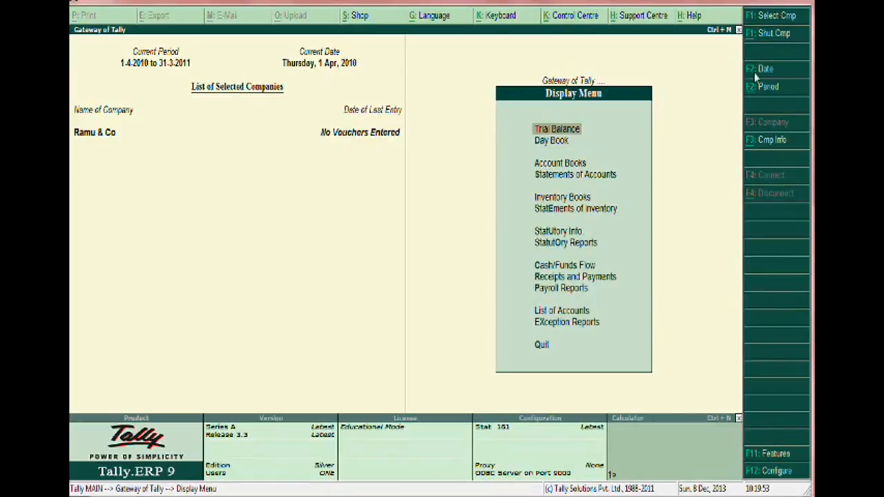
Step: Switch to the PDF invoice and examine its supplier, buyer, item lines and VAT amounts
key("alt+Tab")
key("alt+Tab")
key("alt+Tab")
key("alt+Tab")
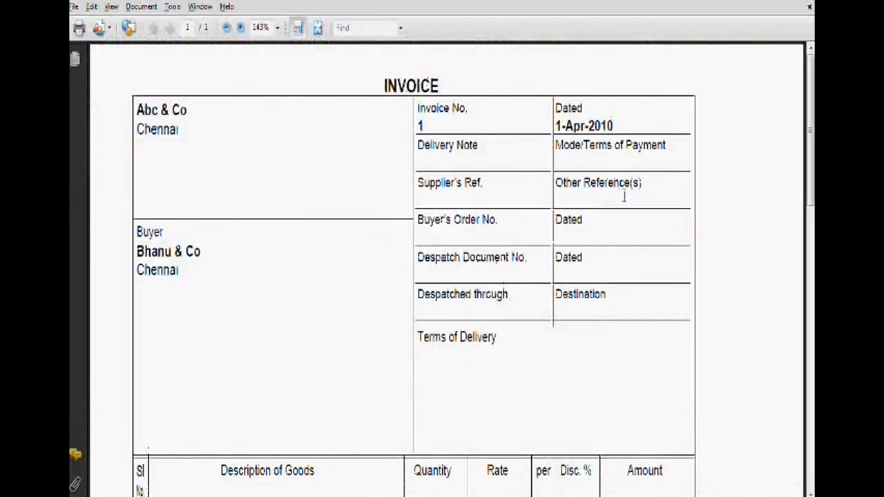
scroll(337, 143, "down", 2)
scroll(338, 145, "up", 2)
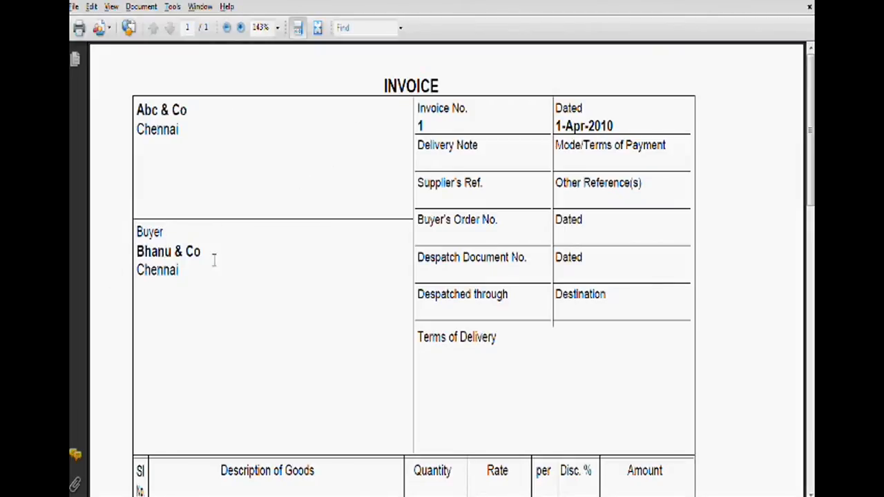
scroll(218, 263, "down", 1)
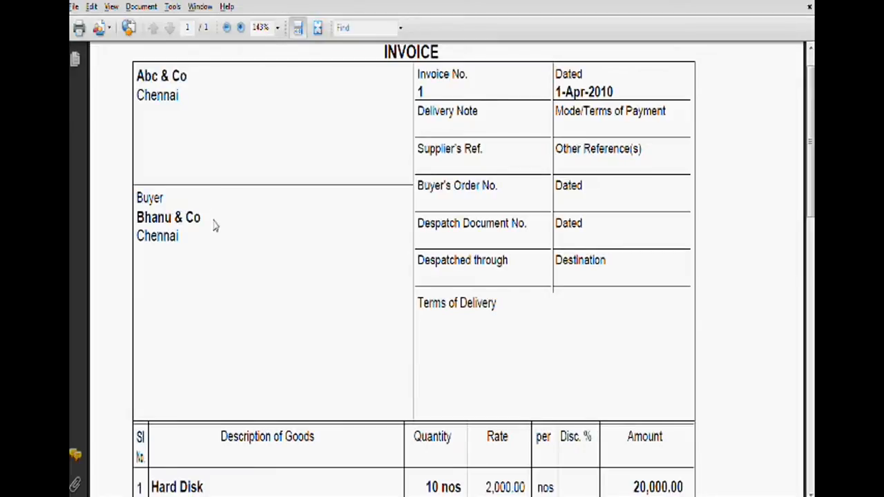
scroll(214, 225, "down", 3)
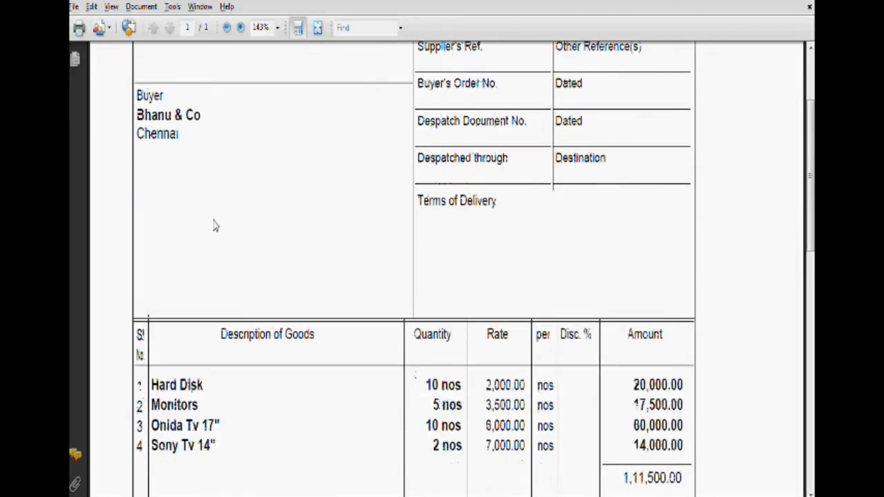
scroll(320, 233, "down", 4)
scroll(319, 233, "up", 6)
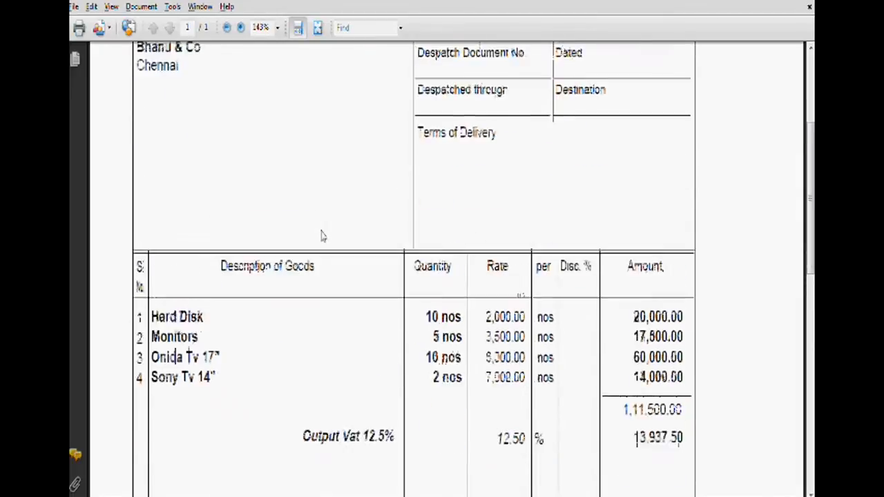
scroll(321, 236, "up", 2)
scroll(321, 236, "down", 2)
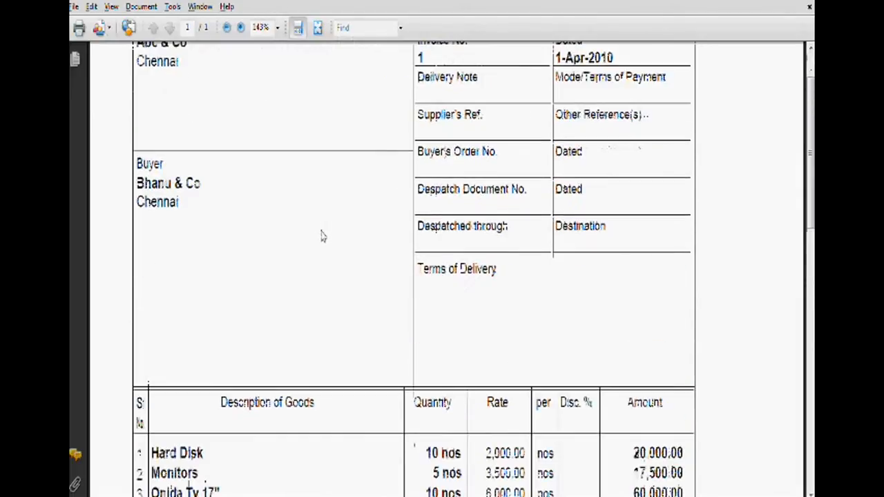
Step: Return to Tally.ERP 9 and open the company Ramu & Co for alteration
key("alt+Tab")
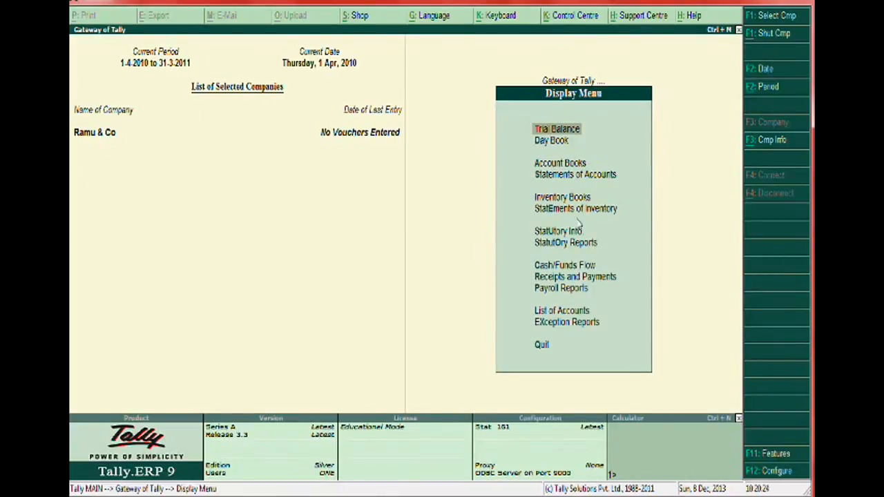
left_click(771, 141)
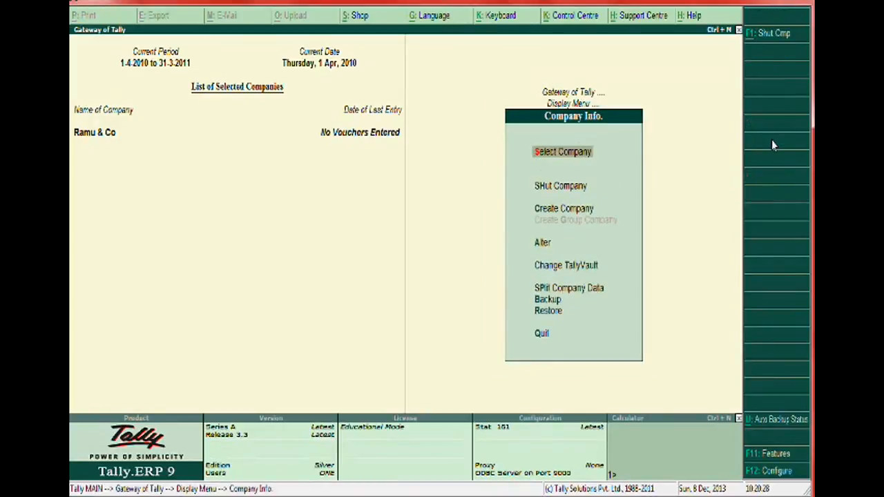
key("Down")
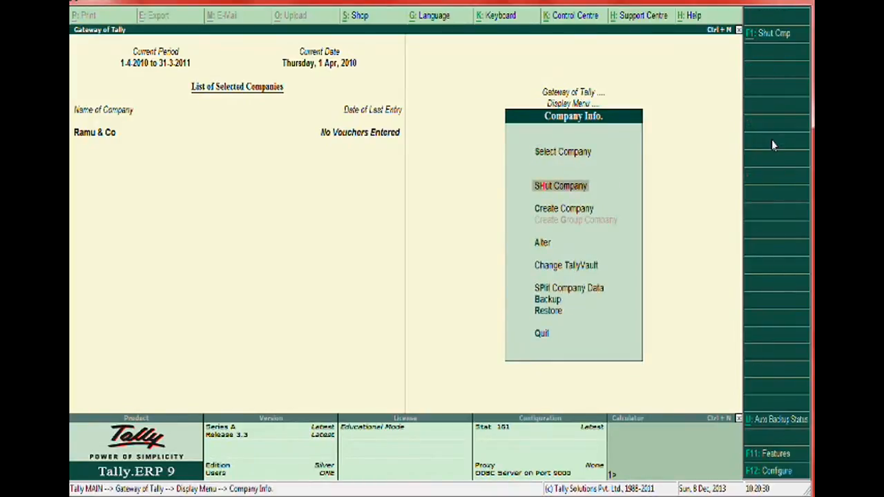
key("Down")
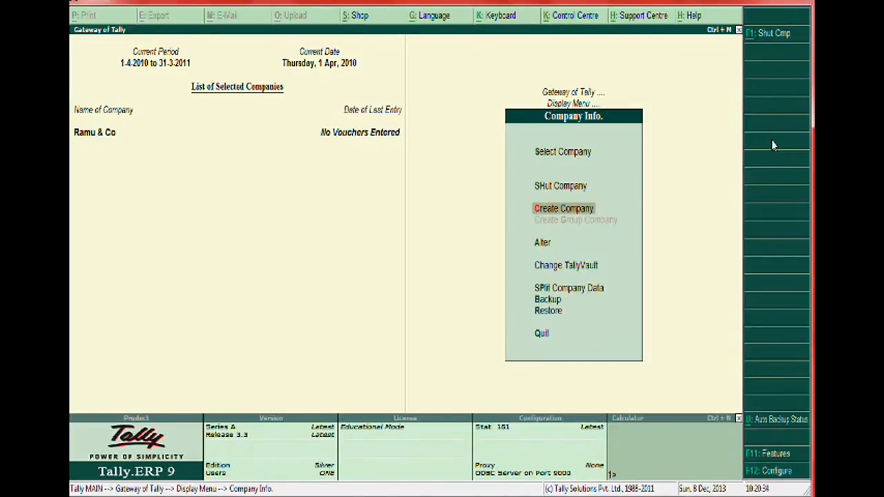
key("Down")
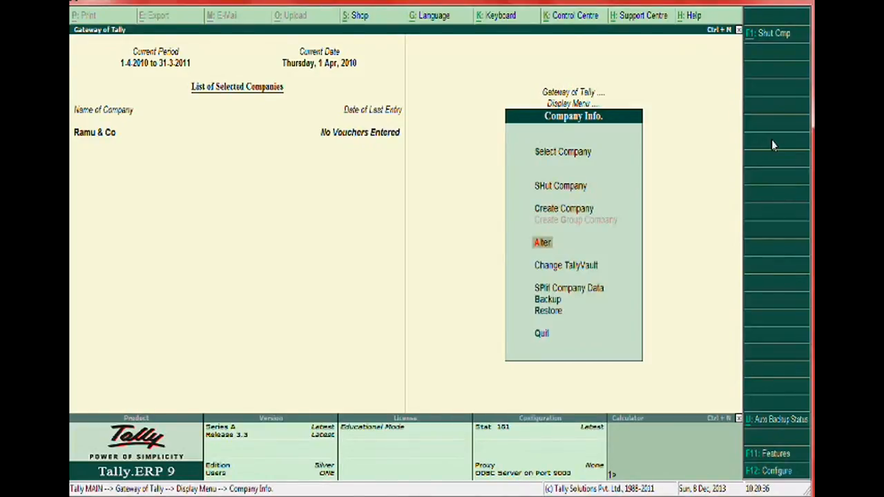
key("Return")
key("Return")
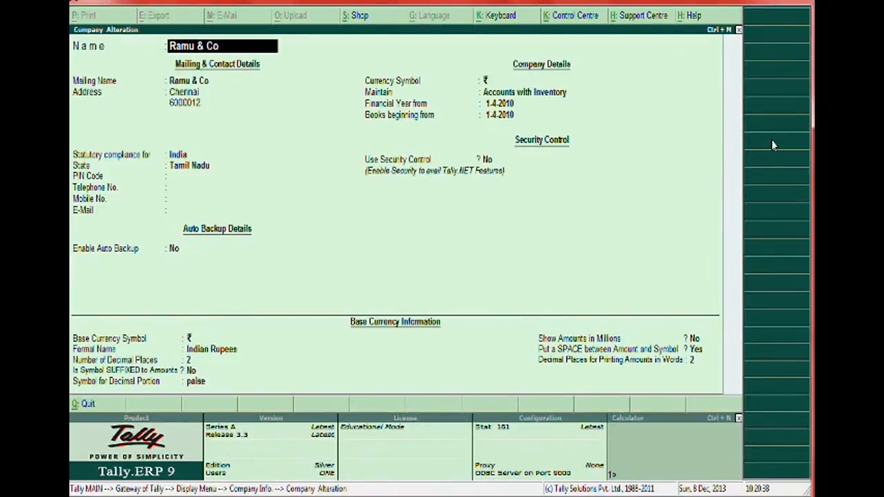
Step: Go through all company details of Ramu & Co without changing them, and return to the Gateway of Tally
key("Return")
key("Return")
key("Return")
key("Return")
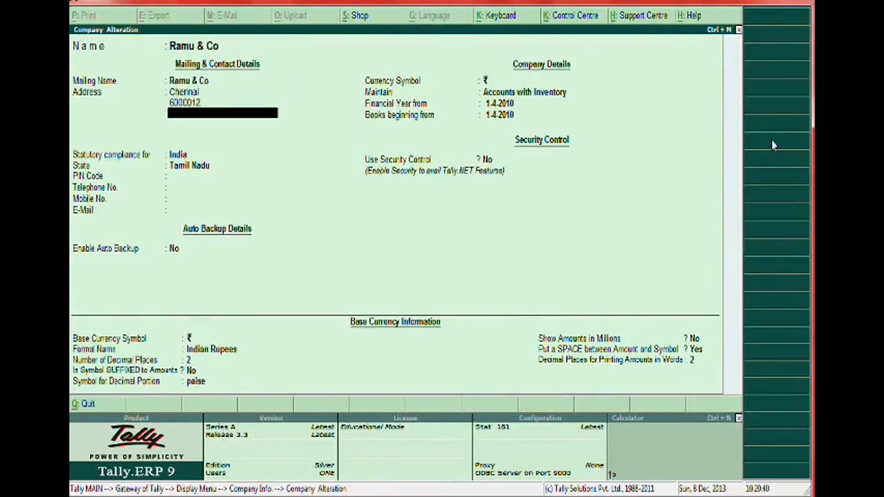
key("Return")
key("Return")
key("Return")
key("Return")
key("Return")
key("Return")
key("Return")
key("Return")
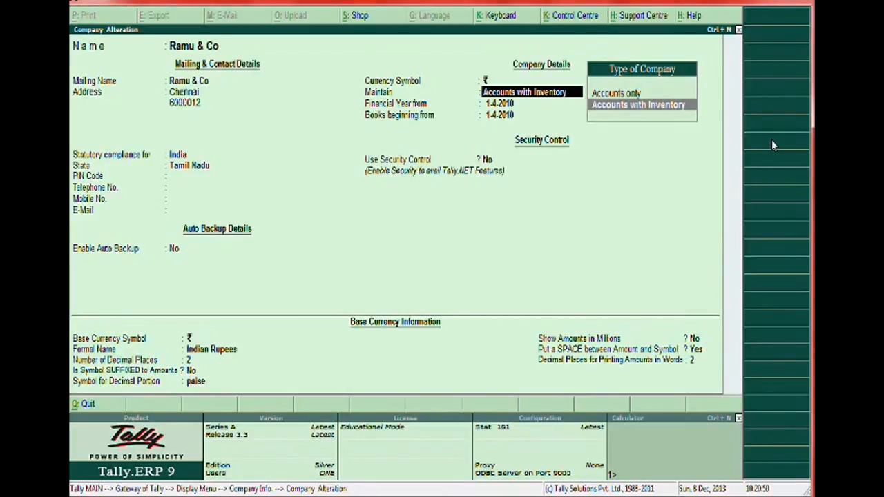
key("Return")
key("Return")
key("Return")
key("Return")
key("Return")
key("Return")
key("Return")
key("Return")
key("Return")
key("Return")
key("Return")
key("Return")
key("Return")
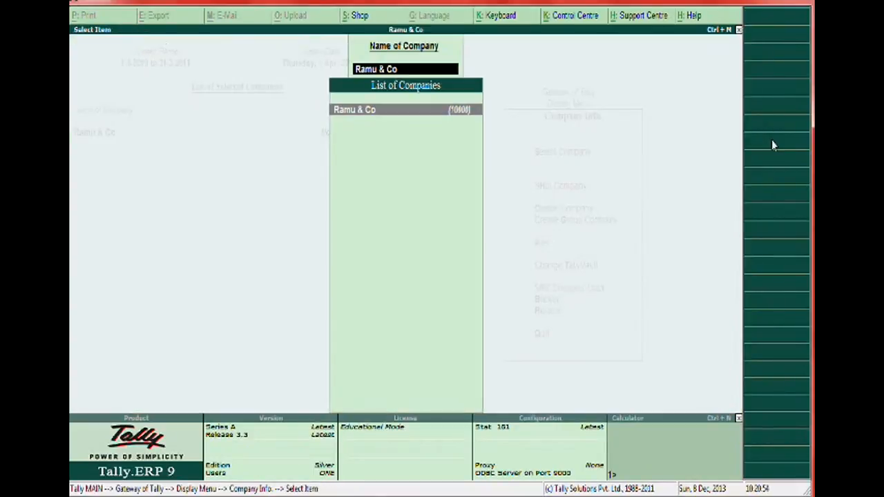
key("Escape")
key("Escape")
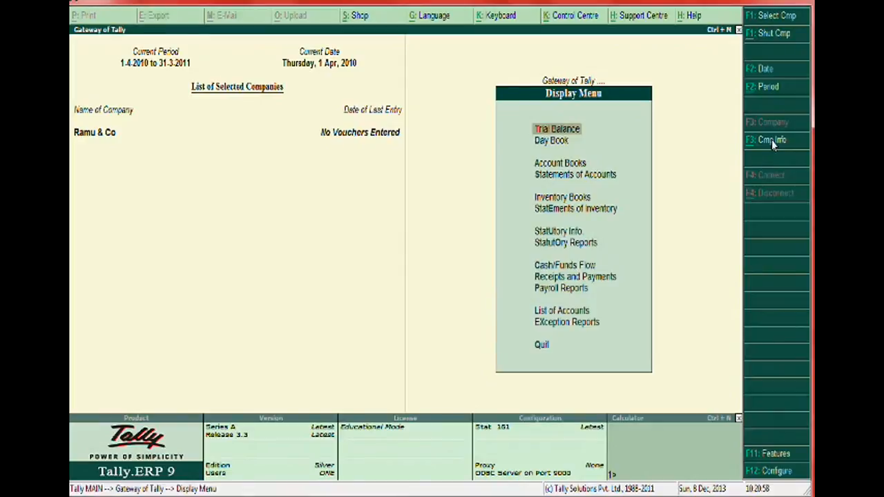
key("Escape")
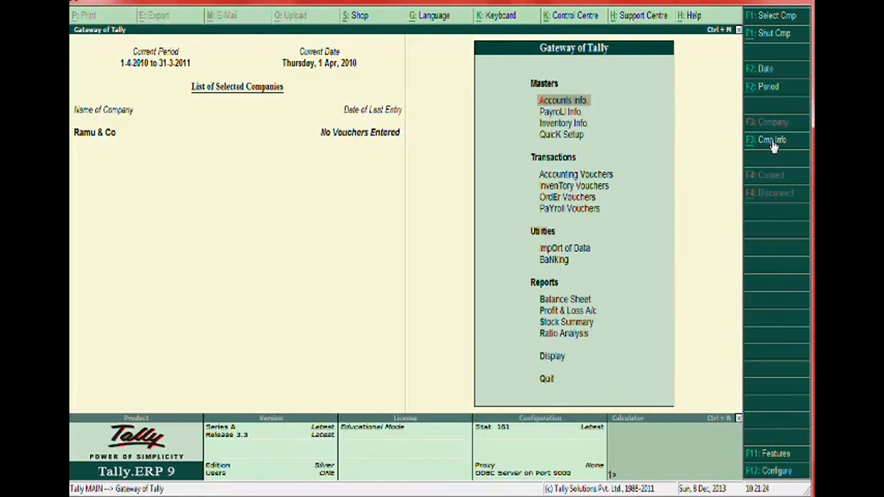
Step: Check the supplier on the PDF invoice and start a new single ledger in Tally.ERP 9 named Abc & Co
key("alt+Tab")
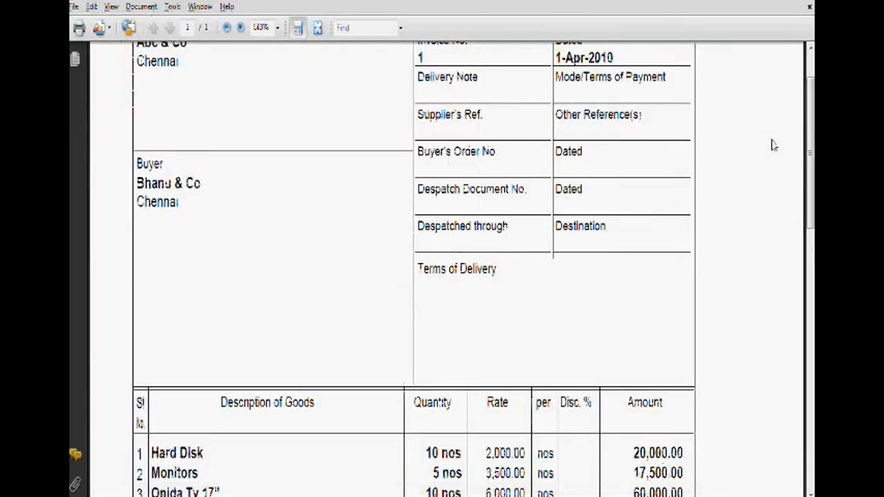
scroll(466, 121, "down", 2)
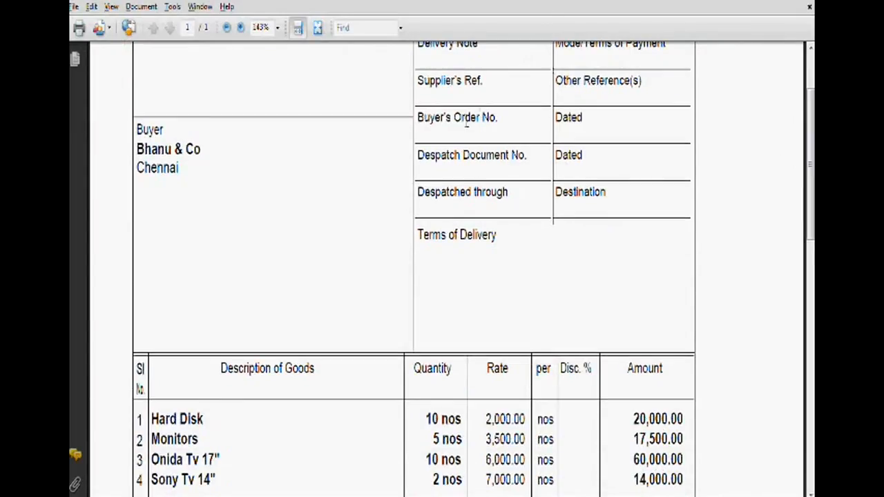
scroll(489, 85, "up", 4)
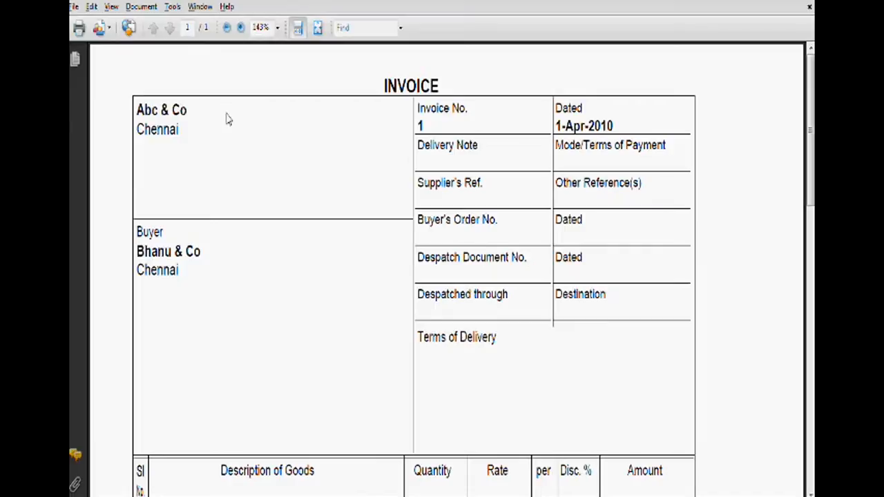
key("alt+Tab")
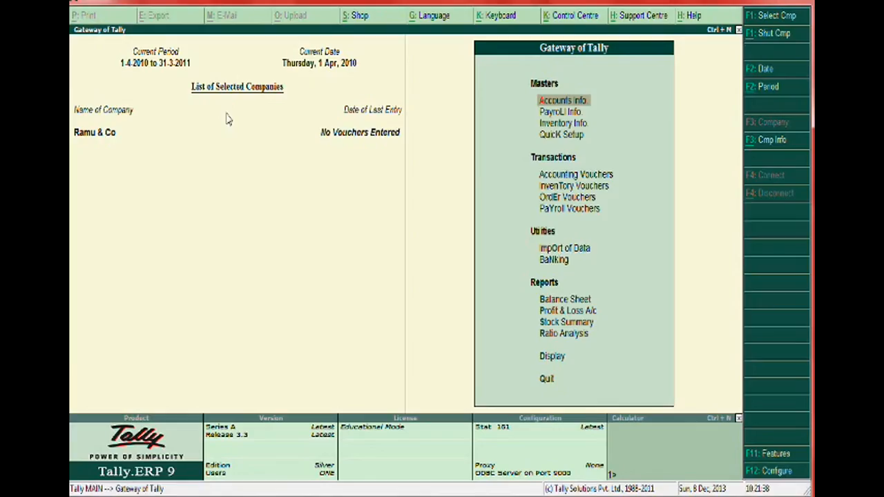
key("Return")
key("Down")
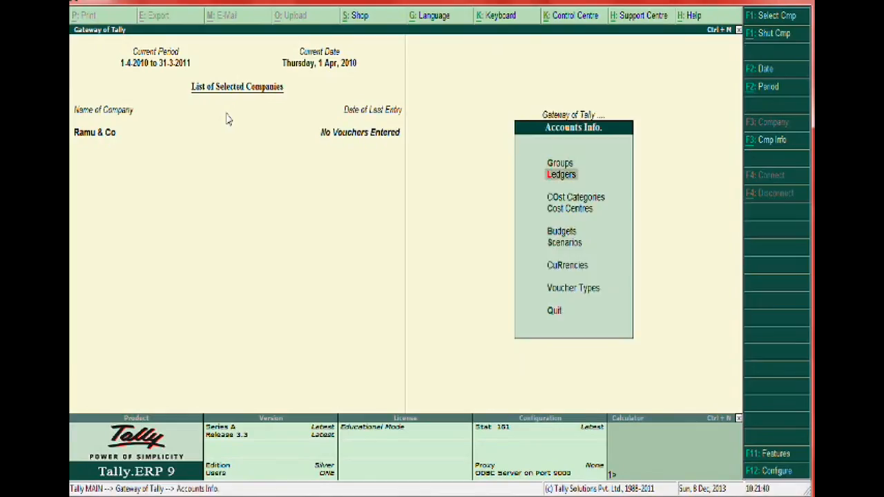
key("Return")
key("Return")
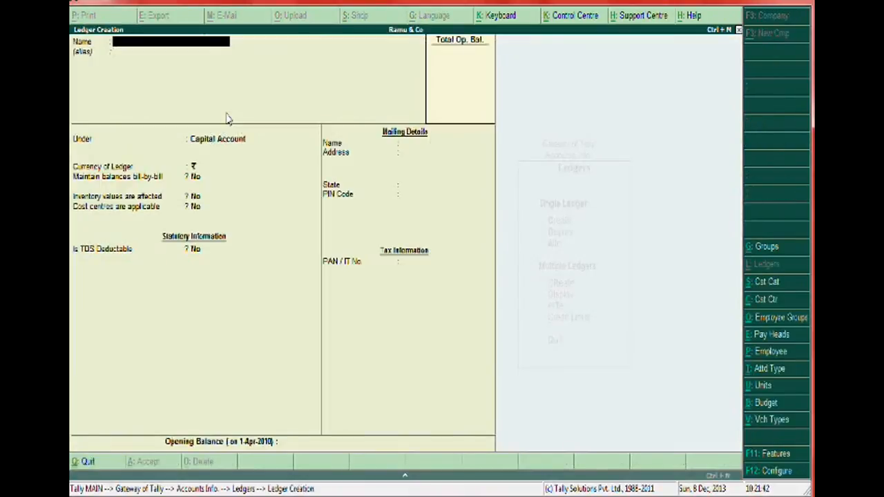
type("Abc & Co")
key("Return")
key("Return")
key("Return")
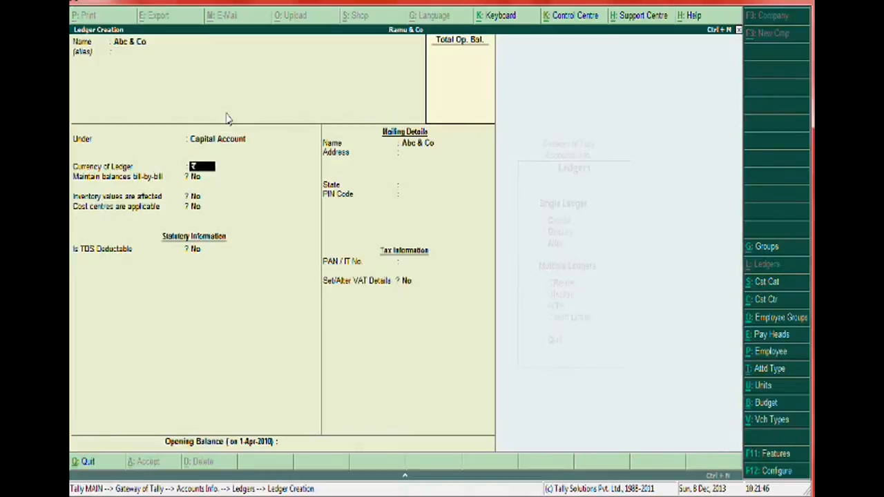
Step: Place the Abc & Co ledger under the Sundry Creditors group, keeping the default currency
key("BackSpace")
type("Sundr")
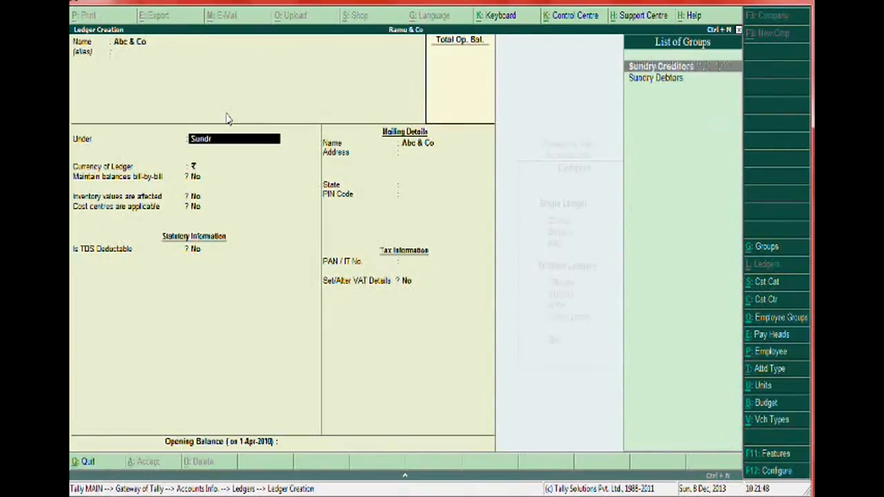
key("Return")
key("Return")
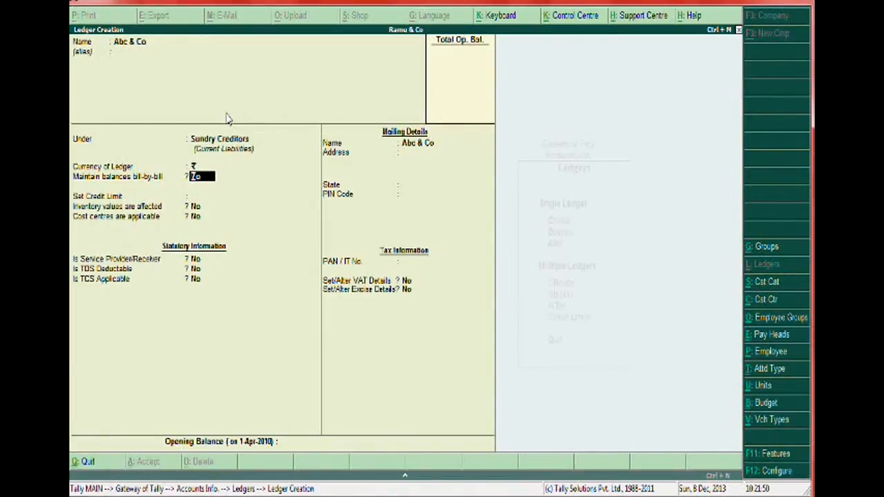
Step: Set Maintain balances bill-by-bill to Yes and keep the defaults for the other ledger options and mailing details
key("y")
key("Return")
key("Return")
key("Return")
key("Return")
key("Return")
key("Return")
key("Return")
key("Return")
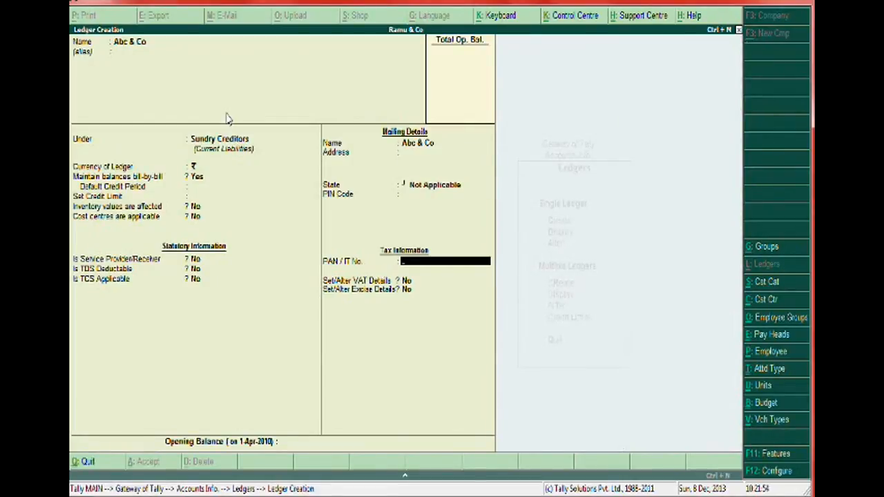
Step: Leave the PAN / IT No. empty and set Set/Alter VAT Details to Yes for the ledger
key("Return")
key("Return")
key("BackSpace")
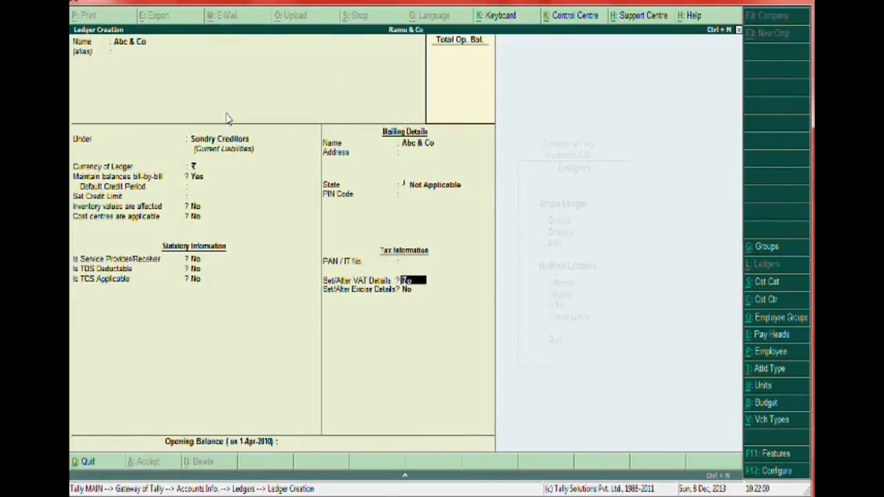
key("y")
key("Return")
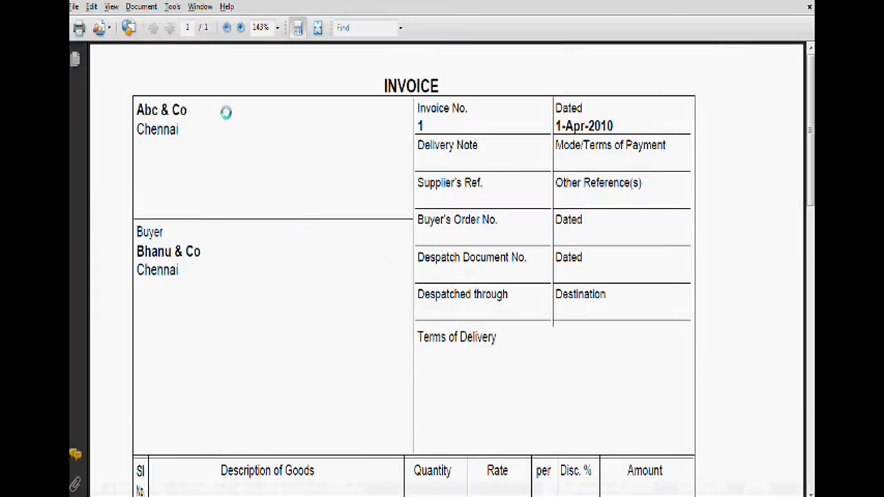
Step: Copy the company's VAT TIN from the PDF invoice into the ledger's TIN/Sales Tax No. in Tally.ERP 9
scroll(162, 213, "down", 10)
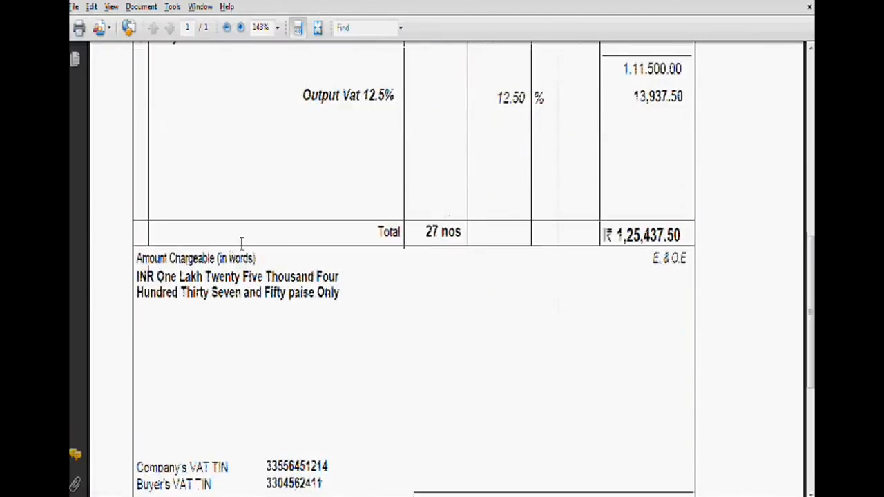
scroll(241, 242, "down", 4)
left_click_drag(329, 330, 265, 330)
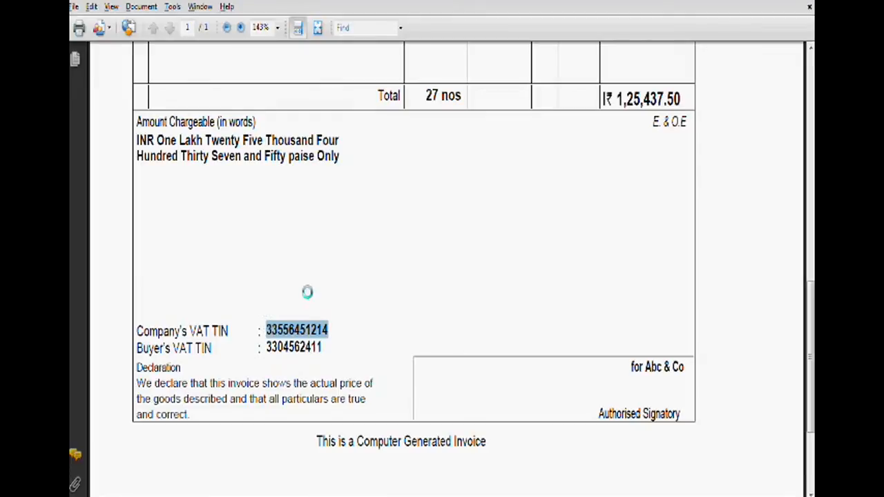
key("alt+Tab")
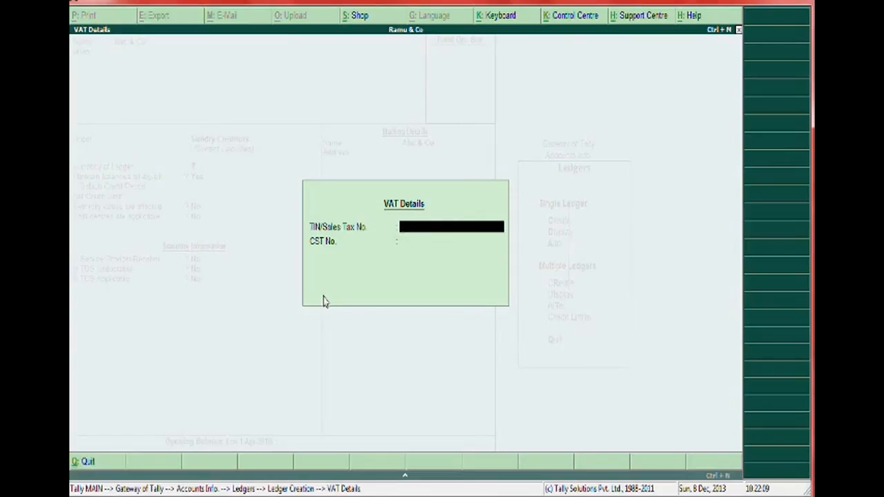
key("ctrl+alt+v")
key("Return")
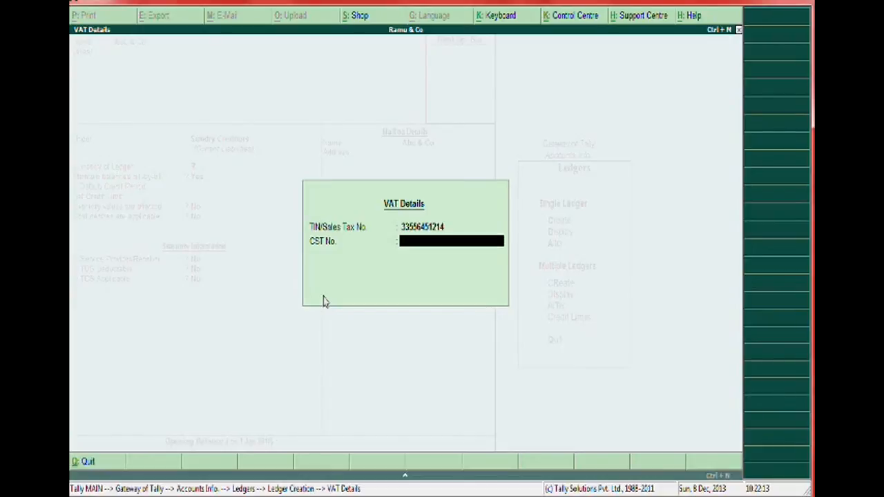
Step: Leave the CST No. empty, keep the excise details at No and save the Abc & Co ledger
key("Return")
key("Return")
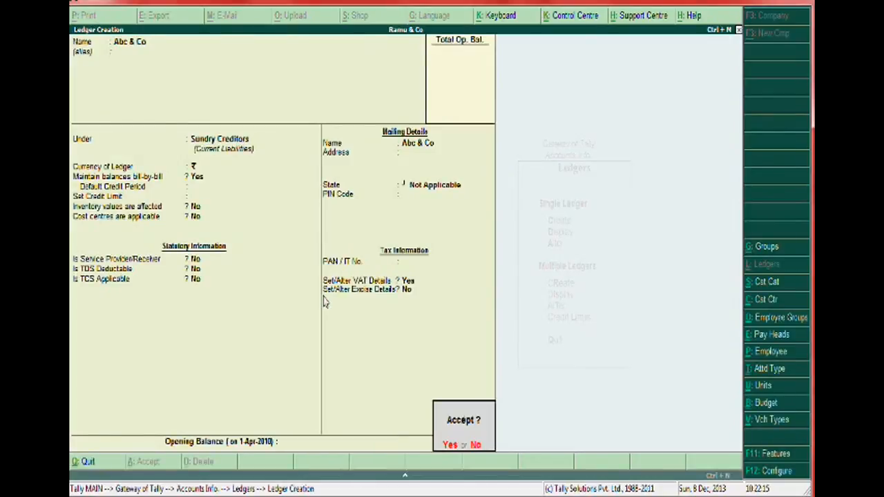
key("Return")
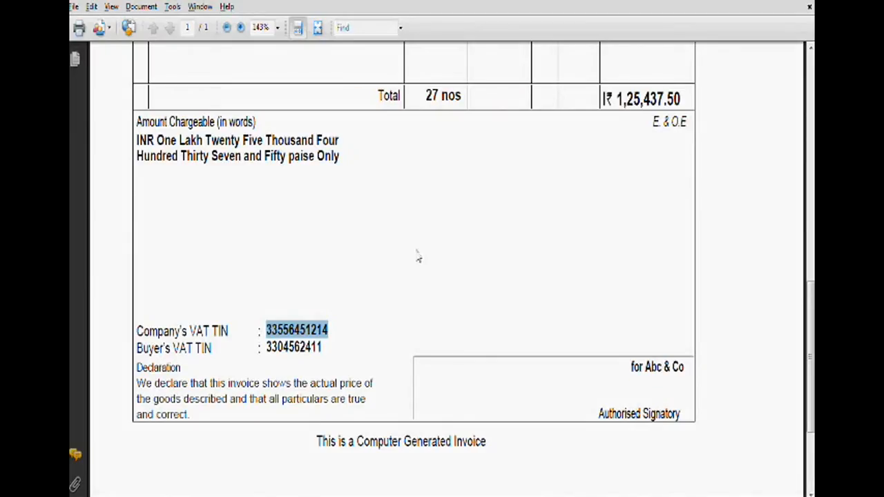
Step: Review the PDF invoice's seller, date, goods lines and VAT rate to determine which purchase ledger is needed
scroll(419, 252, "down", 2)
scroll(419, 255, "up", 2)
scroll(417, 254, "up", 5)
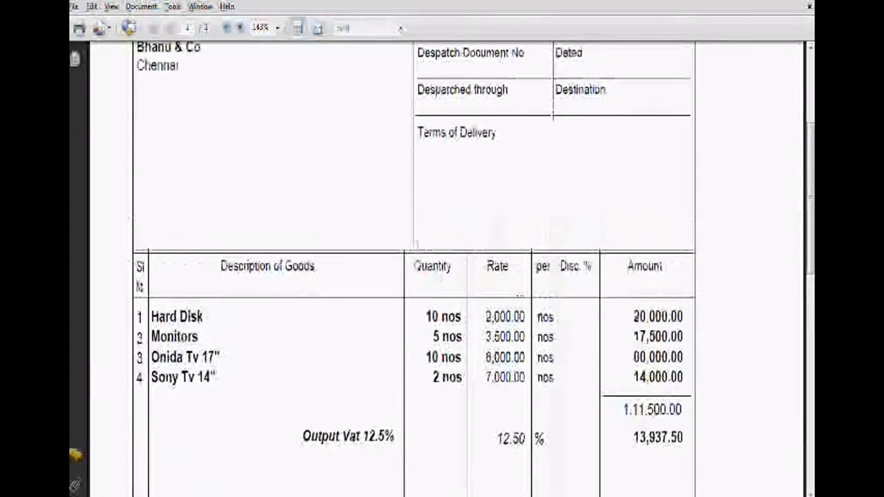
scroll(240, 202, "up", 3)
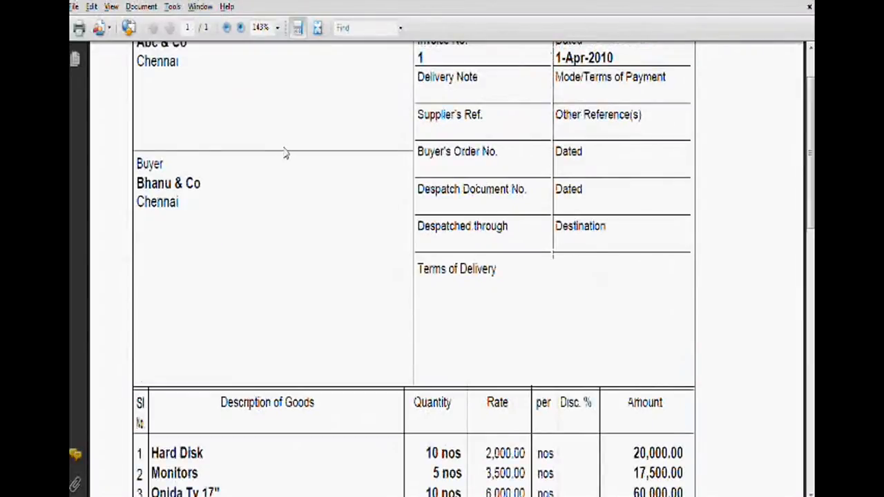
scroll(288, 152, "up", 2)
scroll(288, 151, "down", 2)
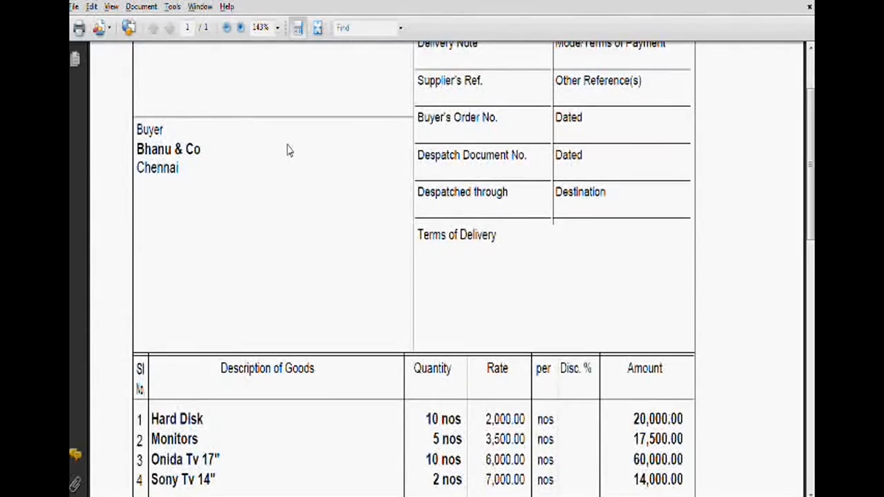
scroll(288, 151, "down", 2)
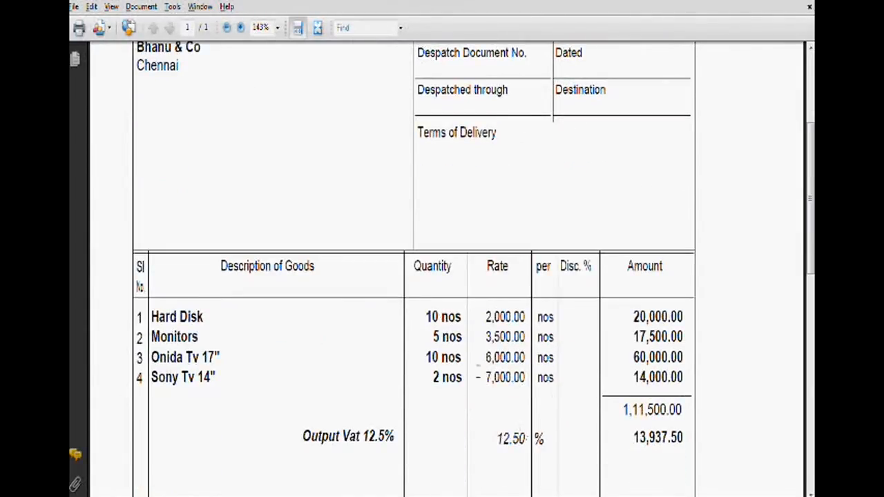
scroll(432, 256, "up", 4)
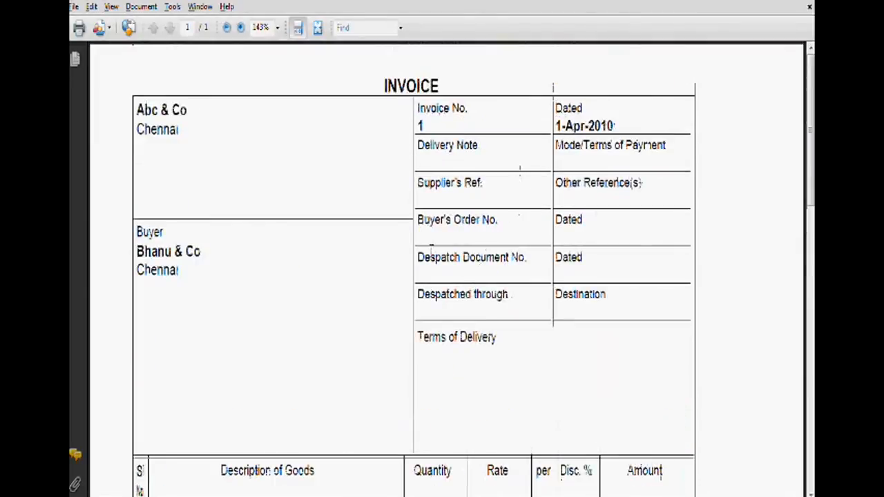
Step: Switch to Tally.ERP 9 and start a ledger named Purchase 12.5% under Purchase Accounts
key("alt+Tab")
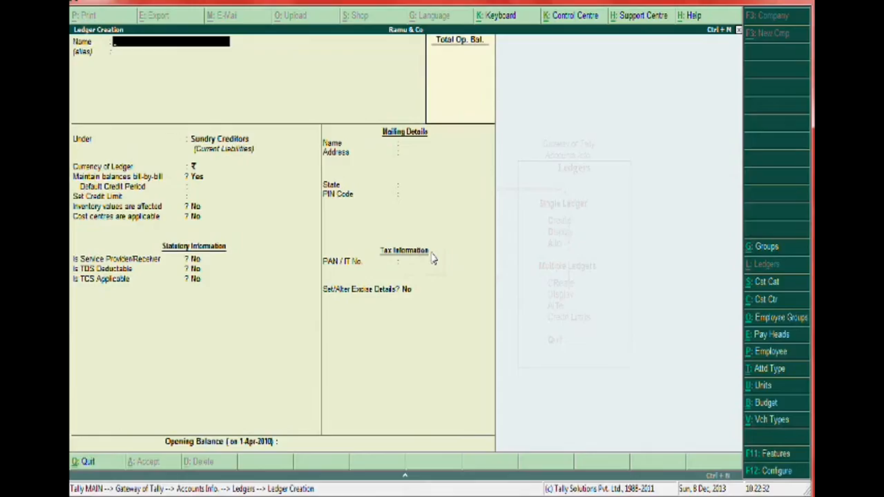
type("Purchase 12.5%")
key("Return")
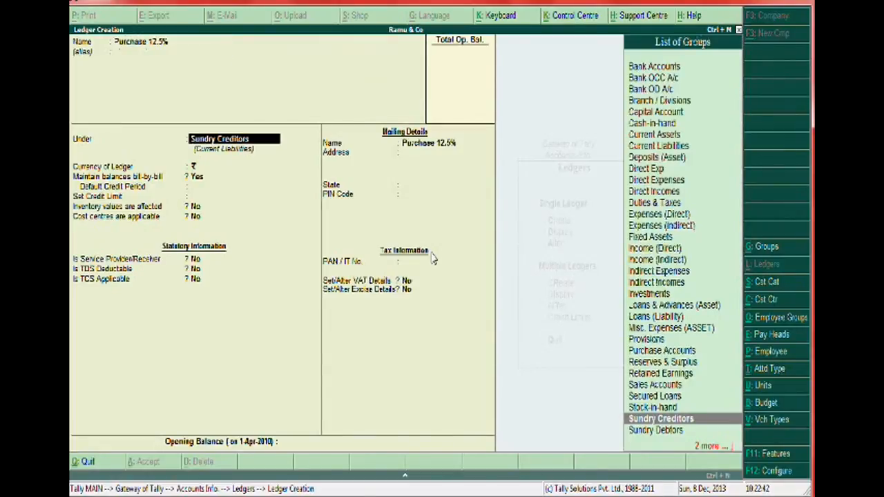
type("pur")
key("Return")
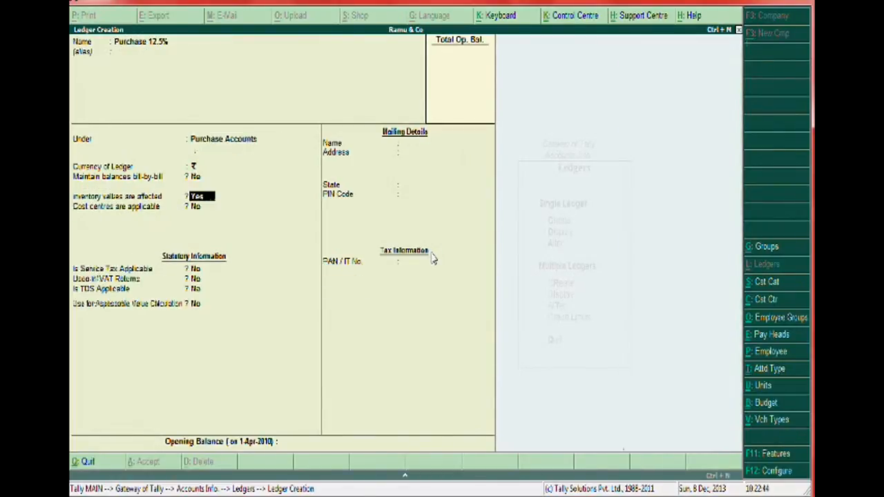
Step: Keep Inventory values are affected at Yes and cost centres at No, and set Used In VAT Returns to Yes
key("Return")
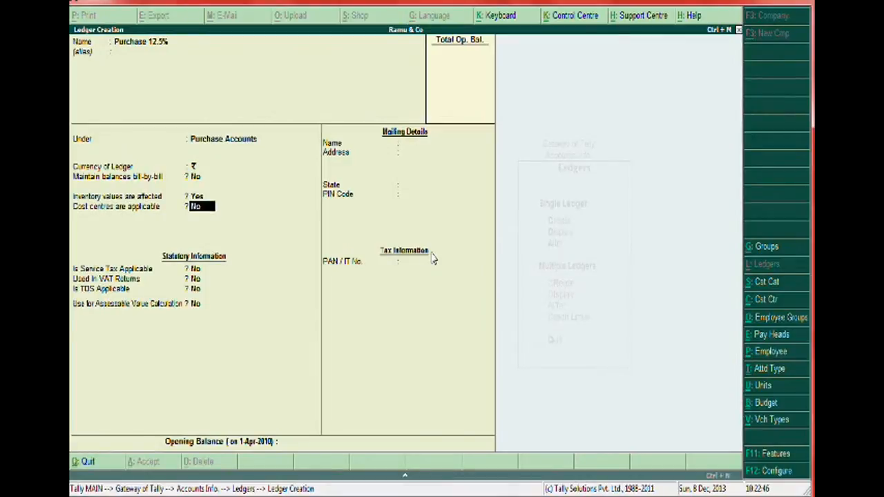
key("Return")
key("Return")
key("Return")
key("Return")
key("Return")
key("Up")
key("Up")
key("Up")
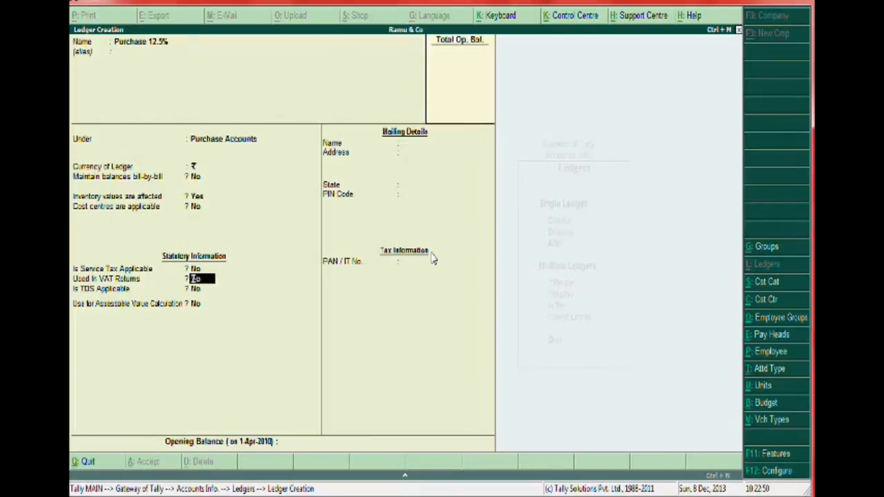
key("Return")
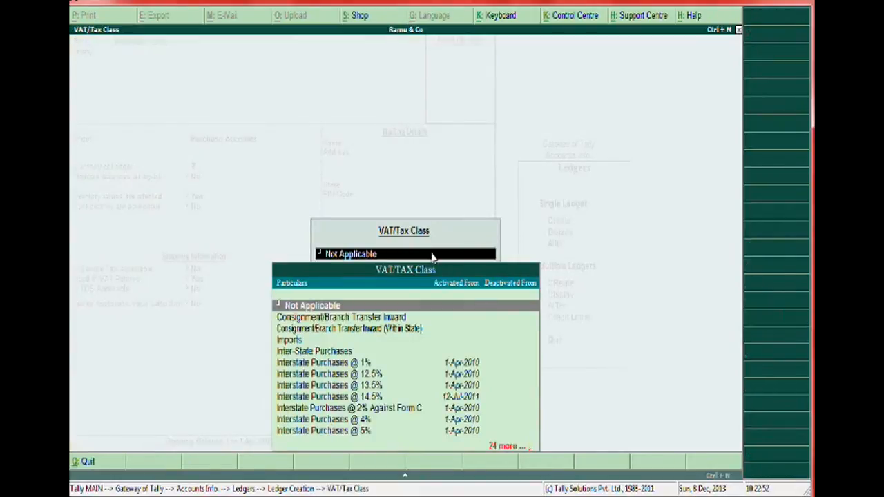
Step: Choose the 12.5% purchases VAT/Tax Class and save the Purchase 12.5% ledger
type("Pu")
key("Down")
key("Down")
key("Down")
key("Down")
key("Down")
key("Down")
key("Down")
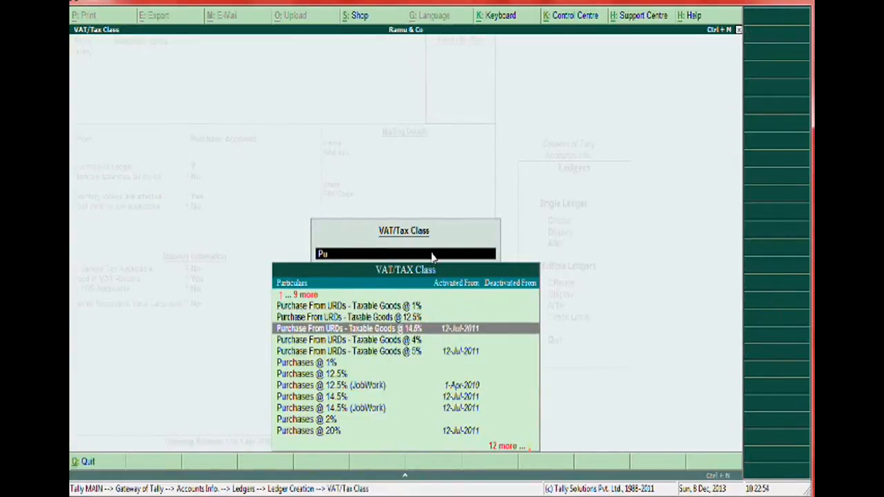
key("Return")
key("Return")
key("Return")
key("Return")
key("Return")
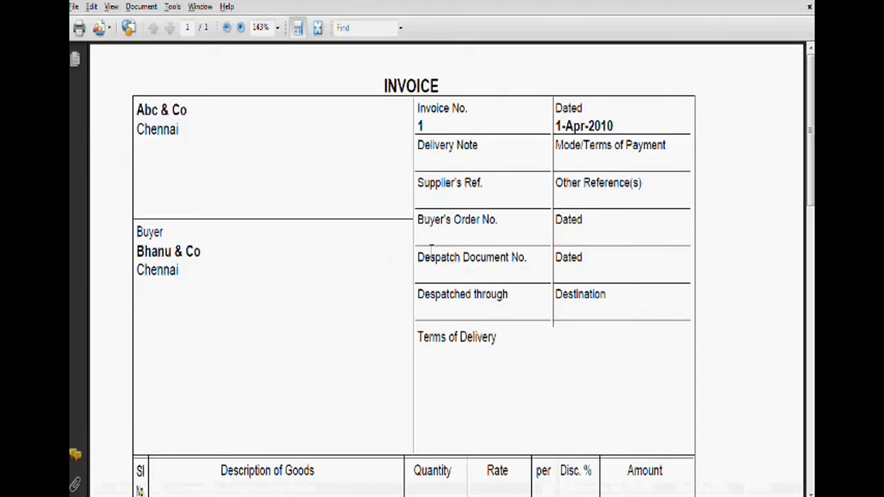
Step: Examine the tax line, parties and item rows in the PDF invoice for the VAT ledger to create
scroll(502, 296, "down", 10)
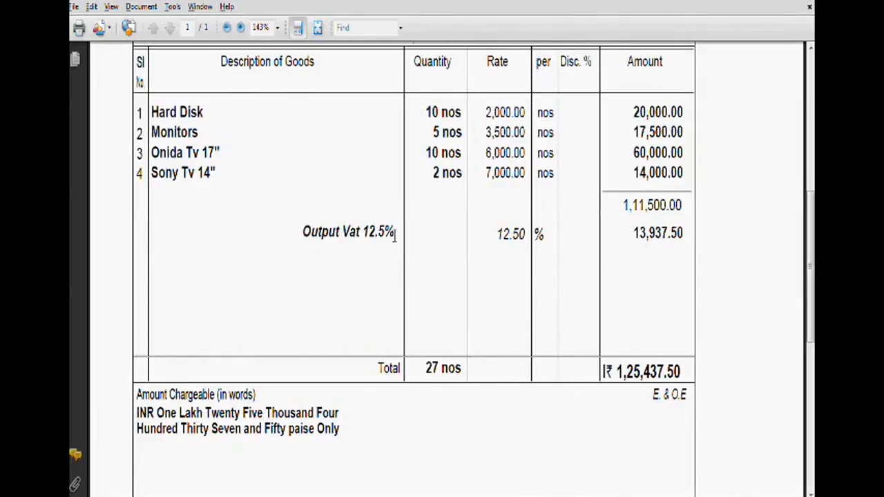
scroll(390, 235, "up", 1)
scroll(380, 269, "up", 7)
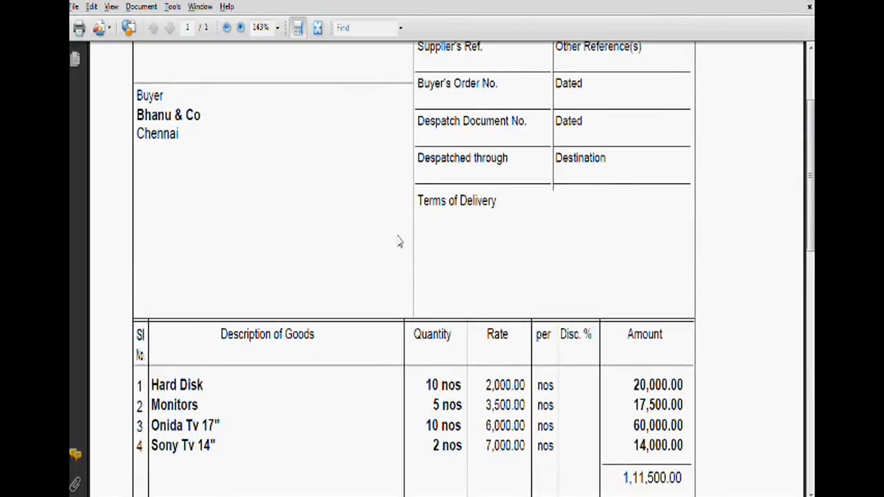
scroll(398, 241, "up", 4)
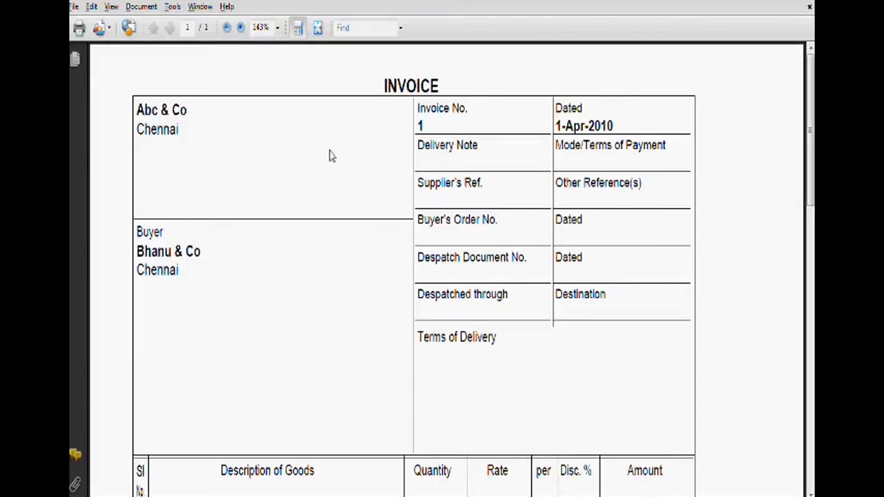
scroll(330, 158, "down", 6)
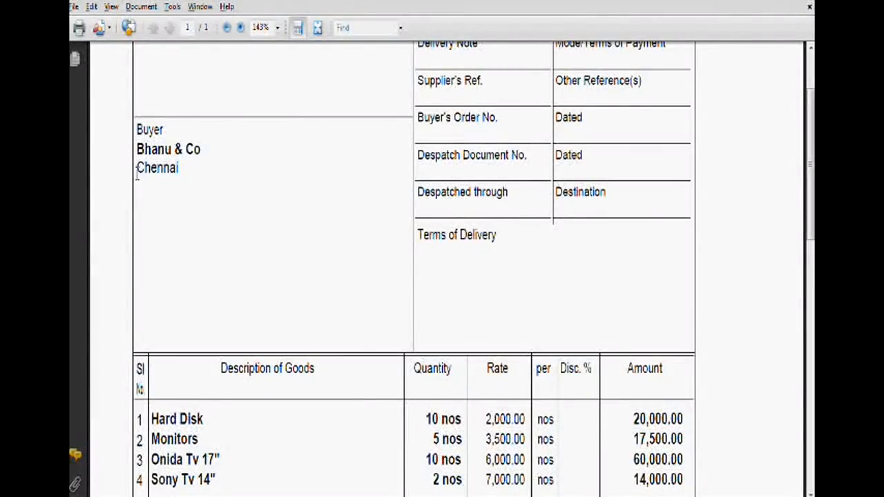
scroll(233, 157, "down", 3)
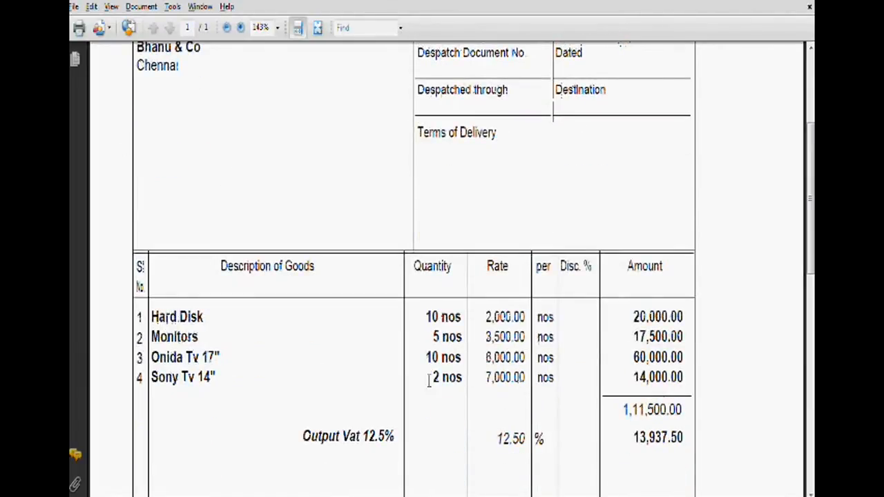
scroll(442, 345, "down", 4)
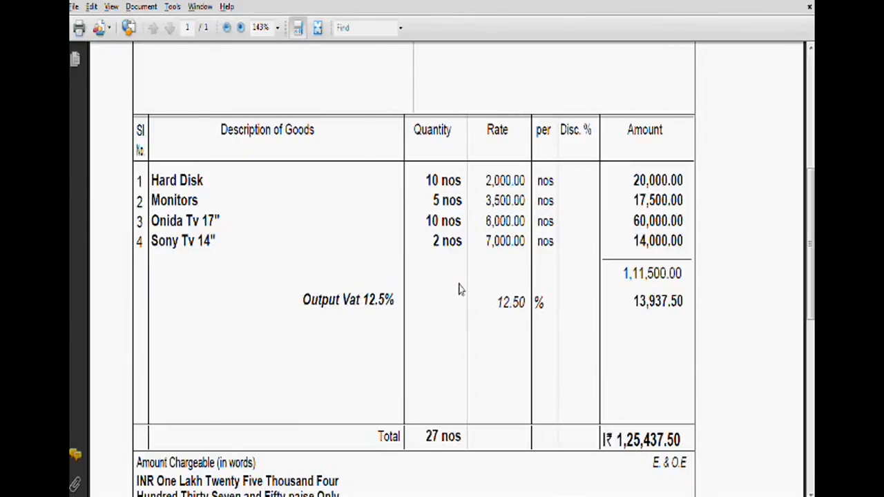
Step: Return to Tally.ERP 9 and start a ledger named Inputvat 12.5% under Duties & Taxes
key("alt+Tab")
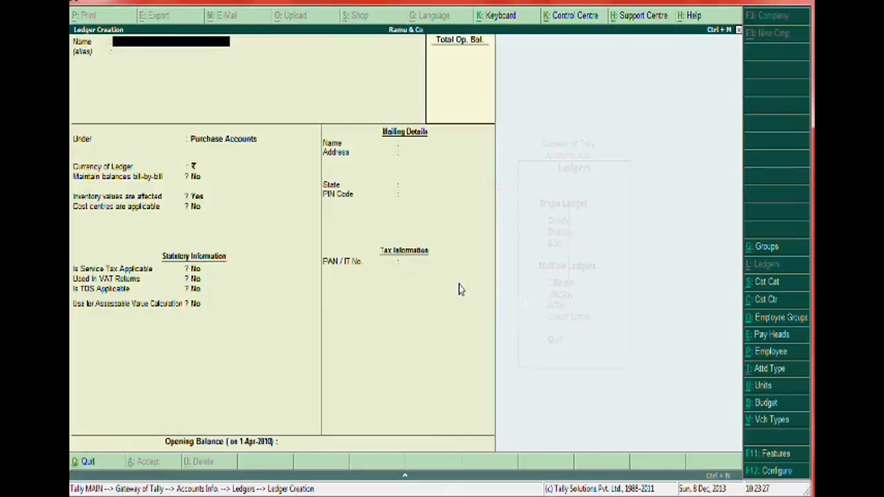
type("Inputvat 12.5%")
key("Return")
key("Return")
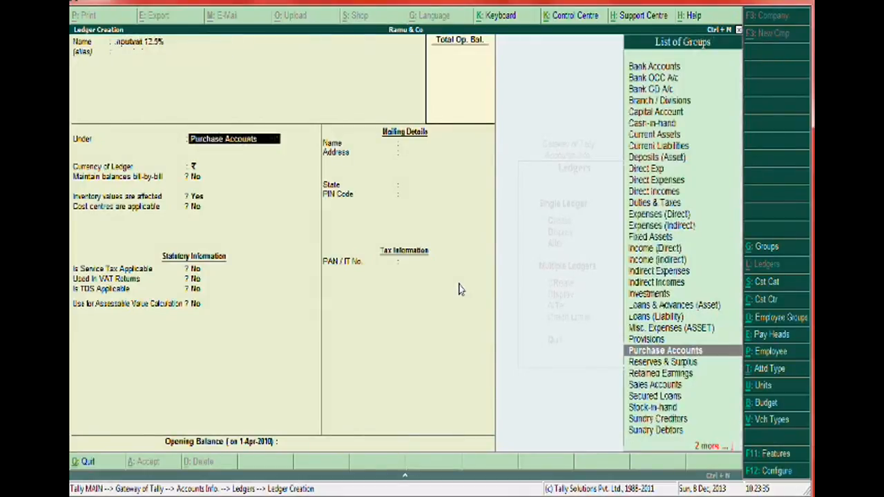
type("Dut")
key("Return")
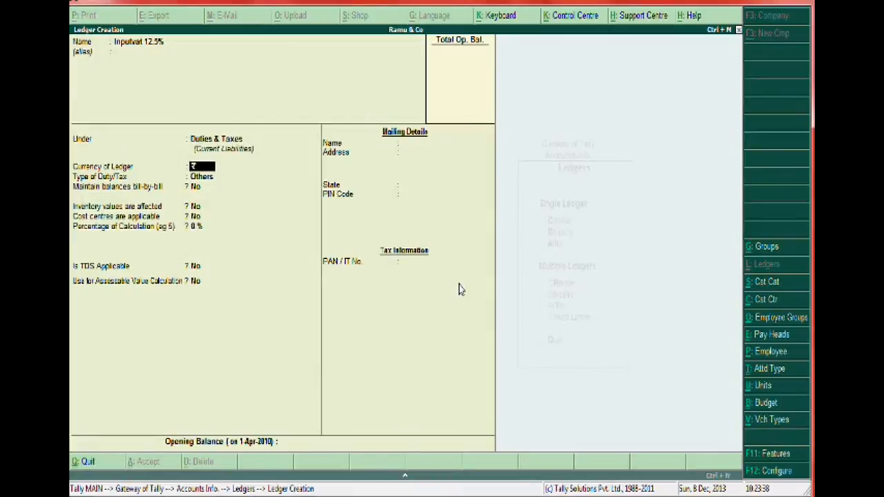
Step: Set the ledger's Type of Duty/Tax to VAT and its VAT Sub Type to Input VAT
key("Down")
key("Down")
key("Down")
key("Down")
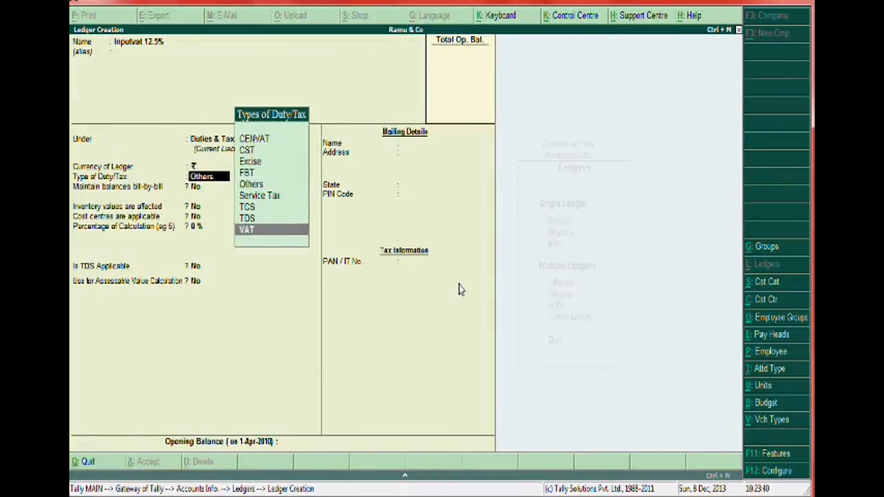
key("Return")
key("Down")
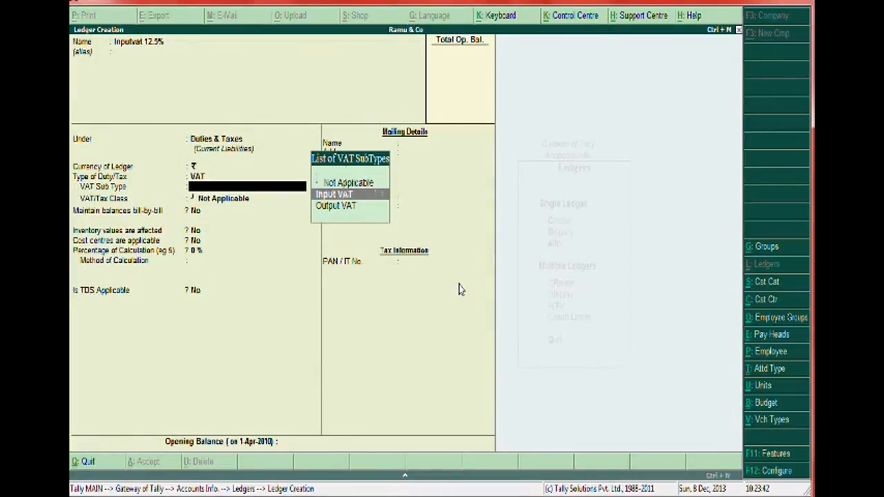
key("Return")
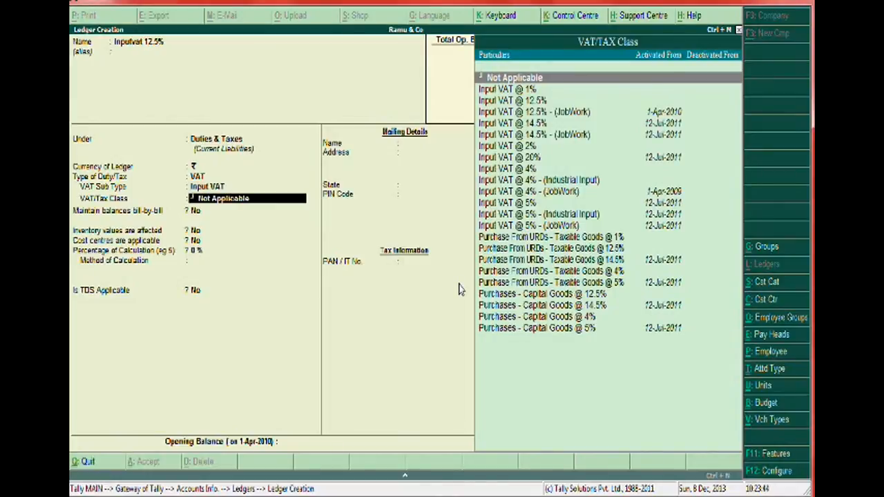
Step: Set the ledger's VAT/Tax Class to Input VAT @ 12.5%
key("Down")
key("Down")
key("Down")
key("Down")
key("Down")
key("Down")
key("Down")
key("Down")
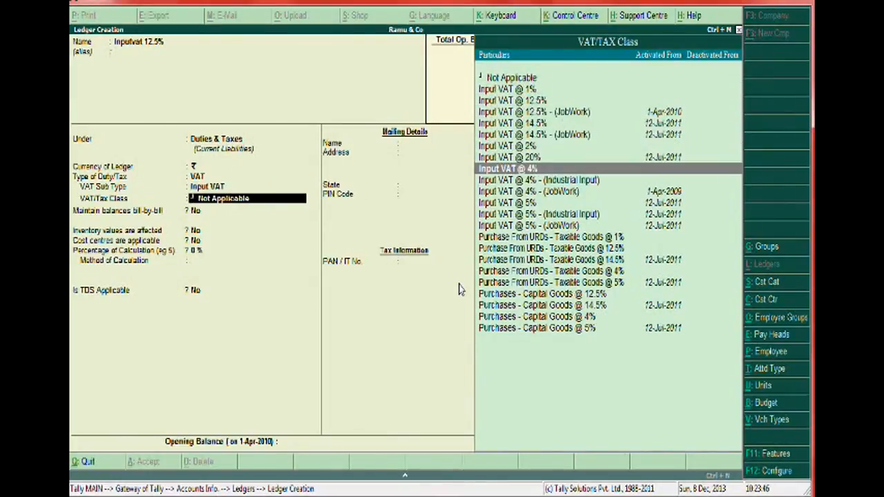
key("Up")
key("Up")
key("Up")
key("Up")
key("Up")
key("Up")
key("Return")
Step: Keep the remaining defaults, leave the opening balance empty and save the Inputvat 12.5% ledger
key("Return")
key("Return")
key("Return")
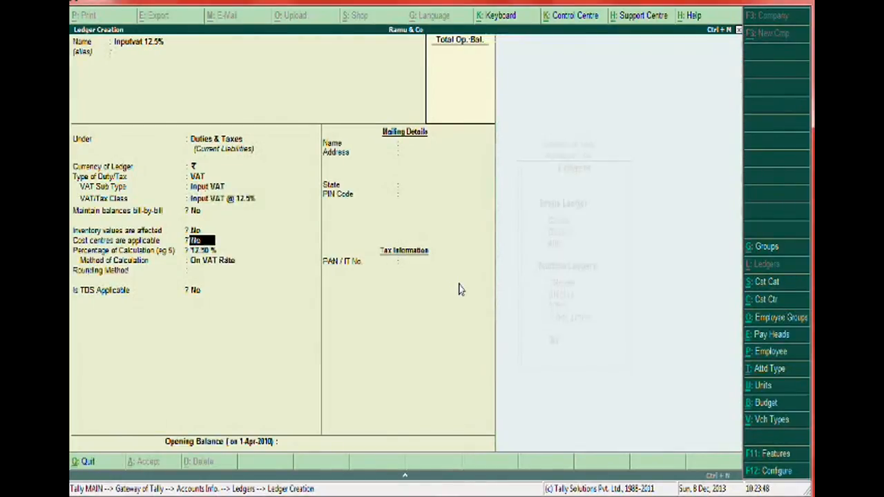
key("Return")
key("Return")
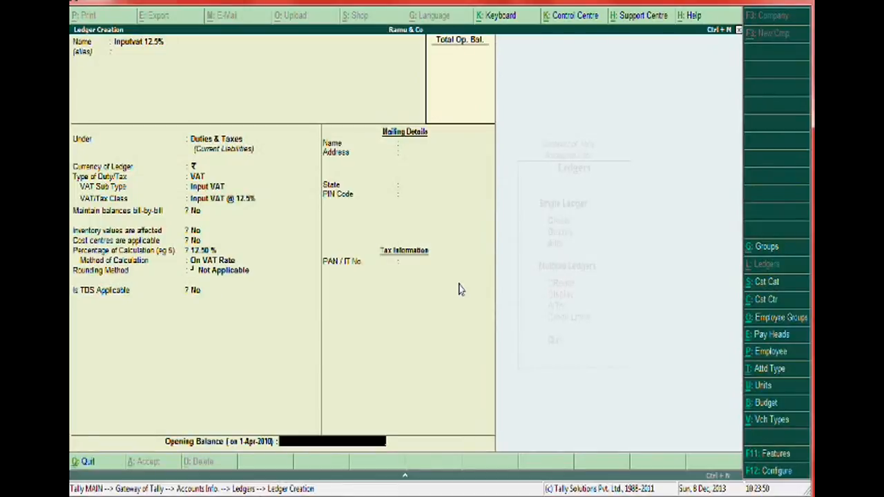
key("Return")
key("Return")
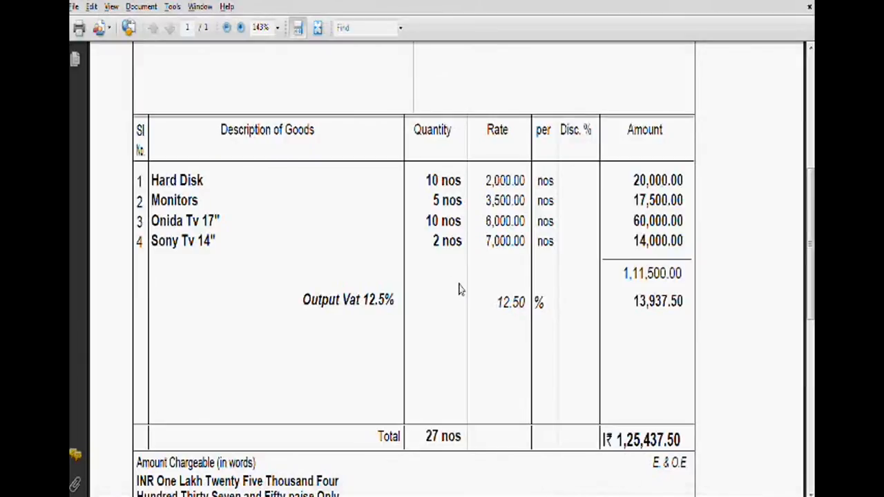
Step: Check the goods listed in the PDF invoice, and quit ledger creation in Tally.ERP 9 back to the Gateway of Tally
scroll(310, 245, "down", 2)
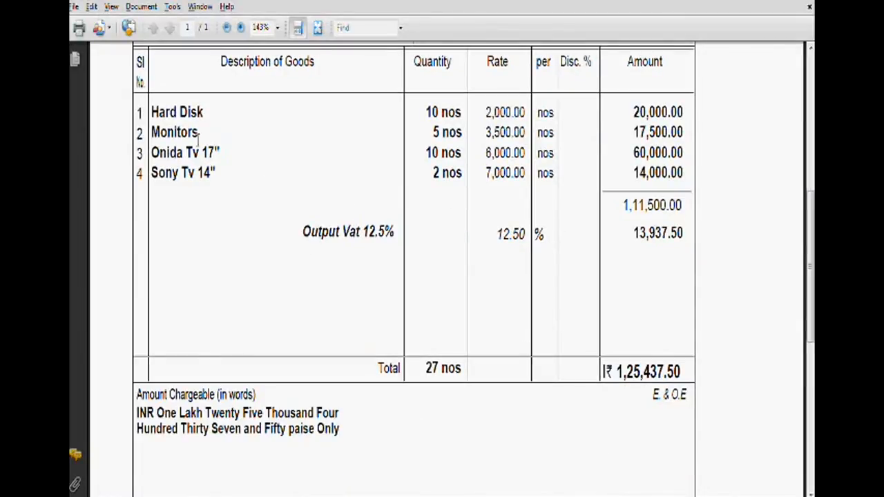
scroll(316, 132, "up", 1)
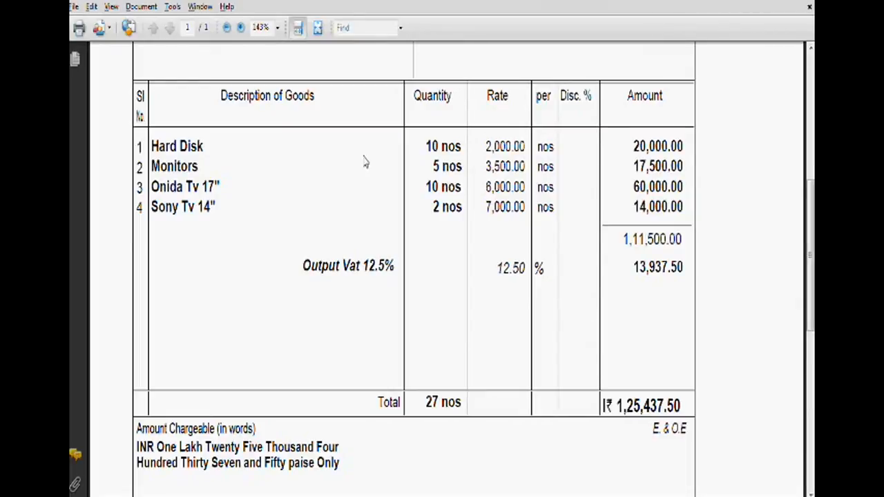
key("alt+Tab")
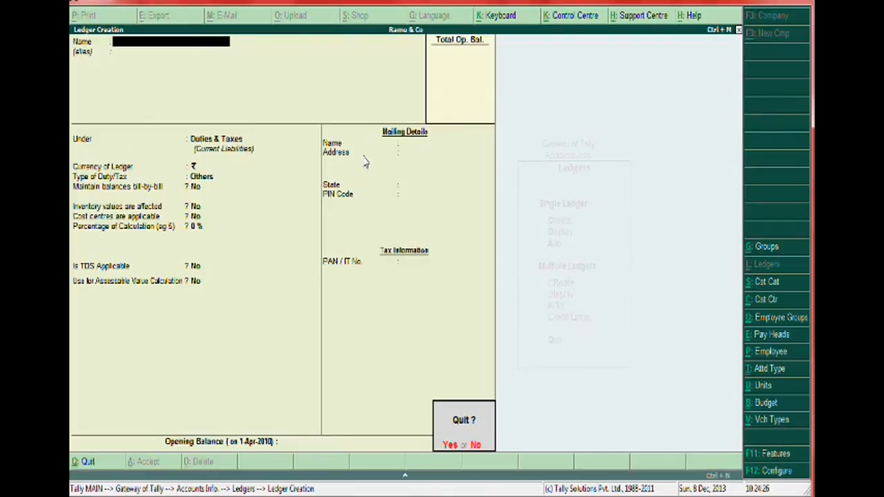
key("Escape")
key("Escape")
key("Escape")
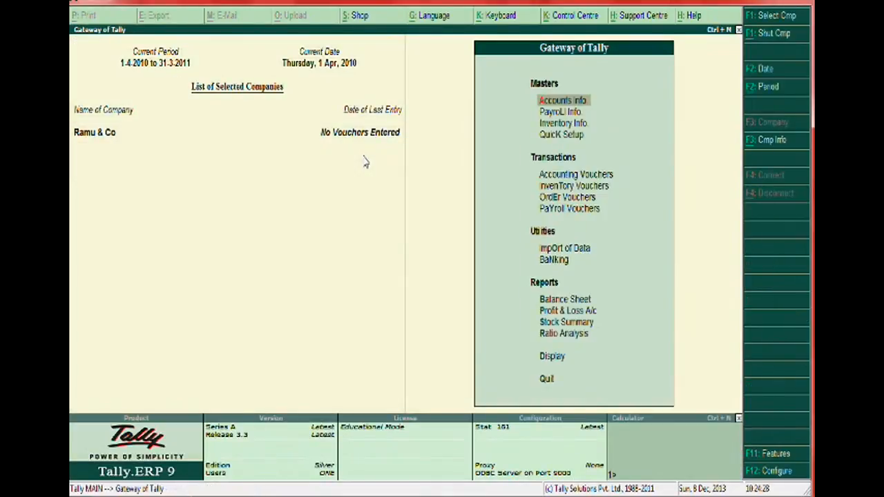
Step: Open the Units of Measure masters under the inventory information
key("Down")
key("Down")
key("Return")
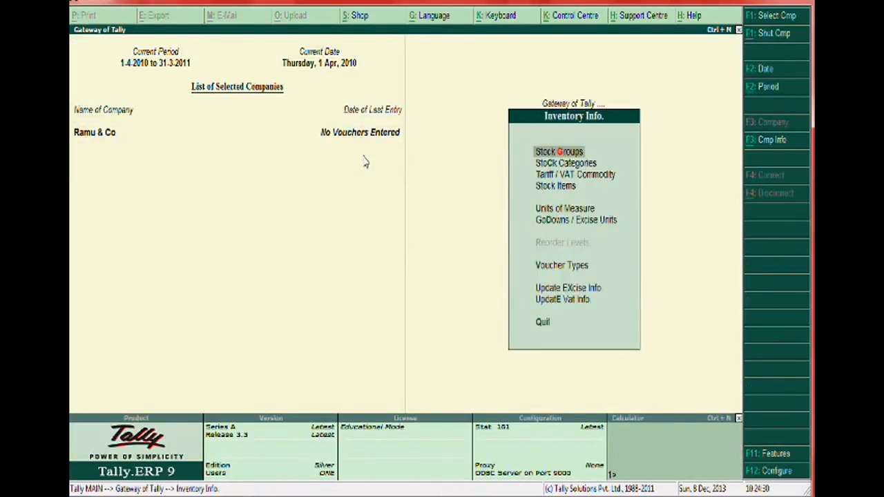
key("Down")
key("Down")
key("Down")
key("Down")
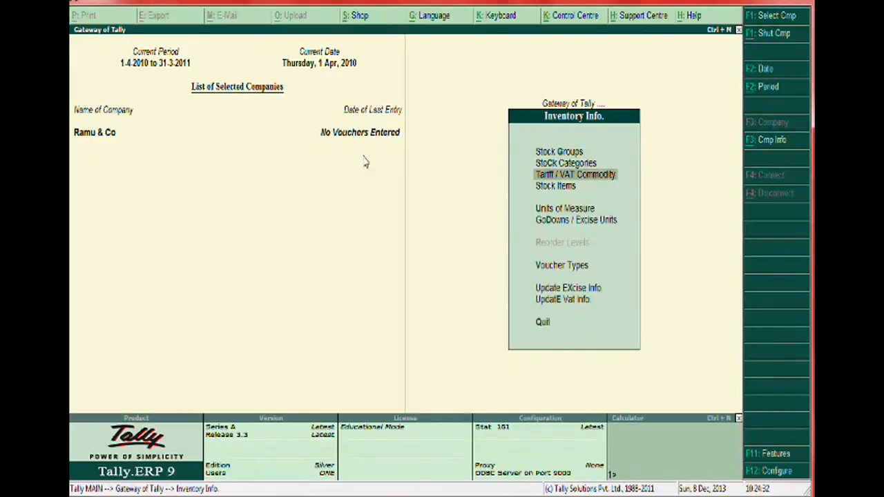
key("Return")
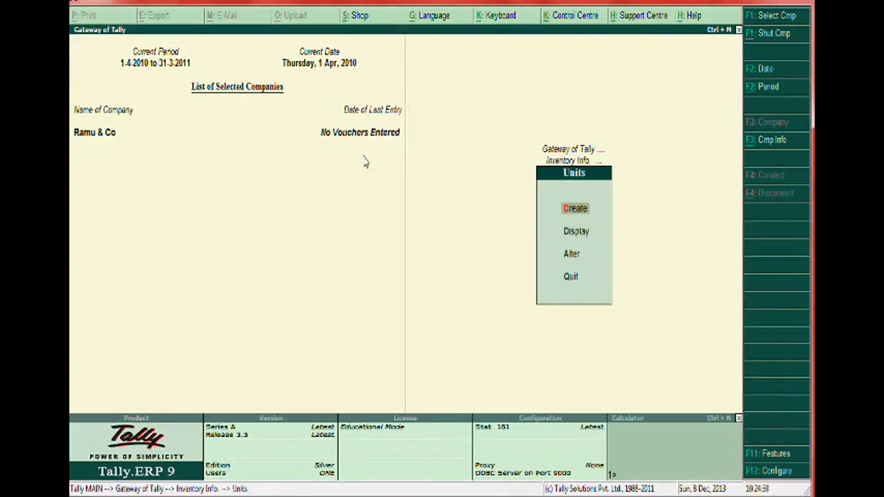
Step: Create a simple unit with the symbol nos and 0 decimal places, and return to the Gateway of Tally
key("Return")
type("nos")
key("Return")
key("Return")
key("Return")
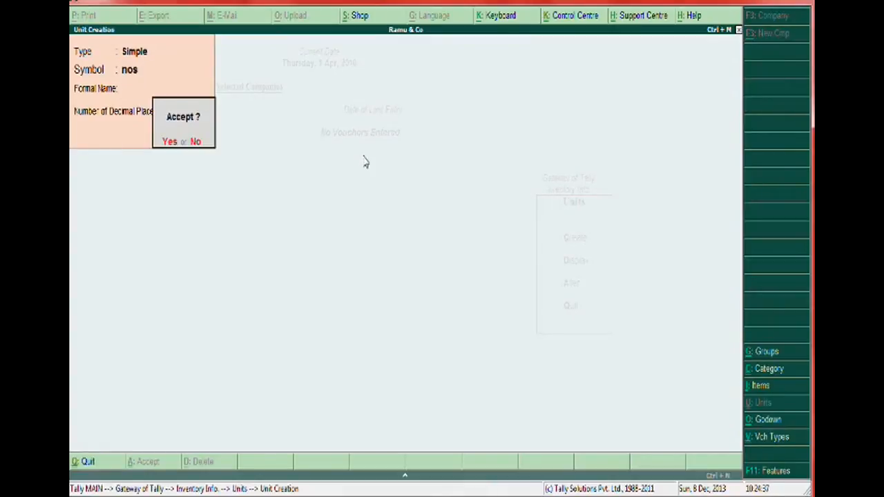
key("Return")
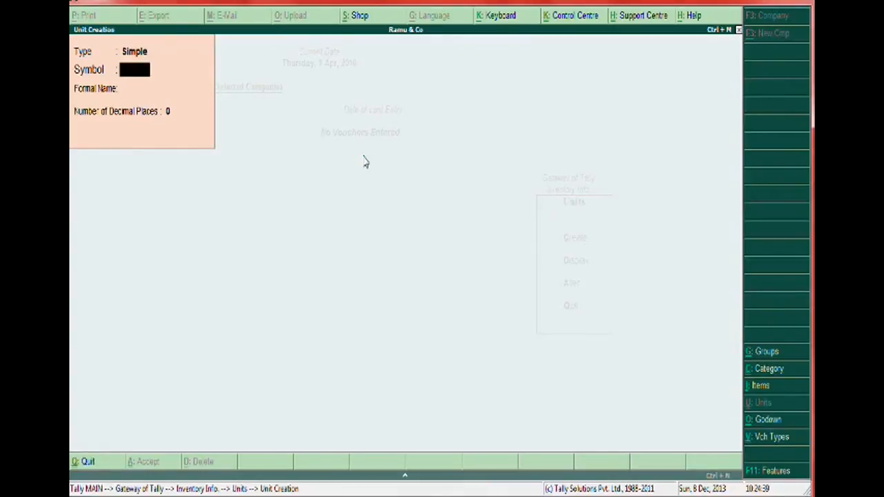
key("Escape")
key("Escape")
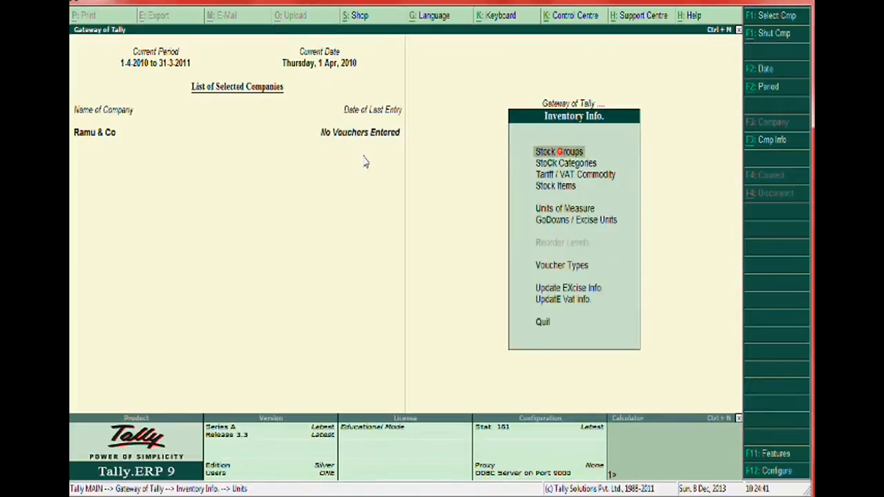
key("Escape")
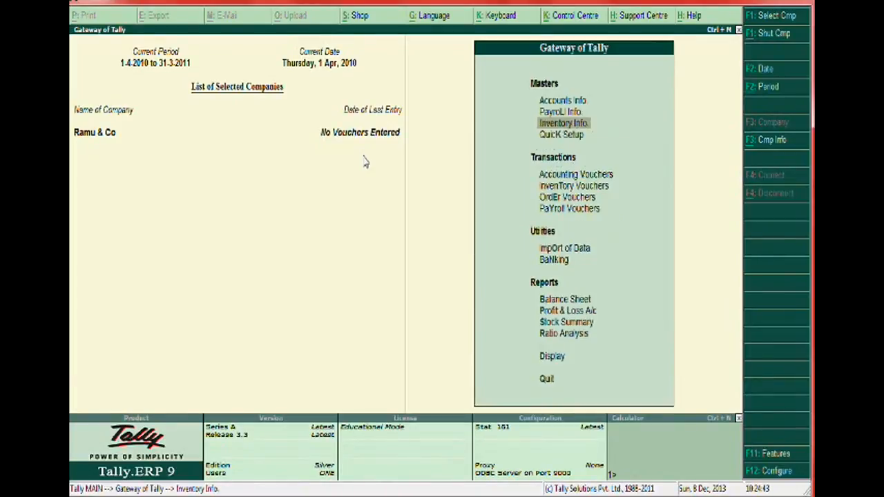
Step: Start creating a single stock item and check the goods listed in the PDF invoice
key("Return")
key("Down")
key("Down")
key("Down")
key("Return")
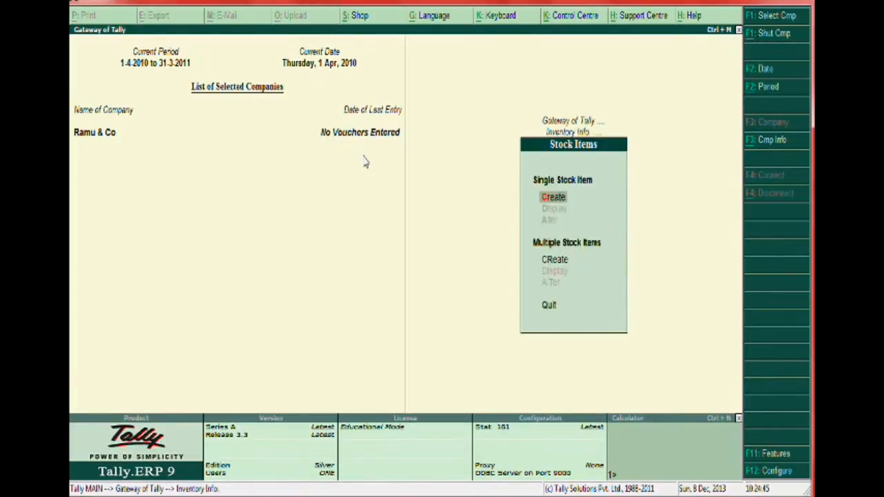
key("Return")
key("alt+Tab")
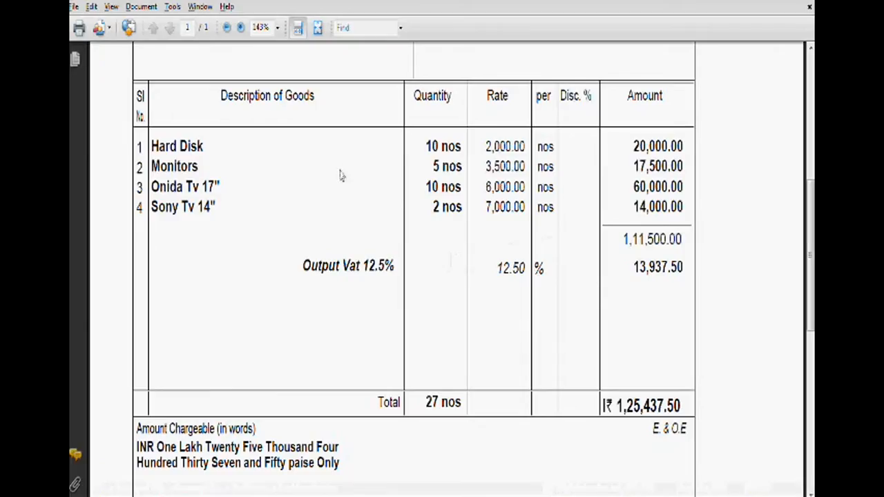
key("alt+Tab")
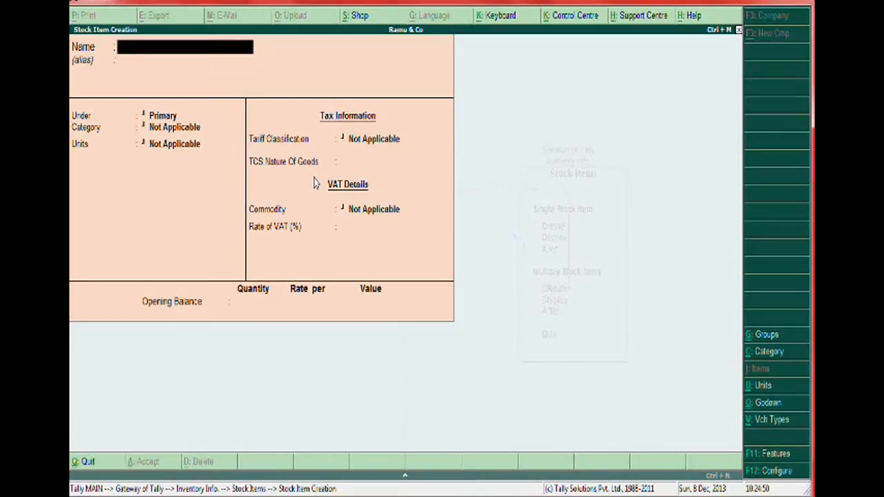
Step: Name the stock item Hard Disk and place it under the Computer Spares group
type("Hard Disk")
key("Return")
key("Down")
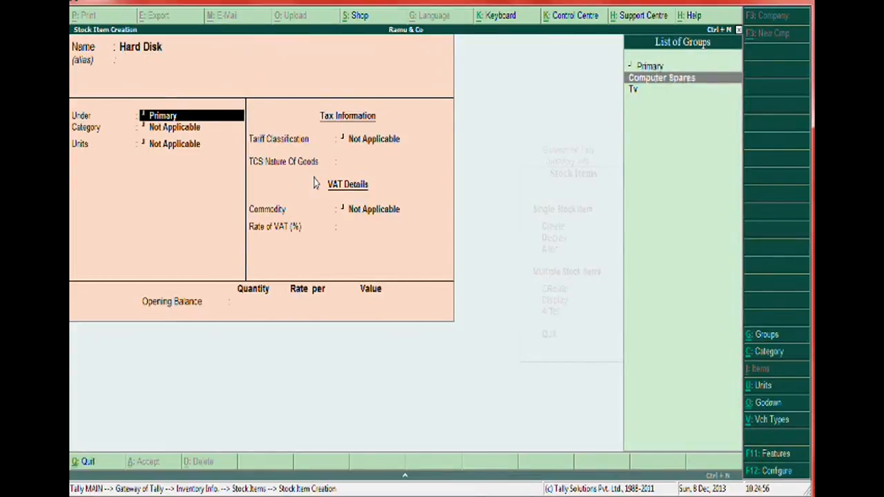
key("Return")
key("Return")
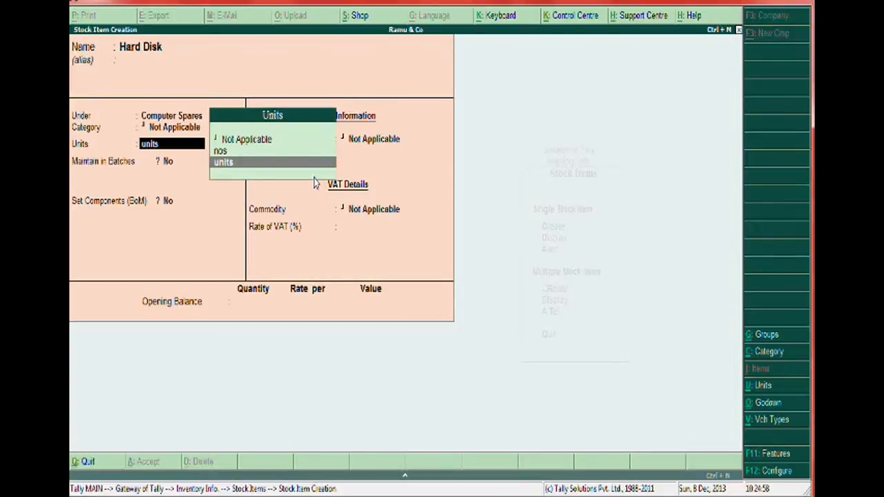
Step: Set the Hard Disk item's unit to nos, keep the remaining defaults and save it
key("Return")
key("BackSpace")
key("Up")
key("Return")
key("Return")
key("Return")
key("Return")
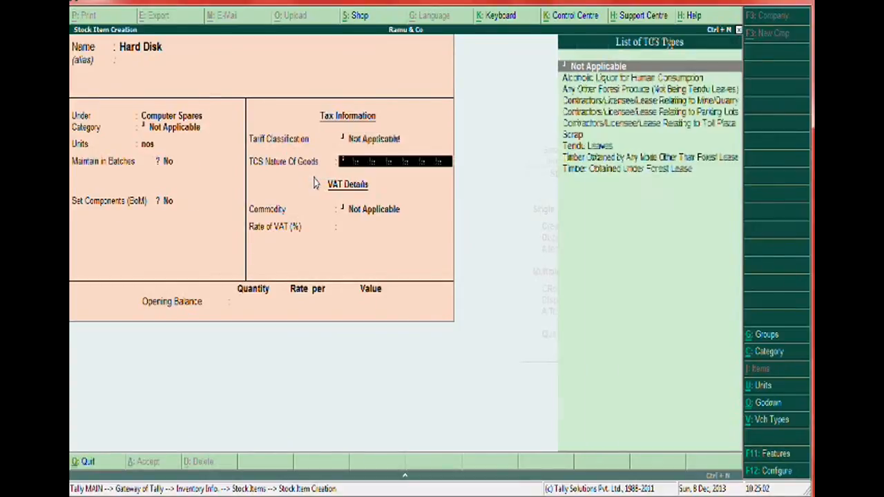
key("Return")
key("Return")
key("Return")
key("Return")
key("Return")
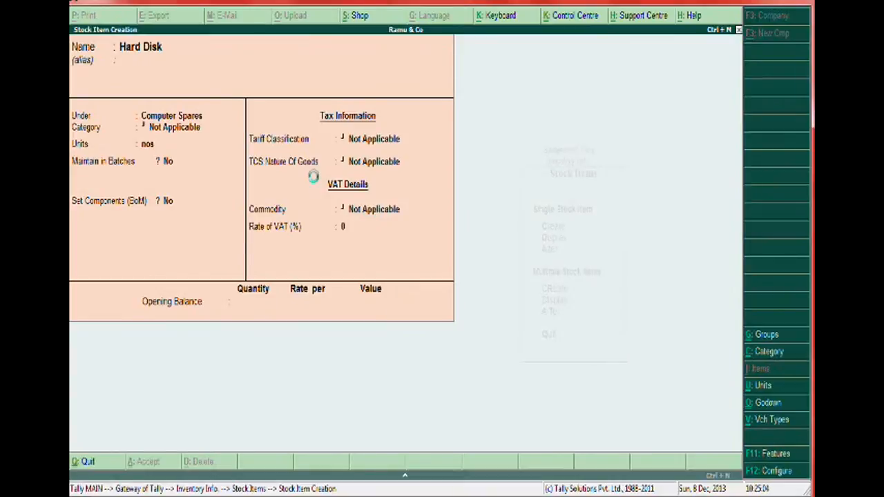
Step: Name the next stock item Monitors and place it under the Computer Spares group
type("Monotors")
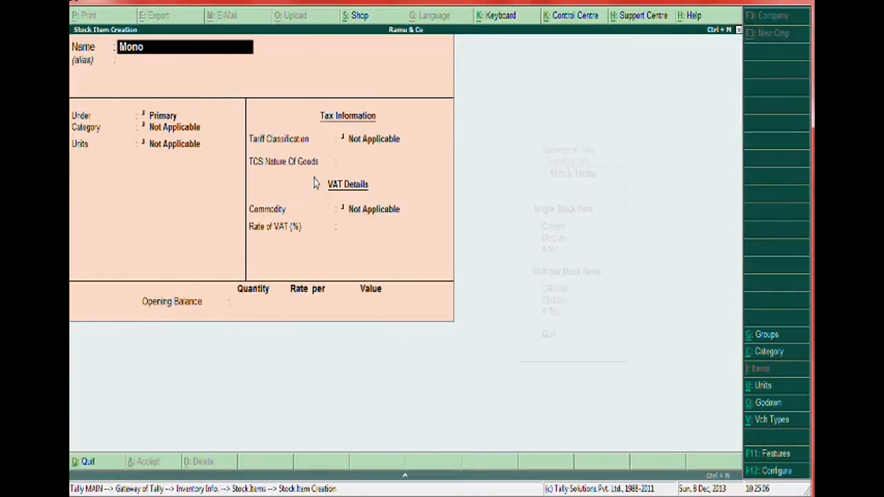
key("BackSpace")
key("BackSpace")
key("BackSpace")
key("BackSpace")
key("BackSpace")
type("itors")
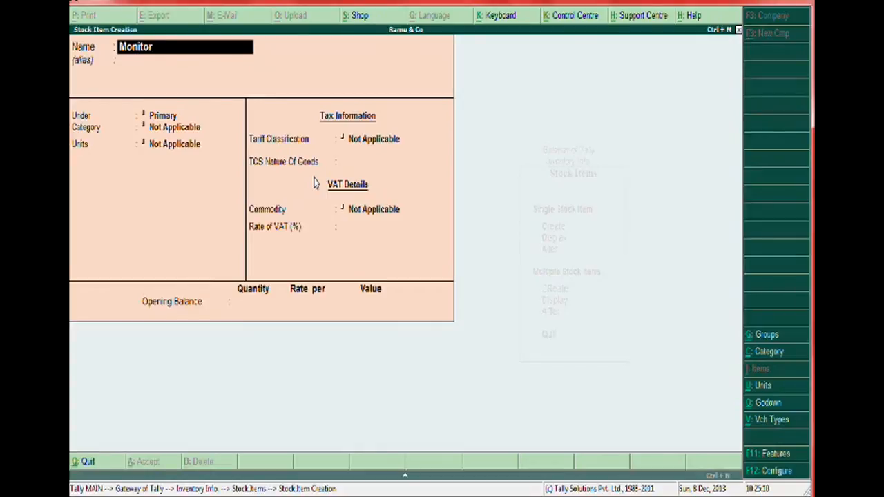
key("Return")
key("Return")
key("Down")
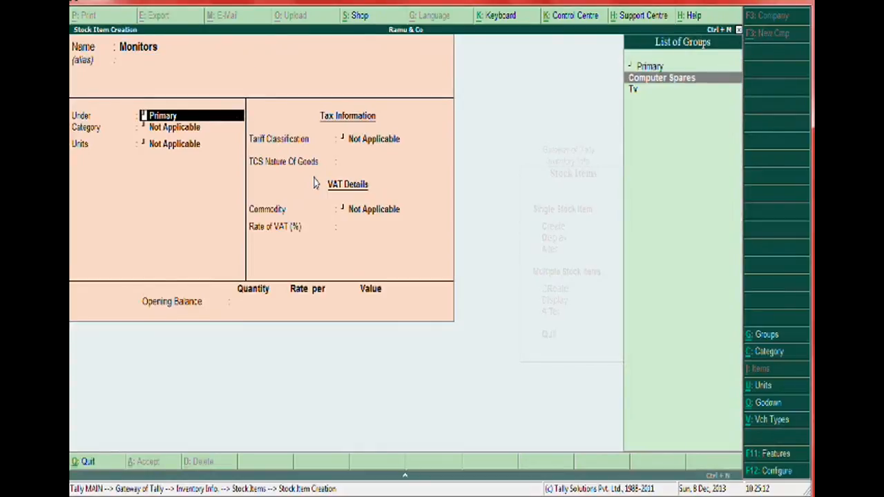
key("Return")
Step: Choose the unit for the Monitors item, keep the remaining defaults and save it
key("Return")
key("Down")
key("Return")
key("Return")
key("Return")
key("Return")
key("Return")
key("Return")
key("Return")
key("Return")
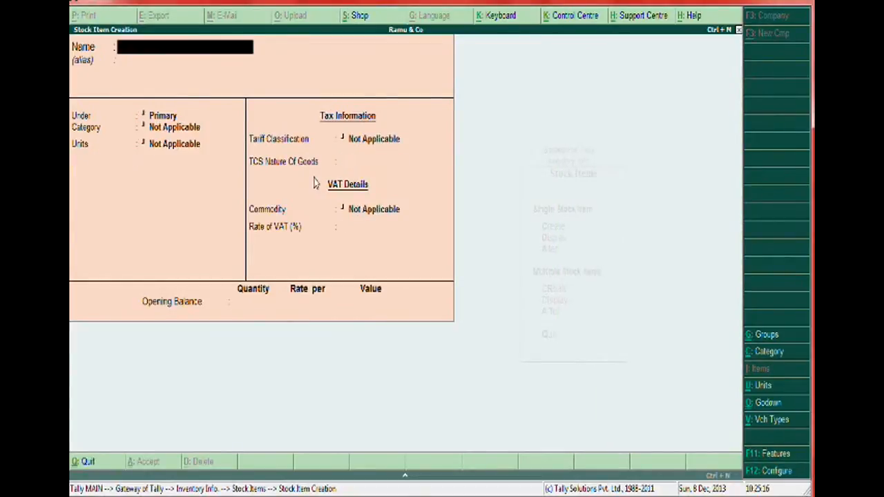
Step: Check the PDF invoice for the third product and name the new stock item Onida Tv 17" under the Tv group
key("alt+Tab")
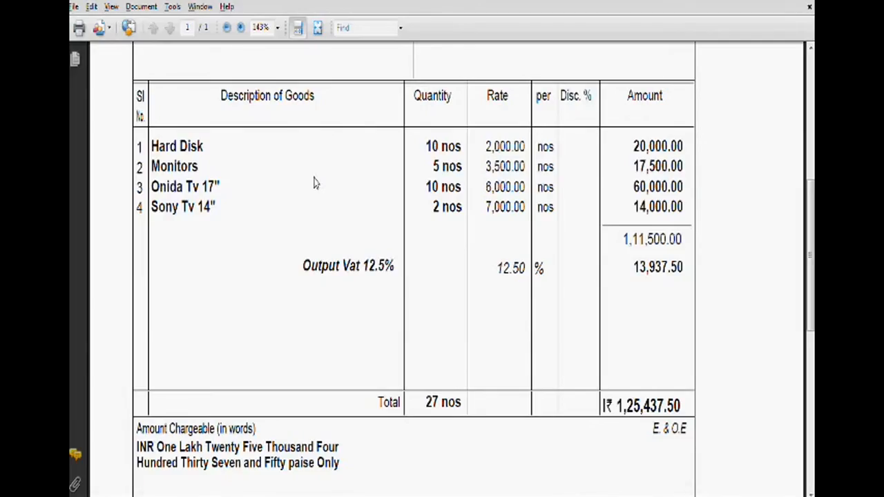
key("alt+Tab")
type("On")
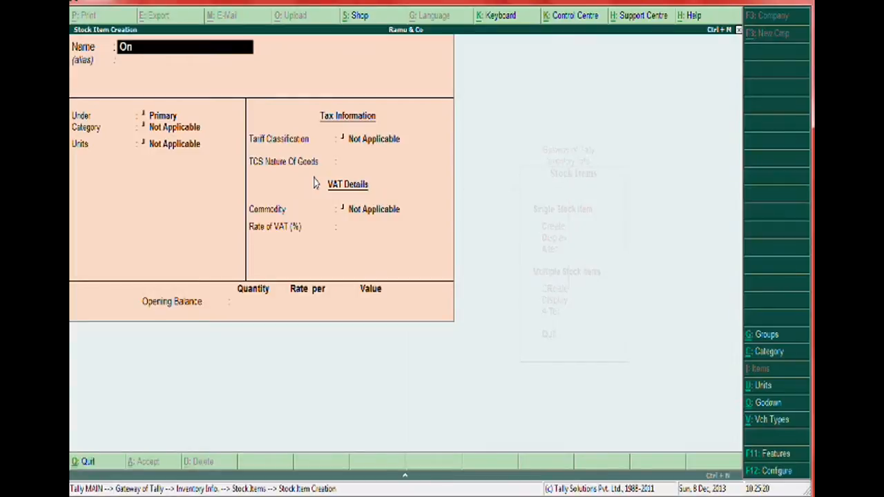
type("ida tv 17")
key("Return")
key("Return")
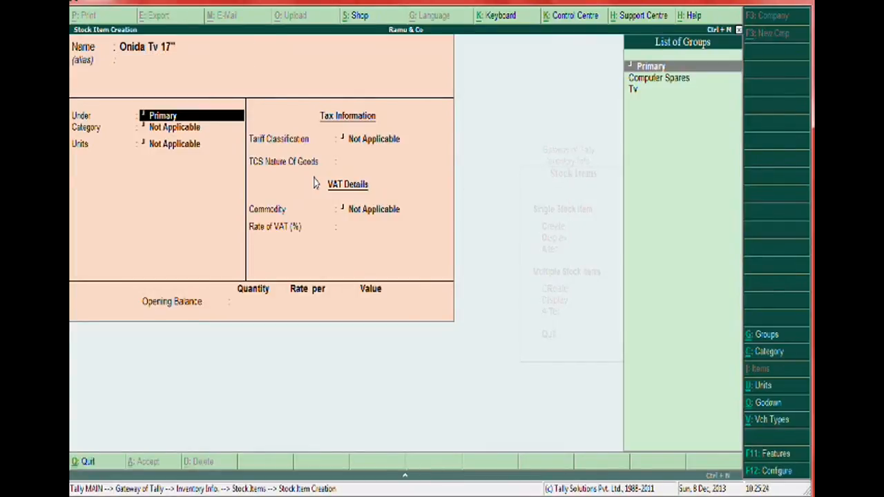
key("Down")
key("Down")
key("Return")
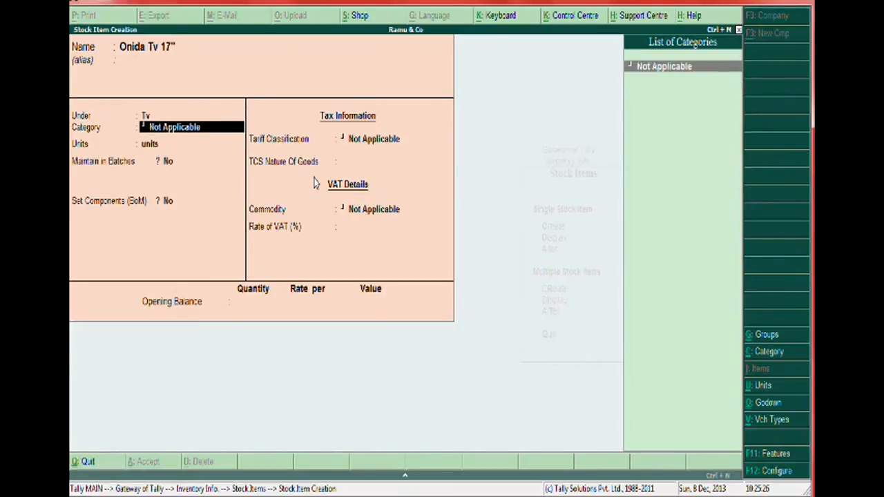
Step: Set the Onida Tv 17" item's unit to nos, keep the remaining defaults and save it
key("Return")
key("Up")
key("Return")
key("Return")
key("Return")
key("Return")
key("Return")
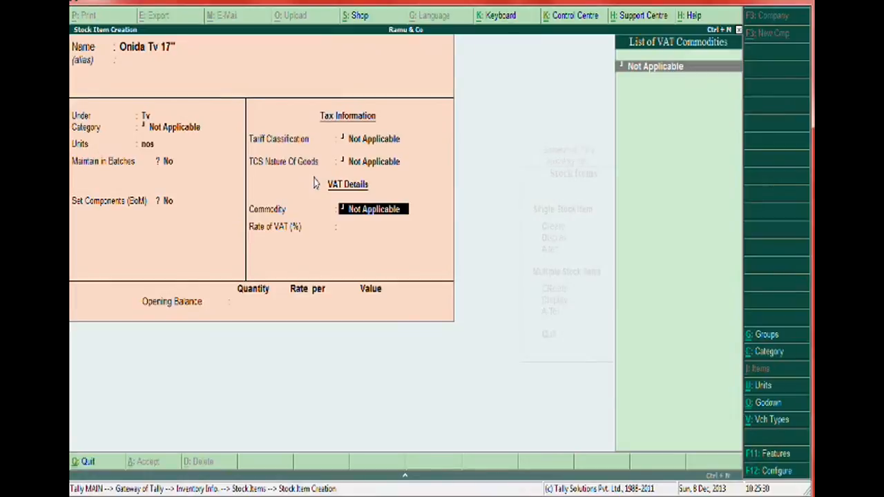
key("Return")
key("Return")
key("Return")
key("Return")
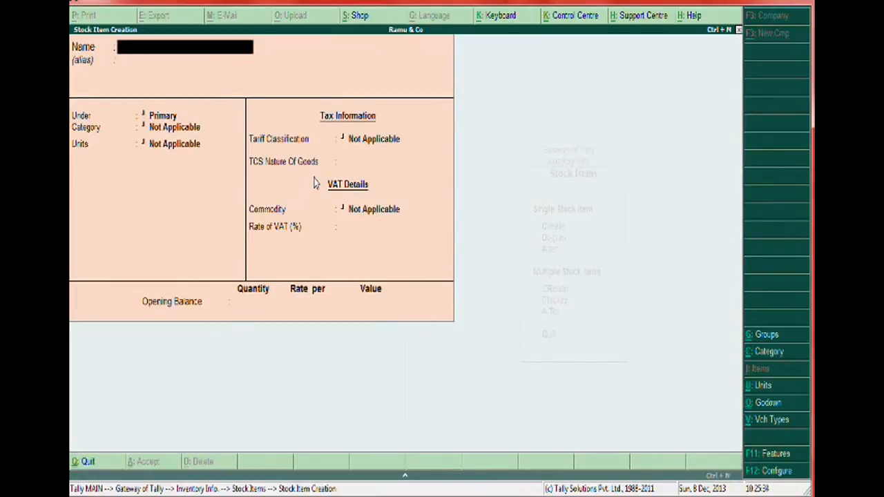
Step: Name the next stock item Sony Tv 14" and place it under the Tv group
type("Sony tv 14\"")
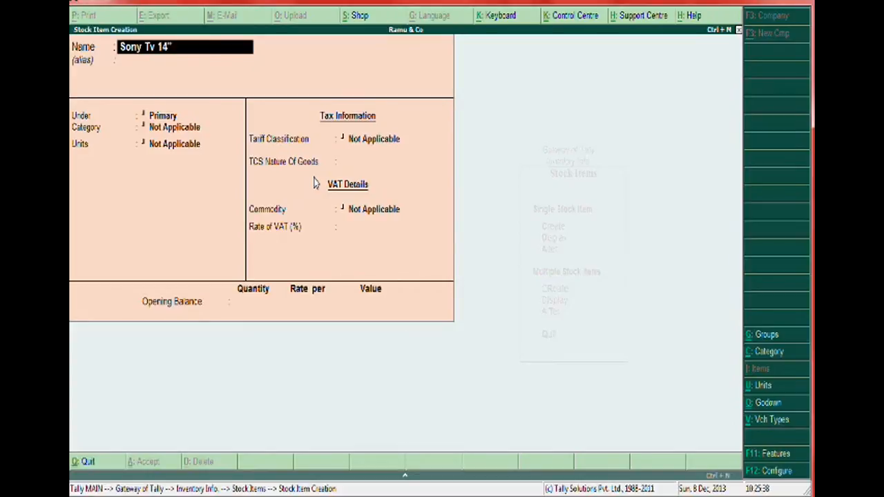
key("Return")
key("Return")
key("Down")
key("Down")
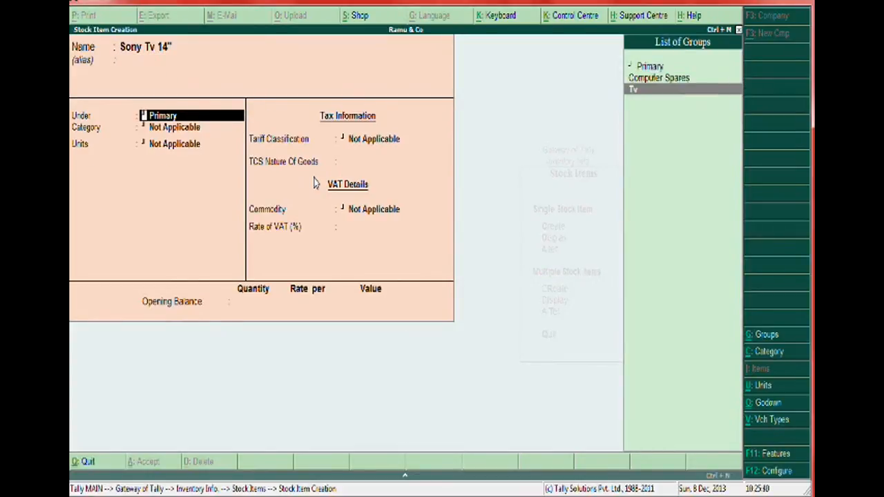
key("Return")
Step: Complete the unit and tax details of the Sony Tv 14" item and save it
key("Return")
key("Return")
key("Return")
key("Return")
key("Return")
key("Return")
key("Return")
key("Return")
key("Return")
key("Return")
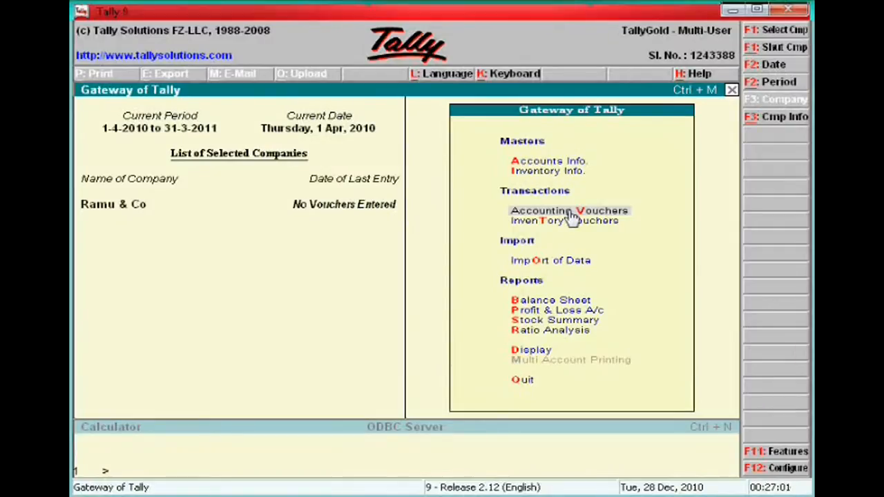
Step: Start a purchase voucher for Ramu & Co in Tally 9 and set its reference to 225
key("Up")
key("Down")
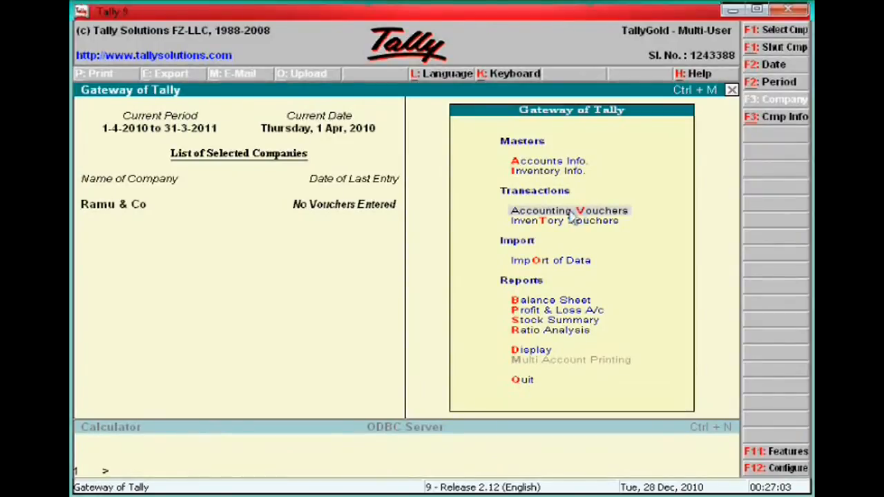
key("Return")
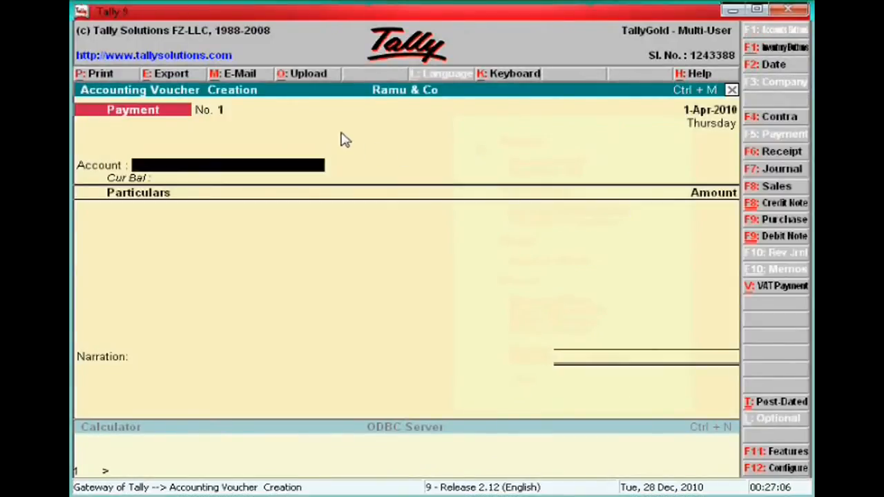
left_click(780, 219)
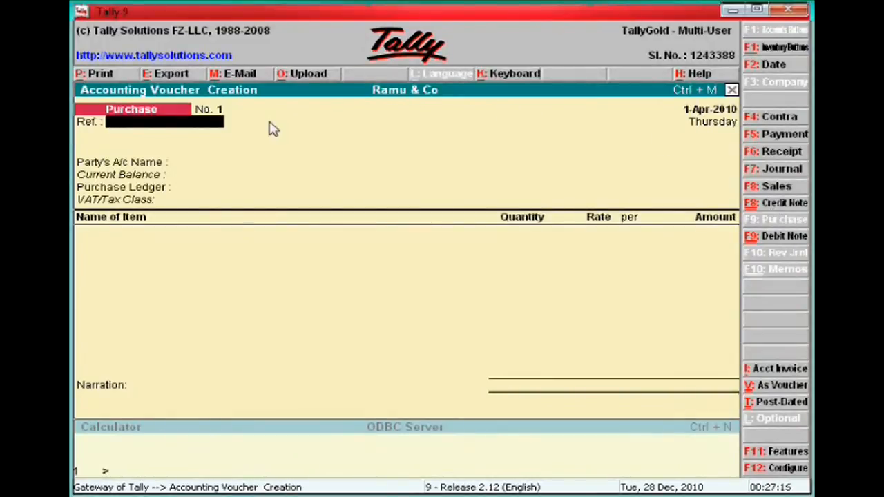
key("Return")
key("BackSpace")
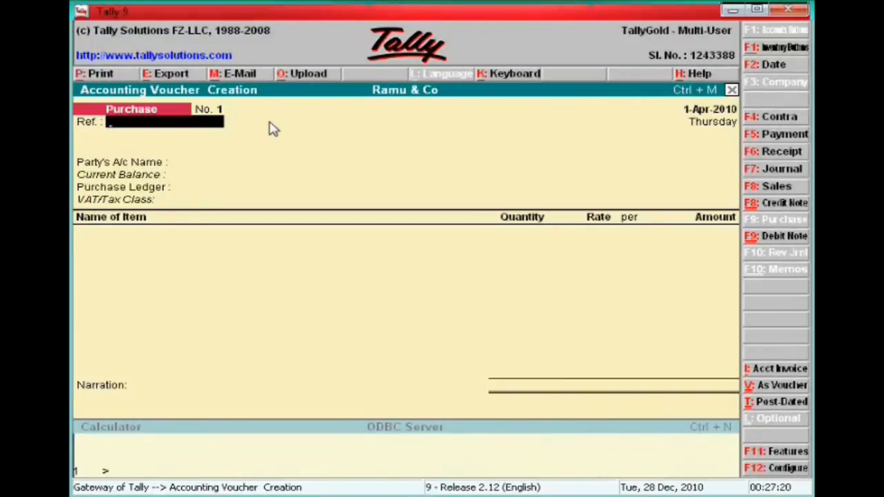
type("225")
key("Return")
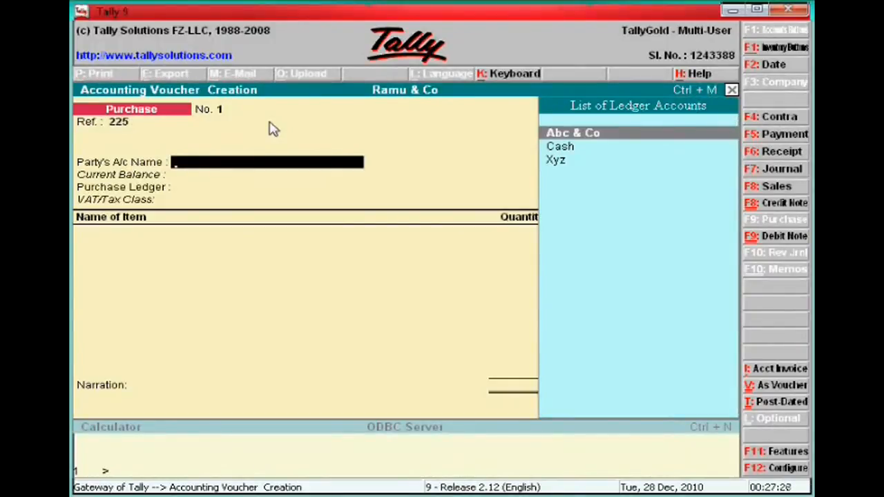
Step: Set the party account to Abc & Co, accept the supplier details, and use the Purchase 12.5% ledger with VAT class Purchases @ 12.5%
key("Return")
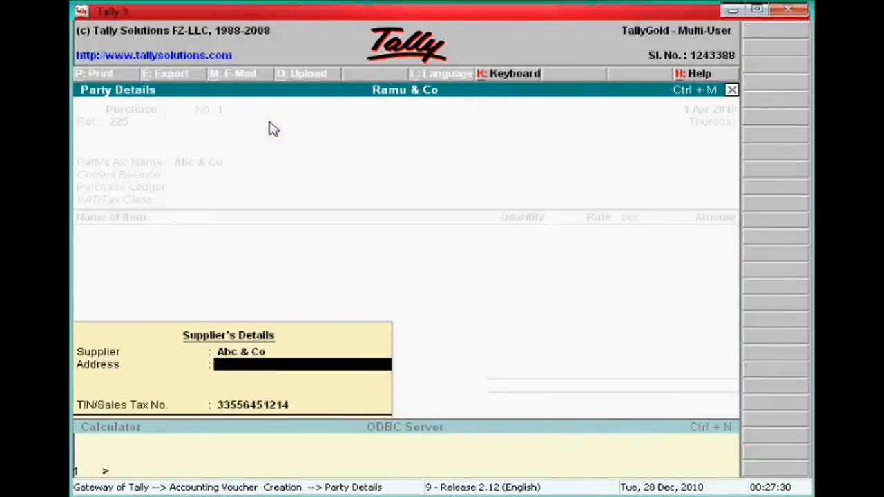
key("Return")
key("Return")
key("Return")
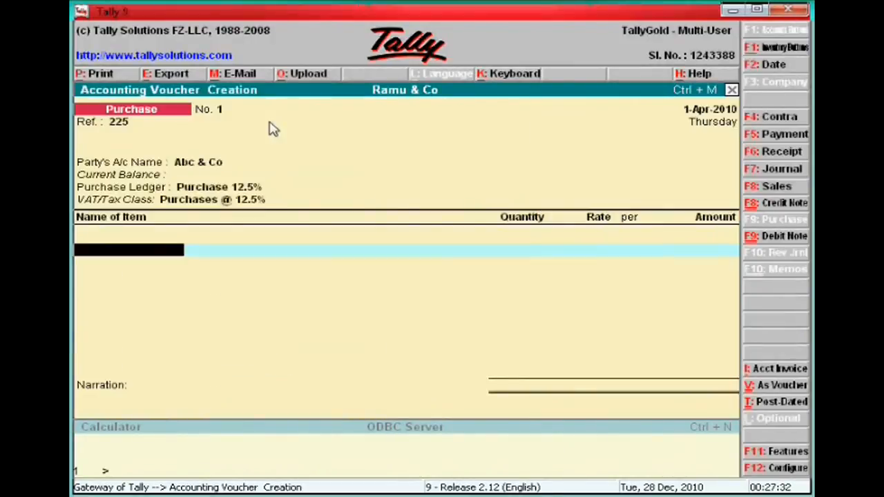
key("BackSpace")
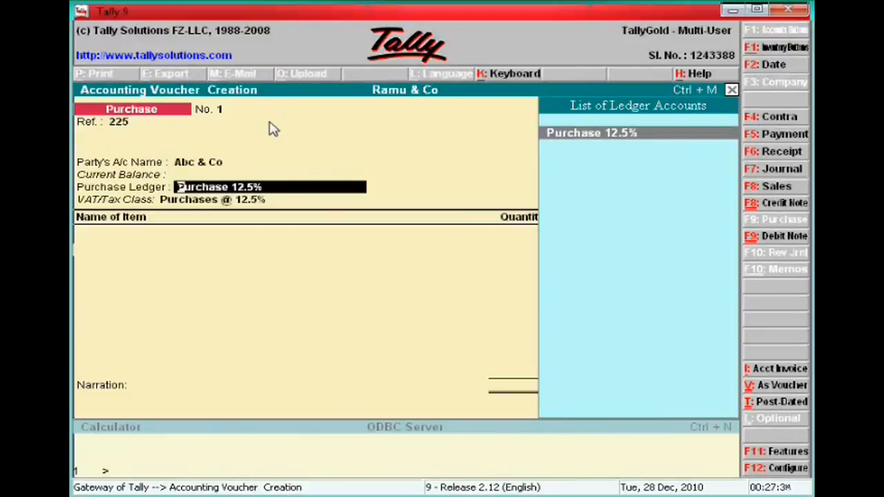
key("Return")
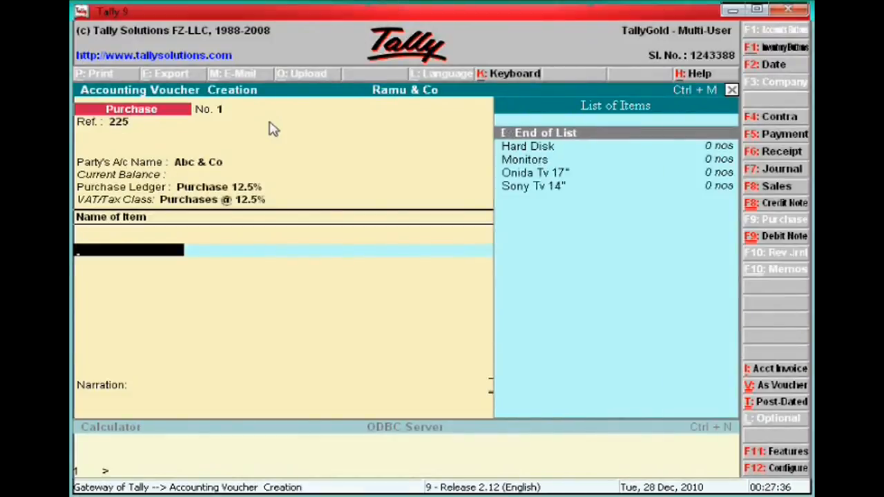
Step: Add Hard Disk as the first voucher item and allocate a quantity of 10 nos to Show Room Godown
key("Down")
key("Return")
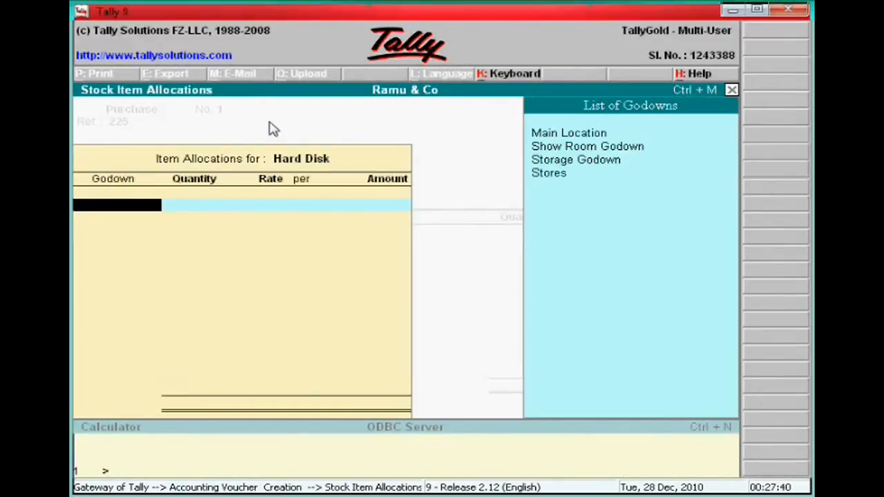
key("Down")
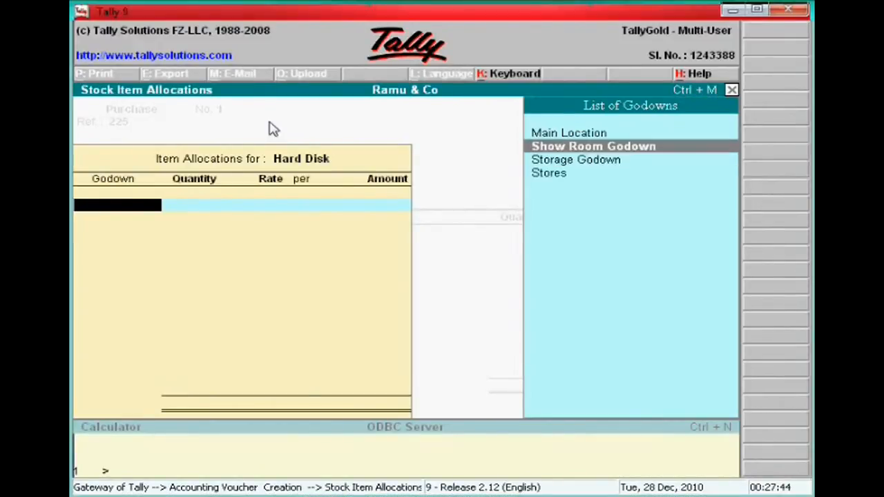
key("Return")
type("10")
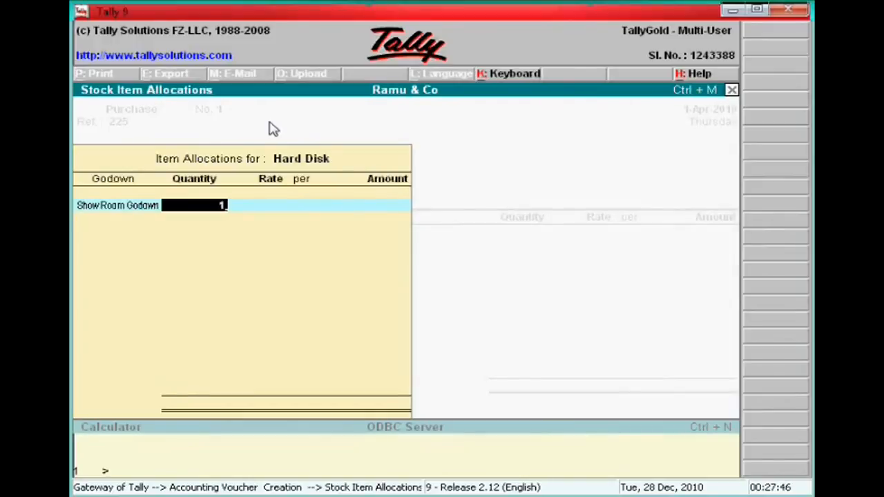
key("Return")
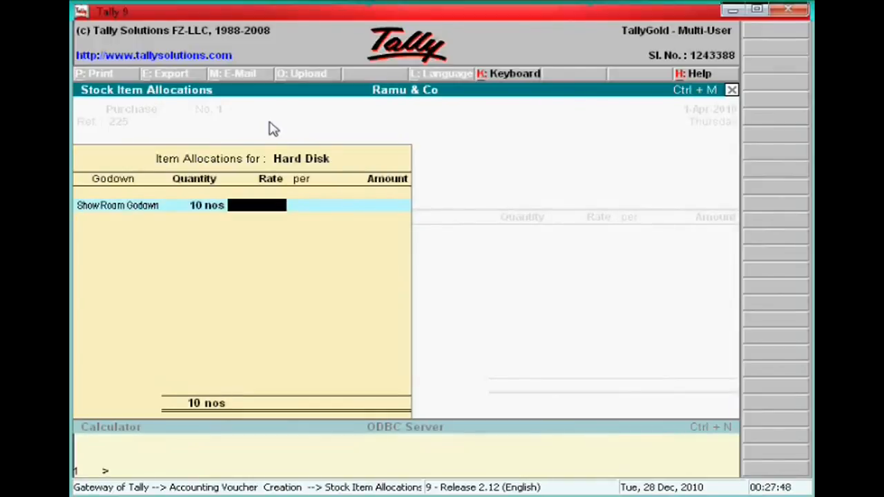
Step: Set the Hard Disk rate to 2,000 per nos and accept the item line
type("2")
type("00")
key("Return")
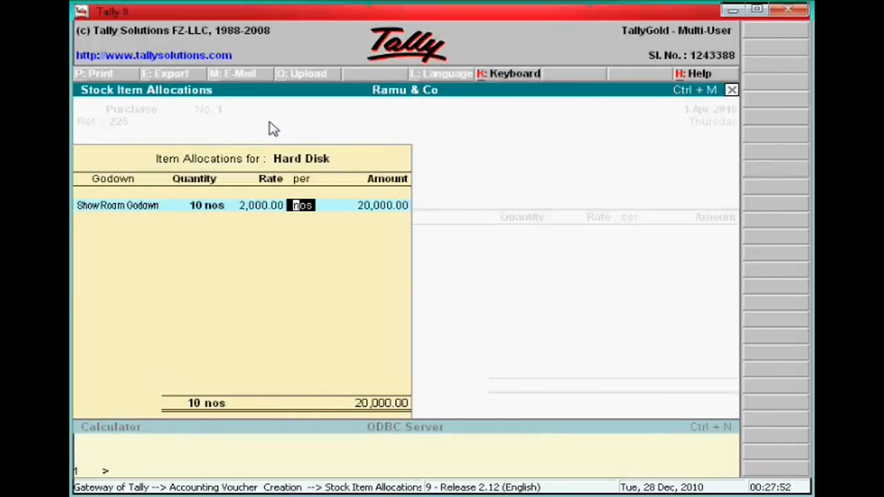
key("Return")
key("Return")
key("Return")
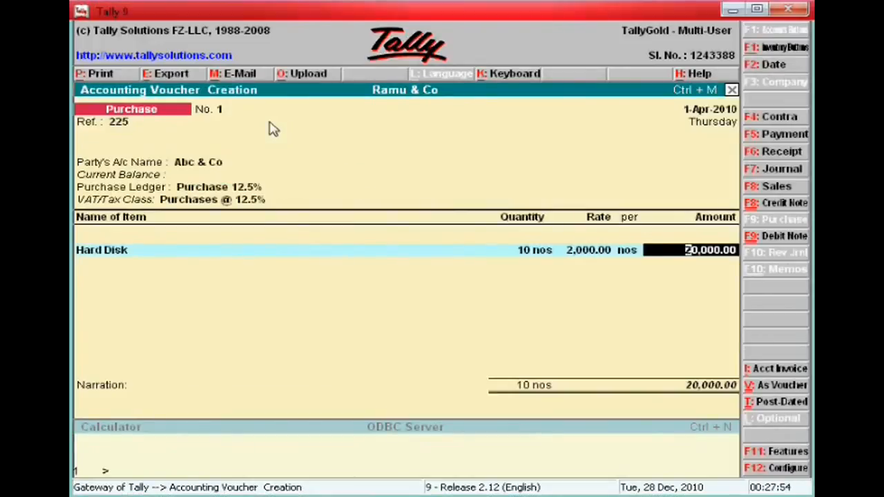
key("Return")
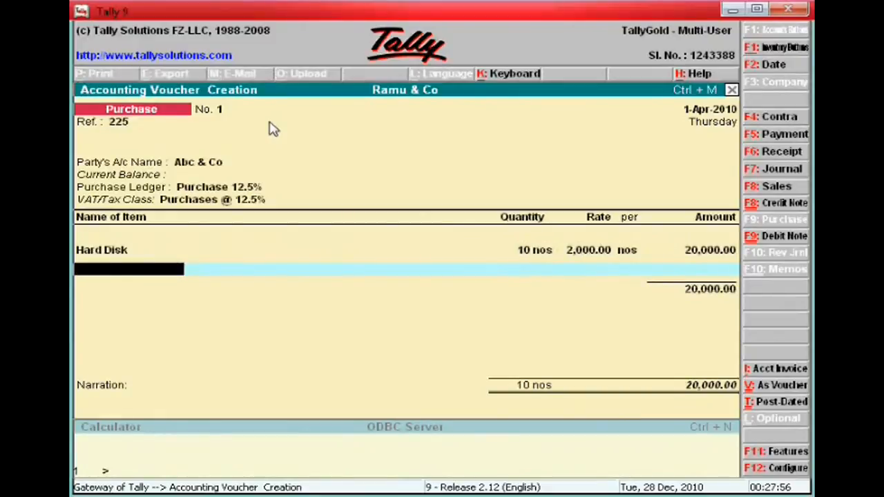
Step: Add Monitors as the second voucher item and allocate a quantity of 5 nos to Storage Godown
type("S")
key("Up")
key("Up")
key("Up")
key("Down")
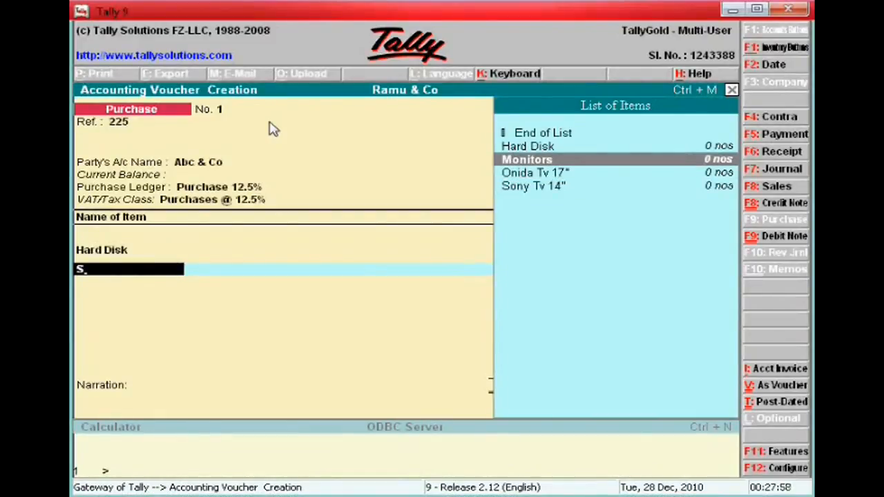
key("Return")
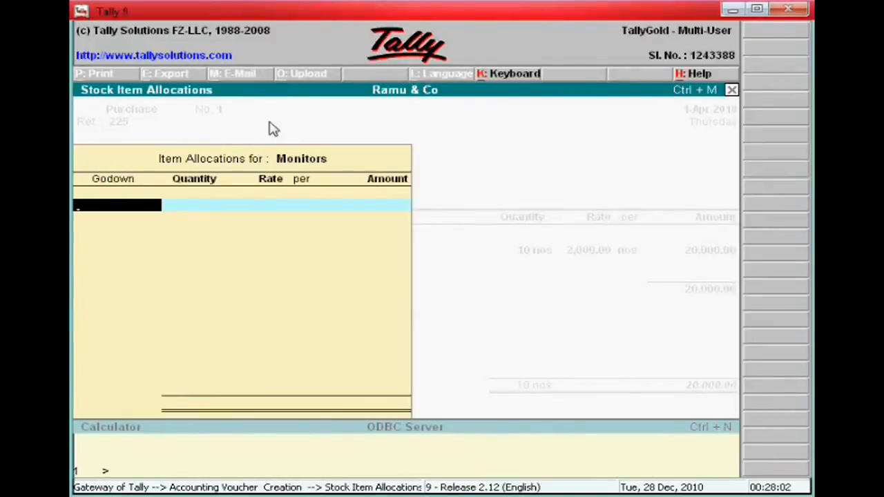
type("S")
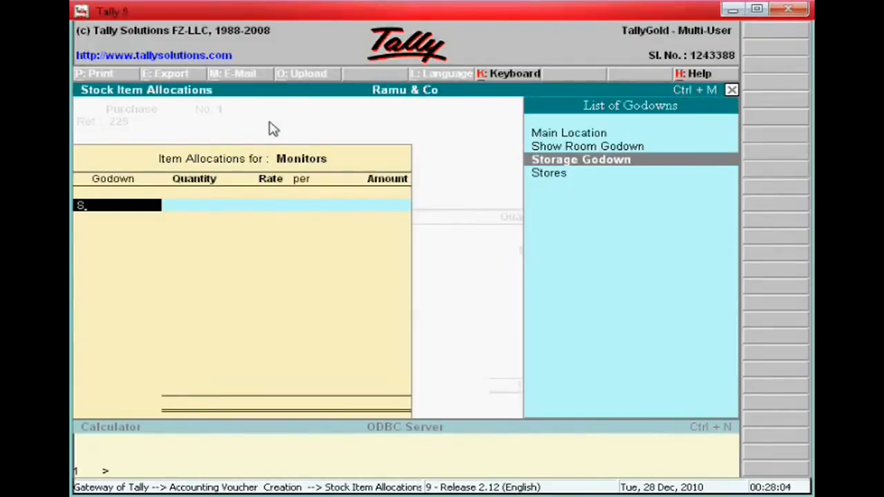
key("Return")
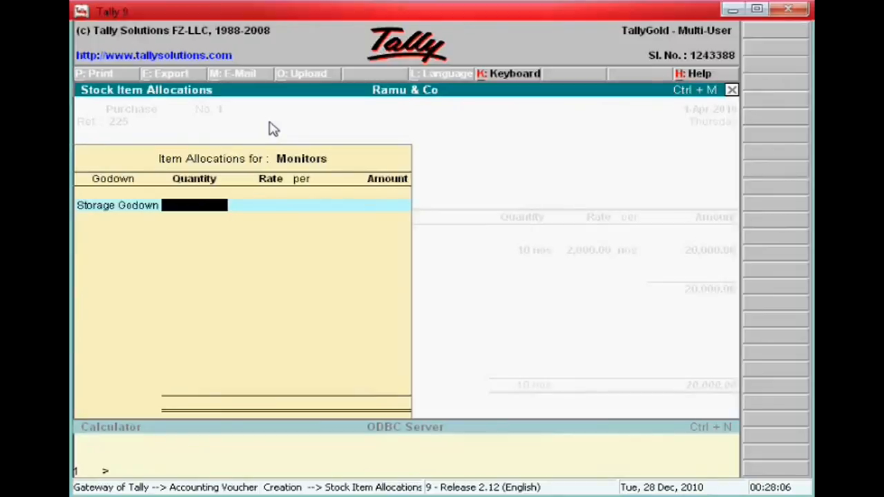
type("5")
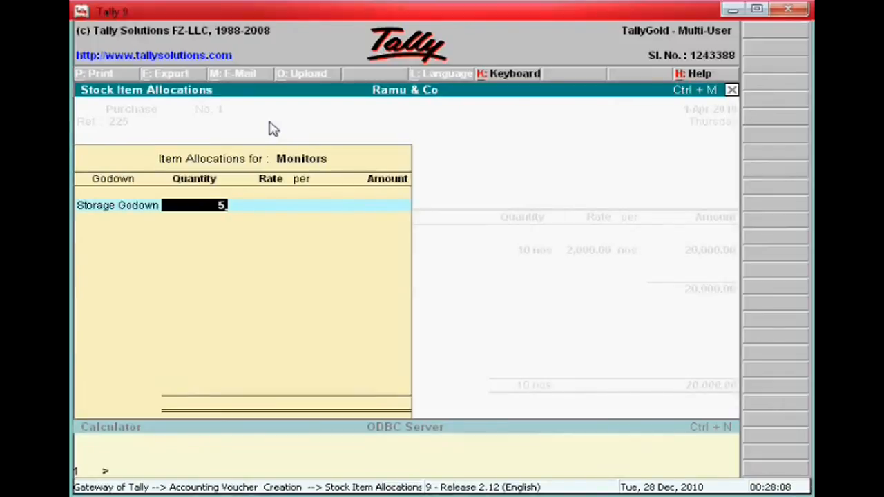
key("Return")
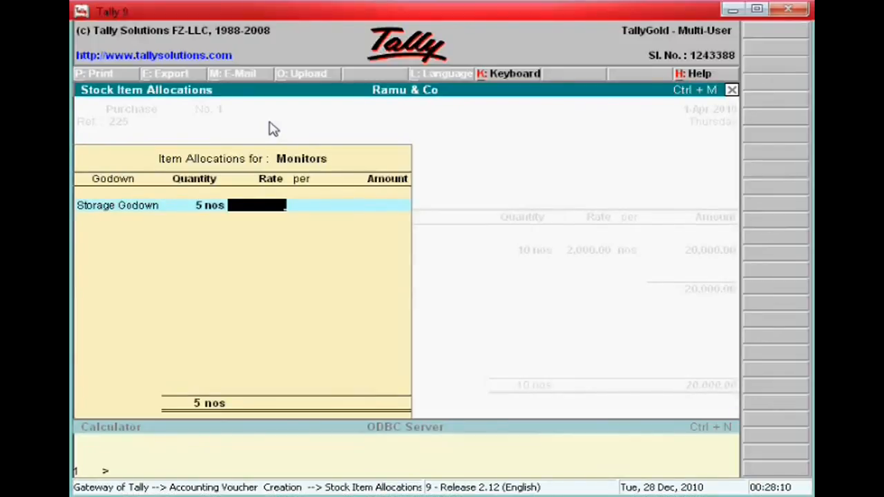
Step: Set the Monitors rate to 3,500 per nos and accept the item line
type("3500")
key("Return")
key("Return")
key("Return")
key("Return")
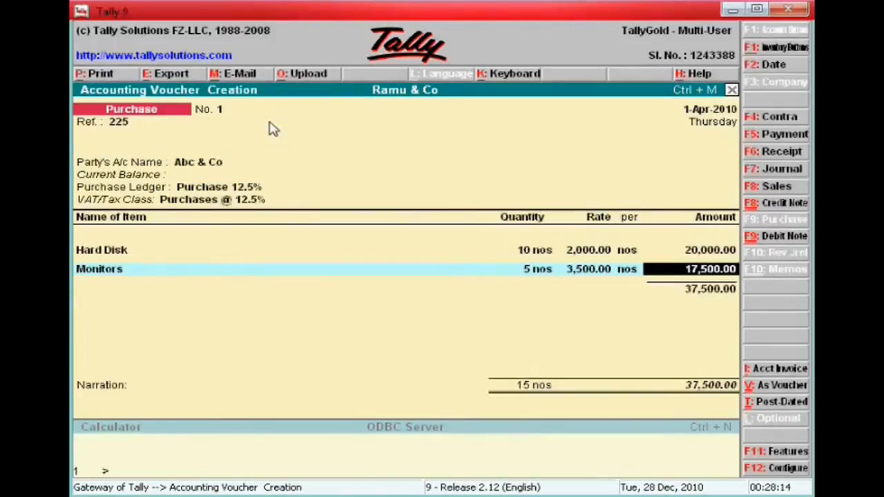
key("Return")
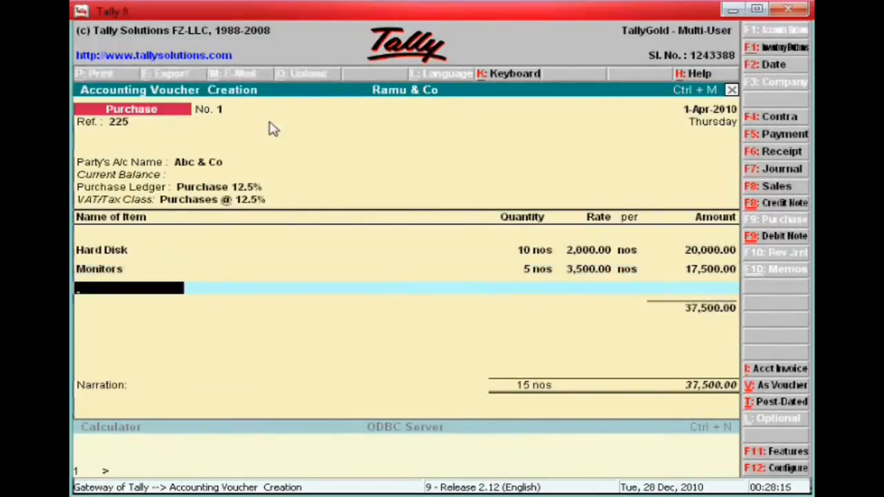
Step: Add Onida Tv 17" as the third voucher item and allocate a quantity of 10 nos to Storage Godown
key("Down")
key("Down")
key("Down")
key("Return")
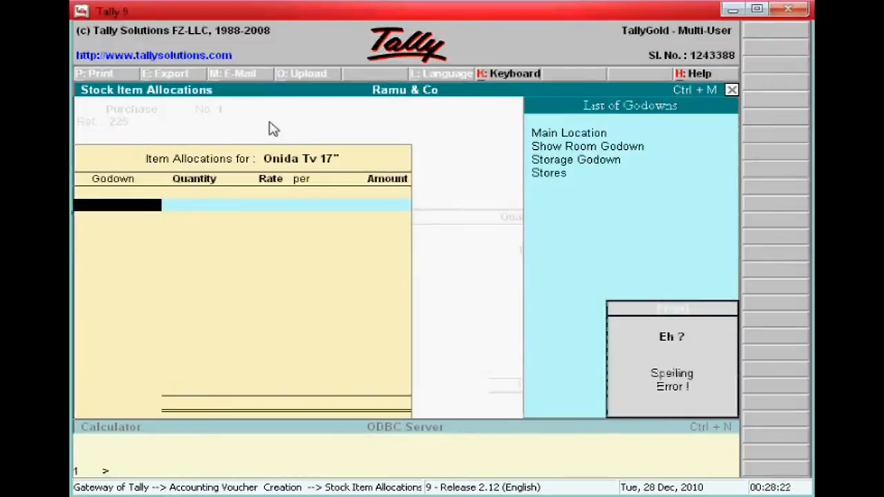
key("Down")
key("Down")
key("Return")
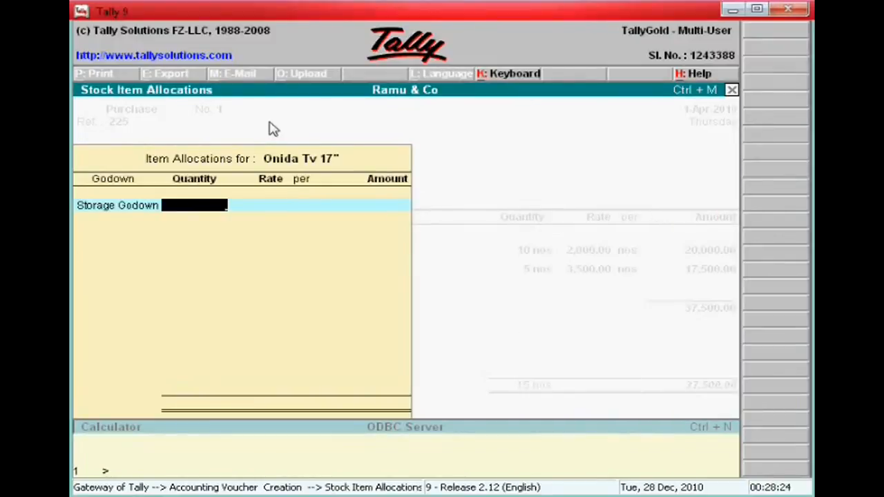
type("10")
key("Return")
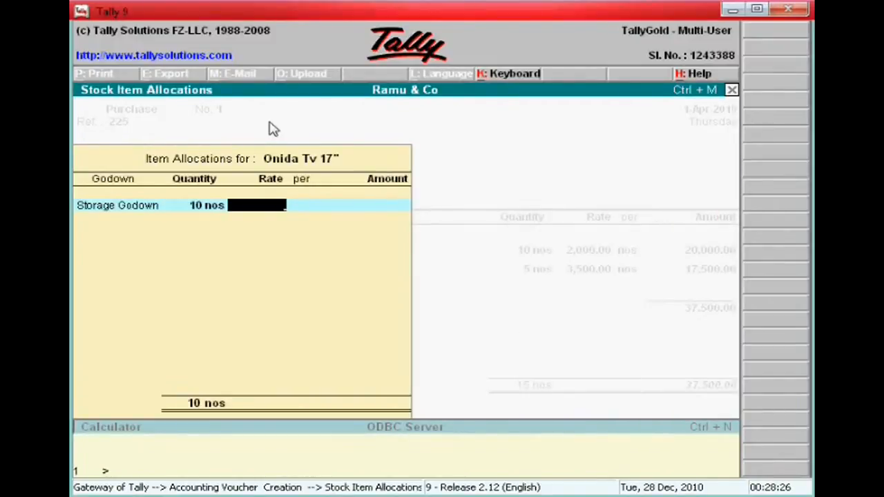
Step: Set the Onida Tv 17" rate to 6,000 per nos and accept the item line
type("6,00")
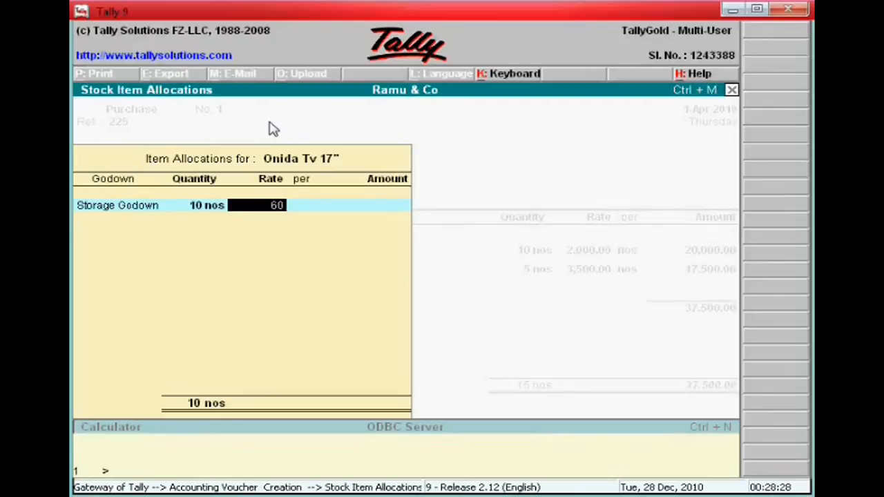
type("0")
key("Return")
key("Return")
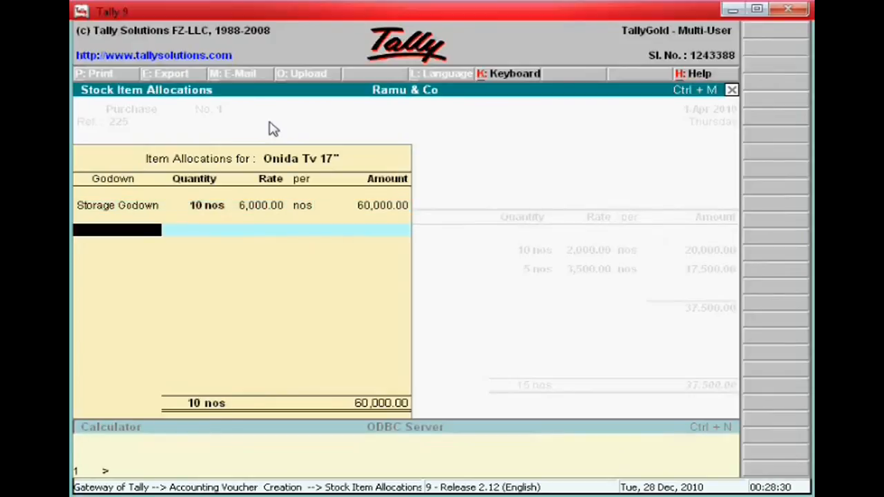
key("Return")
key("Return")
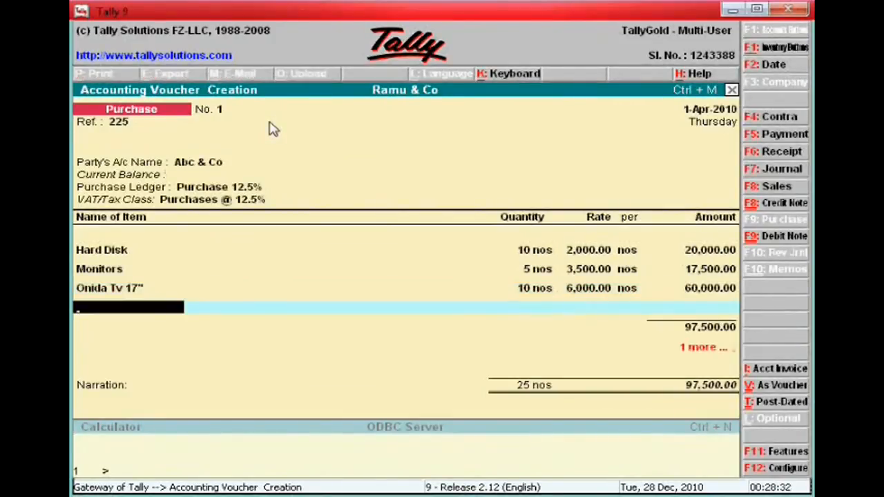
Step: Add Sony Tv 14" as the fourth voucher item and allocate a quantity of 2 nos to Show Room Godown
key("Down")
key("Down")
key("Down")
key("Down")
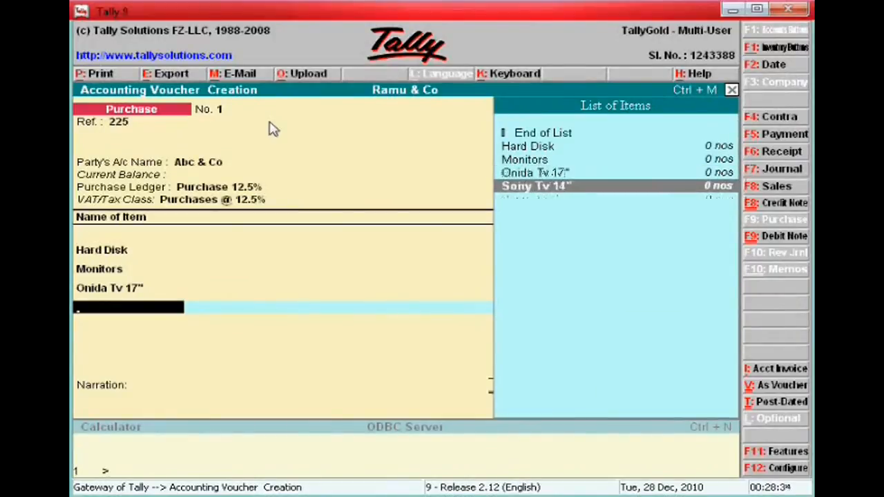
key("Return")
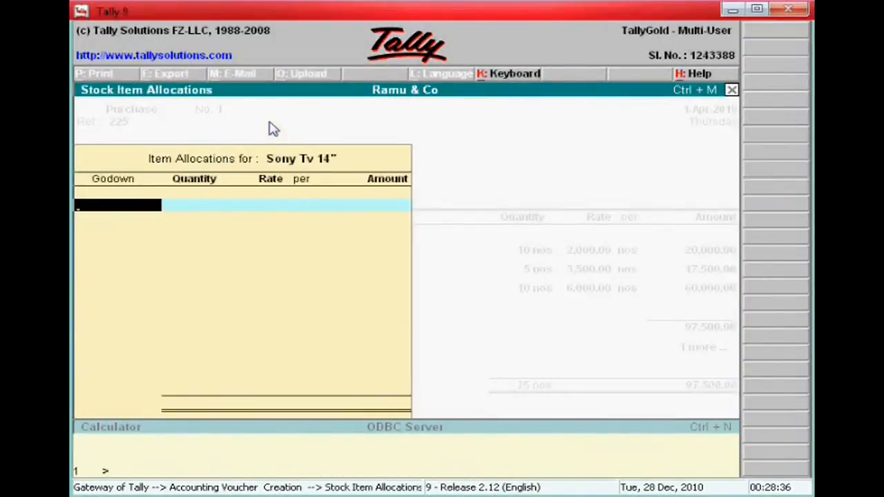
key("Down")
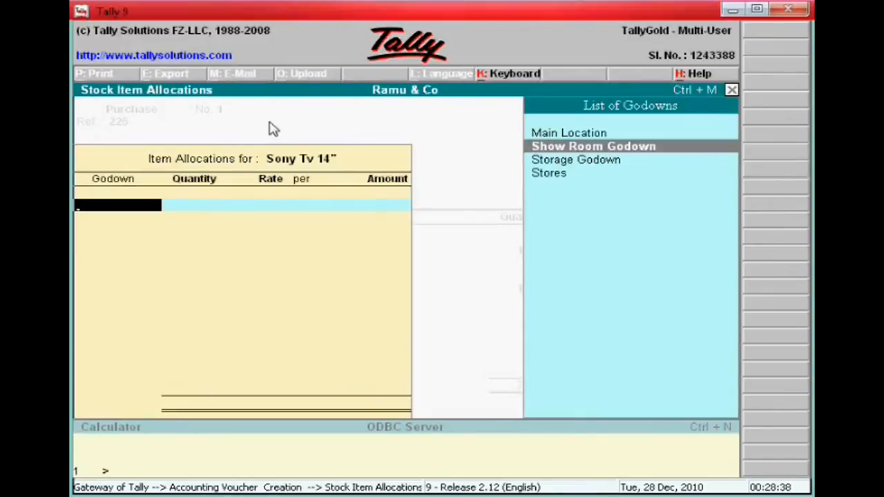
key("Return")
type("2")
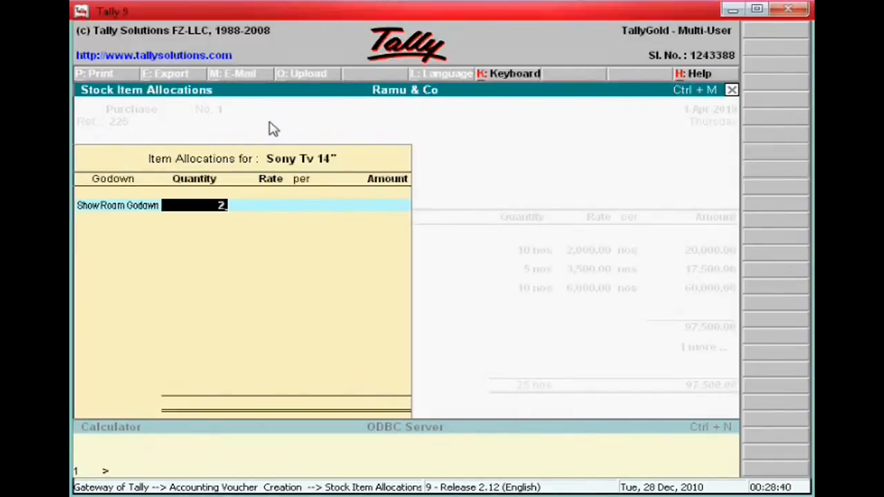
key("Return")
Step: Set the Sony Tv 14" rate to 7,000 per nos and accept the item line
type("7")
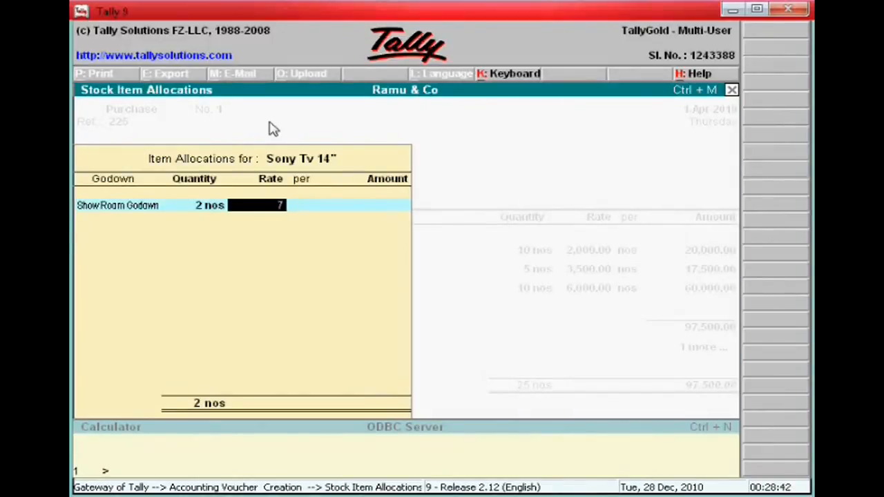
type("000")
key("Return")
key("Return")
key("Return")
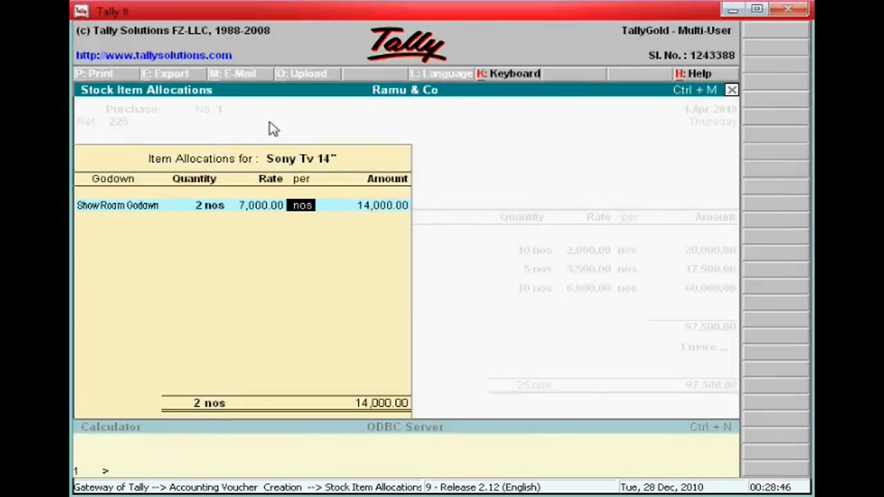
key("Return")
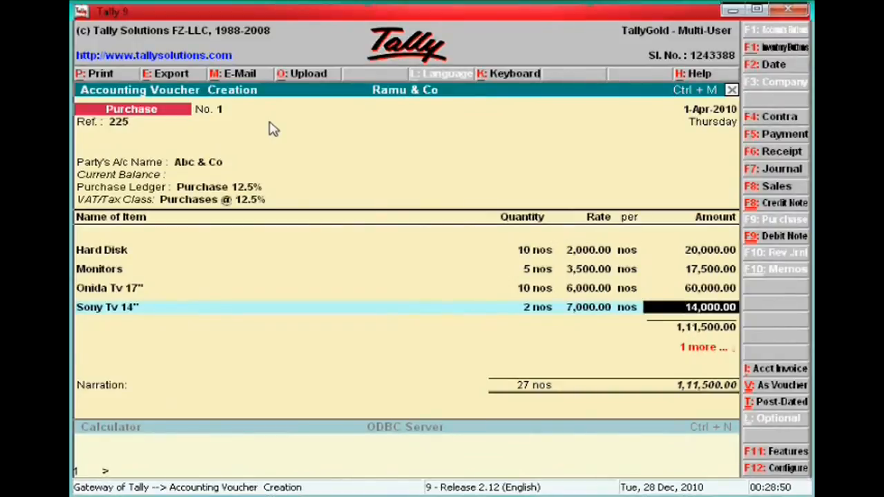
key("Return")
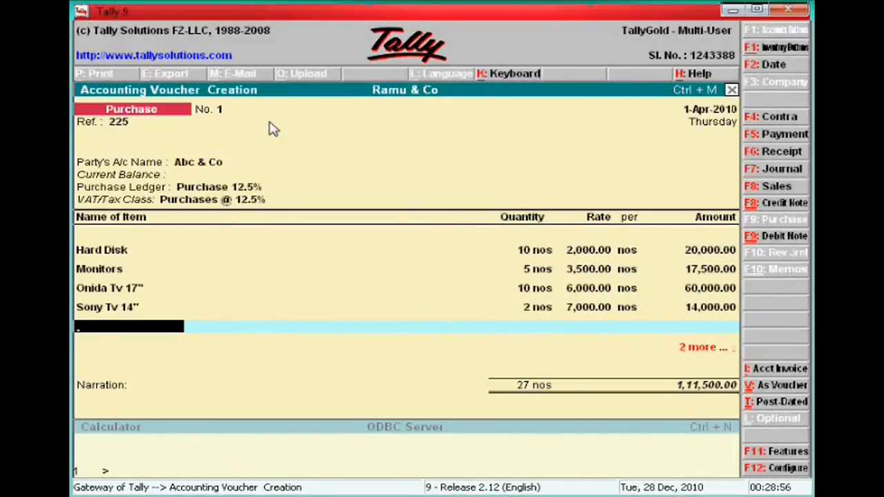
Step: End the item list and add the Input Vat 12.5% ledger to the purchase voucher
key("Return")
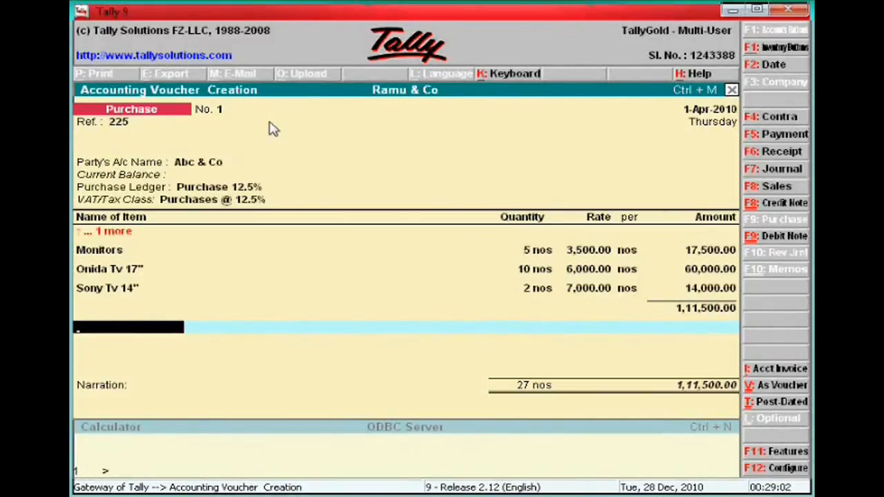
key("Return")
type("I")
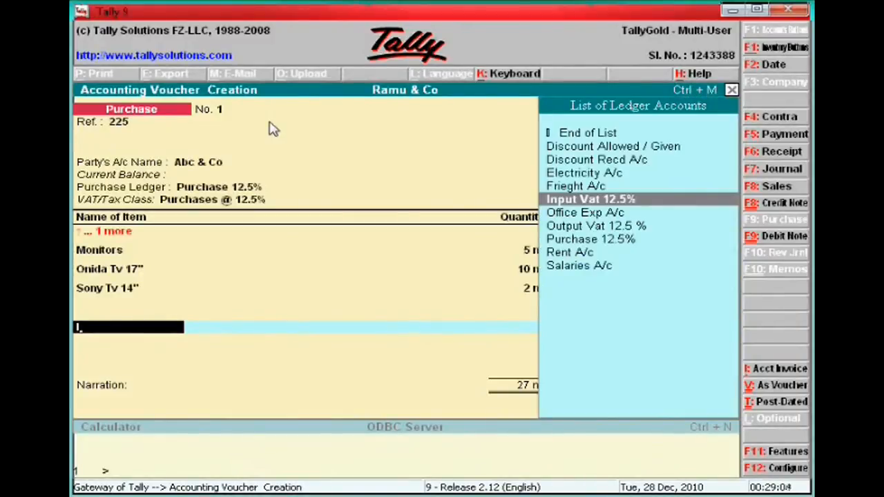
key("Return")
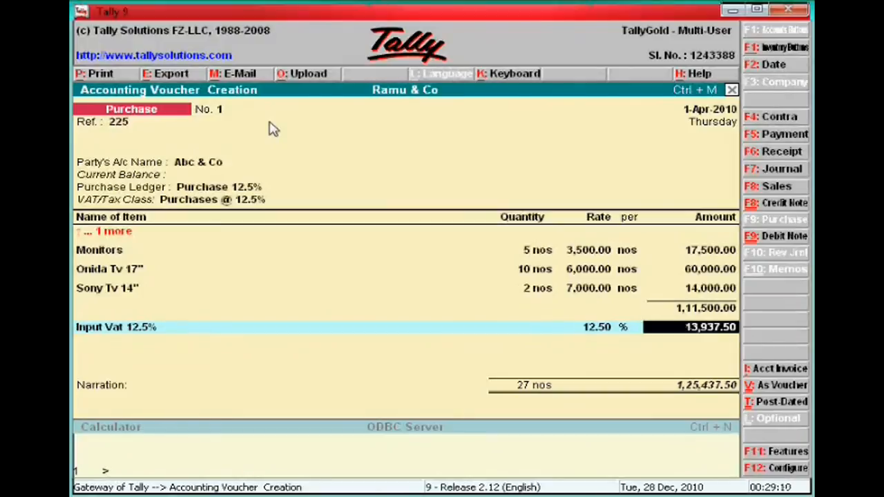
key("Return")
key("Return")
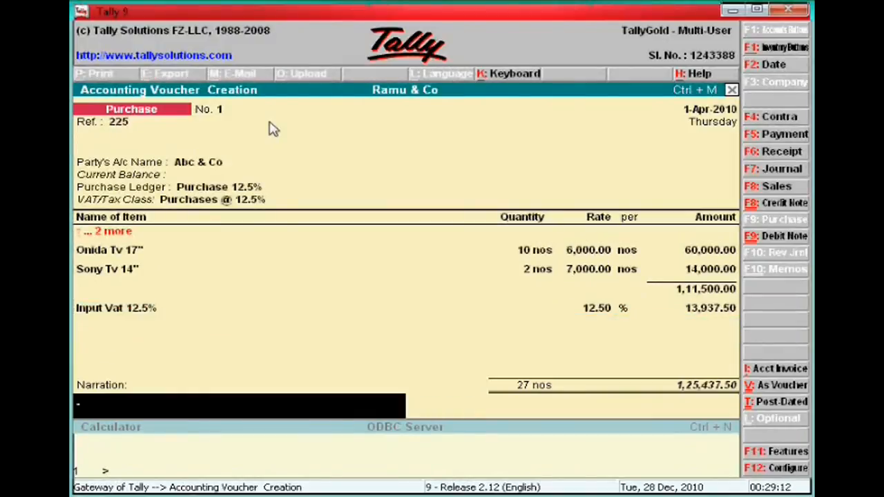
Step: Enter the narration "Being purchase computer spare and tv from ABC & co" and accept the purchase voucher
type("Being")
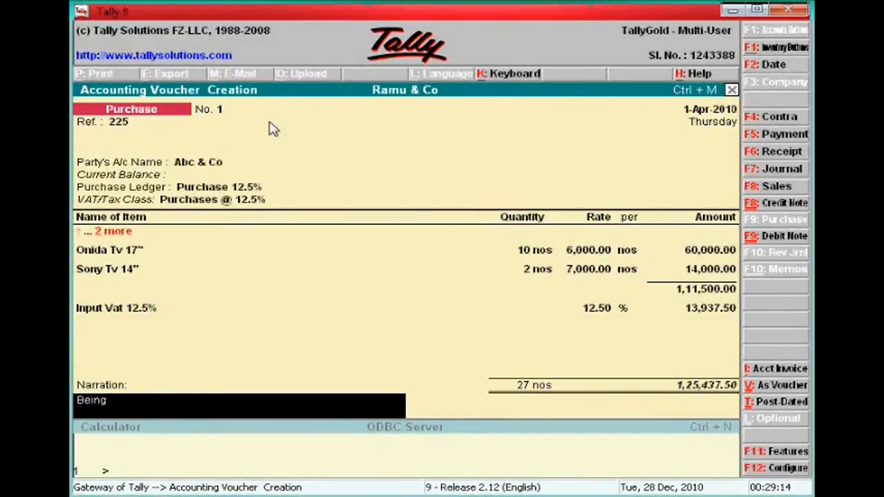
type(" purchase")
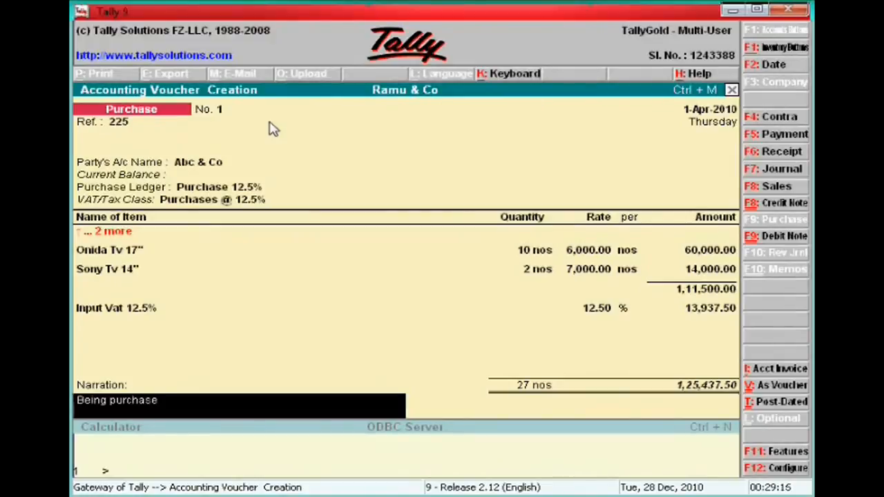
type(" computer")
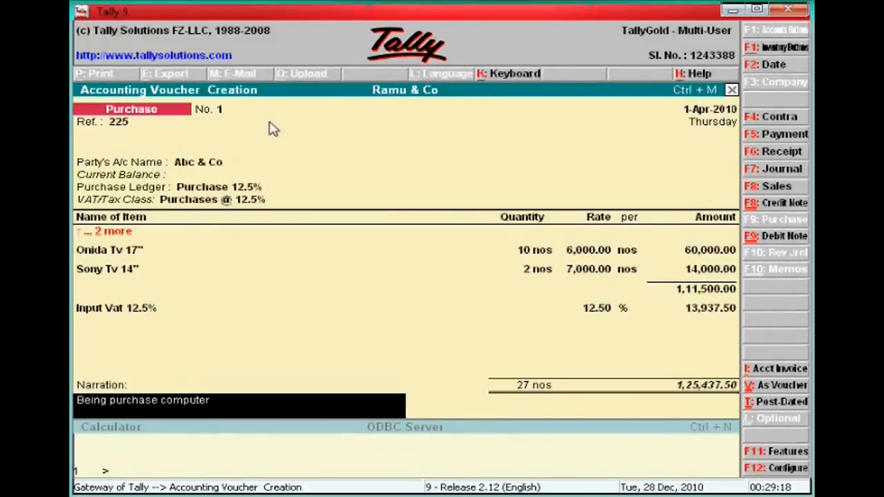
type(" spare and t")
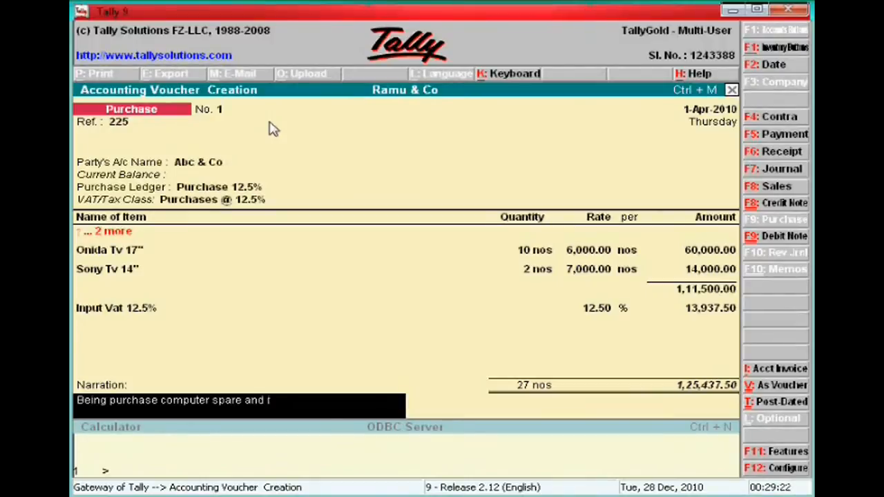
type("v from ")
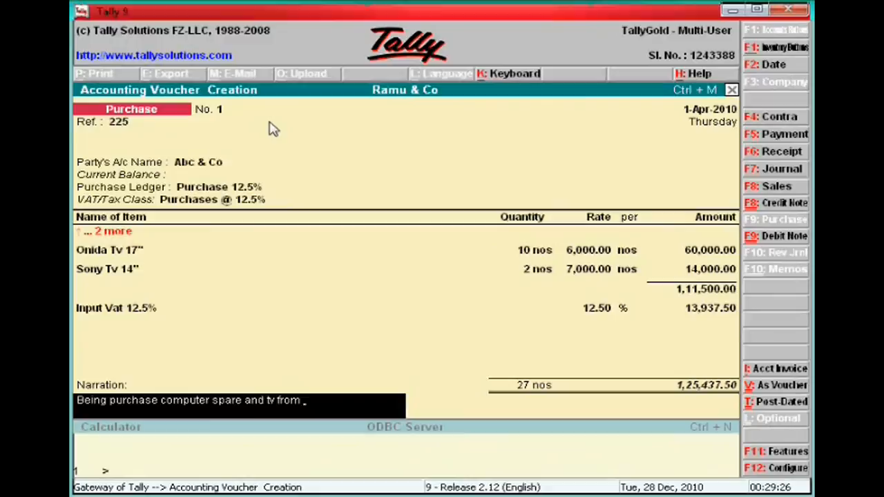
type("ABC & co")
key("Return")
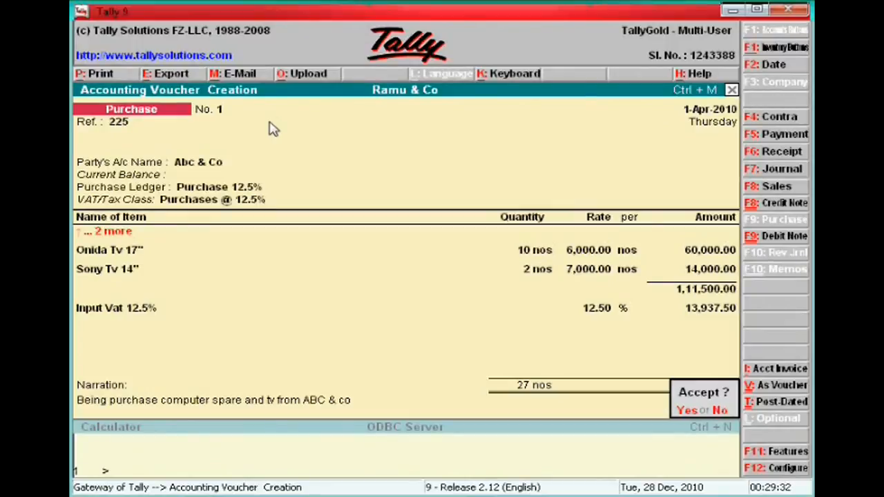
key("y")
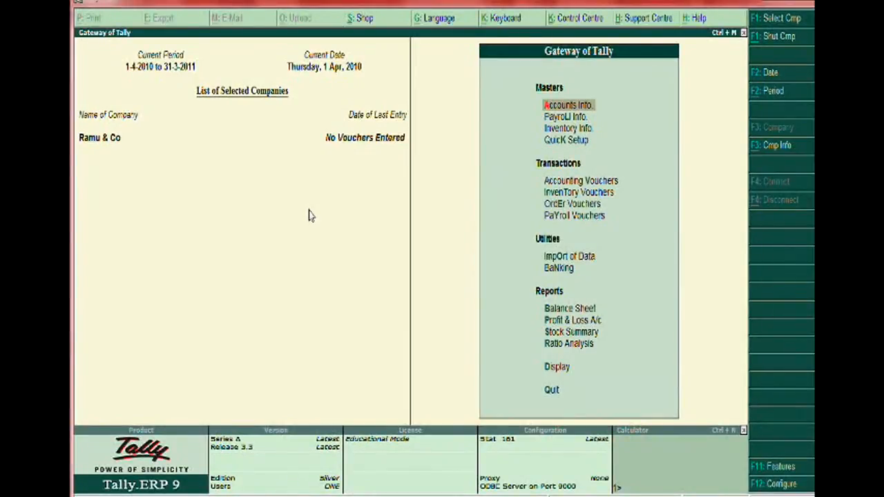
Step: Switch through the open windows to the Excel payment proforma and examine its payee, amount, bank and date
key("alt+Tab")
key("alt+Tab")
key("alt+Tab")
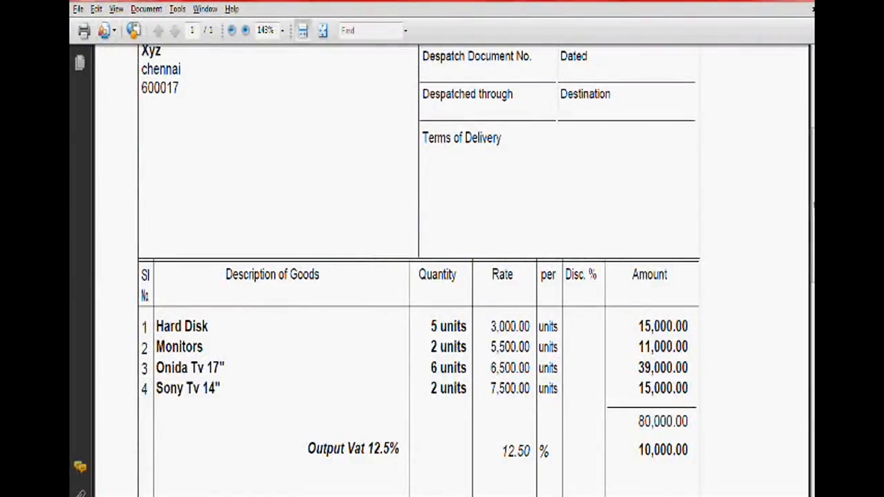
key("alt+Tab")
key("alt+Tab")
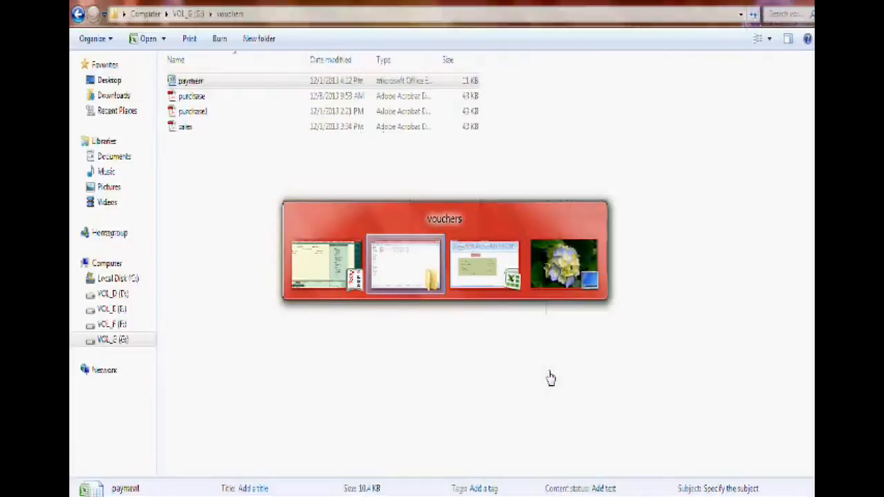
key("alt+Tab")
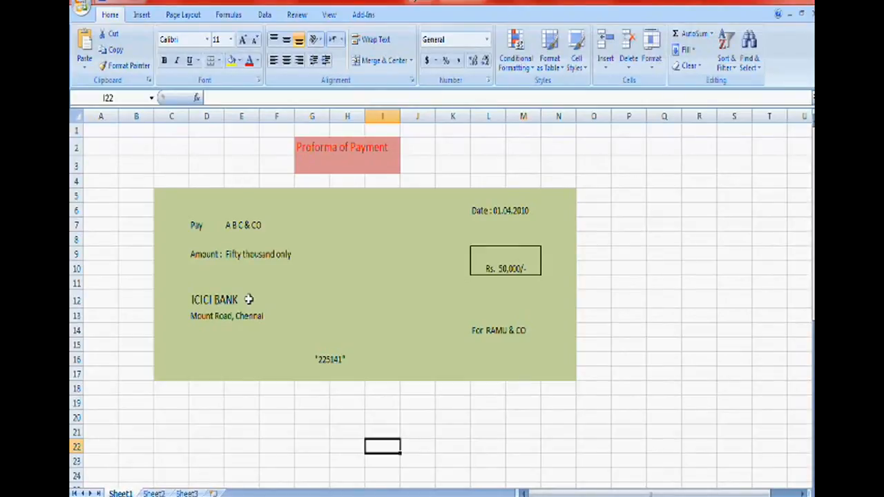
Step: Switch back to Tally and start a single ledger named Icici Bank under the Bank Accounts group
key("alt+Tab")
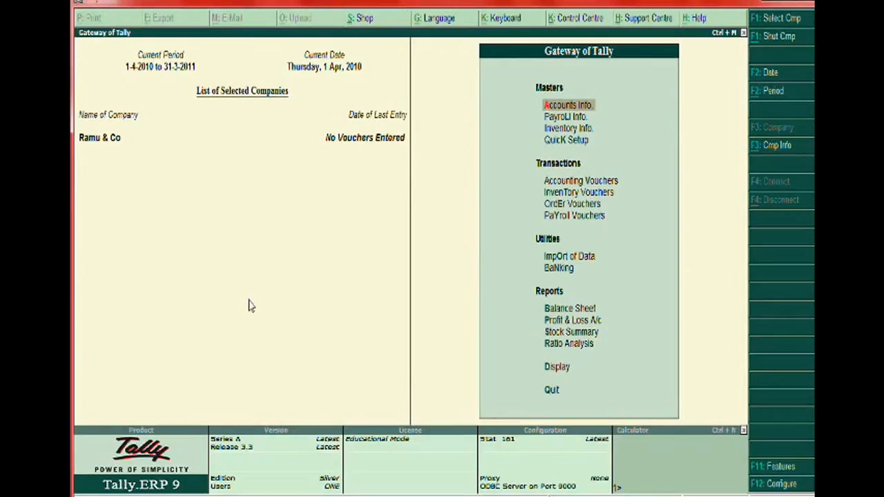
key("Return")
key("Down")
key("Return")
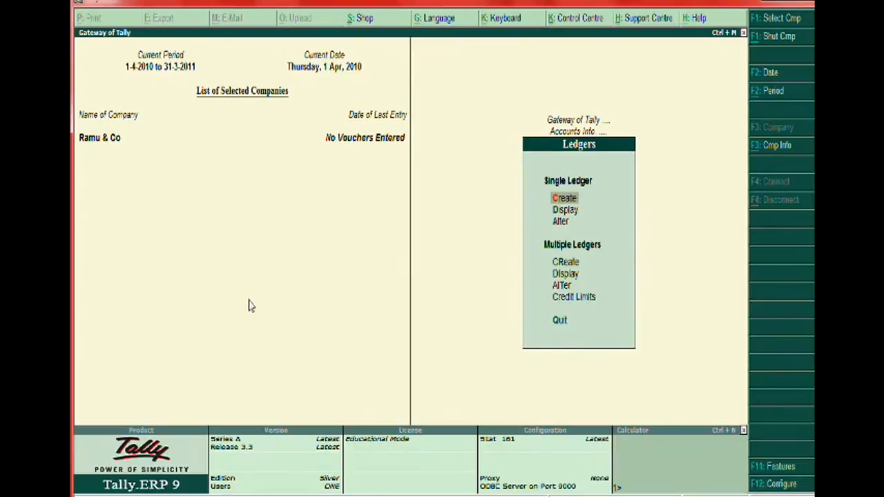
key("Return")
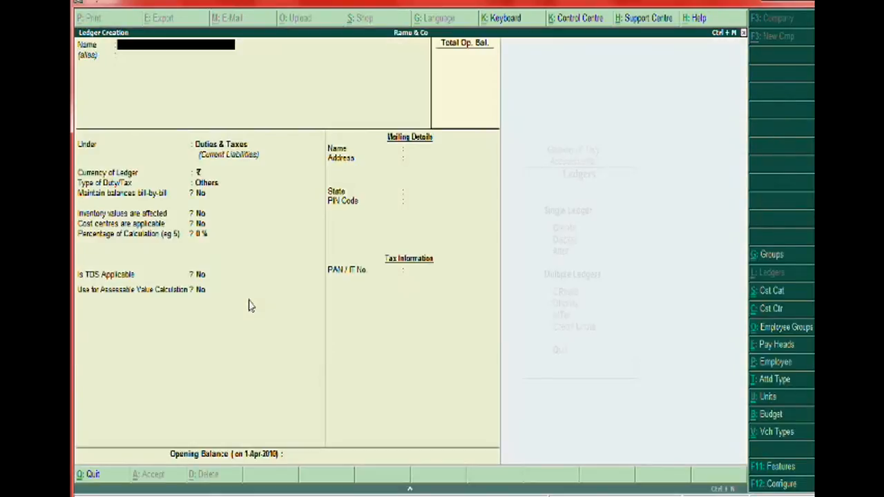
type("Icici Bank")
key("Return")
key("Return")
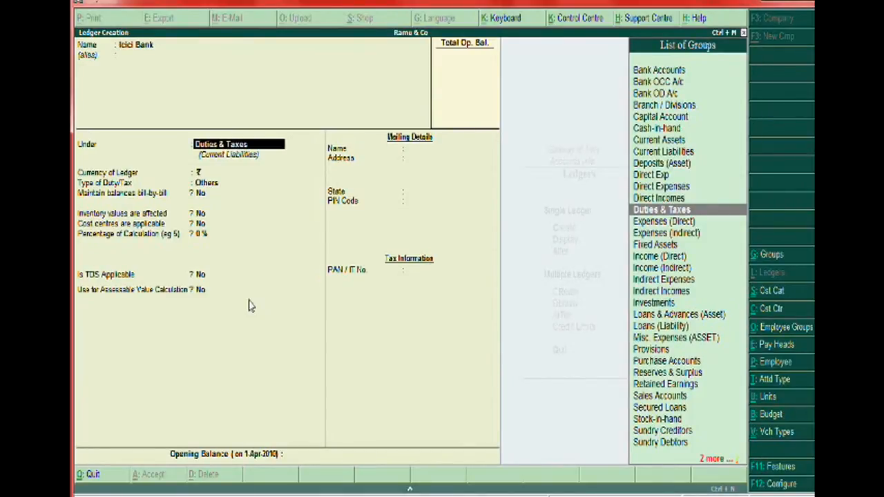
type("Bank")
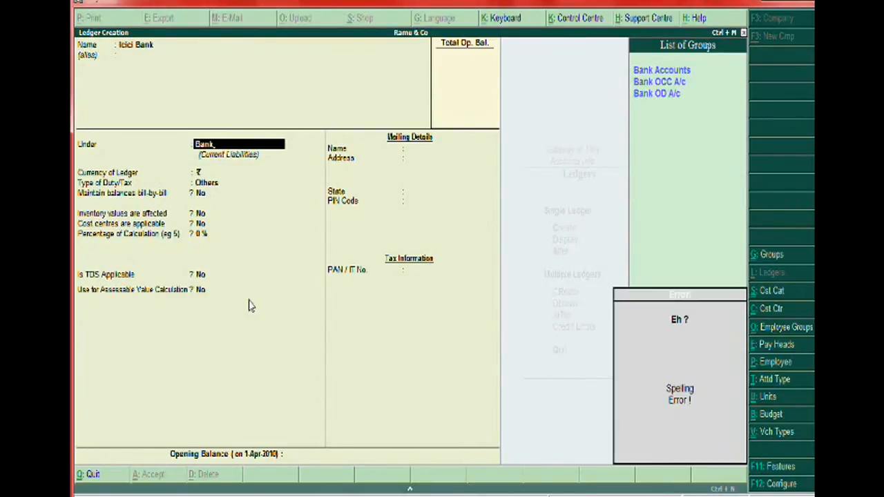
key("Return")
key("Return")
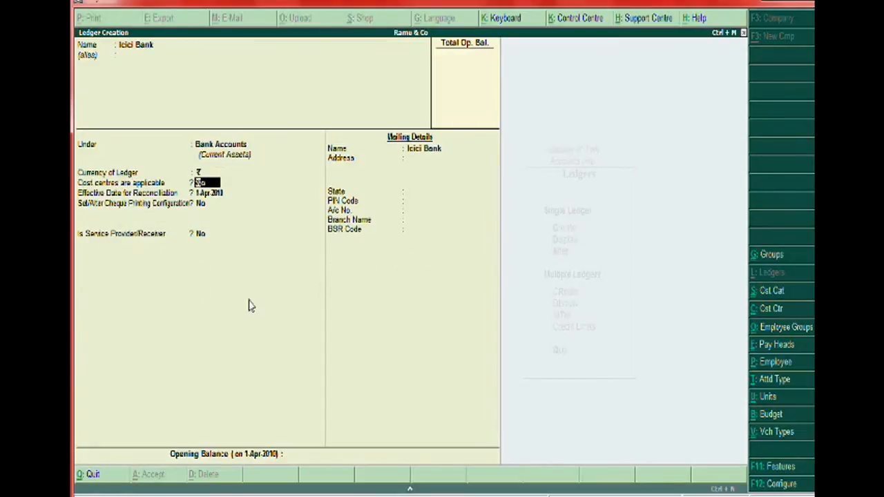
Step: Keep the default options and mailing name for the Icici Bank ledger and set its state to Tamil Nadu
key("Return")
key("Return")
key("Return")
key("Return")
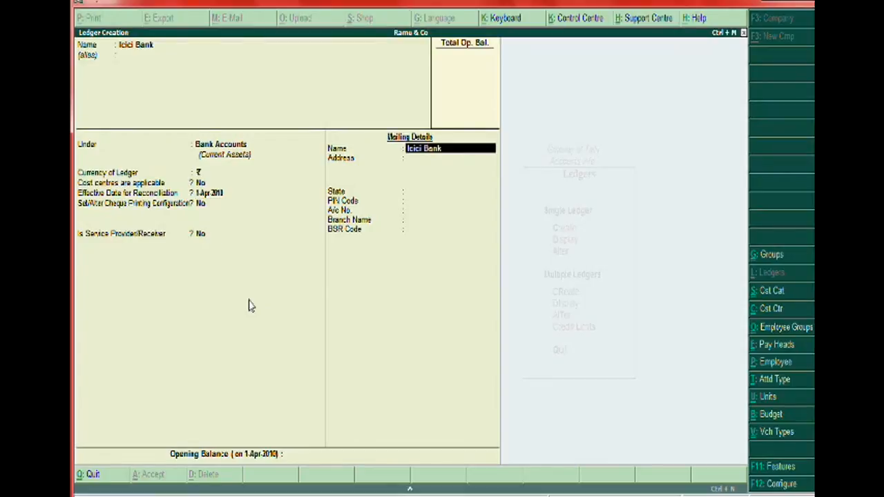
key("Return")
key("Return")
type("ta")
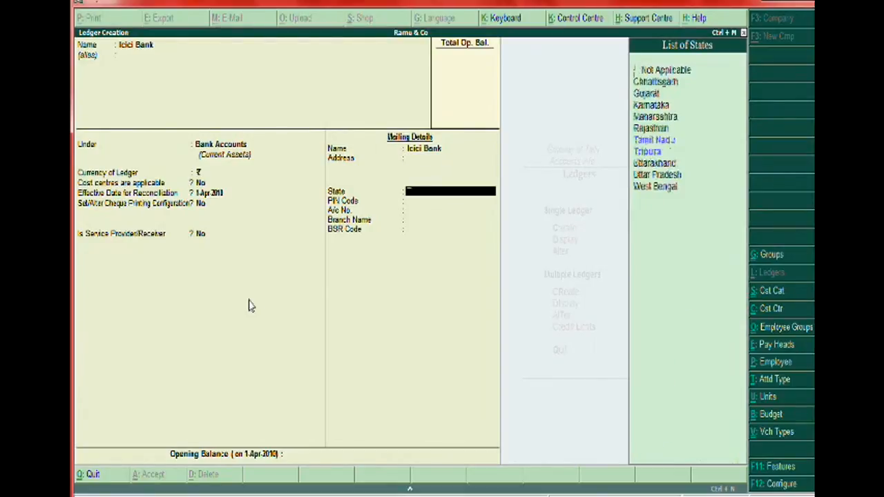
key("Return")
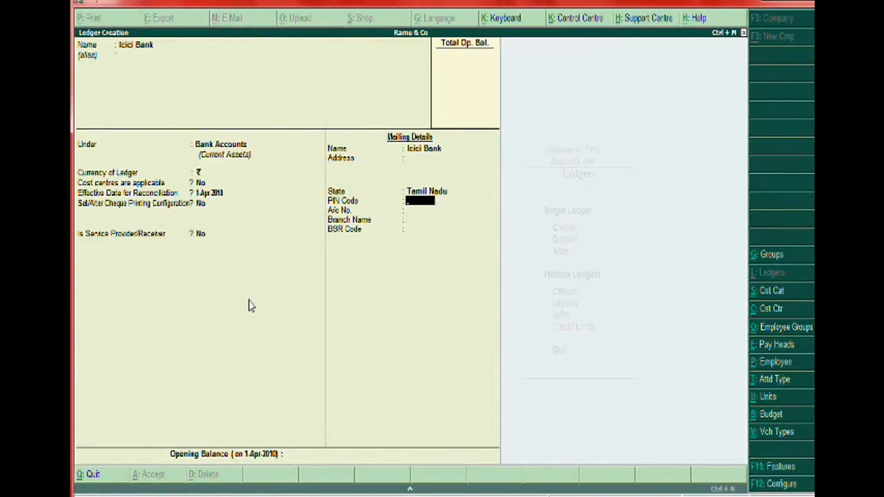
Step: Check the bank branch address in the Excel payment proforma and enter it in the ledger's mailing address
key("BackSpace")
key("BackSpace")
key("BackSpace")
key("Return")
key("alt+Tab")
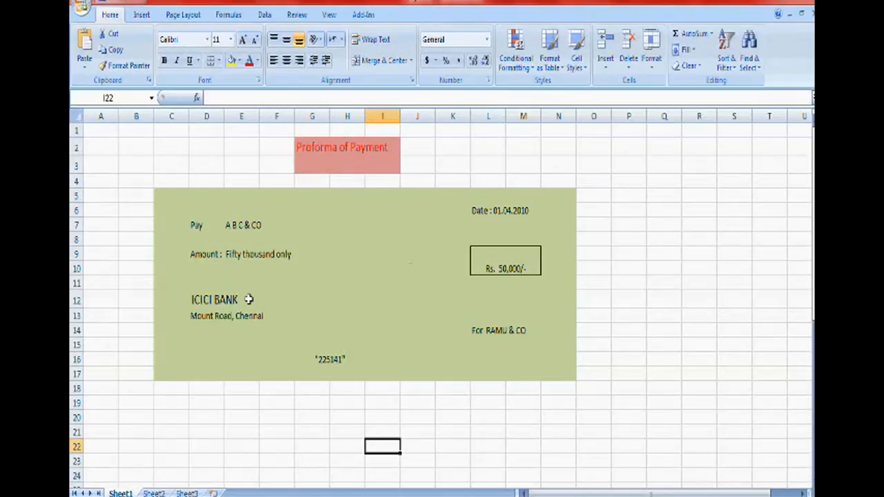
key("alt+Tab")
type("Mount")
key("BackSpace")
type("Road")
key("Return")
type("Chennai")
key("Return")
Step: Leave the remaining ledger fields blank, save the Icici Bank ledger and exit ledger creation
key("Return")
key("Return")
key("Return")
key("Return")
key("Return")
key("Return")
key("Return")
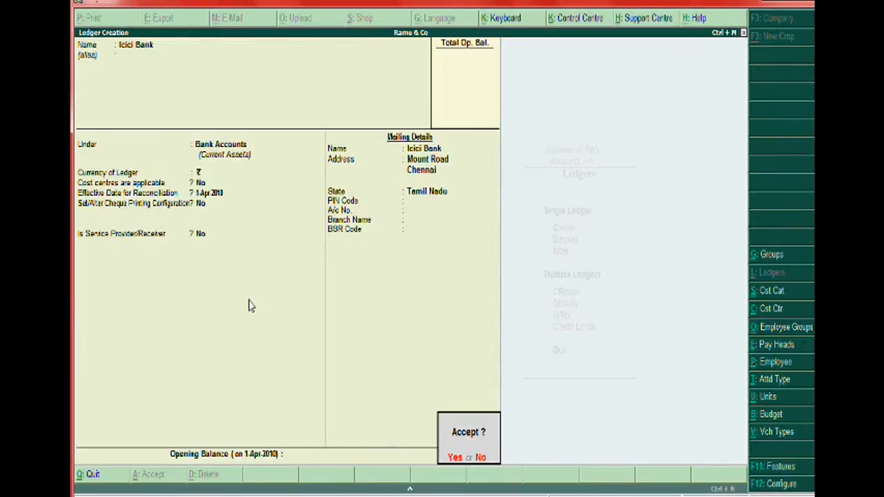
key("y")
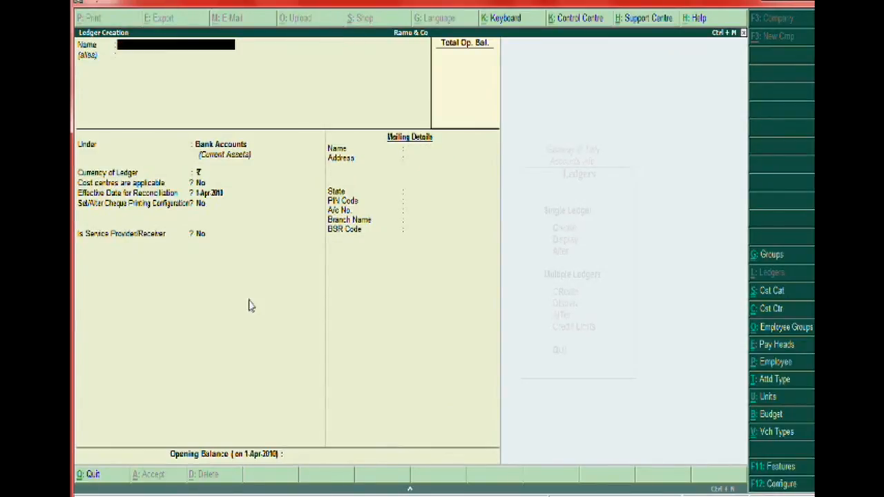
key("Escape")
key("y")
key("Escape")
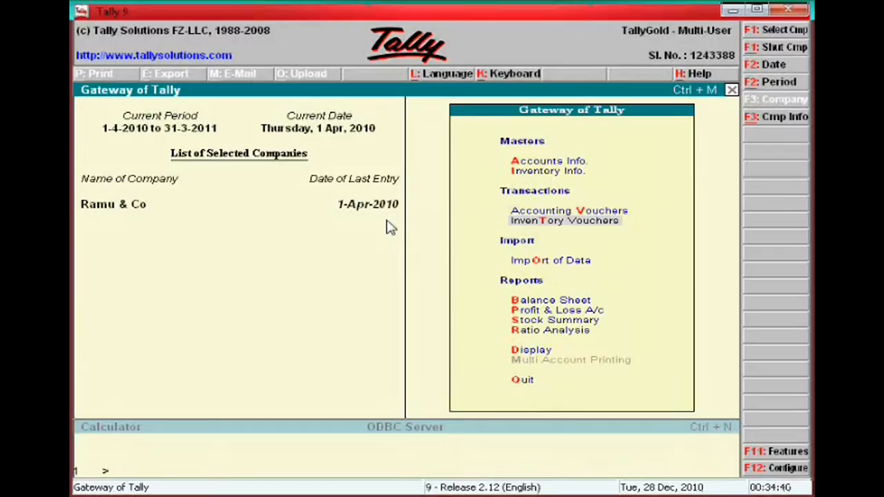
key("Up")
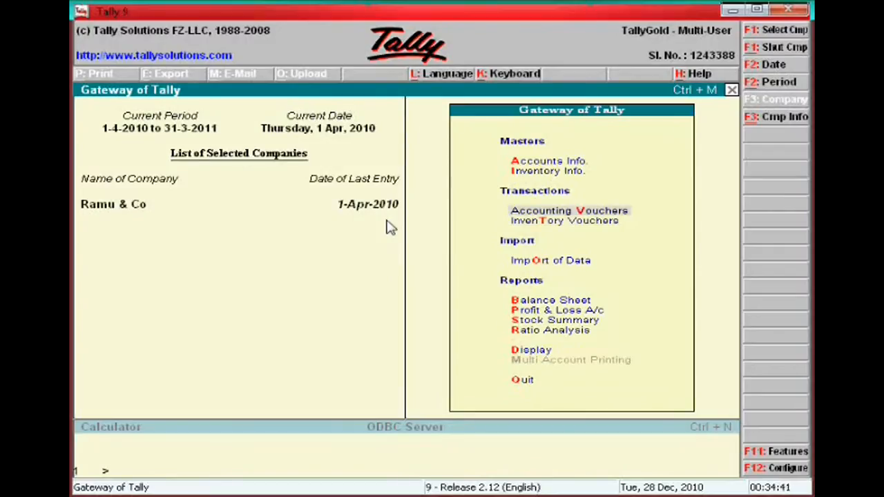
key("Return")
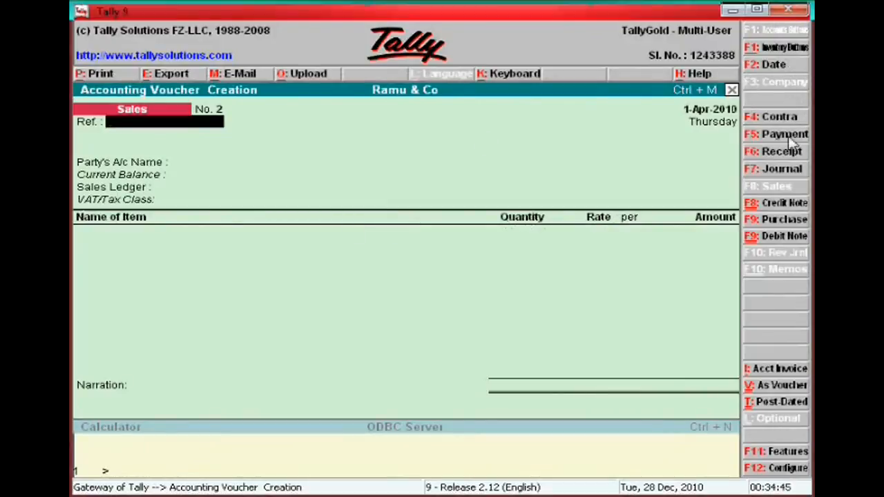
left_click(792, 138)
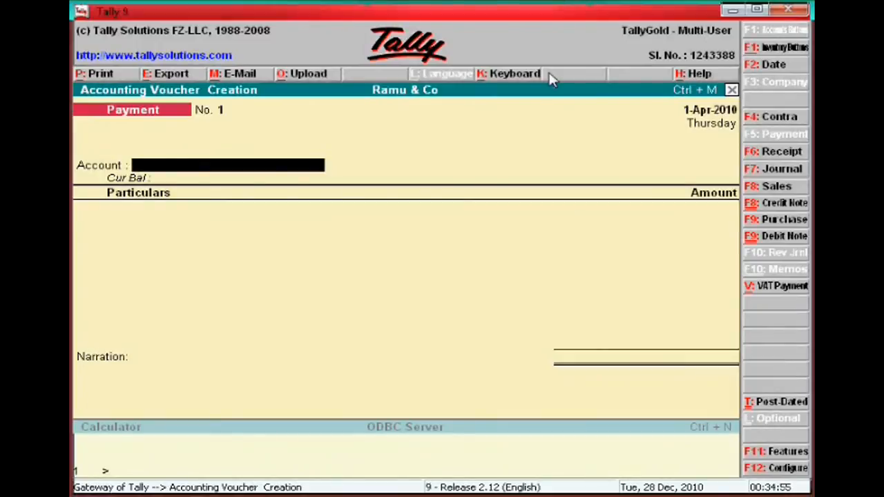
key("Escape")
key("y")
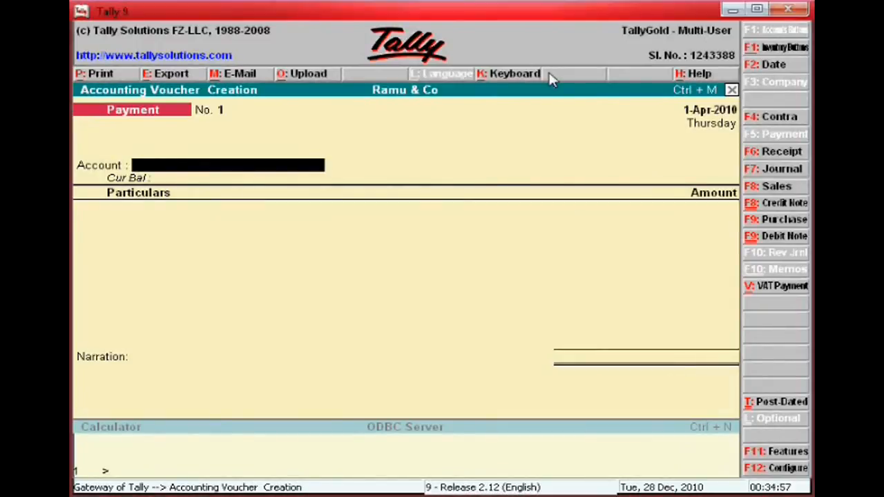
Step: Leave the payment voucher and start a single ledger named Icici Bank under the Bank Accounts group
key("Up")
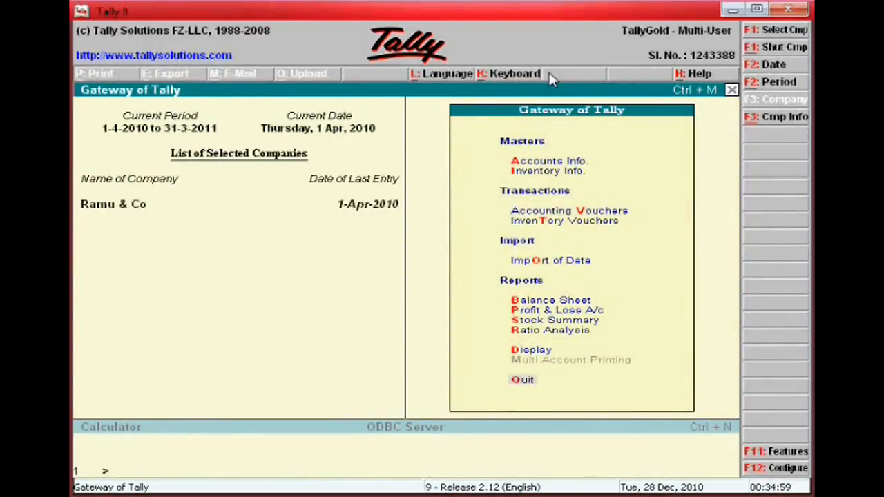
key("Return")
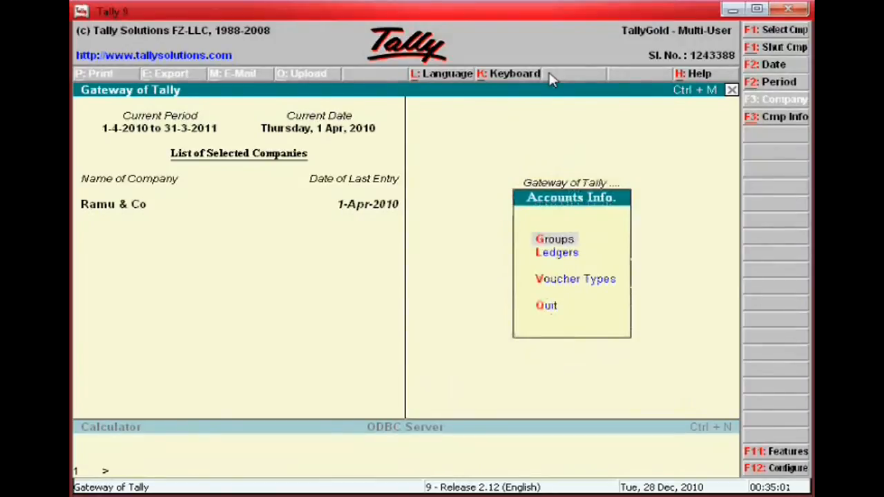
key("Down")
key("Return")
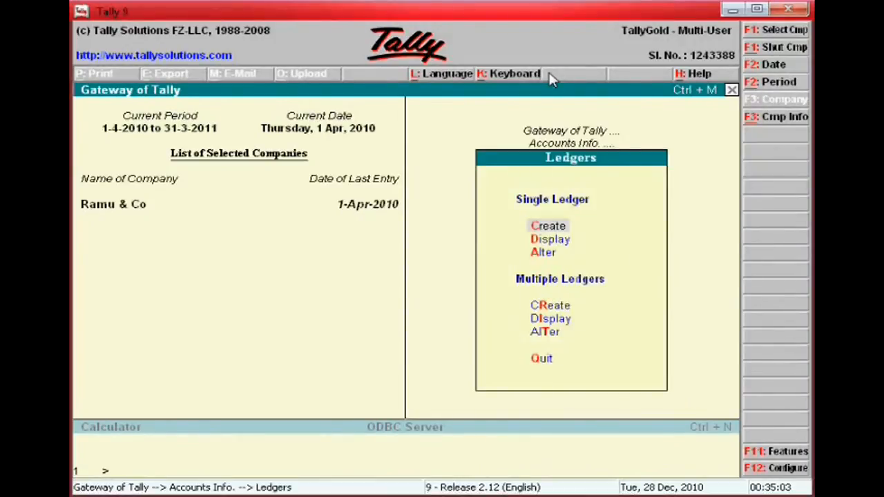
key("Return")
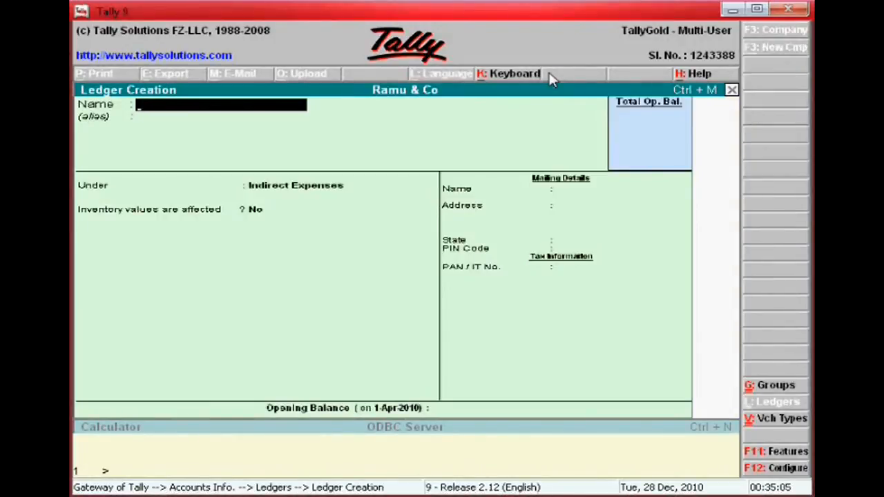
type("Icici Bank")
key("Return")
key("Return")
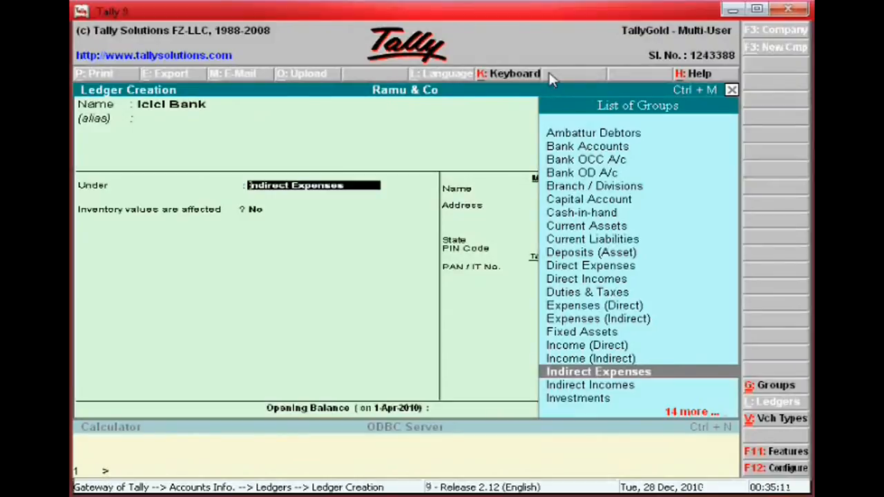
type("Bank")
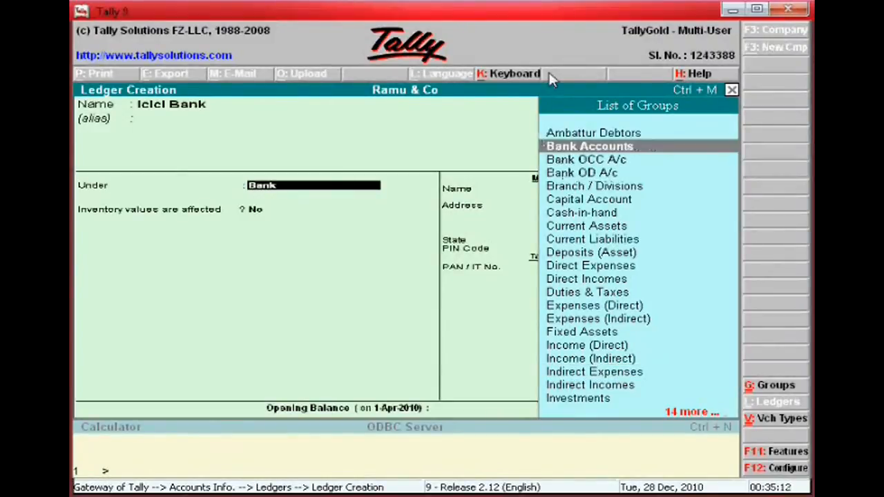
key("Return")
Step: Keep the Icici Bank ledger's defaults and blank address, set its state to Tamil Nadu, save it and exit ledger creation
key("Return")
key("Return")
key("Return")
key("Return")
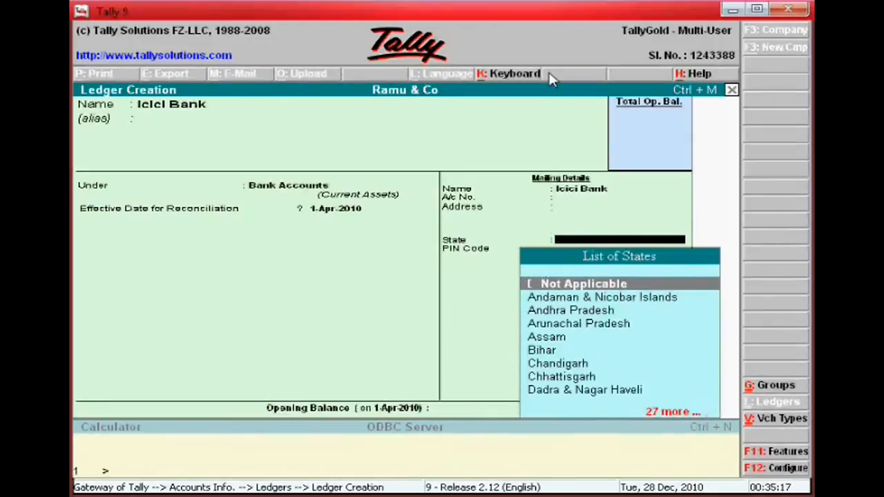
type("Ta")
key("Return")
key("Return")
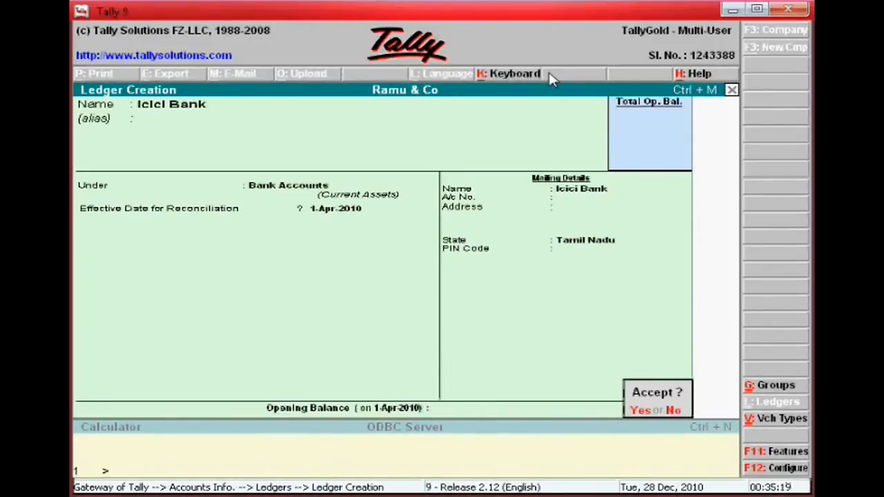
key("Return")
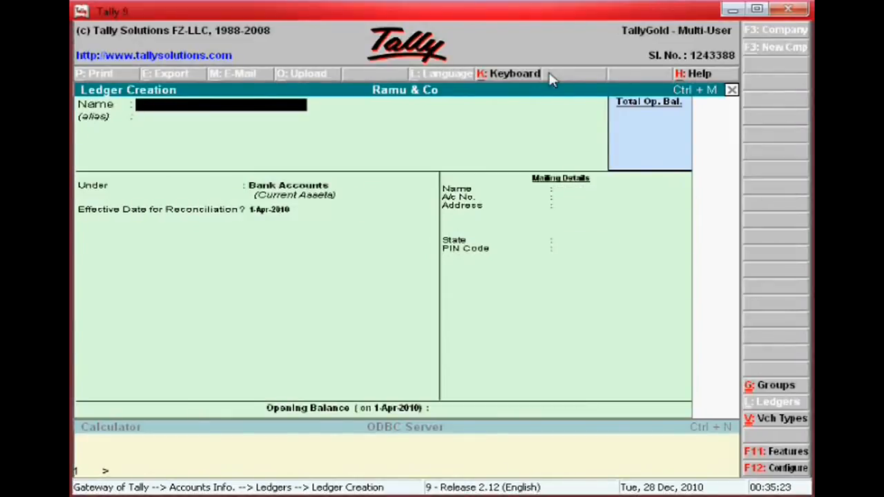
key("Escape")
key("Return")
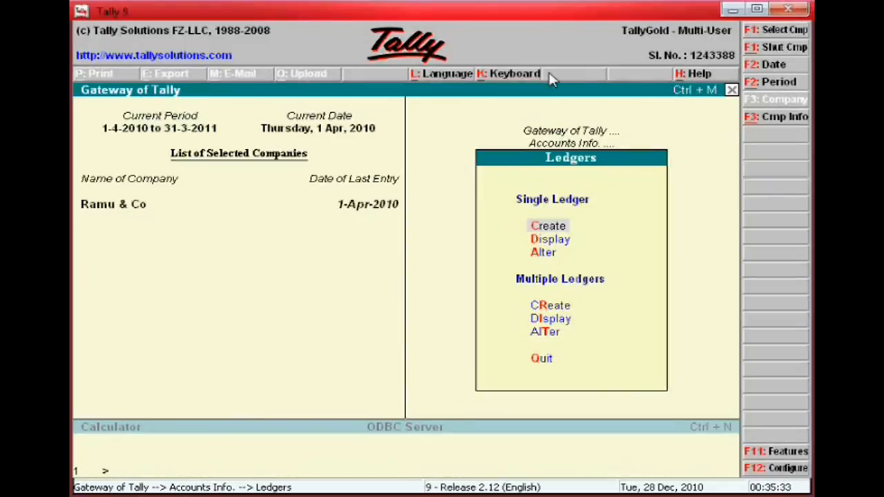
Step: Return to accounting voucher entry and choose Icici Bank as the paying account in the payment voucher
key("Escape")
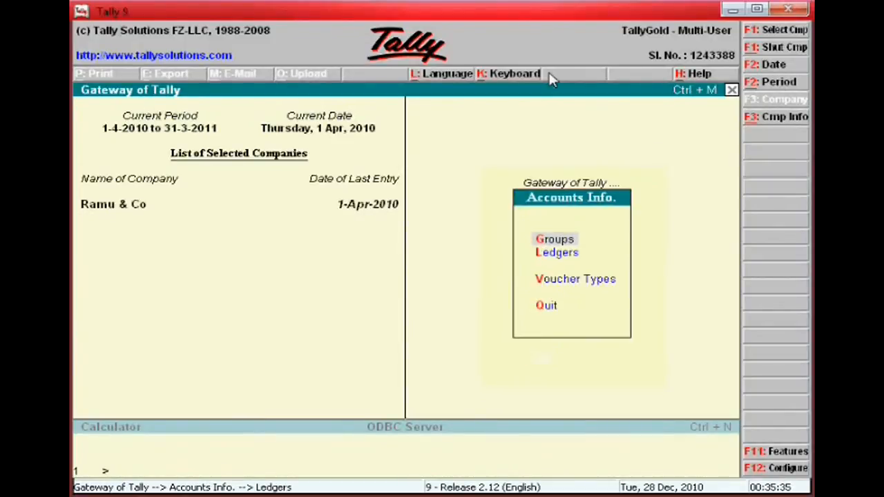
key("Escape")
key("Down")
key("Down")
key("Down")
key("Up")
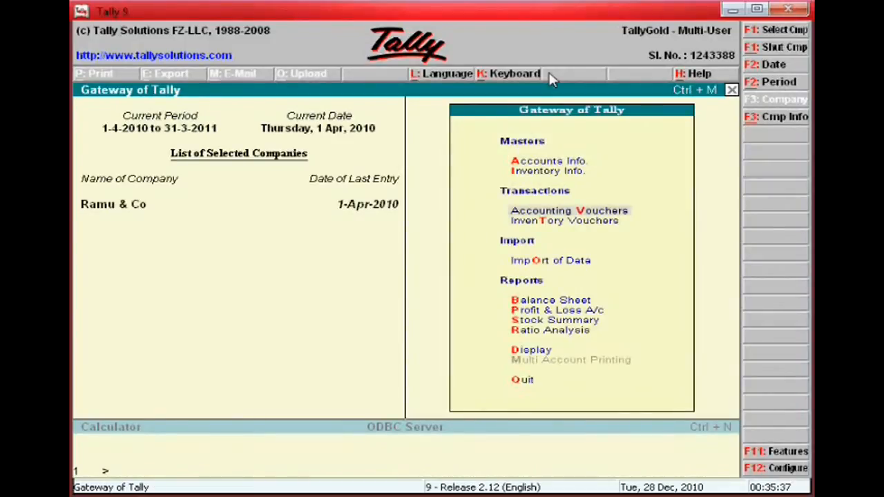
key("Return")
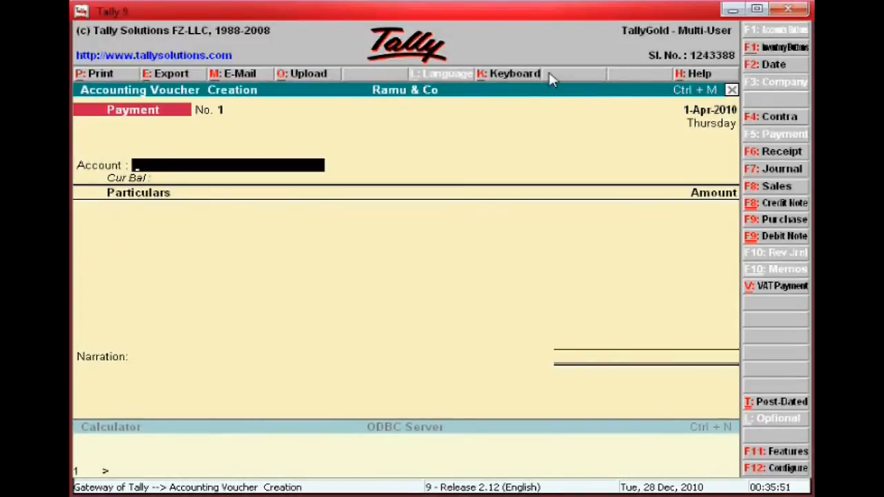
key("Return")
key("Down")
key("Down")
key("Return")
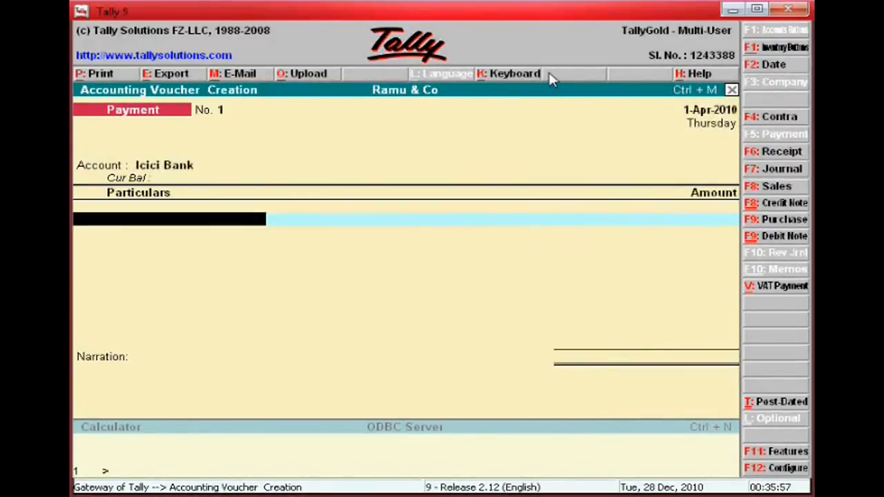
Step: Enter a payment of 50,000 to Abc & Co and allocate it against pending bill 225
type("Ab")
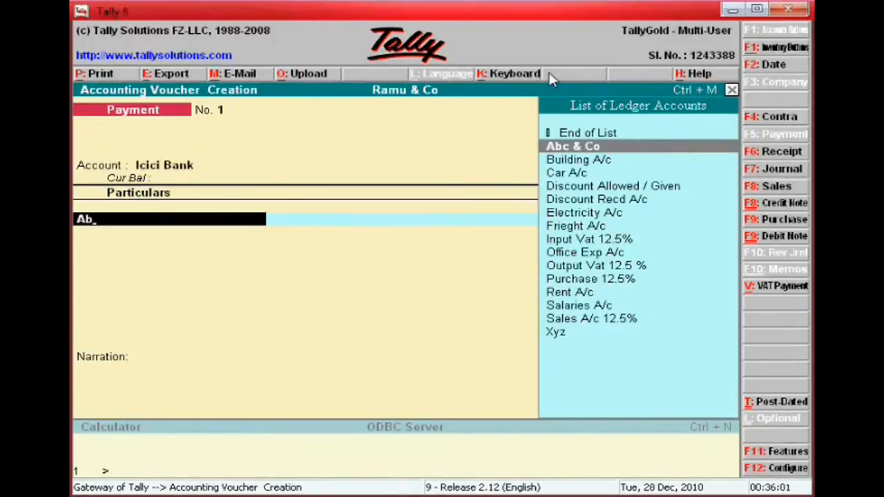
key("Return")
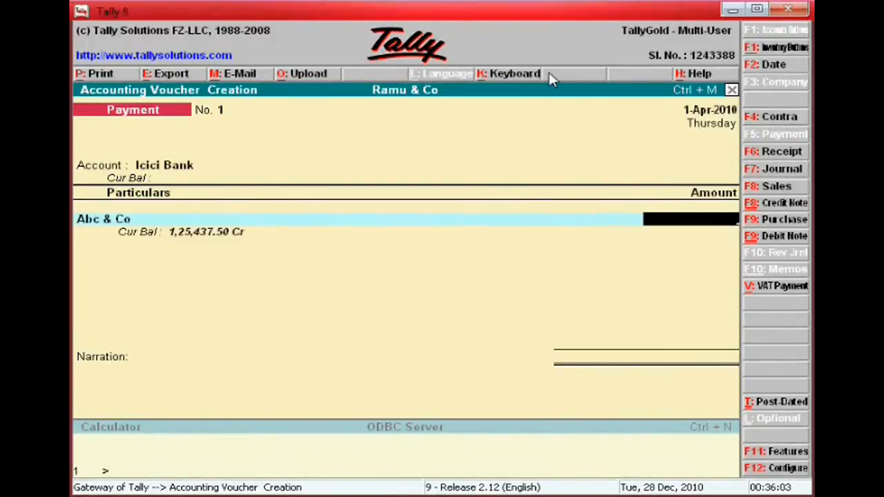
type("50,000")
key("Return")
key("Return")
key("Return")
key("BackSpace")
key("Return")
key("Return")
key("Return")
key("Return")
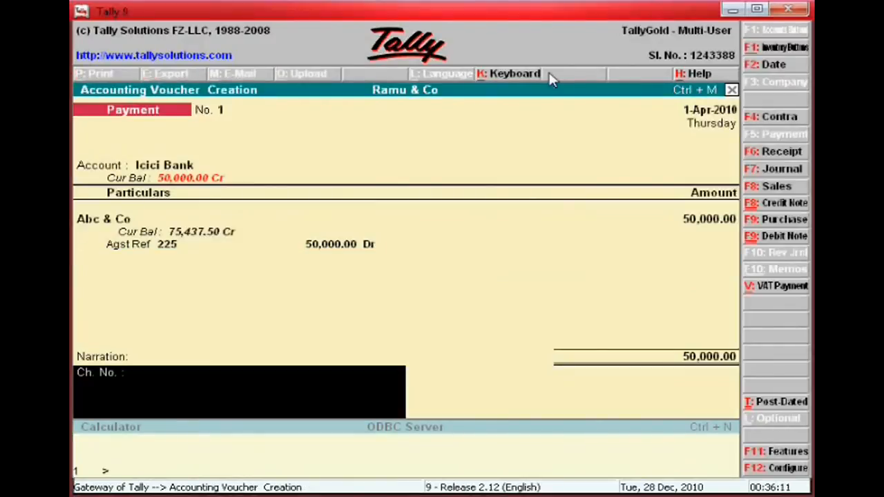
Step: Enter the narration "paid icici bank" followed by the cheque number, and save the payment voucher
type("paid icici bank")
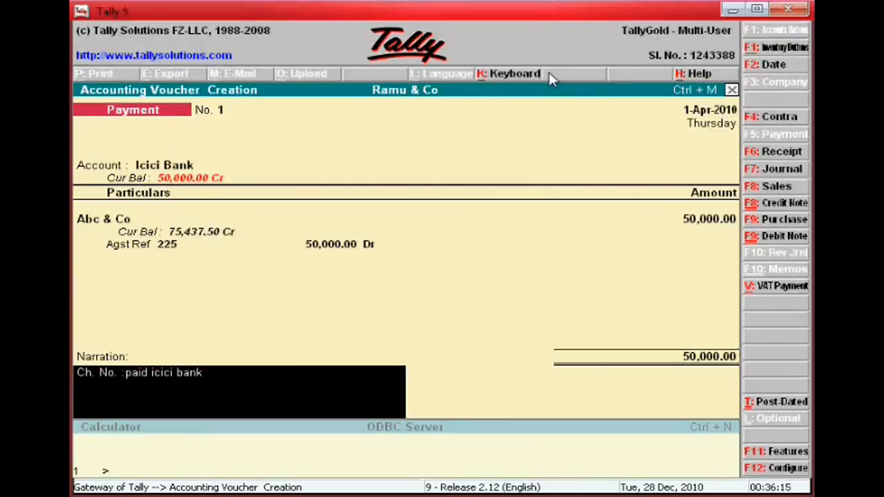
type(" che 225141")
key("Return")
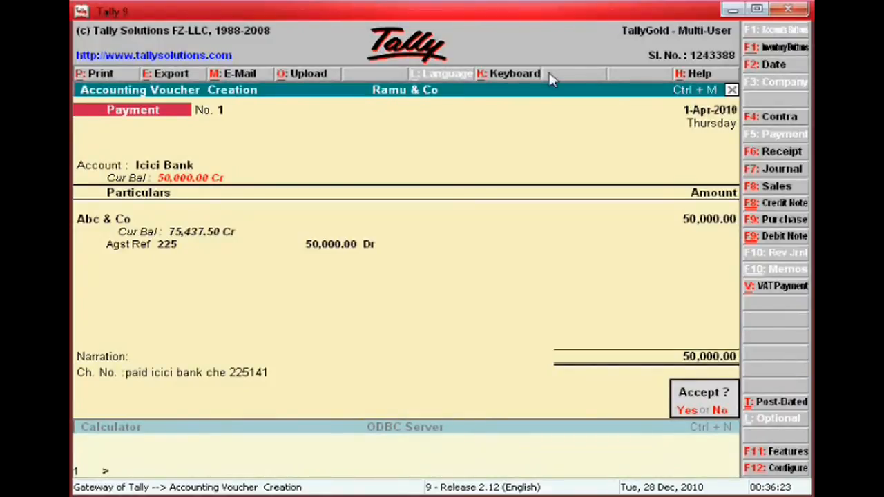
key("y")
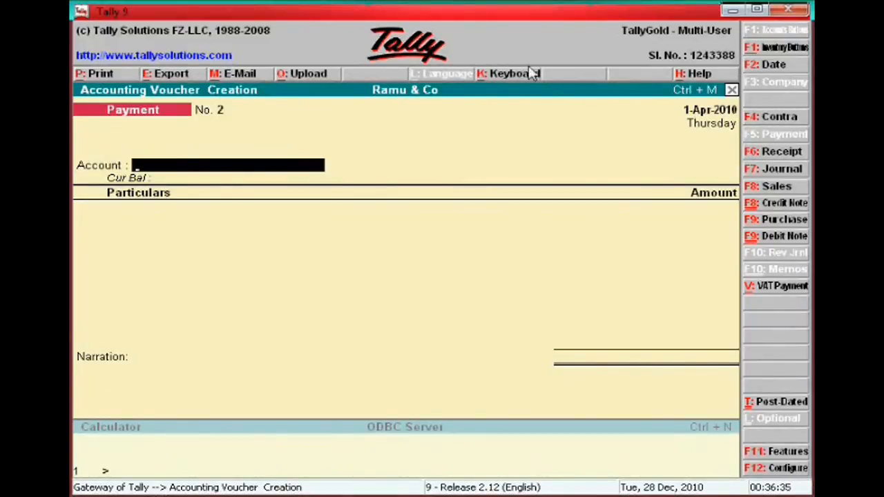
Step: Set single entry mode for payment, receipt and contra to No in the voucher configuration, keeping the other options, and accept
left_click(779, 468)
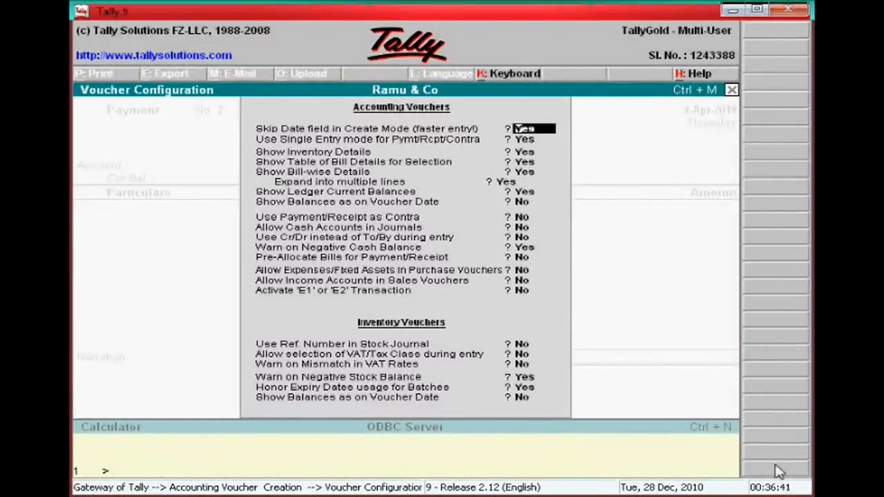
key("Return")
key("Return")
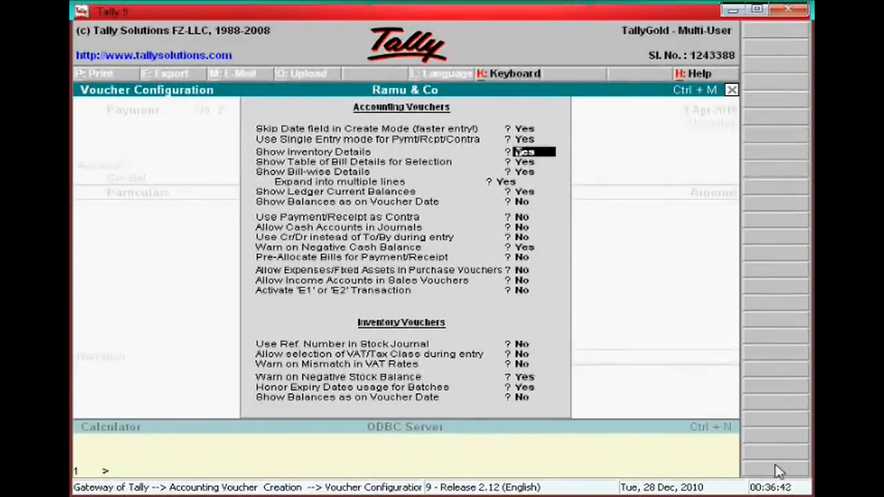
key("Up")
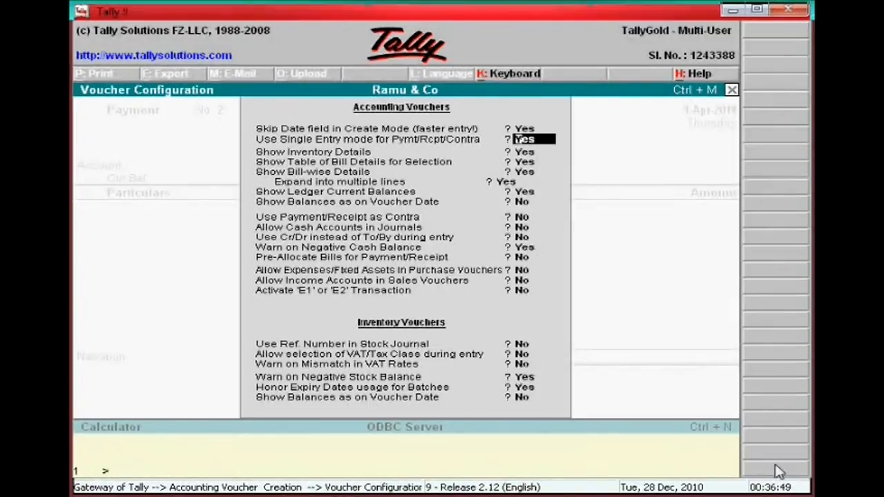
key("Down")
key("Down")
key("Down")
key("Down")
key("Down")
key("Up")
key("Up")
key("Up")
key("Up")
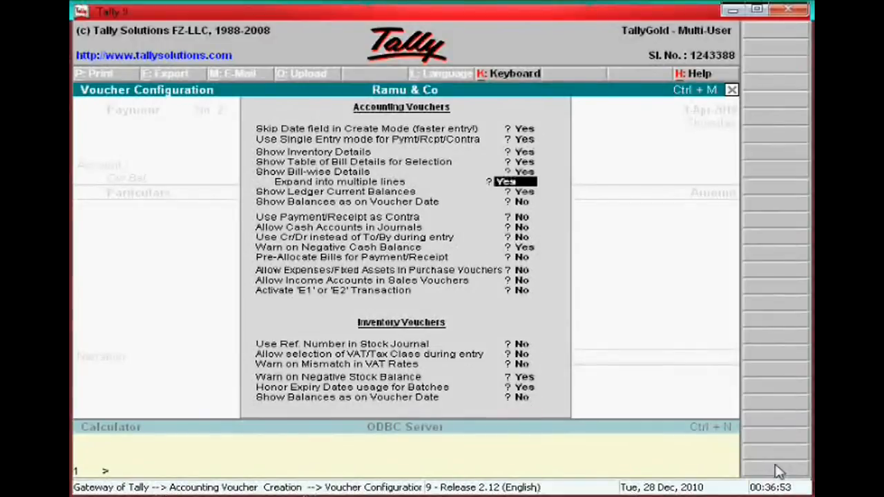
key("Up")
type("n")
key("Return")
key("Down")
key("Down")
key("Down")
key("Down")
key("Down")
key("Down")
key("Down")
key("Down")
key("Down")
key("Down")
key("Down")
key("Down")
key("Down")
key("Down")
key("Down")
key("Down")
key("Down")
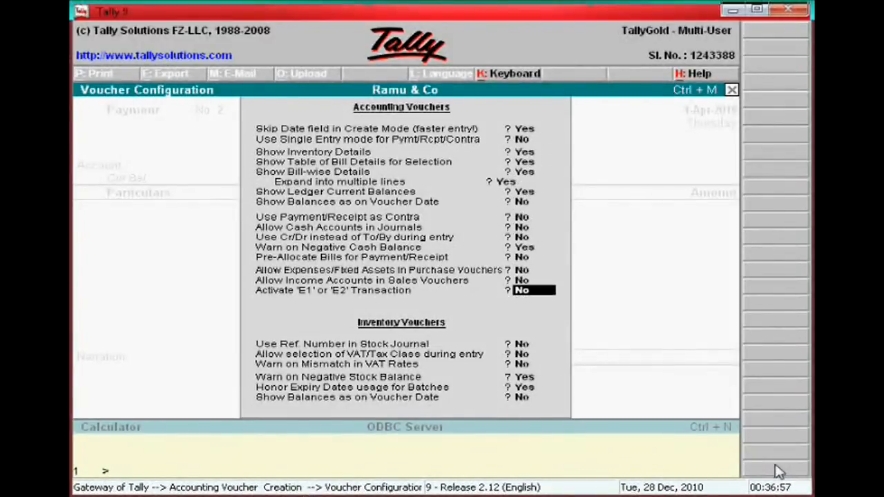
key("Down")
key("Down")
key("Return")
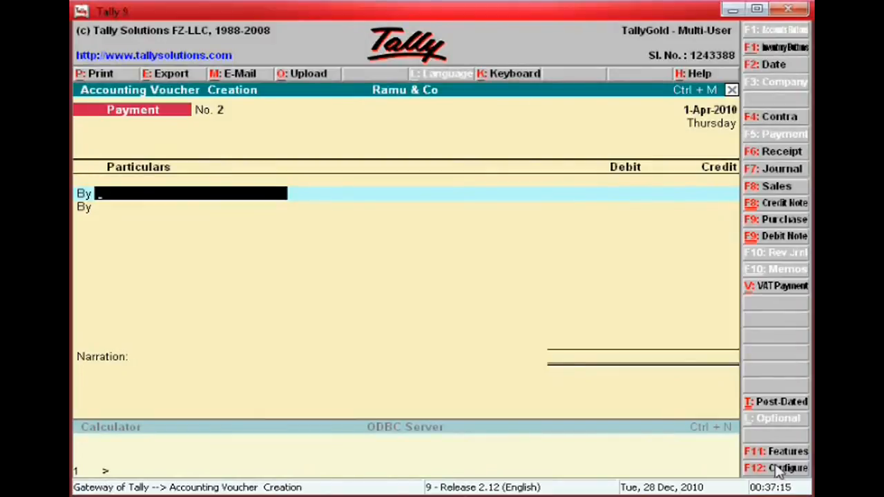
Step: Choose Abc & Co as the debit ledger in the new double-entry payment voucher
type("A")
key("Return")
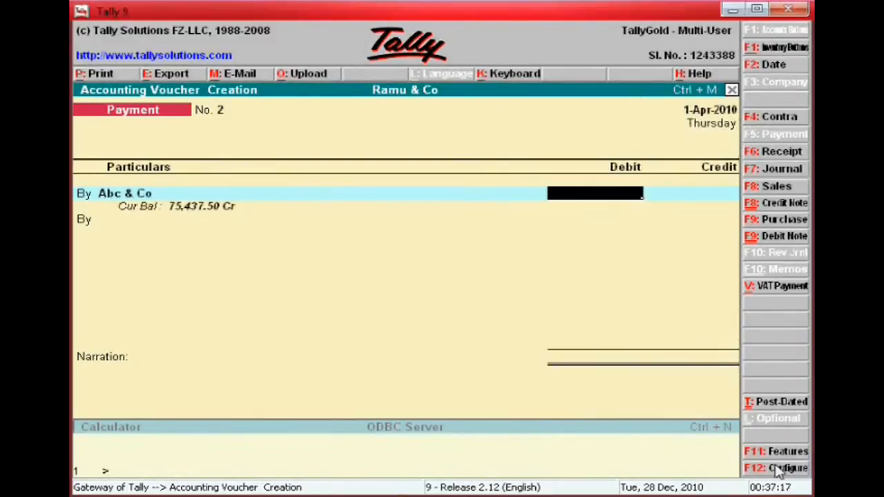
type("50000")
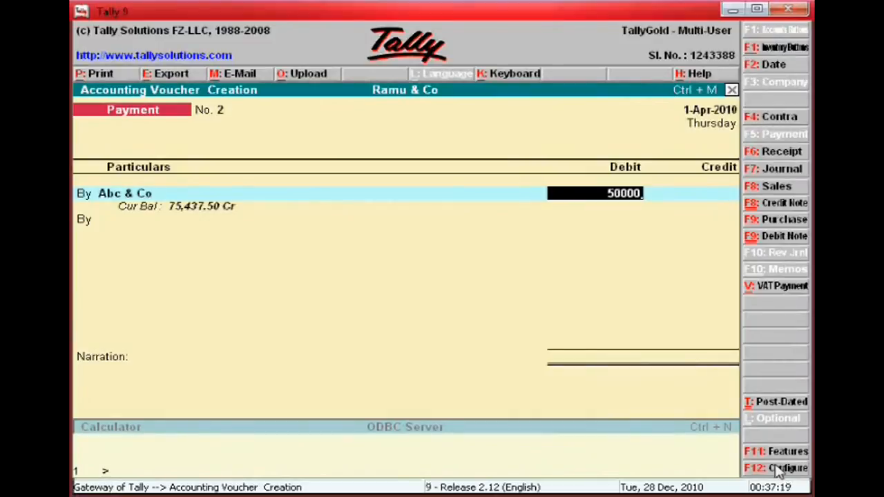
key("Return")
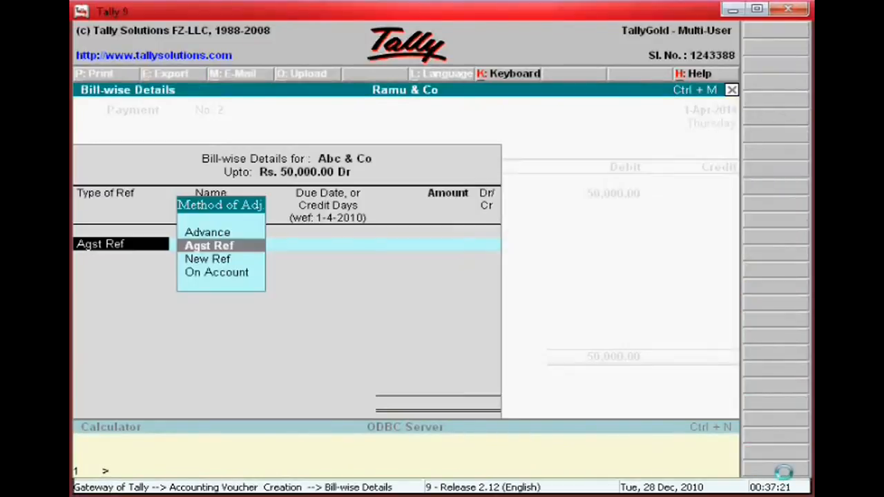
key("Escape")
key("BackSpace")
key("Return")
Step: Set the Abc & Co debit to 45,000 and allocate the full amount against pending bill 225
type("45000")
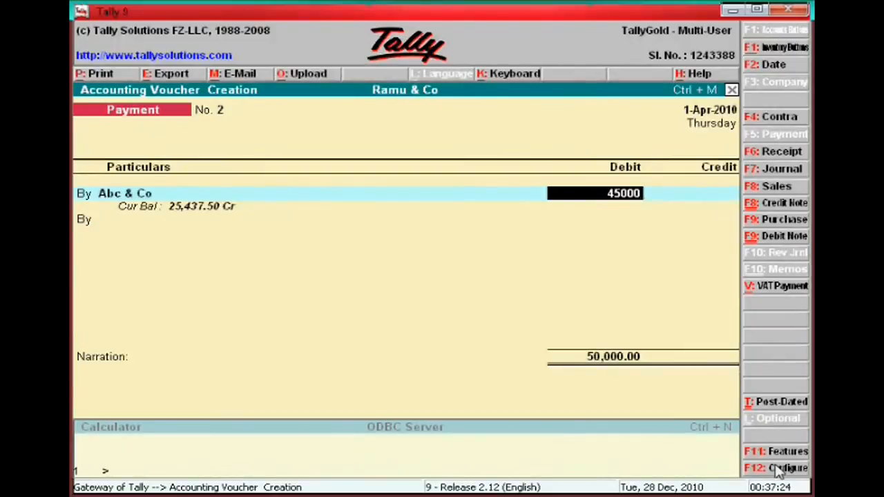
key("Return")
key("Return")
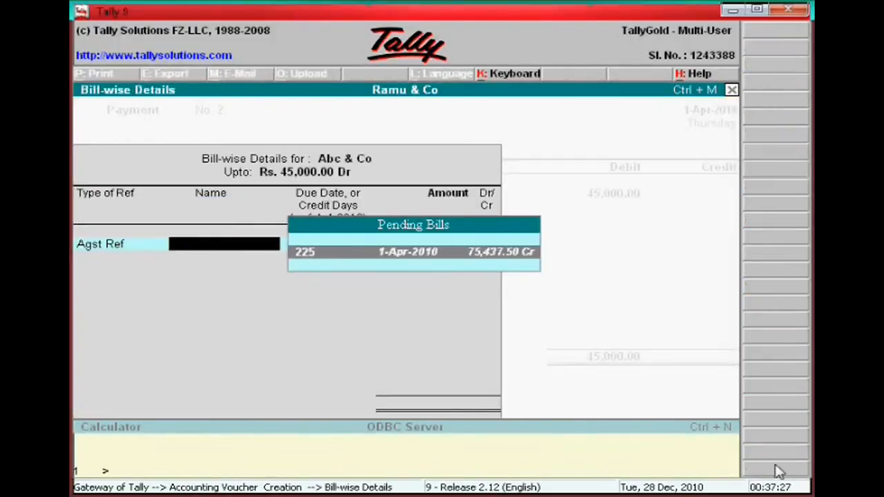
key("Return")
key("Return")
key("Return")
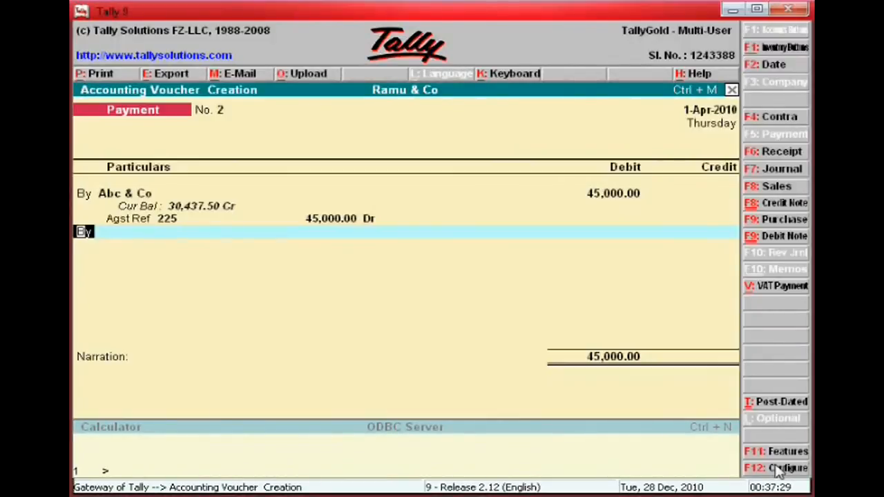
Step: Credit Icici Bank with 45,000 in the double-entry payment voucher
type("to")
key("Return")
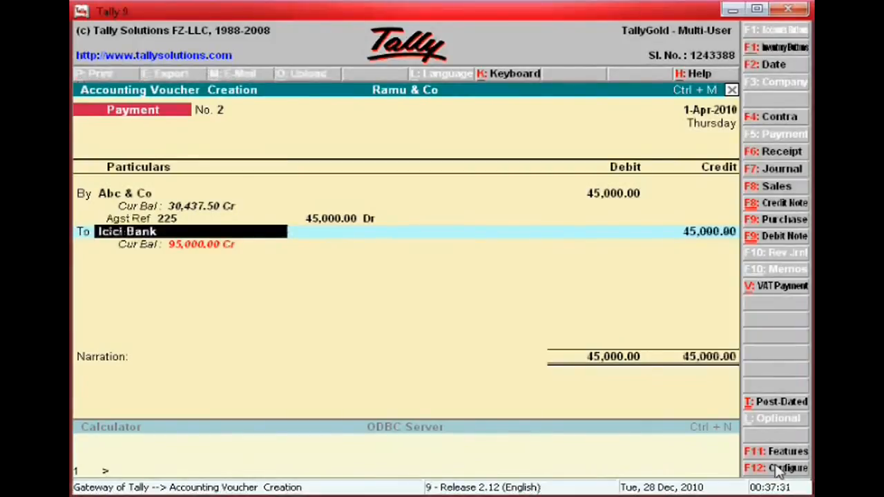
key("Return")
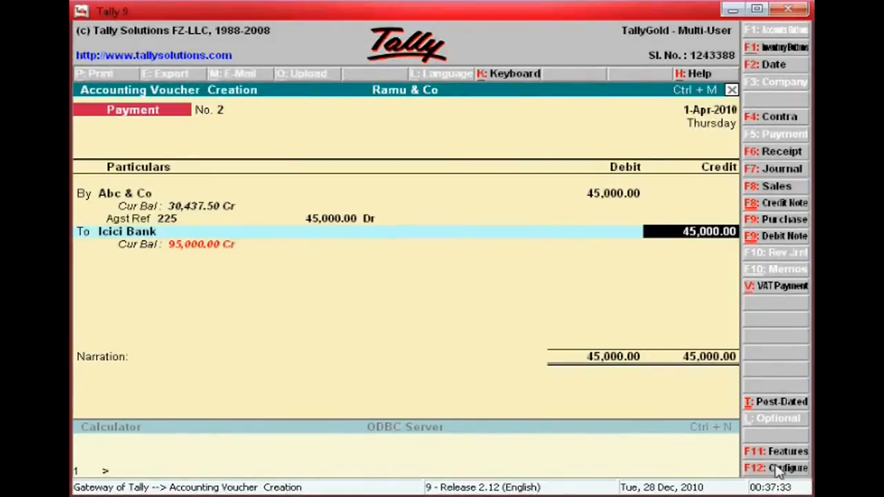
key("Return")
Step: Enter the narration "paid icici bank che" followed by the cheque number, save the voucher, and return to the Gateway of Tally
type("pai")
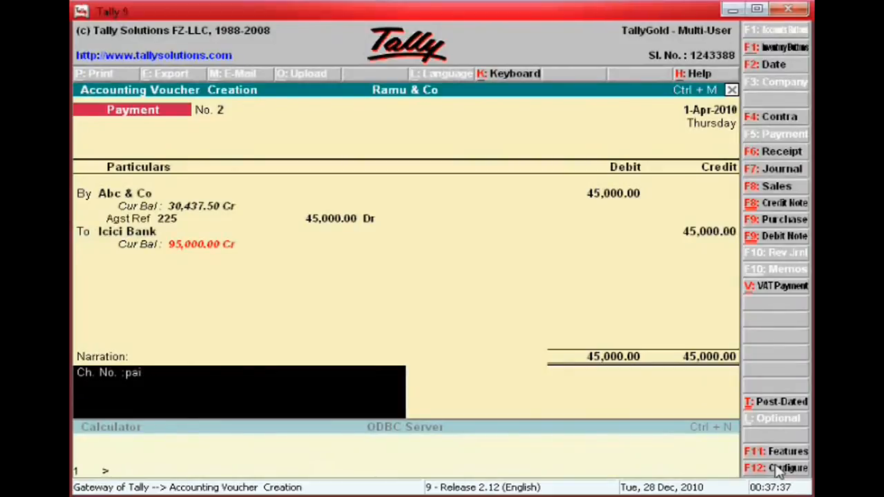
key("BackSpace")
key("BackSpace")
key("BackSpace")
key("BackSpace")
type(":paid icici bank che 225141")
key("BackSpace")
type("2")
key("Return")
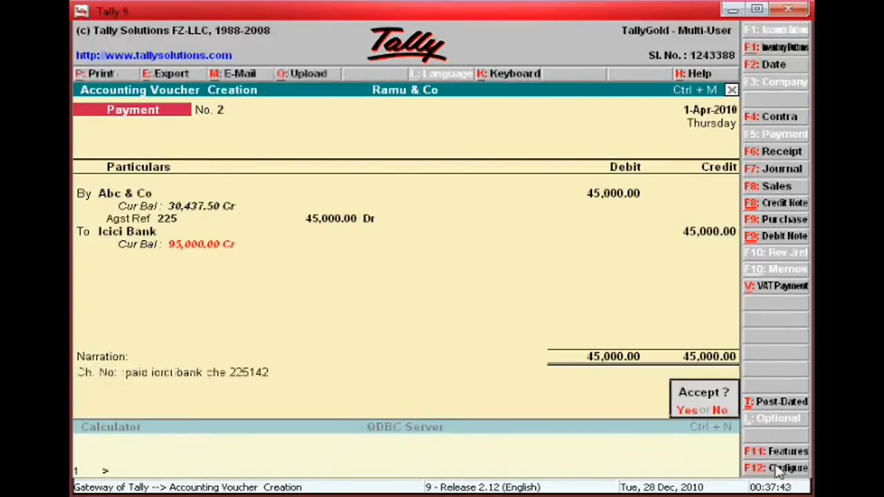
key("Return")
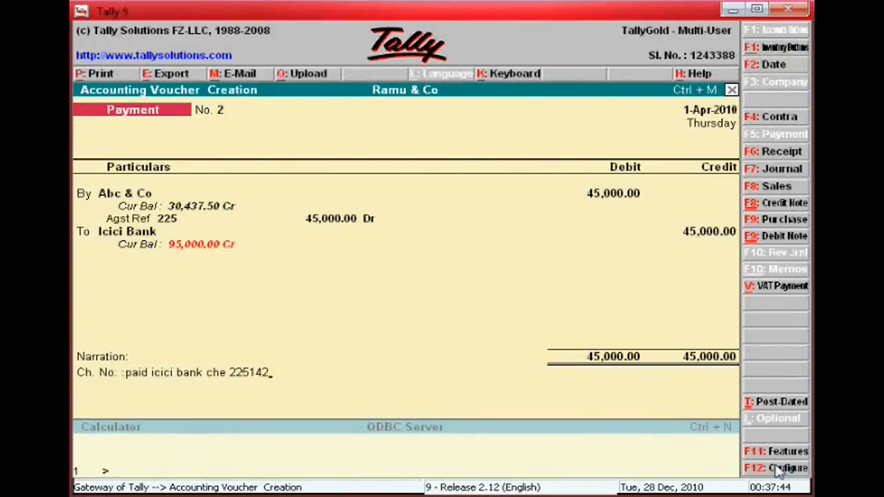
key("ctrl+a")
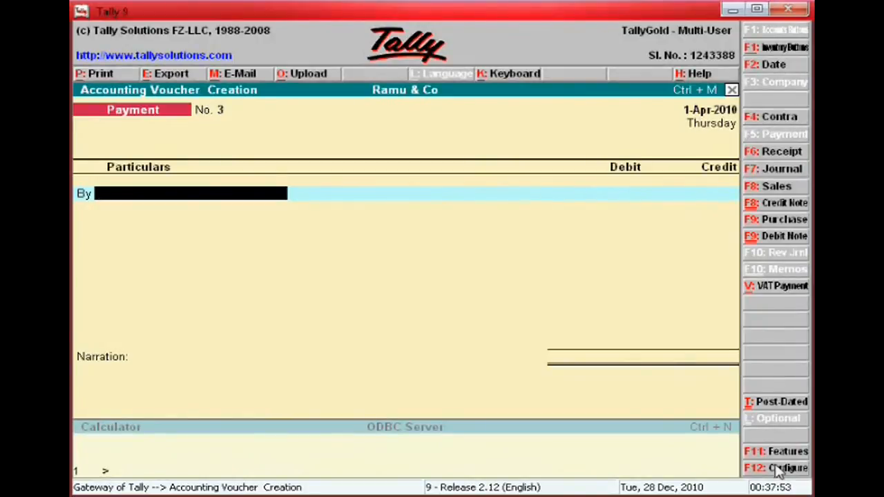
key("Escape")
key("y")
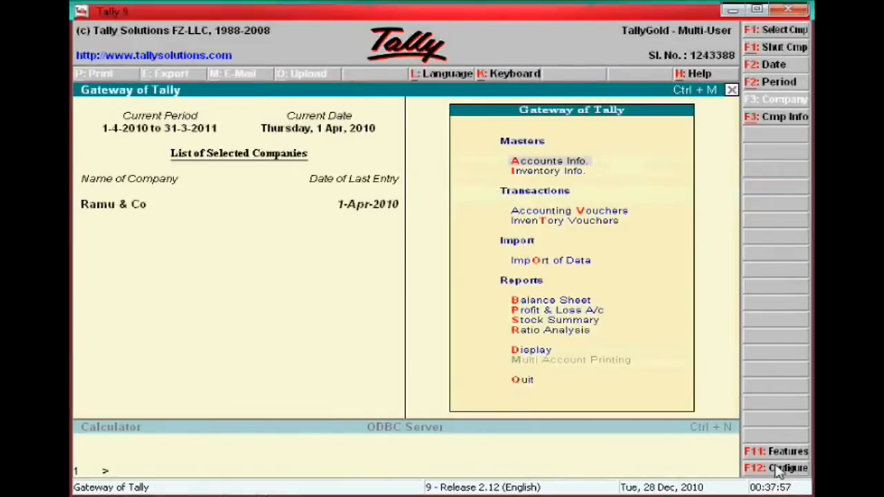
Step: Open a new single-entry payment voucher and choose Icici Bank as the paying account
key("Down")
key("Down")
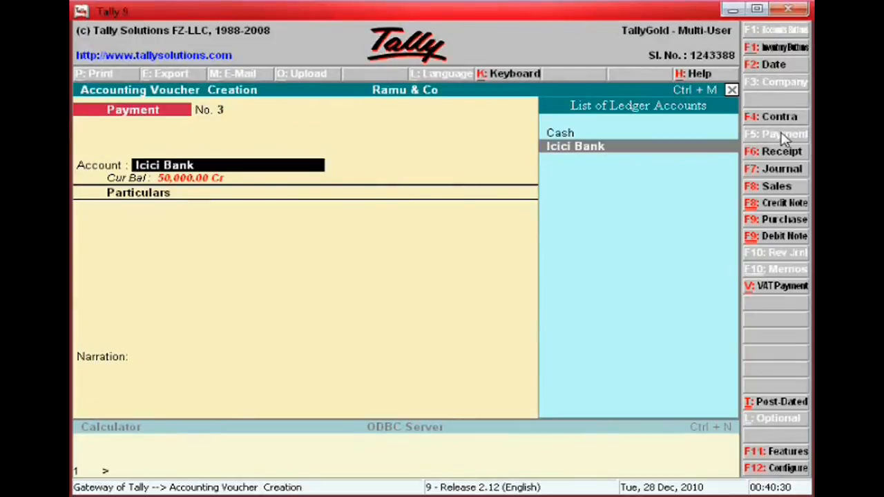
key("Return")
key("BackSpace")
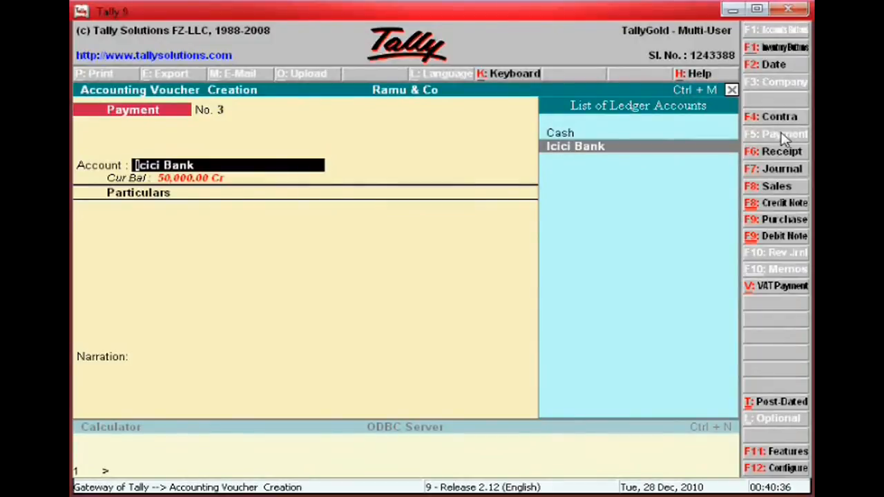
key("Return")
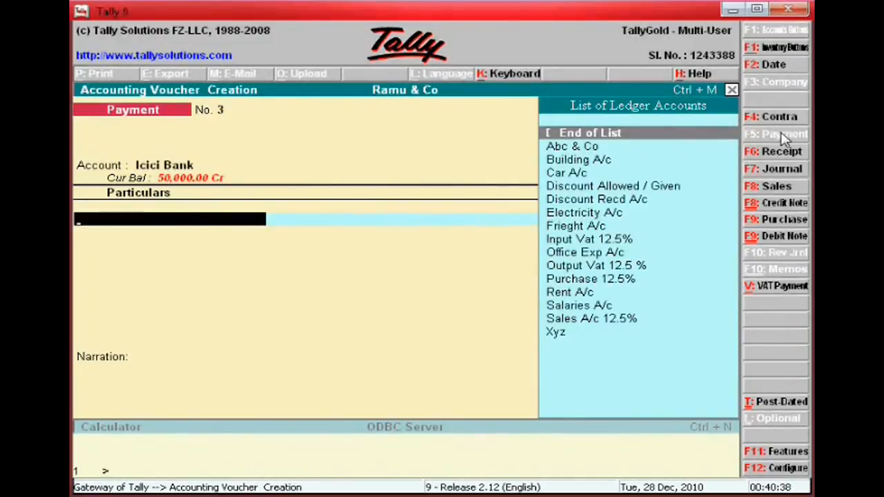
Step: Choose Rent A/c as the ledger in the particulars of the payment voucher
key("Down")
key("Down")
key("Down")
key("Down")
key("Down")
key("Down")
key("Down")
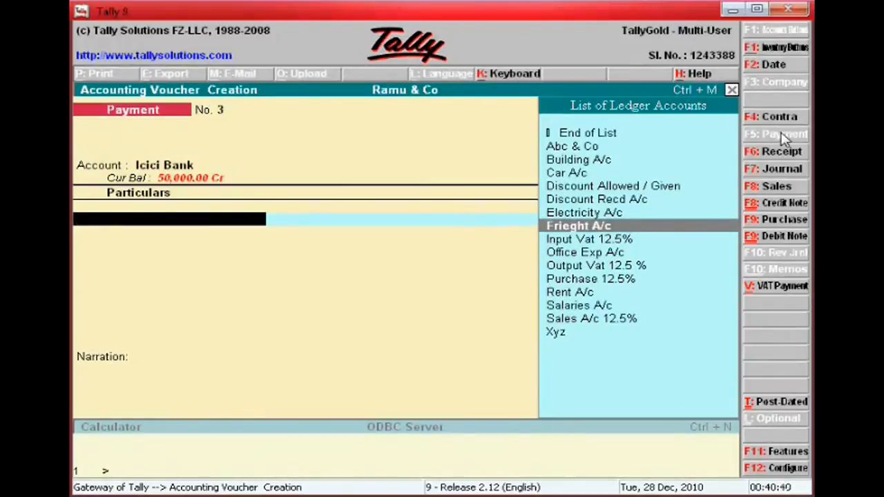
key("Down")
key("Down")
key("Down")
key("Up")
key("Up")
key("Up")
key("Up")
key("Up")
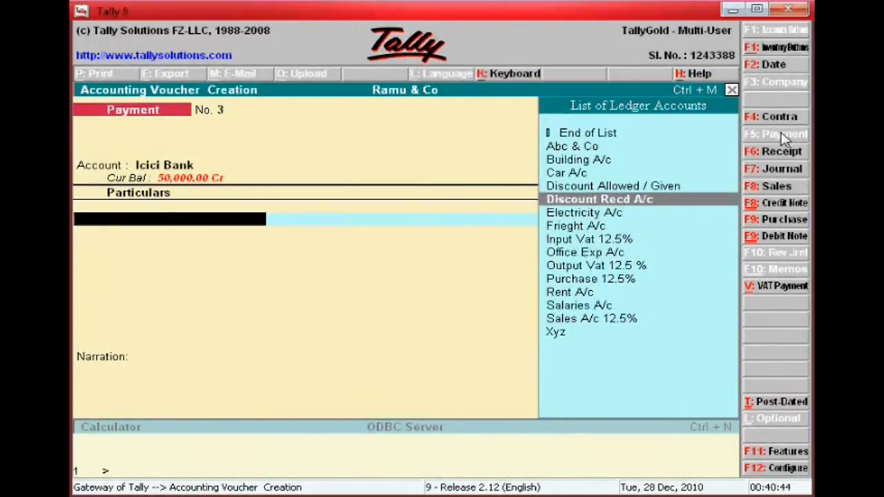
key("Down")
key("Down")
key("Down")
key("Down")
key("Down")
key("Down")
key("Down")
key("Return")
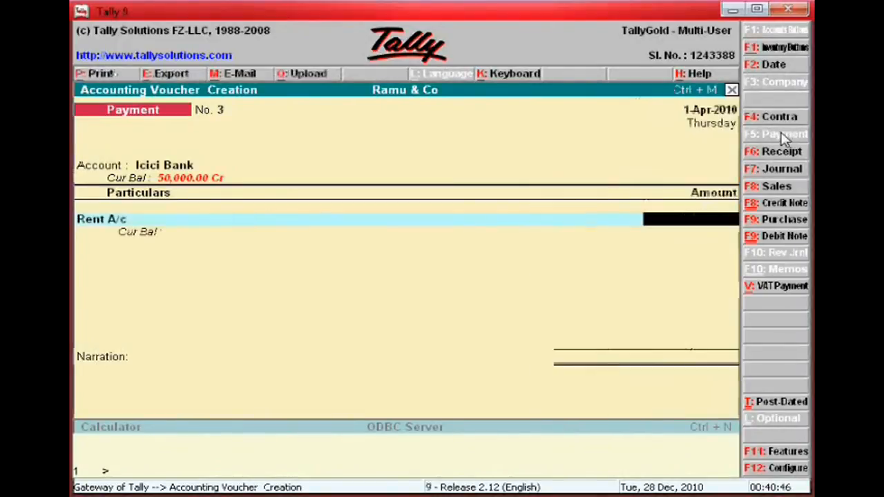
Step: Set the Rent A/c amount to 10,000 and end the list of particulars
type("1800")
type("000")
key("Return")
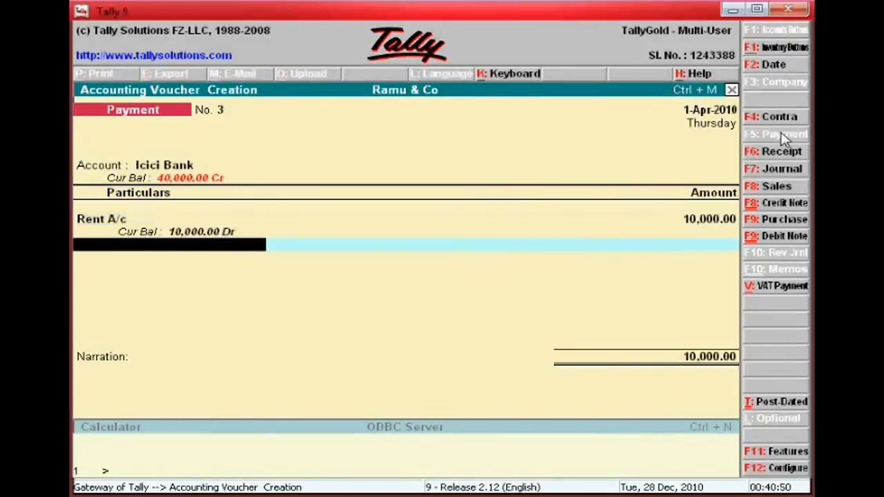
key("Return")
Step: Enter the narration "Paid rent by che no icici bank che" followed by the cheque number, and save the rent payment voucher
type("Pa")
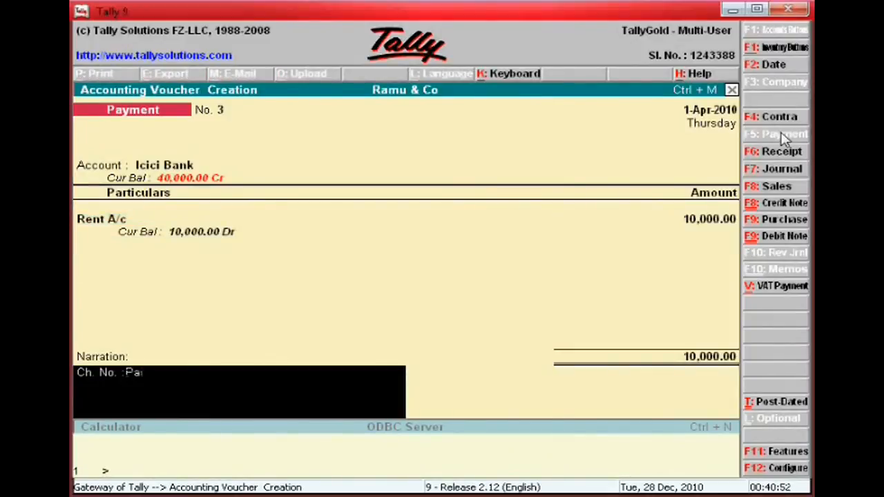
type("id rent by che")
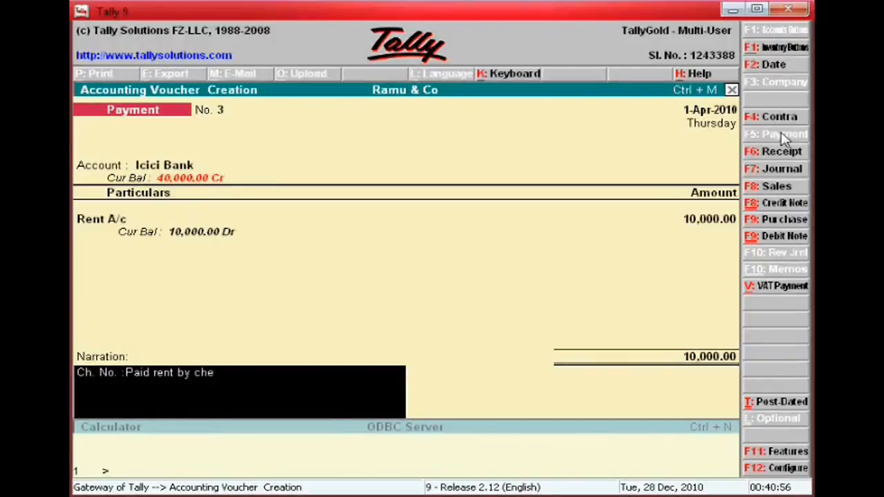
type(" no icici bank che")
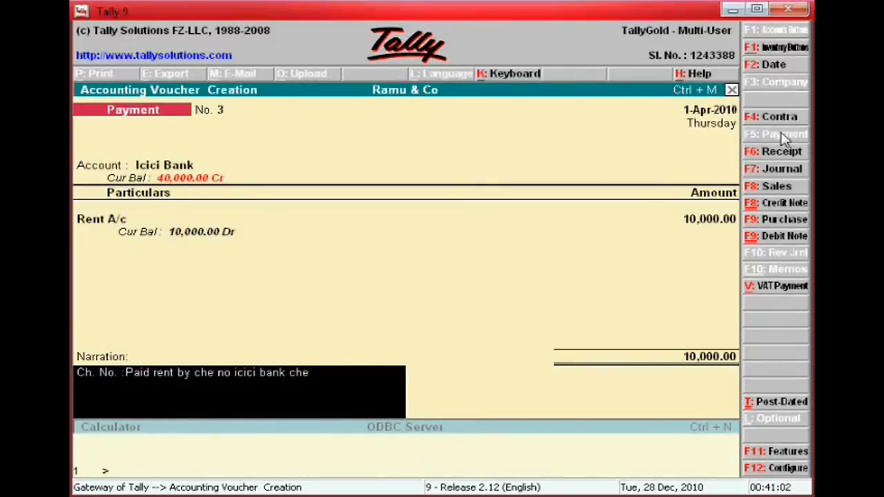
type(" 225")
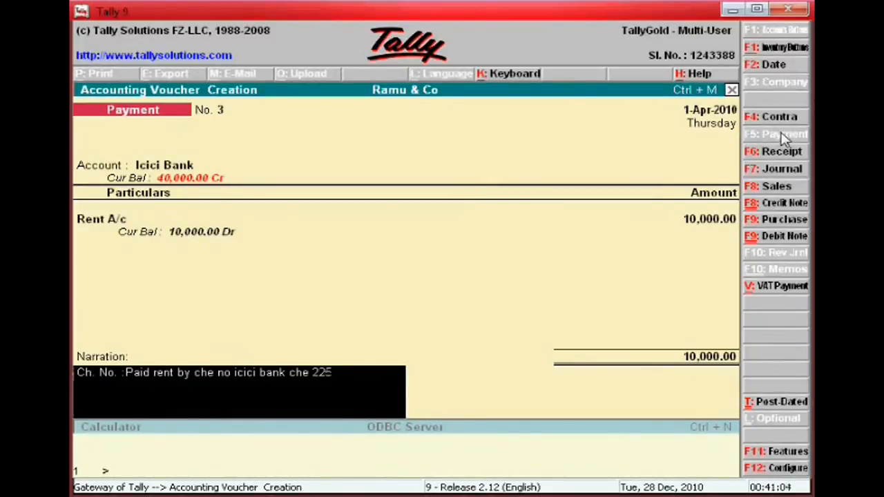
type("453")
key("Return")
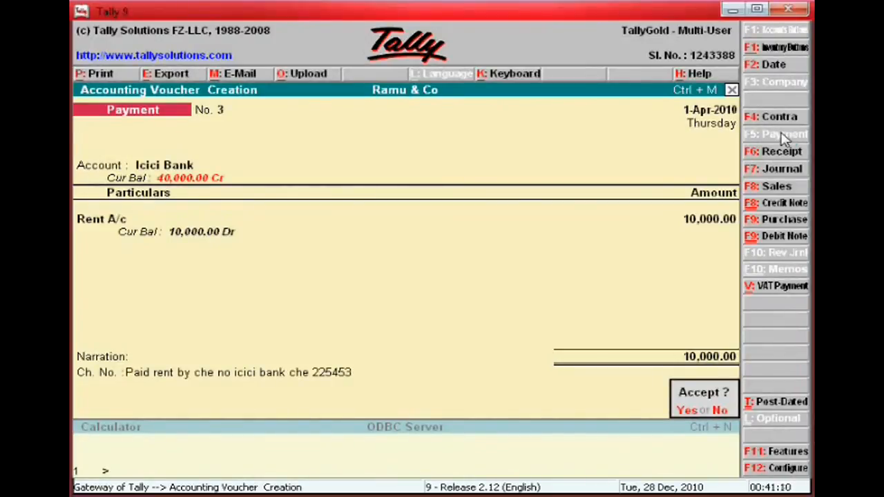
key("Return")
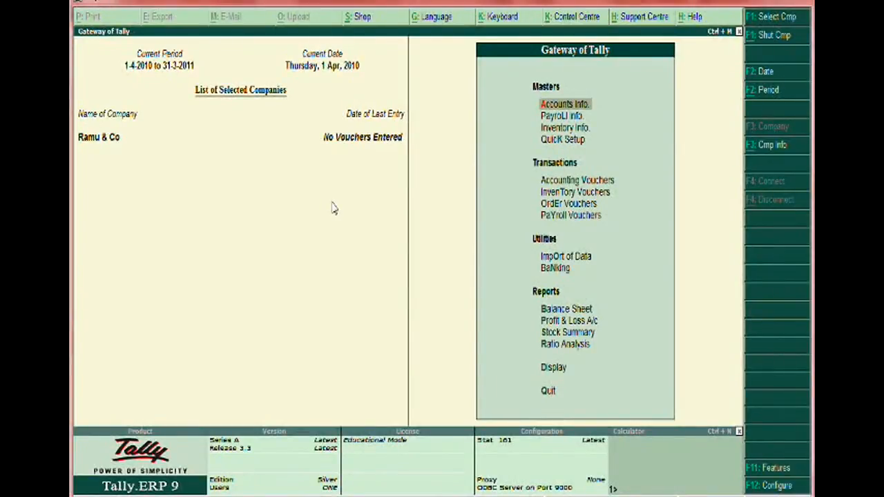
Step: Open the sales PDF from the vouchers folder and examine the invoice's buyer, date, items, quantities, rates and output VAT
key("alt+Tab")
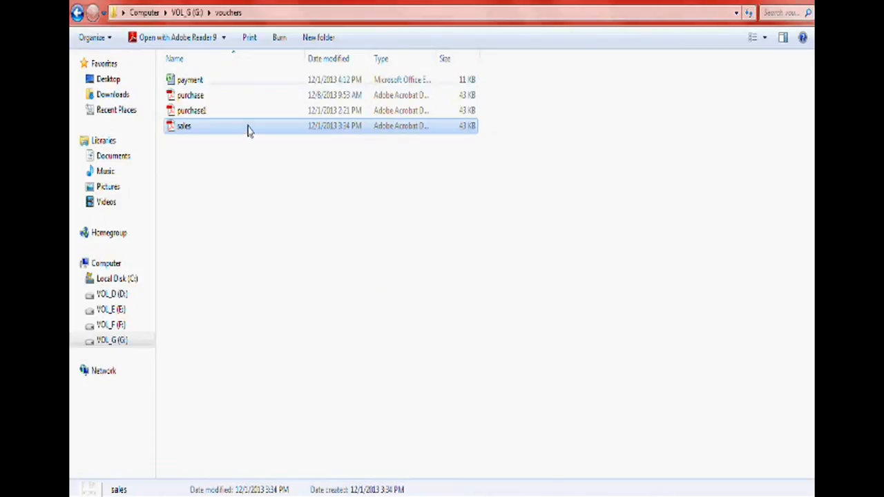
key("Return")
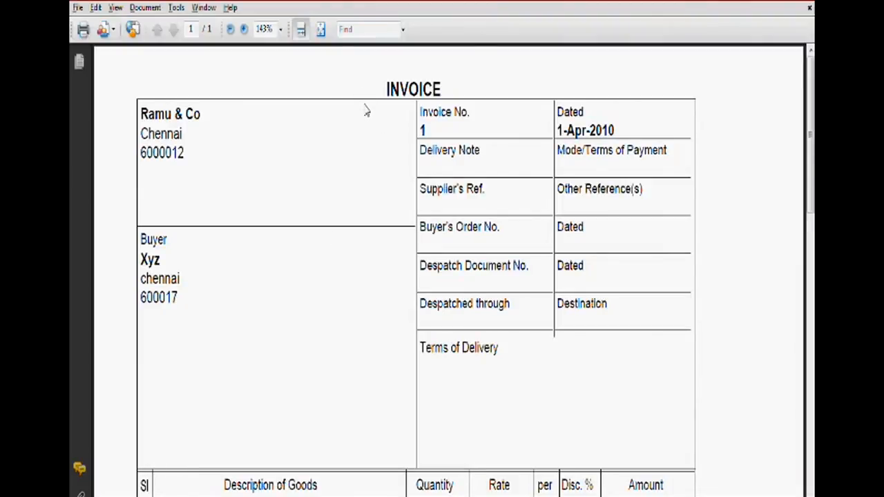
scroll(366, 108, "down", 3)
scroll(366, 109, "up", 3)
scroll(223, 253, "down", 5)
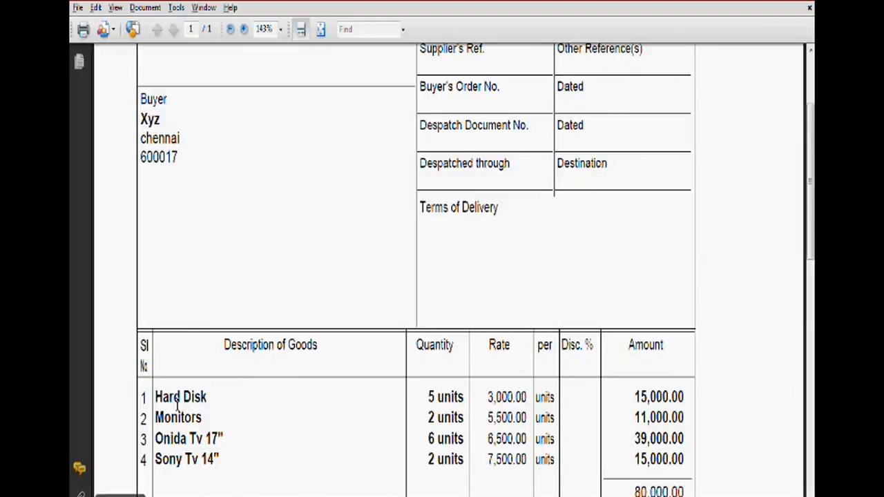
scroll(304, 410, "down", 1)
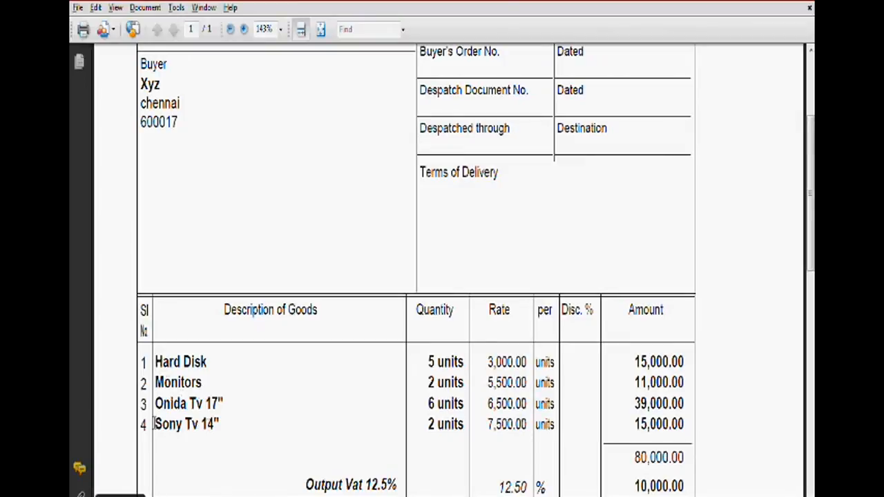
scroll(486, 331, "down", 3)
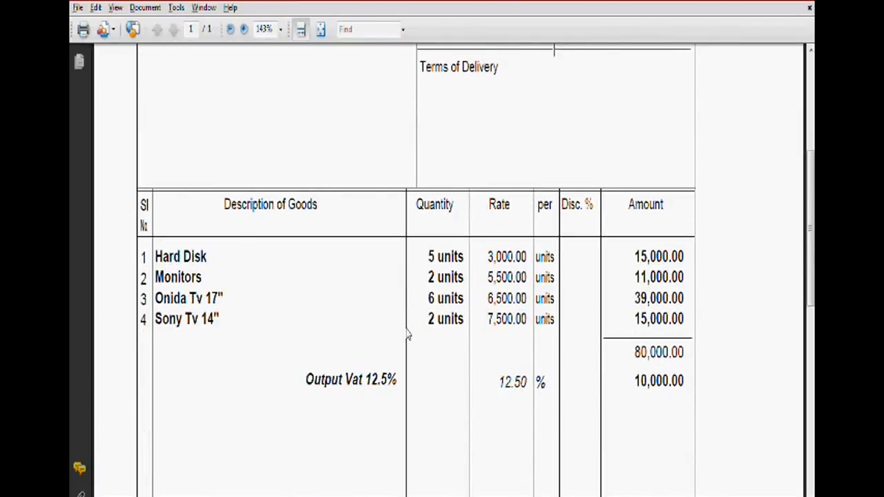
scroll(408, 331, "up", 1)
scroll(406, 325, "down", 2)
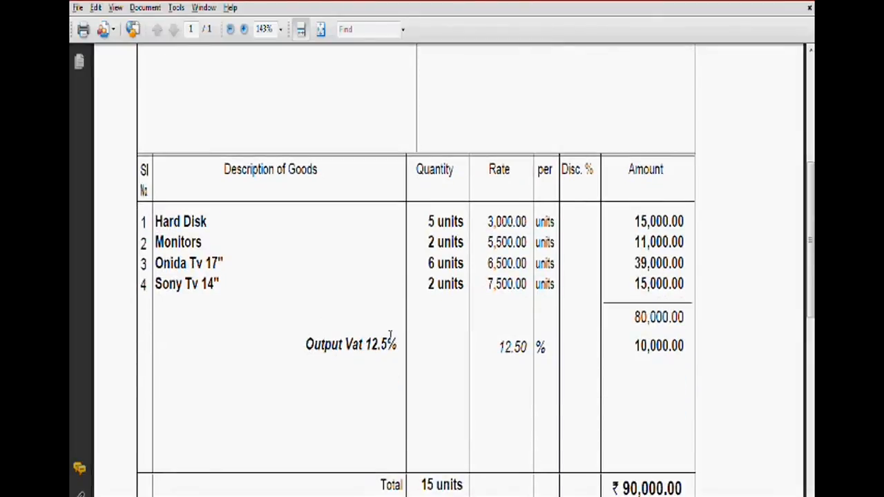
scroll(408, 338, "up", 4)
scroll(408, 338, "up", 5)
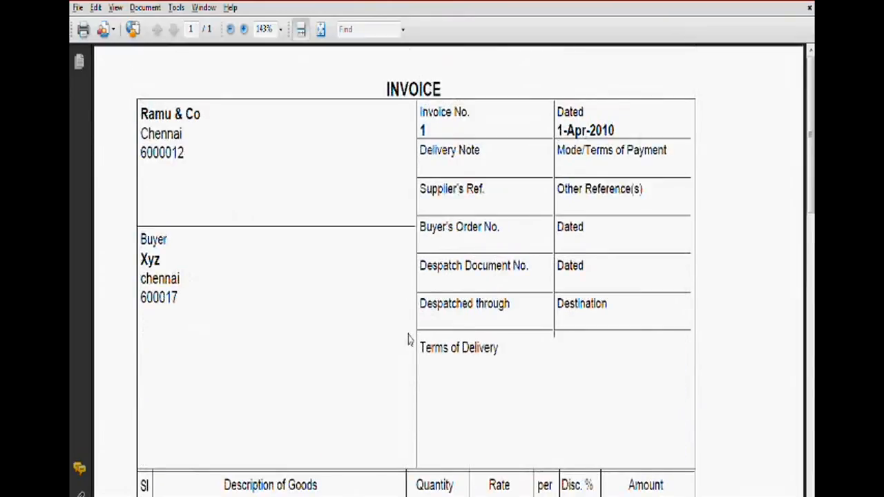
scroll(408, 339, "down", 6)
scroll(408, 339, "down", 4)
scroll(408, 337, "up", 10)
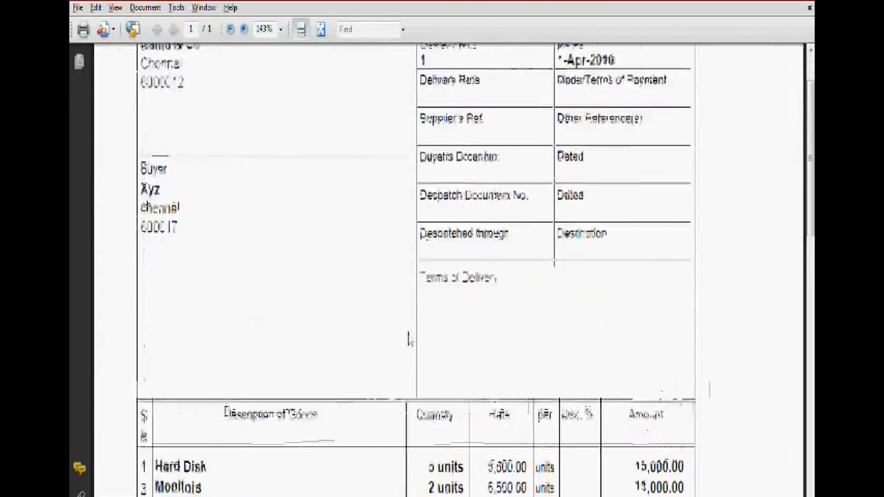
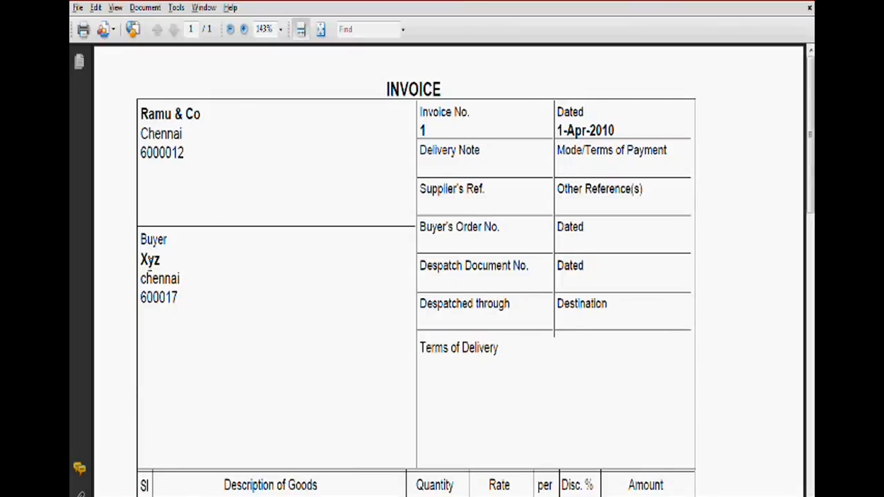
scroll(296, 351, "down", 5)
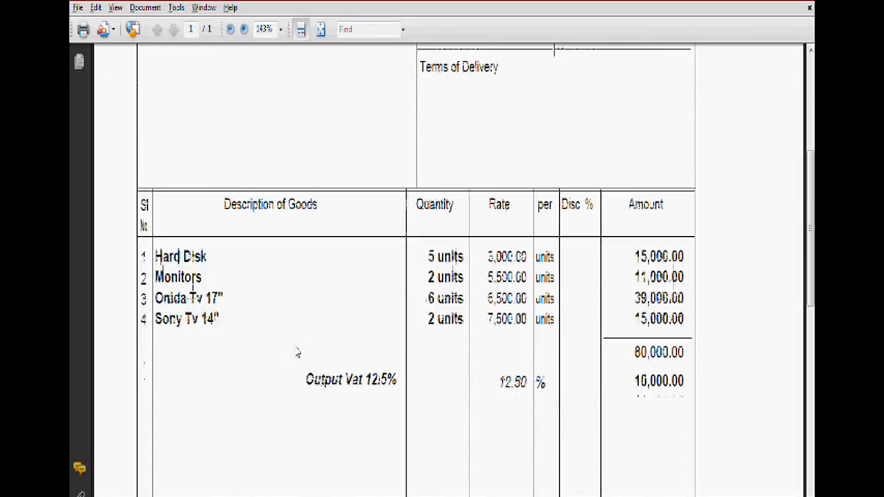
Step: Switch to Tally.ERP 9 and start creating a single ledger named Xyz
key("alt+Tab")
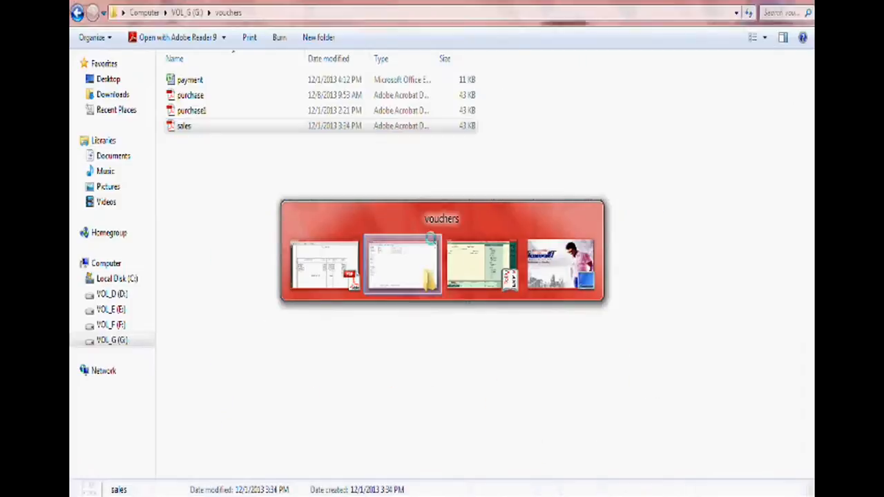
key("alt+Tab")
key("Tab")
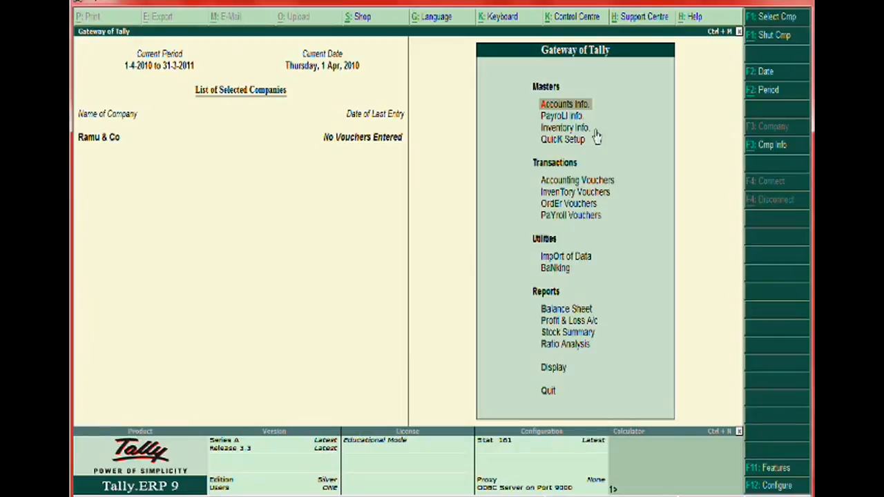
left_click(564, 107)
key("Down")
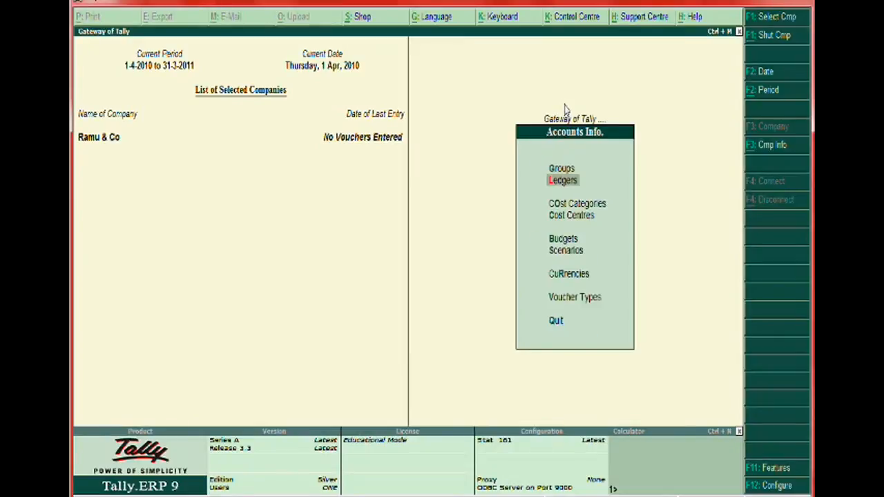
key("Return")
key("Return")
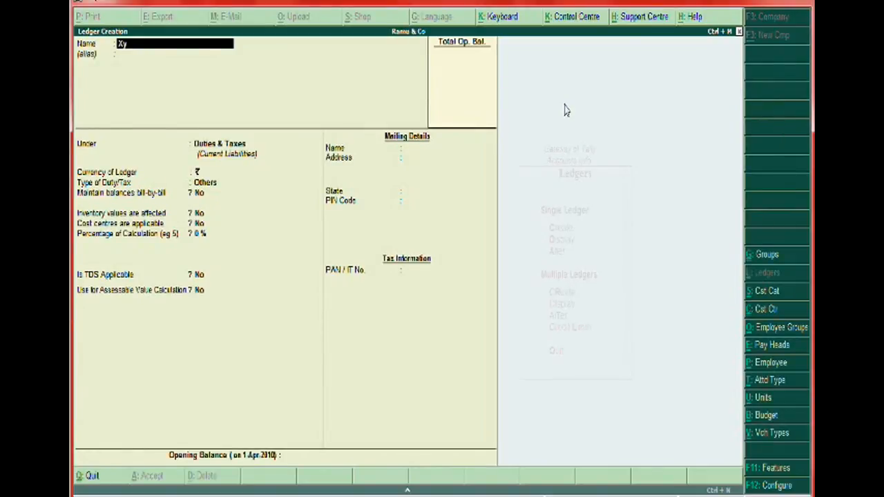
Step: Check the buyer's address on the sales invoice PDF for the Xyz ledger and return to Tally.ERP 9
key("alt+Tab")
key("alt+Tab")
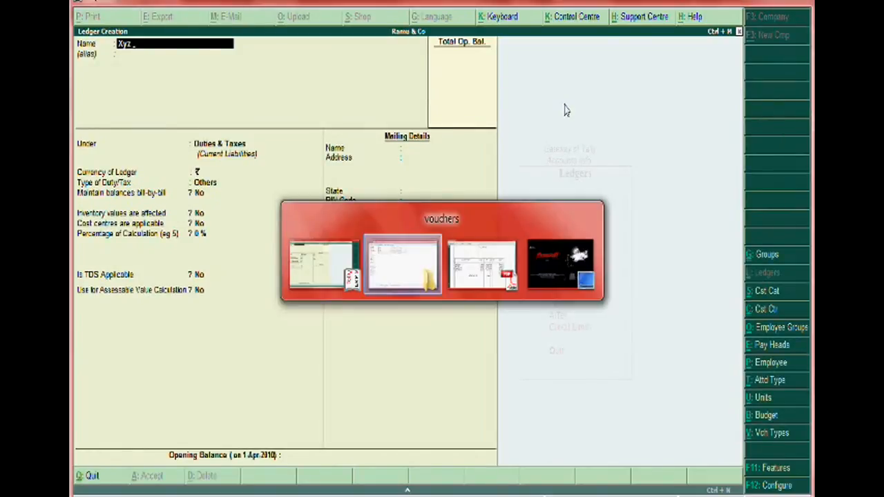
scroll(564, 110, "up", 7)
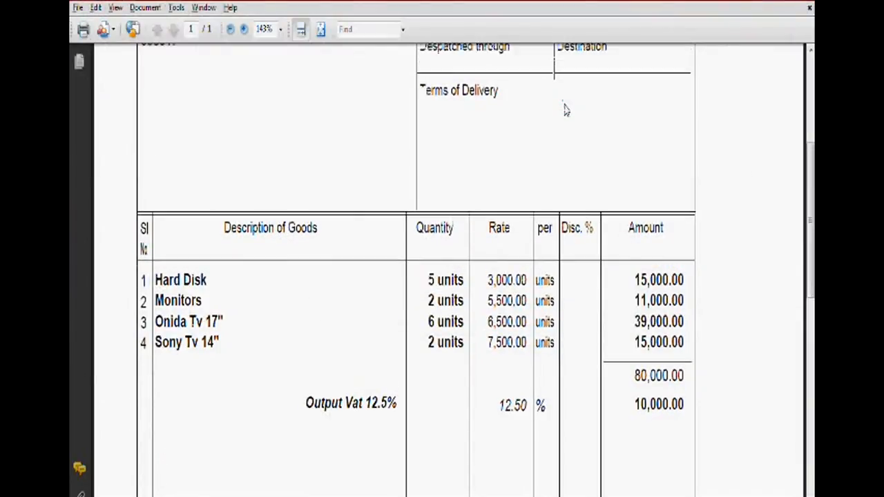
key("alt+Tab")
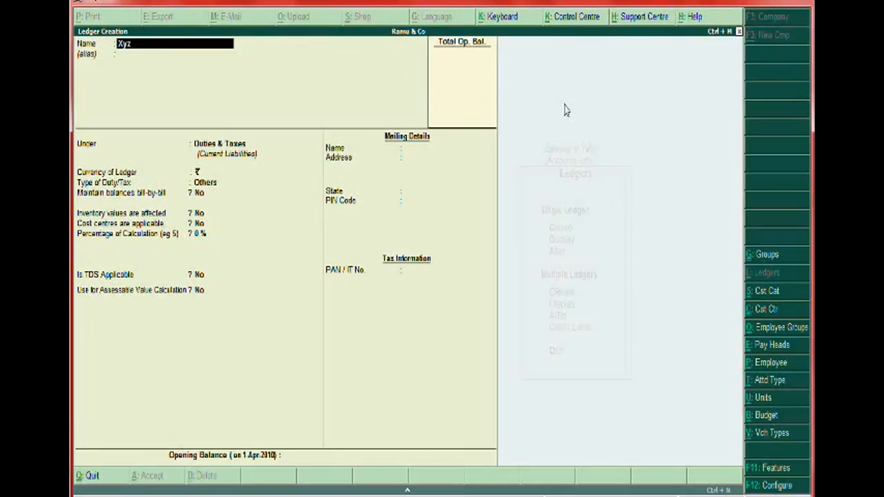
Step: Place the Xyz ledger under Sundry Debtors and accept the default settings and mailing name up to the address
key("Return")
key("Return")
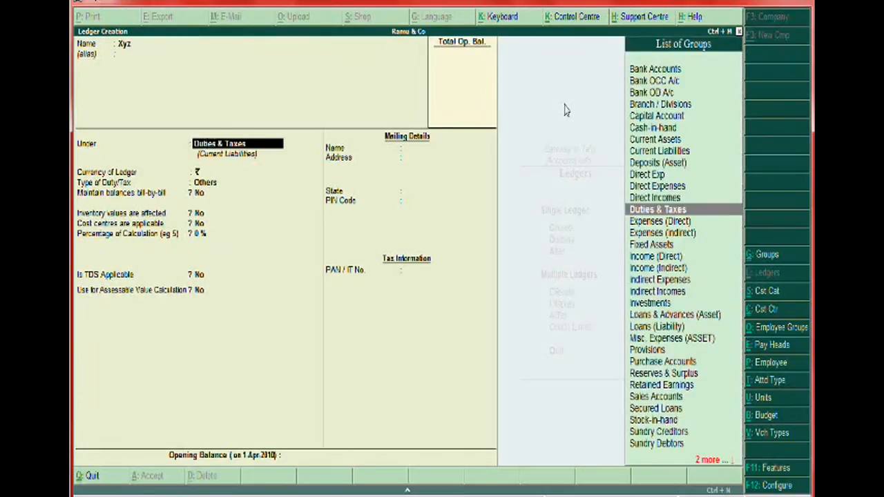
type("Sund")
key("Down")
key("Return")
key("Return")
key("Return")
key("Return")
key("Return")
key("Return")
key("Return")
key("Return")
key("Return")
key("Return")
key("Return")
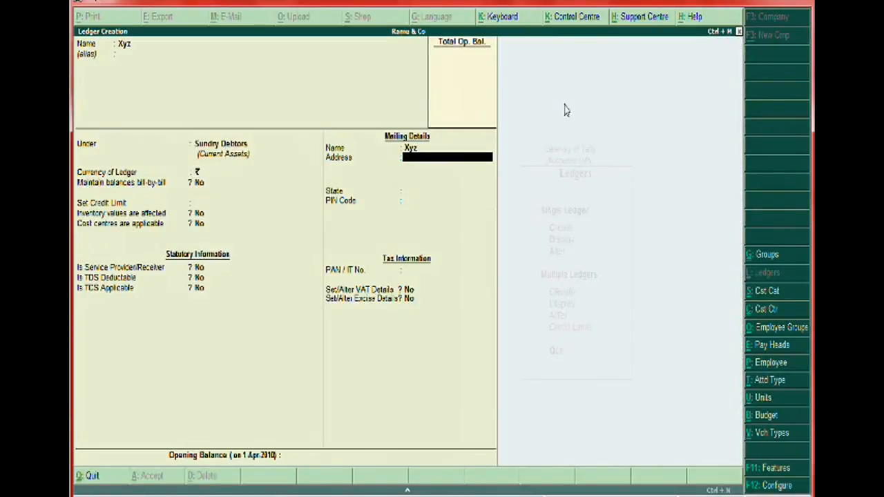
Step: Enter the buyer's city and postal code from the invoice as the Xyz ledger's mailing address
key("BackSpace")
type("i")
key("Return")
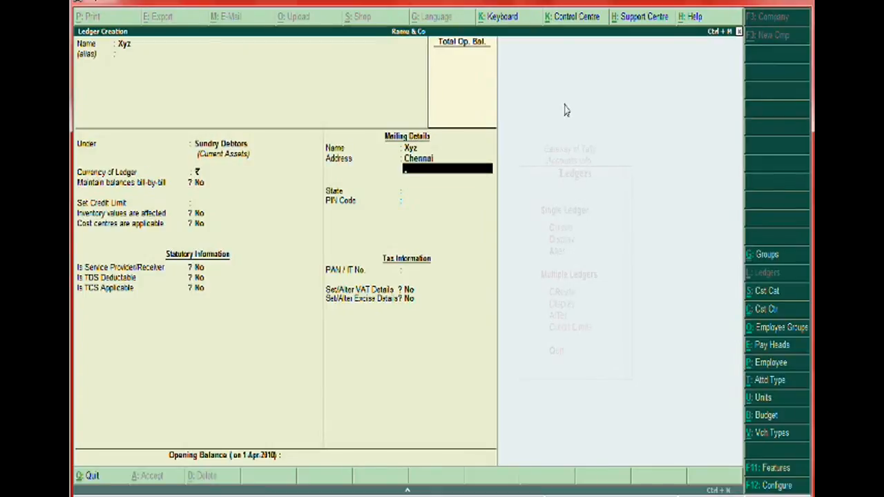
type("600 017")
key("Return")
key("Return")
key("Return")
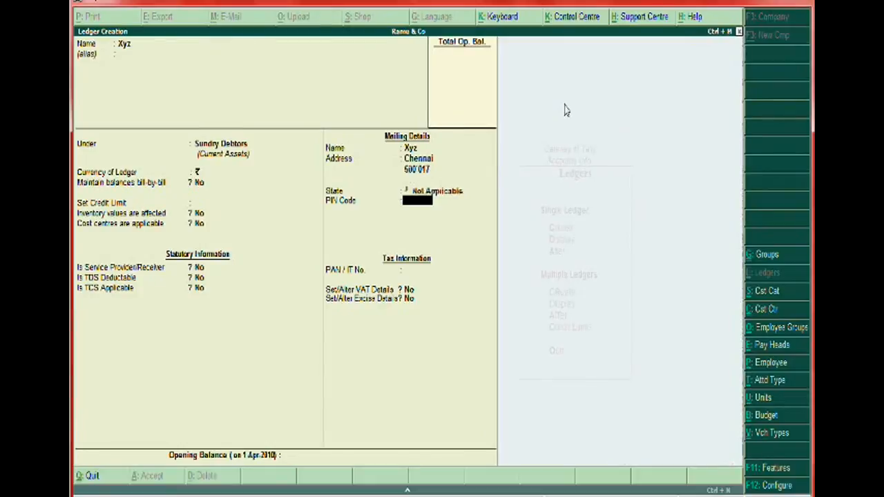
Step: Set the Xyz ledger's state to Tamil Nadu, leaving the PIN code and PAN / IT number blank
key("Return")
key("Return")
key("BackSpace")
key("BackSpace")
key("BackSpace")
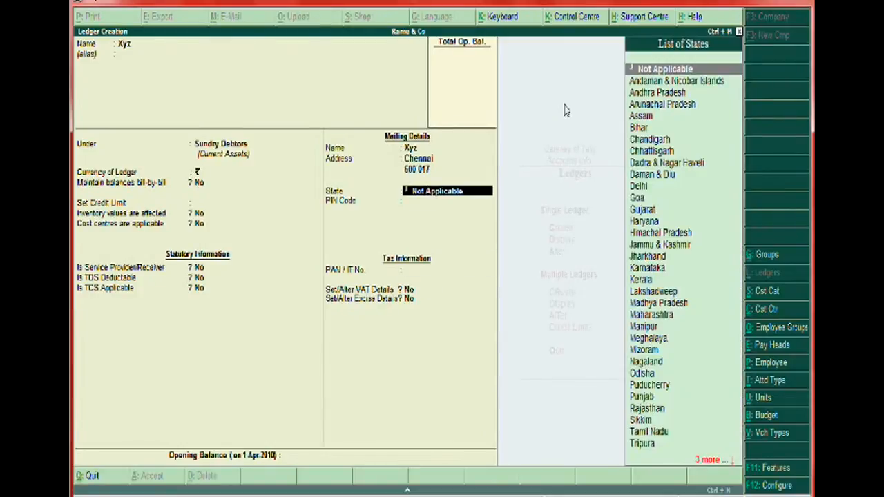
type("ta")
key("Return")
key("Return")
key("Return")
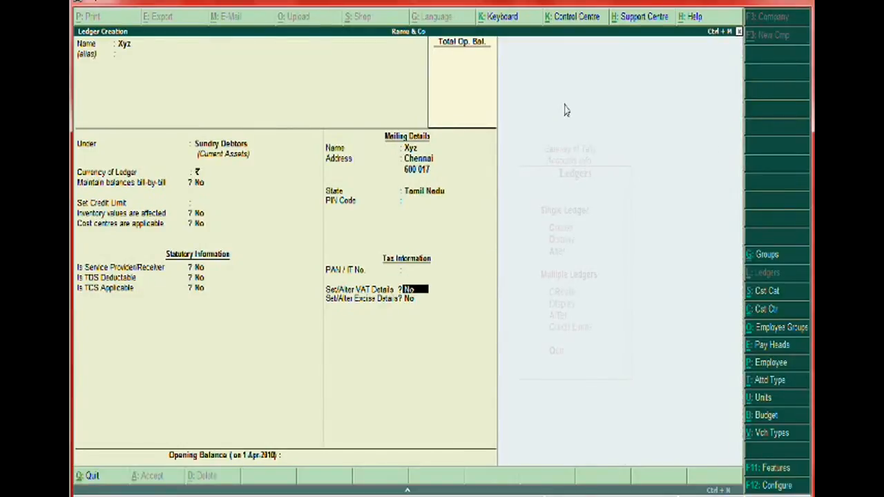
Step: Enable VAT details for the Xyz ledger and copy the buyer's VAT TIN from the sales invoice PDF
type("y")
key("Return")
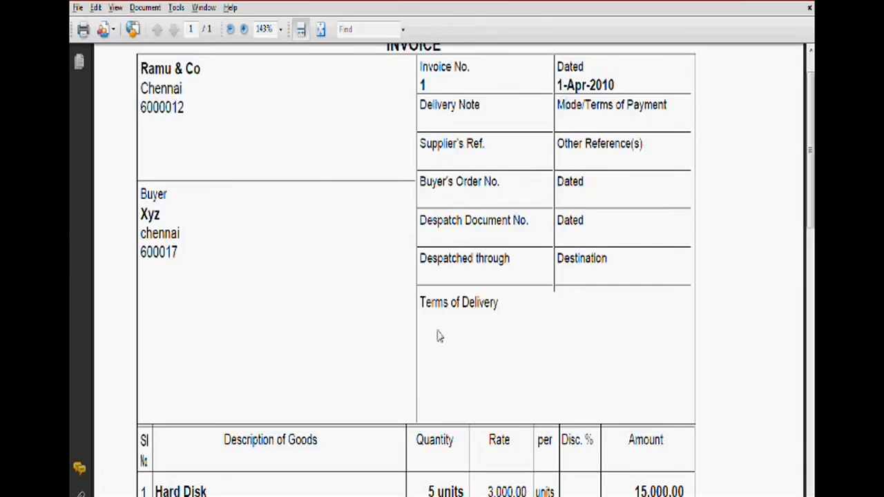
scroll(439, 334, "down", 4)
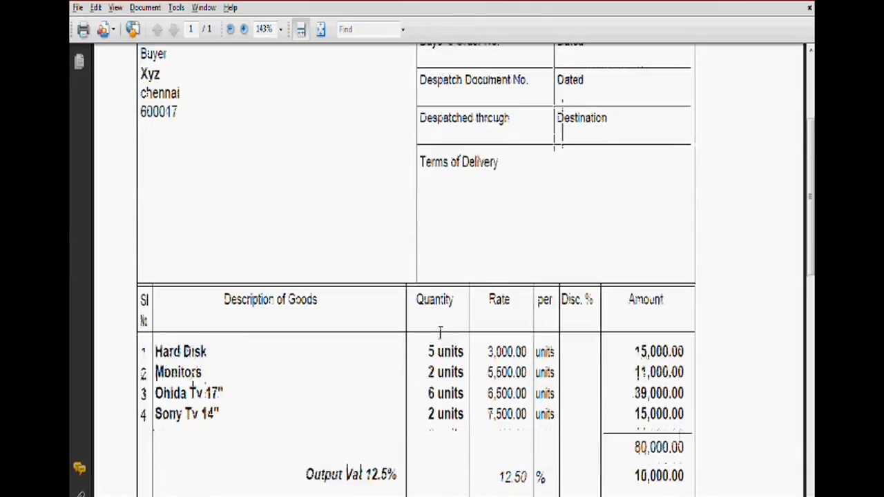
scroll(483, 387, "down", 5)
scroll(531, 439, "down", 5)
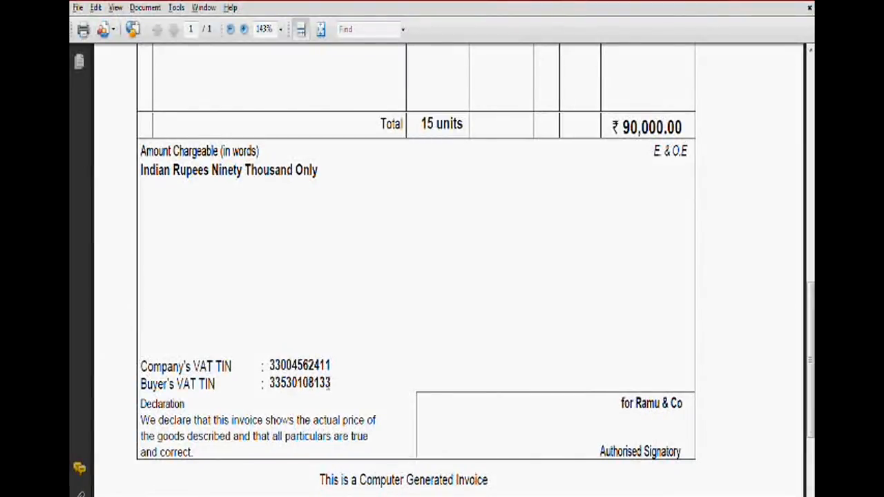
left_click_drag(332, 383, 269, 383)
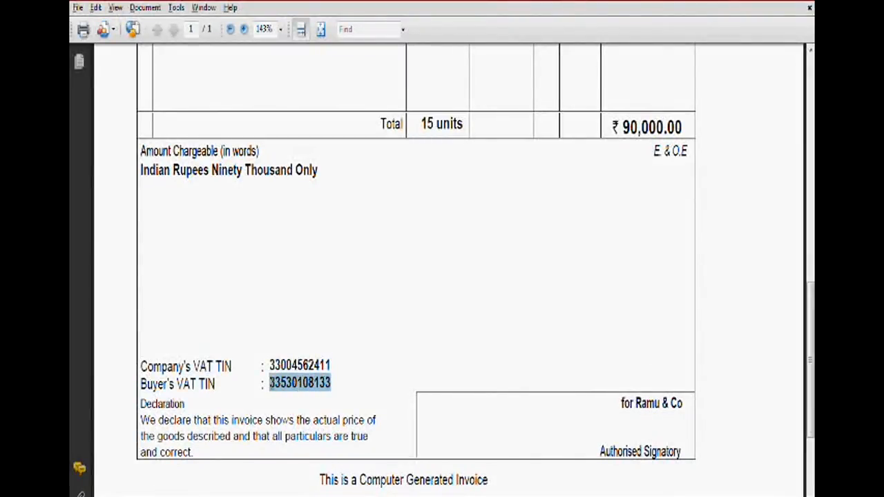
key("alt+Tab")
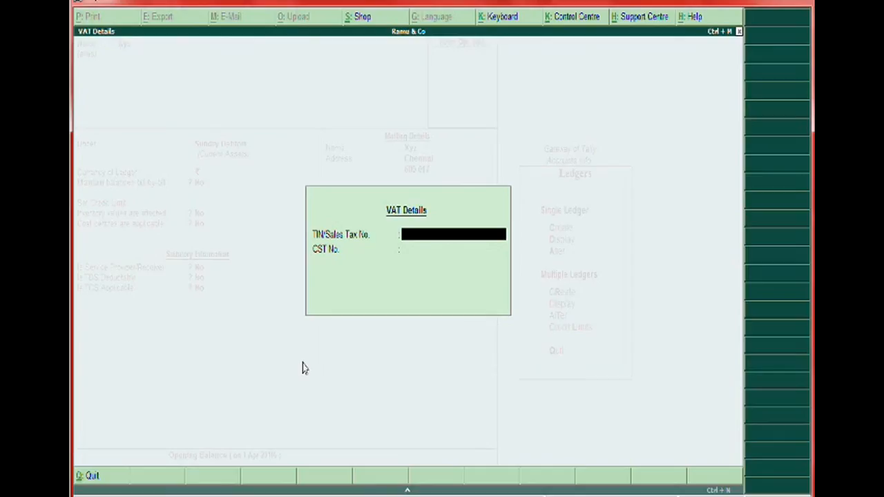
Step: Paste the copied VAT TIN as the TIN/Sales Tax number, save the Xyz ledger and leave ledger creation
key("ctrl+alt+v")
key("Return")
key("Return")
key("Return")
key("Return")
key("Return")
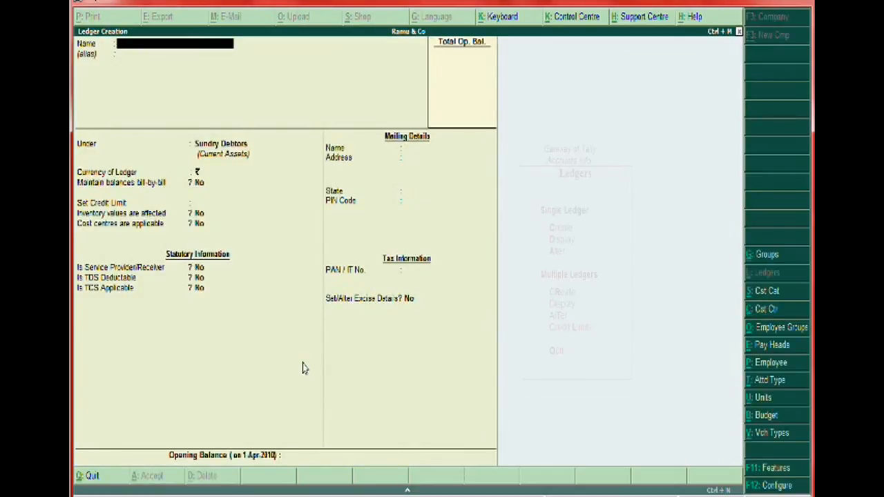
key("Escape")
Step: Switch to the sales invoice PDF and examine its buyer, date, goods, quantities, rates, output VAT and total
key("alt+Tab")
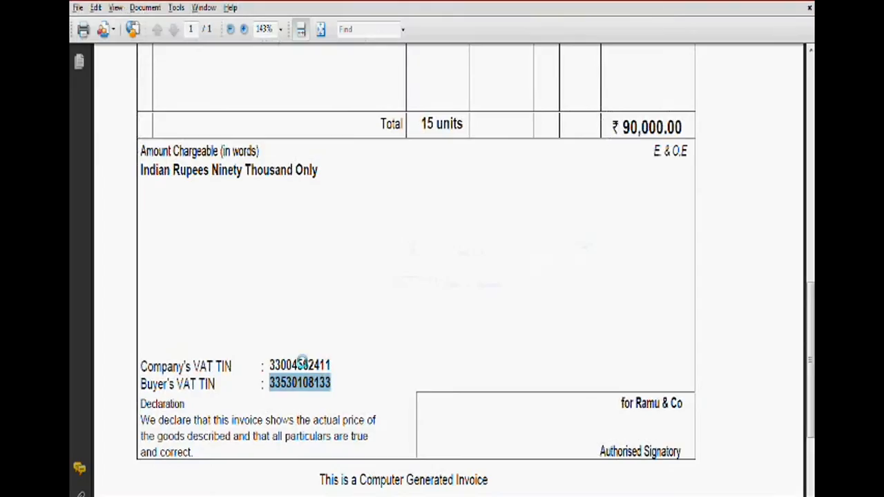
scroll(390, 400, "up", 3)
scroll(428, 335, "up", 3)
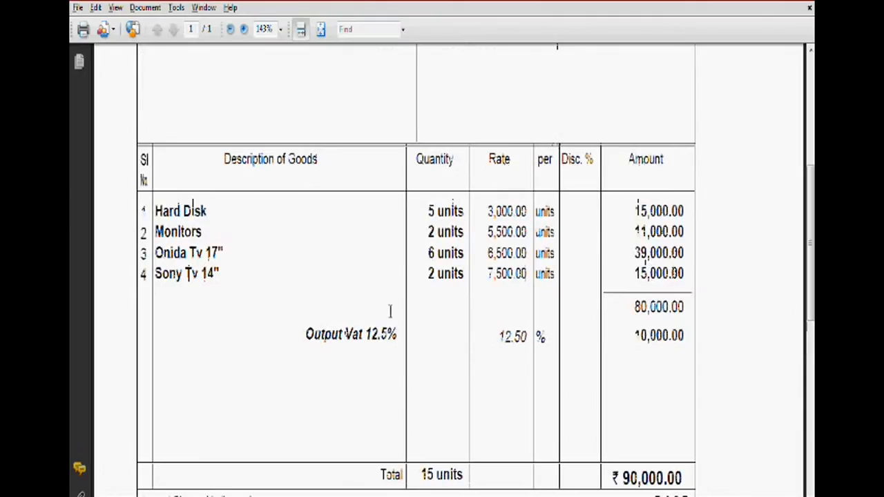
scroll(308, 197, "up", 3)
scroll(311, 278, "up", 1)
scroll(311, 277, "down", 3)
scroll(312, 277, "up", 4)
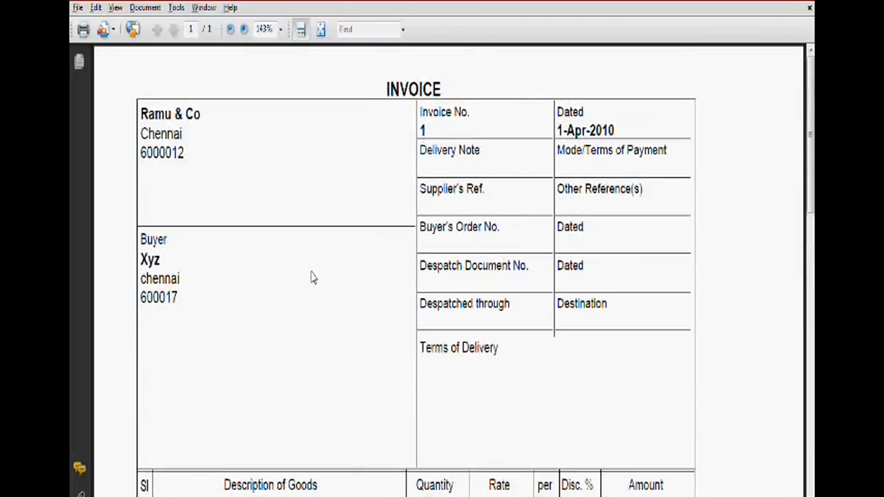
scroll(336, 292, "down", 3)
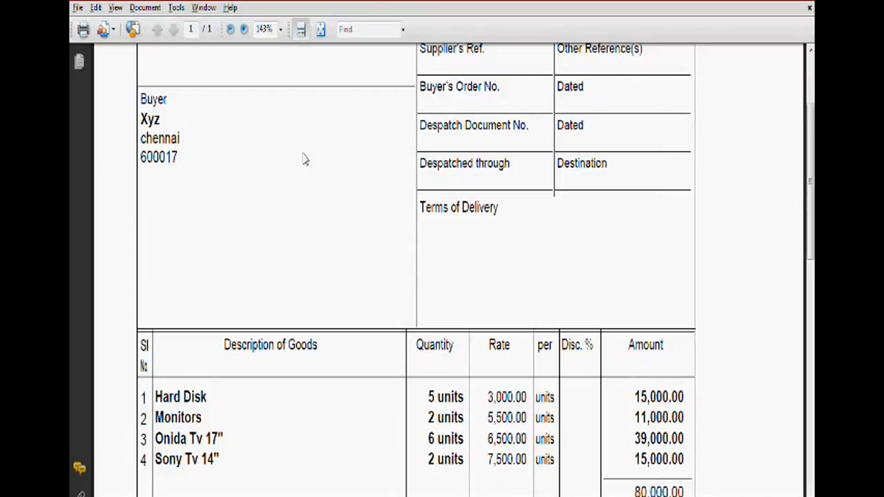
scroll(302, 158, "down", 3)
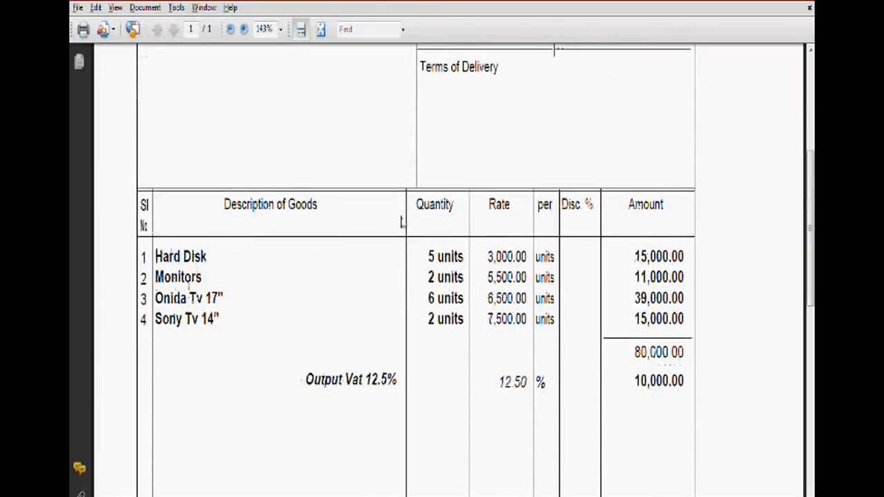
scroll(357, 161, "up", 2)
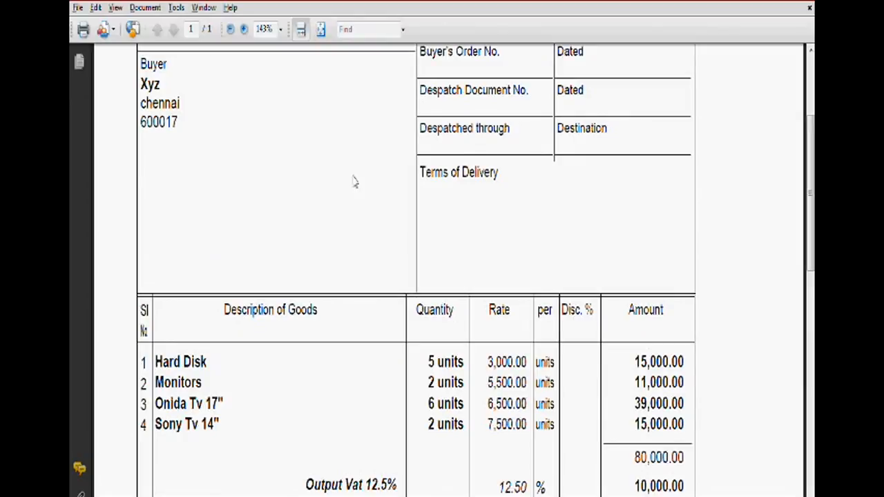
scroll(405, 172, "down", 2)
scroll(405, 172, "up", 5)
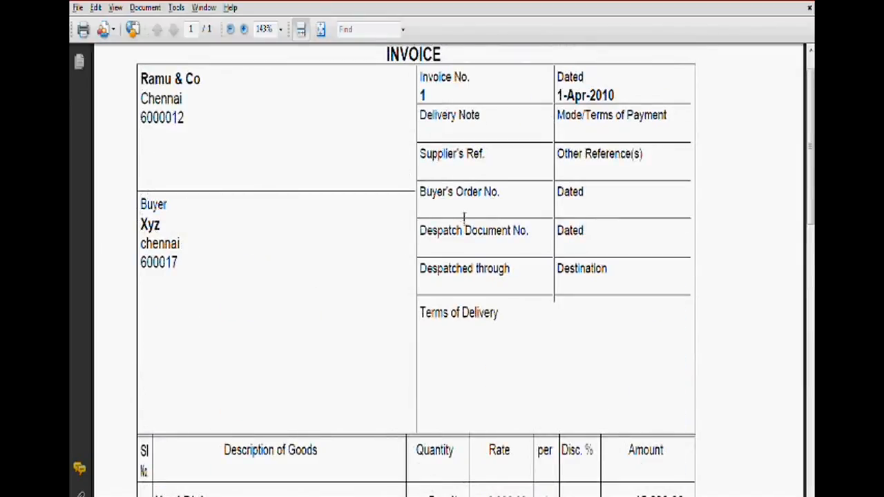
scroll(462, 219, "down", 7)
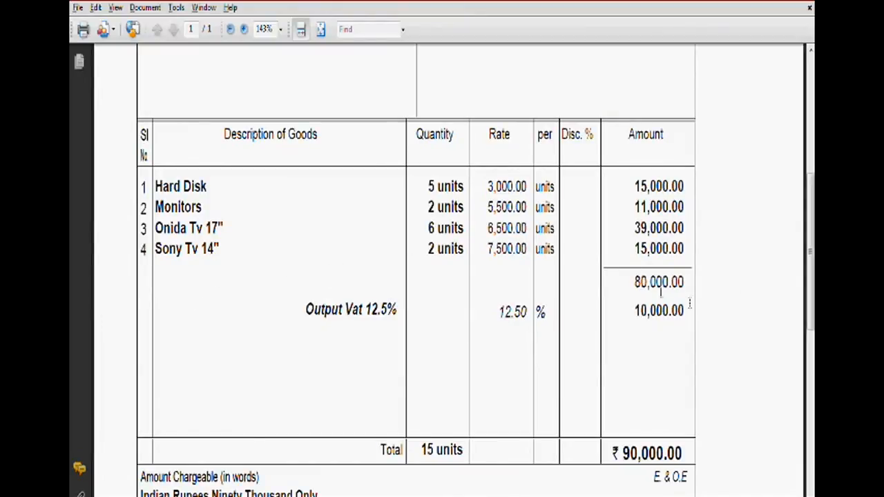
scroll(479, 247, "up", 7)
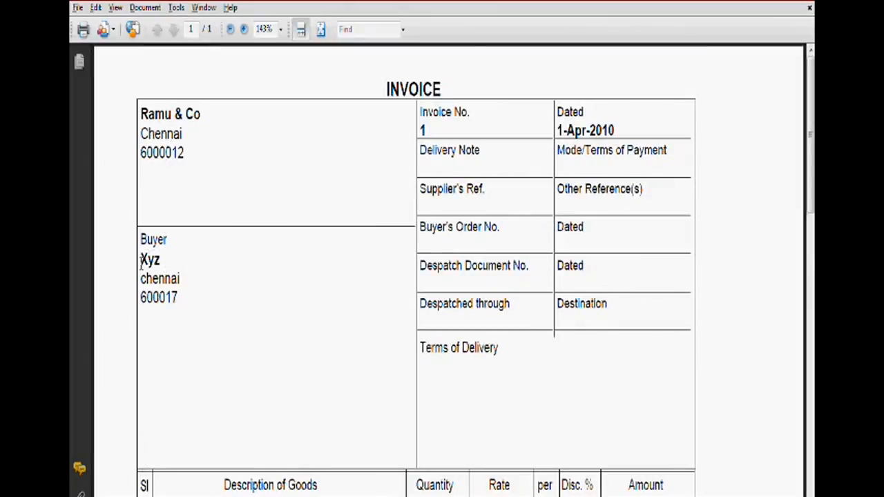
scroll(230, 266, "down", 3)
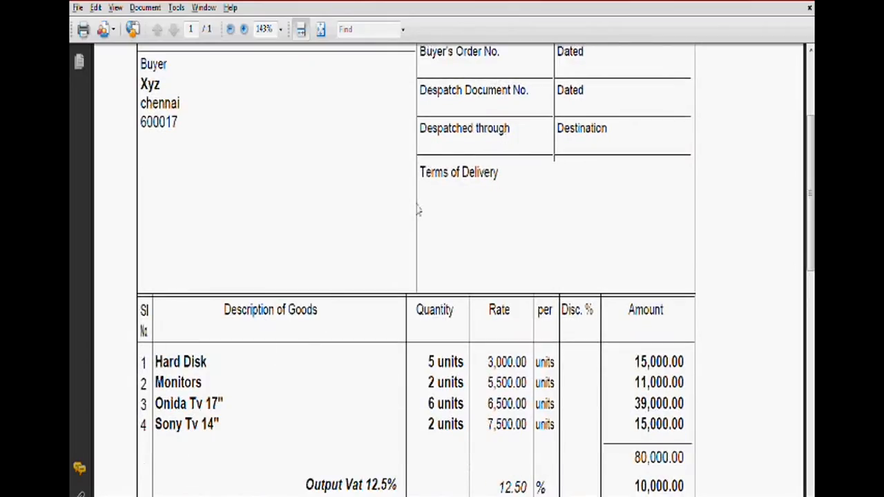
scroll(305, 234, "down", 1)
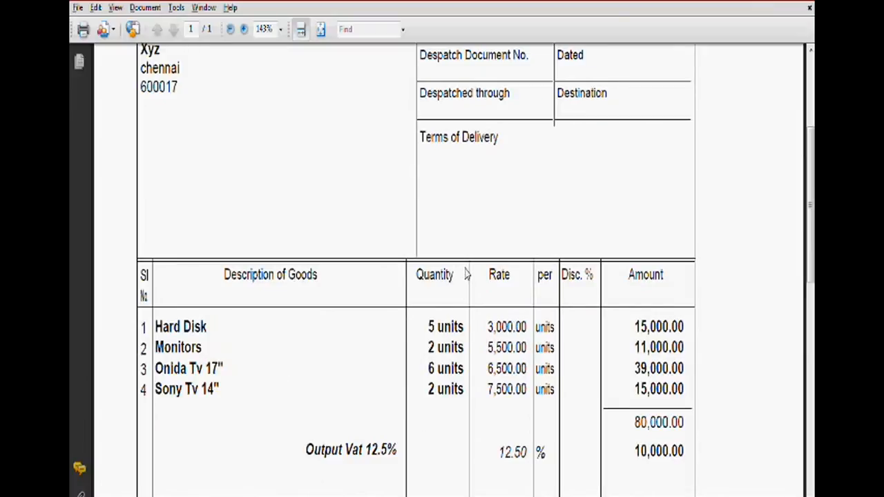
Step: Switch to Tally.ERP 9 and start creating a single ledger named Sales 12.5%
key("alt+Tab")
key("Escape")
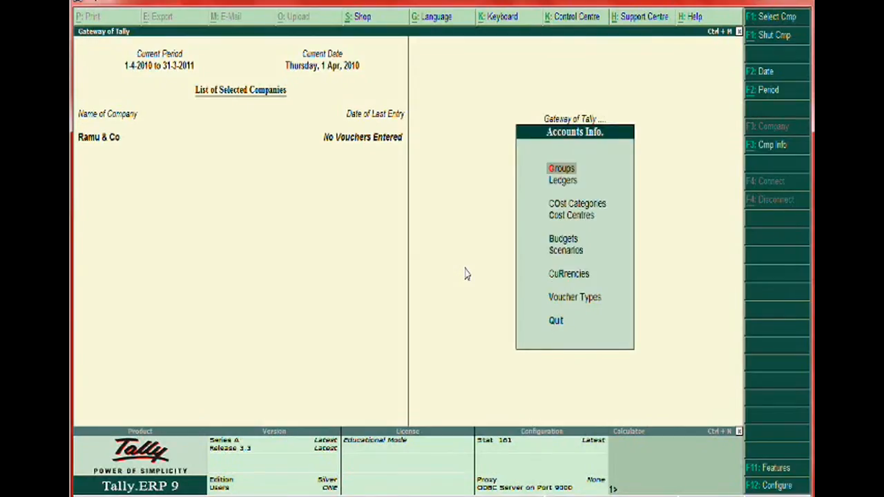
key("Escape")
key("Return")
key("Down")
key("Return")
key("Down")
key("Up")
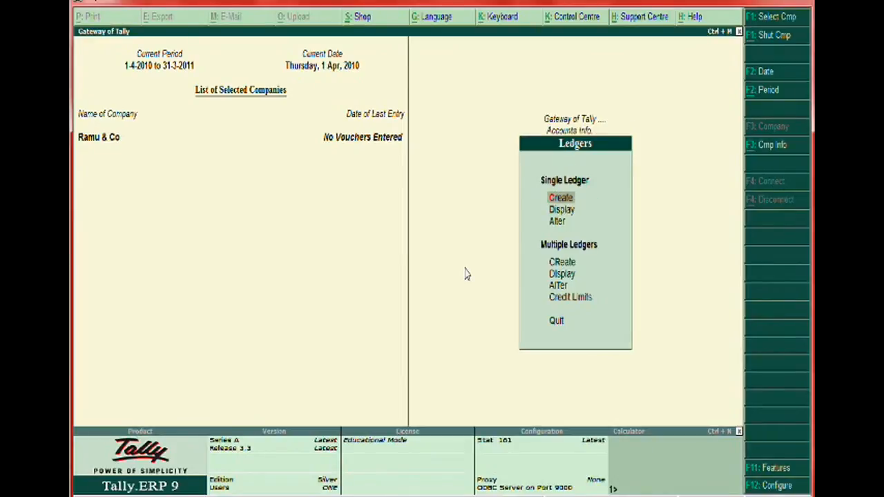
key("Return")
type("Sales")
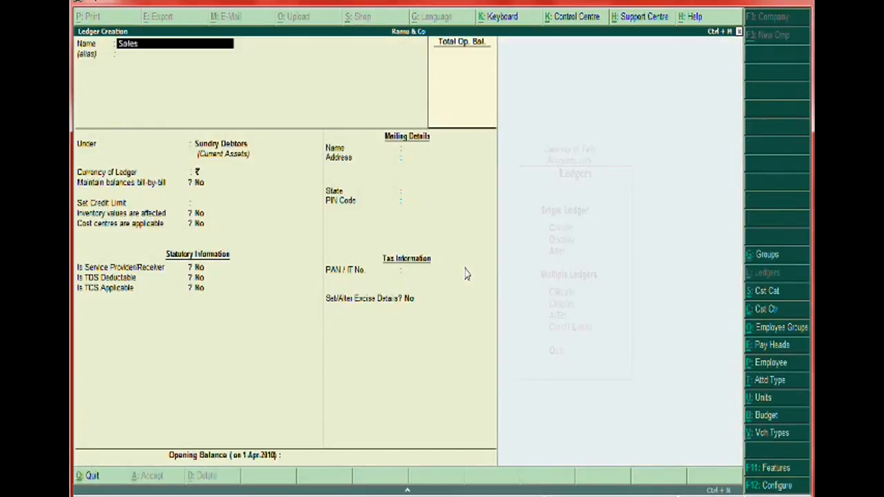
type(" 12.5%")
Step: Place the Sales 12.5% ledger under Sales Accounts and accept the default settings up to the VAT returns option
key("Return")
key("Return")
type("Sales")
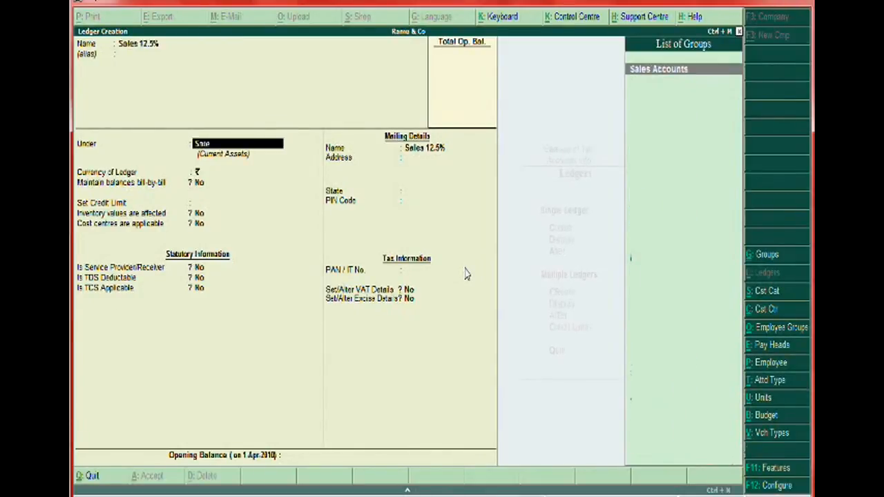
key("Return")
key("Return")
key("Return")
key("Return")
key("Return")
key("BackSpace")
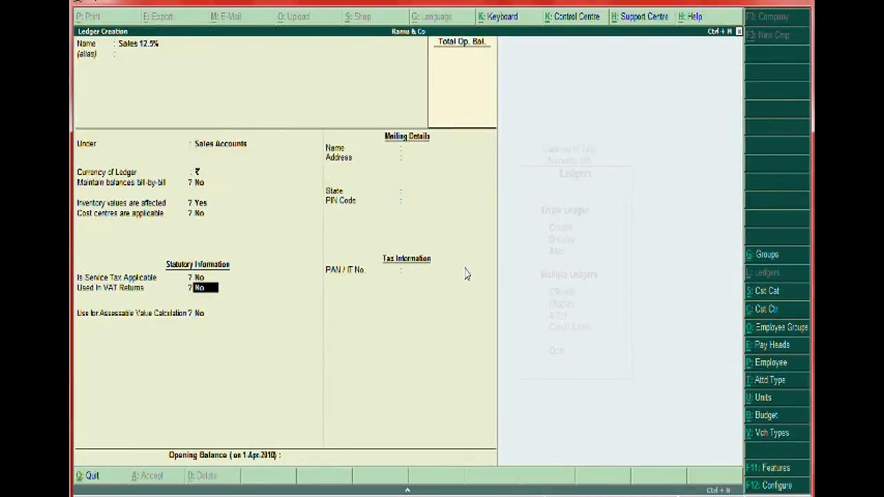
Step: Set the Sales 12.5% ledger as used in VAT returns, choose its sales VAT/Tax class and save the ledger
type("y")
key("Return")
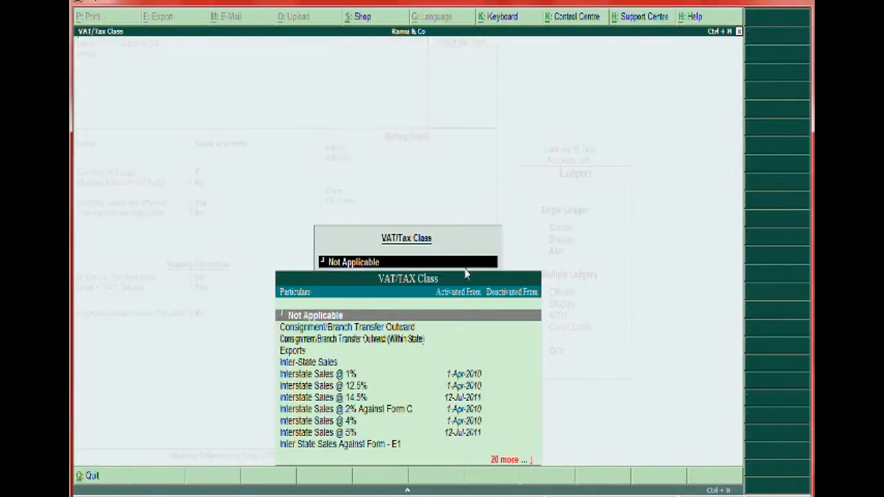
type("Sa")
key("Down")
key("Return")
key("Return")
key("Return")
key("Return")
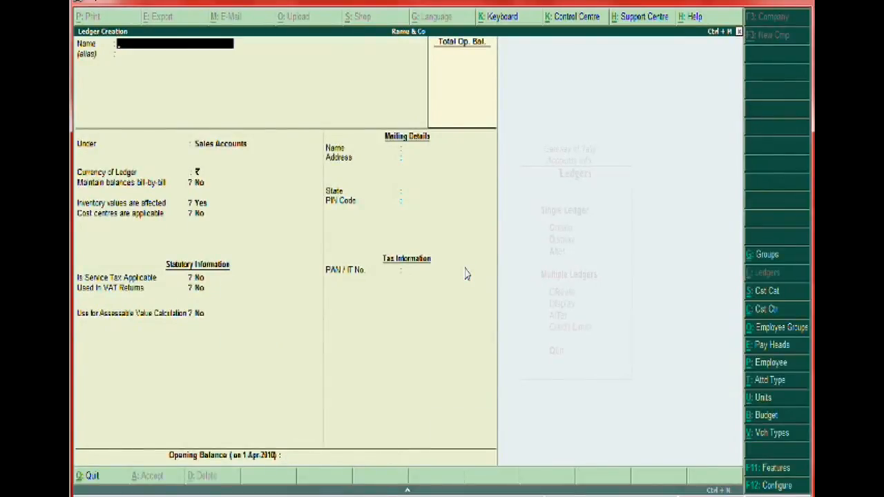
Step: Name the next new ledger Output Vat 12.5% and place it under Duties & Taxes
type("Output Vat 12.5%")
key("Return")
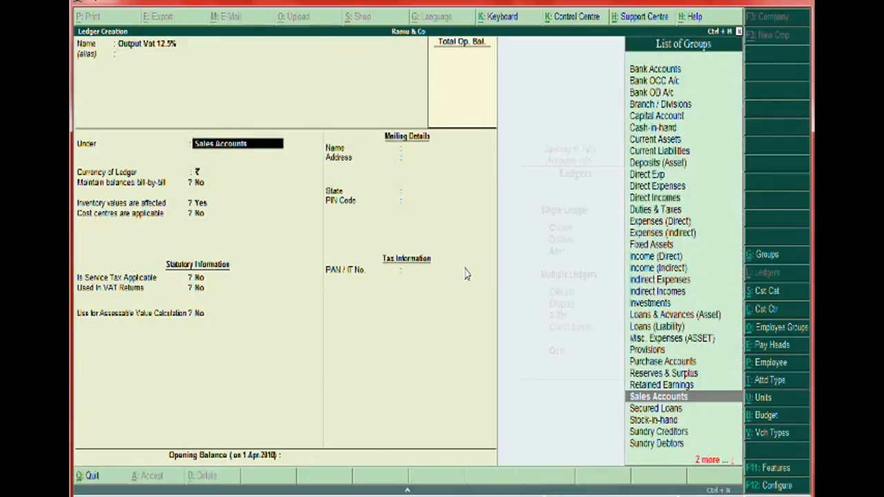
type("Dut")
key("Return")
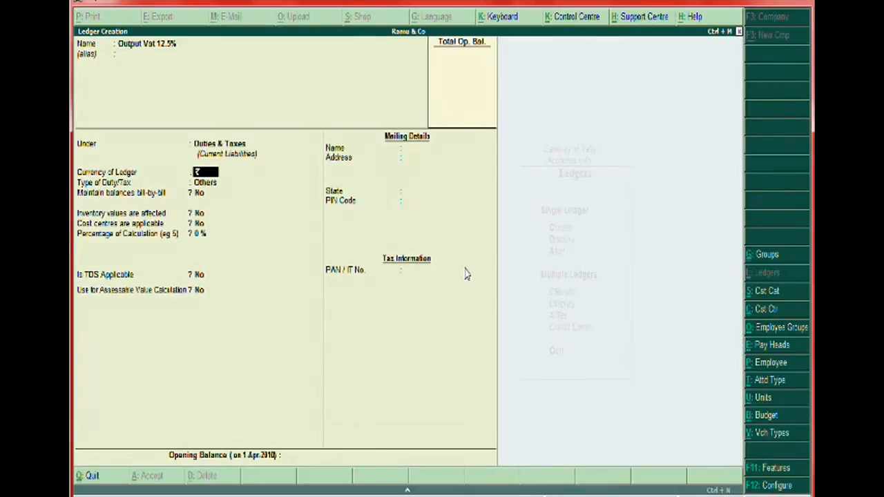
Step: Set the Output Vat 12.5% ledger's type of duty/tax to VAT and its VAT sub type to Output VAT
key("Return")
key("Down")
key("Down")
key("Down")
key("Down")
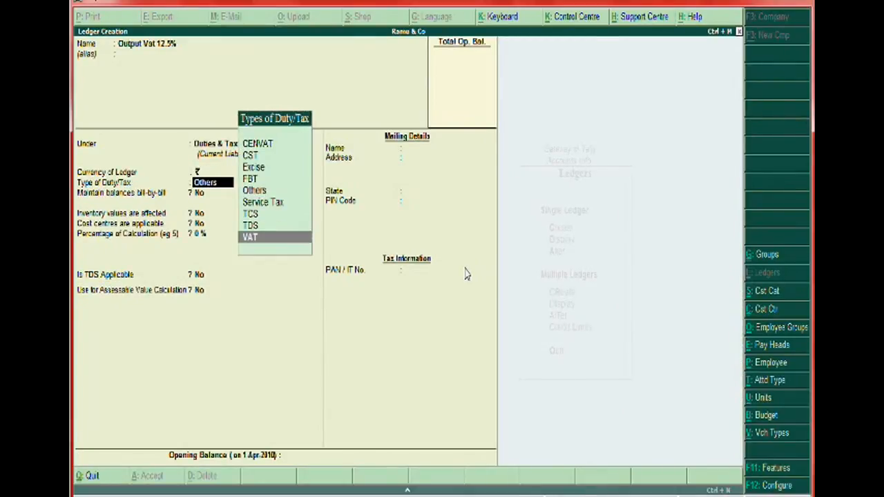
key("Return")
key("Down")
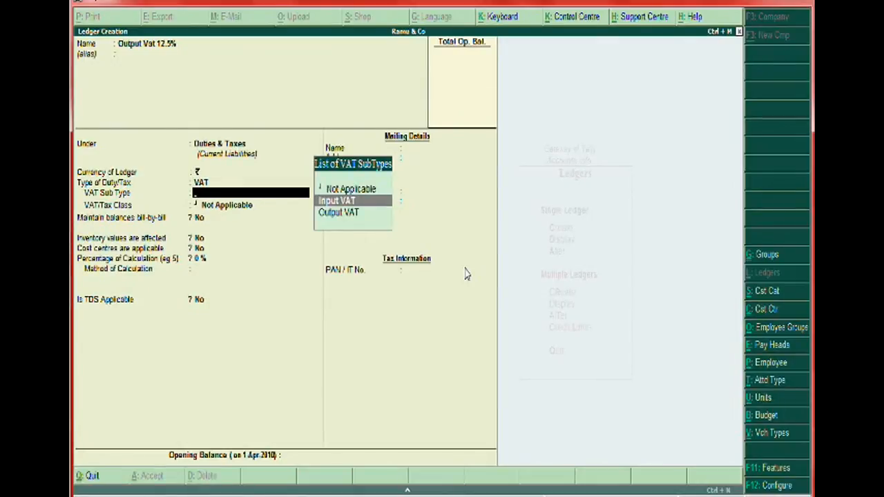
key("Down")
key("Return")
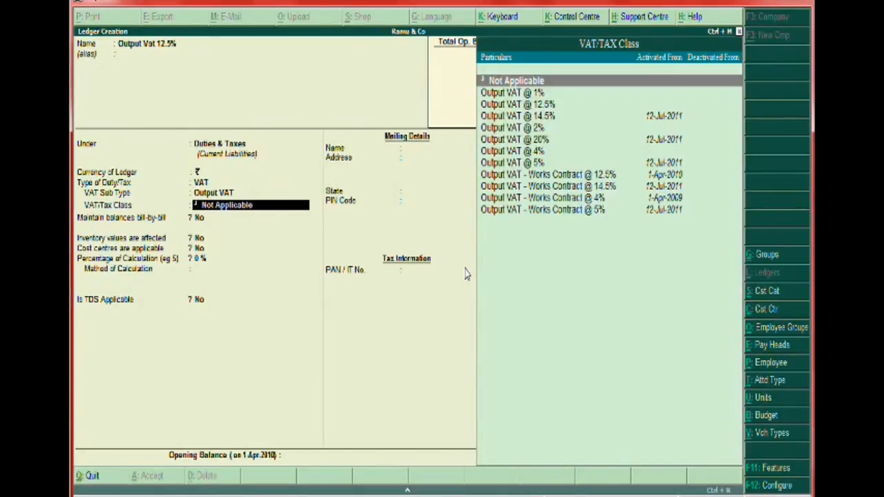
Step: Assign the VAT/Tax class Output VAT @ 12.5%, accept the remaining defaults, save the ledger and leave ledger creation
key("Down")
key("Down")
key("Return")
key("Return")
key("Return")
key("Return")
key("Return")
key("Return")
key("Return")
key("Return")
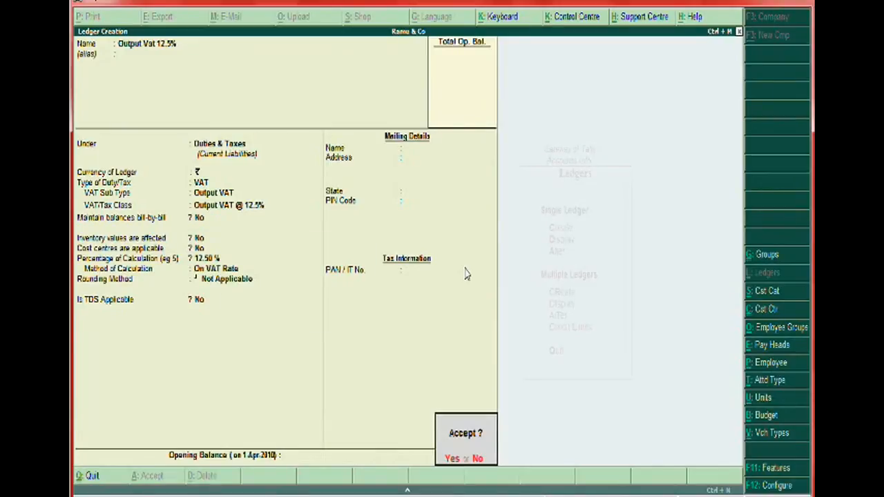
key("Return")
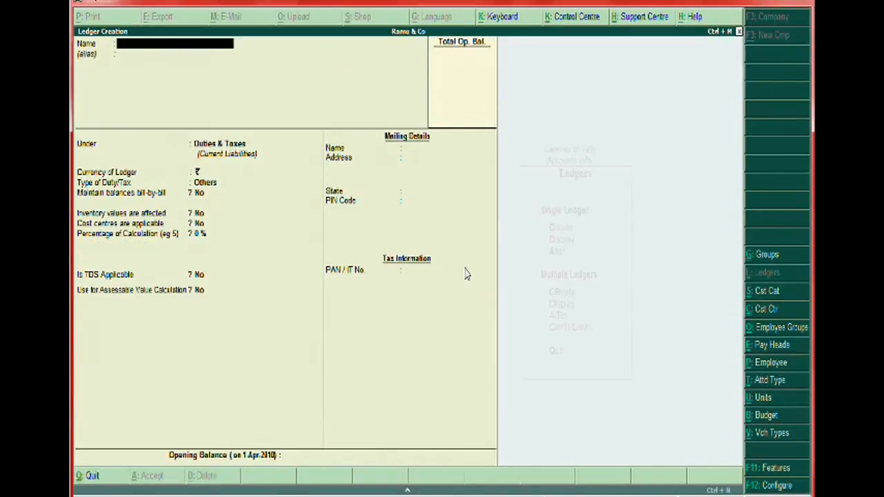
key("Escape")
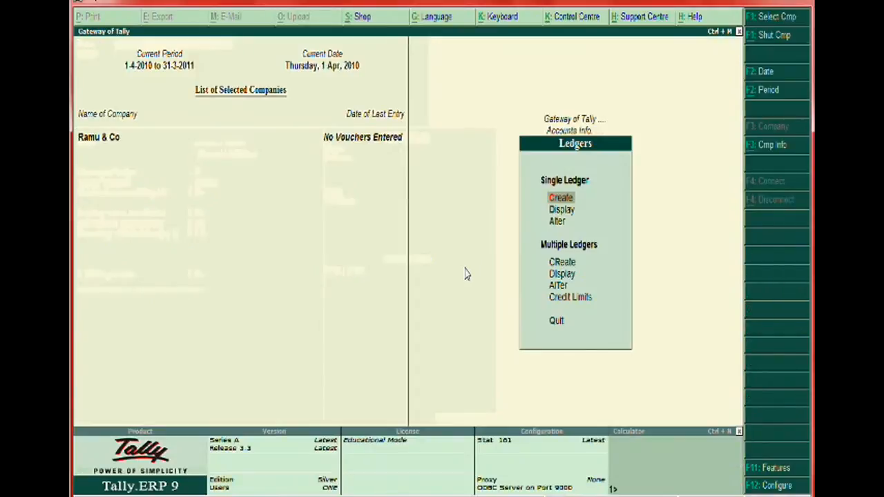
key("Escape")
Step: Switch to the sales invoice PDF and examine the buyer, items, quantities, rates, output VAT and total
key("alt+Tab")
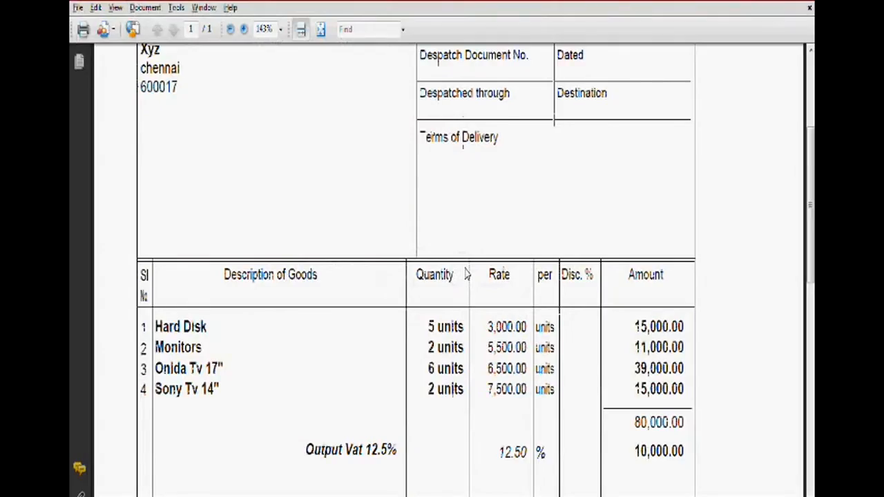
scroll(465, 274, "down", 5)
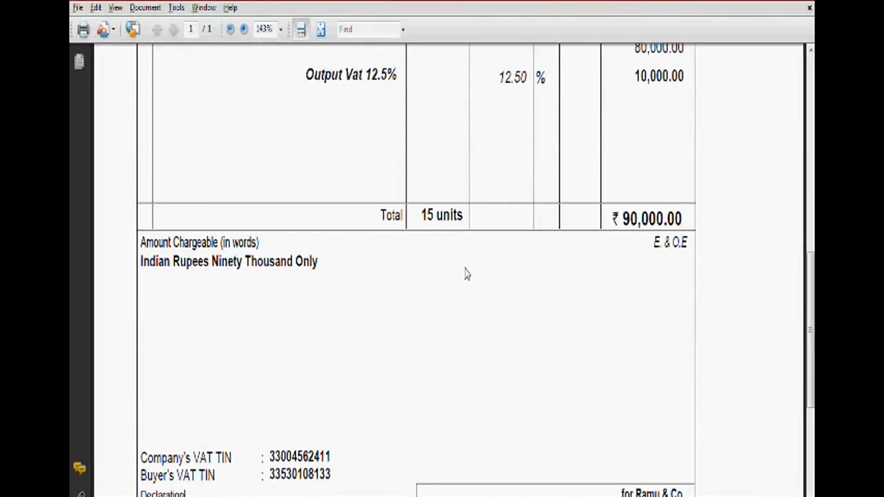
scroll(466, 274, "down", 3)
scroll(465, 274, "up", 2)
scroll(465, 274, "up", 5)
scroll(454, 309, "up", 1)
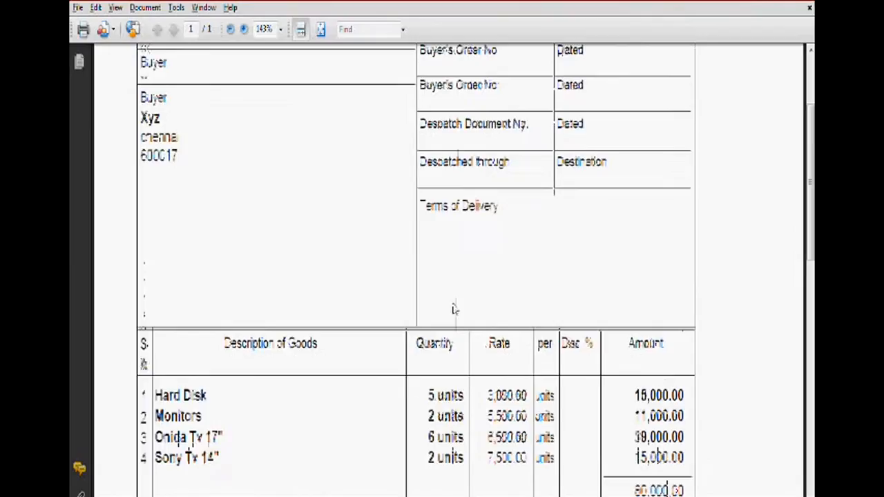
scroll(454, 309, "up", 1)
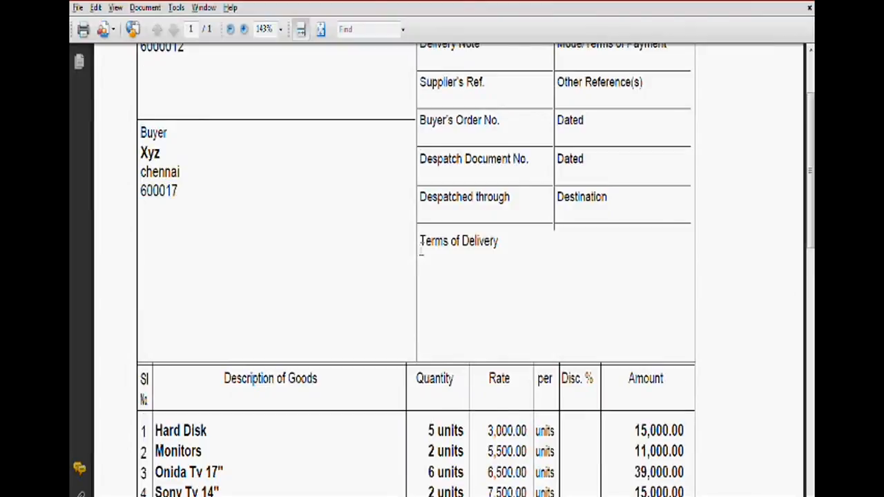
scroll(421, 252, "up", 3)
scroll(421, 253, "down", 3)
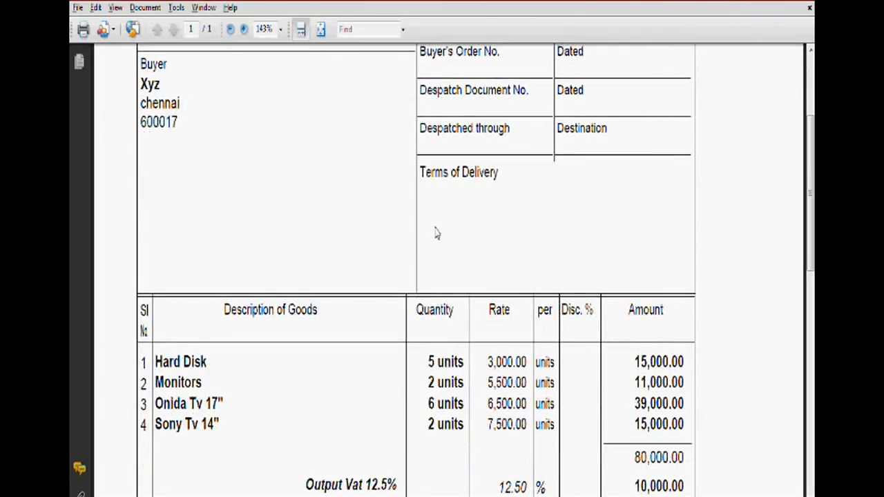
scroll(441, 229, "down", 1)
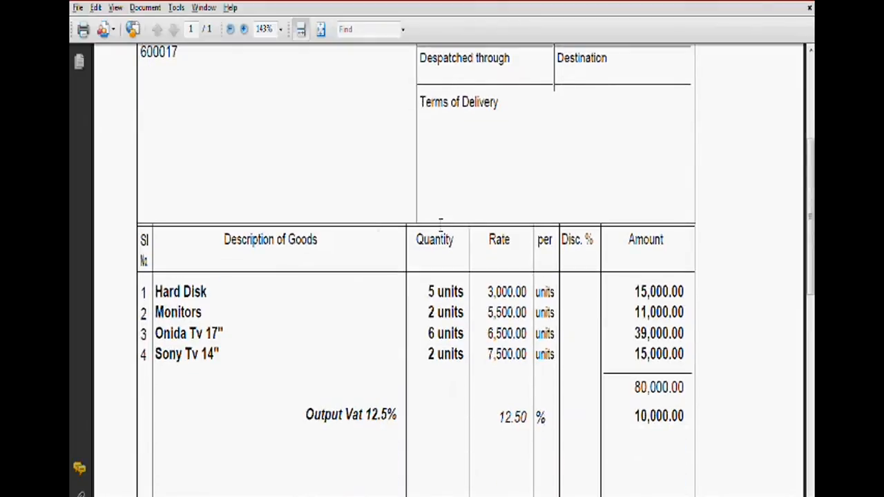
scroll(440, 224, "up", 2)
scroll(444, 232, "down", 1)
scroll(444, 232, "down", 1)
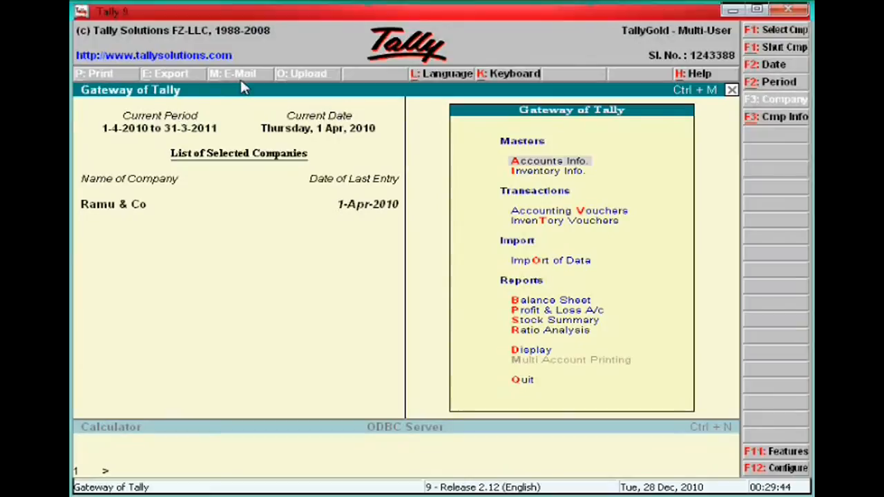
Step: Switch to Tally 9 and start a new Sales accounting voucher for Ramu & Co
key("Down")
key("Down")
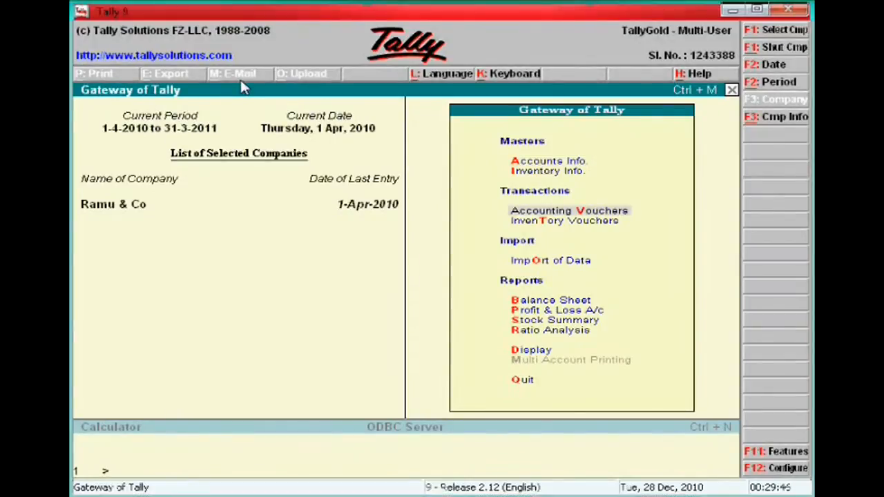
key("Return")
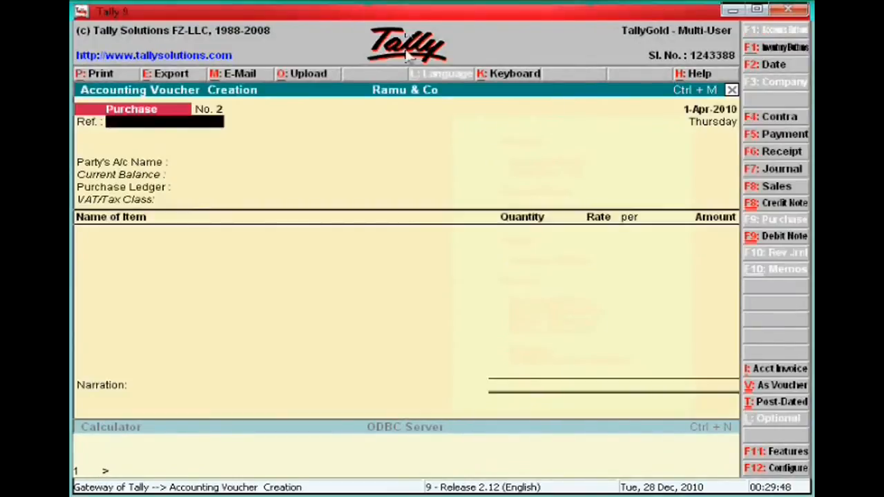
left_click(771, 193)
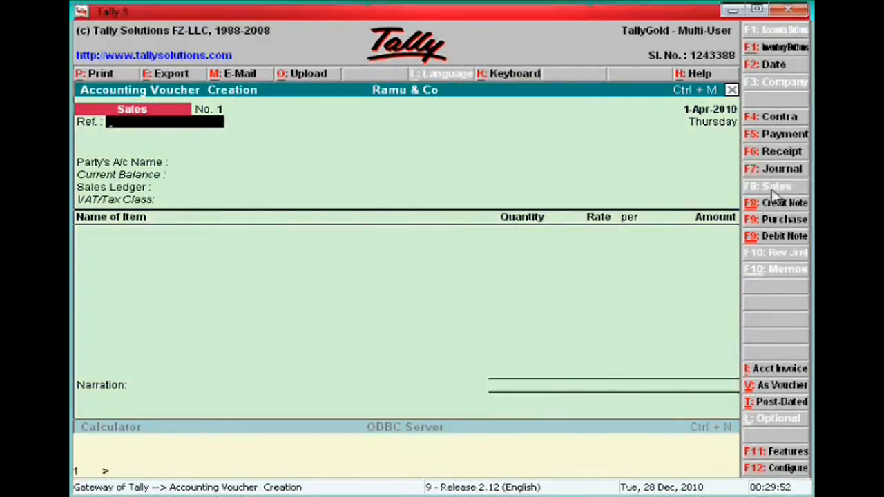
Step: Choose Xyz as the party account with default details, and Sales A/c 12.5% as the sales ledger with class Sales @ 12.5%
key("Return")
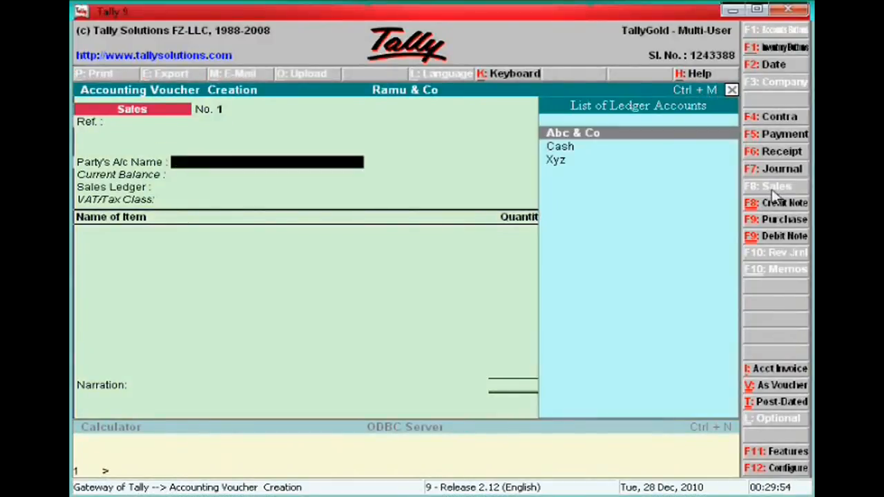
key("Down")
key("Down")
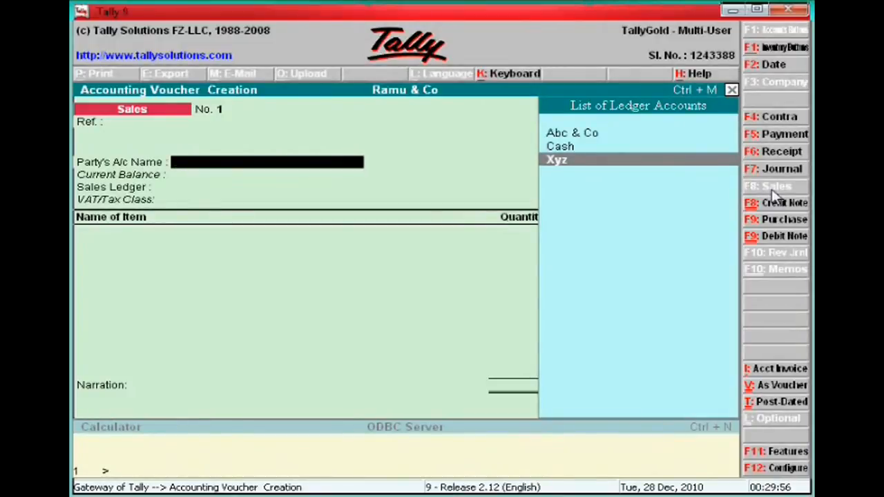
key("Return")
key("Return")
key("Return")
key("Return")
key("Return")
key("Return")
key("Return")
key("Return")
key("Return")
key("Return")
key("Return")
key("Return")
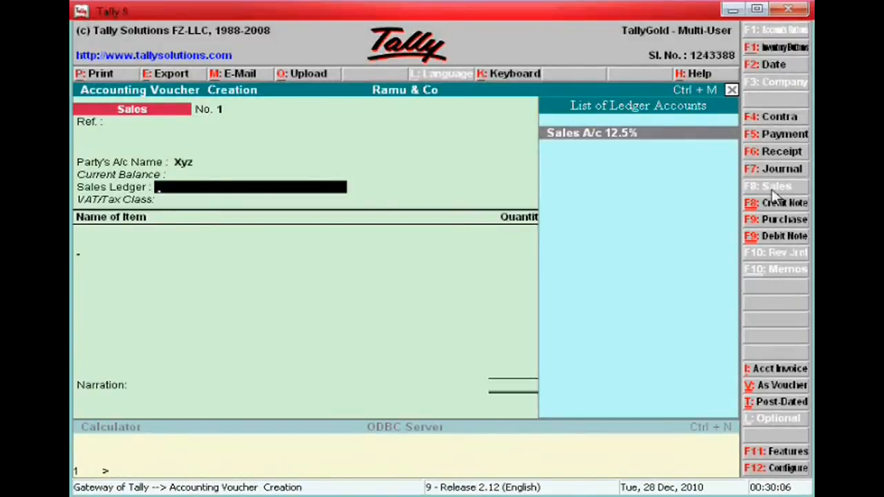
key("Return")
key("Return")
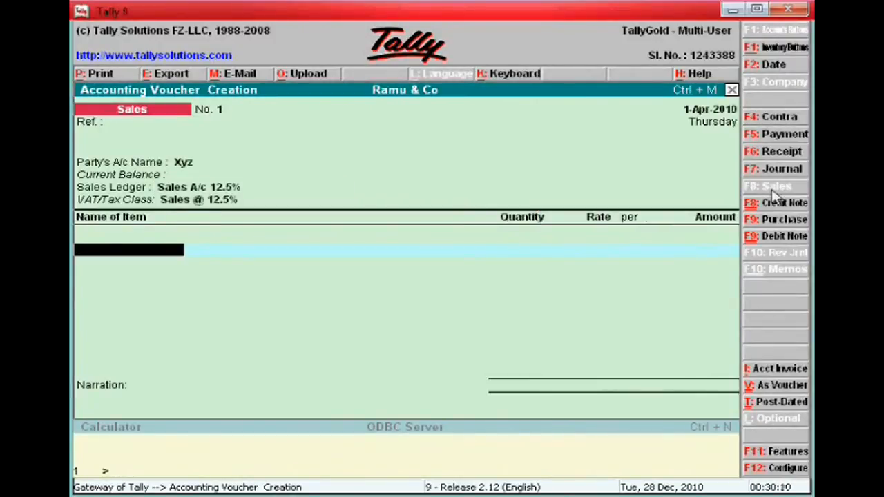
Step: Add Hard Disk as the first item of the sales voucher and allocate it from Show Room Godown
type("S")
key("Up")
key("Up")
key("Up")
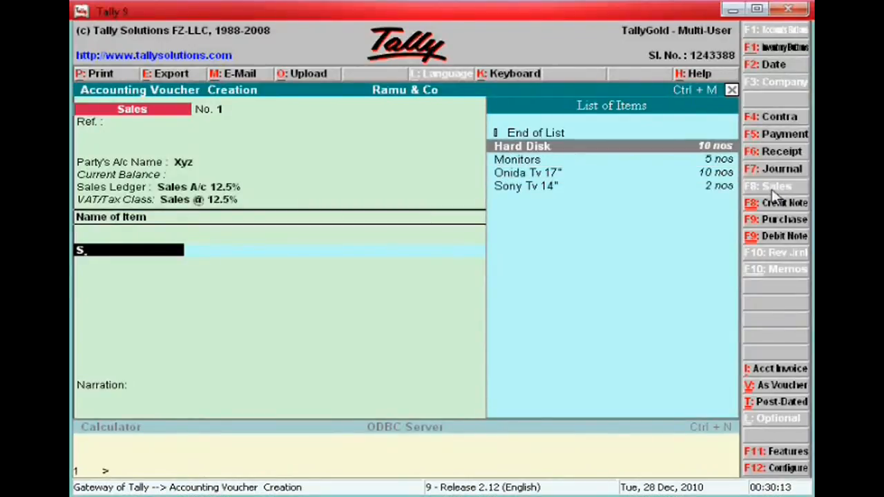
key("Return")
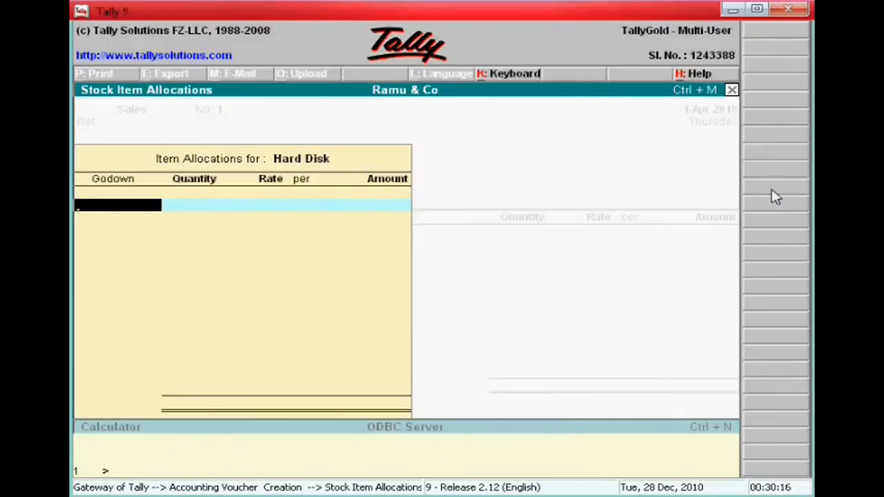
key("Down")
key("Return")
Step: Enter 5 nos at a rate of 3000 for Hard Disk and accept the item line
type("5")
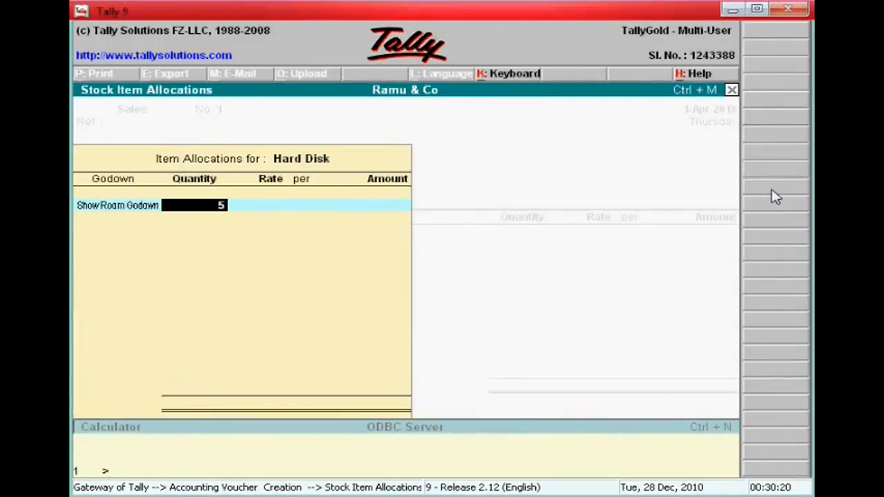
key("Return")
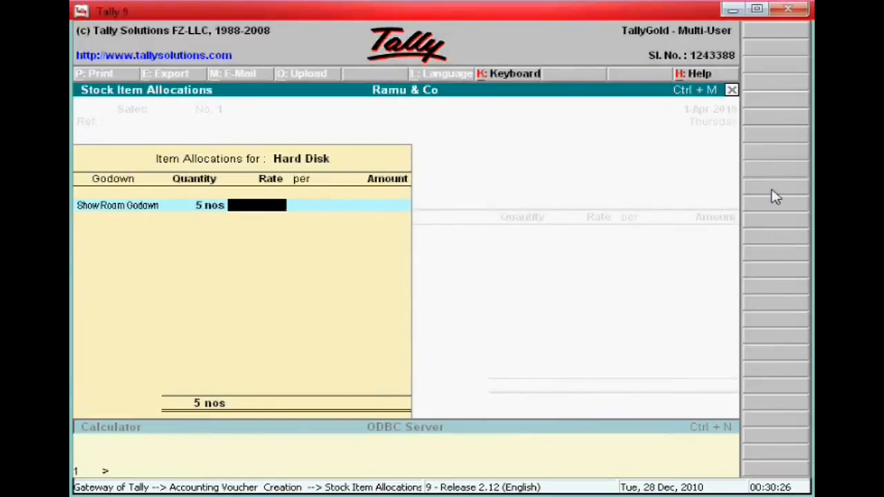
type("3000")
key("Return")
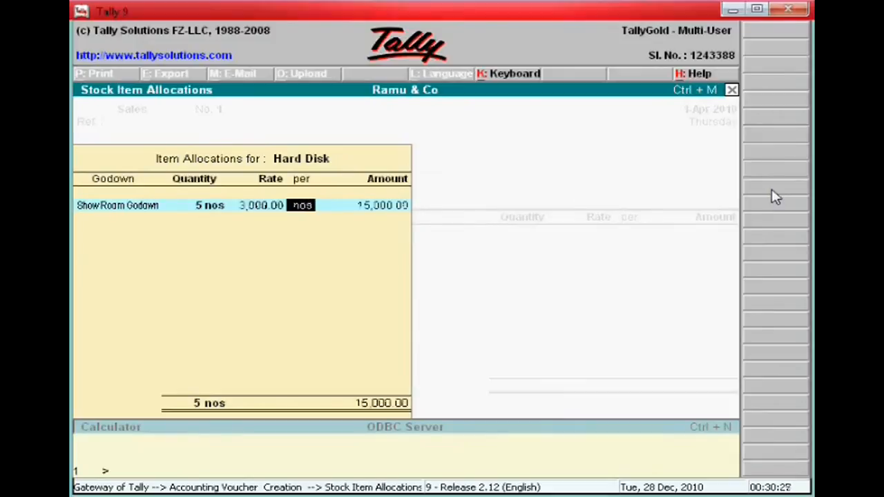
key("Return")
key("Return")
key("Return")
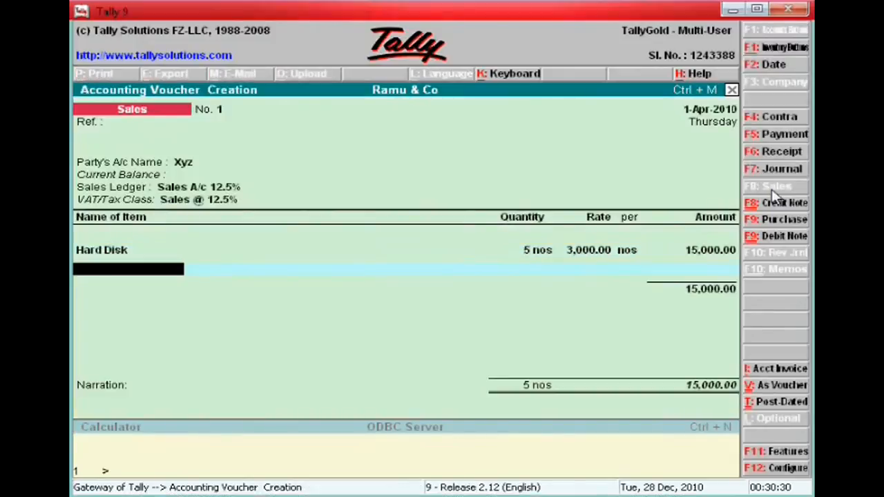
Step: Add Monitors as the second item of the sales voucher and allocate it from Storage Godown
type("S")
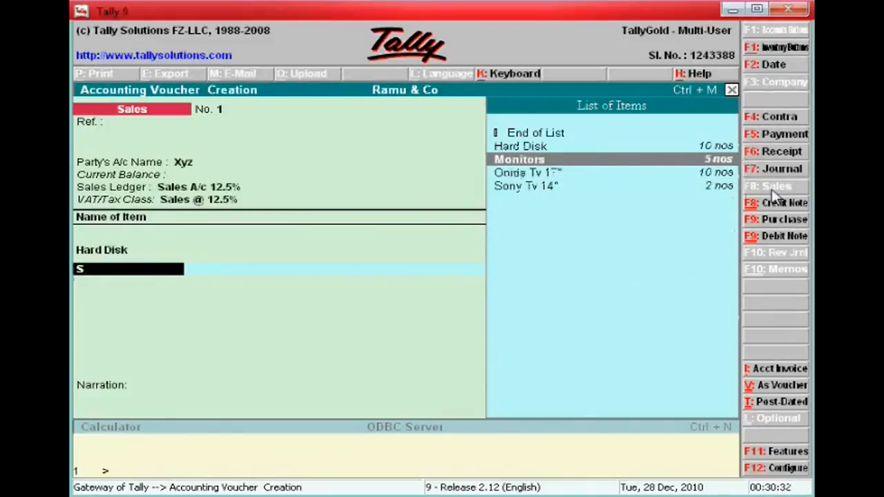
key("Return")
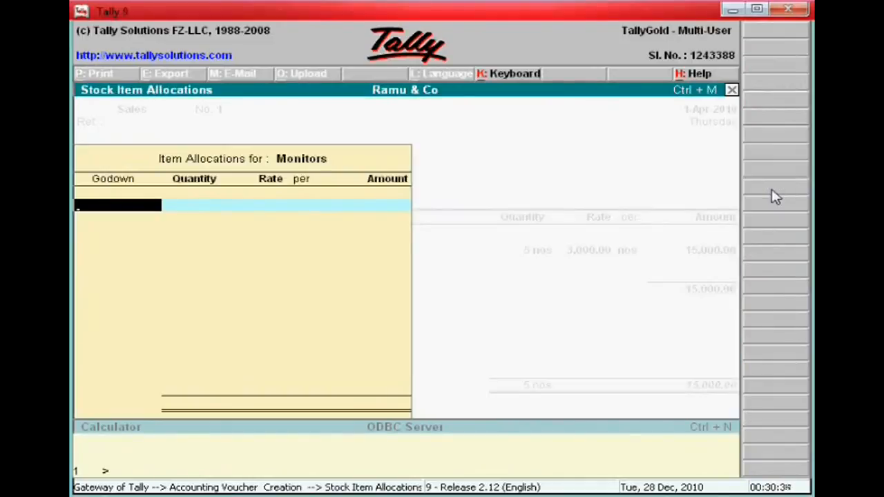
key("Down")
key("Down")
key("Down")
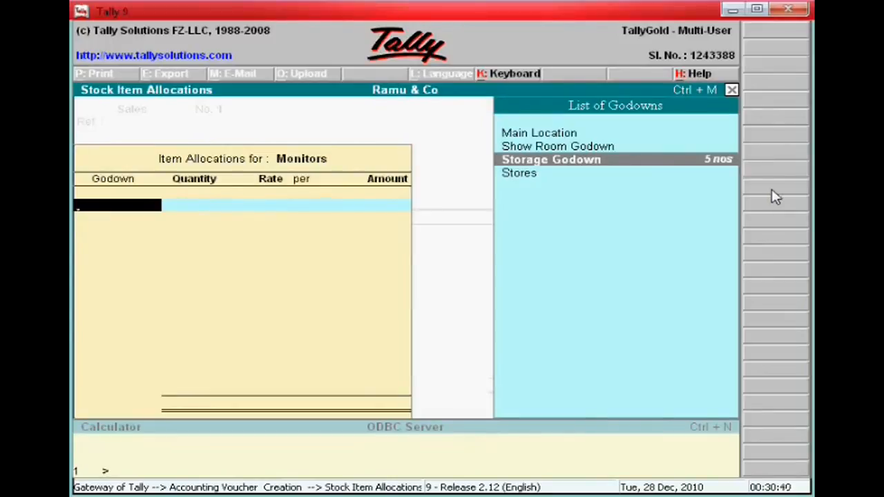
key("Return")
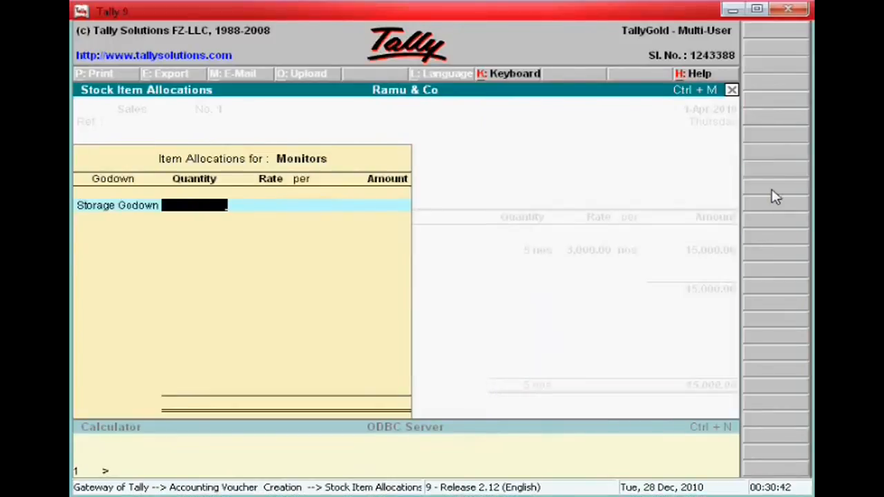
Step: Enter 2 nos at a rate of 5500 for Monitors and accept the item line
type("2")
key("Return")
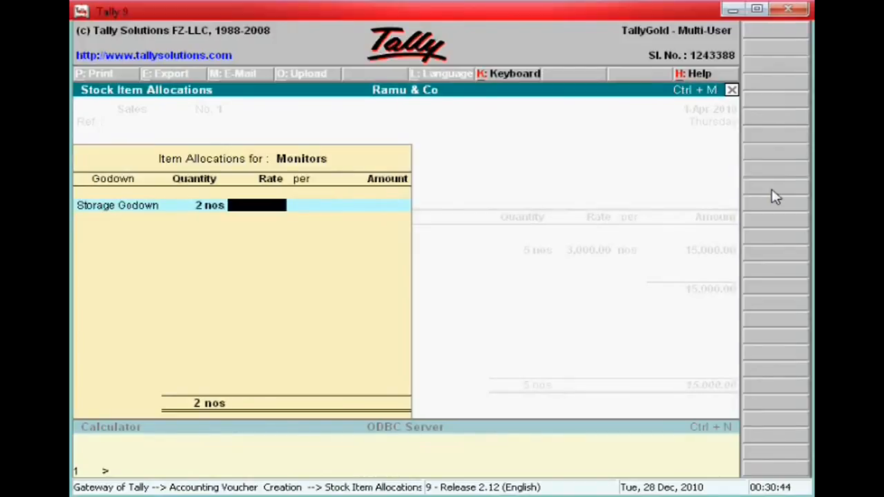
type("5500")
key("Return")
key("Return")
key("Return")
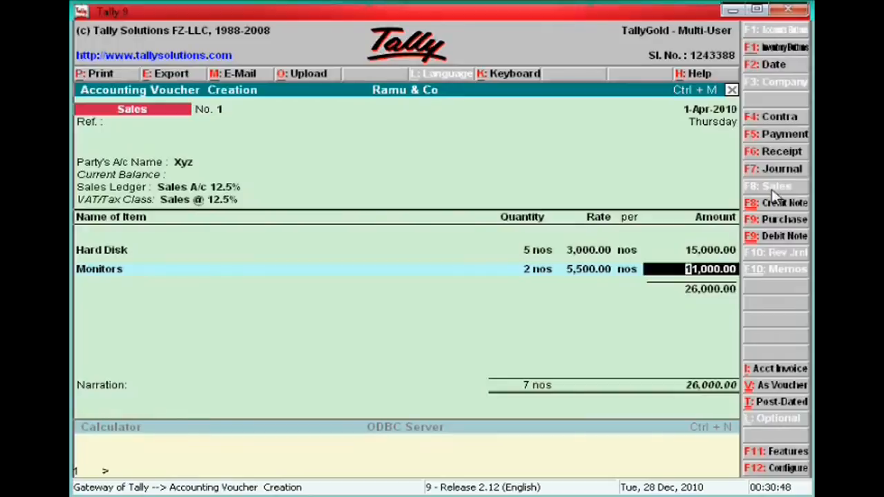
key("Return")
Step: Add Onida Tv 17" as the third item of the sales voucher and allocate it from Storage Godown
type("S")
key("Up")
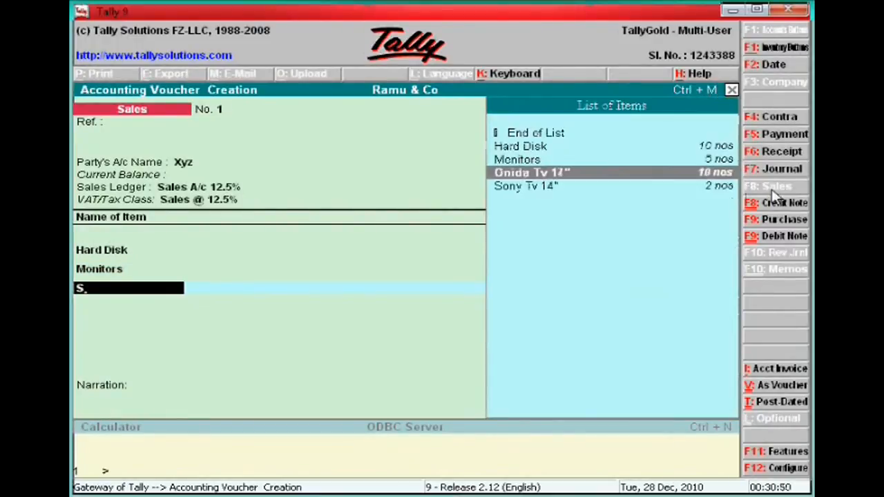
key("Return")
key("Return")
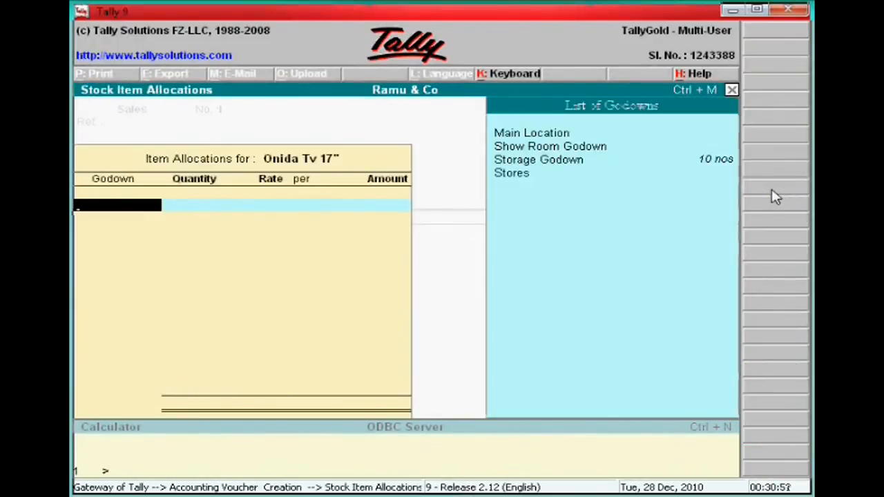
key("Down")
key("Down")
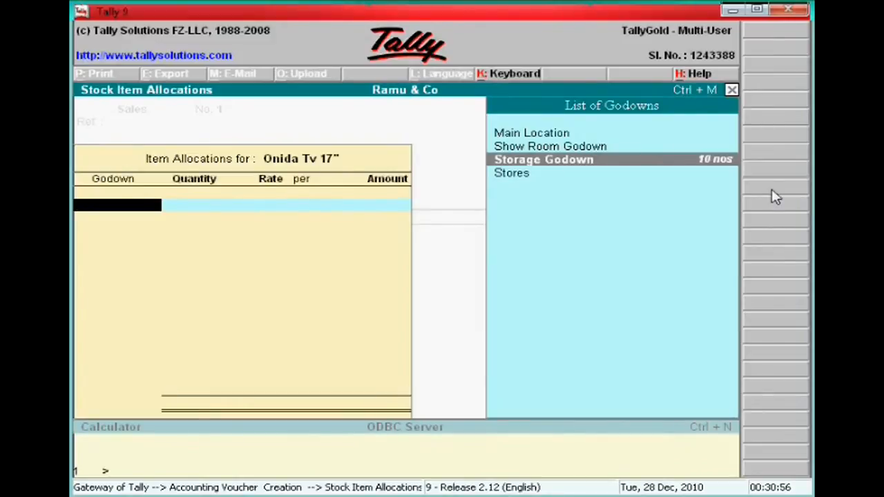
key("Return")
Step: Enter 6 nos at a rate of 6500 for Onida Tv 17" and accept the item line
type("6")
key("Return")
key("BackSpace")
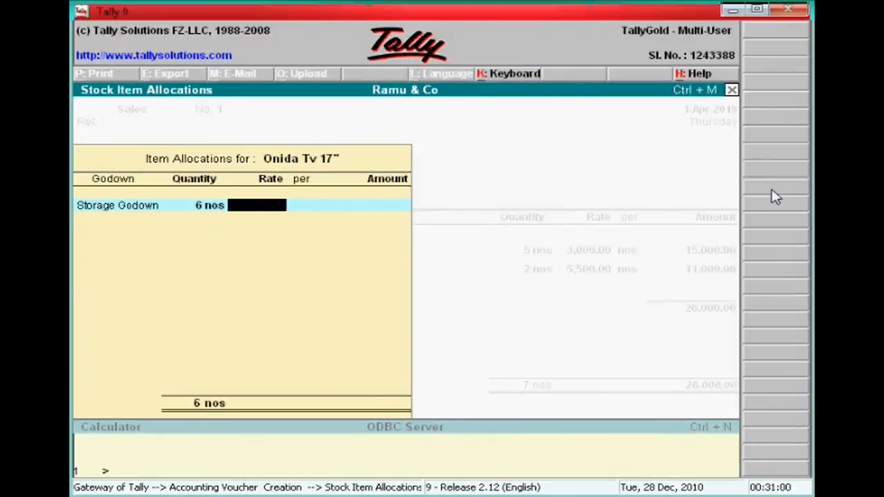
type("6500")
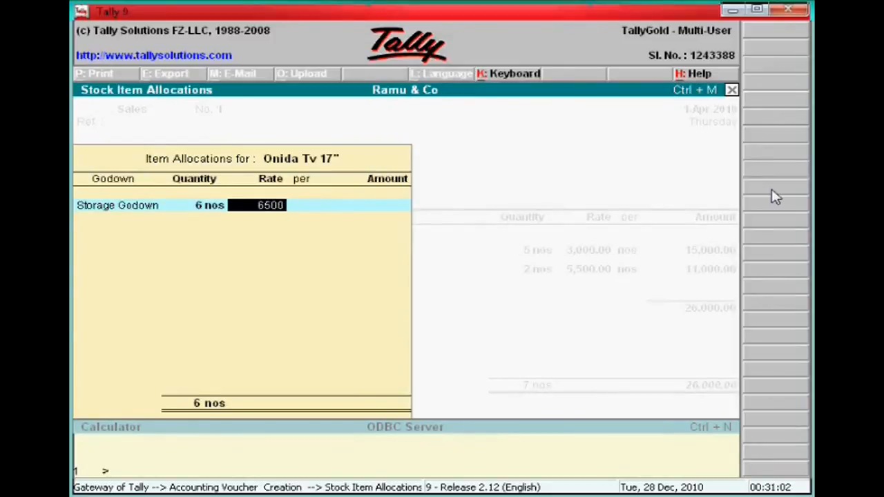
key("Return")
key("Return")
key("Return")
key("Return")
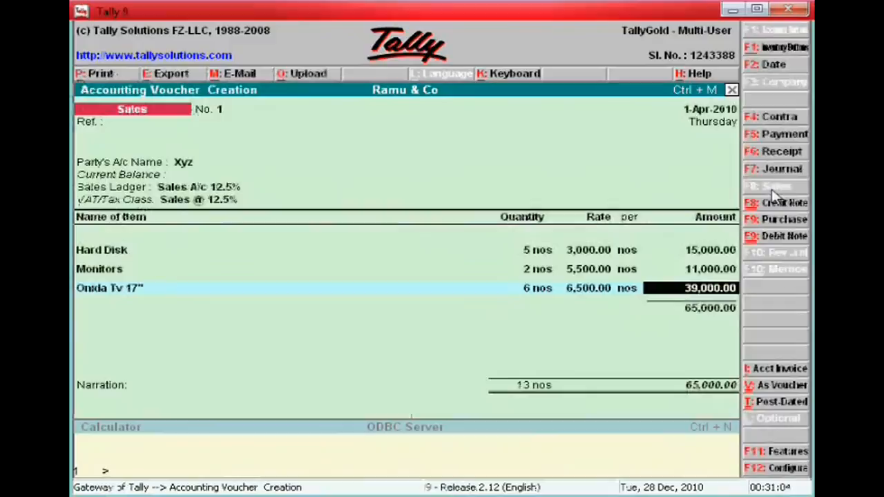
Step: Add Sony Tv 14" as the fourth item of the sales voucher and allocate it from Show Room Godown
type("So")
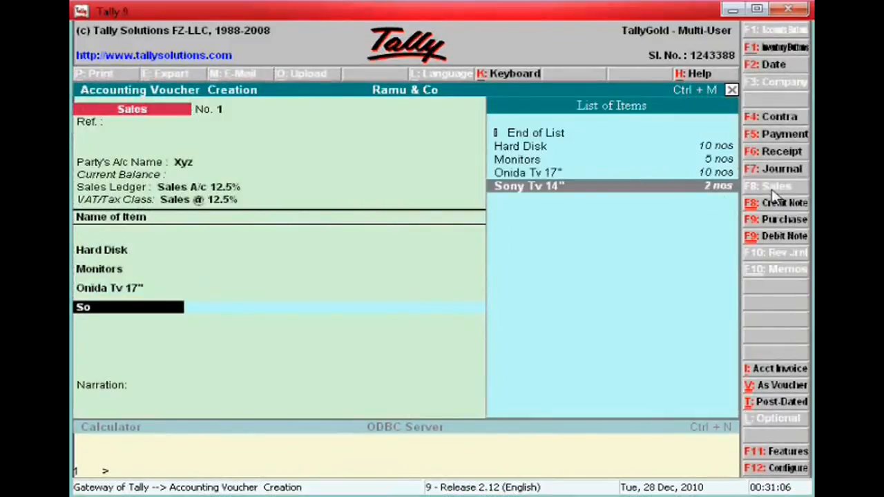
key("Return")
key("Down")
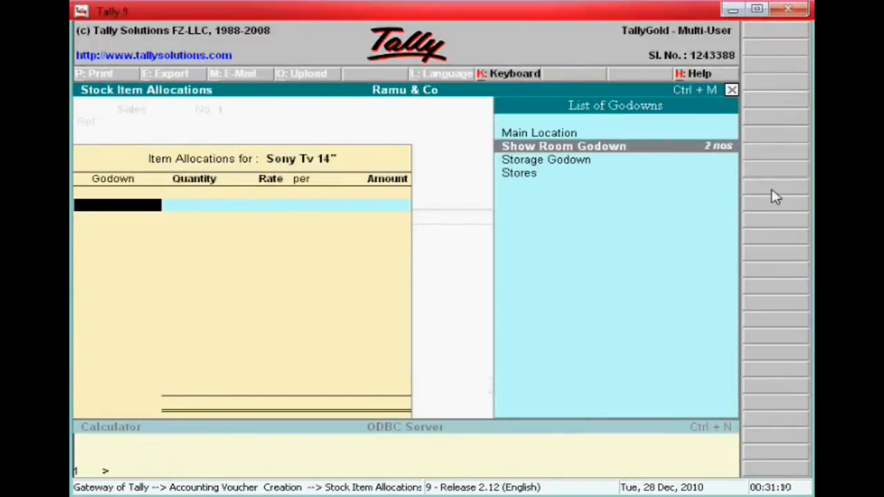
key("Return")
Step: Enter 2 nos at a rate of 7500 for Sony Tv 14" and accept the item line
type("2")
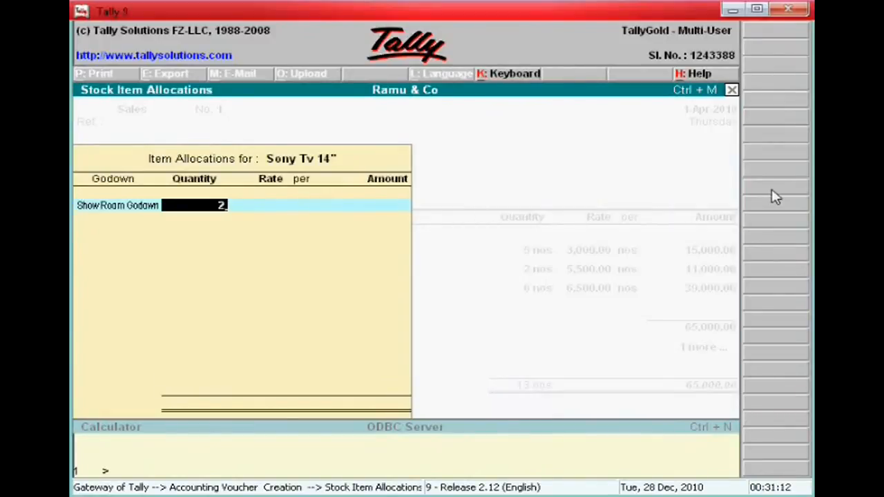
key("Return")
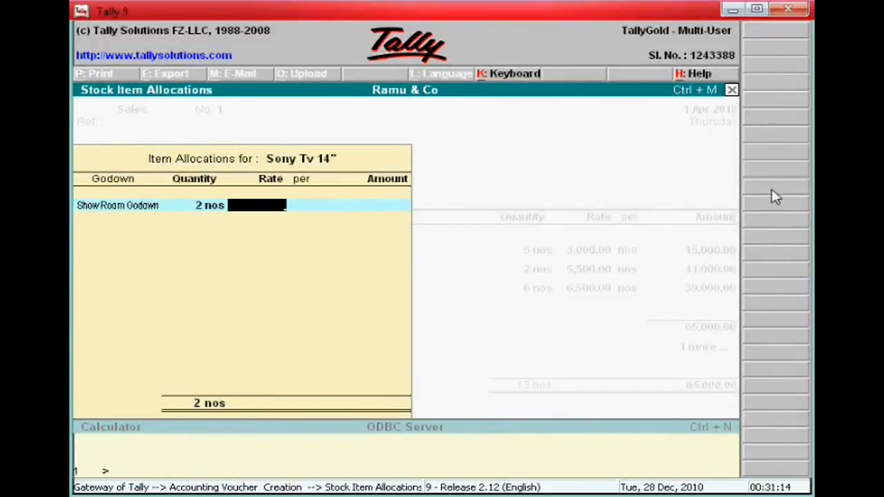
type("7500")
key("Return")
key("Return")
key("Return")
key("Return")
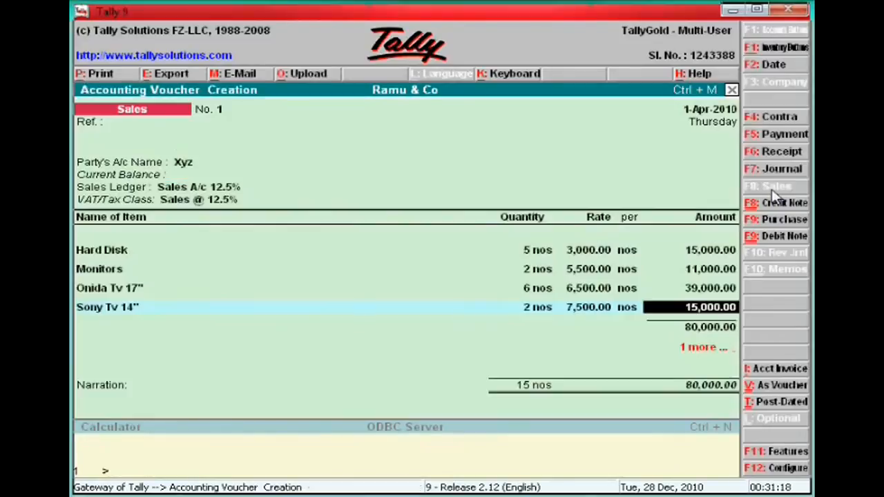
Step: End the item list of the sales voucher and add the Output Vat 12.5 % ledger below it
key("Return")
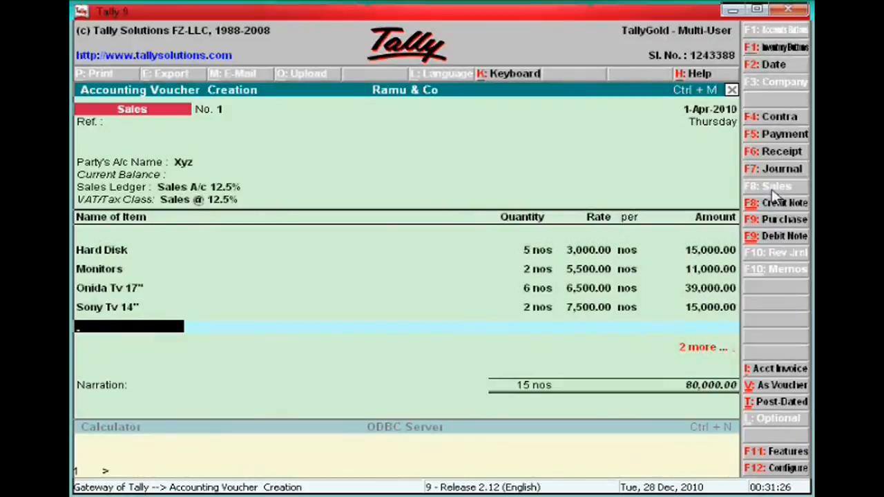
key("Return")
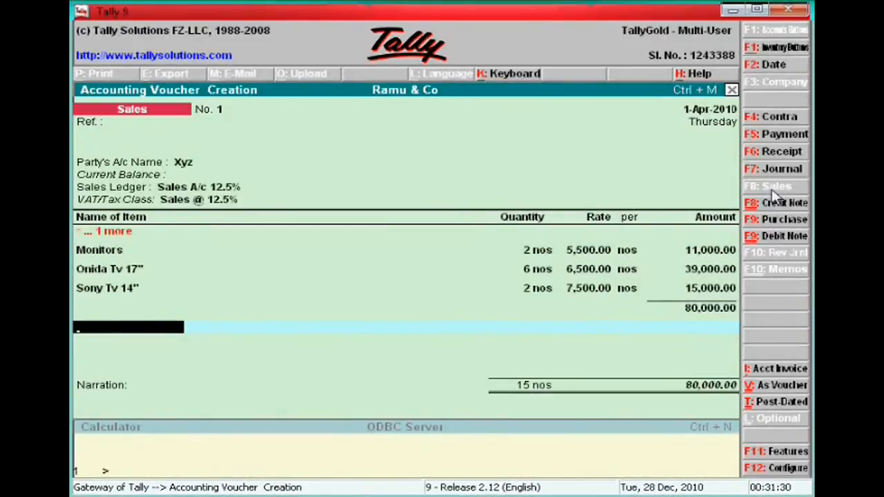
type("Ou")
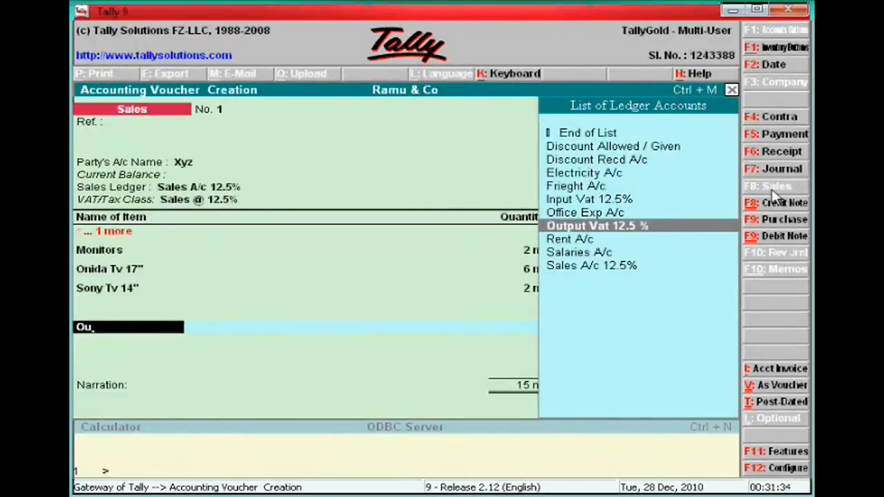
key("Return")
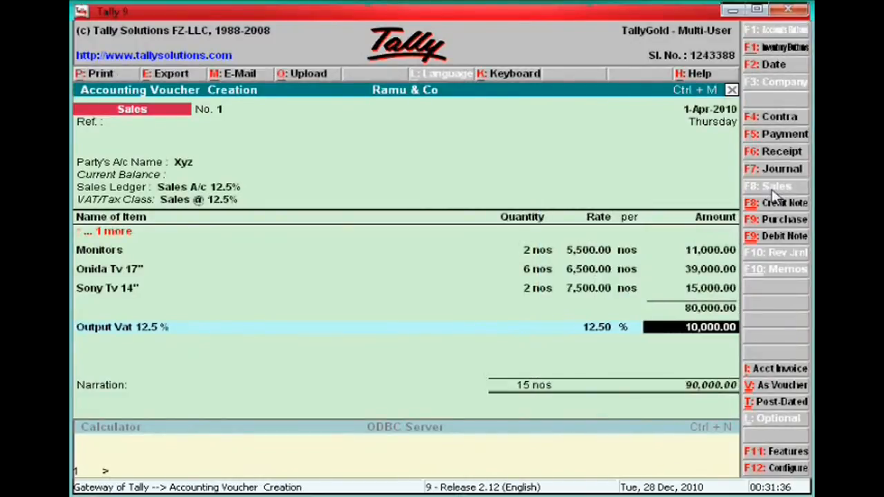
Step: Add the narration "sale of com spares and tvs" to the sales voucher and save it
key("Return")
key("Return")
key("Return")
key("Return")
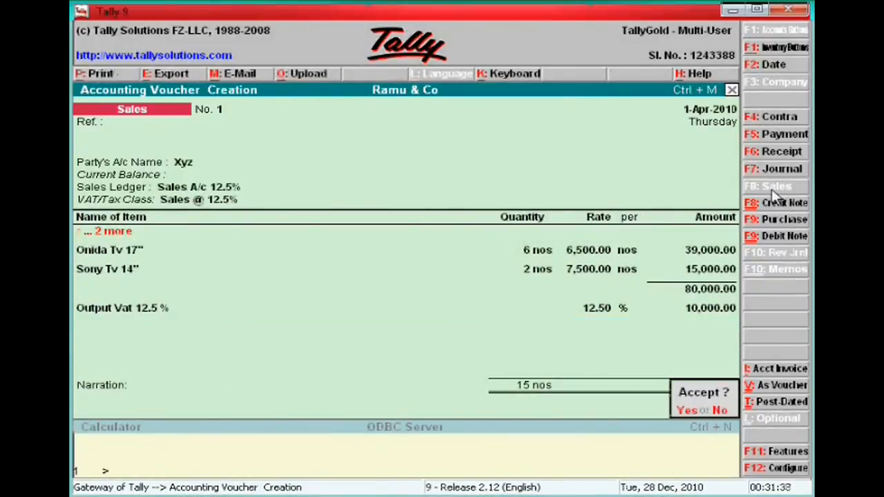
key("n")
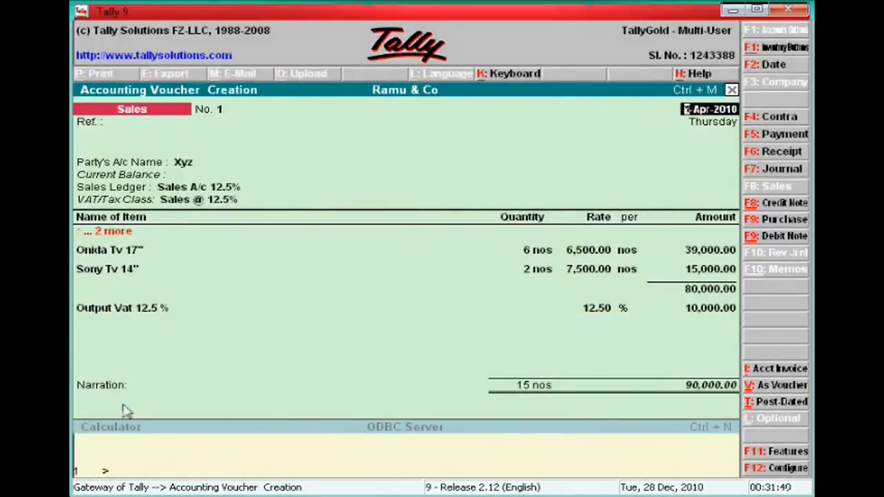
left_click(123, 409)
type("sale sof")
key("BackSpace")
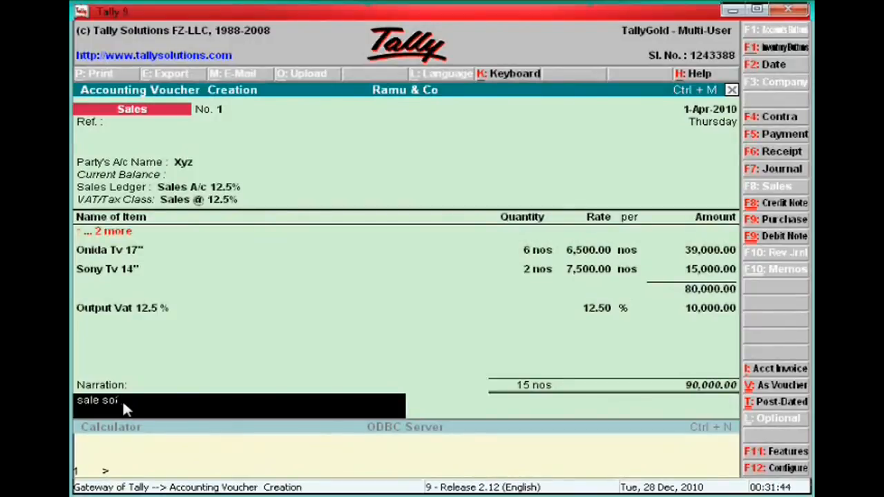
type("om")
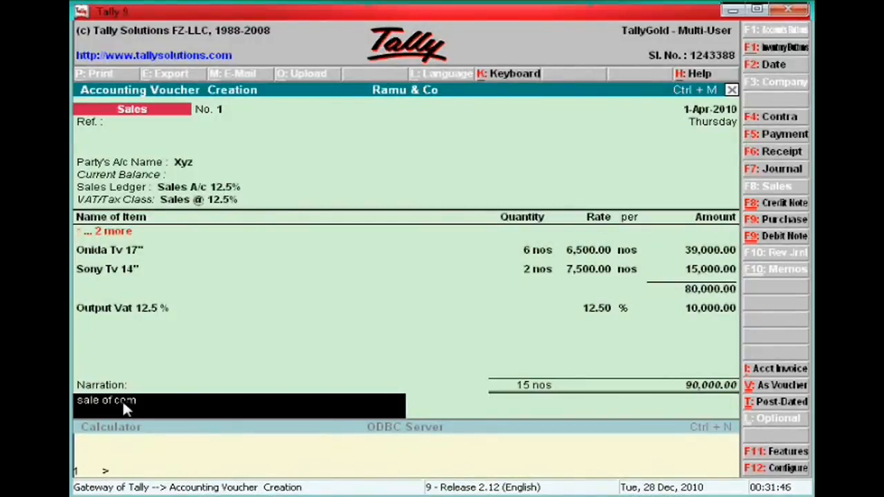
type("spares and tvs")
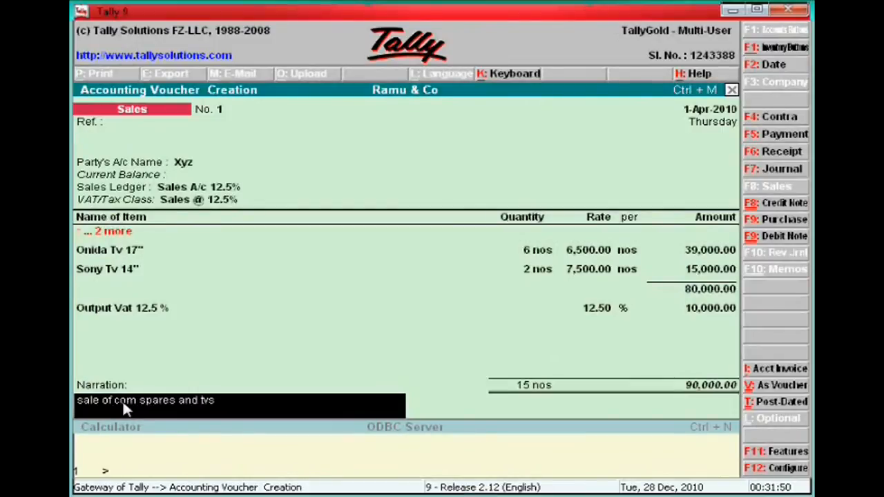
key("Return")
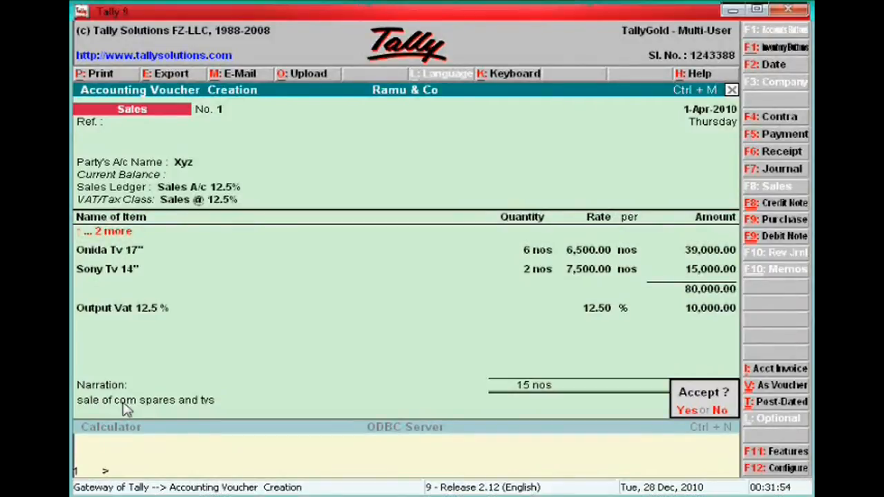
key("Return")
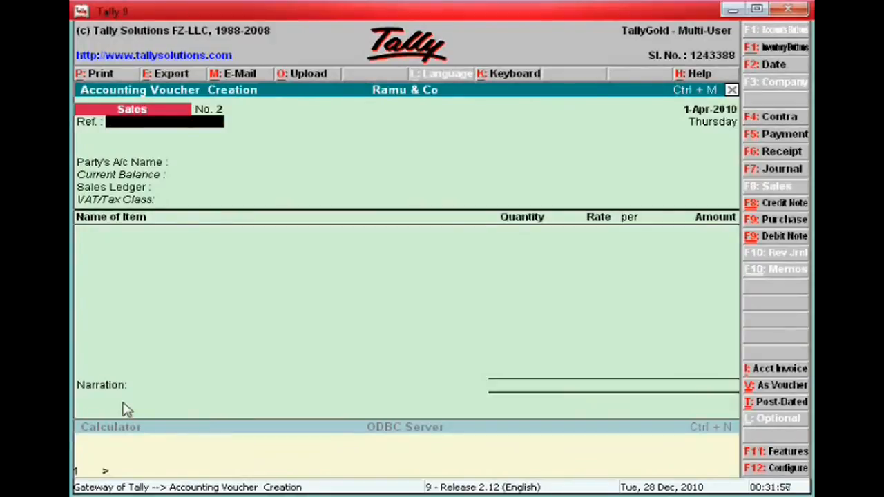
Step: Leave the blank sales voucher and switch to the payment workbook in Excel to examine the Proforma of Receipt cheque
key("Escape")
key("Return")
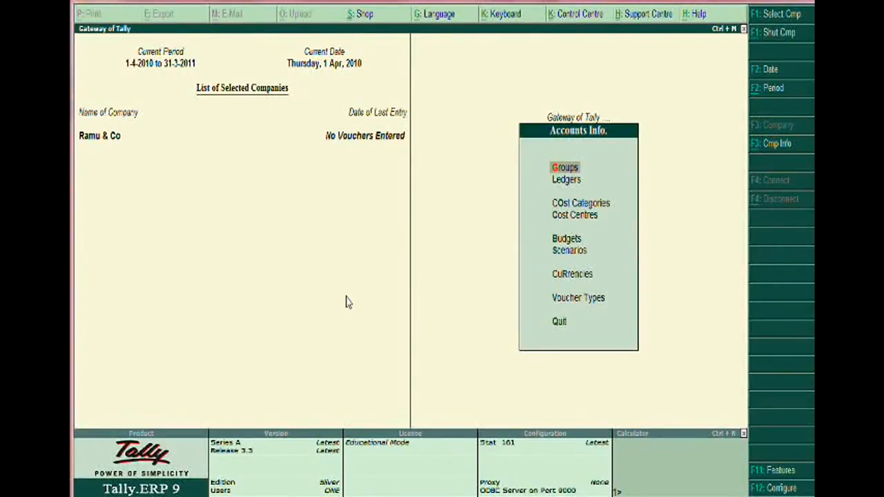
key("alt+Tab")
key("alt+Tab")
key("alt+Tab")
key("alt+Tab")
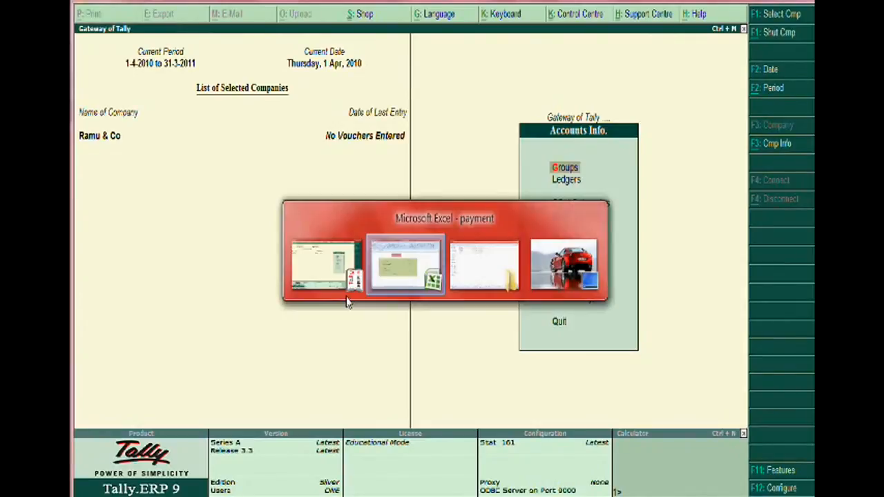
key("alt+Tab")
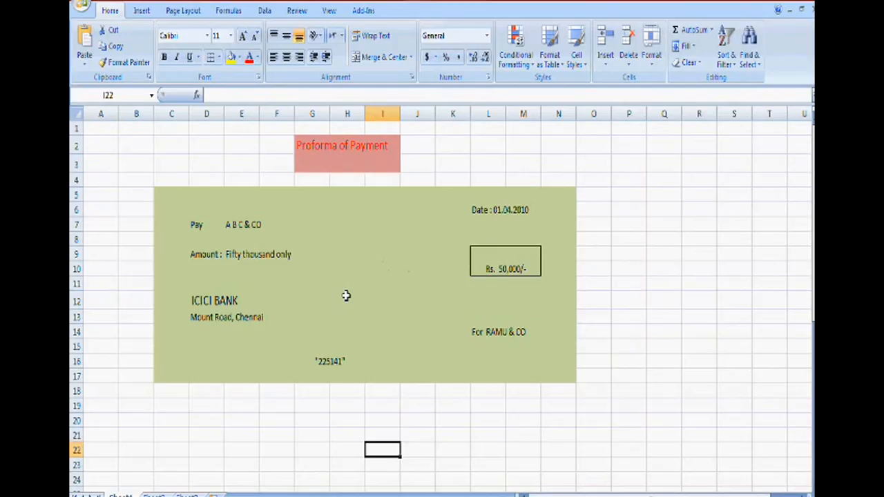
scroll(360, 285, "down", 9)
scroll(361, 283, "up", 4)
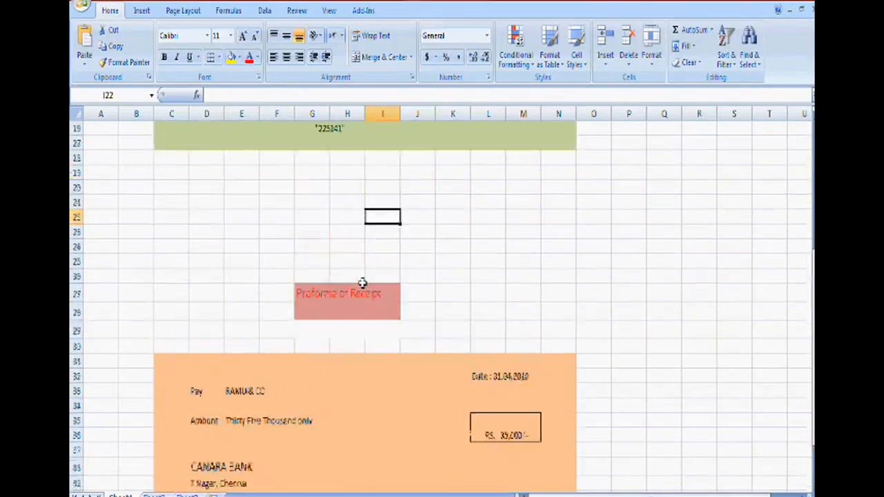
scroll(361, 283, "down", 2)
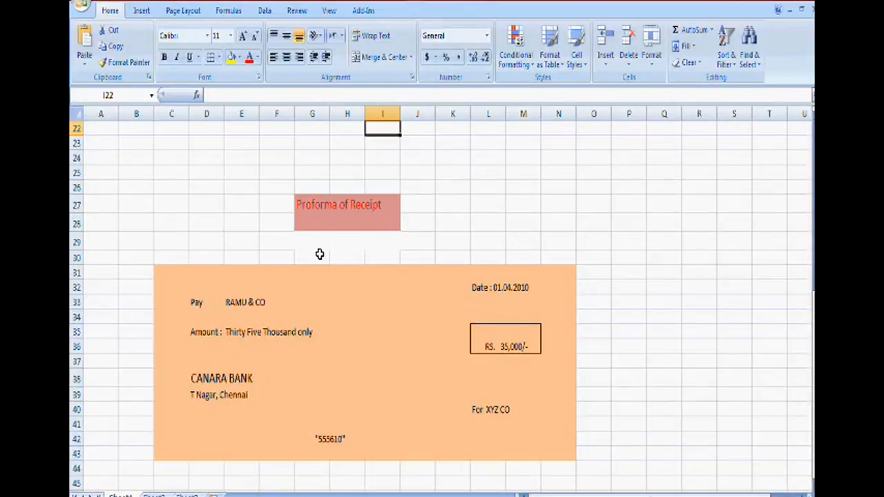
scroll(320, 255, "down", 1)
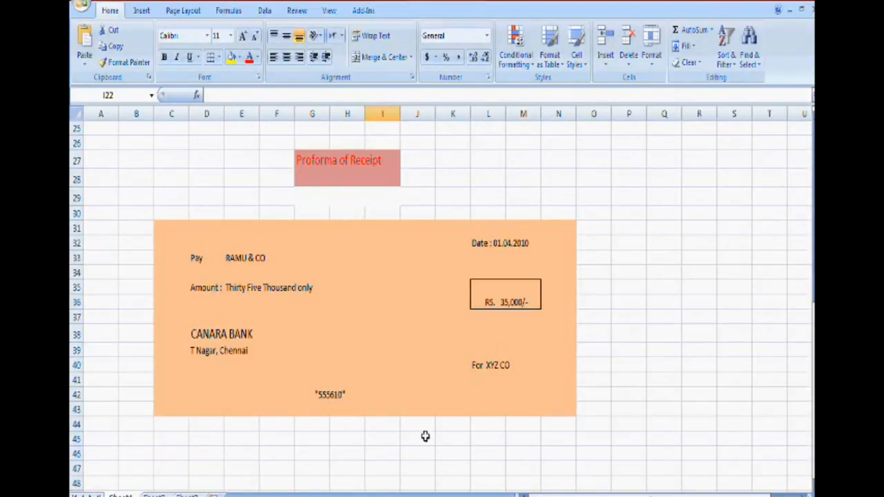
Step: Enter the debit line "icici bank a/c dr 35000" in cell I46 below the receipt cheque
left_click(366, 454)
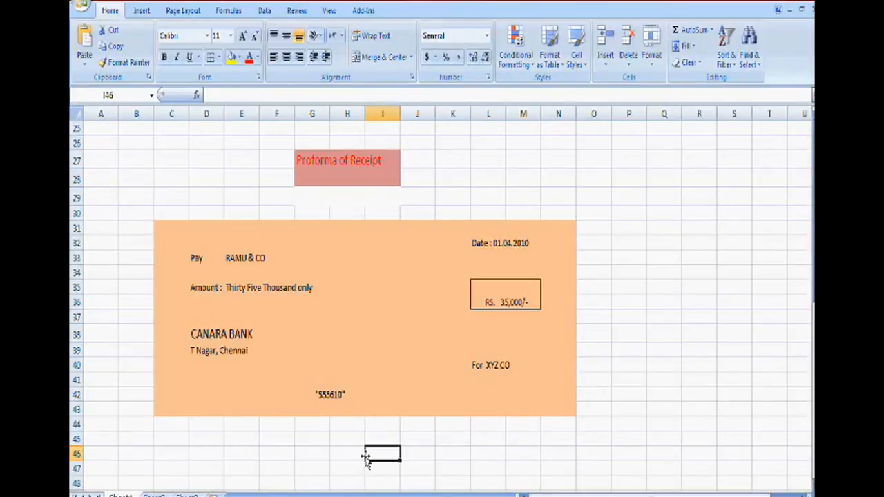
type("icici")
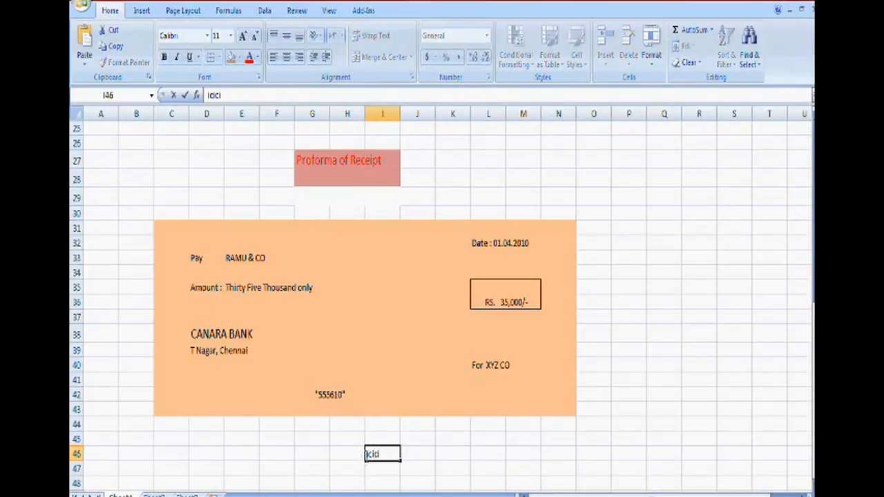
type(" bank a/c  ")
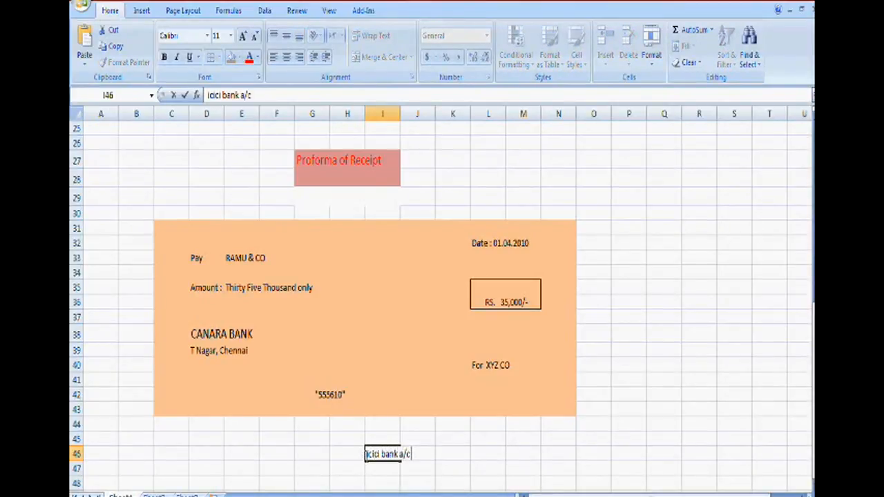
type("dr    35000")
key("Return")
key("Return")
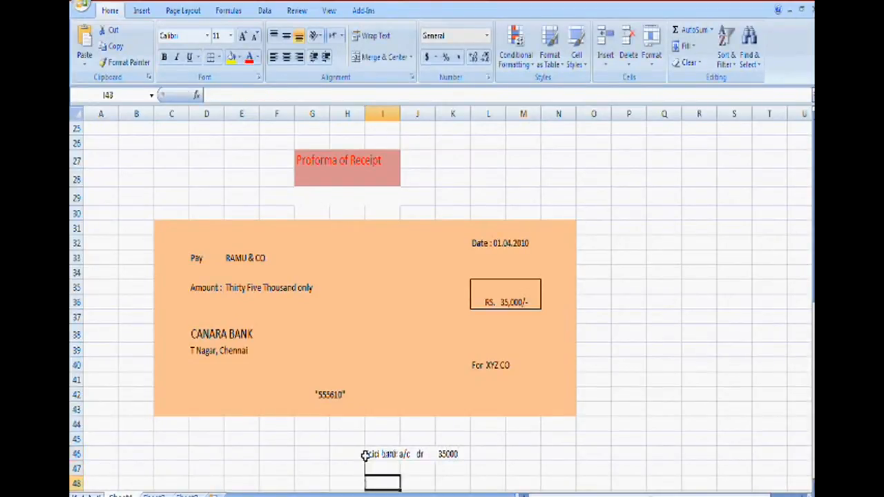
Step: Enter the credit line "to Xyz co cr 35000" in cell I48, with the amount spaced further out
type("to")
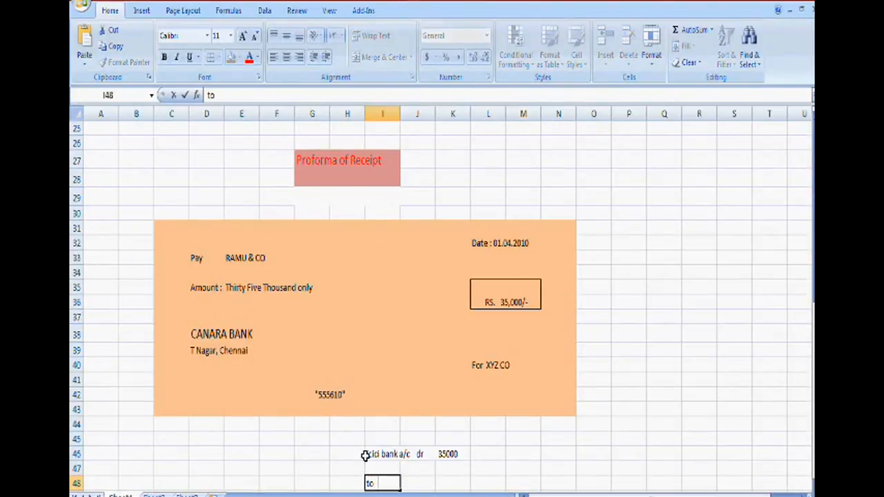
type("  Xyz co  cr            ")
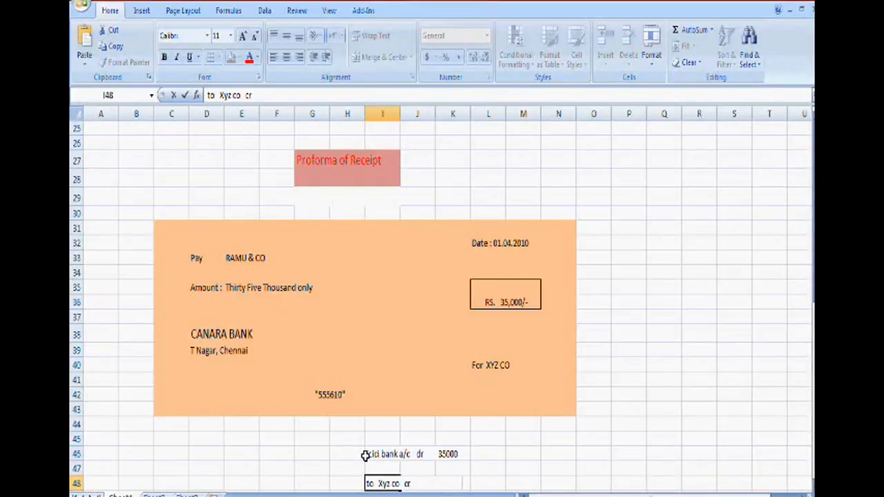
type("          350000")
key("BackSpace")
key("Return")
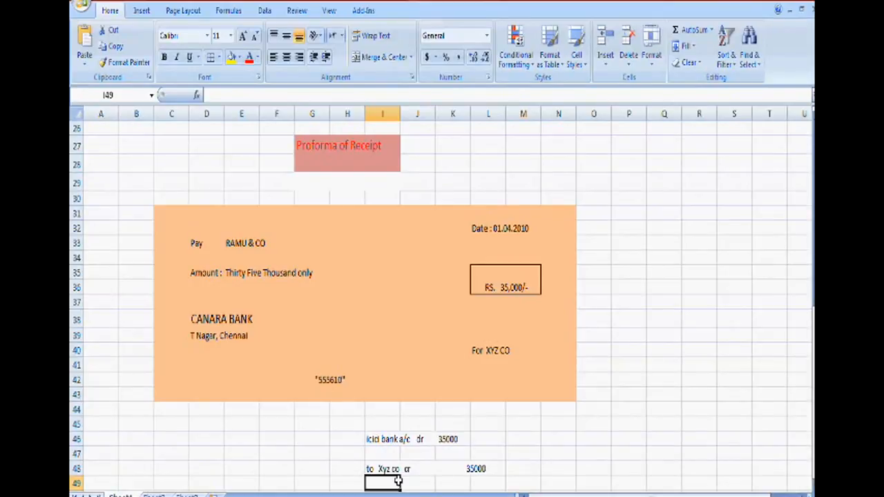
left_click(397, 439)
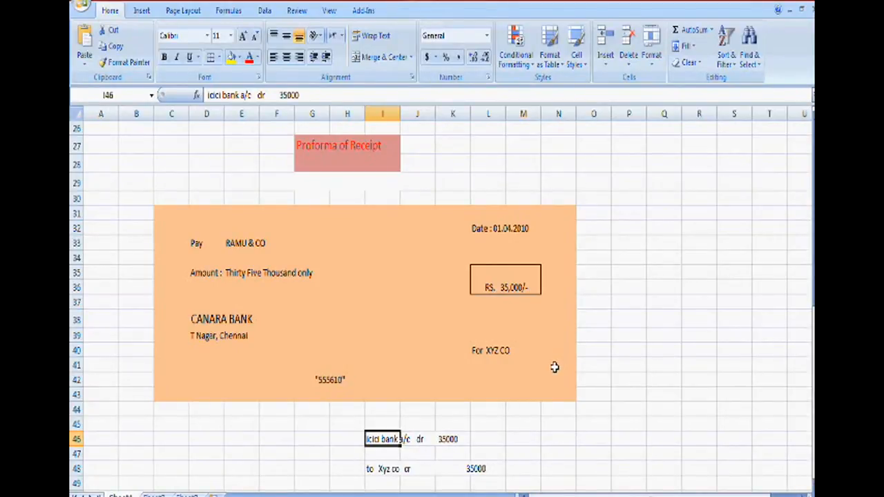
left_click(428, 421)
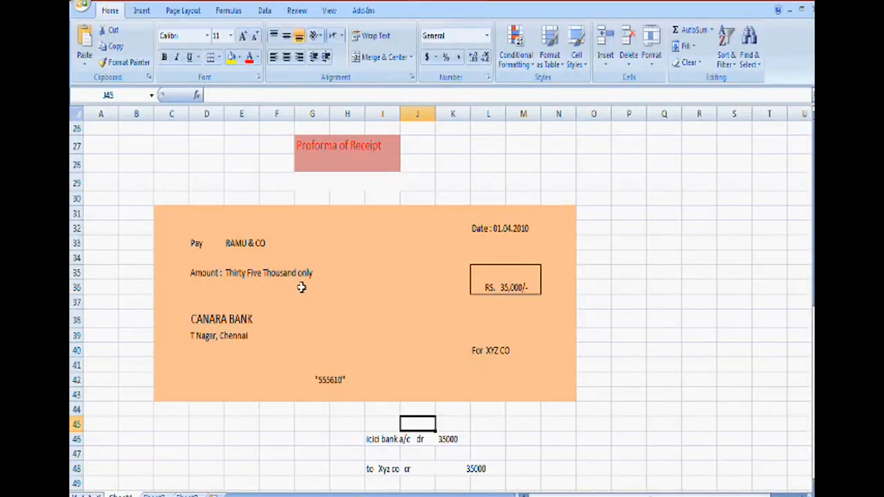
scroll(361, 254, "down", 1)
scroll(361, 254, "up", 1)
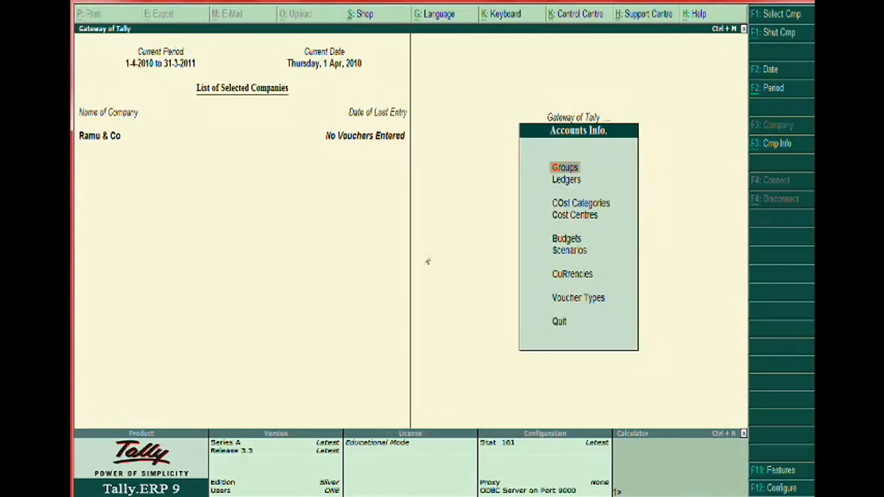
key("Escape")
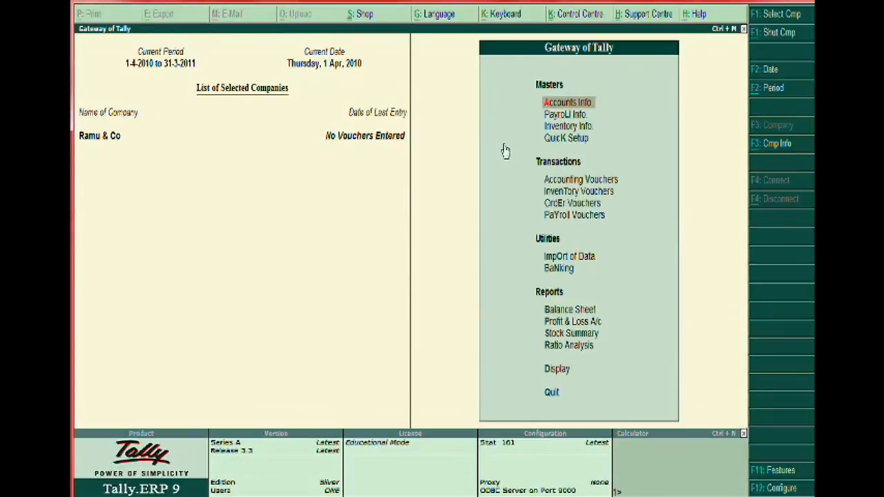
key("Down")
key("Down")
key("Down")
key("Down")
key("Down")
key("Up")
key("Up")
key("Up")
key("Up")
key("Up")
key("alt+Tab")
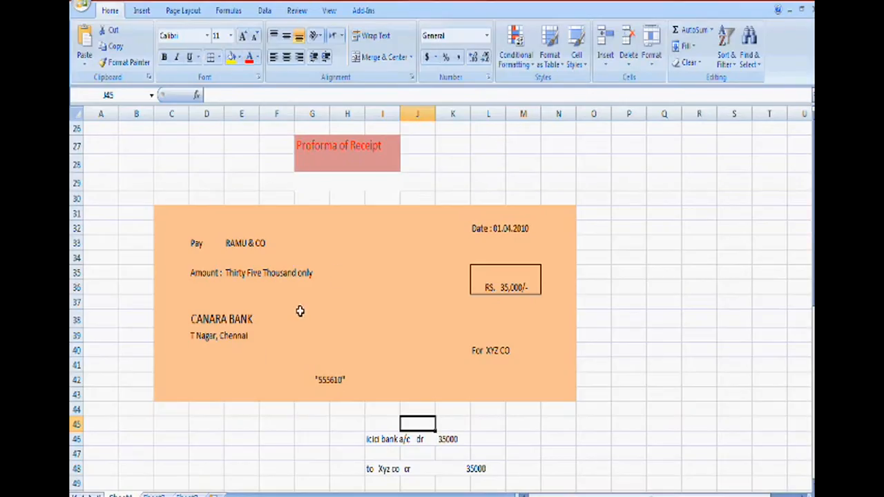
scroll(310, 311, "down", 2)
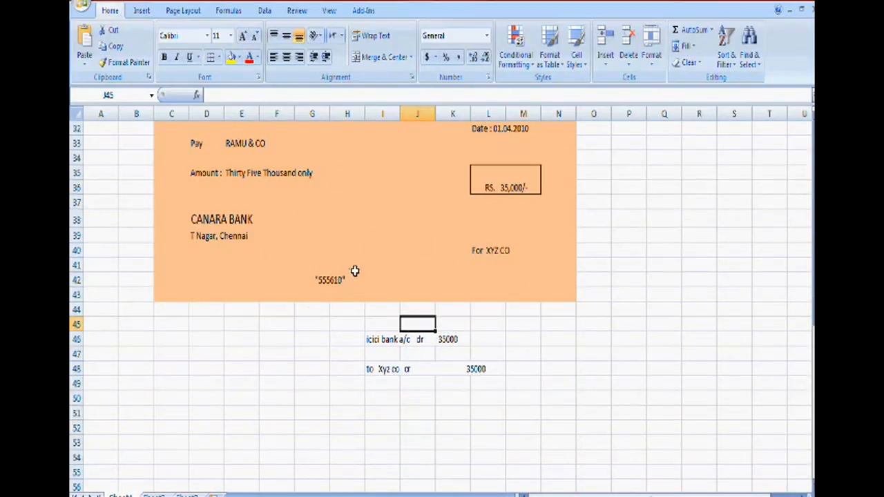
scroll(244, 313, "up", 2)
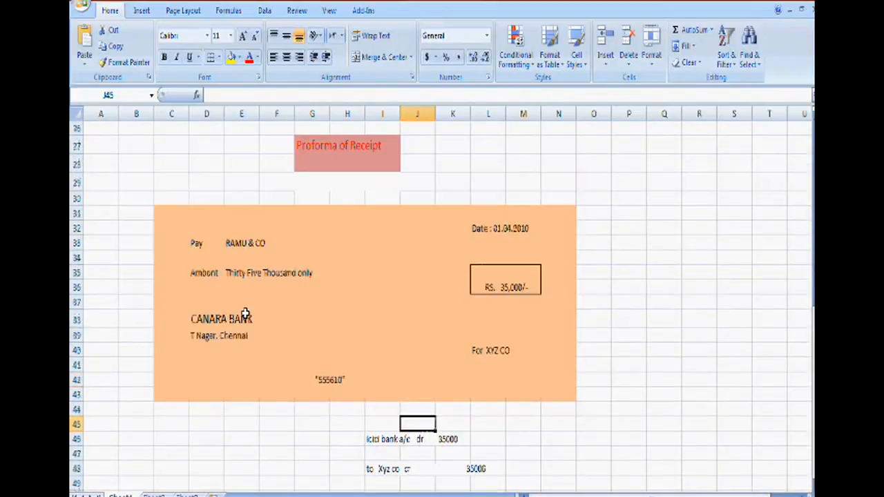
left_click(336, 423)
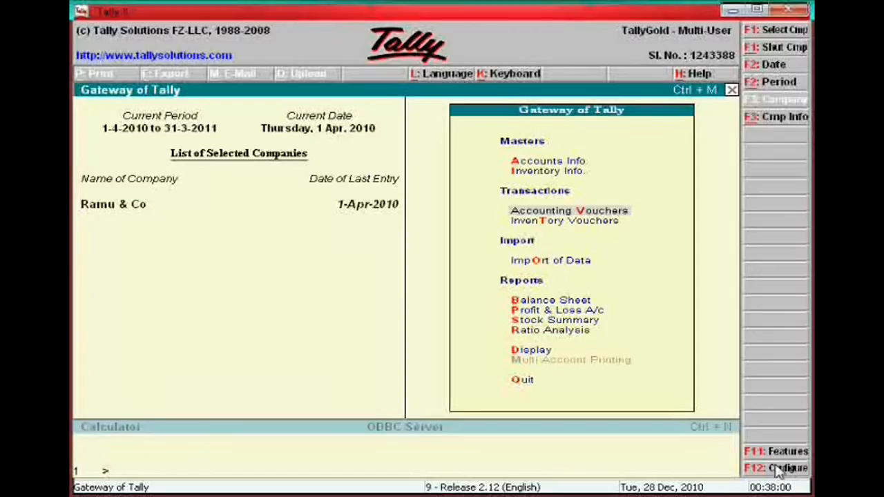
Step: Start a receipt accounting voucher and choose Xyz as the ledger to credit
key("v")
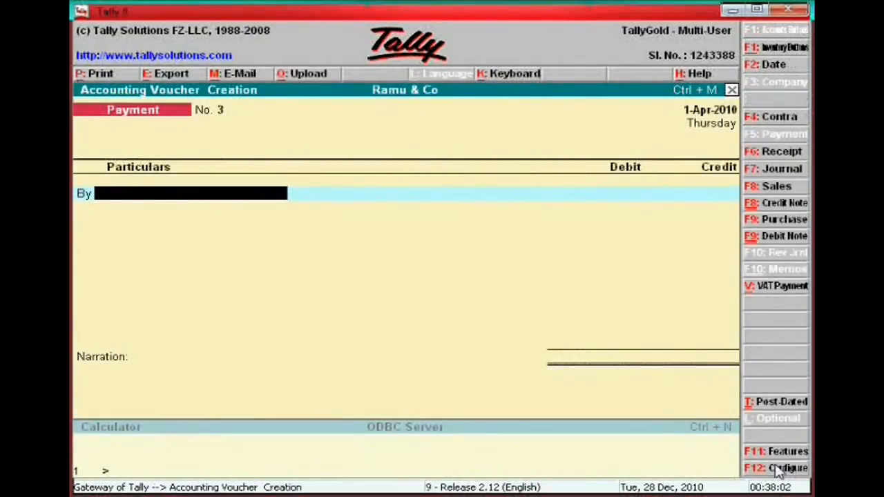
left_click(776, 154)
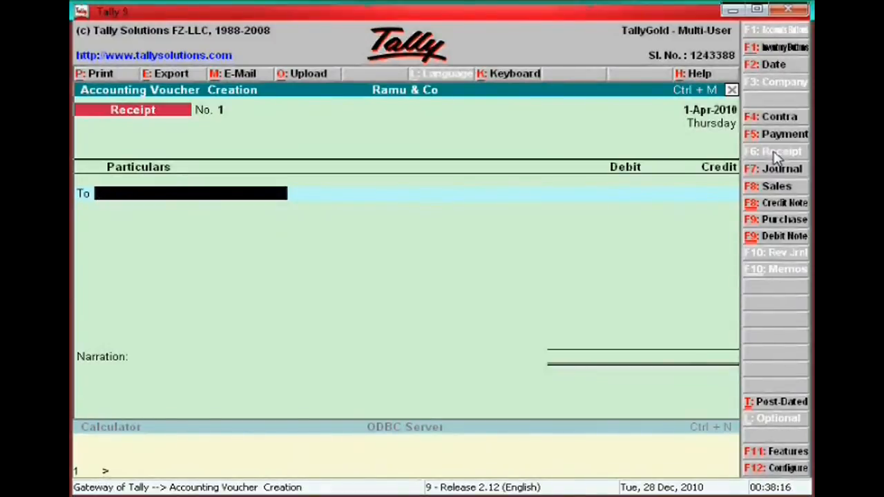
type("X")
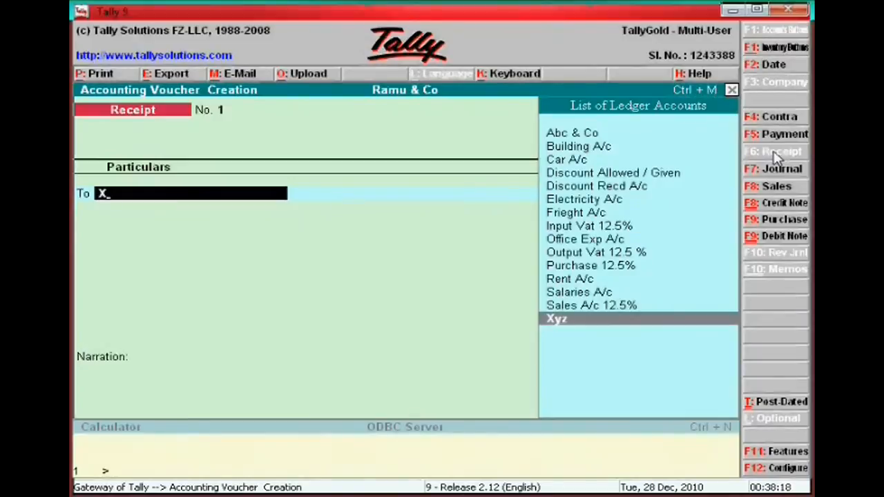
key("Return")
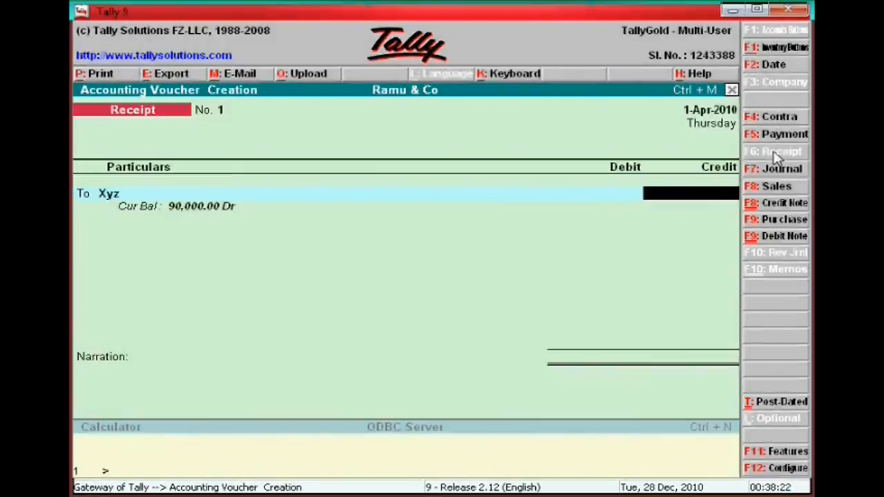
key("BackSpace")
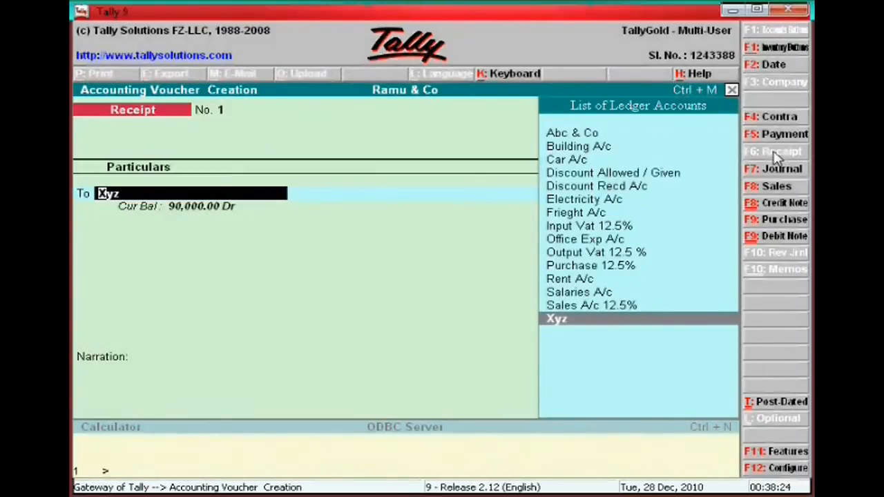
key("Return")
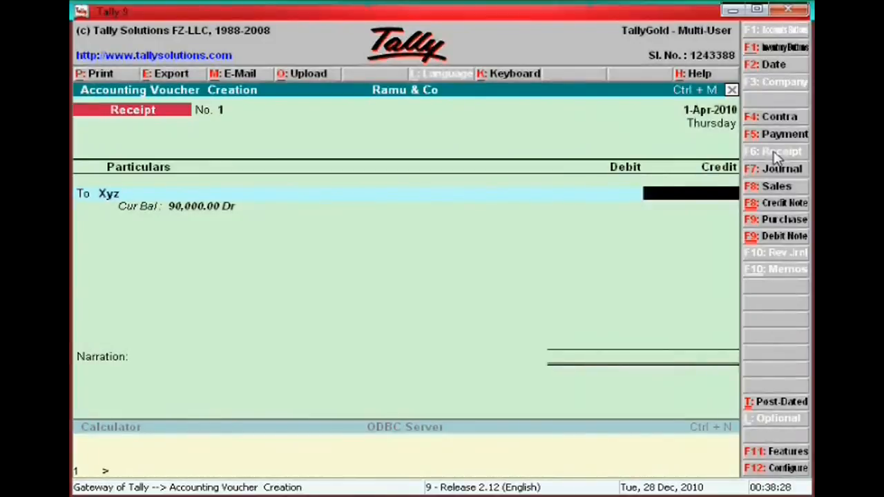
key("BackSpace")
key("Return")
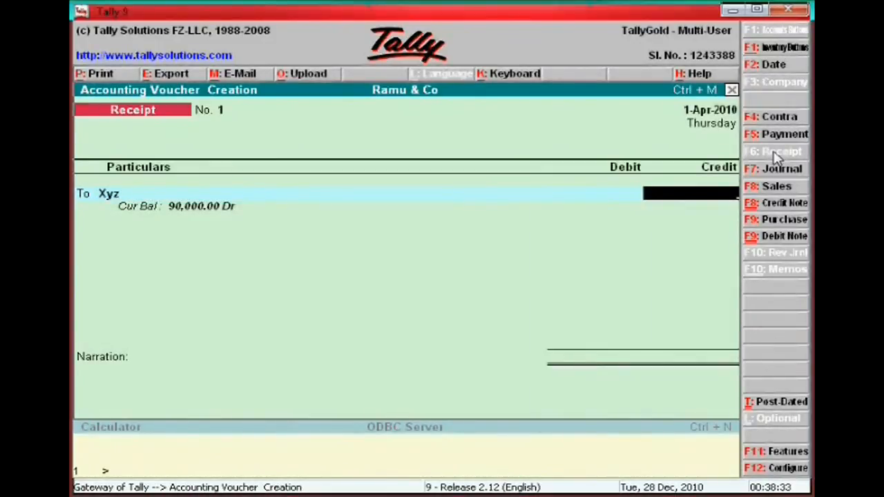
Step: Credit Xyz with 35000 and allocate the amount against pending bill reference 1
type("35000")
key("Return")
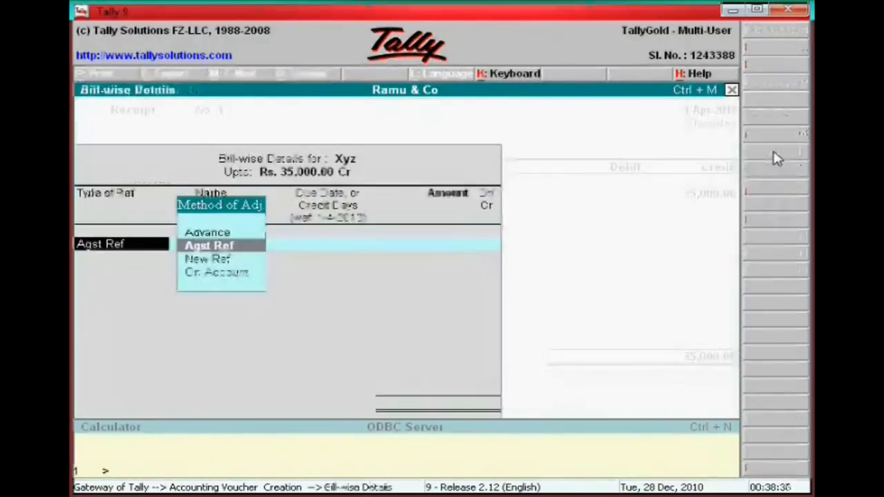
key("Return")
key("Return")
key("Return")
key("Return")
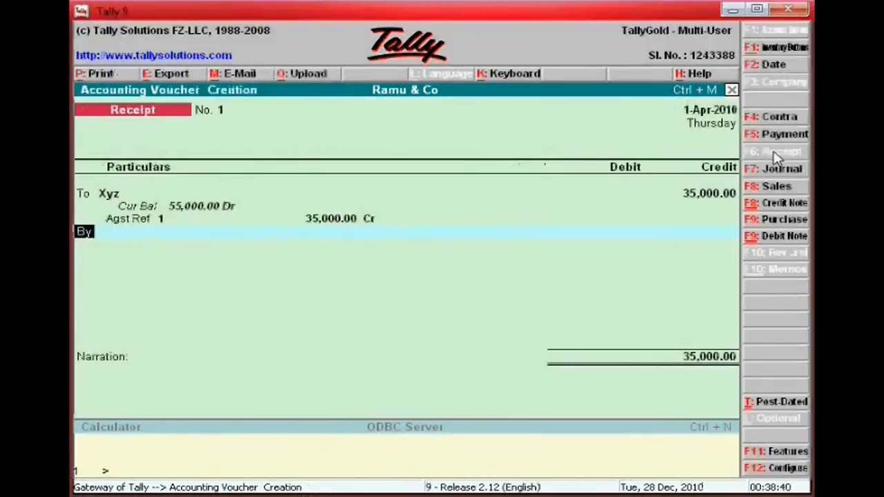
Step: Debit the Icici Bank ledger with 35,000.00 on the By line of the receipt voucher
key("Return")
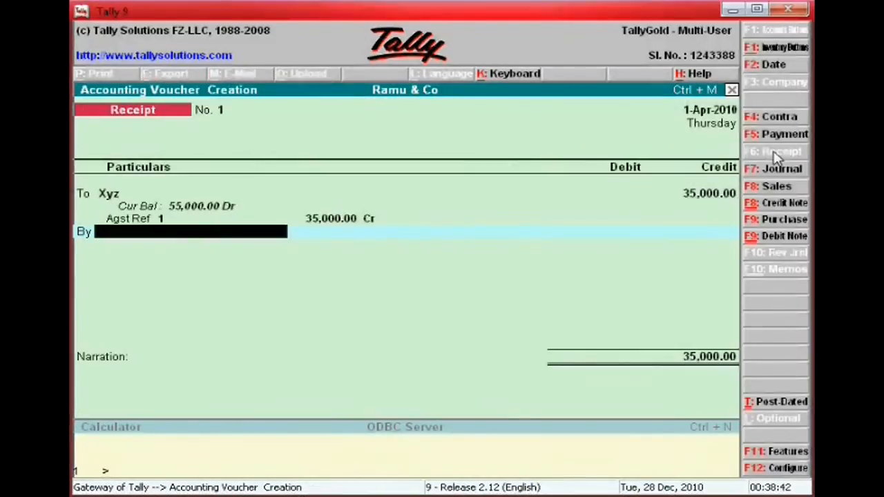
type("Ici")
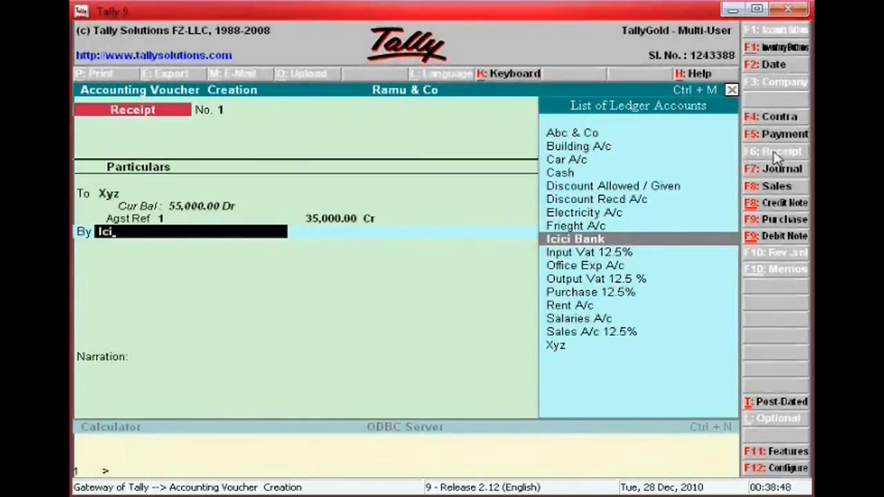
key("Return")
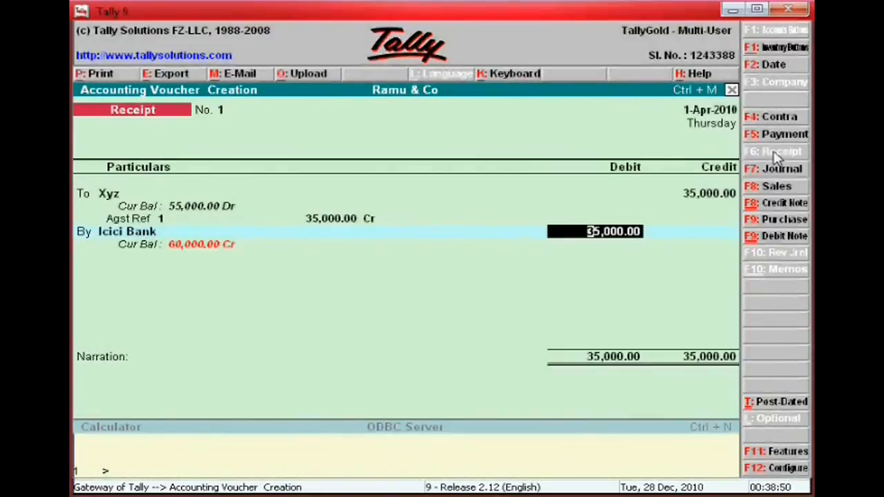
key("Return")
Step: Add the narration "deposited canara bank che 555610" and accept the receipt voucher
type(":deposited")
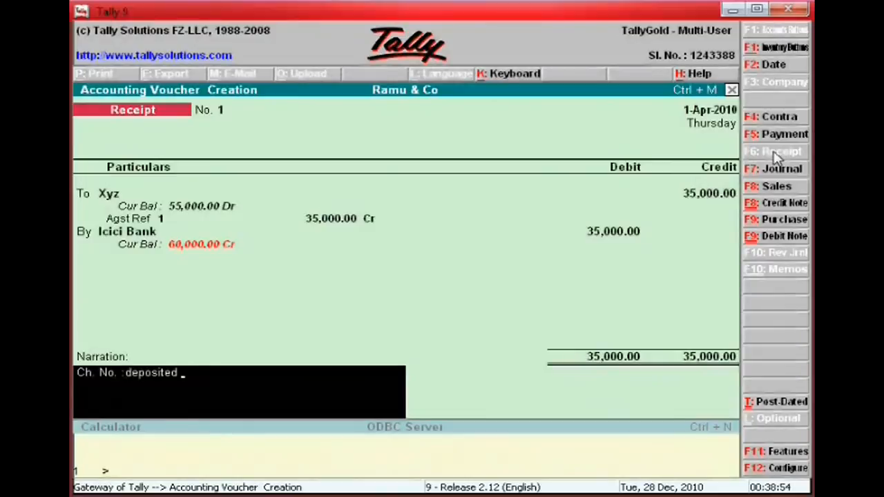
type(" canara ba")
type("nk che")
type(" 225")
key("BackSpace")
key("BackSpace")
key("BackSpace")
type("555610")
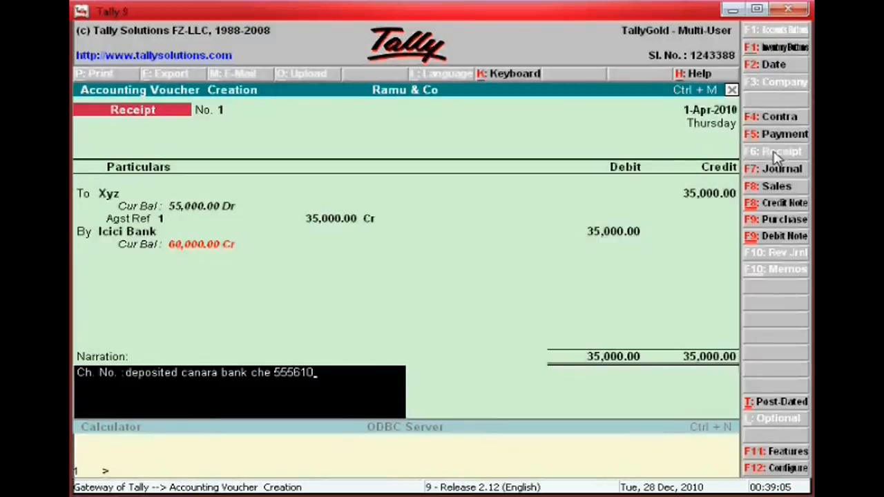
key("Return")
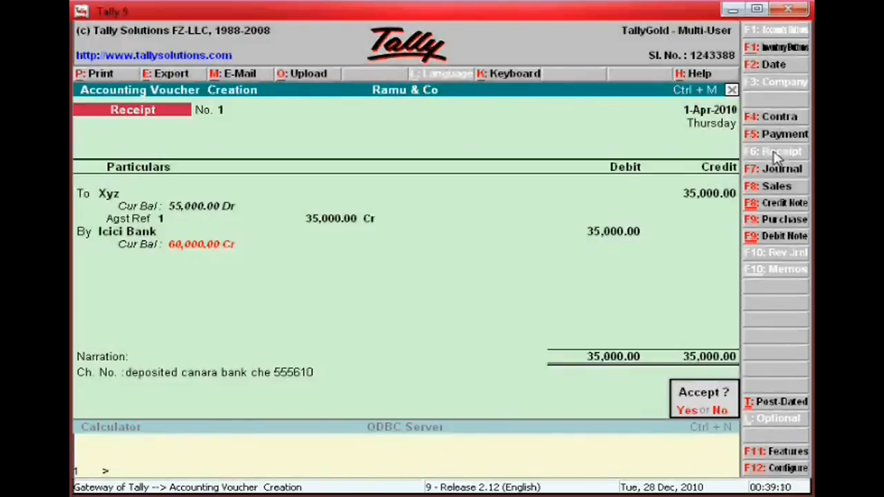
key("Return")
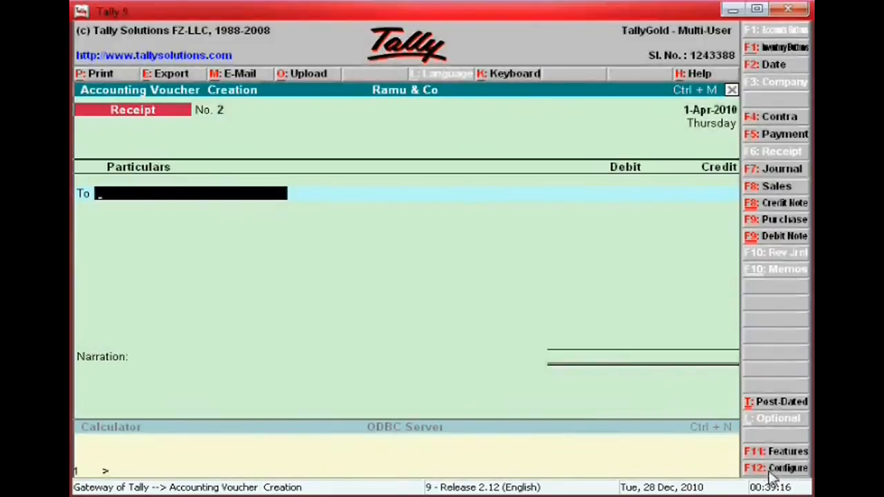
Step: Set "Use Single Entry mode for Pymt/Rcpt/Contra" to Yes in the voucher configuration and save the settings
left_click(771, 472)
key("Return")
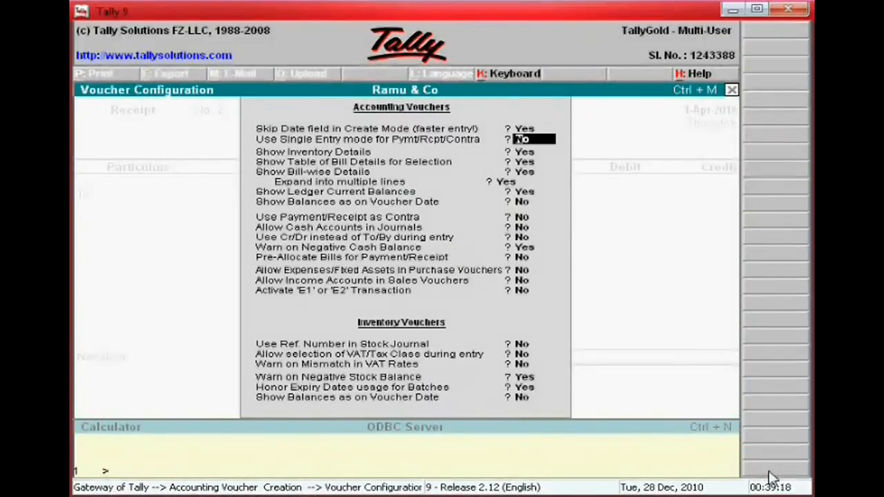
key("y")
key("Return")
key("Return")
key("Return")
key("Return")
key("Return")
key("Return")
key("Return")
key("Return")
key("Return")
key("Return")
key("Return")
key("Return")
key("Return")
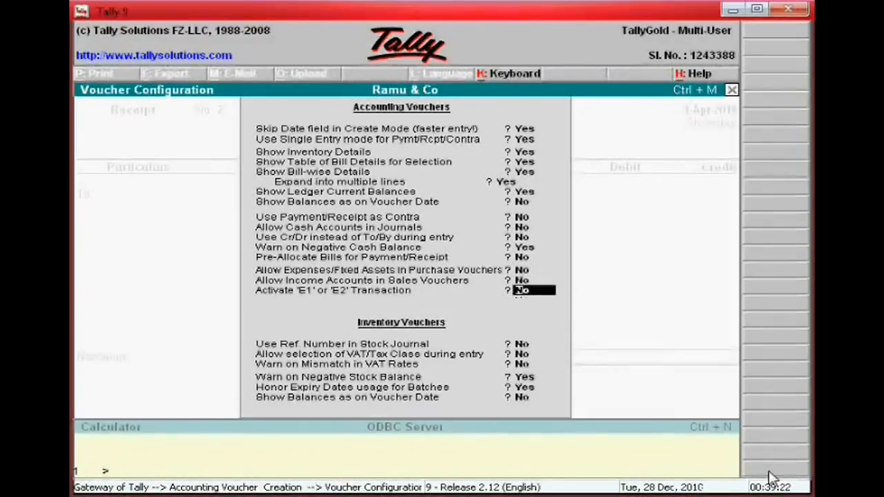
key("Up")
key("Up")
key("Up")
key("Up")
key("Up")
key("Up")
key("Up")
key("Up")
key("Up")
key("Up")
key("Up")
key("Up")
key("Up")
key("Up")
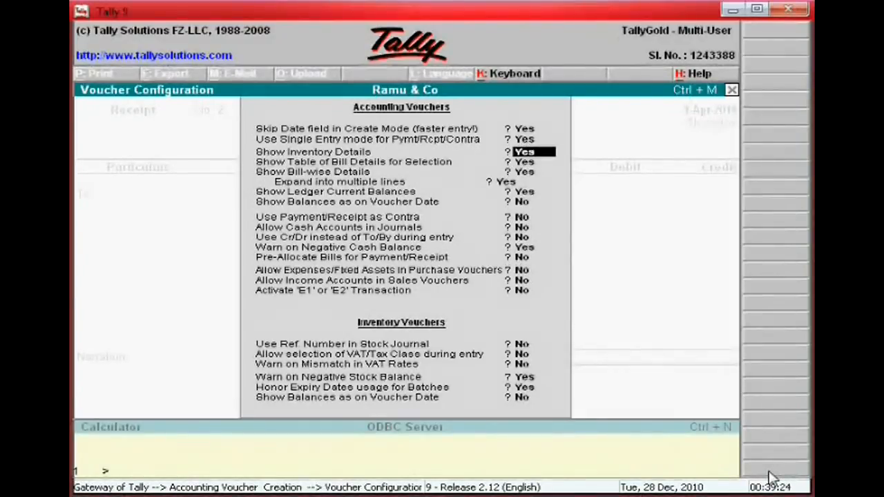
key("Down")
key("Up")
key("Down")
key("Down")
key("Down")
key("Down")
key("ctrl+a")
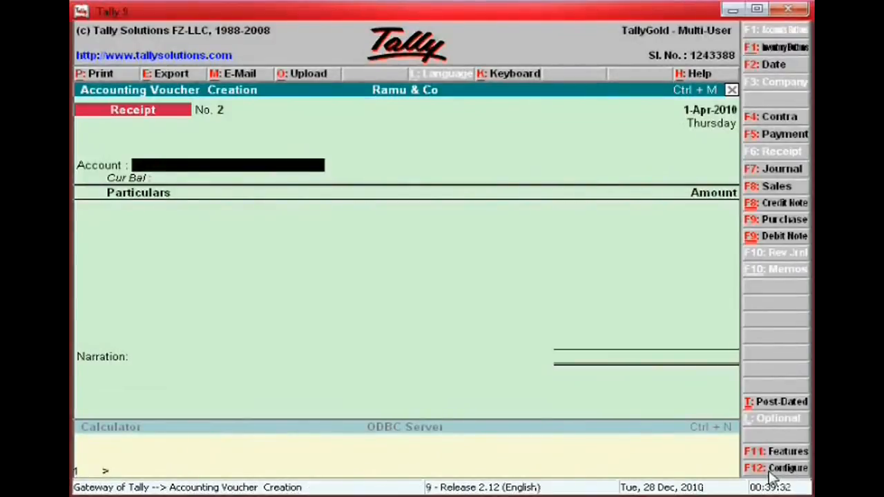
Step: Choose Icici Bank as the receipt voucher's account and Xyz as the ledger under Particulars
key("Return")
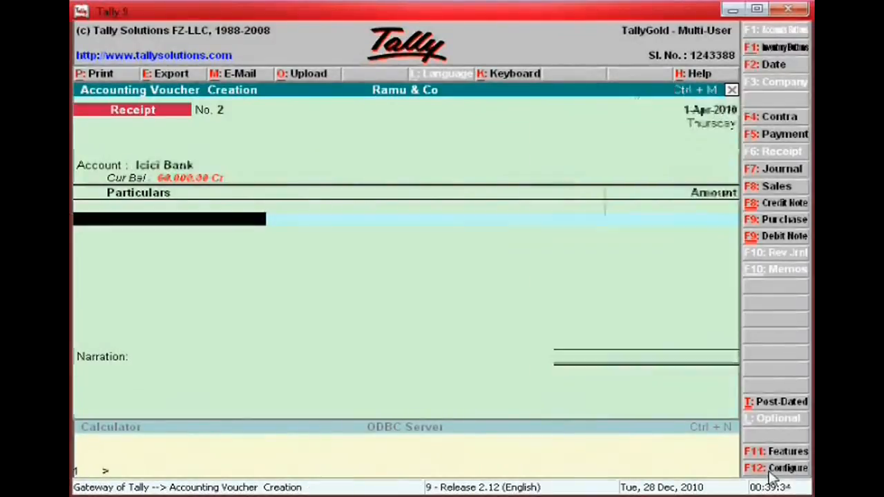
type("X")
key("Return")
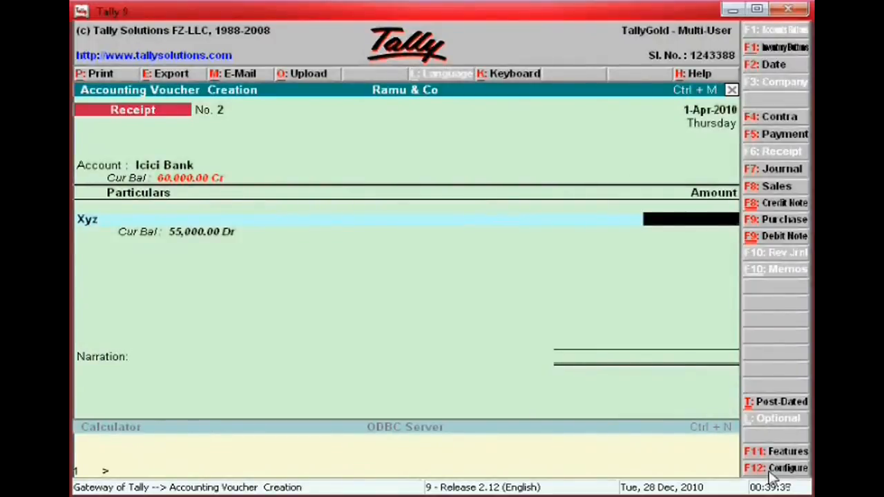
Step: Enter an amount of 10000 for Xyz and allocate it against pending bill reference 1
type("10,00")
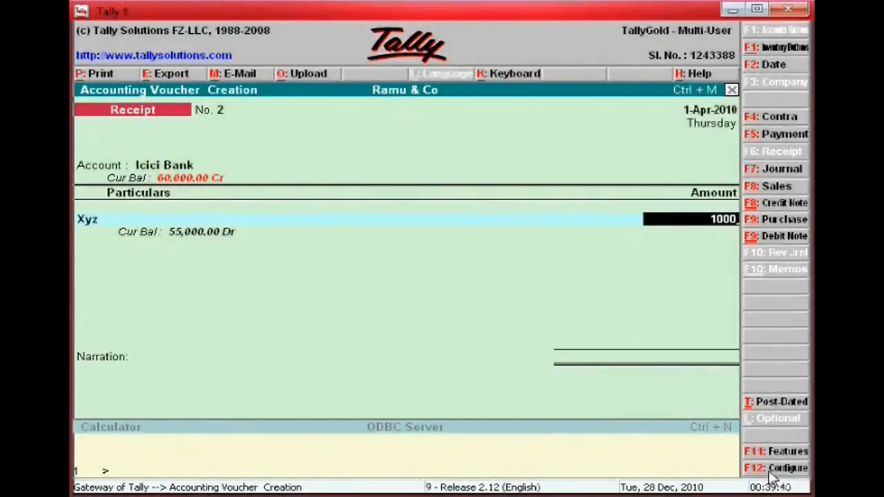
type("0")
key("Return")
key("Return")
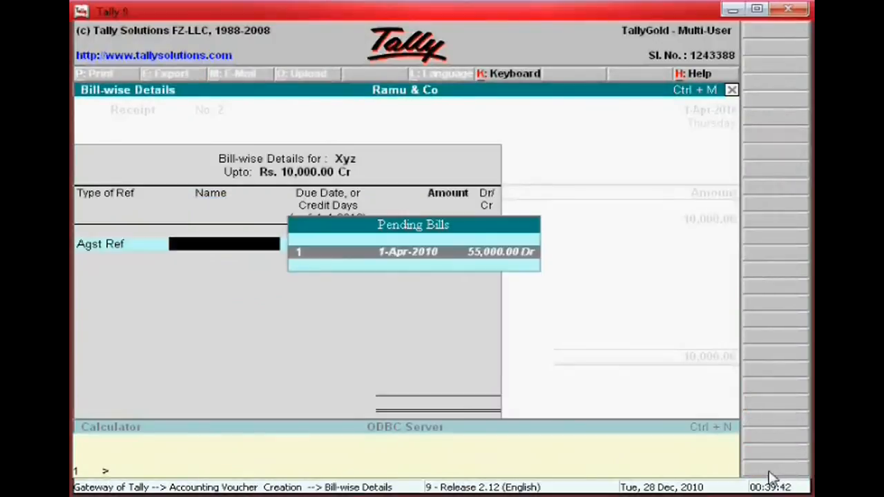
key("Return")
key("Return")
key("Return")
key("Return")
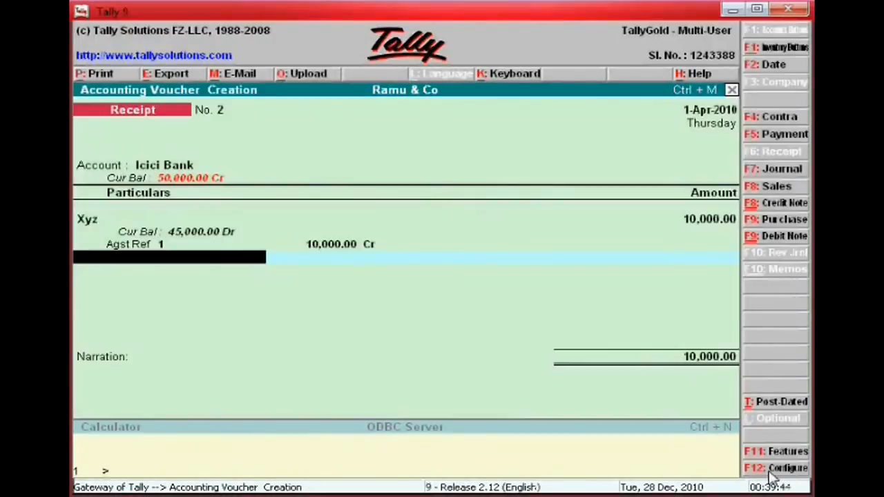
Step: Fill in the canara bank cheque deposit narration and accept the single-entry receipt voucher
type("deposited canara bank che 555610")
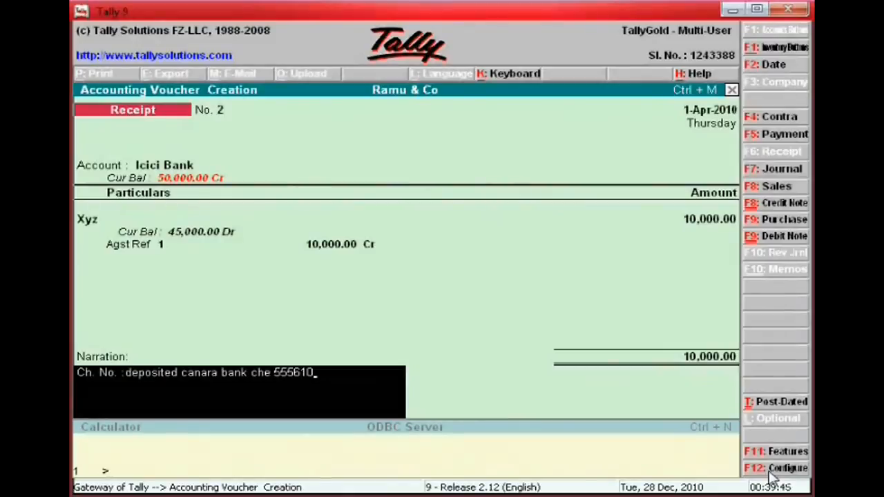
key("BackSpace")
key("Return")
key("Return")
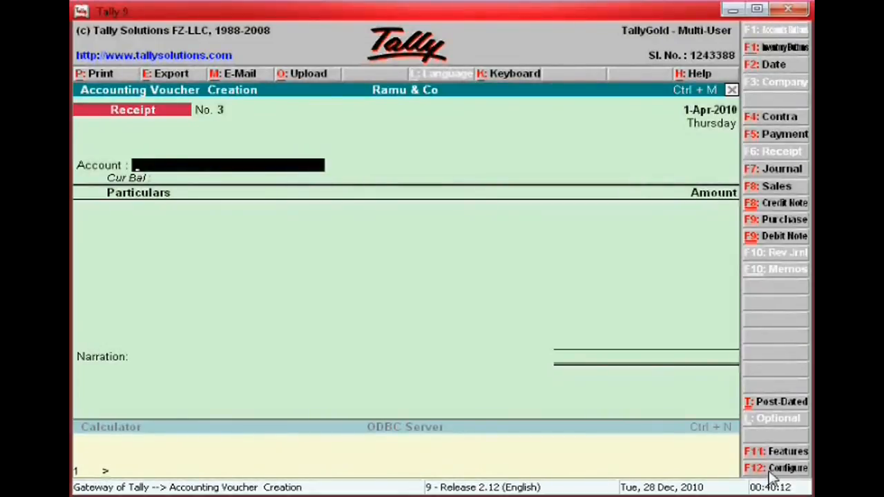
Step: Start a payment voucher with Icici Bank as the account and browse the ledgers offered for Particulars
left_click(785, 136)
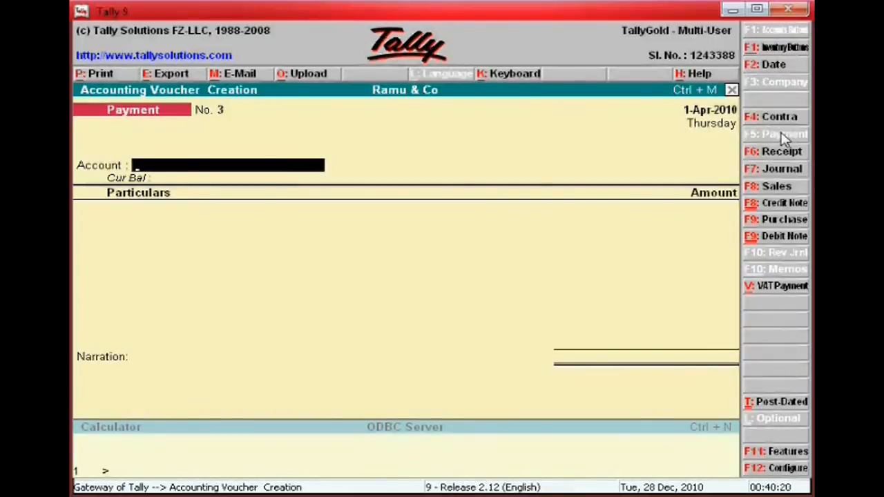
key("Return")
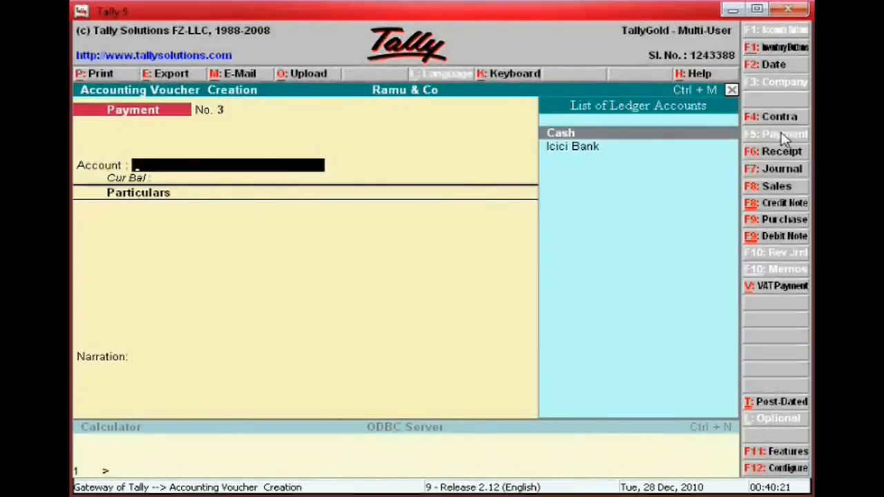
key("Down")
key("Return")
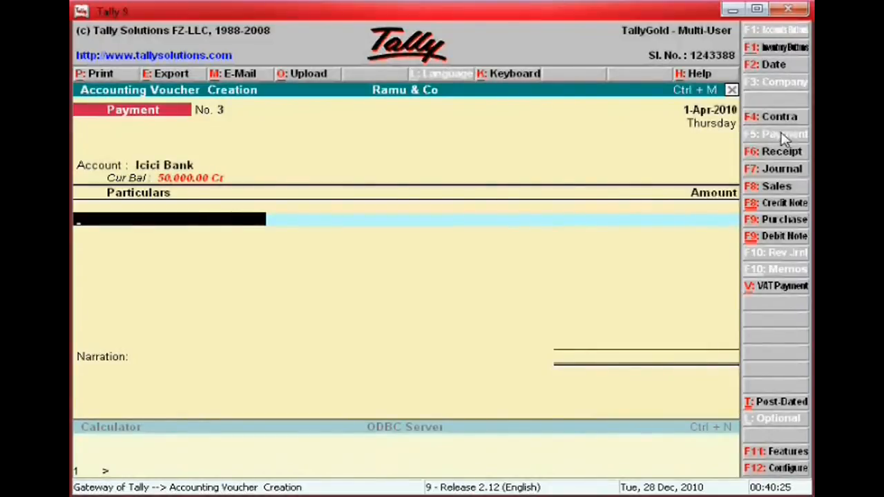
key("BackSpace")
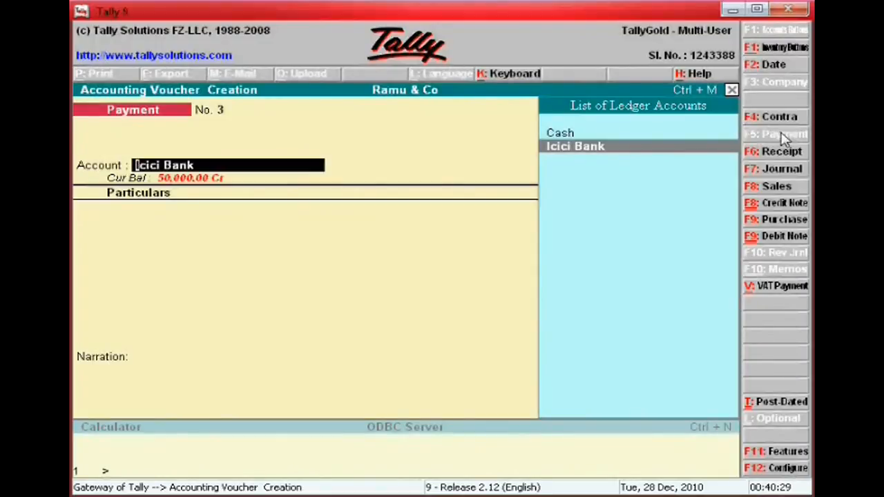
key("Return")
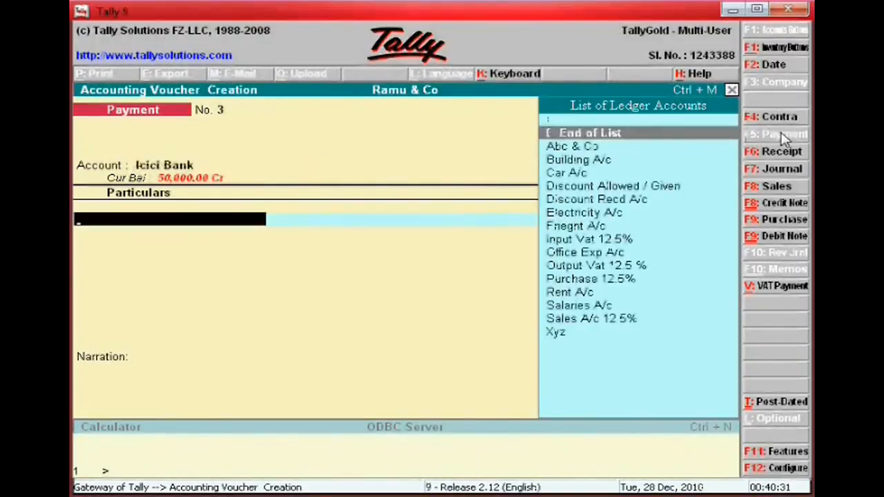
key("BackSpace")
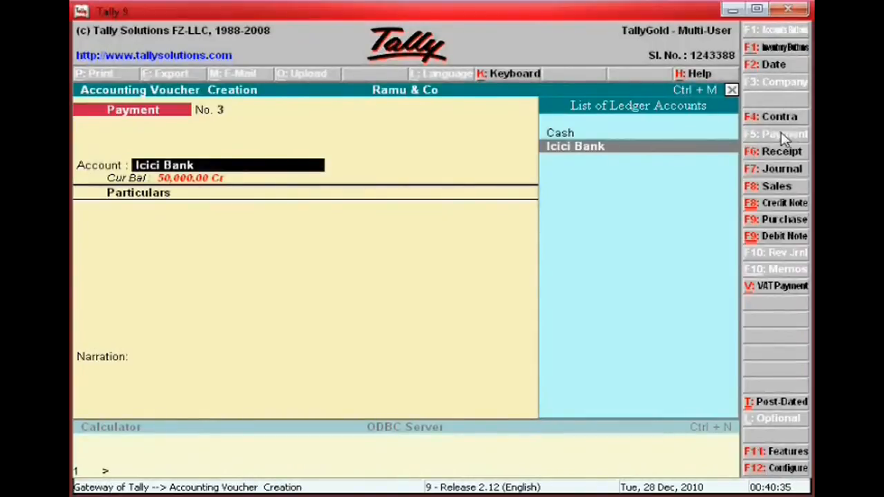
key("Return")
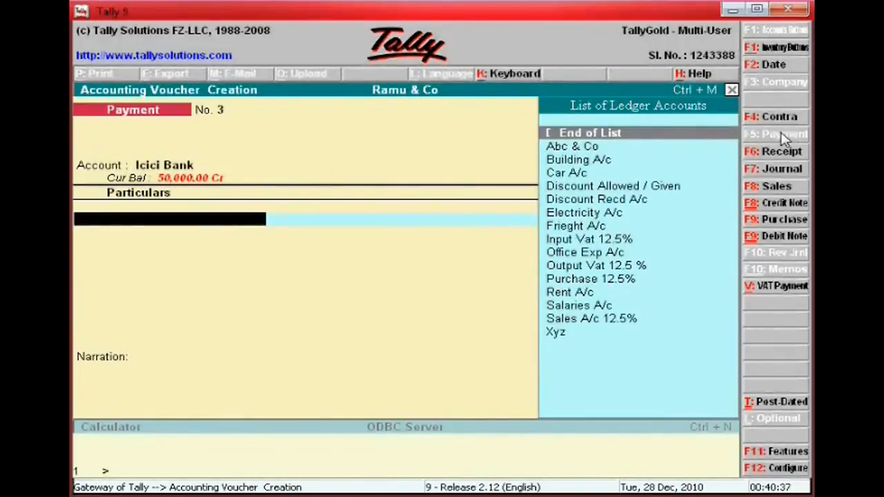
key("Down")
key("Down")
key("Down")
key("Down")
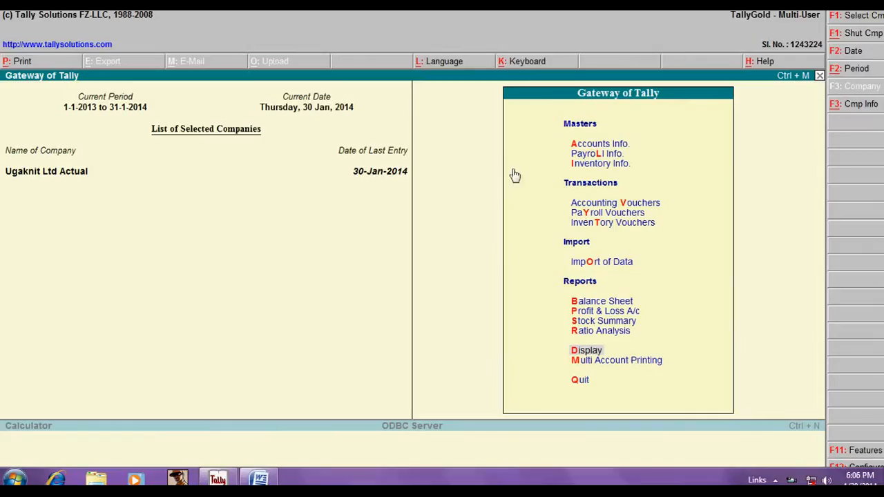
Step: Switch to the Word document and examine the 1-2-2014 yarn purchase order that Ugaknit Ltd places with KenKnit Ltd
left_click(259, 478)
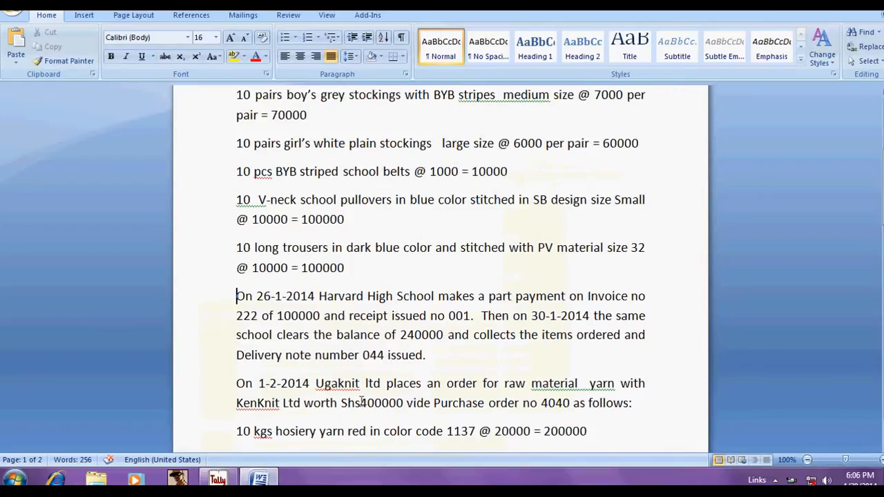
scroll(357, 344, "down", 1)
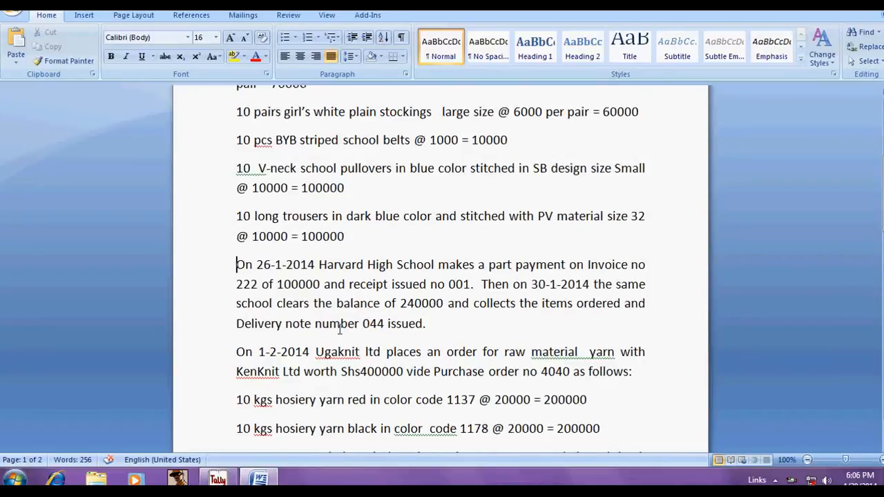
scroll(429, 330, "down", 1)
scroll(283, 334, "down", 2)
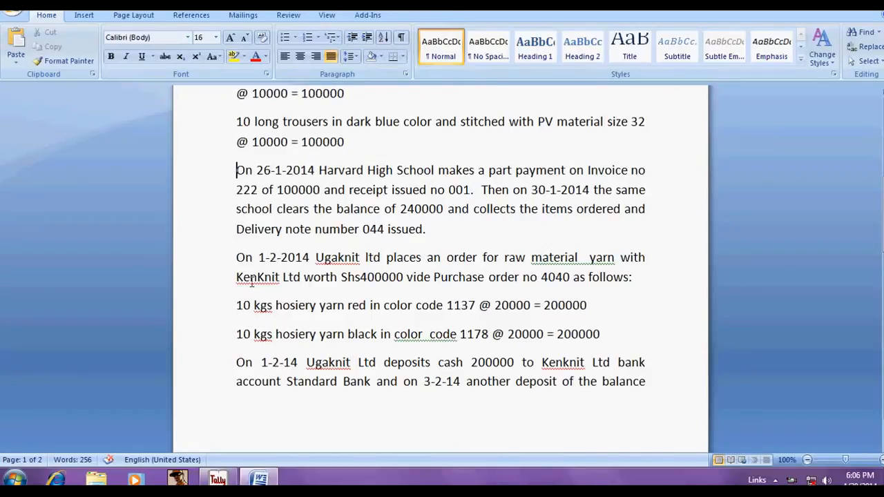
left_click_drag(236, 277, 299, 278)
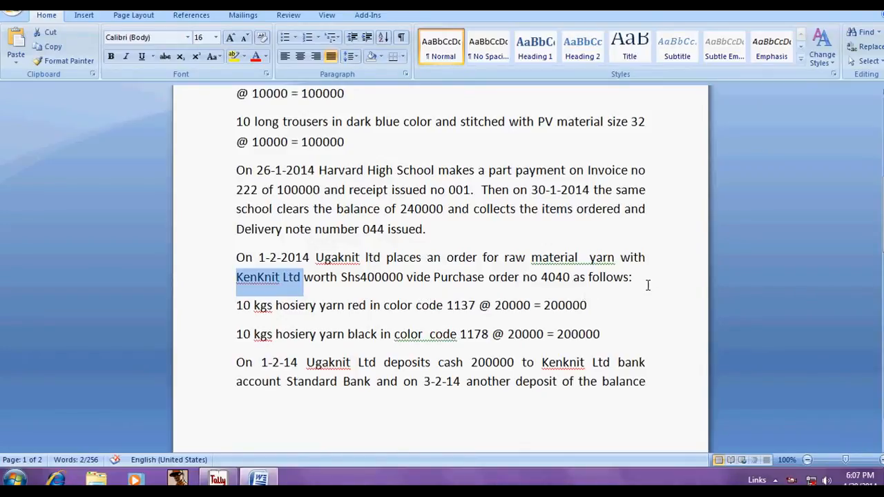
Step: Return to Tally and open inventory voucher creation for Ugaknit Ltd Actual
key("alt+Tab")
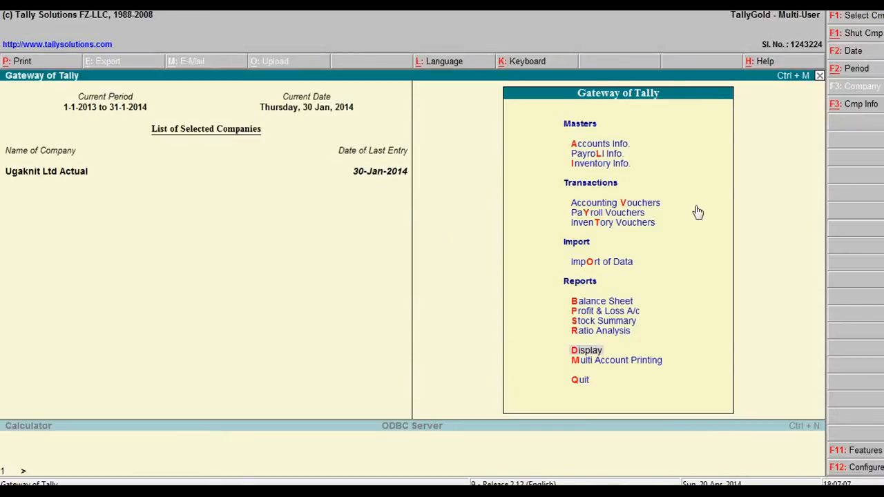
left_click(627, 224)
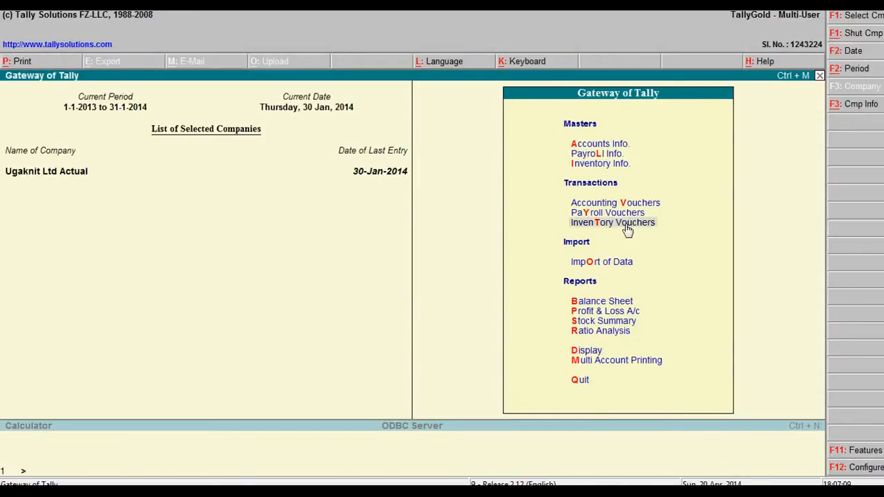
left_click(627, 227)
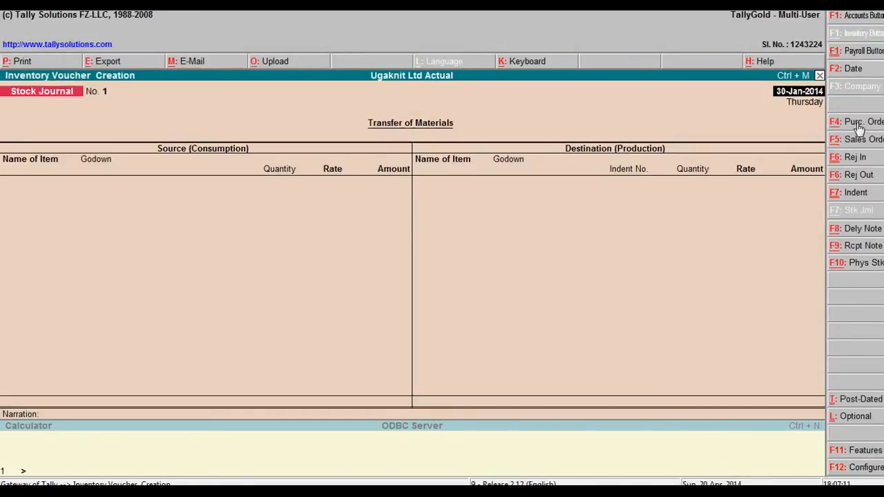
Step: Start a purchase order voucher numbered 4040, checking the number in the Word document, and keep the date 30-Jan-2014
left_click(856, 124)
key("alt+Tab")
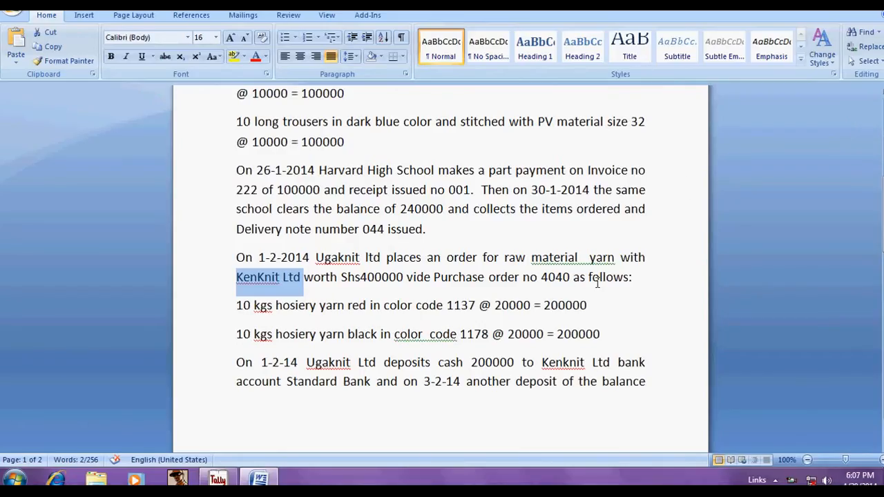
key("alt+Tab")
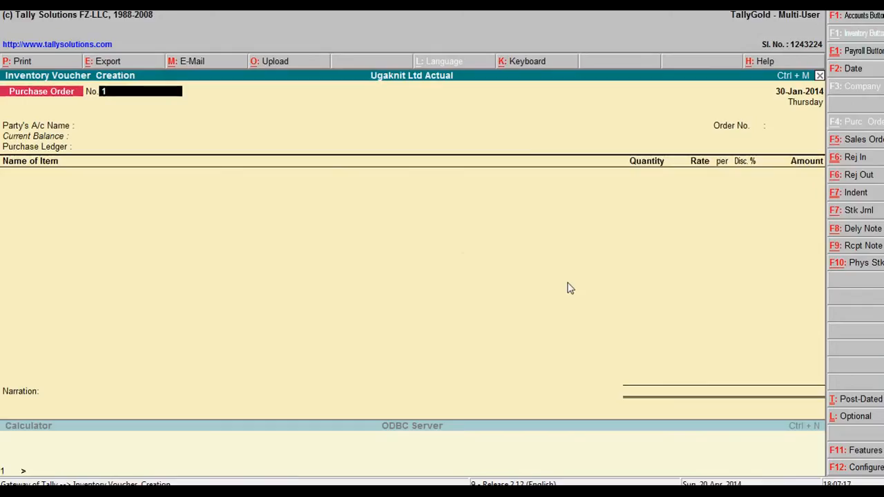
type("4040")
key("Return")
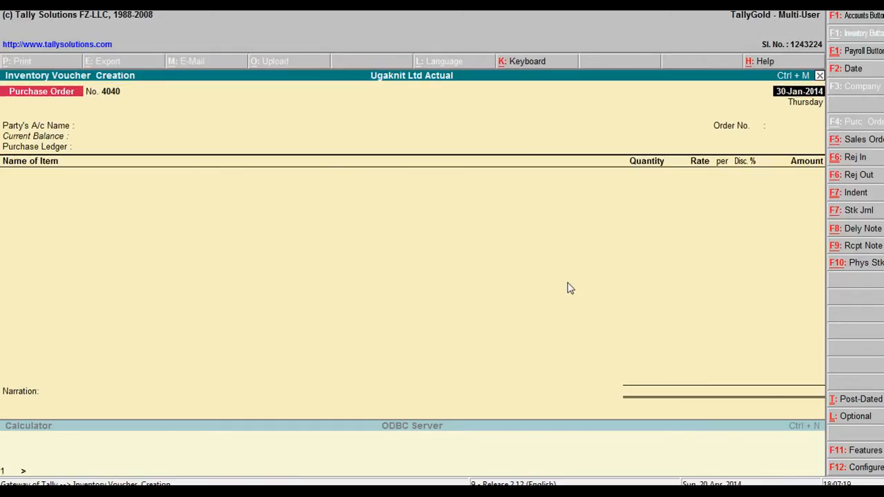
key("Return")
Step: Copy the supplier name KenKnit Ltd from the Word document and return to the purchase order in Tally
key("alt+Tab")
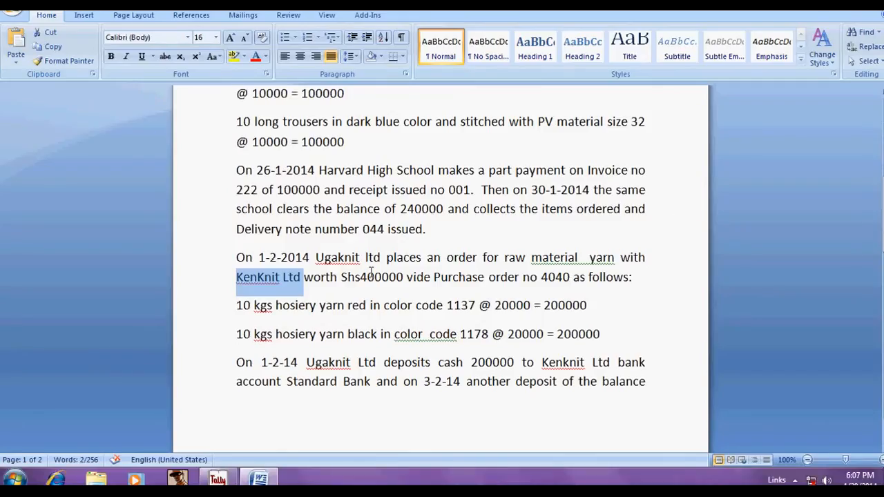
left_click(304, 279)
left_click_drag(302, 277, 237, 279)
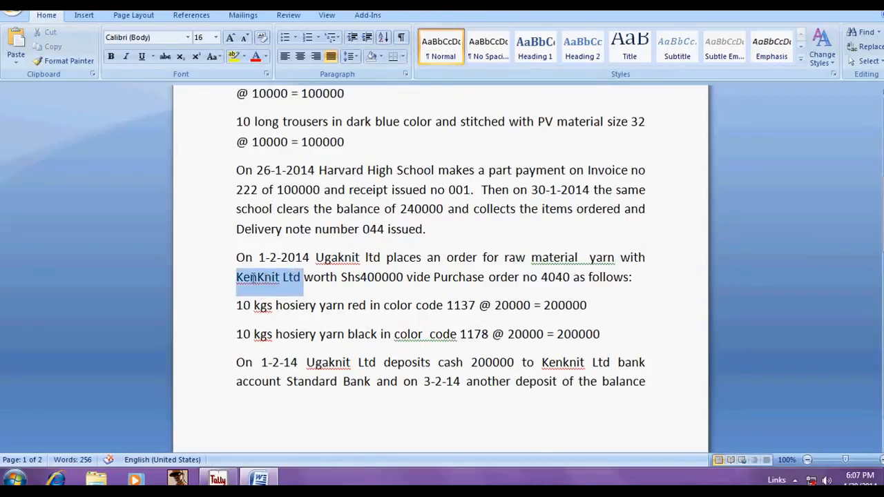
right_click(252, 279)
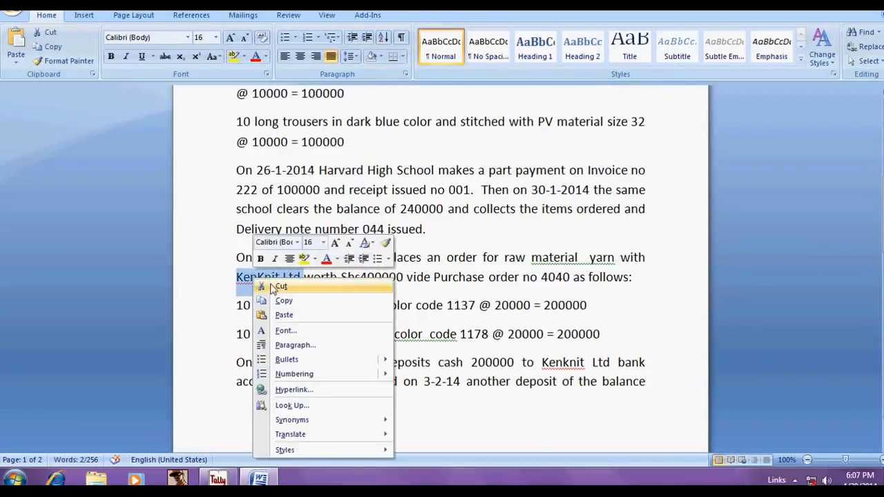
left_click(290, 301)
key("alt+Tab")
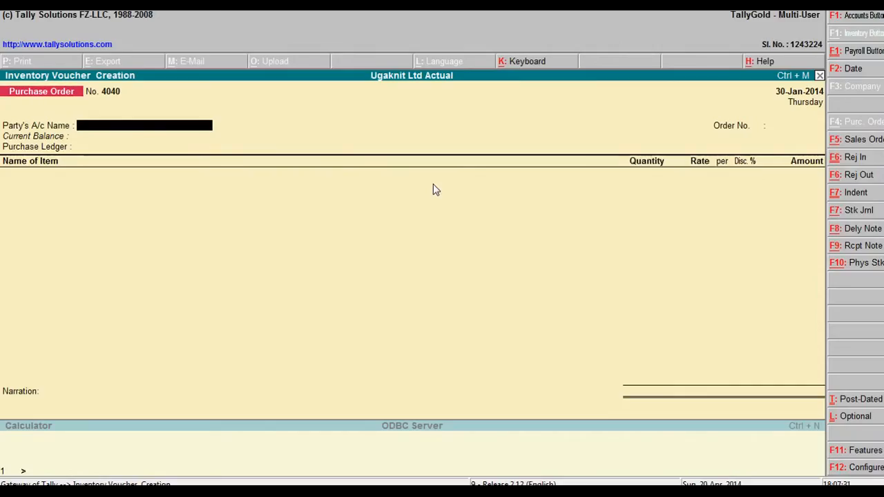
key("alt+Tab")
key("alt+Tab")
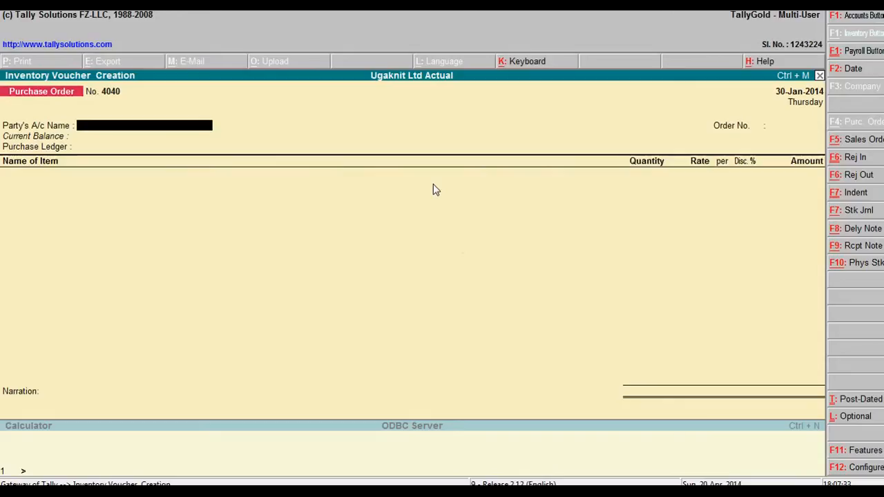
Step: Choose Ken-Knit Ltd as the purchase order's party account and accept the default supplier details
type("Ken")
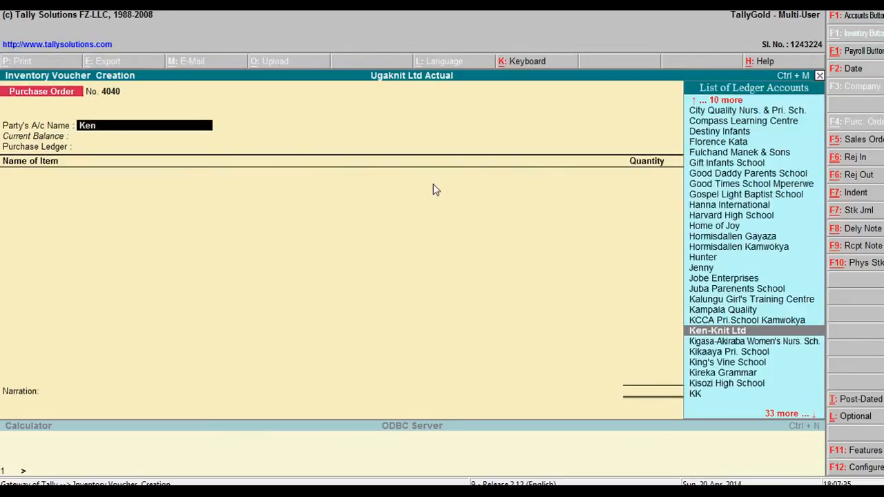
key("Return")
key("Return")
key("Return")
key("Return")
key("Return")
key("Return")
key("Return")
key("Return")
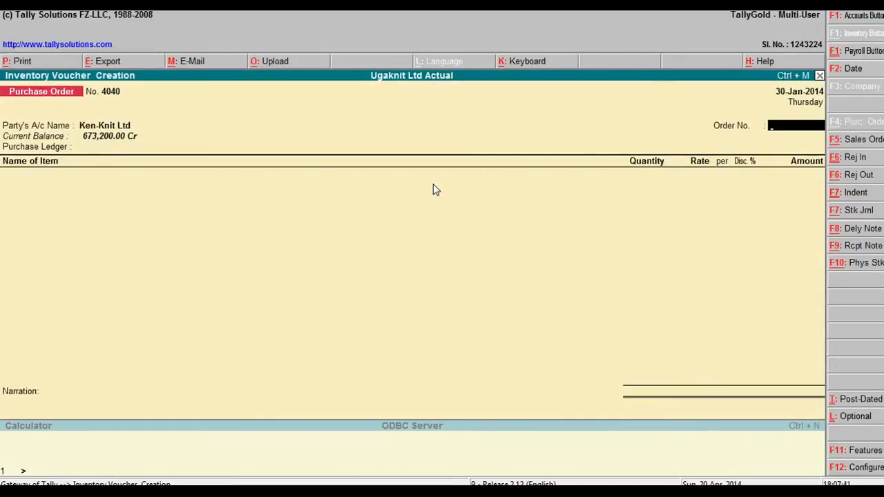
Step: Accept 4040 as the order number and select Yarn Purchase Import as the purchase ledger
key("Return")
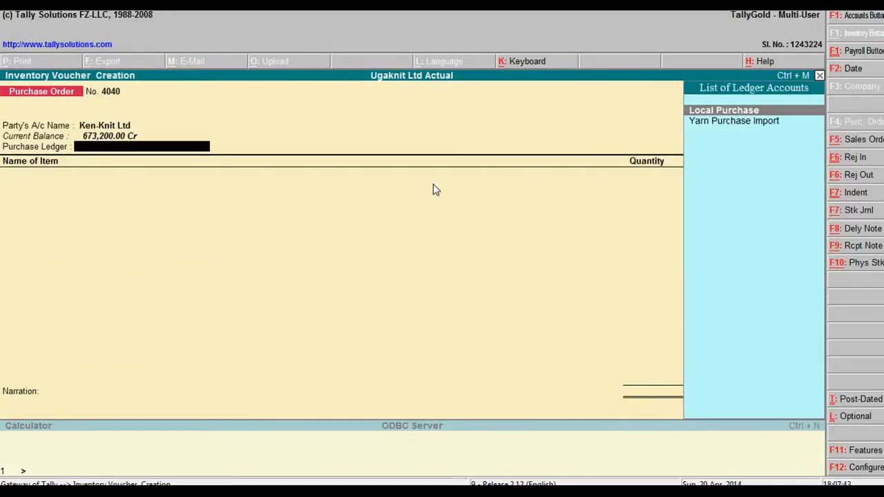
key("Down")
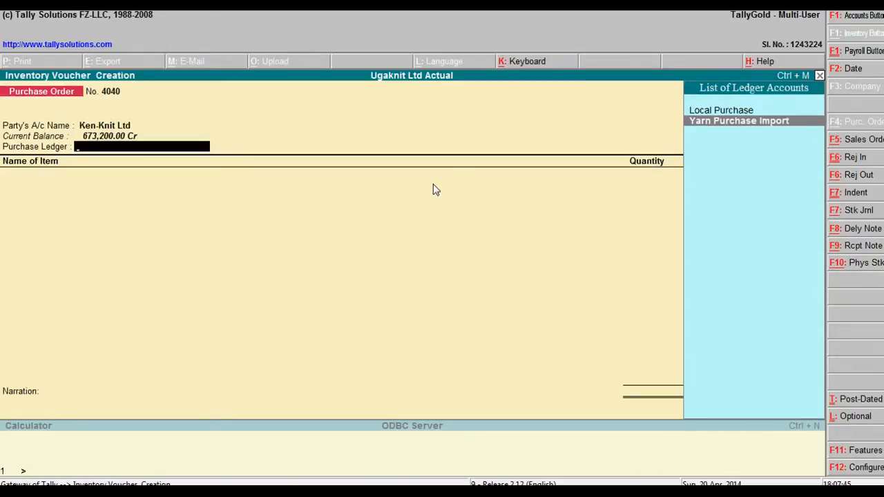
key("Return")
Step: Copy "hosiery yarn red in color code 1137" from the order in the Word document and return to Tally
key("alt+Tab")
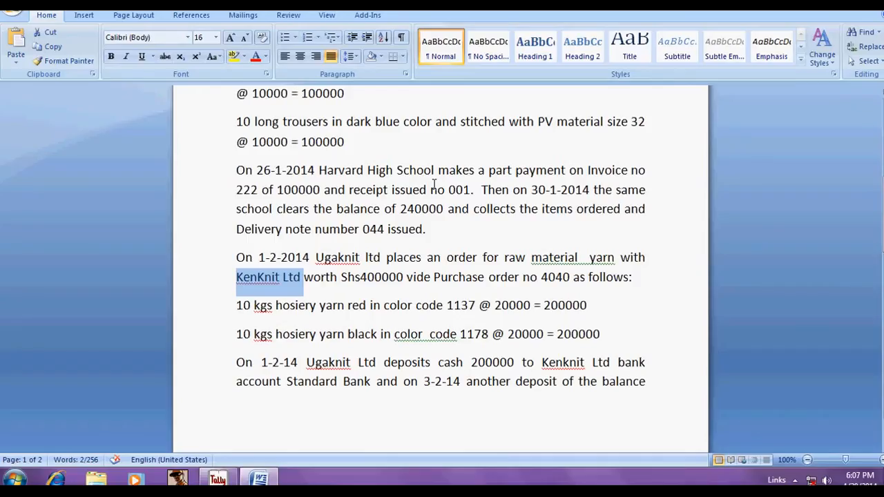
scroll(473, 246, "down", 1)
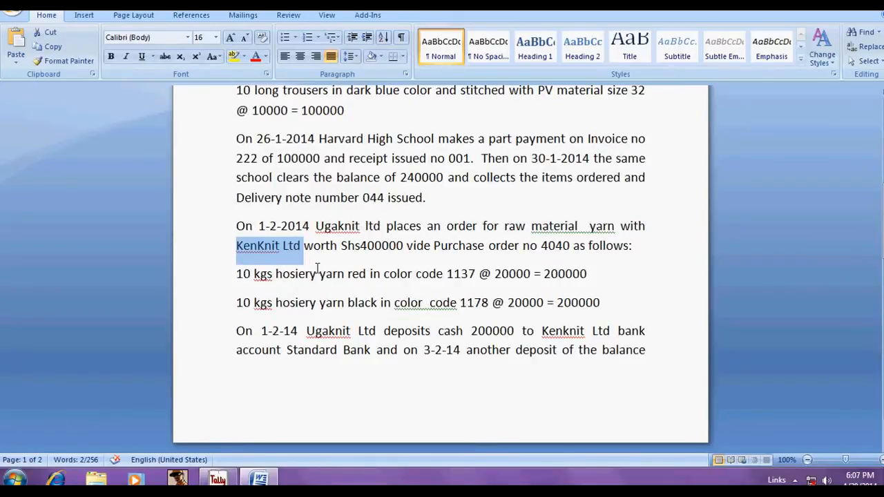
left_click_drag(276, 274, 476, 274)
right_click(428, 282)
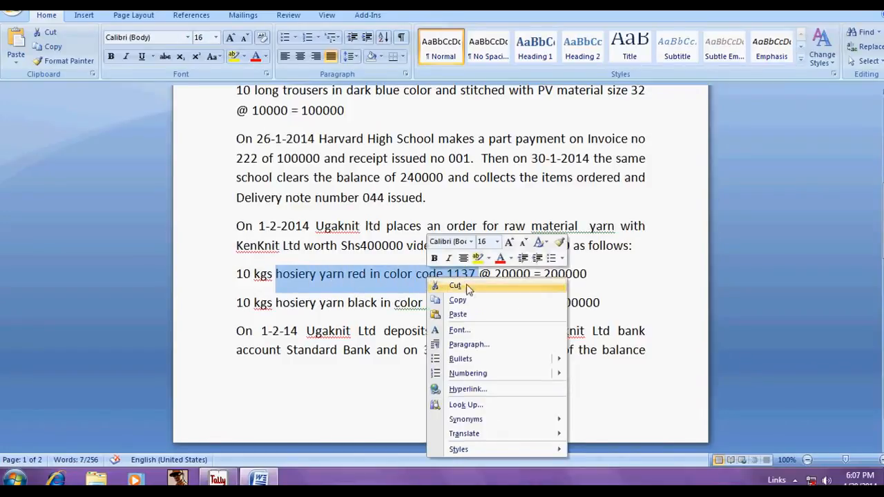
left_click(473, 306)
key("alt+Tab")
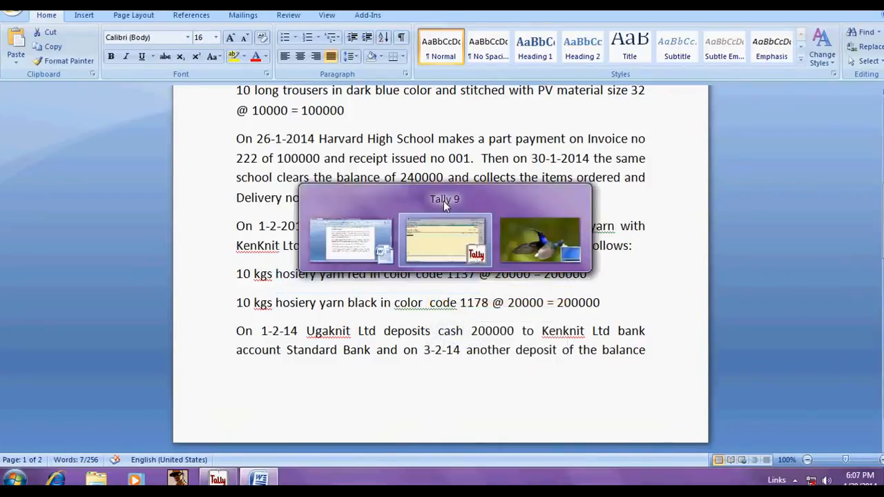
Step: Start a new stock item named Hosiery Yarn Red in Color Code 1137 under Primary, in the Raw Material category
key("ctrl+alt+v")
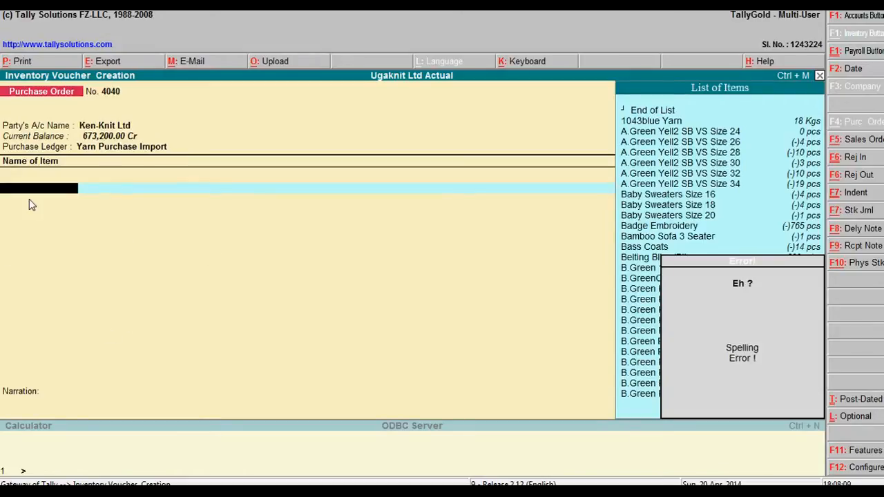
key("alt+c")
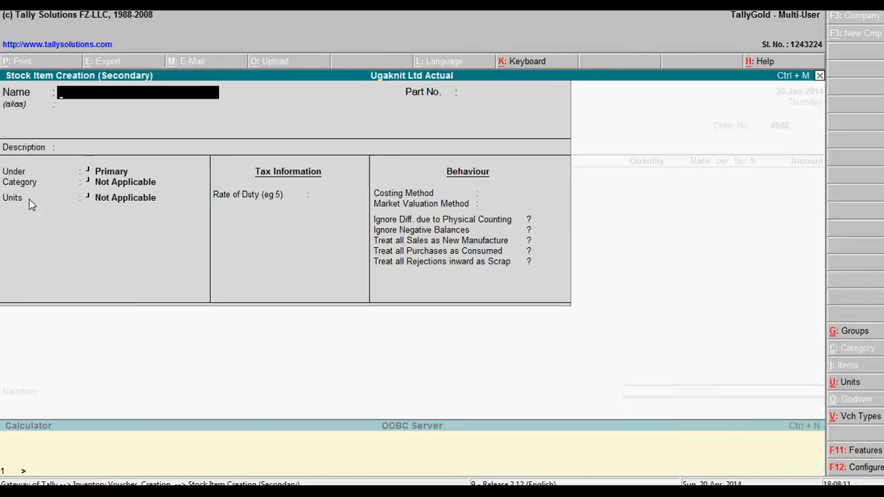
key("Return")
key("Return")
key("Return")
key("Return")
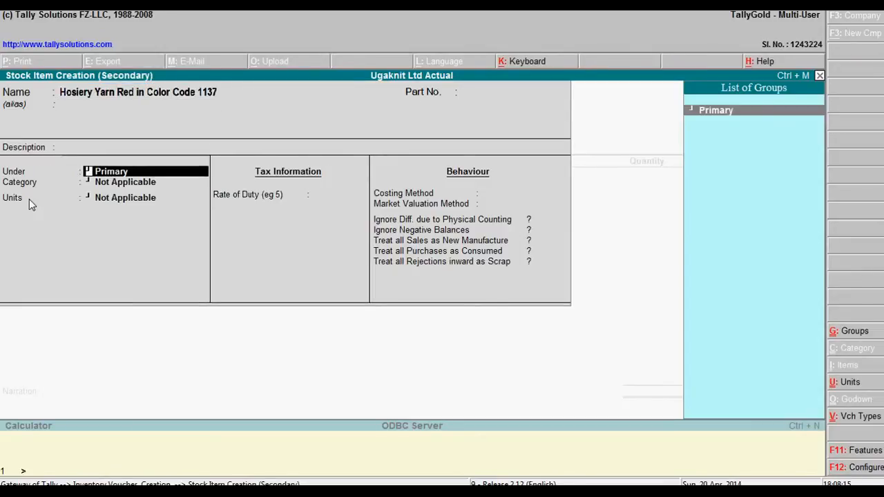
key("Return")
key("Down")
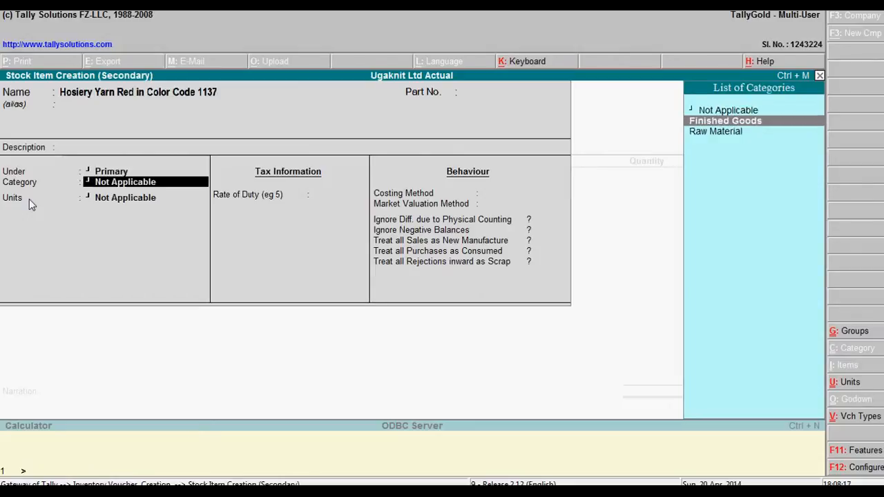
key("Down")
key("Return")
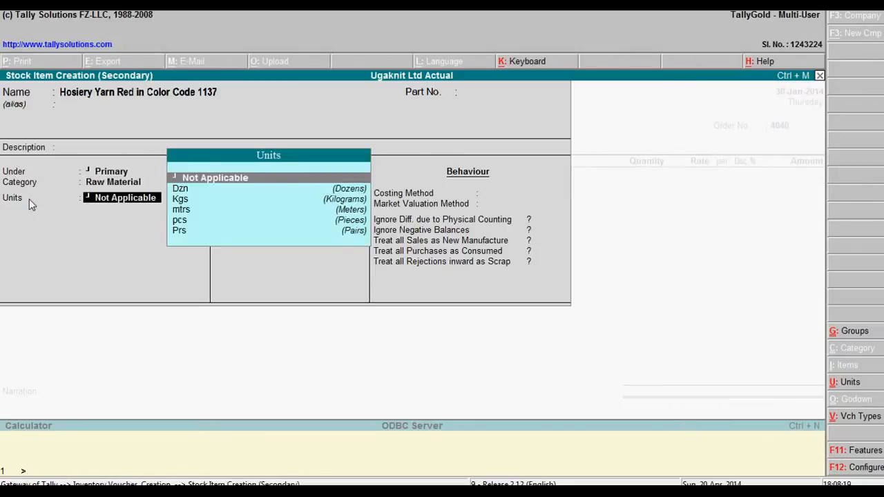
Step: Check the order's unit in Word, set the red yarn item's units to Kgs and save the item with the remaining defaults
key("alt+Tab")
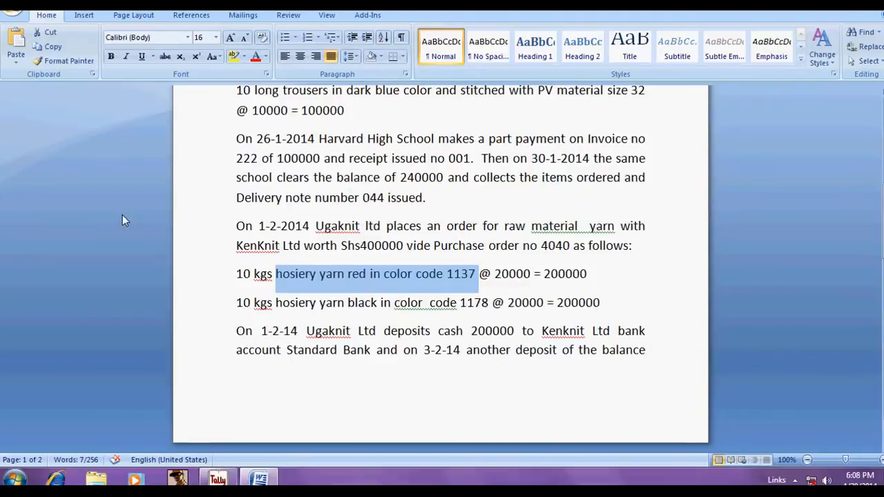
key("alt+Tab")
key("Down")
key("Down")
key("Down")
key("Up")
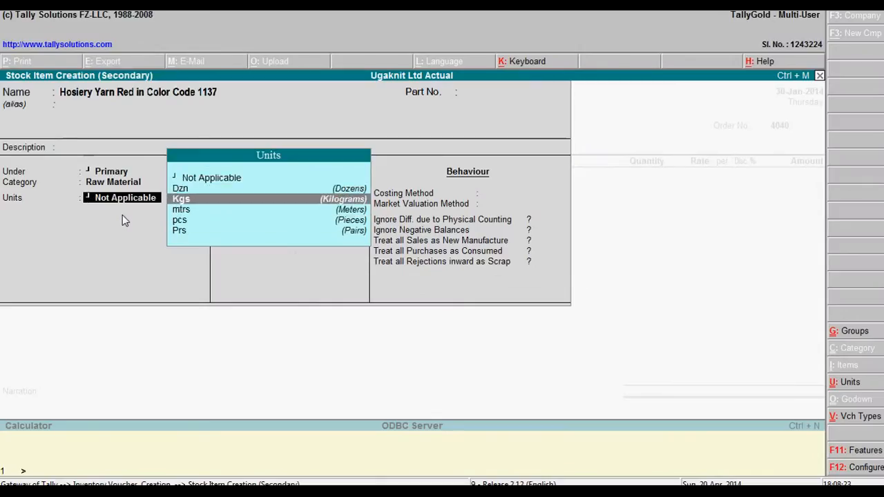
key("Return")
key("Return")
key("Return")
key("Return")
key("Return")
key("Return")
key("Return")
key("Return")
key("Return")
key("Return")
key("Return")
Step: Allocate 10 Kgs of the red yarn at 20,000 per Kg to Main Location, due 30-Jan-2014, with no indent
key("Return")
key("Return")
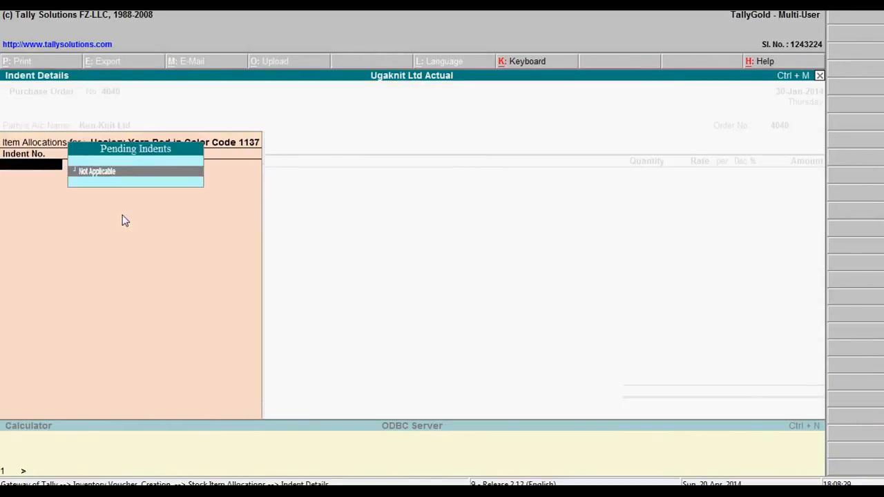
key("Return")
key("Return")
key("Return")
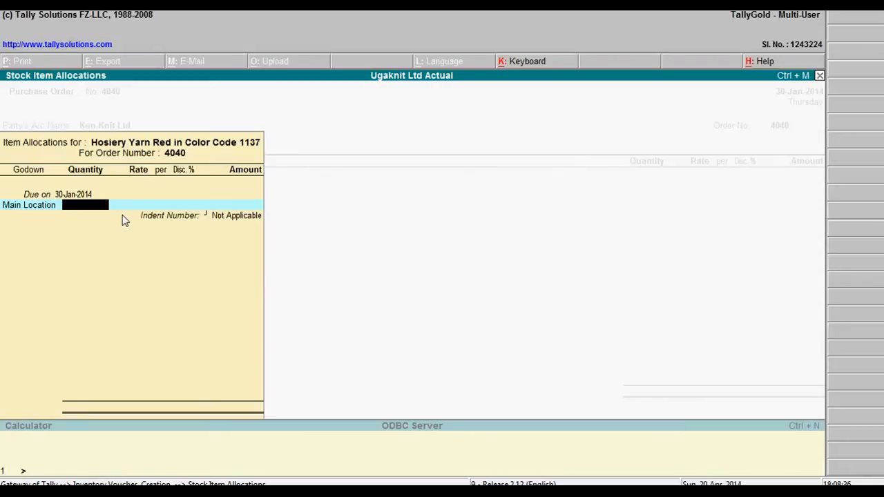
key("Return")
type("2000")
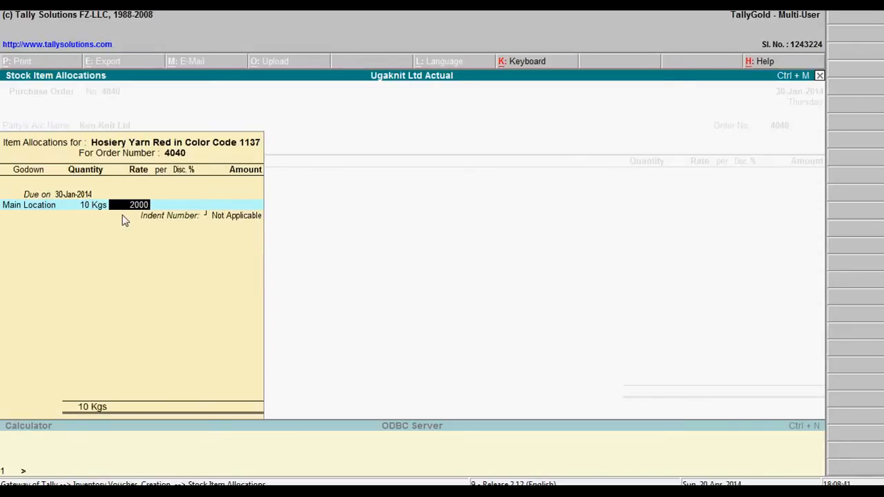
key("Return")
key("Return")
key("Return")
key("Return")
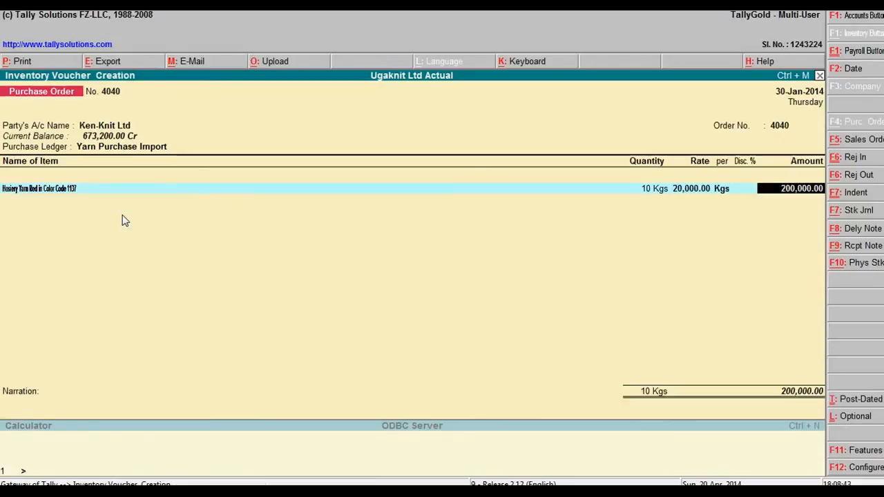
key("Return")
Step: Copy "hosiery yarn black in color code 1178" from the Word document and return to the purchase order in Tally
key("alt+Tab")
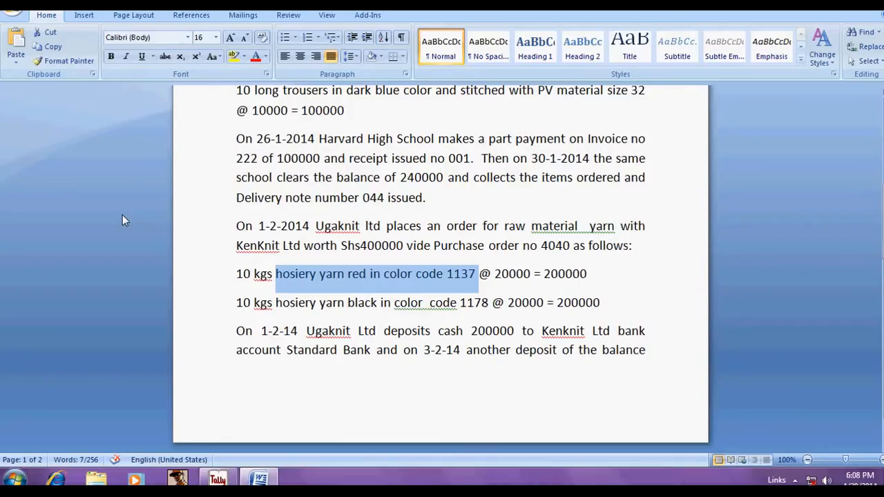
scroll(302, 276, "down", 1)
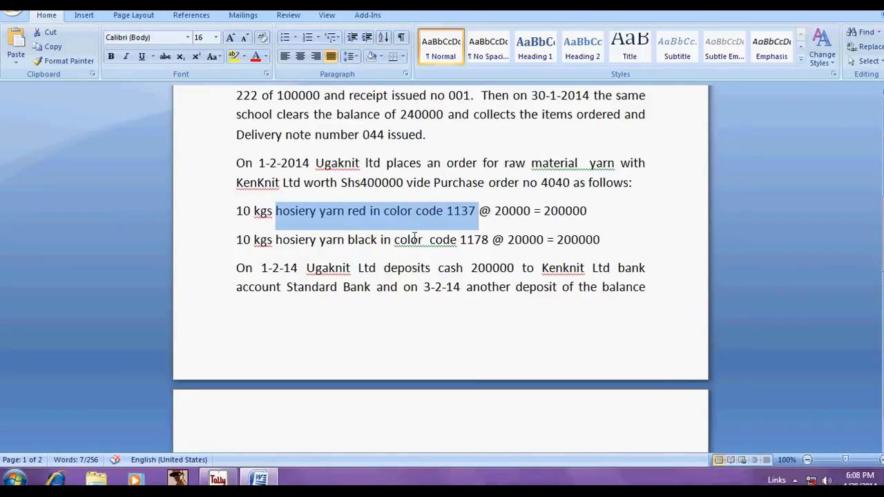
left_click_drag(275, 241, 475, 246)
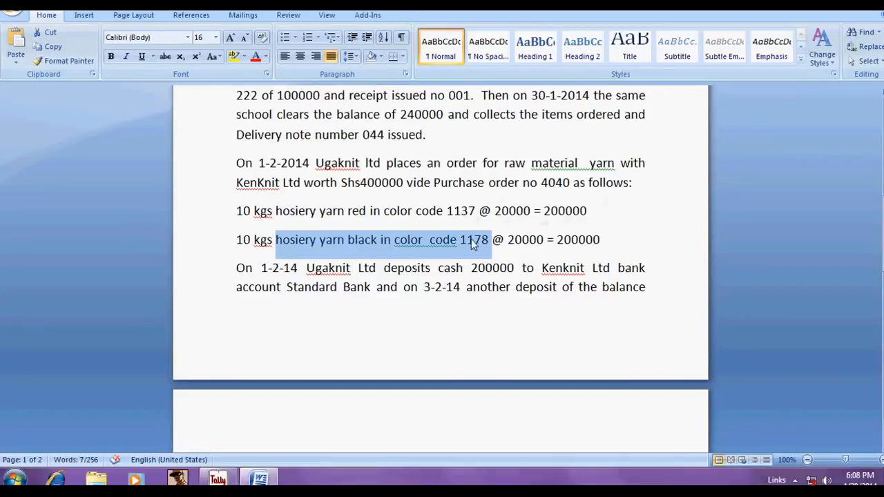
right_click(442, 249)
left_click(475, 269)
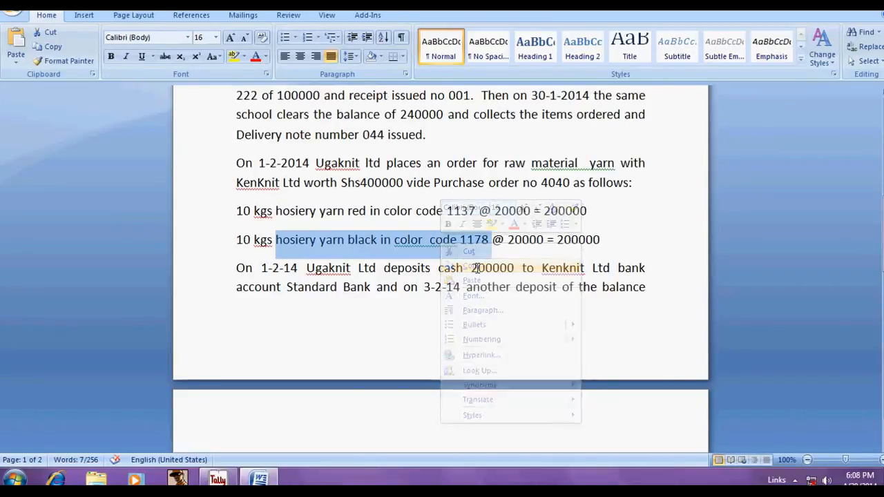
key("alt+Tab")
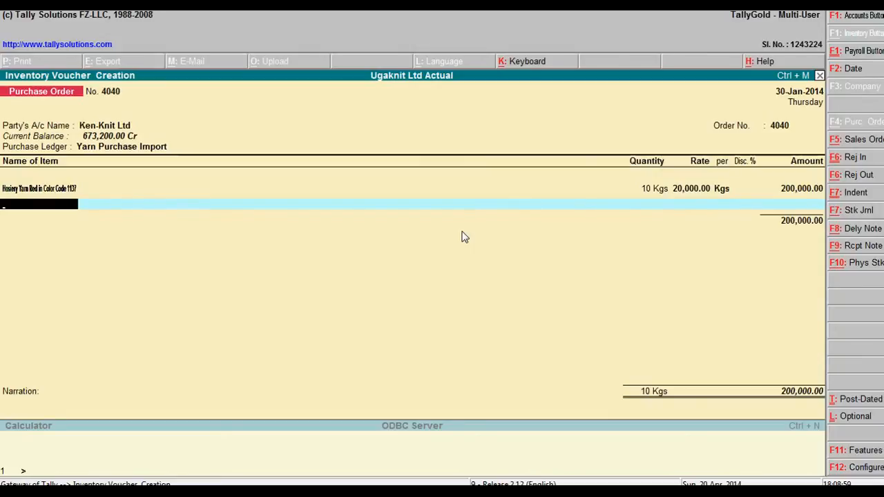
Step: Start a new stock item named Hosiery Yarn Black in Color Code 1178 under Primary, in the Raw Material category
key("alt+c")
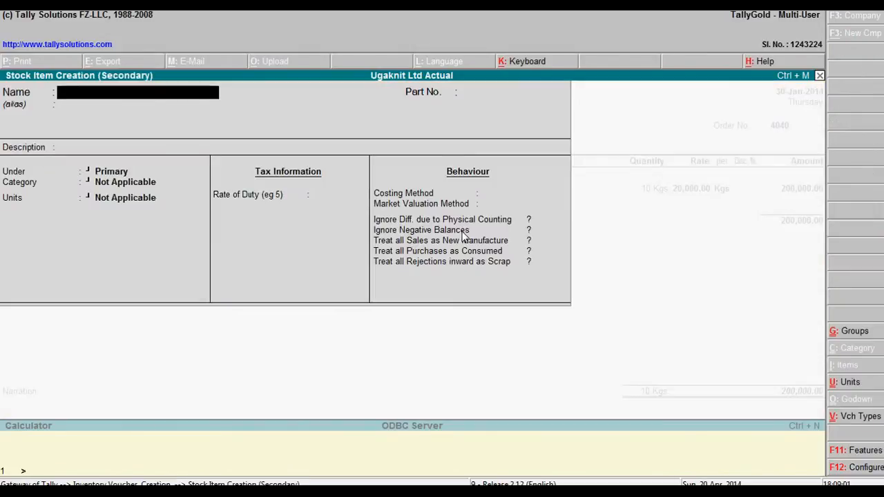
key("ctrl+alt+v")
key("Return")
key("Return")
key("Return")
key("Return")
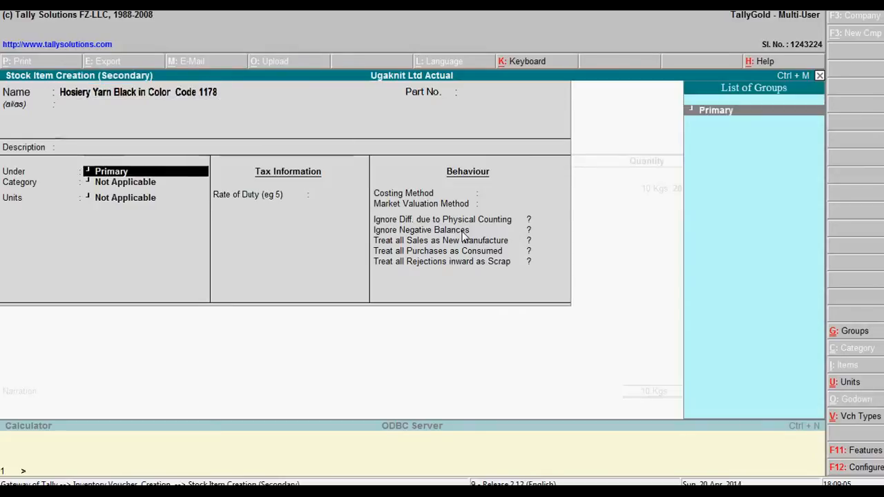
key("Return")
key("Down")
key("Down")
key("Return")
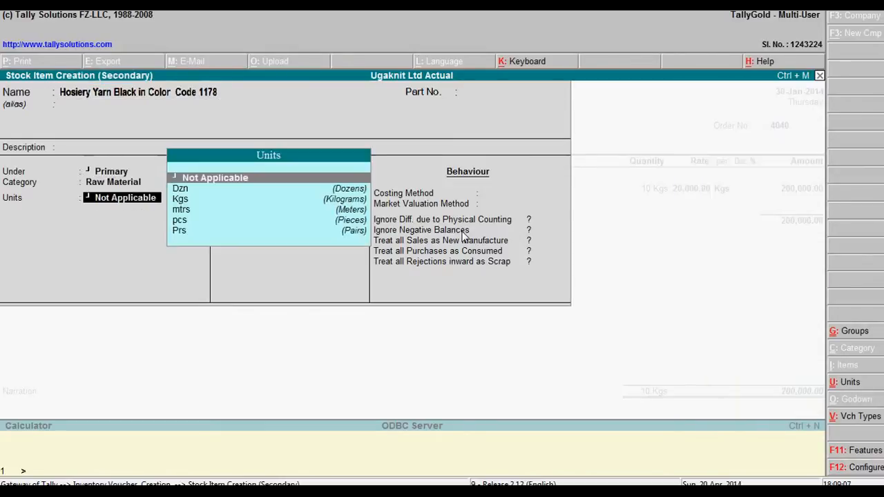
Step: Set the black yarn item's units to Kgs and save the item with the remaining defaults
key("Down")
key("Down")
key("Down")
key("Down")
key("Up")
key("Up")
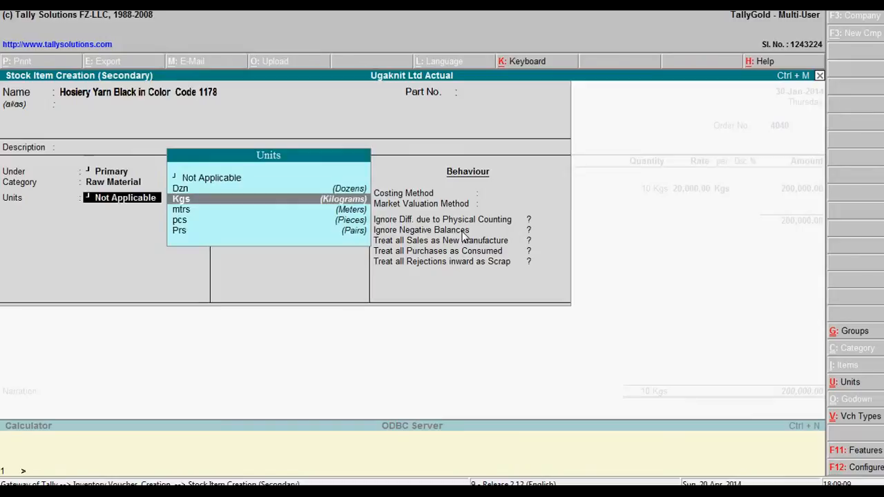
key("Return")
key("Return")
key("Return")
key("Return")
key("Return")
key("Return")
key("Return")
key("Return")
key("Return")
key("Return")
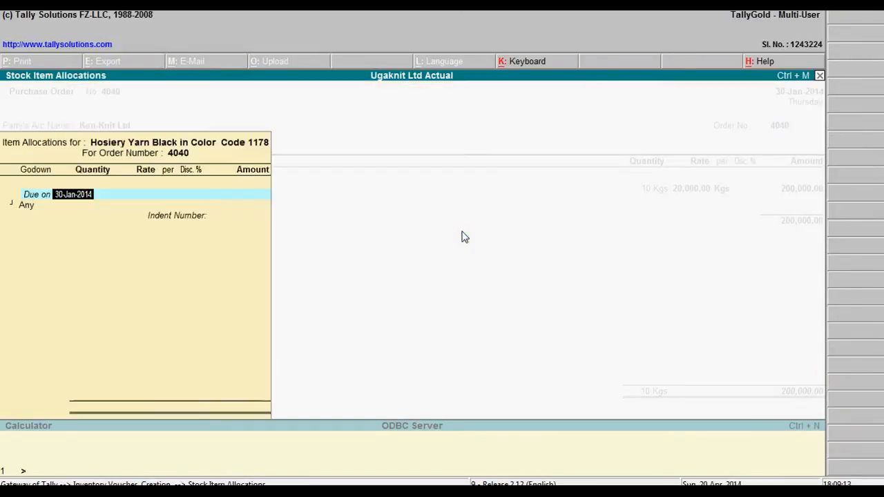
Step: Allocate 10 Kgs of the black yarn at 20,000 per Kg to Main Location, due 30-Jan-2014, with no indent
key("Return")
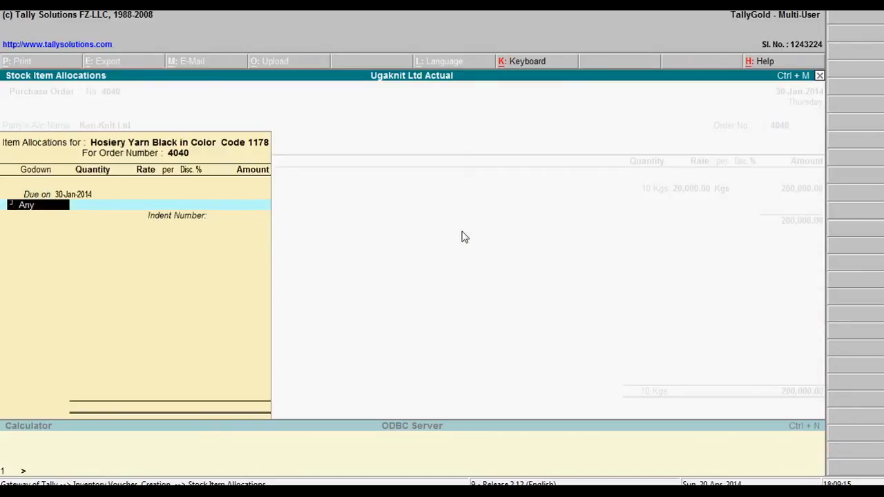
key("Return")
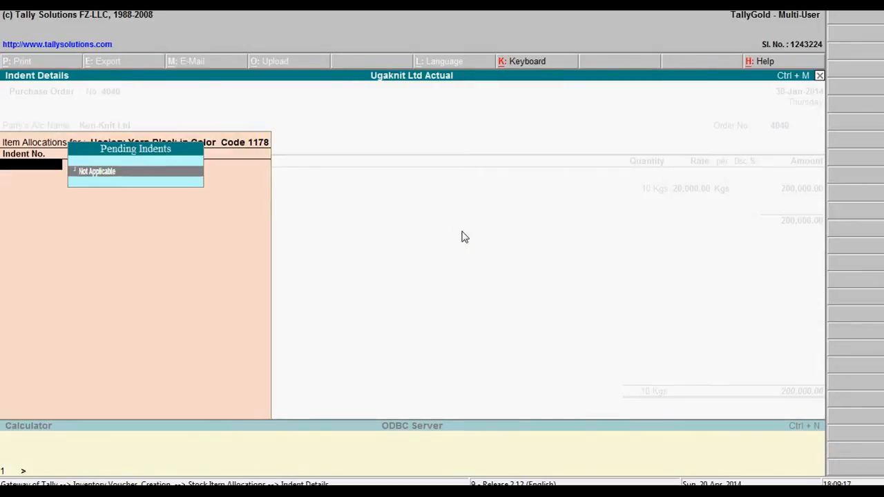
key("Return")
key("alt+Tab")
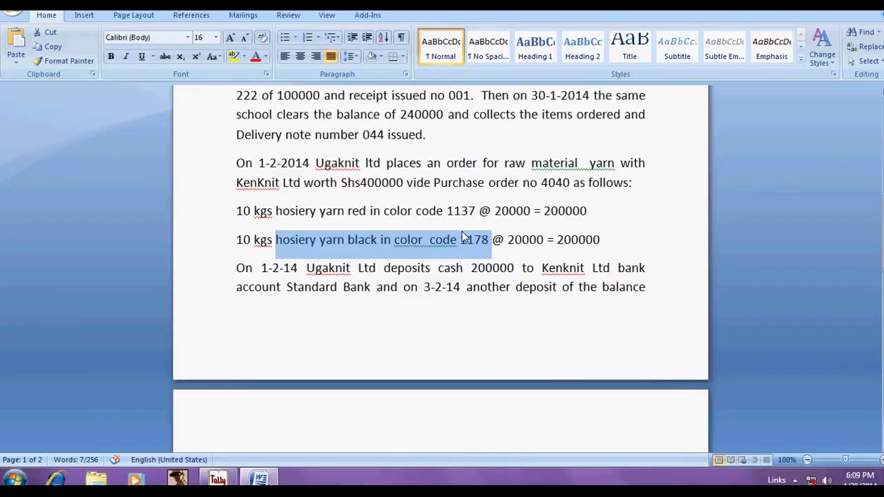
key("alt+Tab")
type("10")
key("Return")
type("200000")
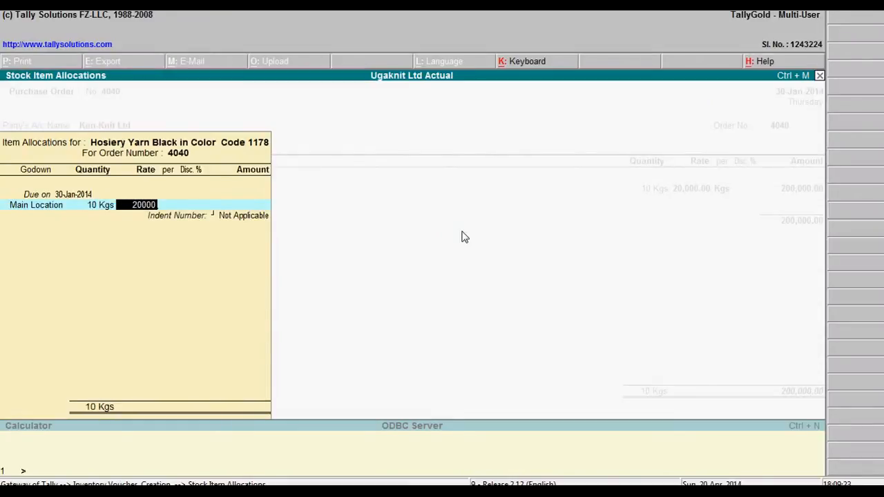
key("Return")
key("Return")
key("Return")
key("Return")
key("Return")
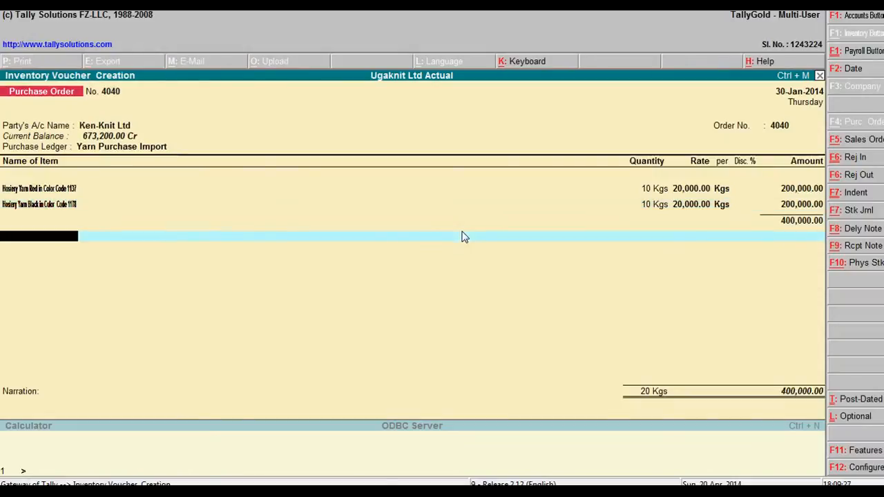
Step: End the item list and accept the purchase order with an empty narration
key("Return")
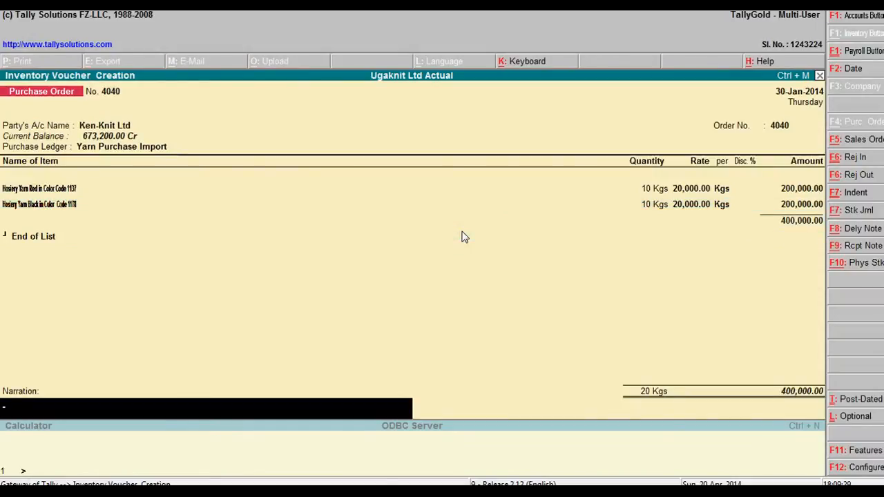
key("Return")
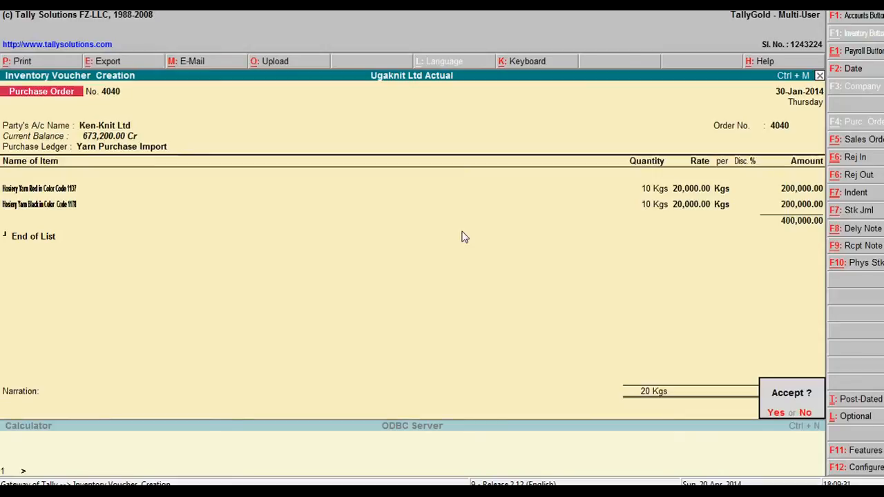
key("Return")
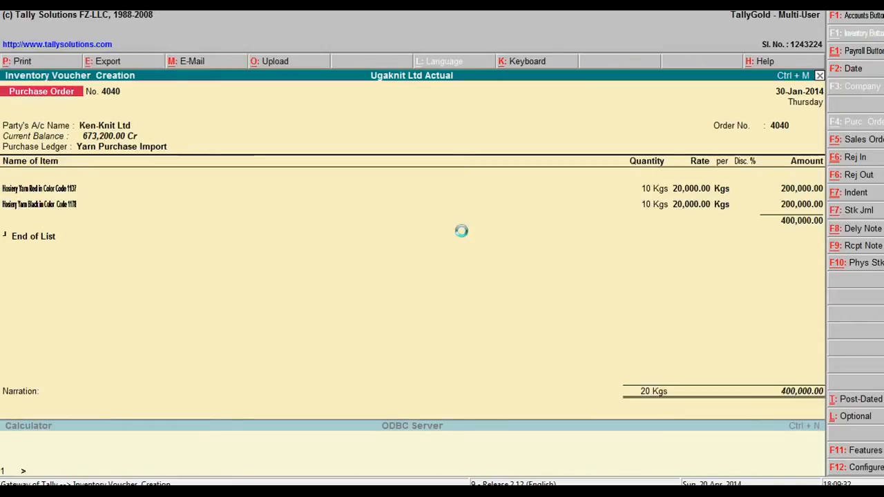
Step: Read the next transaction, the deposits to Kenknit Ltd, in the Word document and return to Tally
key("alt+Tab")
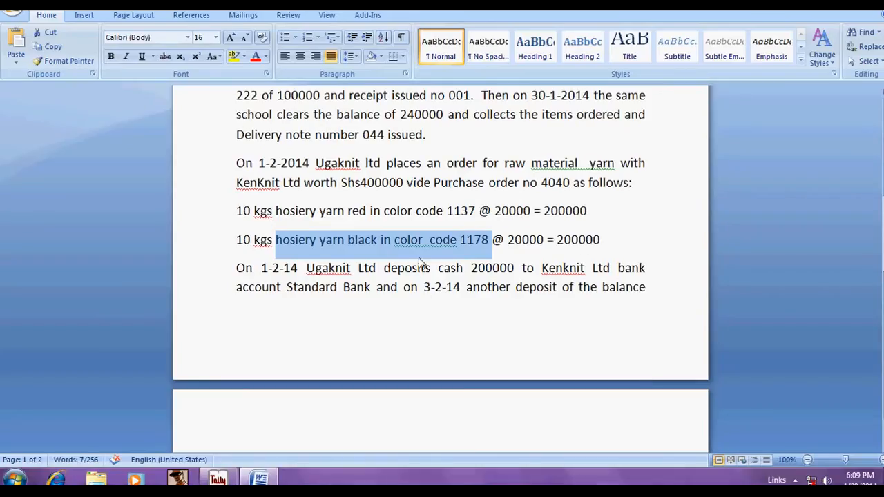
scroll(419, 261, "down", 1)
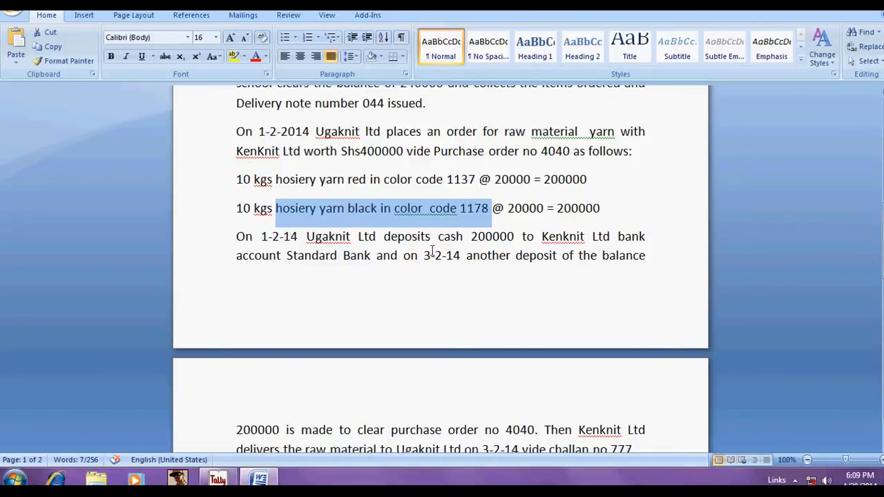
key("alt+Tab")
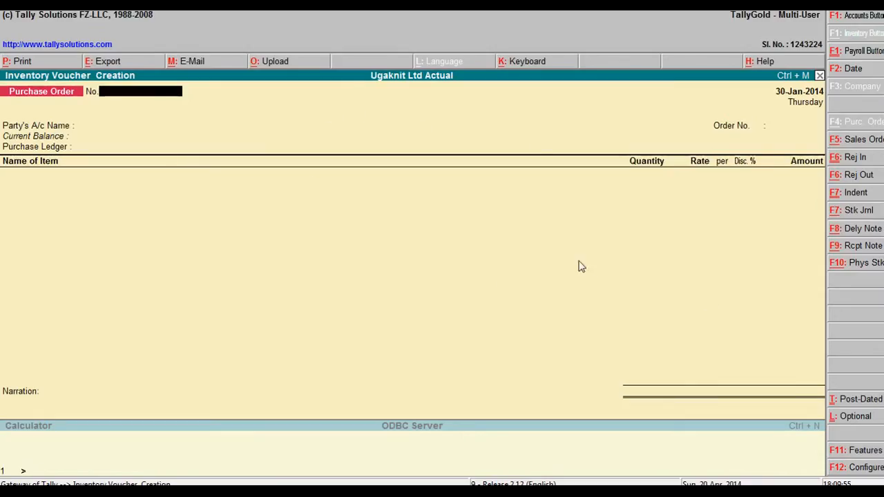
Step: Switch to a payment voucher, check the payment date in Word and date the voucher 1-Feb-2014
left_click(860, 17)
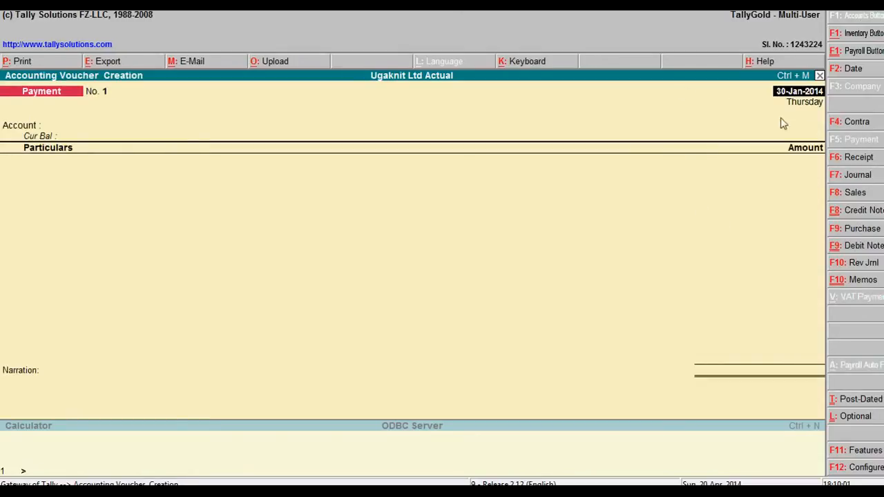
key("alt+Tab")
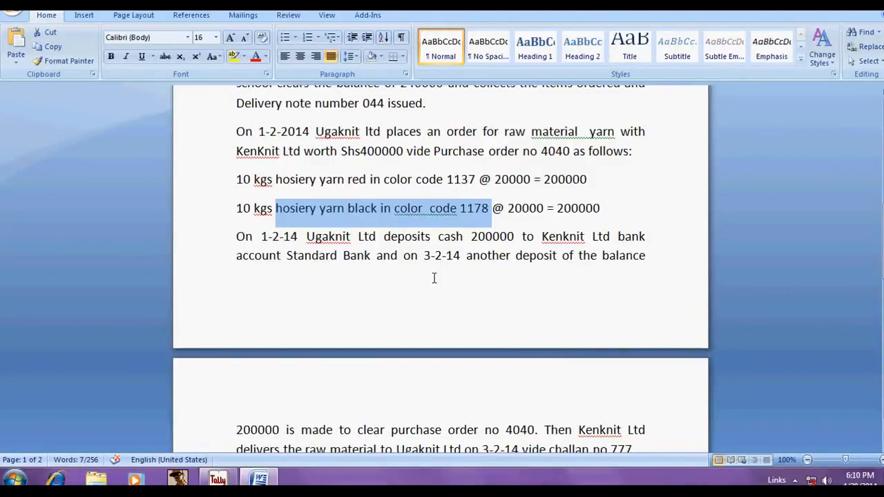
key("alt+Tab")
type("1.02.14")
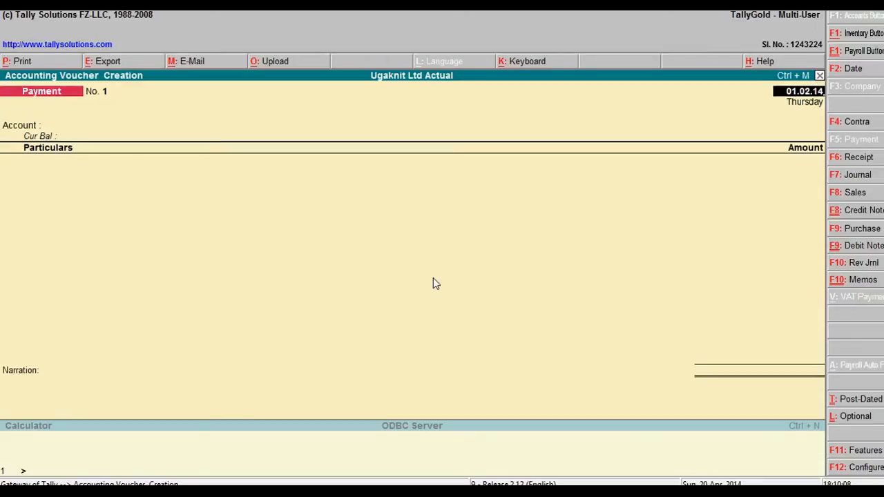
key("Return")
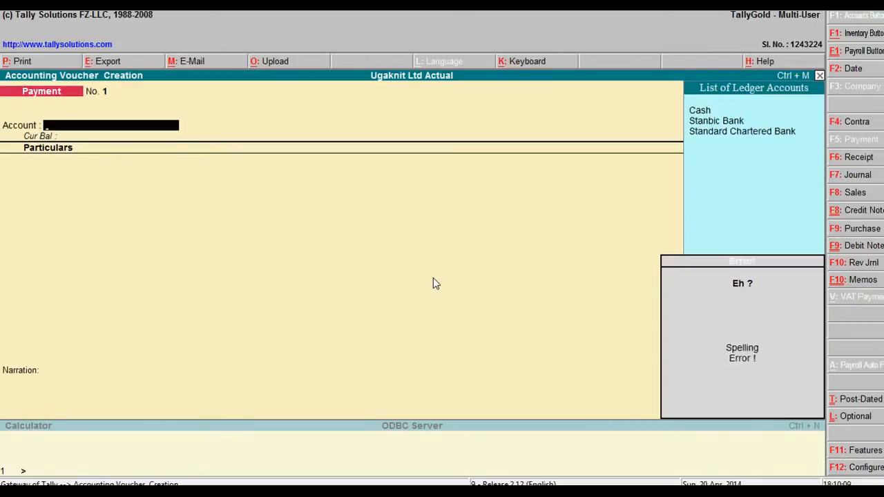
key("Return")
key("Return")
Step: Check the payment method in Word and set Cash as the payment voucher's account
key("Down")
key("Down")
key("Down")
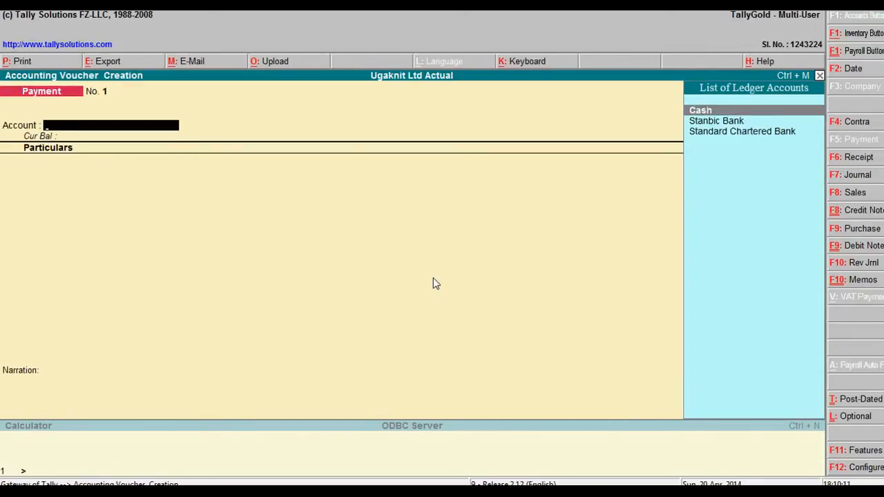
key("alt+Tab")
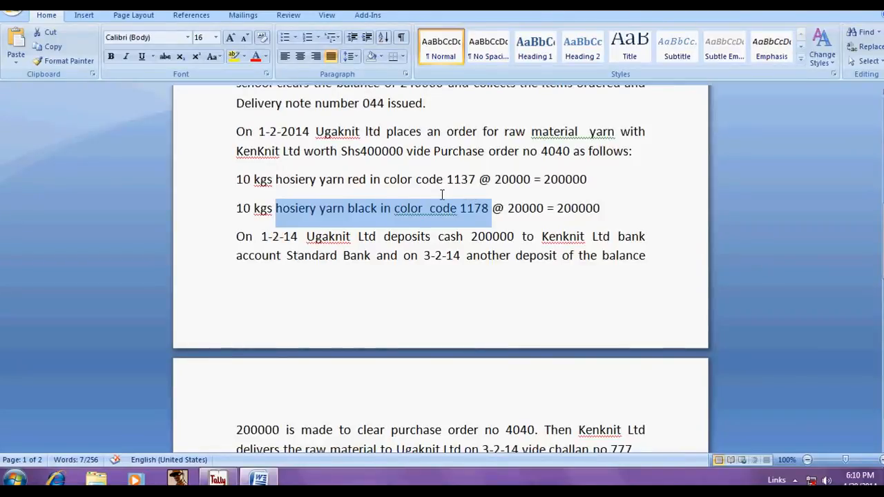
key("alt+Tab")
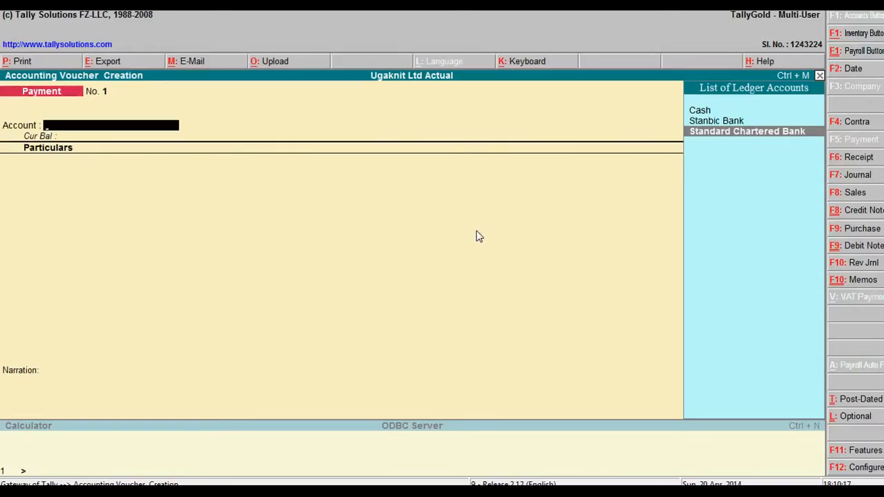
key("Up")
key("Up")
key("Return")
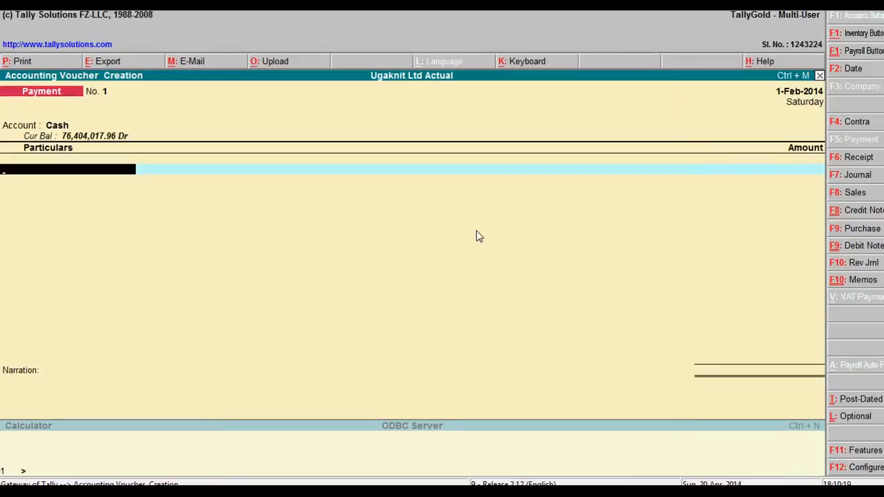
Step: Enter Ken-Knit Ltd as the payee with an amount of 200,000, checking the figure in Word
type("Ken")
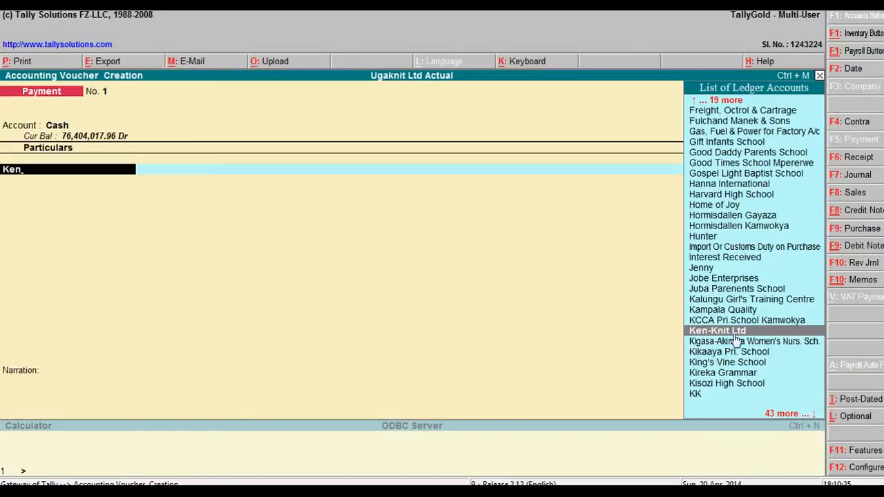
key("Return")
key("alt+Tab")
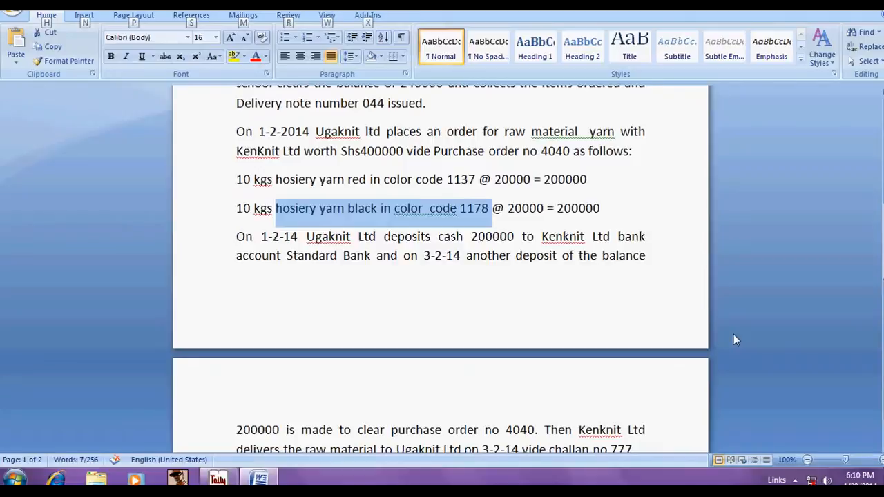
key("alt+Tab")
type("200000")
key("alt+Tab")
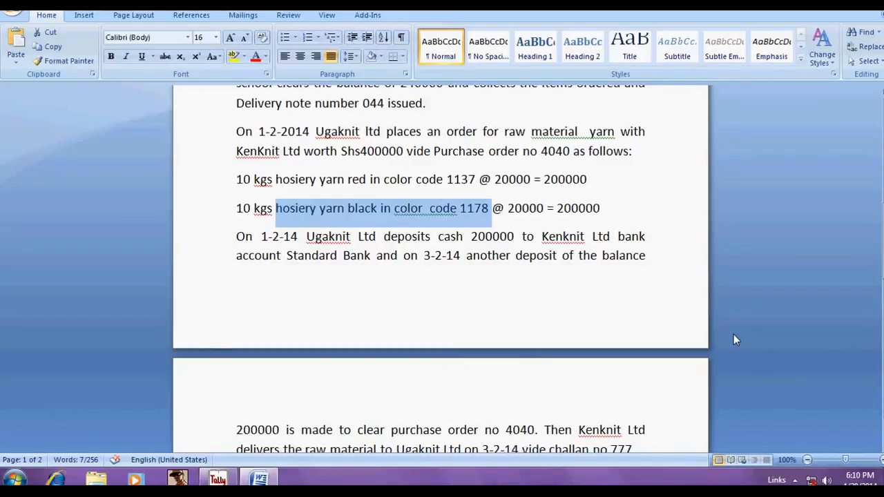
key("alt+Tab")
Step: Allocate the 200,000 payment as Agst Ref to Ken-Knit Ltd's pending bill 4
key("Return")
key("Return")
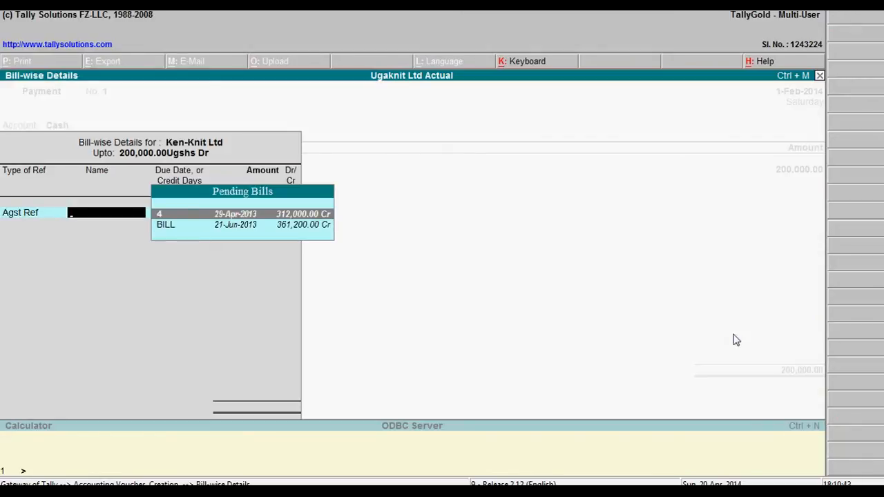
key("Return")
key("Return")
key("Return")
key("Return")
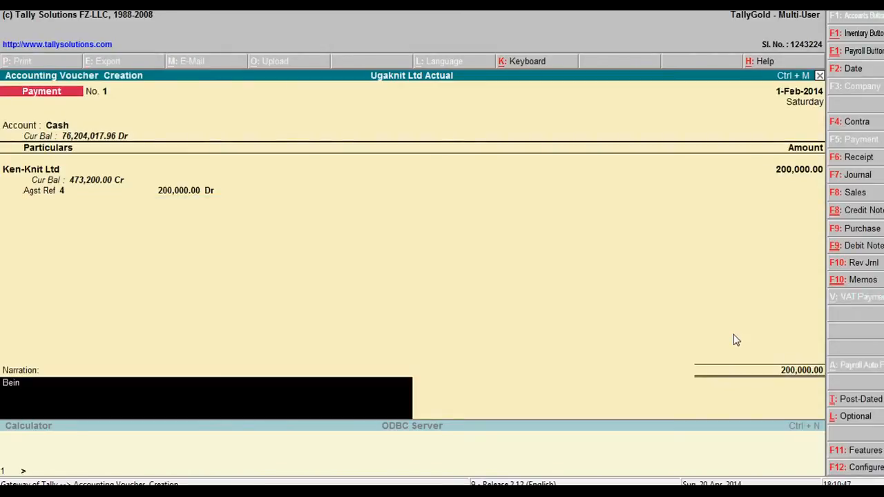
Step: Enter "Being paid amount" as the narration, then erase it and go back to the bill reference line
type("Being paid amount")
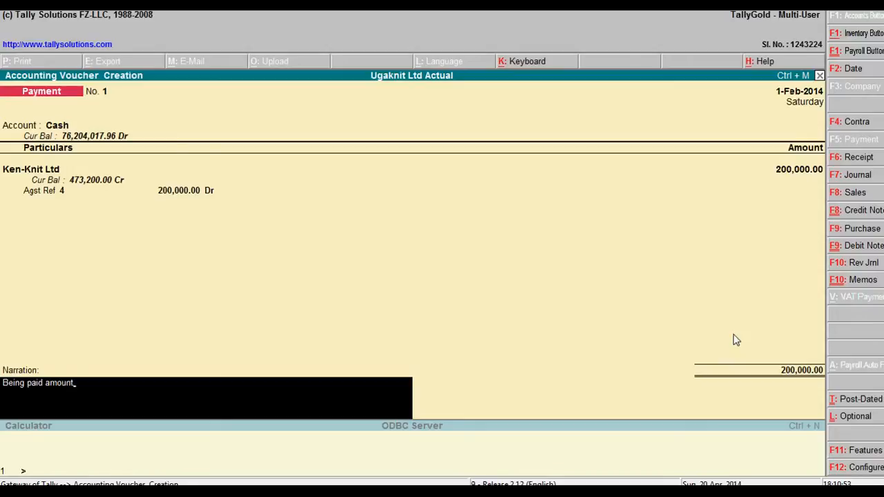
key("BackSpace")
key("BackSpace")
key("BackSpace")
key("BackSpace")
key("BackSpace")
key("BackSpace")
key("BackSpace")
key("BackSpace")
key("BackSpace")
key("BackSpace")
key("BackSpace")
key("BackSpace")
key("BackSpace")
key("BackSpace")
key("BackSpace")
key("BackSpace")
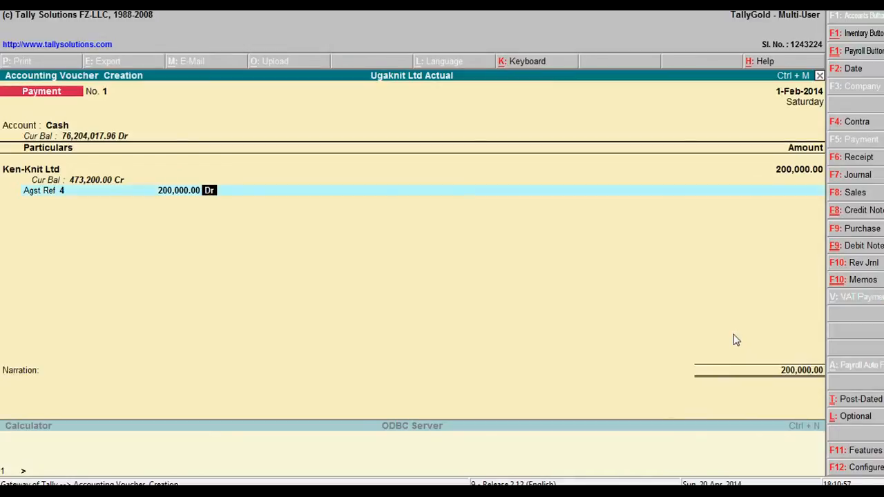
Step: Quit the payment voucher without saving and open a fresh one from the Gateway of Tally
key("Escape")
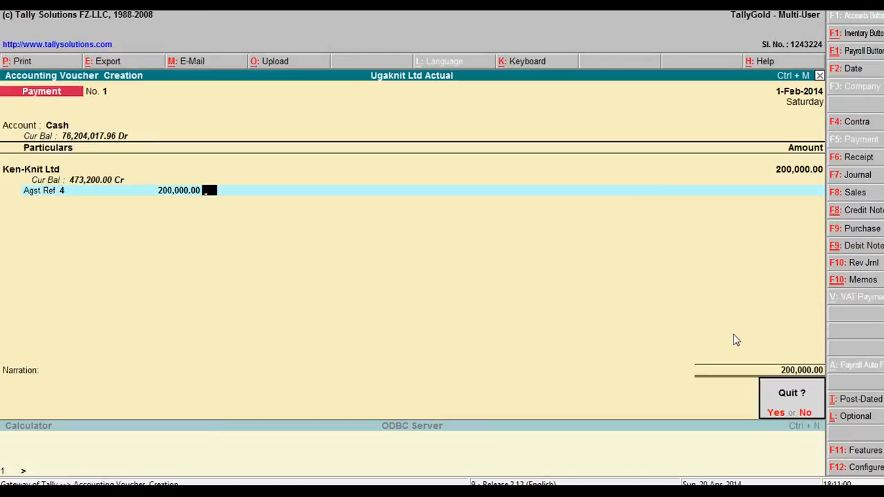
key("y")
key("Down")
key("Down")
key("Down")
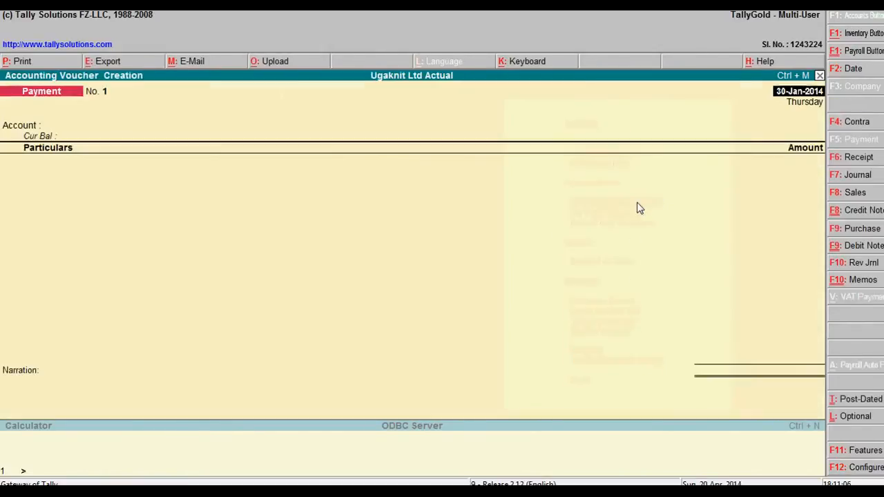
left_click(637, 204)
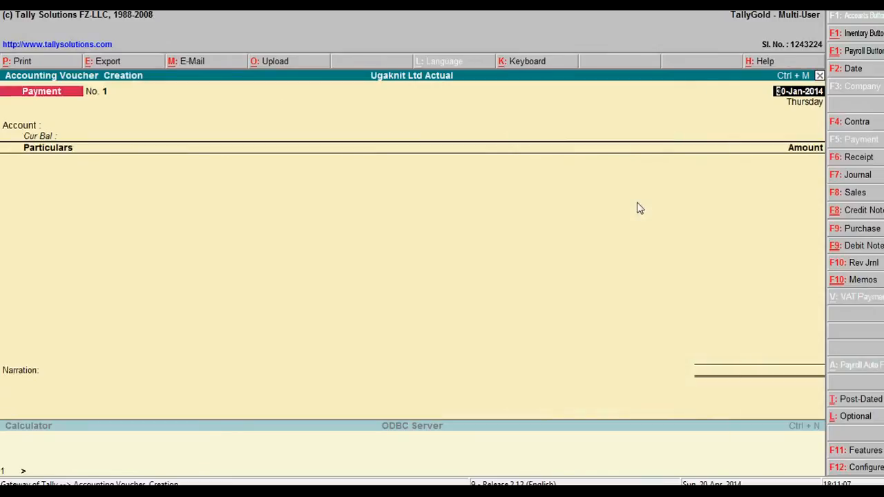
Step: Check the transaction date in the Word document and date the payment voucher 1-2-14 in Tally
key("alt+Tab")
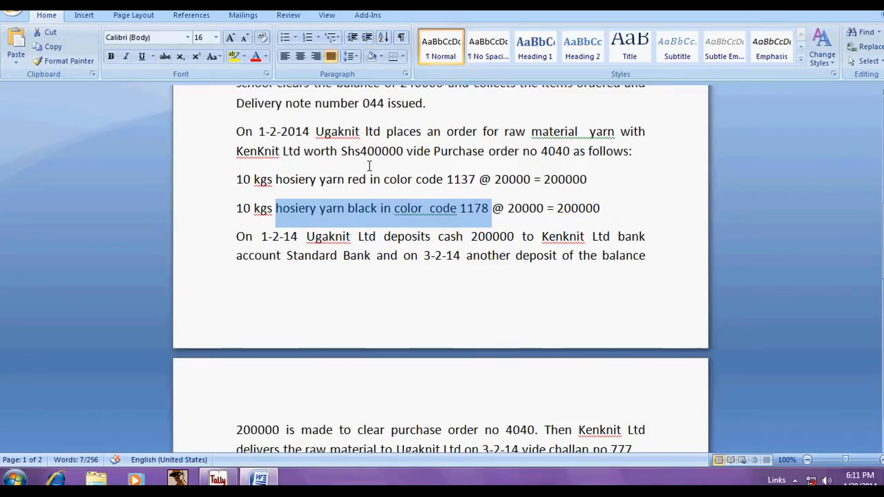
key("alt+Tab")
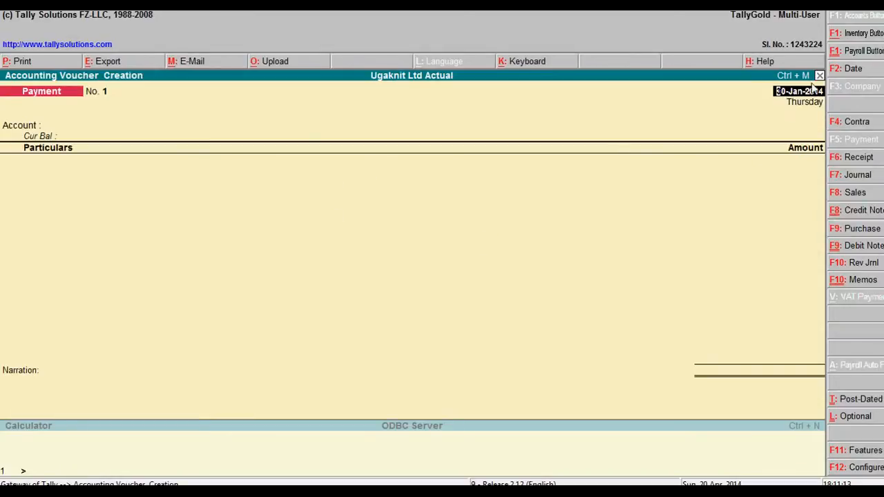
key("alt+Tab")
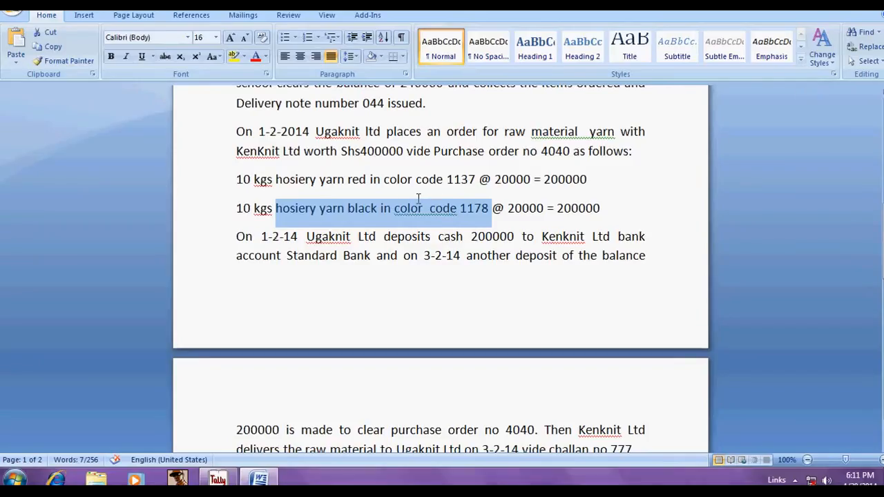
key("alt+Tab")
type("1-2-14")
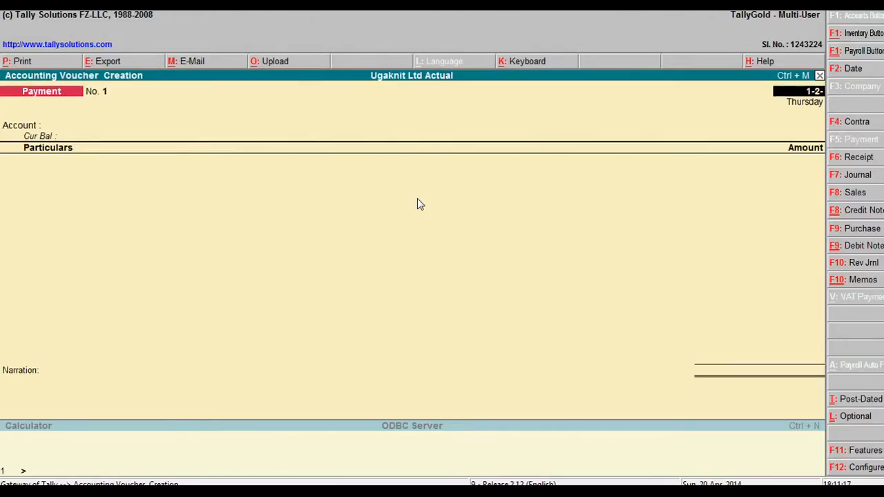
key("Return")
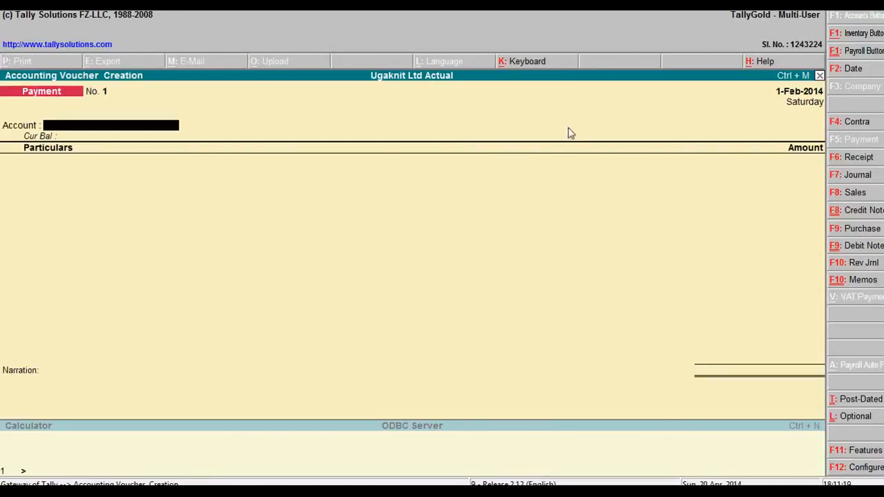
Step: Look through the inventory voucher types, return to accounting vouchers and start a purchase voucher dated 1-Feb-2014
left_click(862, 32)
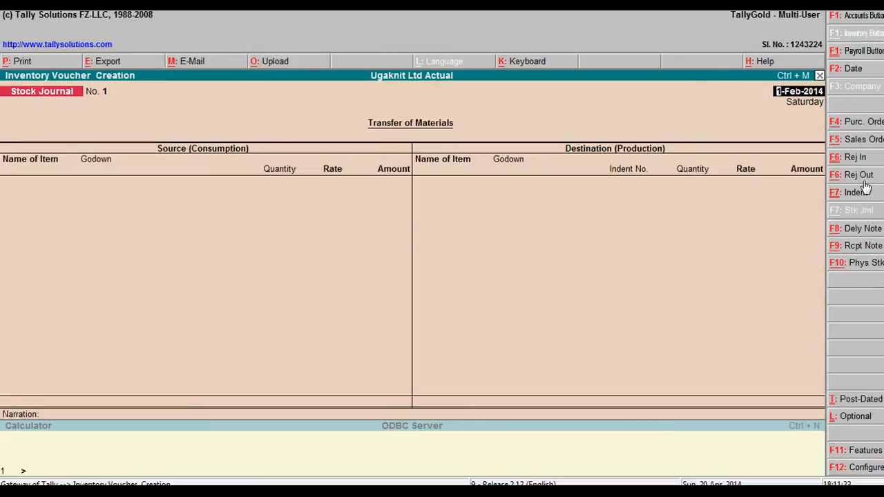
left_click(863, 16)
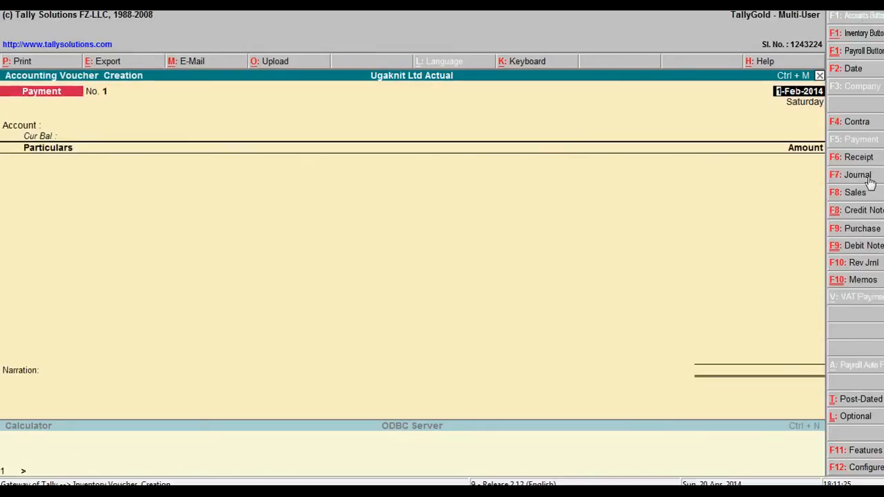
left_click(858, 234)
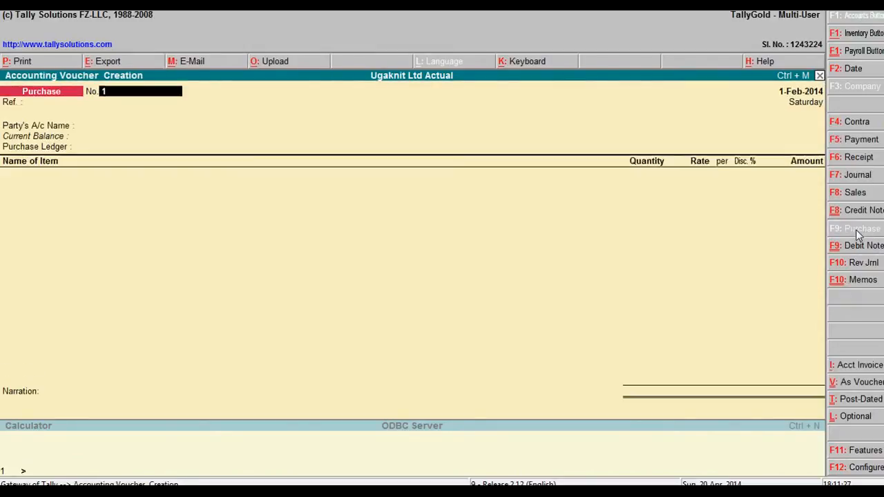
key("F2")
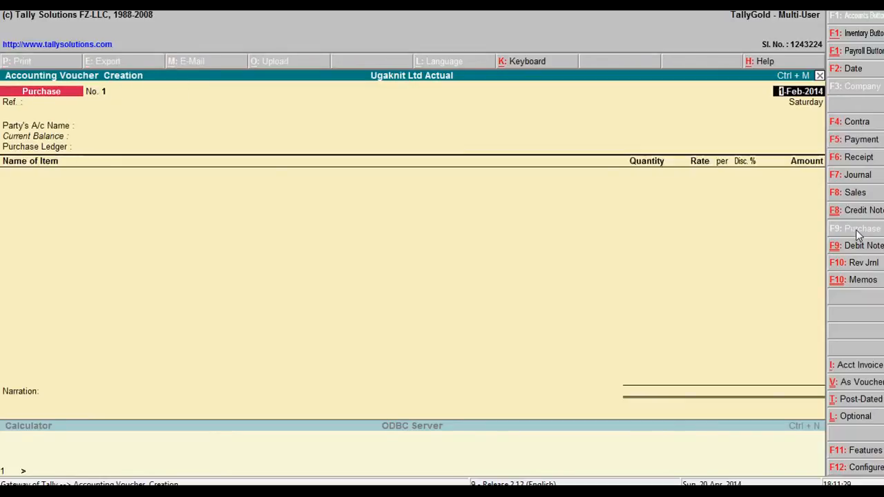
key("Return")
Step: Number the purchase voucher 4040 after checking the order number in Word, leaving the reference blank
key("alt+Tab")
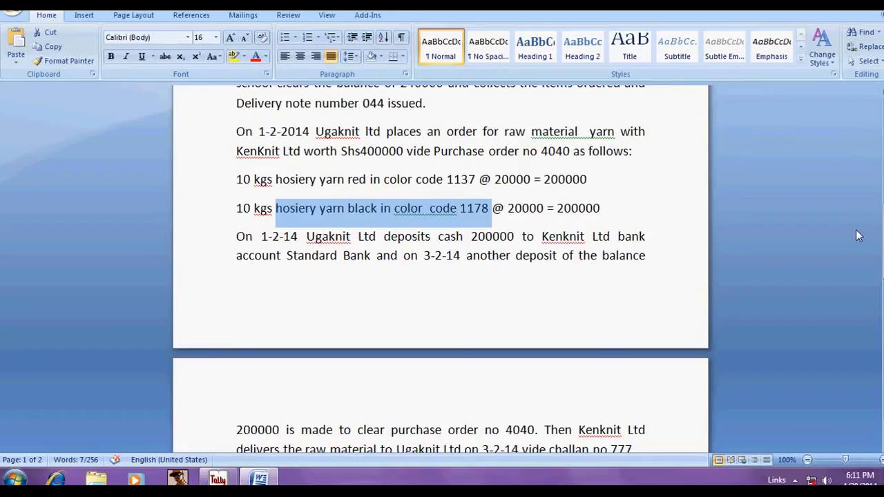
key("alt+Tab")
type("4040")
key("Return")
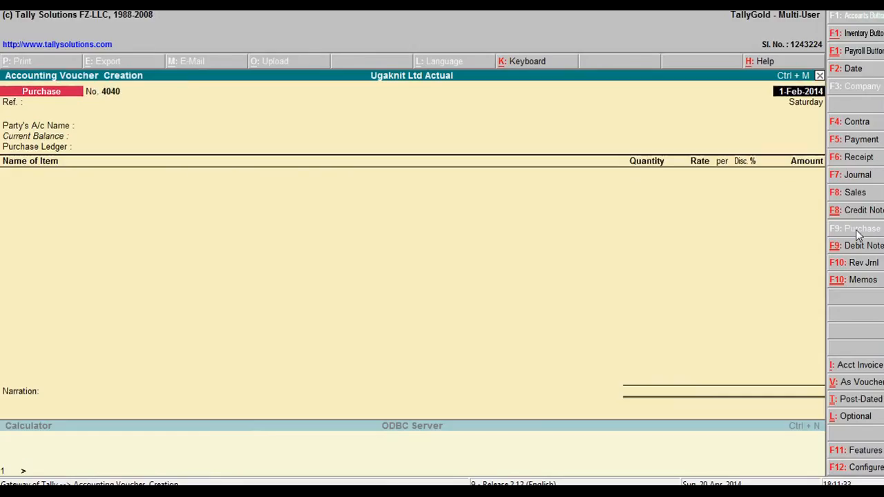
key("Return")
key("Return")
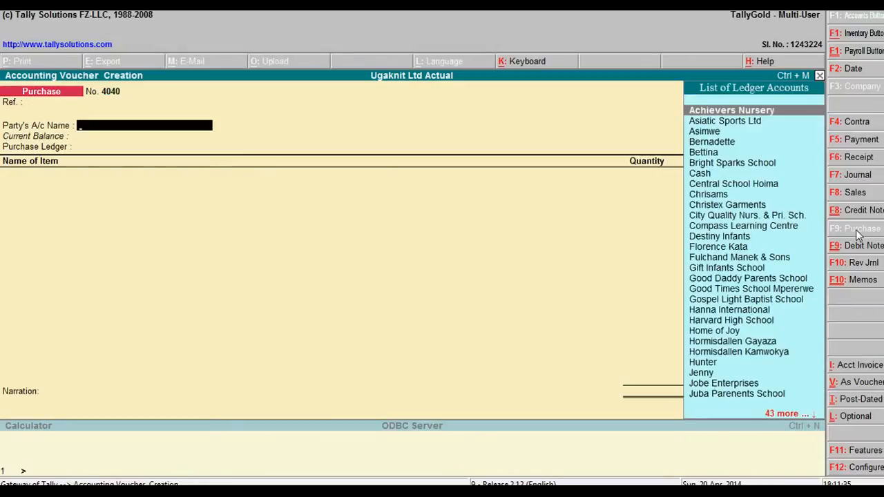
Step: Choose Ken-Knit Ltd as the party and link the purchase to its order 4040 in the party details
type("Ke")
key("Return")
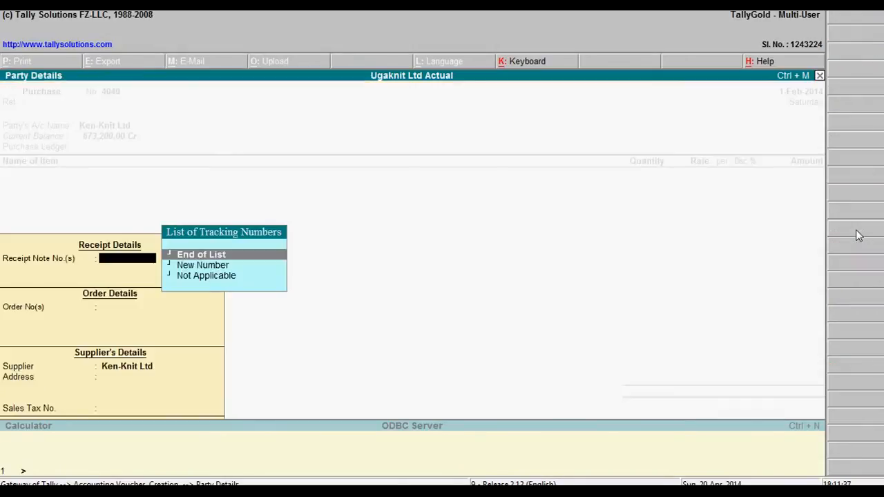
key("Return")
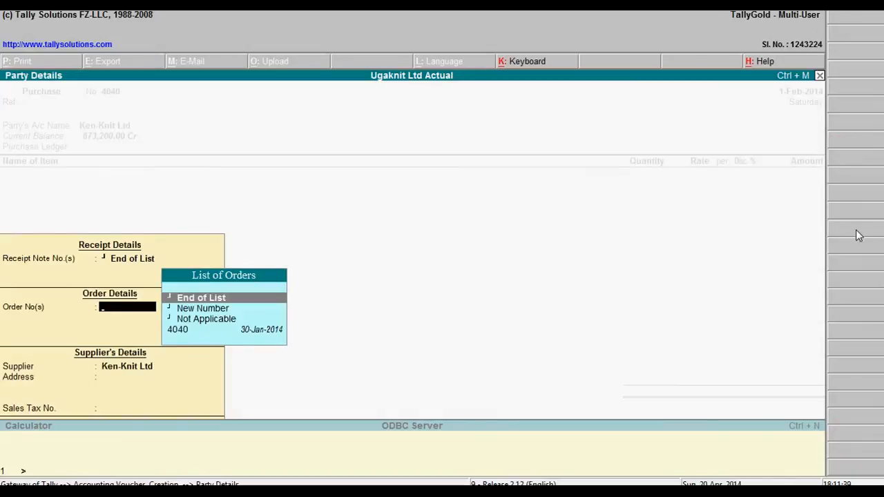
key("Down")
key("Down")
key("Down")
key("Up")
key("Down")
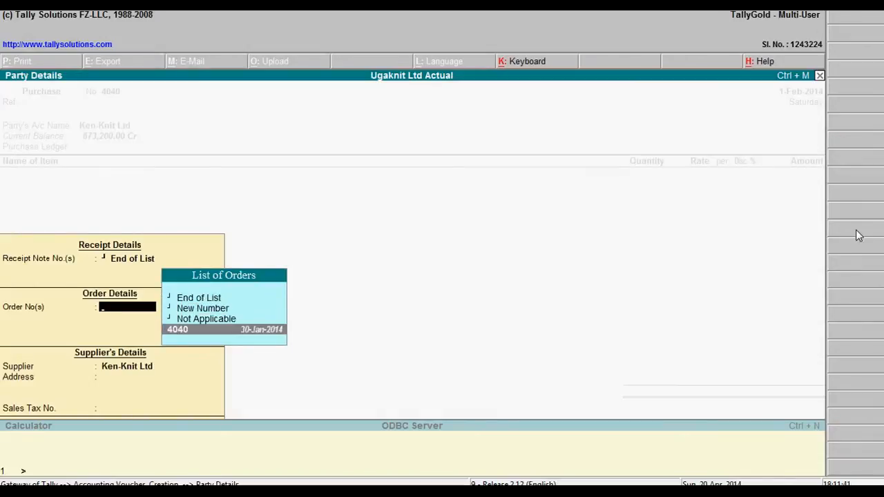
key("Return")
key("Return")
key("Return")
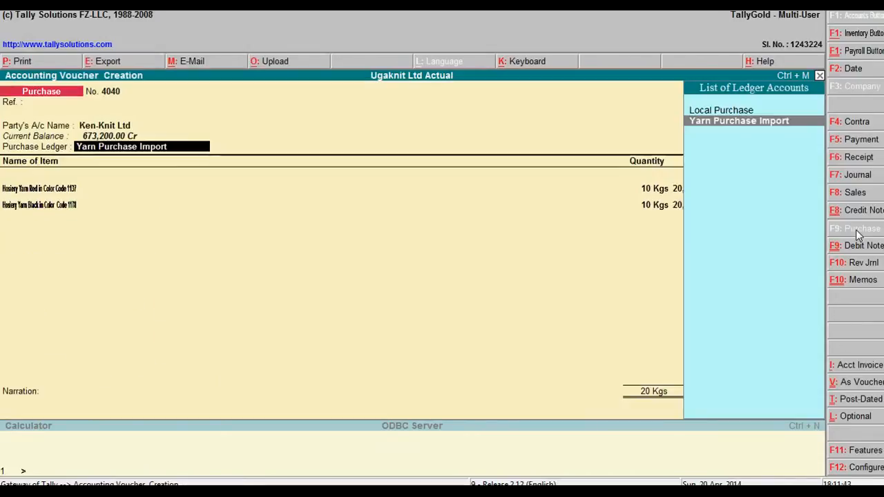
Step: Accept Yarn Purchase Import as the purchase ledger and confirm the item allocations for Hosiery Yarn Red 1137 and Black 1178, 10 Kgs each
key("Return")
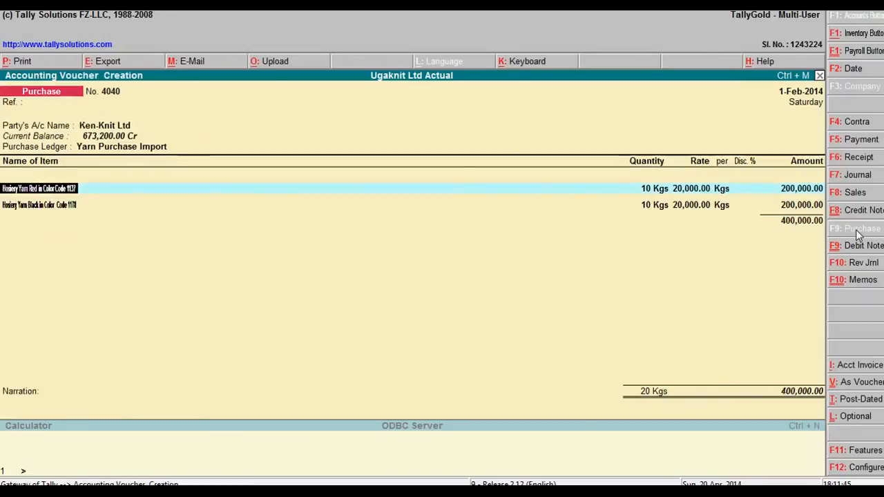
key("Return")
key("Return")
key("Return")
key("Return")
key("Return")
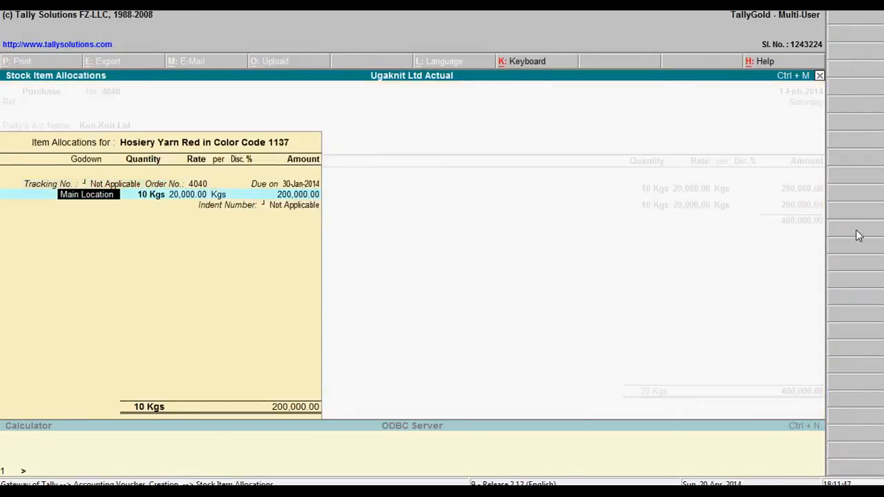
key("Return")
key("Return")
key("Return")
key("Return")
key("Return")
key("Return")
key("Return")
key("Return")
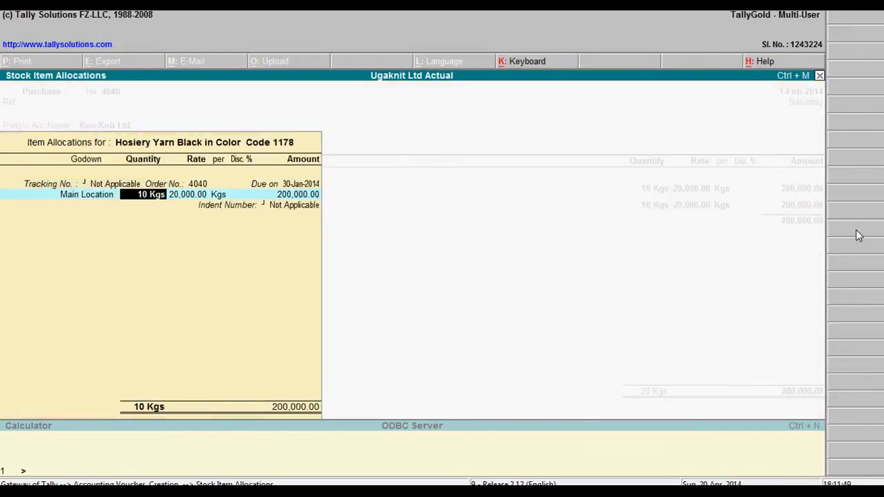
key("Return")
key("Return")
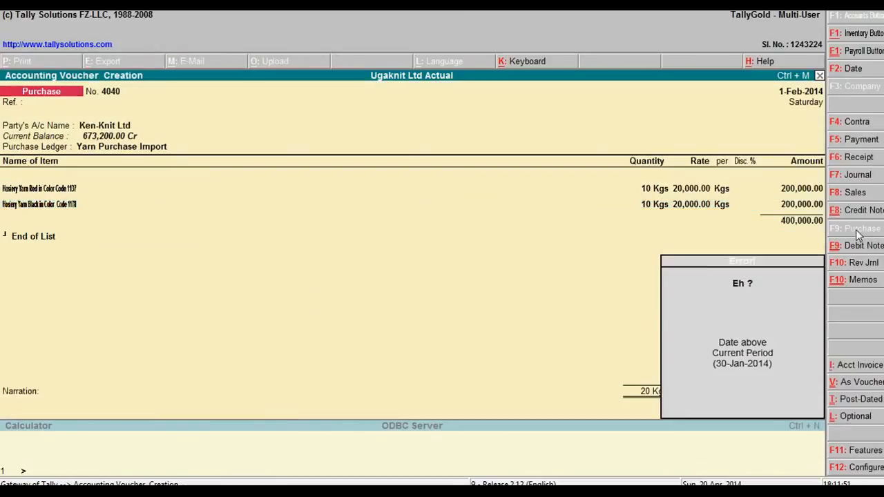
Step: Try to accept purchase voucher 4040 again, reconfirming its header and the 1-Feb-2014 date
key("Return")
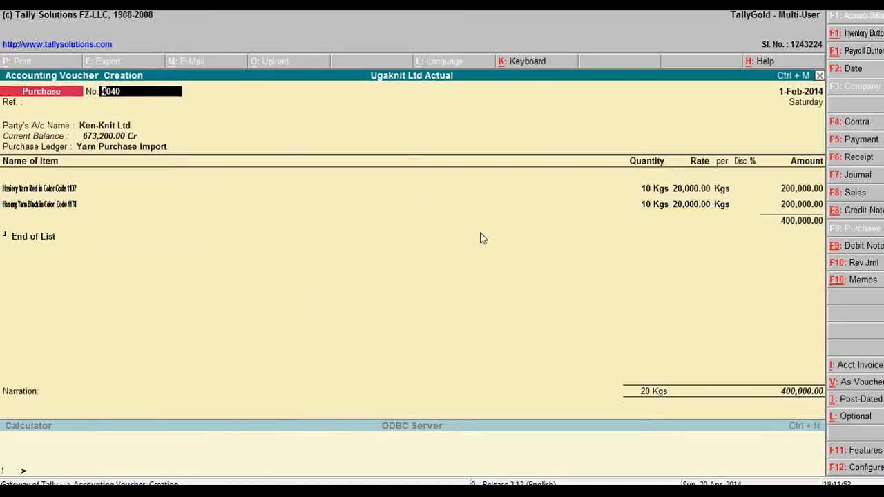
key("Return")
key("Return")
key("Return")
key("Return")
key("Return")
key("Return")
key("Return")
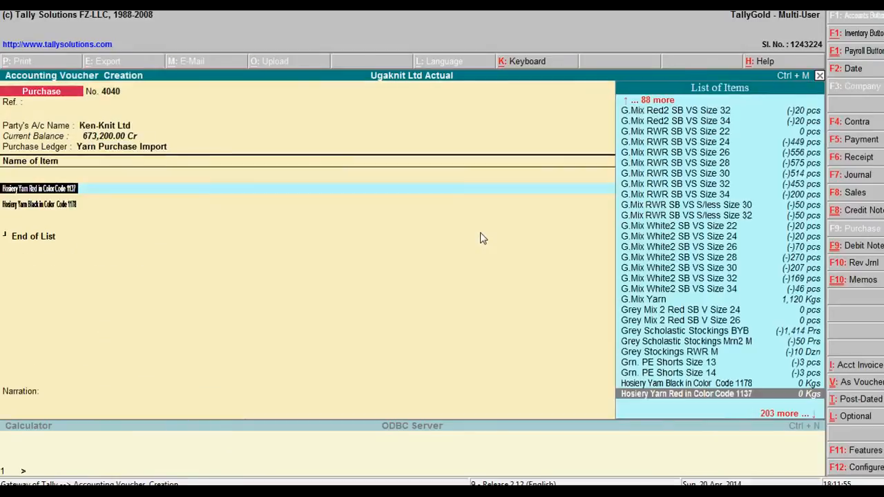
key("ctrl+a")
key("Return")
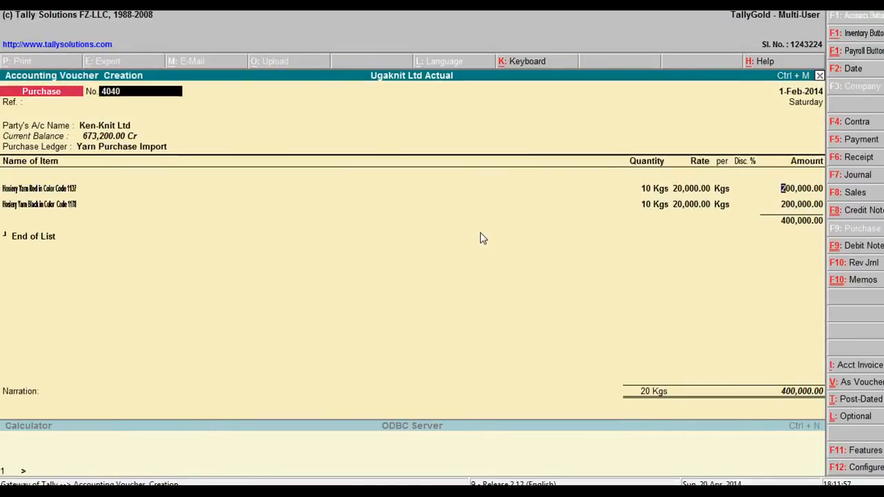
key("F2")
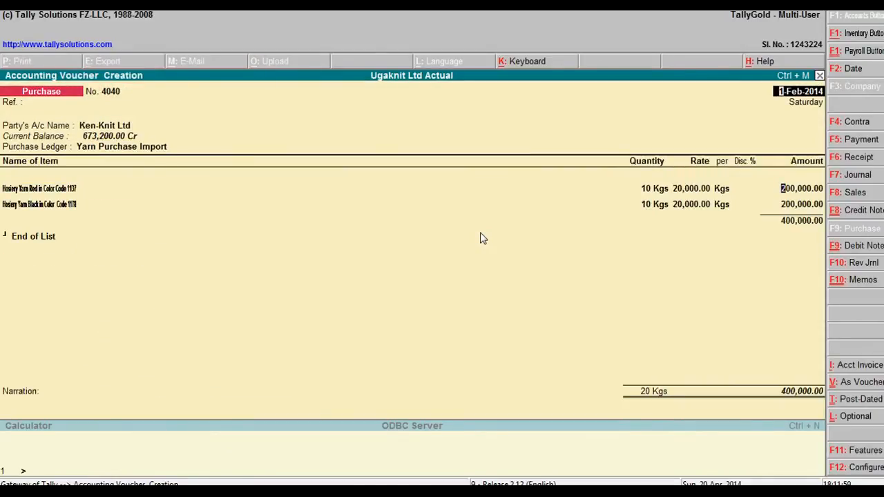
key("Return")
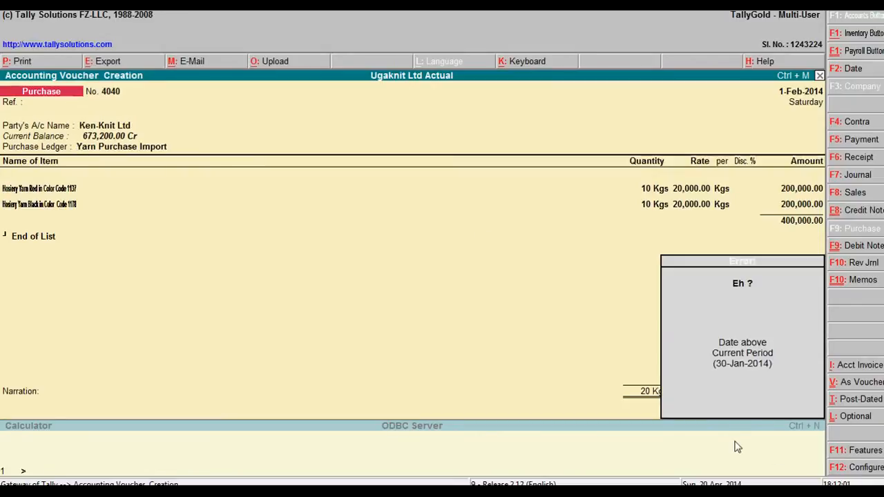
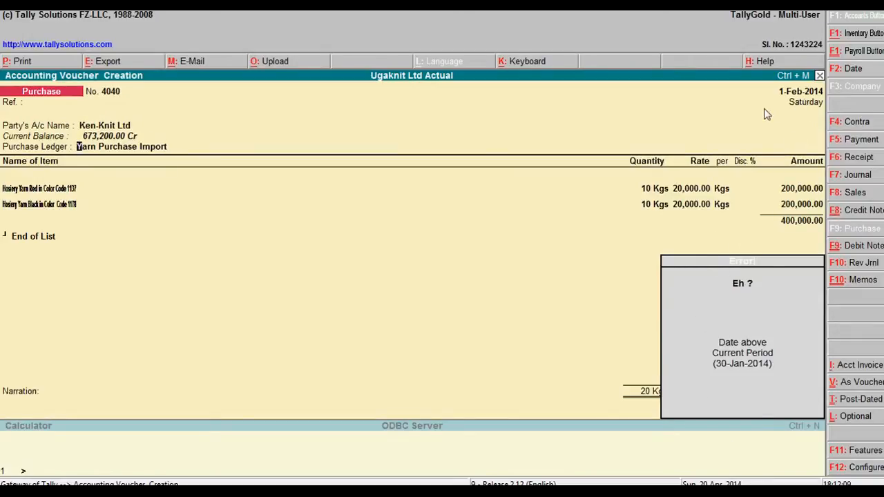
Step: Dismiss the date error and extend the current period's end date to 28-2-14
key("Escape")
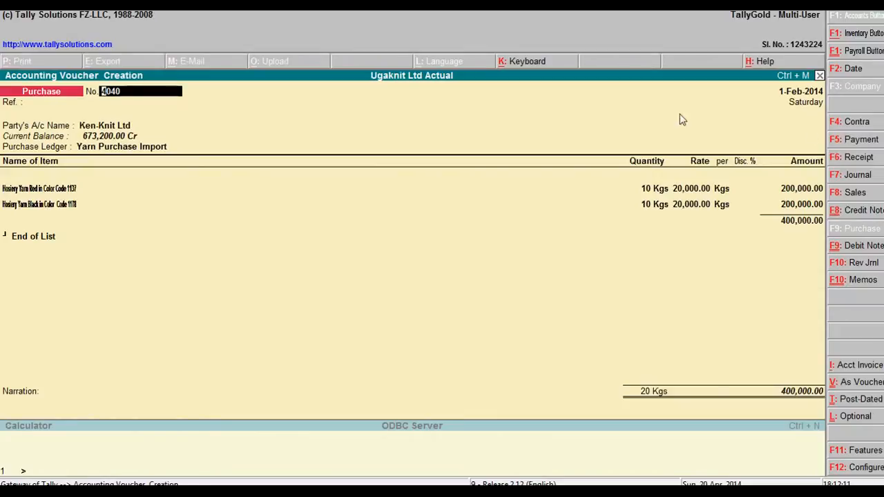
key("alt+F2")
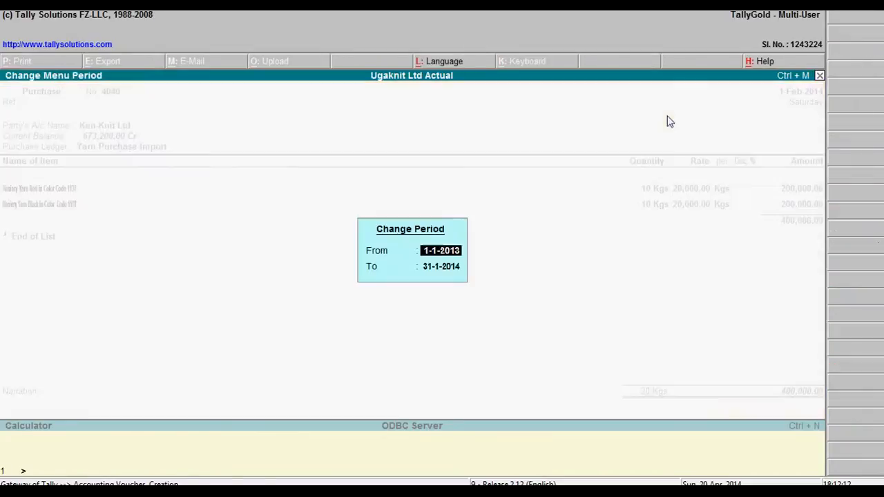
key("Return")
type("28-2-14")
key("Return")
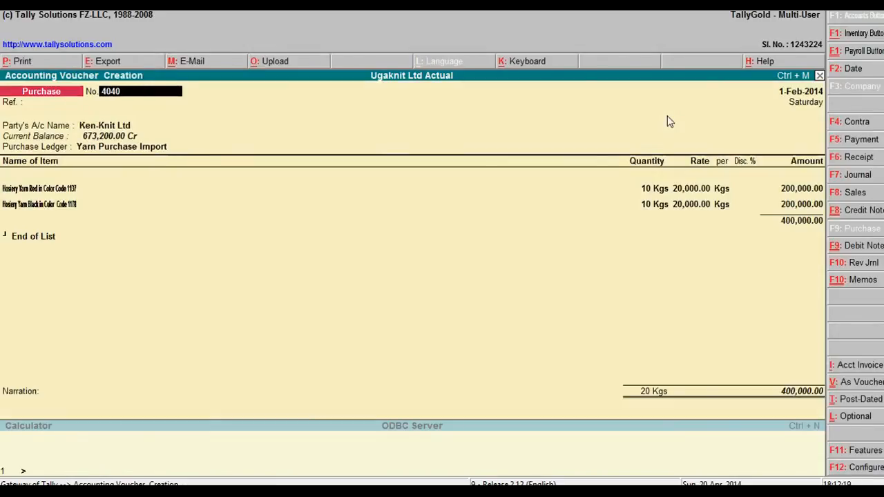
Step: Reconfirm the party, ledger and both yarn allocations of purchase voucher 4040, leave the narration blank and save it
key("Return")
key("Return")
key("Return")
key("Return")
key("Return")
key("Return")
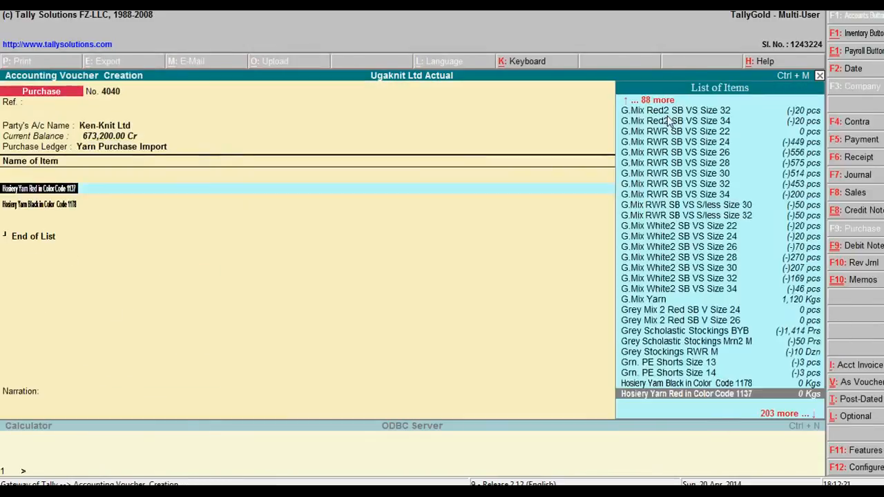
key("Return")
key("Return")
key("Return")
key("Return")
key("Return")
key("Return")
key("Return")
key("Return")
key("Return")
key("Return")
key("Return")
key("Return")
key("Return")
key("Return")
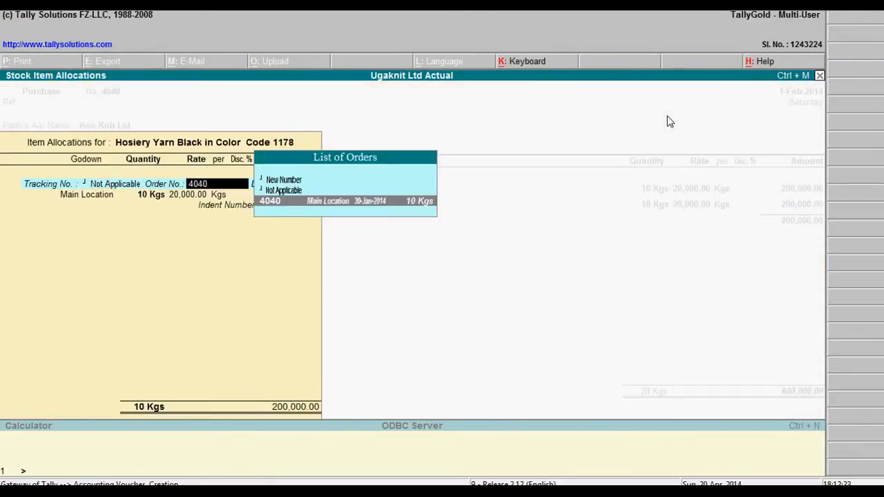
key("Return")
key("Return")
key("Return")
key("Return")
key("Return")
key("Return")
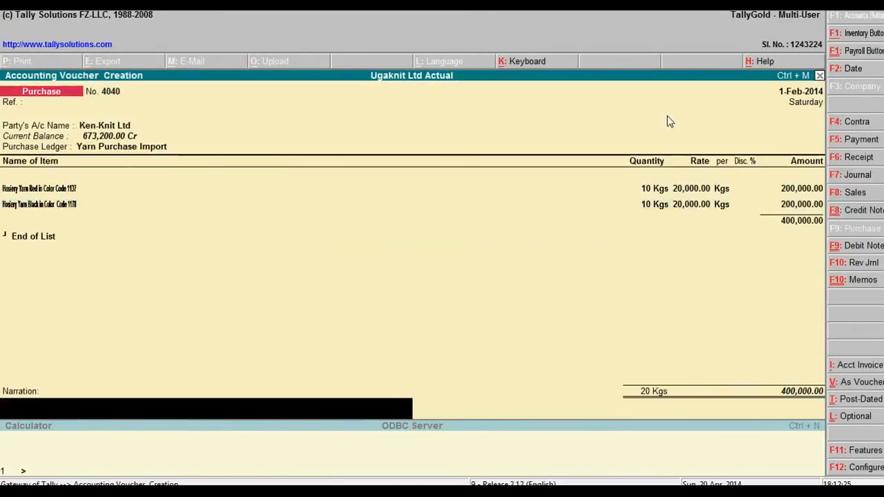
key("Return")
key("Return")
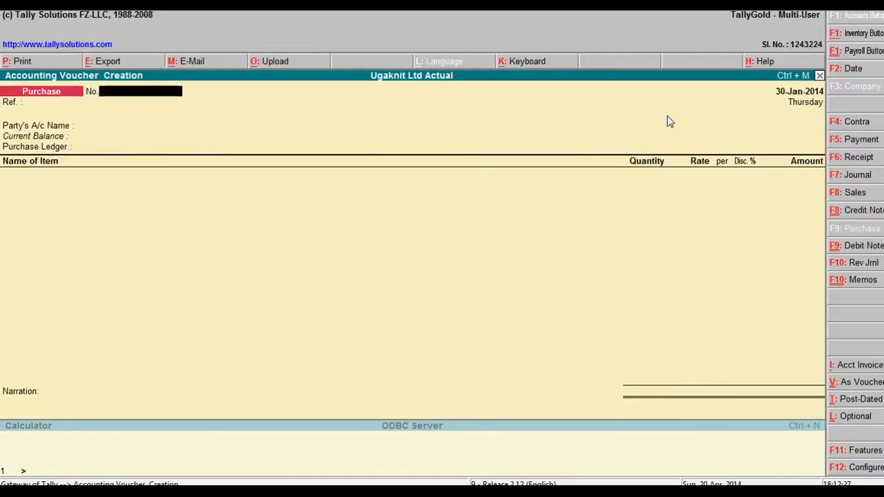
Step: Read the remaining Ken-Knit Ltd deposit and delivery transactions in the Word document and return to Tally
key("alt+Tab")
scroll(562, 207, "down", 1)
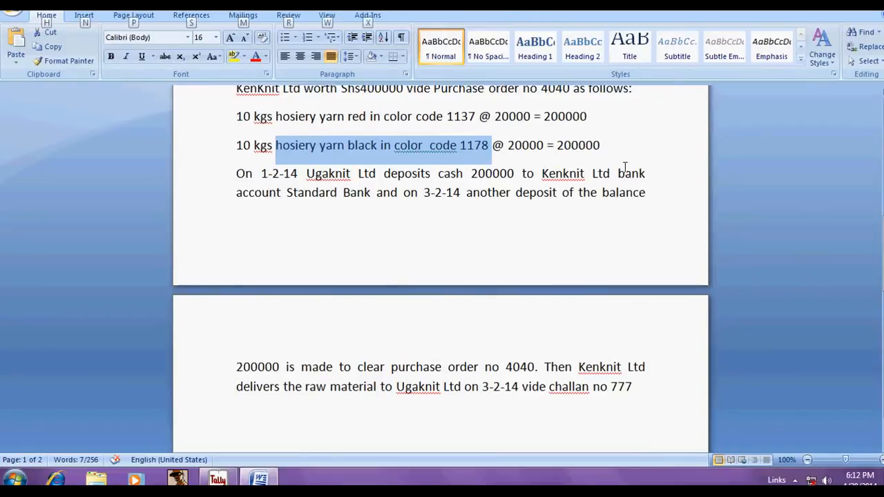
key("alt+Tab")
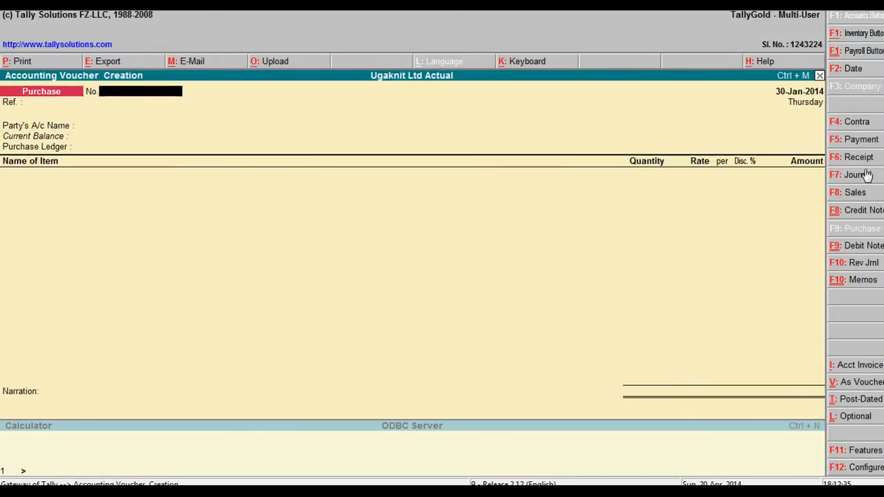
Step: Start a payment voucher from the Cash account with Ken-Knit Ltd as the party paid
left_click(859, 140)
key("Return")
type("Ca")
key("Return")
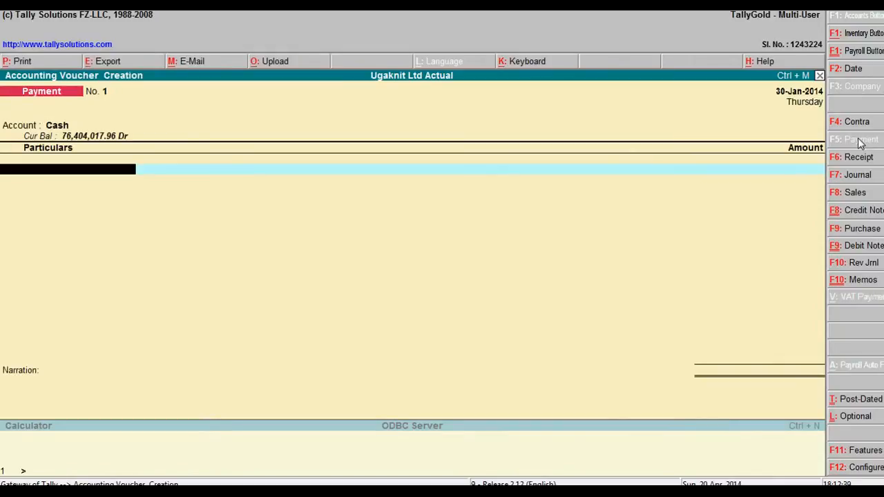
type("Ke")
key("Return")
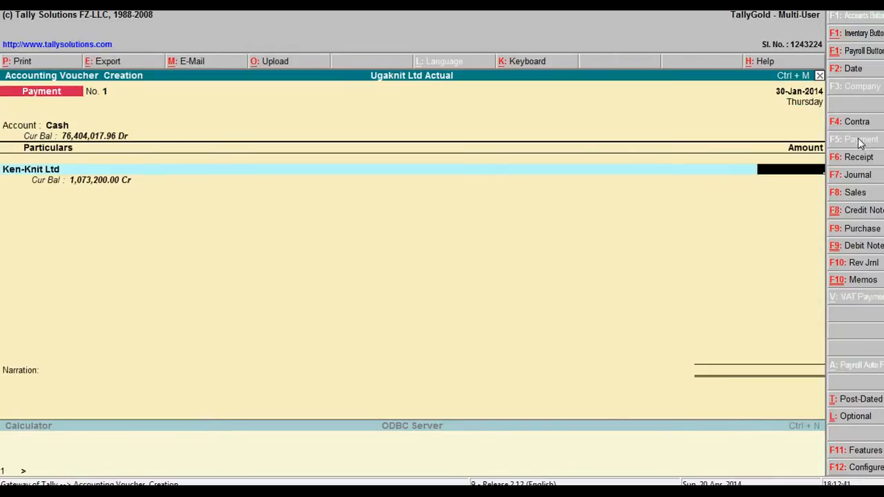
Step: Enter 20,000 as the payment to Ken-Knit Ltd and allocate it against pending bill 4
key("alt+Tab")
key("alt+Tab")
type("20000")
key("Return")
key("Return")
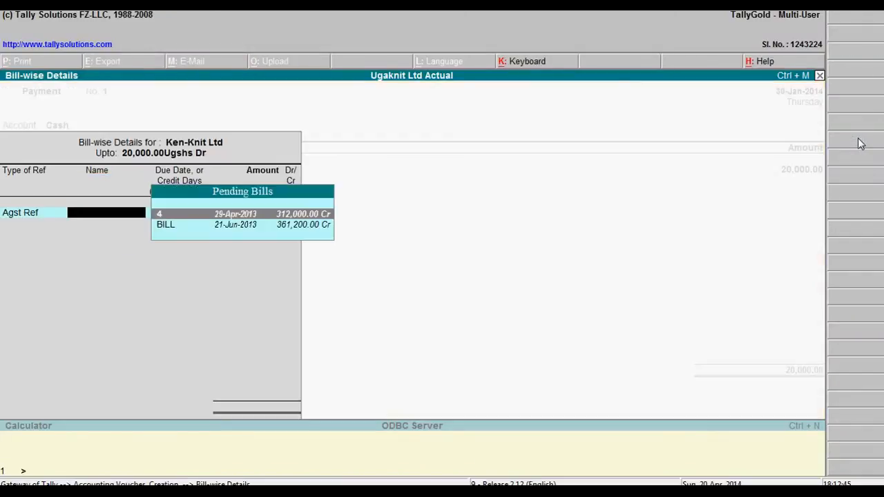
key("Return")
key("BackSpace")
key("BackSpace")
key("Return")
key("Return")
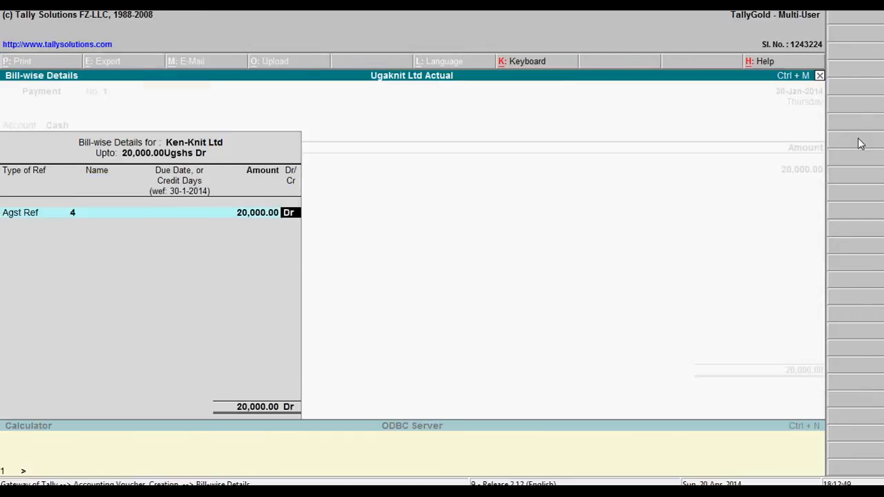
key("Return")
key("Return")
Step: Correct the Ken-Knit Ltd payment to 200,000 and allocate the remaining 180,000 against the pending bill named BILL
key("BackSpace")
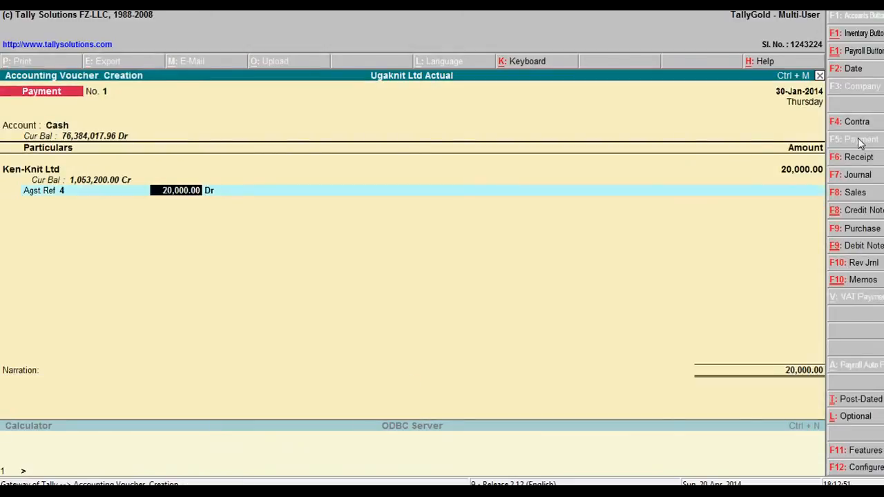
key("BackSpace")
key("BackSpace")
type("200000")
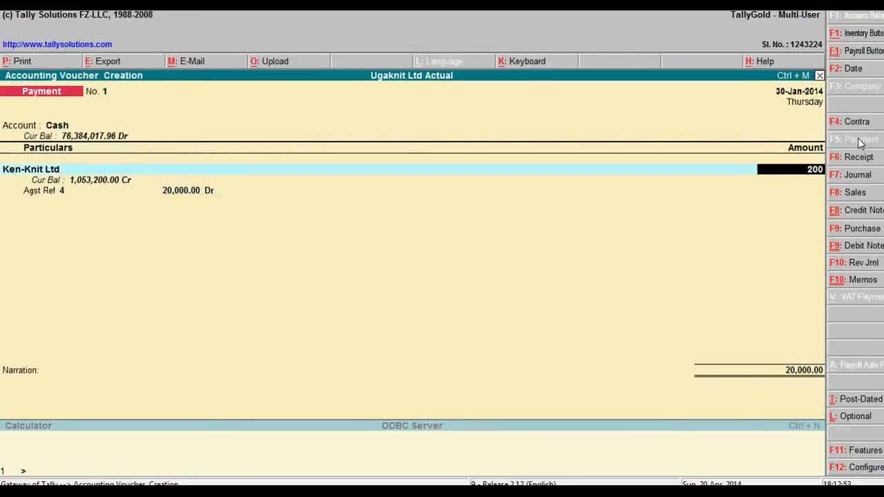
key("Return")
key("Return")
key("Return")
key("Return")
key("Return")
key("Return")
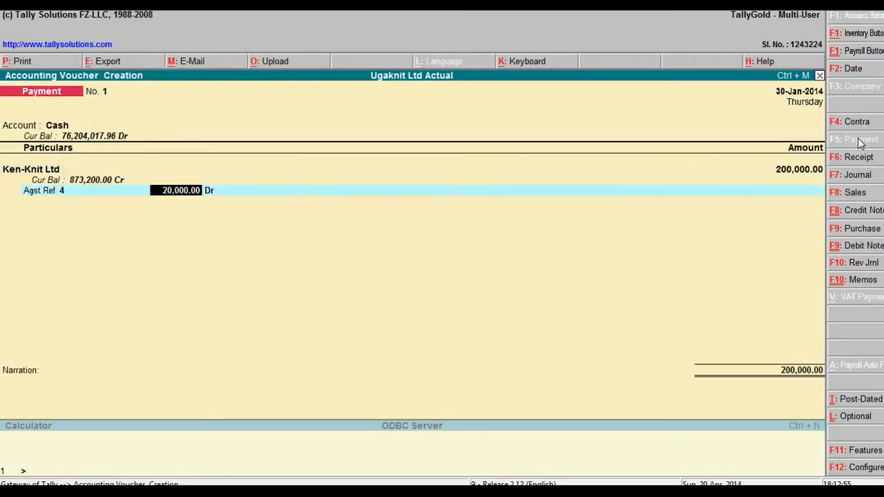
key("Return")
key("Return")
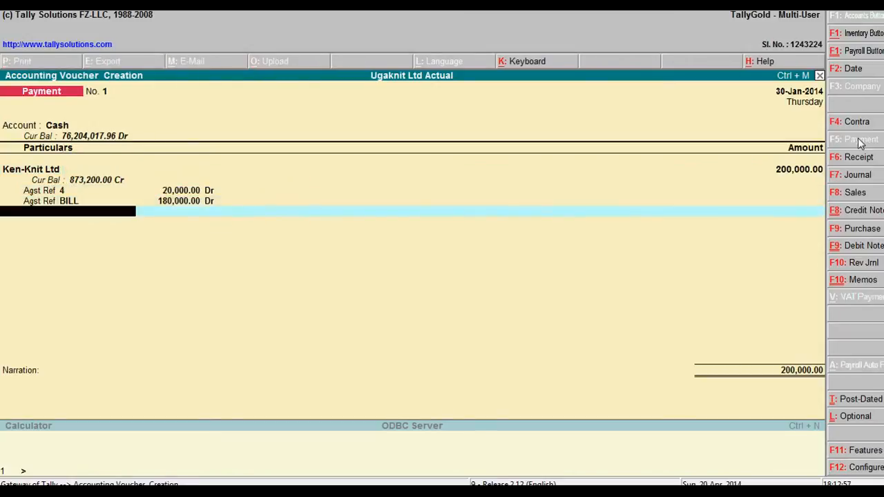
Step: Add the narration "Paid cash to Party Bank a/c" to the payment voucher and save it
key("Return")
type("Piad")
key("BackSpace")
key("BackSpace")
type("id cash to Pa")
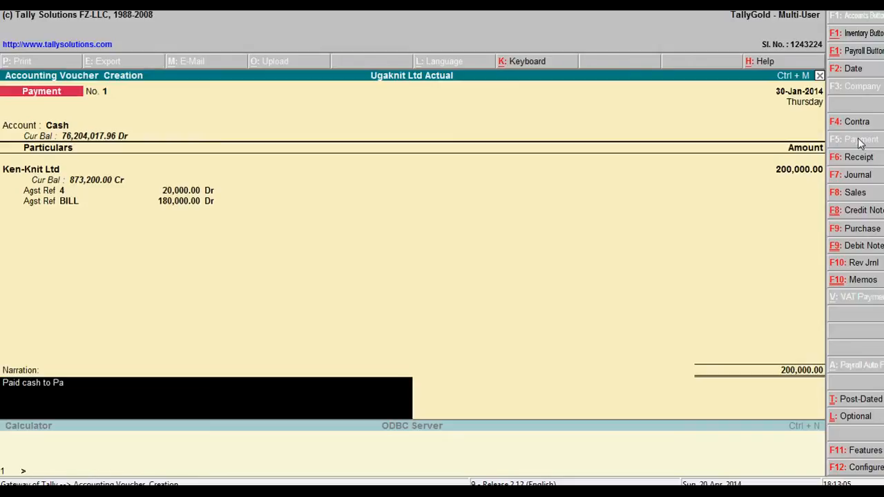
type("rty Bank a/c")
key("Return")
key("Return")
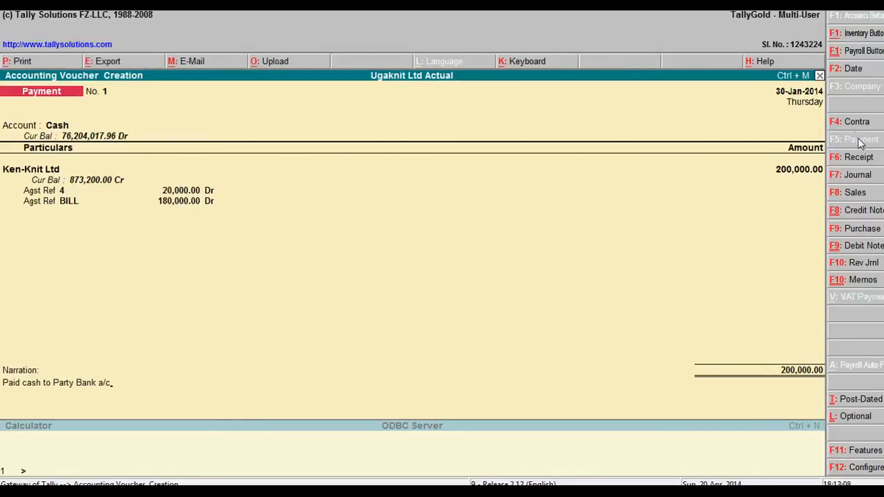
Step: Check the second deposit's details in the Word document, return to Tally and date the new payment voucher 3-2-14
key("alt+Tab")
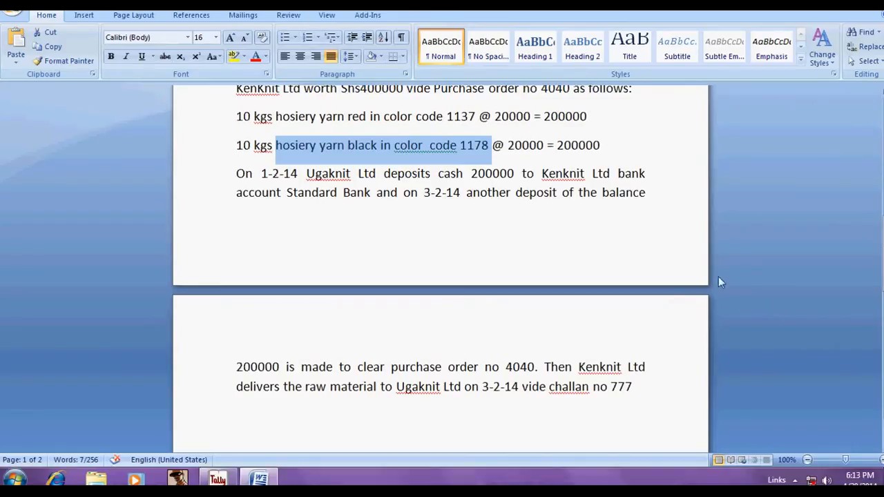
scroll(484, 316, "down", 1)
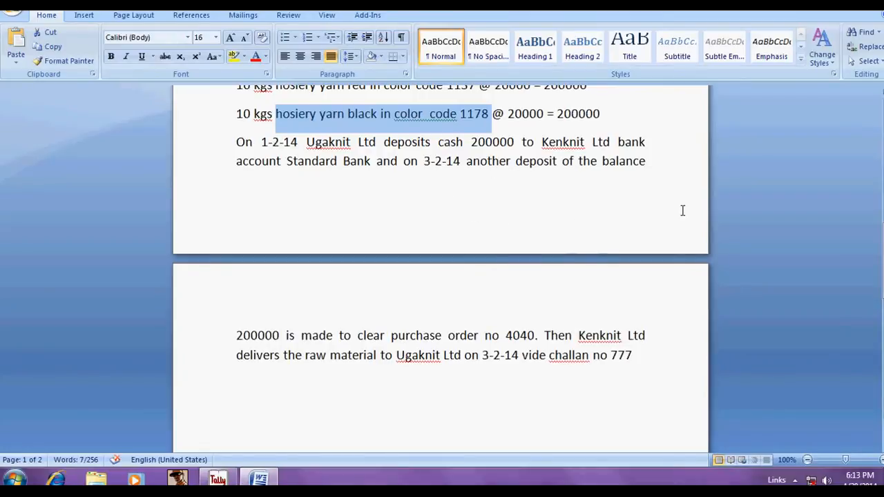
key("alt+Tab")
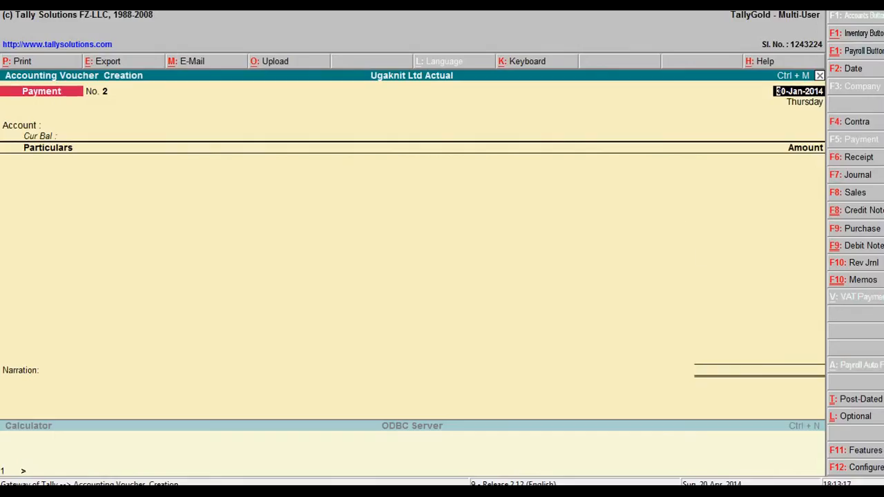
left_click(847, 75)
type("3-2-14")
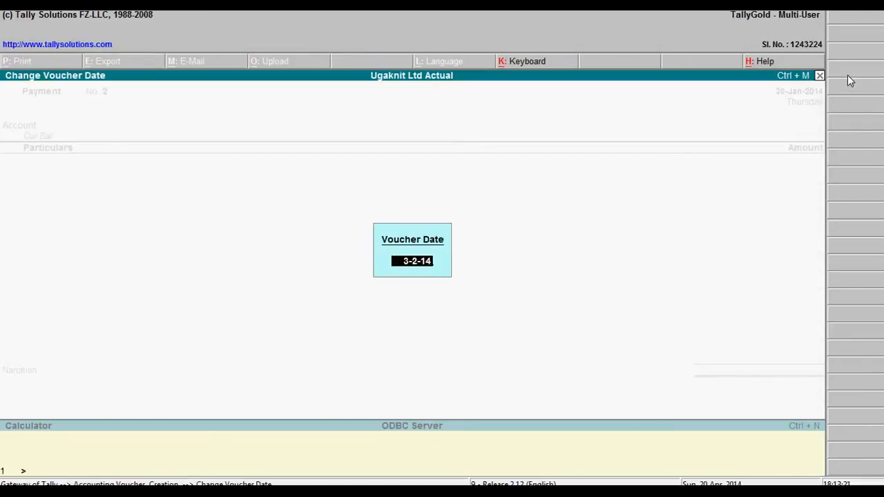
key("Return")
key("Return")
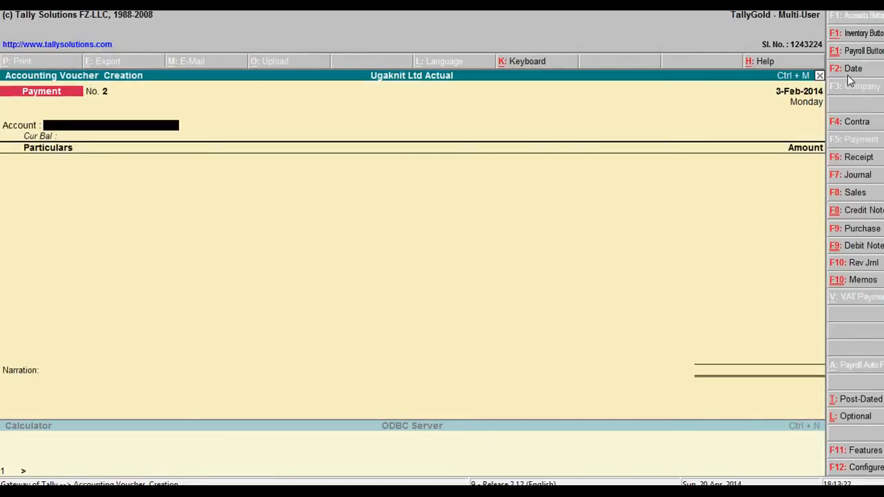
Step: Recheck the deposit in the Word document and enter a Cash payment of 200,000 to Ken-Knit Ltd in Tally
key("alt+Tab")
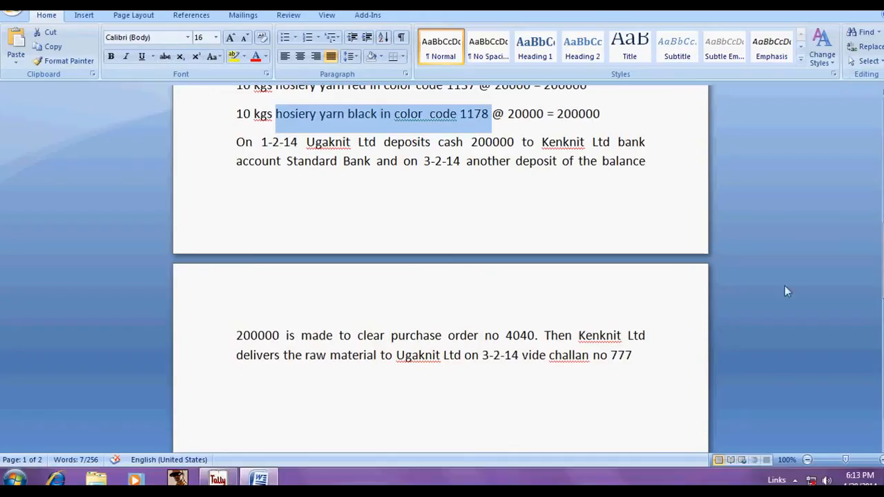
key("alt+Tab")
type("Cash")
key("Return")
type("Ken")
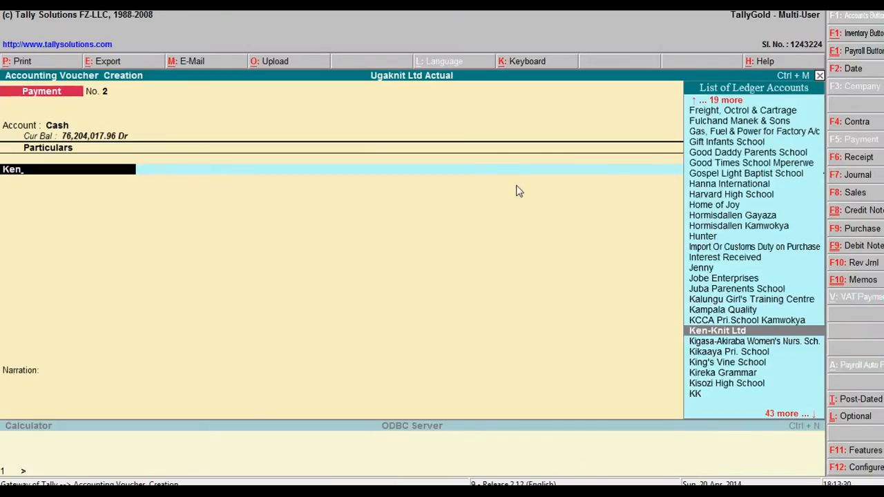
key("Return")
type("200000")
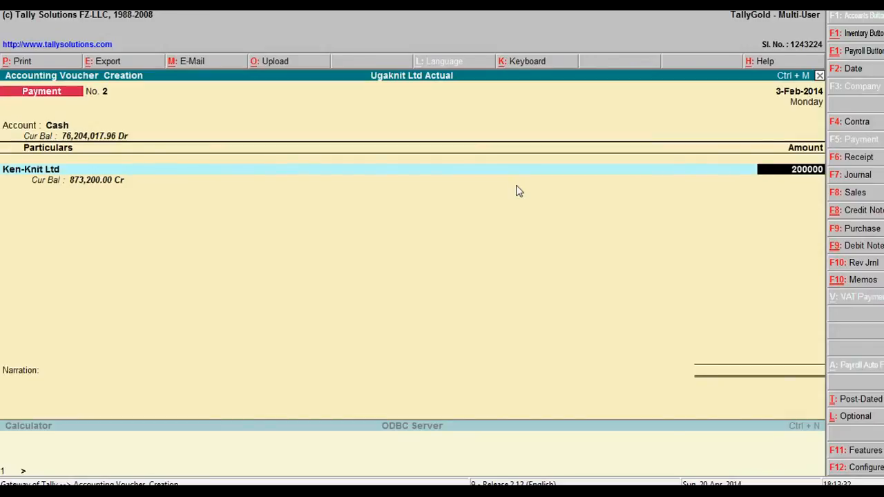
Step: Allocate the full 200,000 payment against pending bill 4040
key("Return")
key("Return")
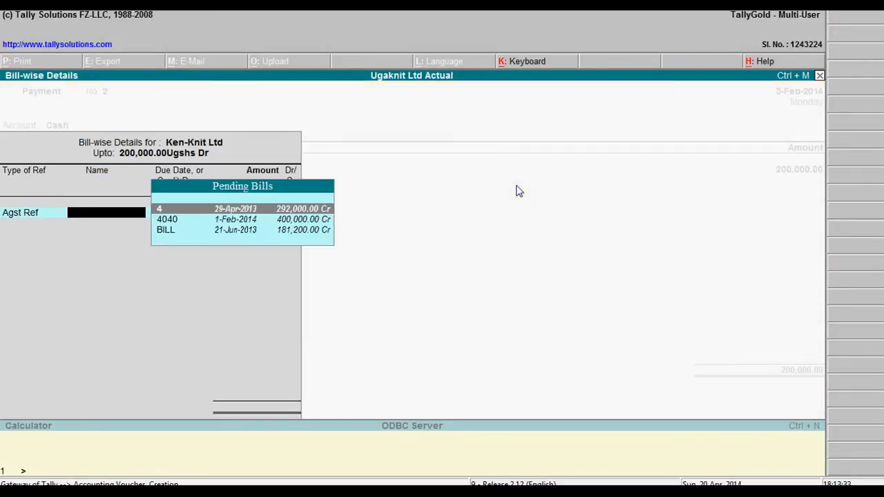
key("Down")
key("Return")
key("Return")
key("Return")
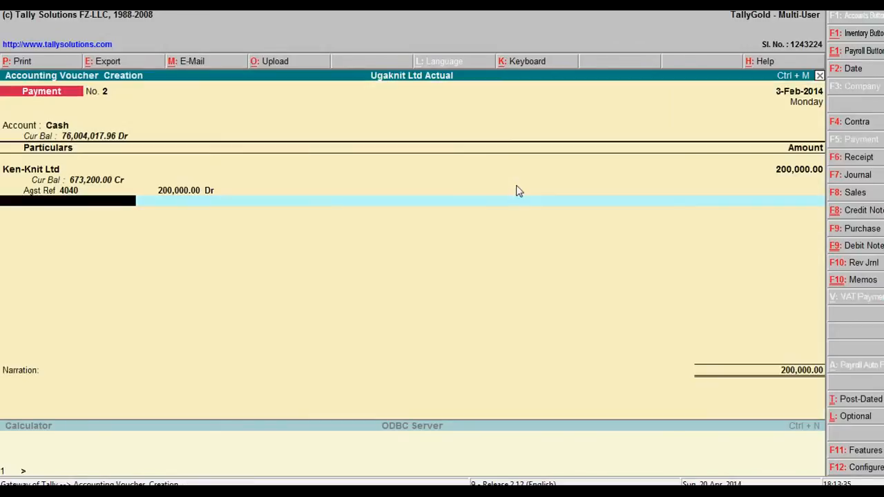
Step: Add the narration "Paid amount to Ken knit" to the payment voucher and save it
key("Return")
type("Paid amount")
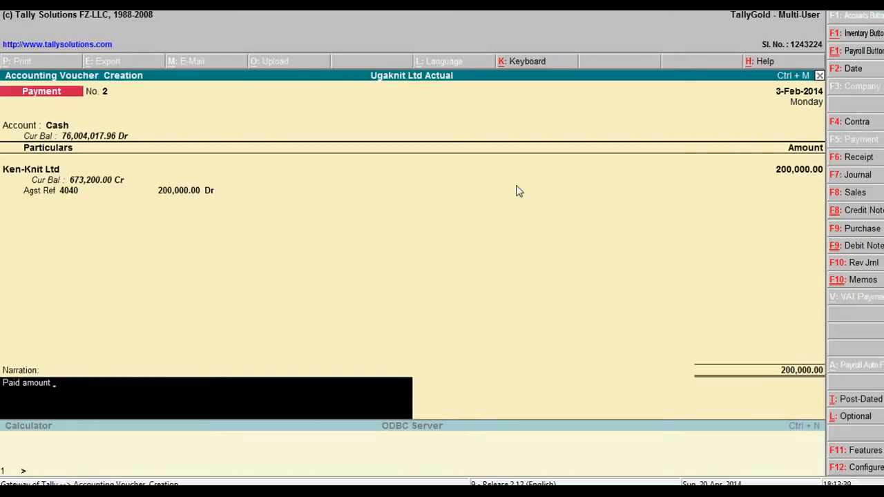
type(" to Ken N")
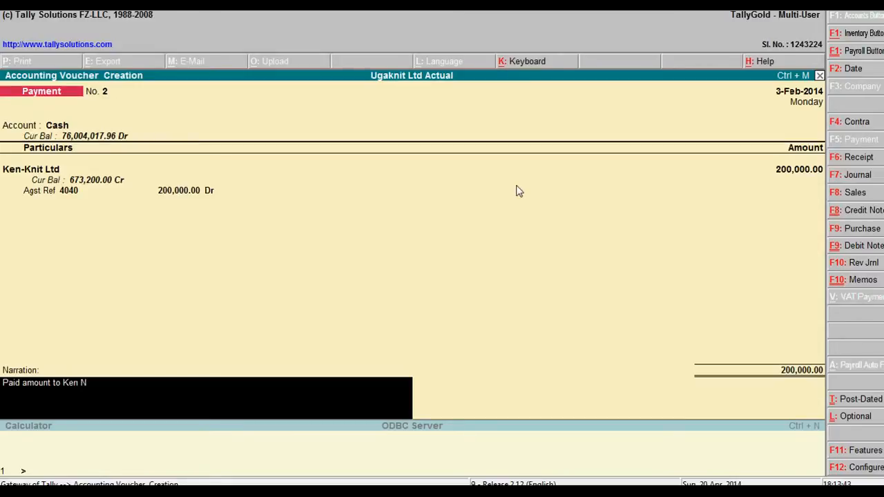
key("BackSpace")
type("knit")
key("Return")
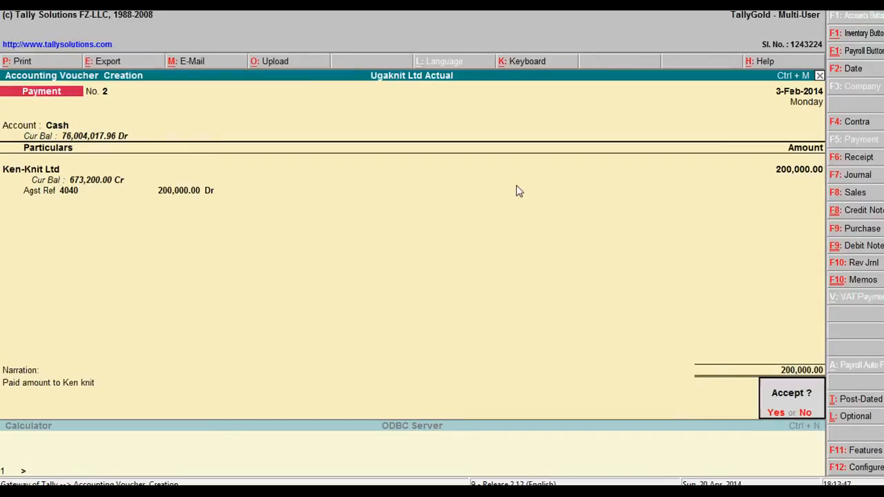
key("y")
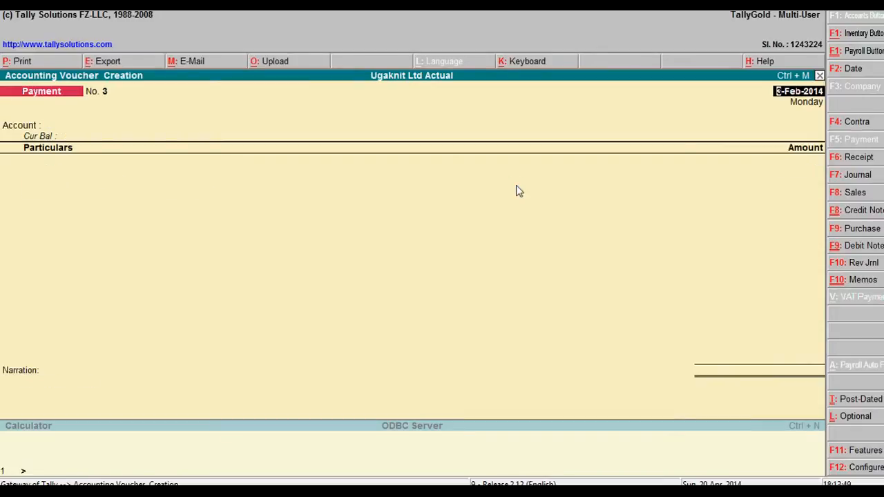
Step: Quit voucher creation and display the ledger vouchers of Ken-Knit Ltd
key("Escape")
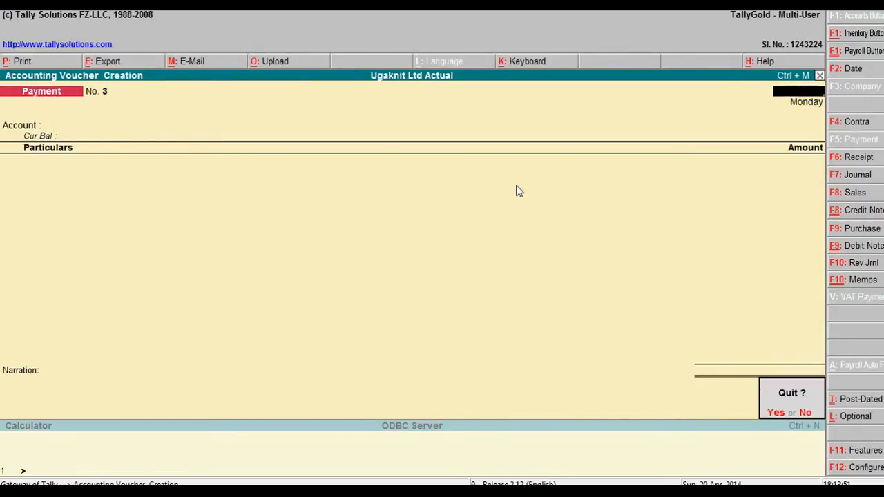
key("y")
key("d")
key("a")
key("l")
key("Escape")
key("Escape")
key("a")
type("lKen")
key("Return")
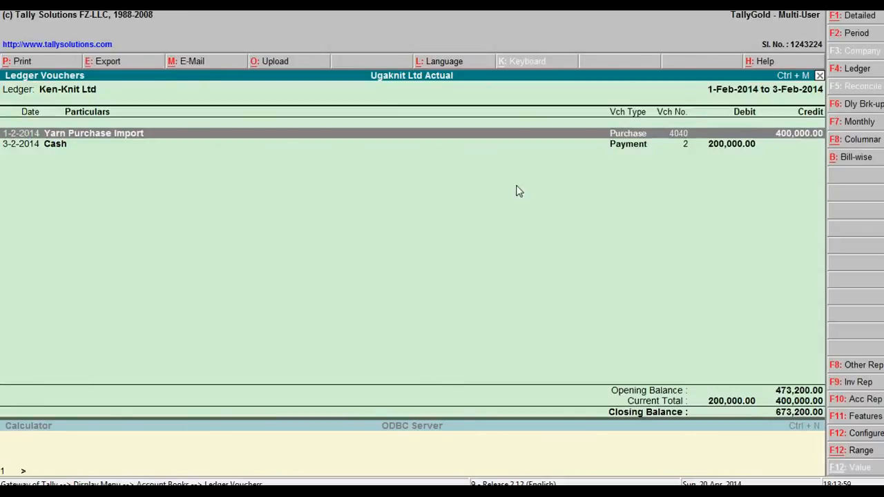
Step: Change the Ken-Knit Ltd ledger report's period to start from 1-4-13
key("F2")
type("1-4")
key("Return")
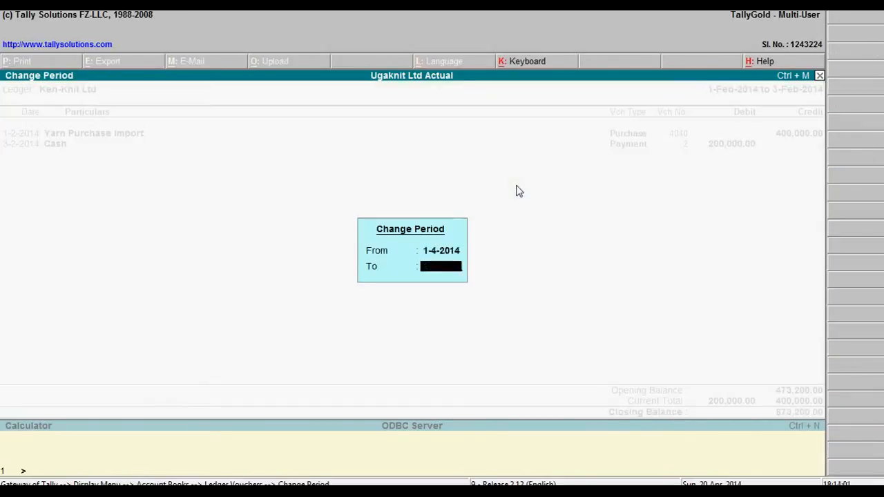
key("Return")
key("F2")
type("1-4-13")
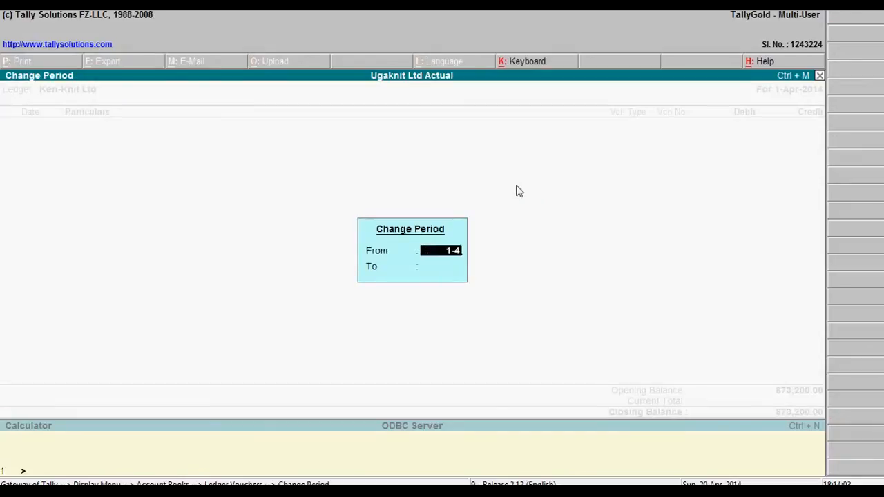
key("Return")
key("Return")
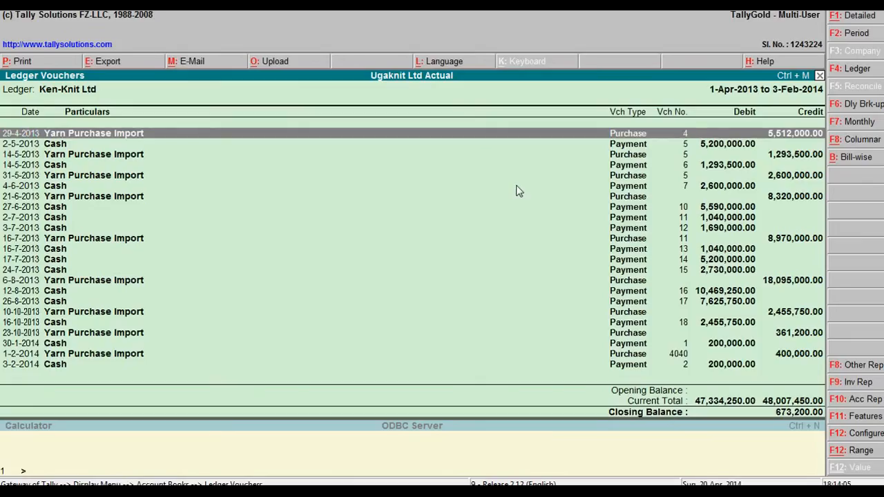
Step: Find the 200,000 cash payment dated 30-1-2014 in the Ken-Knit Ltd ledger and open it for alteration
key("Down")
key("Down")
key("Down")
key("Down")
key("Down")
key("Down")
key("Down")
key("Down")
key("Down")
key("Down")
key("Down")
key("Down")
key("Down")
key("Down")
key("Down")
key("Down")
key("Down")
key("Down")
key("Down")
key("Down")
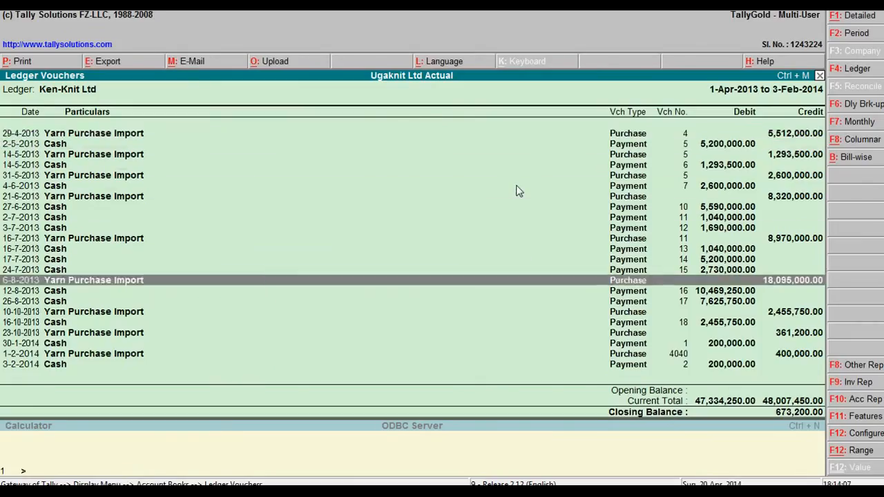
key("Up")
key("Up")
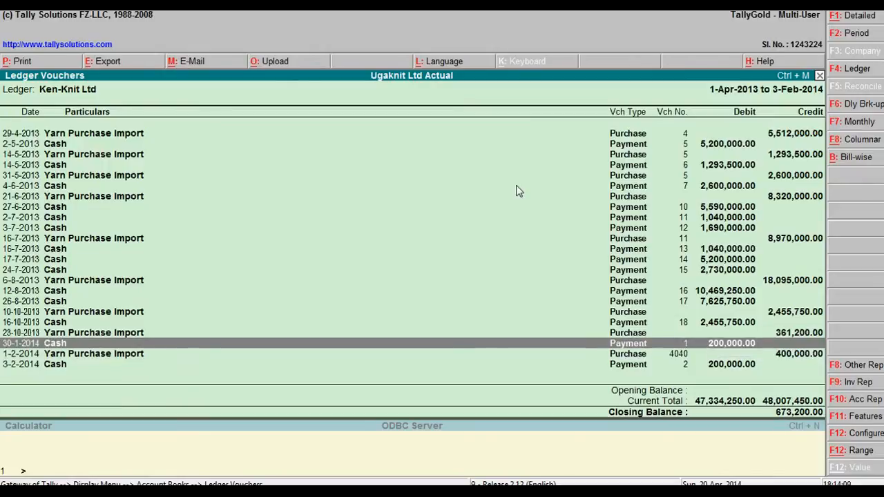
key("Down")
key("Up")
key("Down")
key("Up")
key("Return")
Step: Set the payment voucher's date to 1-2-14 and reconfirm its Cash account, Ken-Knit Ltd entry and amount
type("1-2-14")
key("Return")
key("Return")
key("Return")
key("Return")
key("Return")
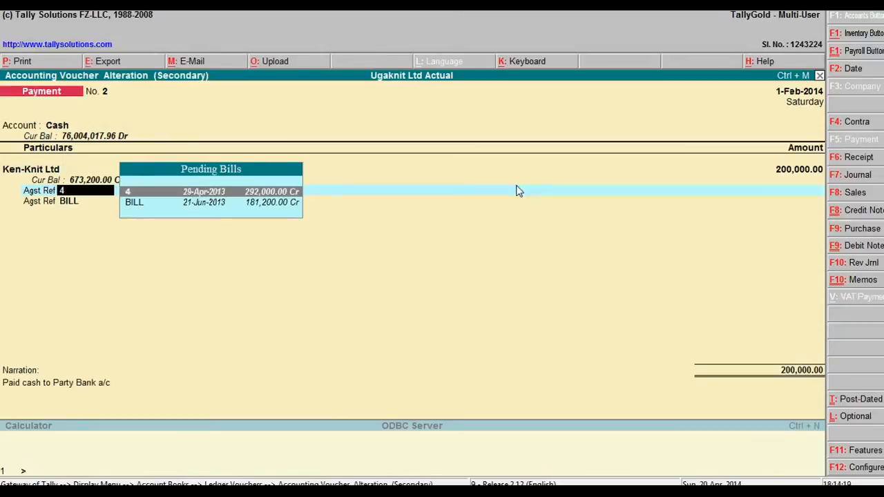
Step: Change the payment's first bill reference to On Account, allocate 200,000 to it, and save the altered voucher
key("Down")
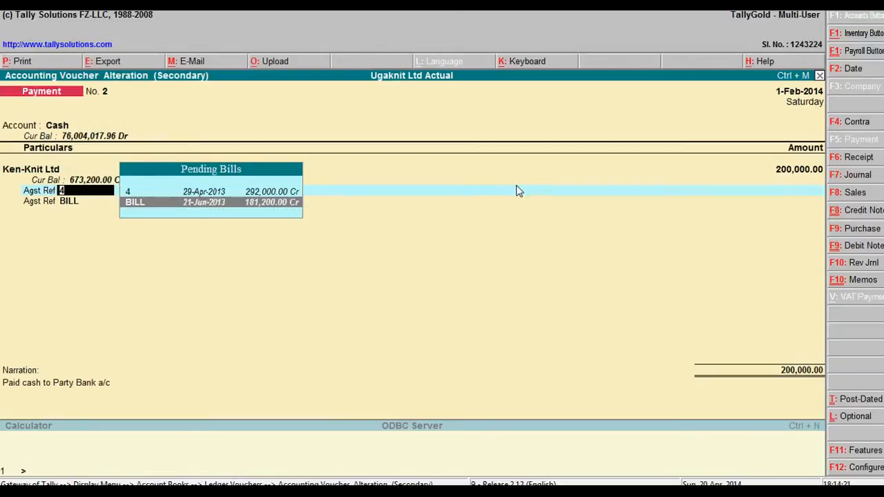
key("Up")
key("BackSpace")
key("Down")
key("Down")
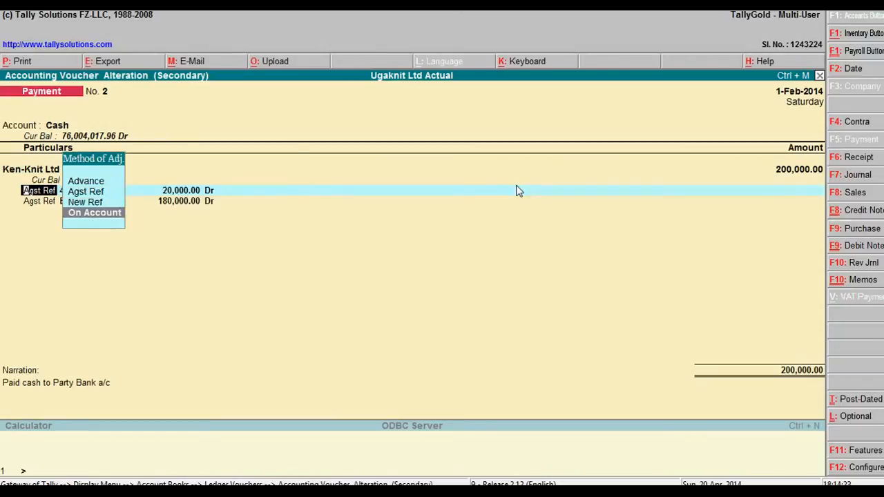
key("Return")
type("200000")
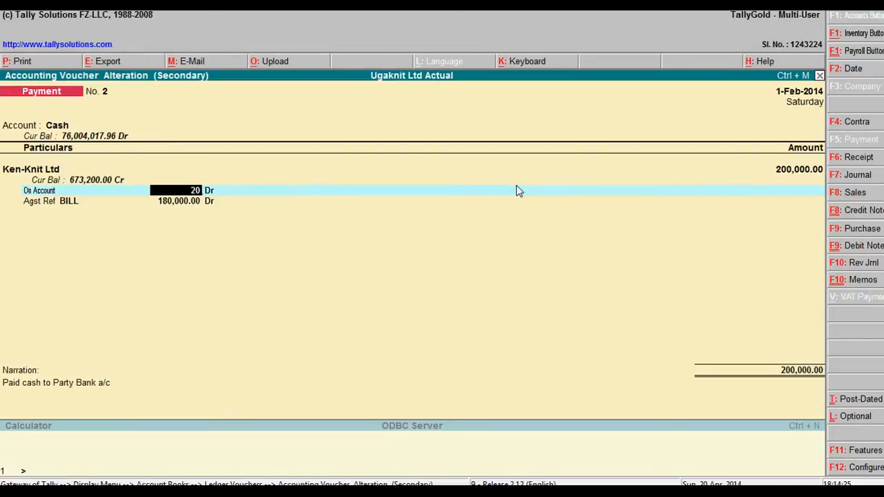
key("Return")
key("Return")
key("Return")
key("Return")
key("Return")
Step: Review the February 2014 purchase and cash payment entries in the Ken-Knit Ltd ledger
key("Down")
key("Down")
key("Down")
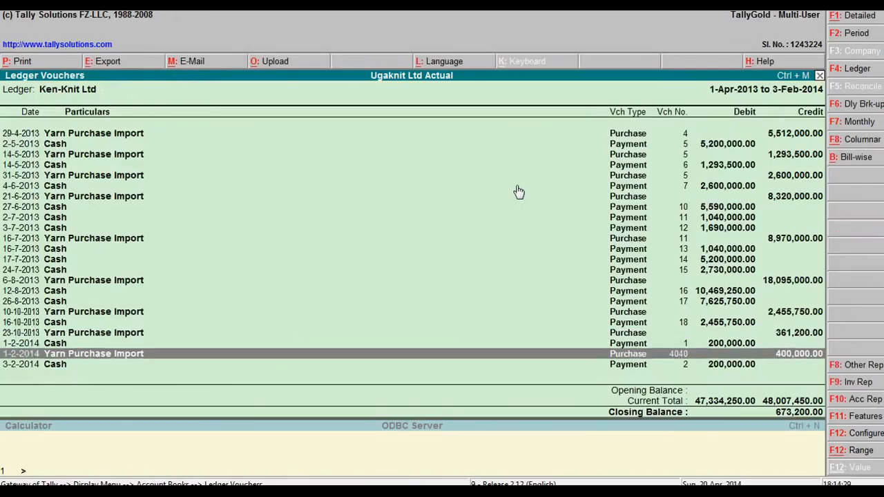
key("Up")
key("Up")
key("Down")
key("Down")
key("Up")
key("Up")
key("Up")
key("Down")
key("Down")
key("Down")
key("Up")
key("Up")
key("Down")
key("Down")
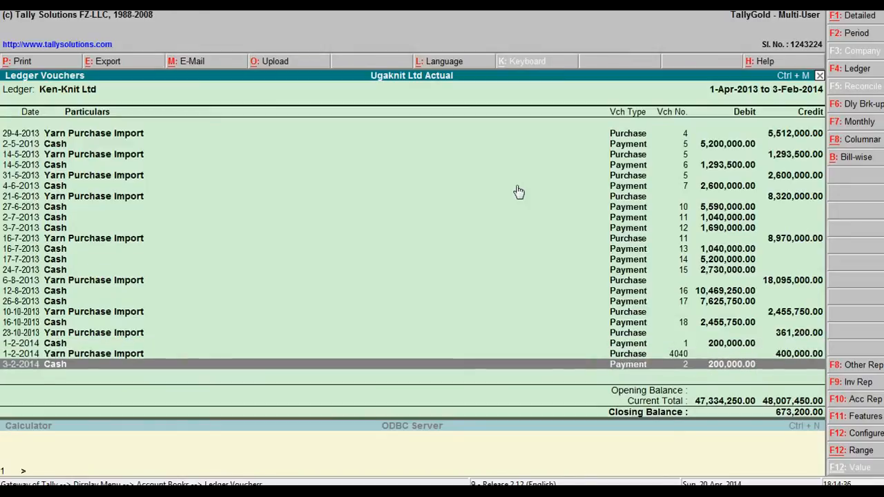
Step: Switch to the Word document and highlight the challan number of the raw material delivery
key("alt+Tab")
scroll(533, 207, "down", 2)
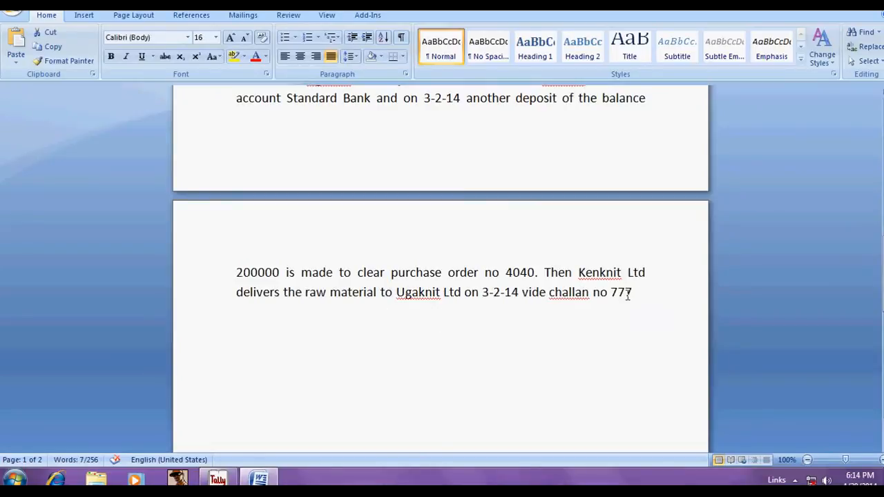
left_click_drag(611, 293, 632, 293)
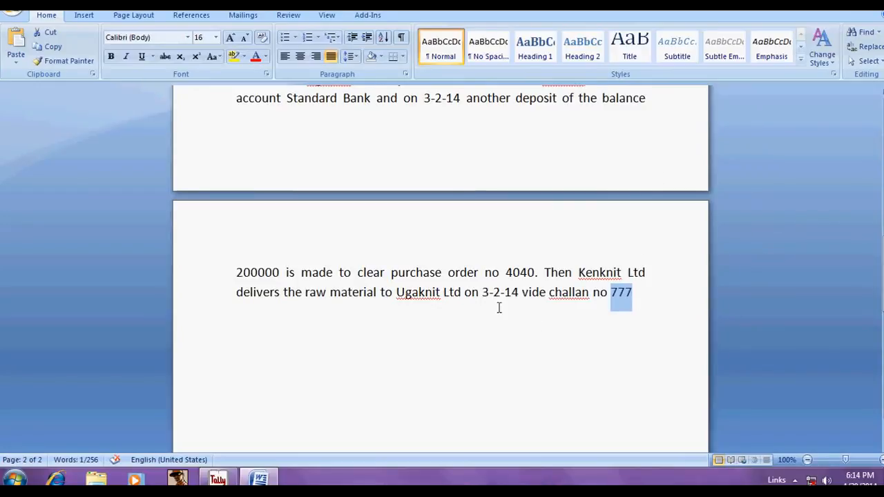
Step: Switch back to Tally, leave the ledger report and start a receipt note in inventory voucher creation
key("alt+Tab")
key("Escape")
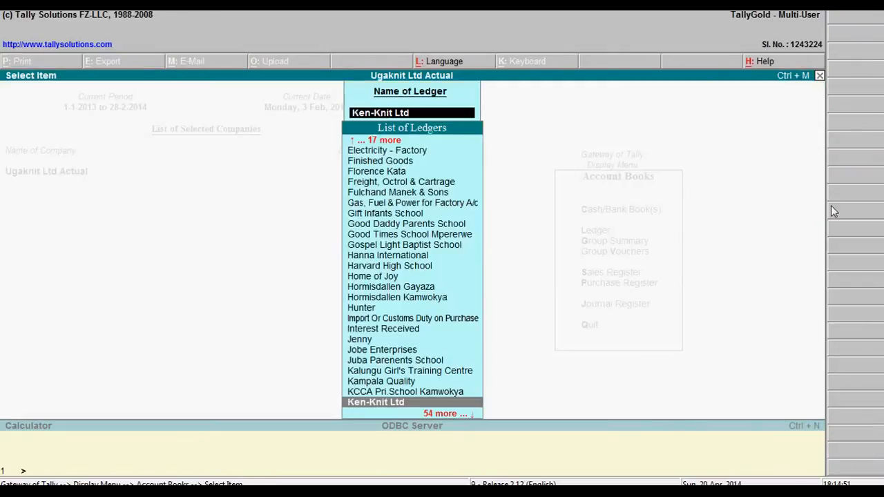
key("Escape")
key("Escape")
key("Escape")
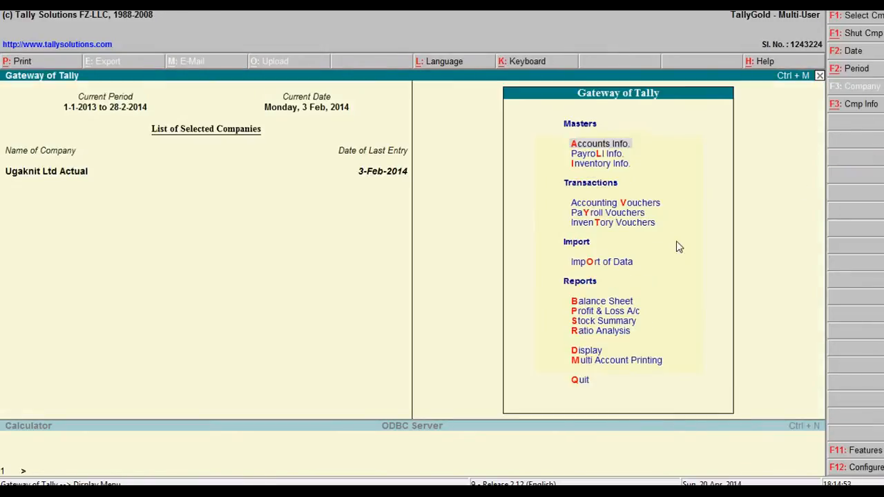
left_click(629, 229)
key("Return")
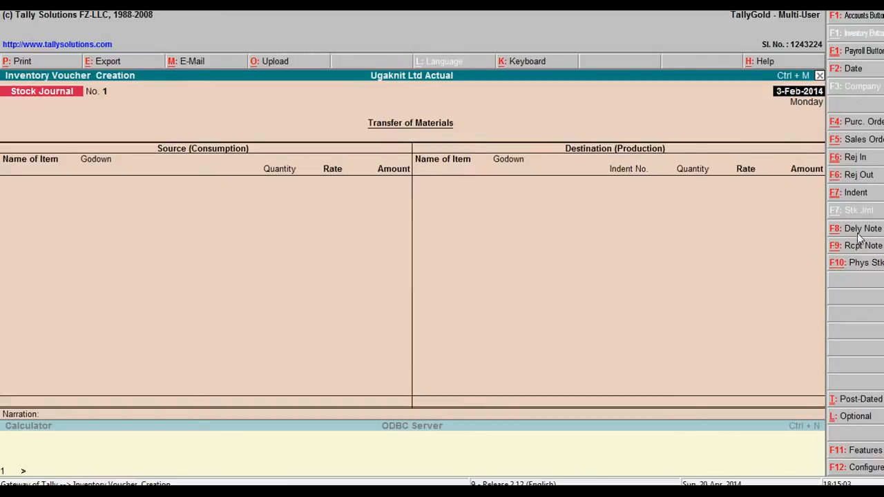
left_click(859, 250)
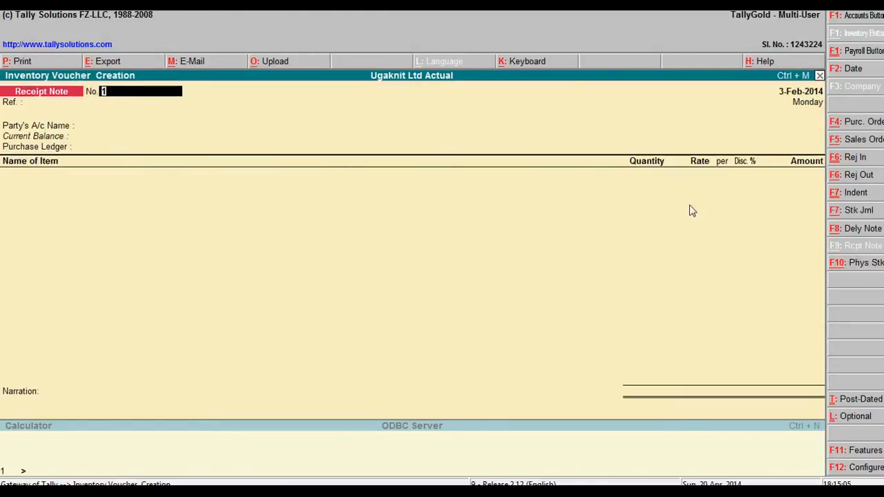
Step: Recheck the delivery details in Word, number the receipt note 777 in Tally and accept the date 3-Feb-2014
key("alt+Tab")
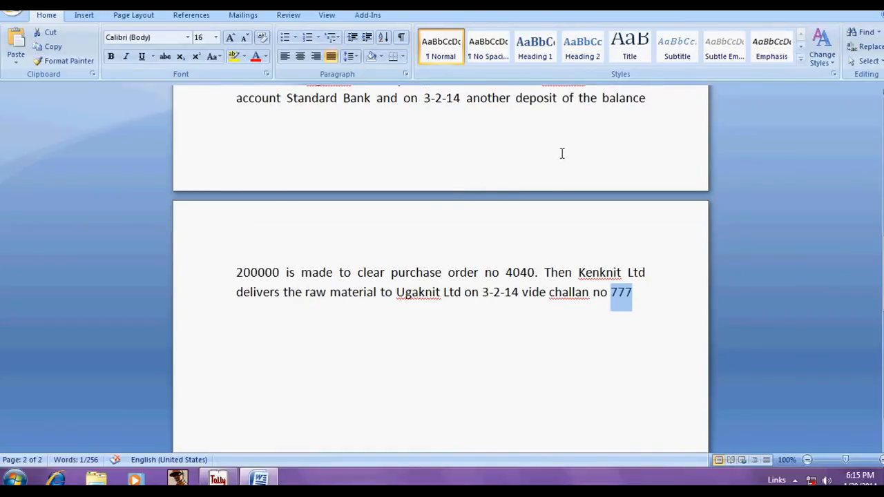
scroll(561, 153, "up", 2)
scroll(561, 153, "down", 1)
key("alt+Tab")
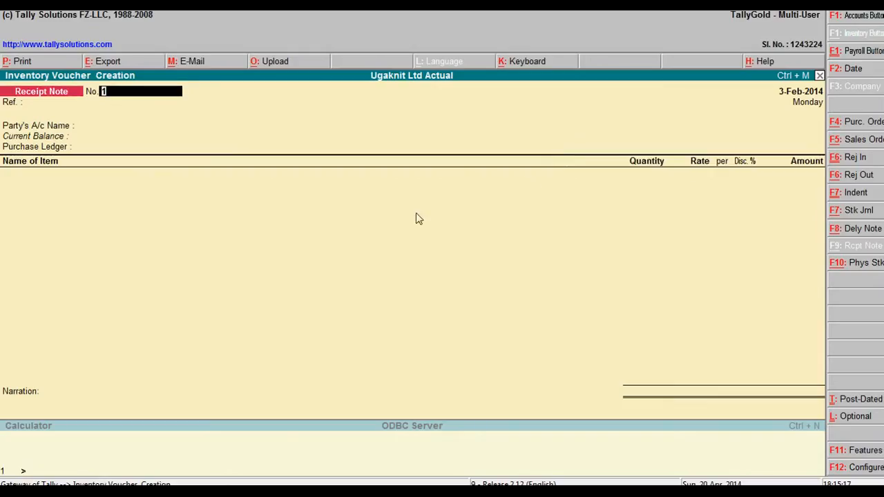
key("alt+Tab")
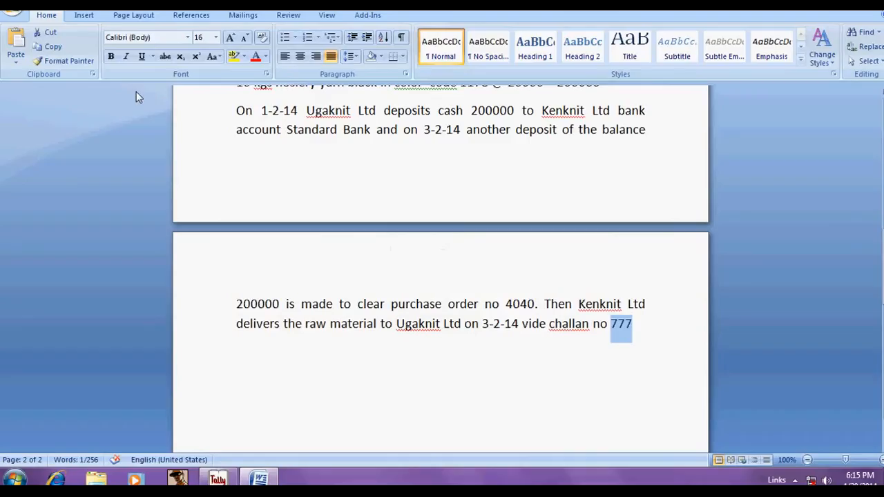
key("alt+Tab")
type("777")
key("Return")
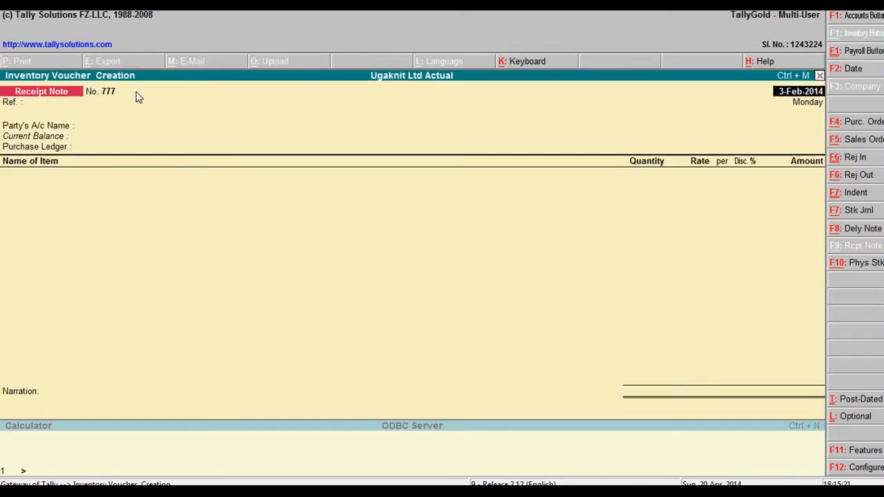
key("Return")
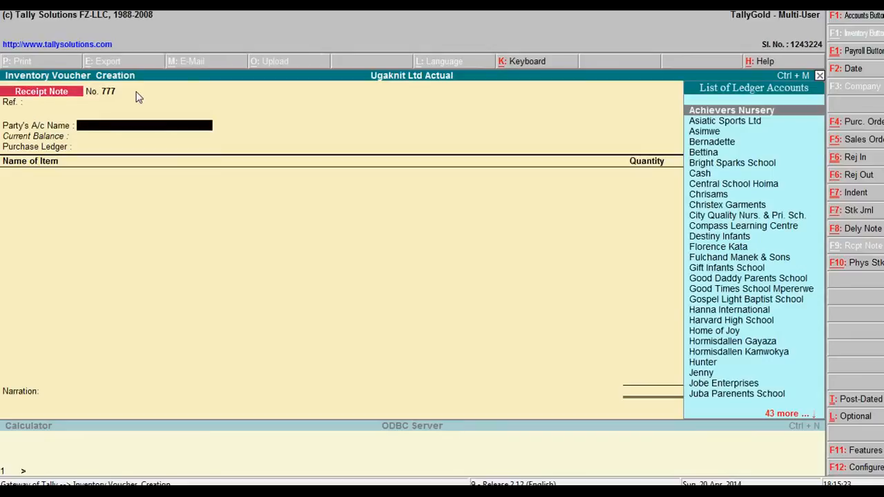
Step: Select Ken-Knit Ltd as the receipt note's party and choose New Number for the order
type("Ken")
key("Return")
key("Return")
key("BackSpace")
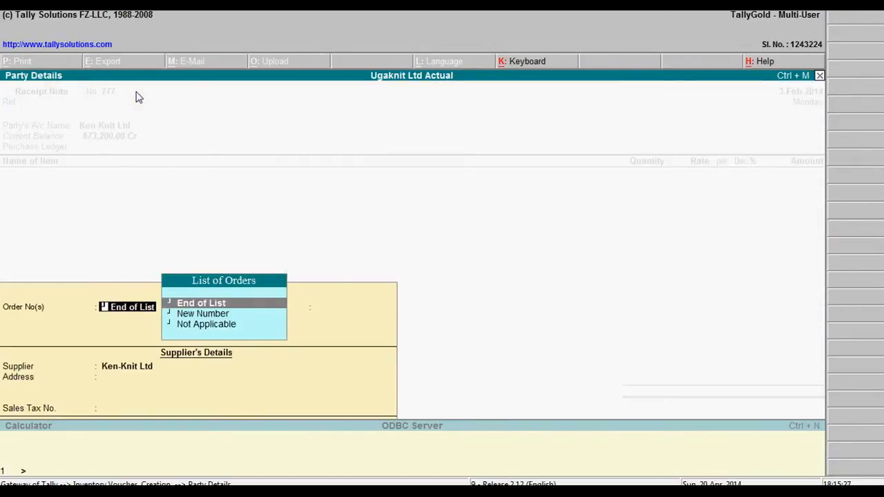
key("Down")
key("Down")
key("Up")
key("Return")
Step: Switch to Word, review the yarn order and delivery details, and return to Tally
key("alt+Tab")
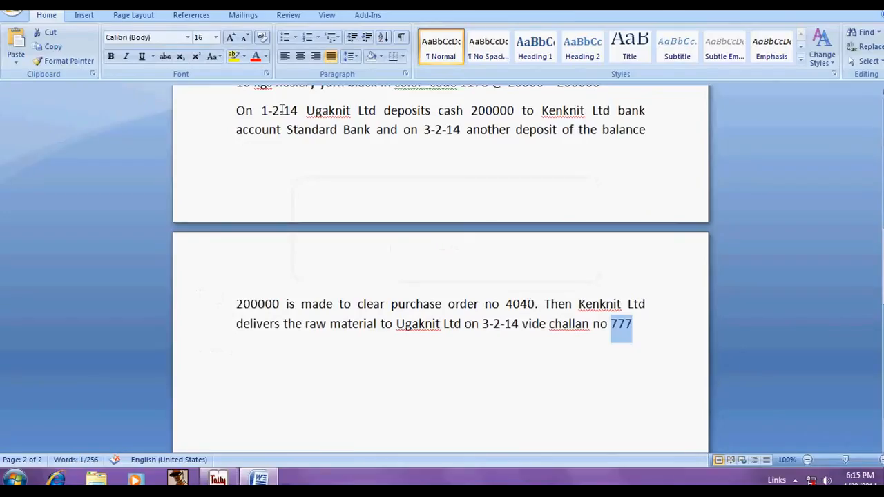
scroll(136, 94, "up", 4)
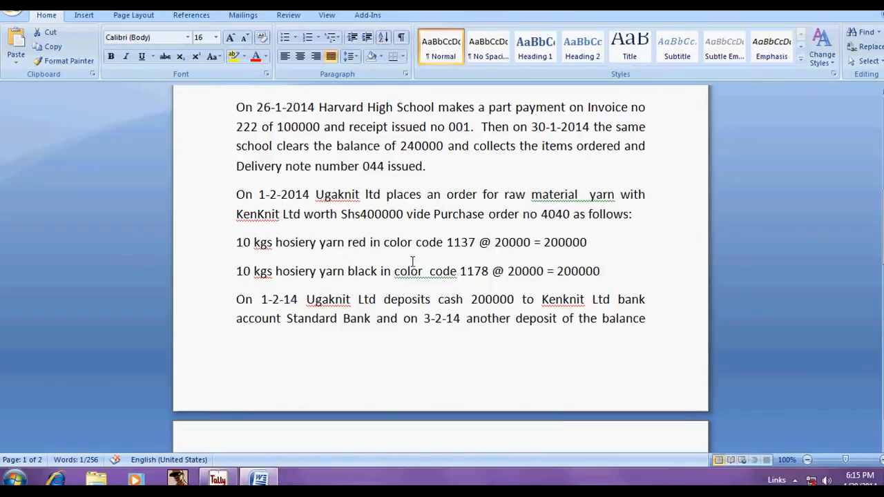
scroll(417, 249, "down", 5)
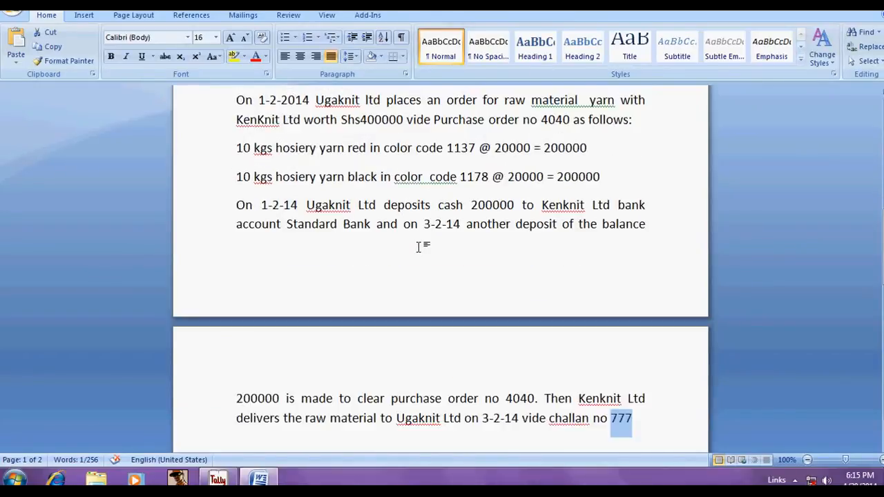
scroll(416, 260, "up", 1)
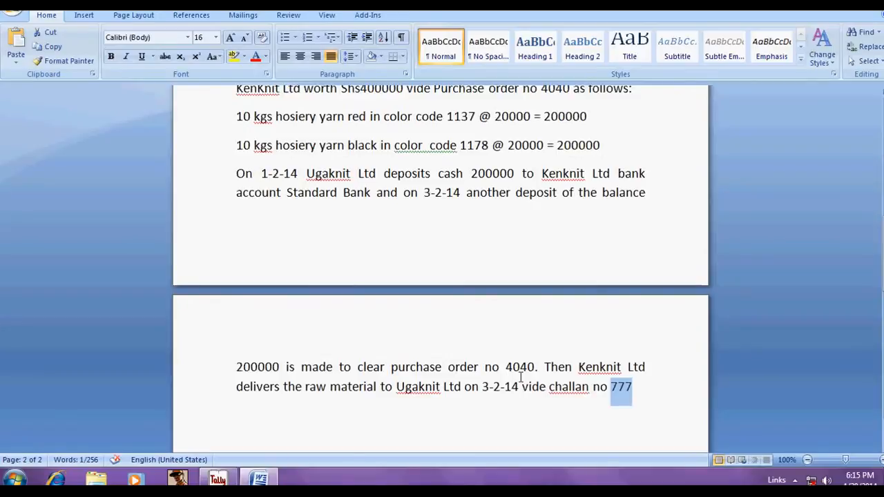
key("alt+Tab")
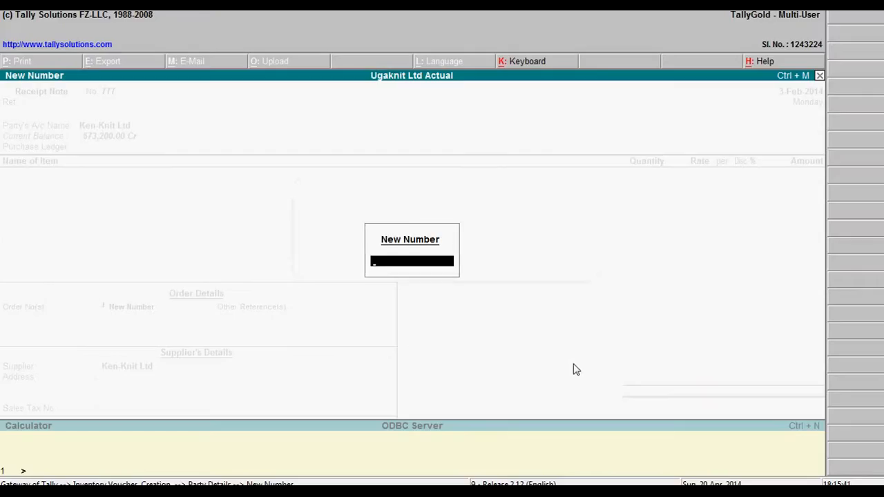
Step: Leave the new order number blank, accept the supplier details and choose Yarn Purchase Import as the purchase ledger
key("Return")
key("Return")
key("Return")
key("Return")
key("Return")
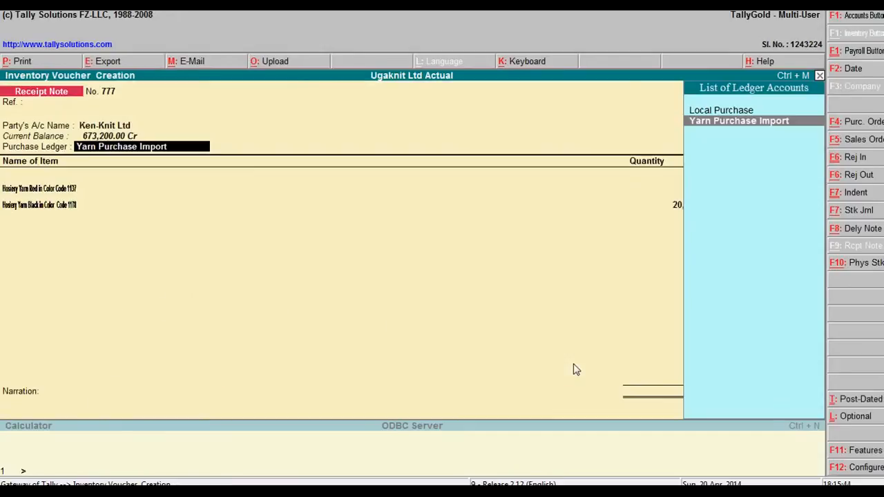
key("Return")
Step: Enter 10 kgs of Hosiery Yarn Red in Color Code 1137 at 20,000 under tracking number 777, with order Not Applicable
key("Return")
key("Return")
key("Return")
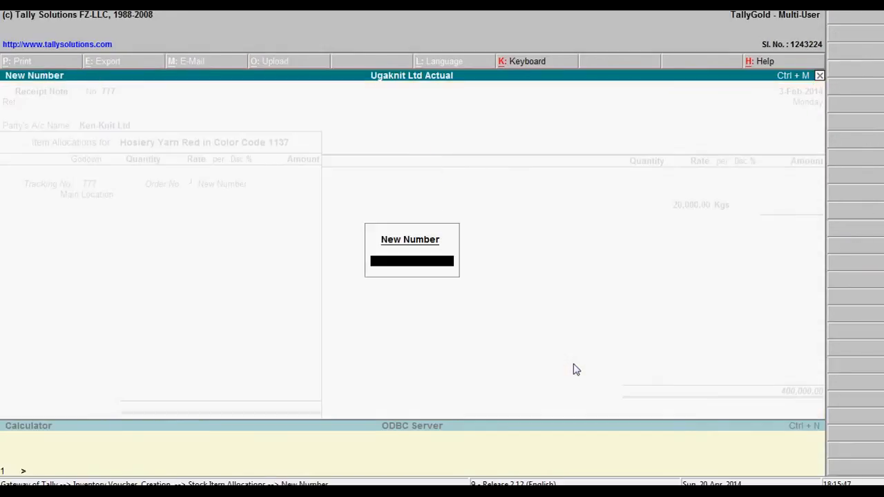
key("Return")
key("Down")
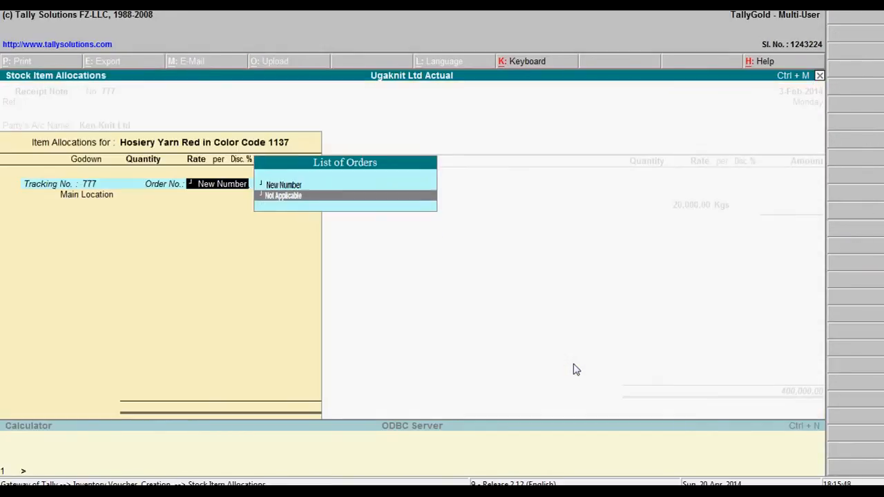
key("Return")
key("Return")
type("10")
key("Return")
key("Return")
key("Return")
key("Return")
key("Return")
key("Return")
Step: Enter 10 kgs of Hosiery Yarn Black in Color Code 1178 at 20,000 under tracking number 777, with order Not Applicable
key("Return")
key("Return")
key("Return")
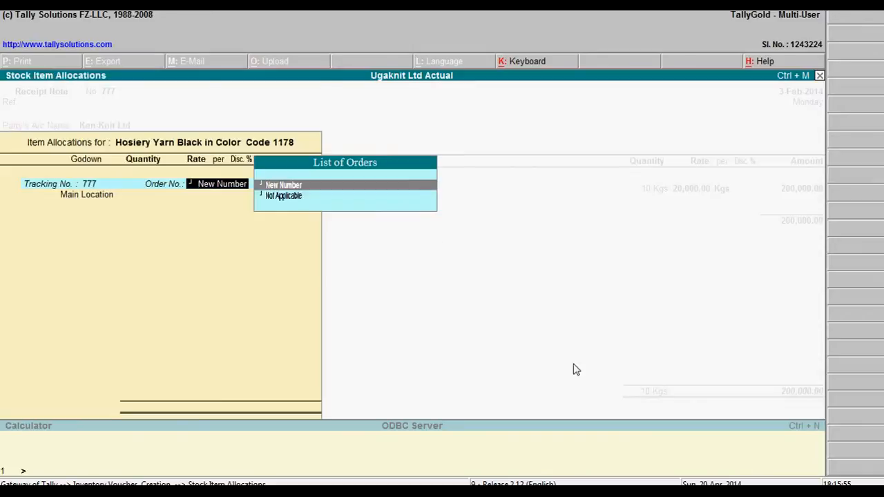
key("Down")
key("Return")
key("Return")
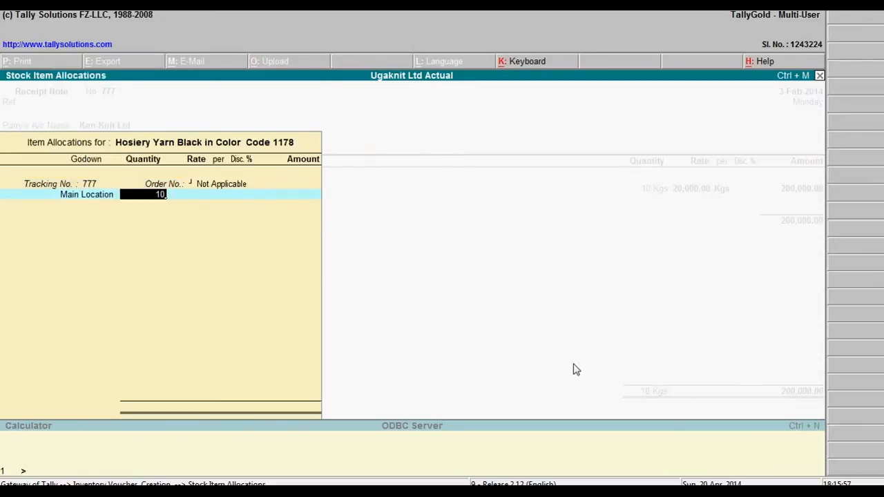
type("10")
key("Return")
key("Return")
key("Return")
key("Return")
key("Return")
key("Return")
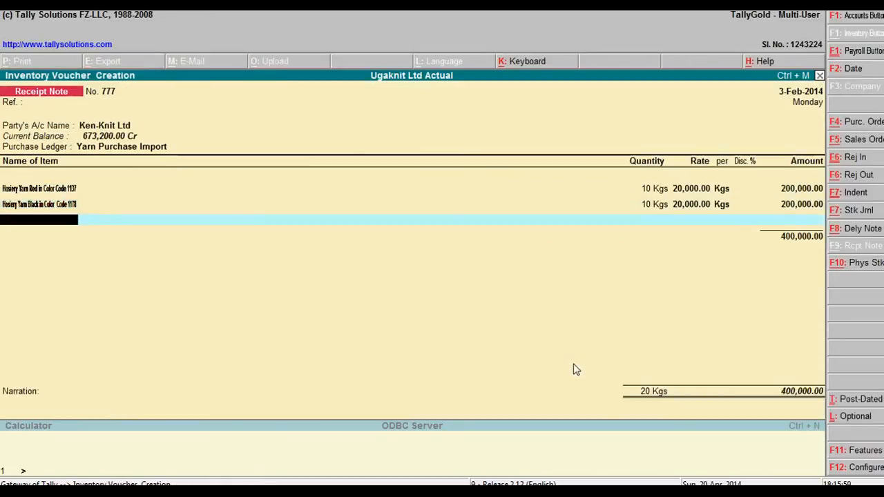
Step: End the item list and save the receipt note without a narration
key("Return")
key("Return")
key("Return")
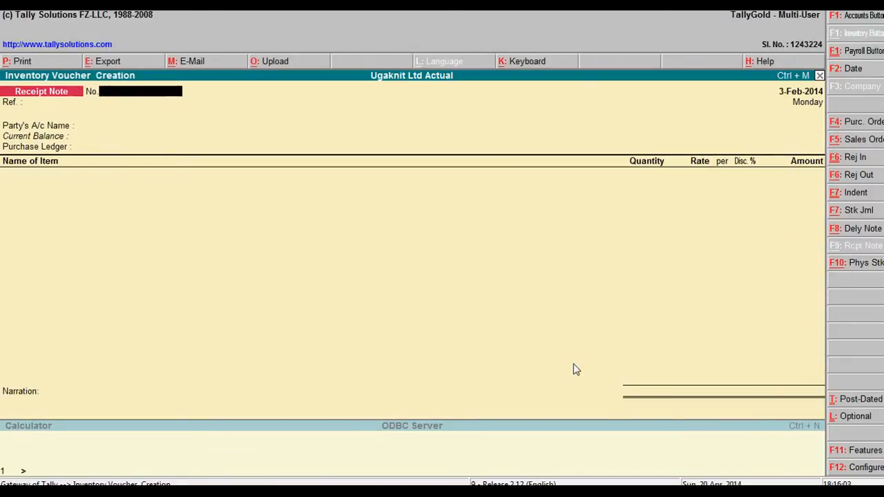
Step: Reopen the saved receipt note 777, inspect its enlarged print preview down to the total, and close the preview
key("Page_Up")
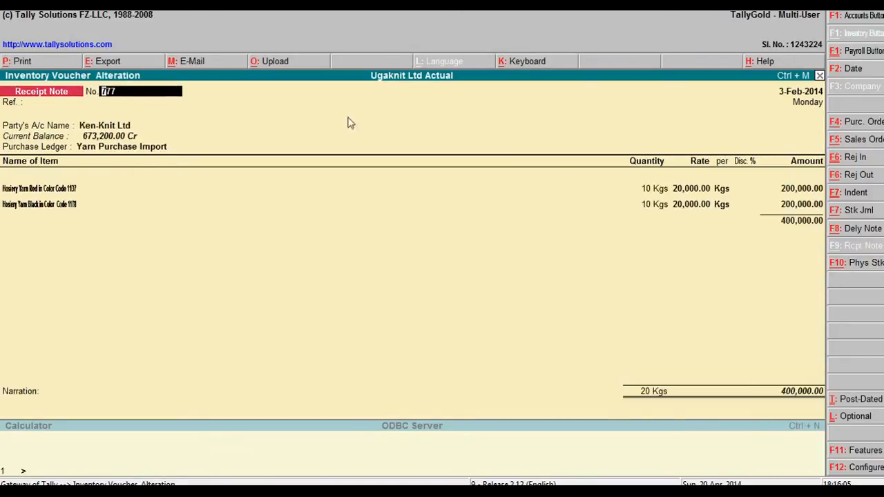
left_click(26, 62)
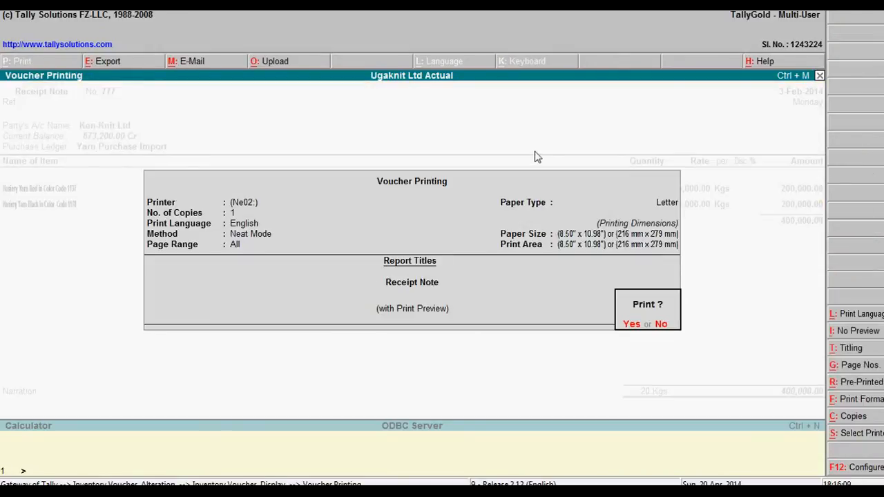
key("Return")
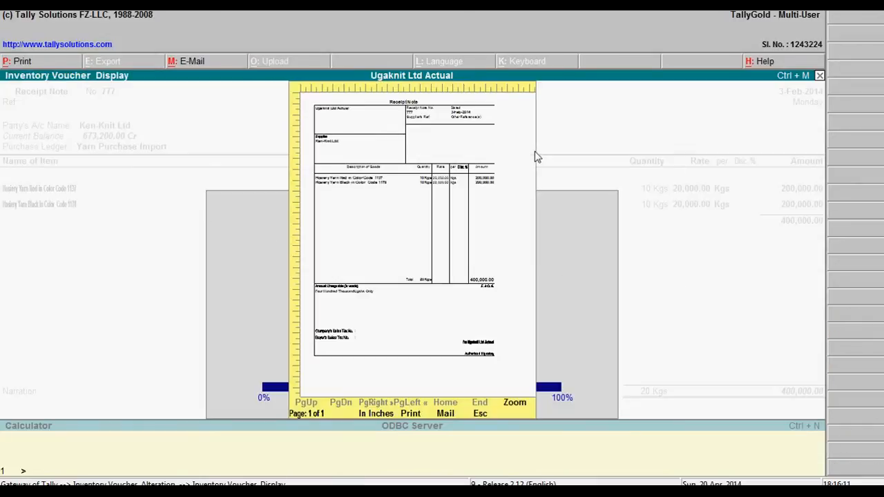
left_click(514, 405)
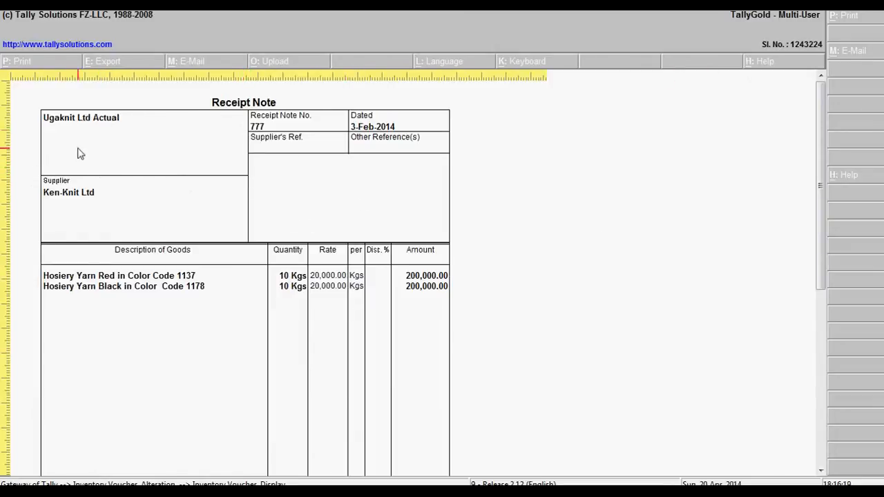
left_click_drag(821, 199, 820, 266)
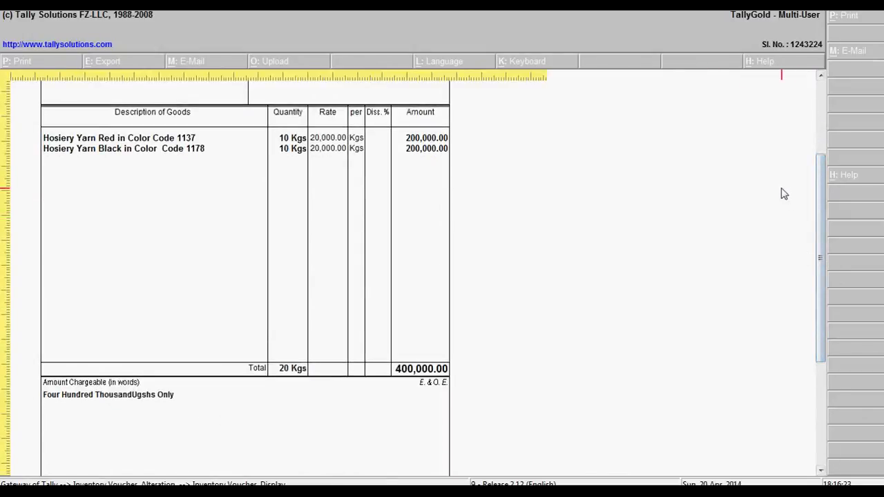
key("Escape")
key("Escape")
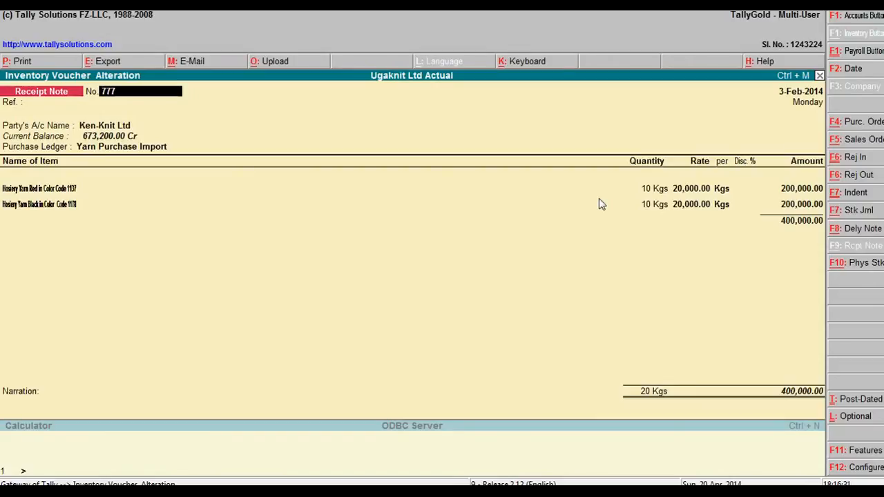
Step: Switch to Tally and allow purchase order processing and sales order processing in the inventory features of Ugaknit Ltd Actual
key("alt+Tab")
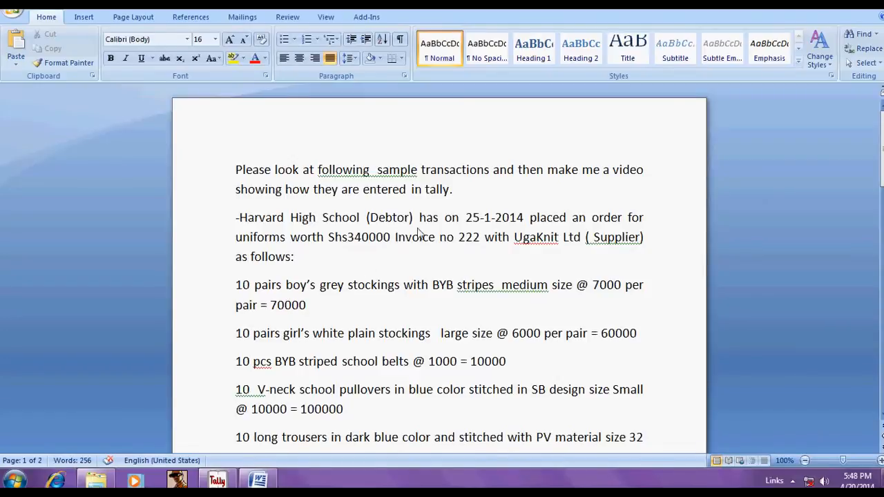
left_click(216, 481)
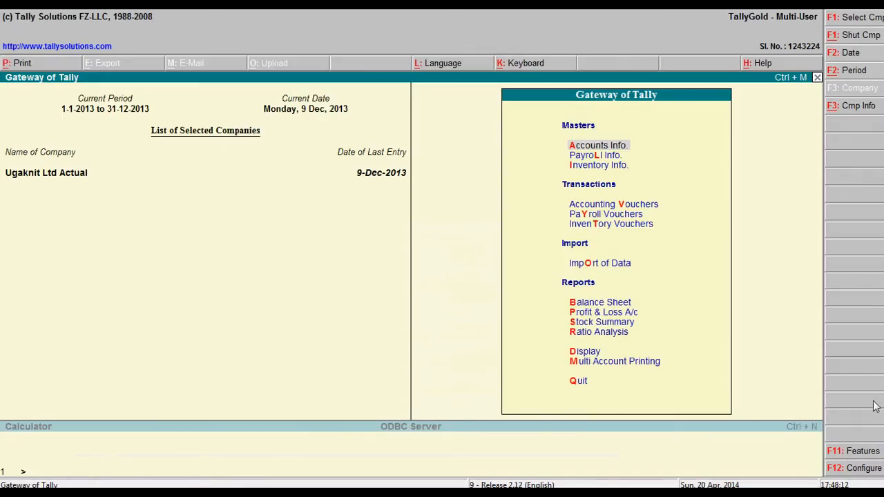
left_click(857, 454)
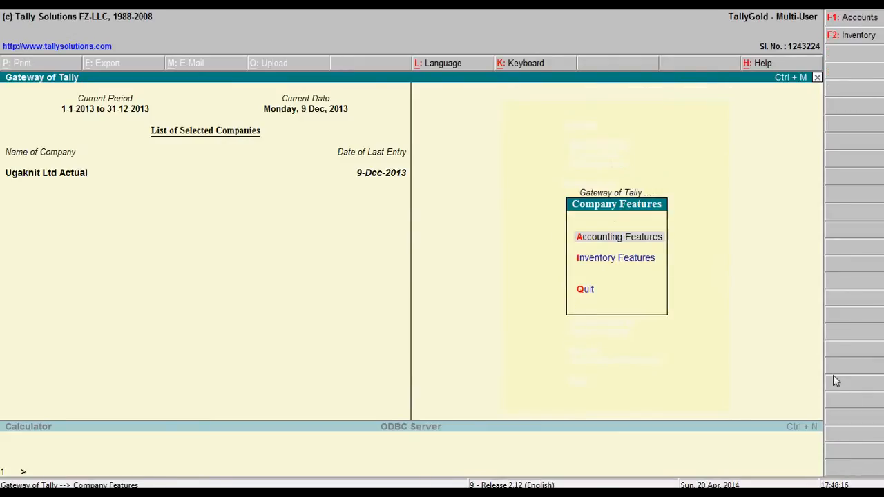
key("Down")
key("Return")
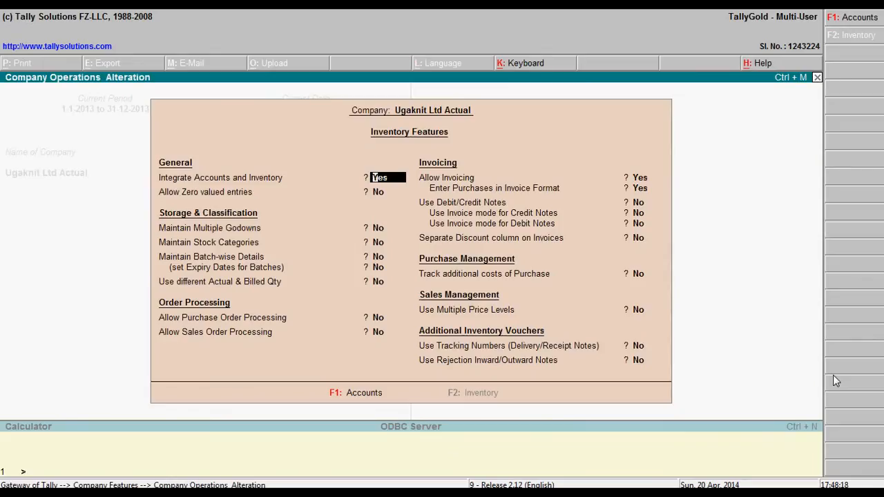
key("Return")
key("Return")
key("Return")
key("Return")
key("Return")
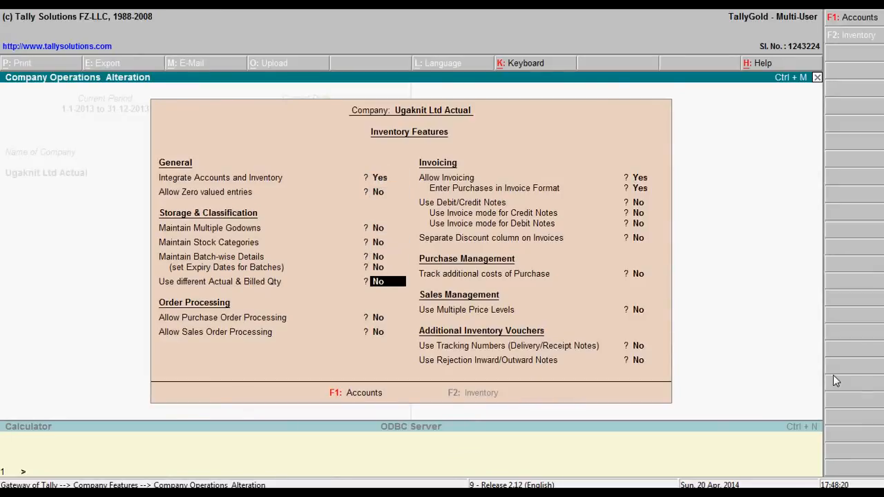
type("y")
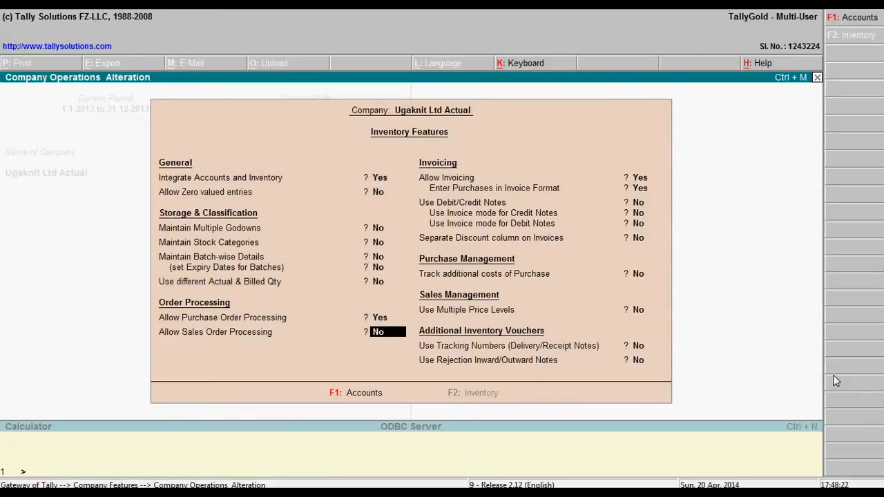
type("y")
Step: Enable tracking numbers for delivery and receipt notes, keep the other inventory features as they are, and save
key("Return")
key("Return")
key("Return")
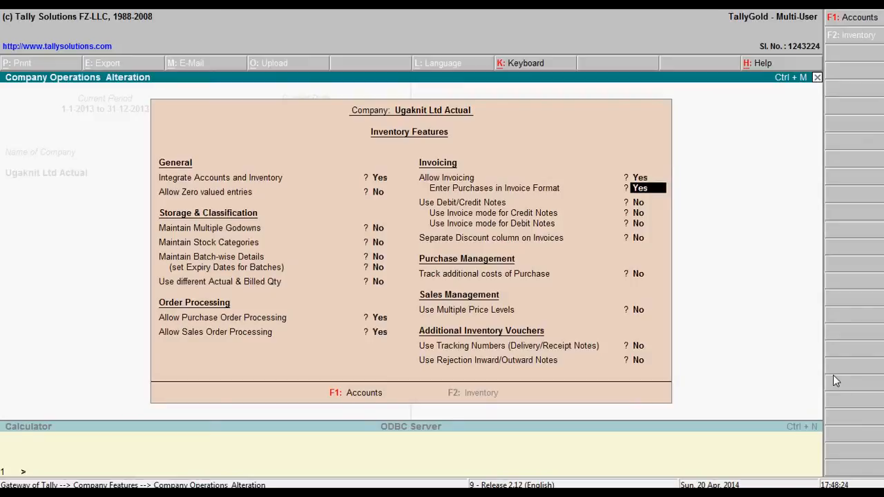
key("Return")
key("Return")
key("Return")
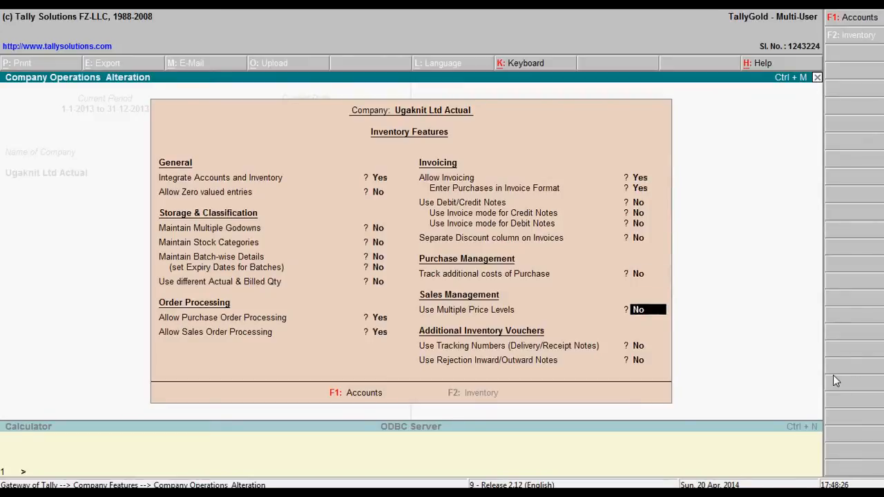
key("Up")
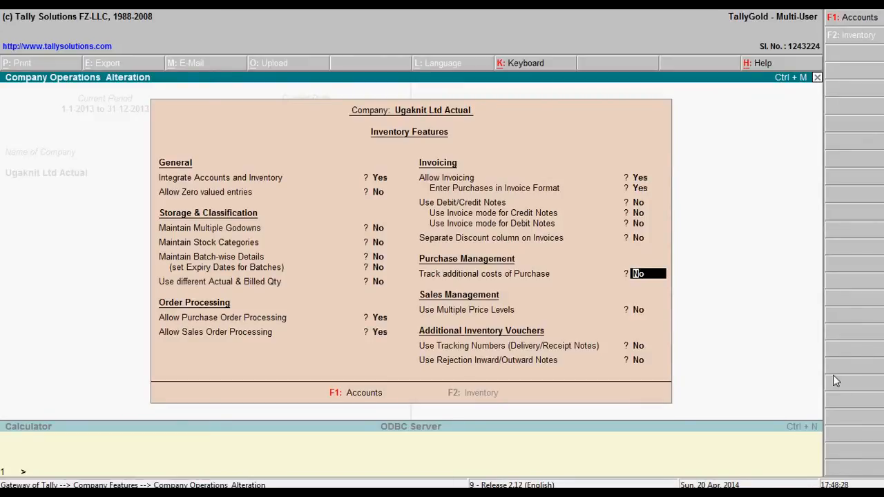
key("Return")
key("Return")
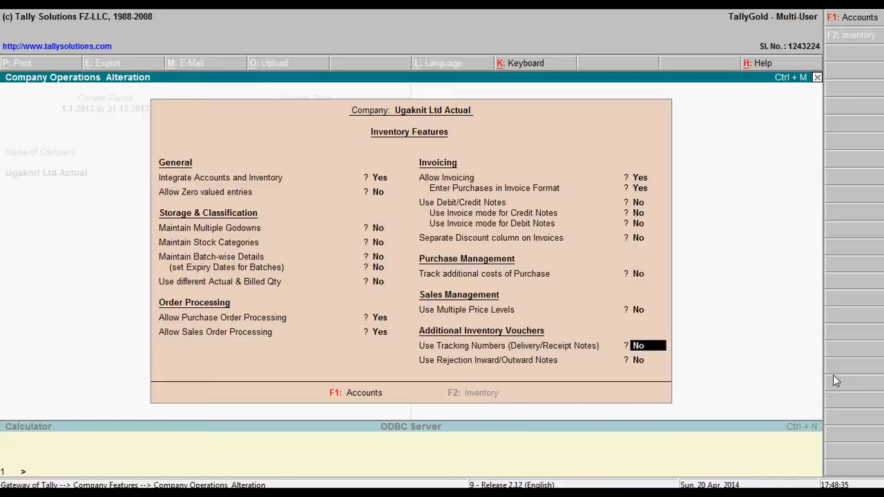
type("y")
key("Return")
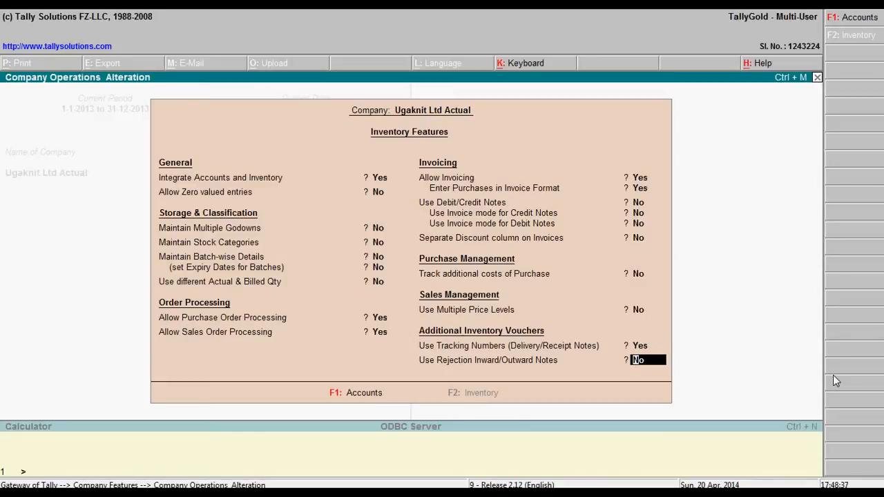
key("Return")
key("Return")
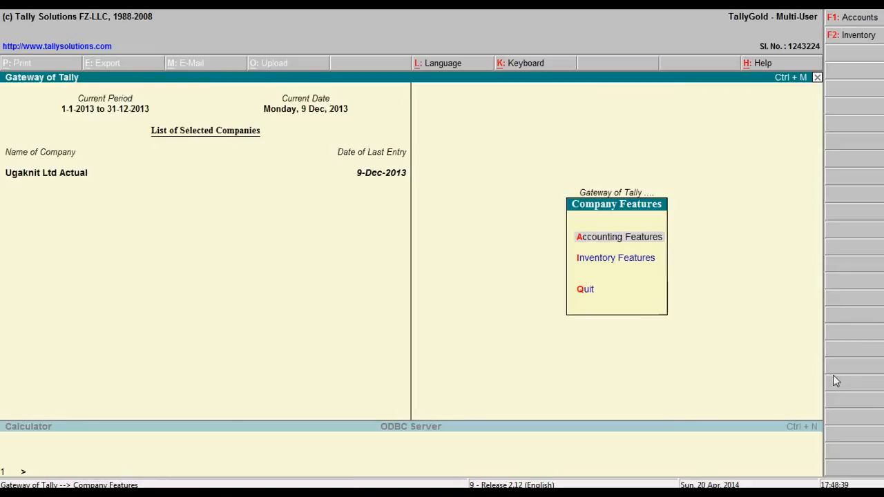
key("Escape")
Step: Switch to the Word document of sample transactions, copy the debtor name Harvard High School, and return to Tally
key("alt+Tab")
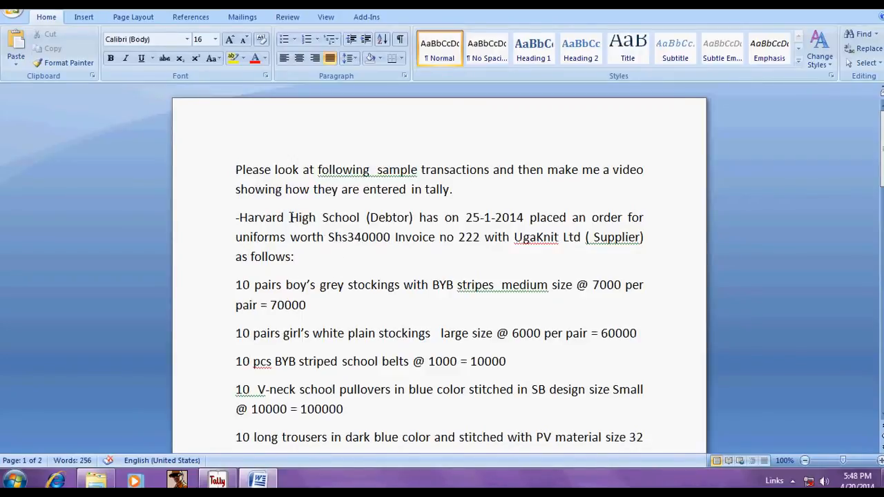
left_click_drag(240, 217, 365, 218)
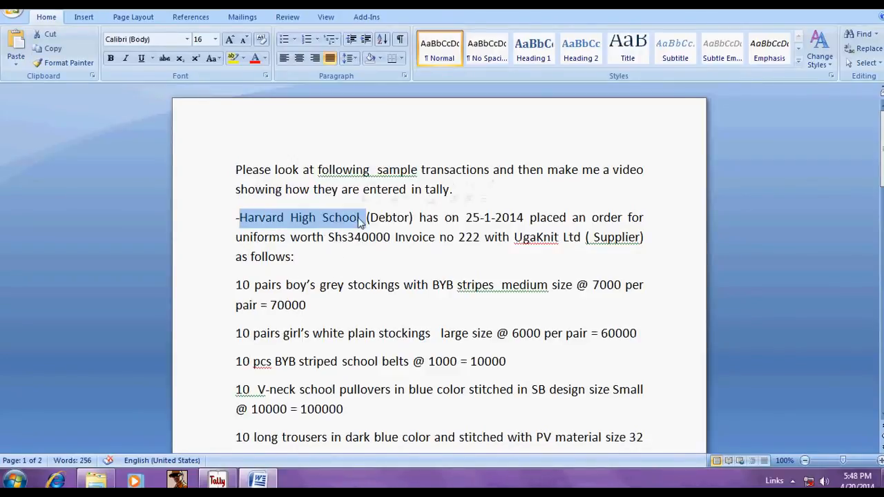
key("alt+Tab")
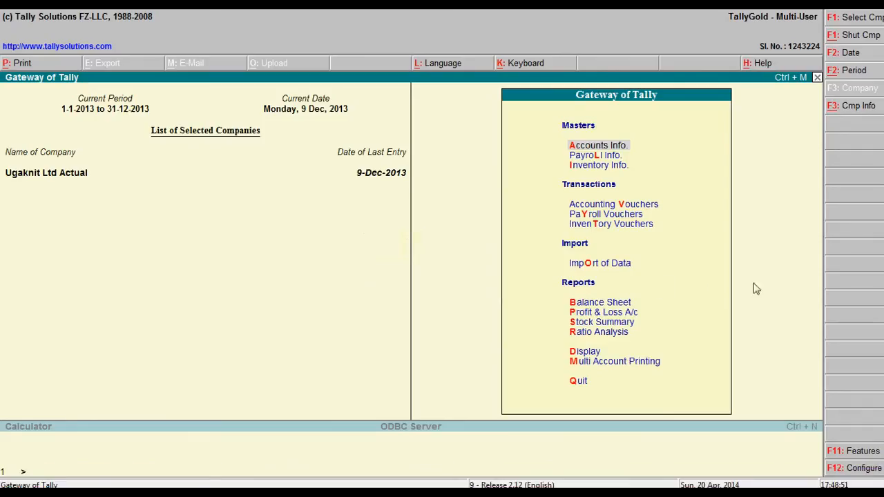
Step: Start a sales order in the inventory vouchers, consulting the Harvard High School order in the Word document
left_click(623, 227)
key("Return")
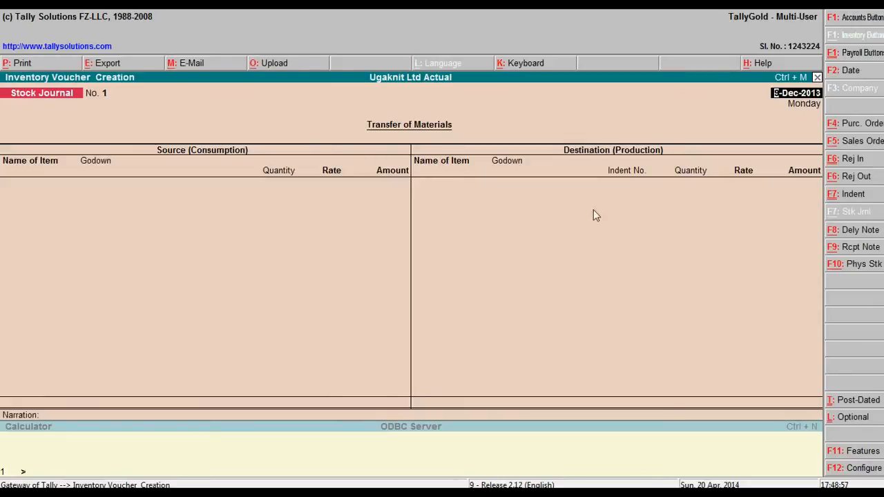
key("alt+Tab")
key("alt+Tab")
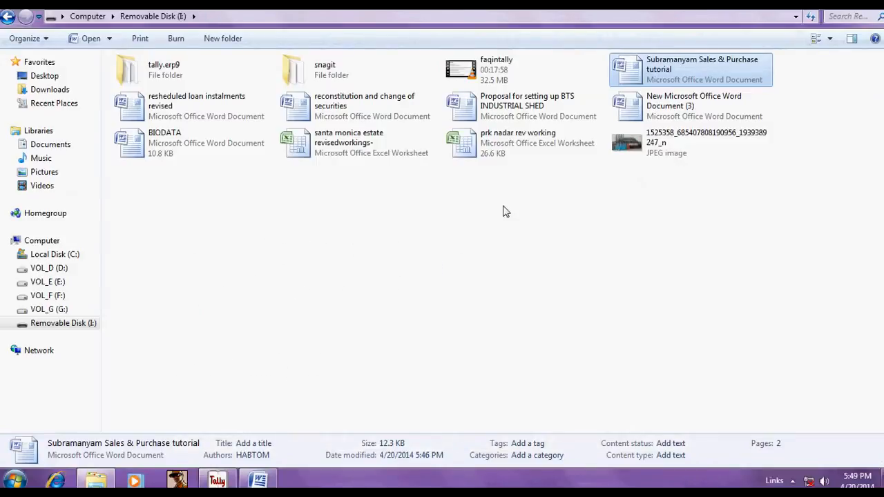
key("alt+Tab")
scroll(646, 193, "down", 5)
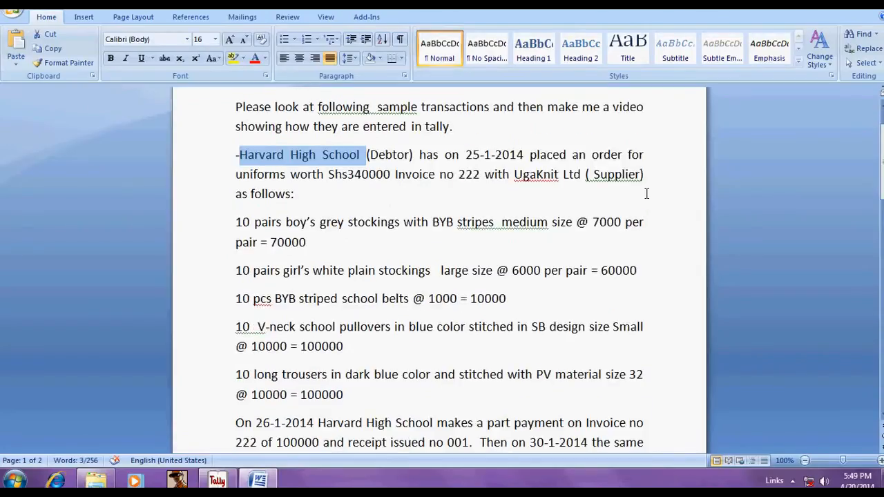
scroll(646, 193, "up", 5)
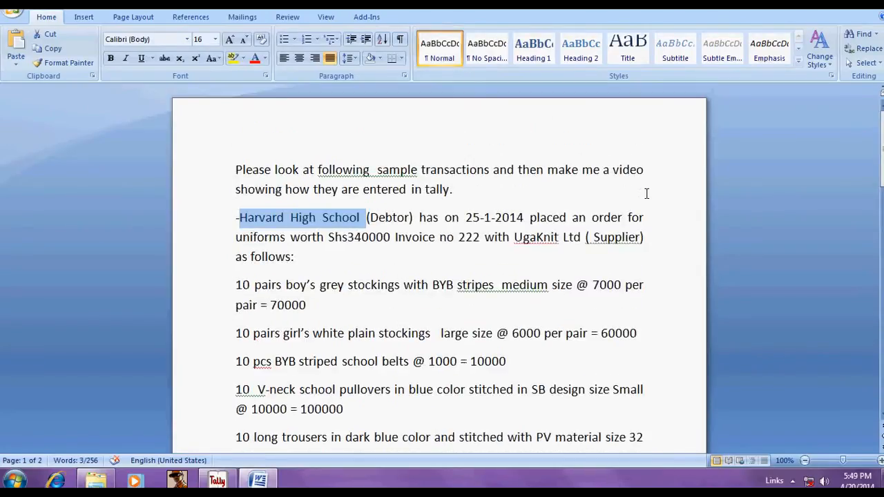
key("alt+Tab")
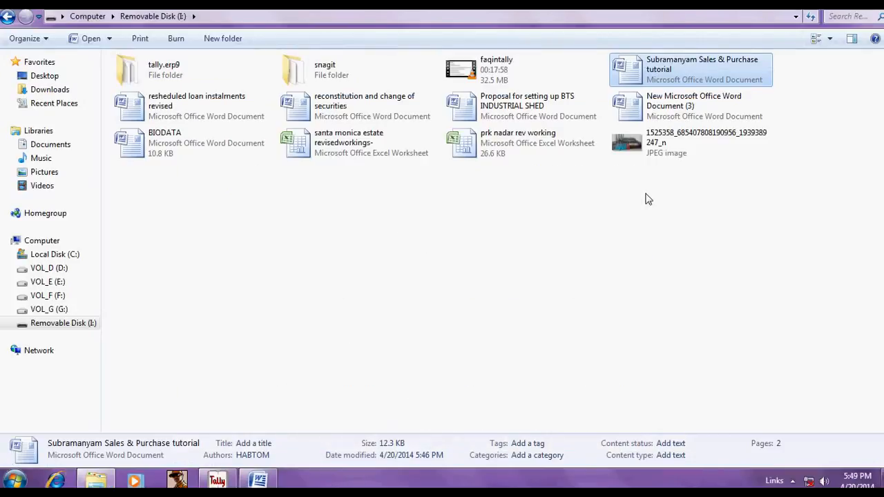
key("alt+Tab")
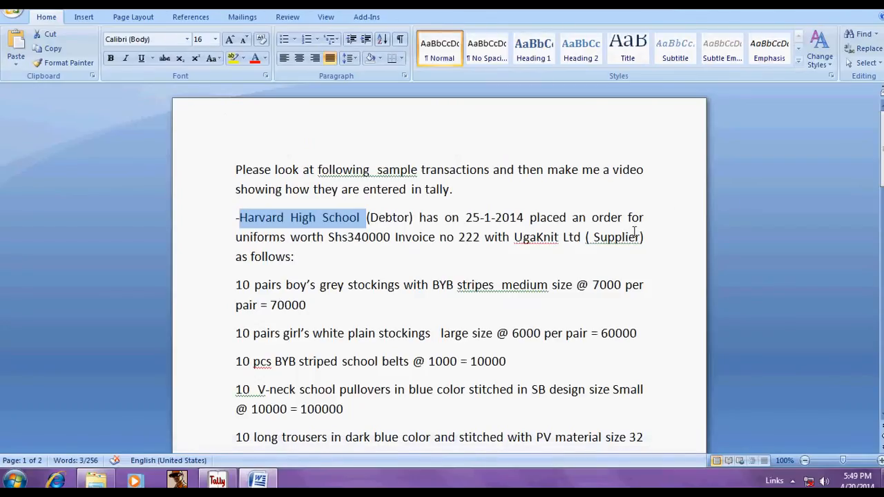
key("alt+Tab")
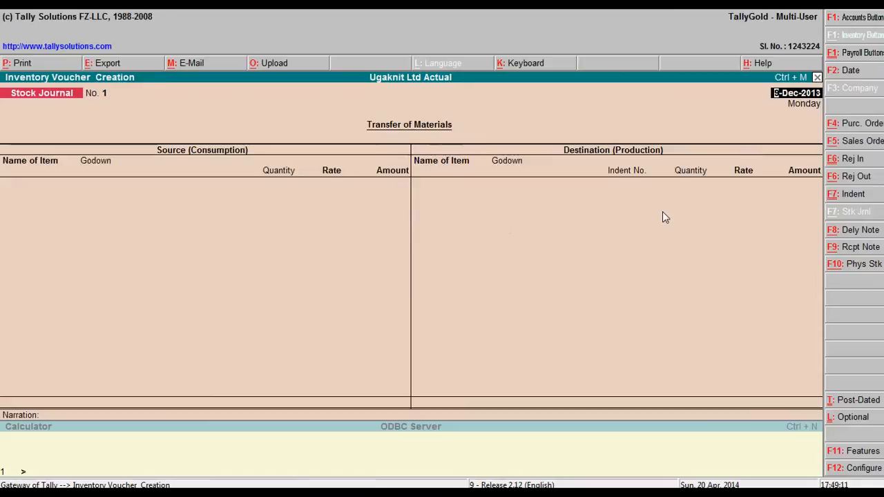
left_click(863, 143)
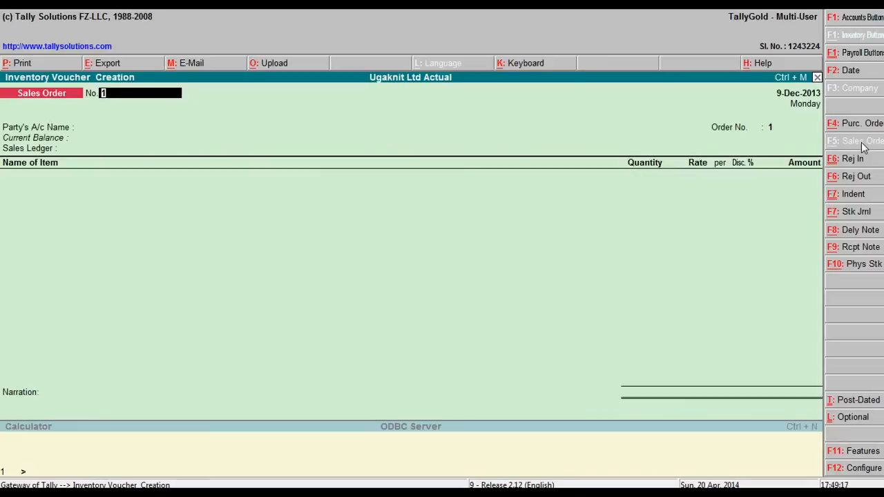
Step: Check the invoice number in the Word document and set the sales order number to 222
key("alt+Tab")
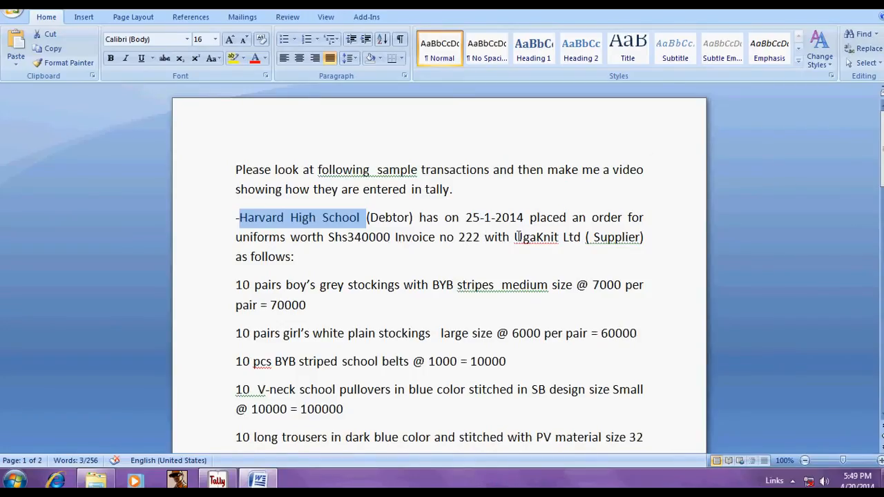
key("alt+Tab")
type("222")
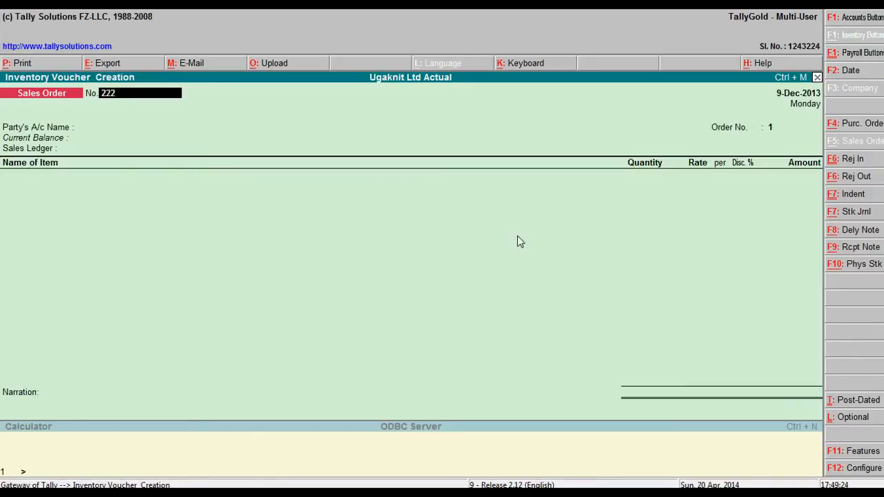
key("Return")
key("Return")
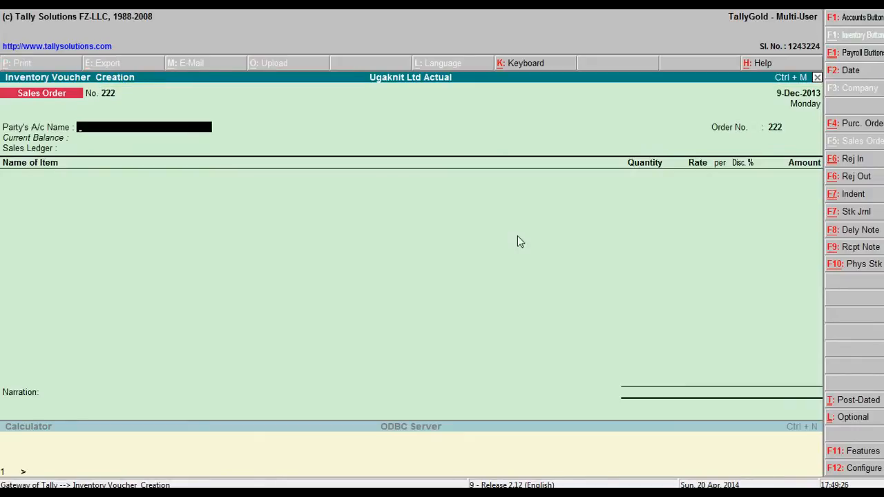
Step: Start a new ledger from the party account field and paste Harvard High School as its name
key("alt+Tab")
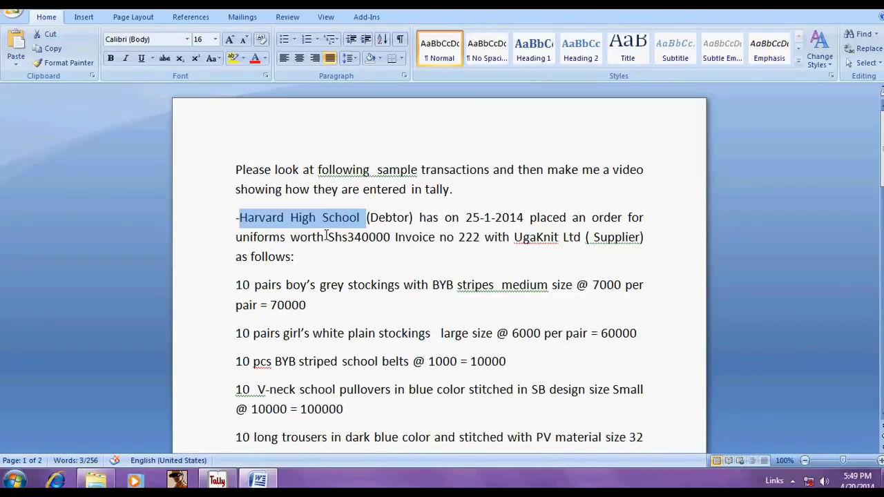
key("alt+Tab")
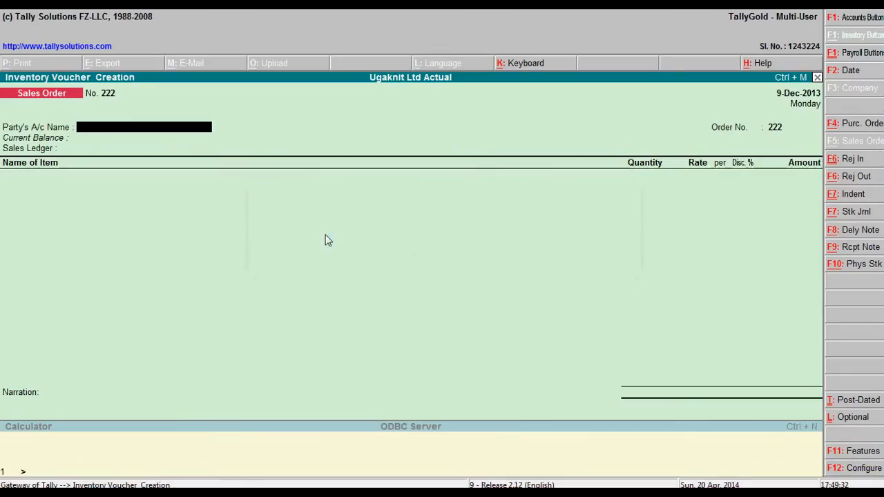
key("ctrl+alt+v")
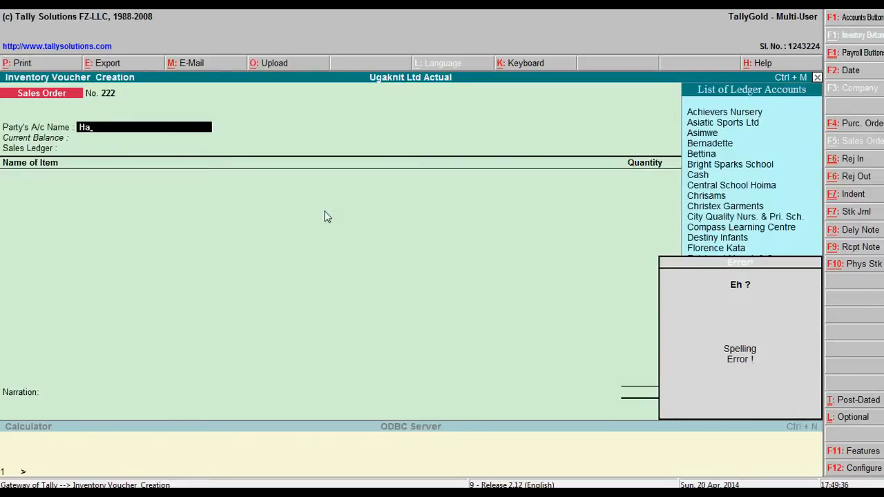
key("alt+c")
key("alt+Tab")
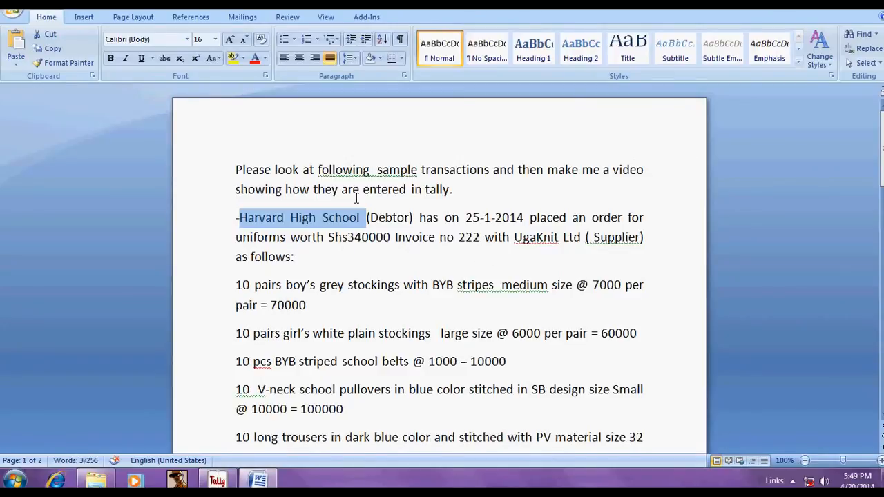
key("alt+Tab")
key("ctrl+alt+v")
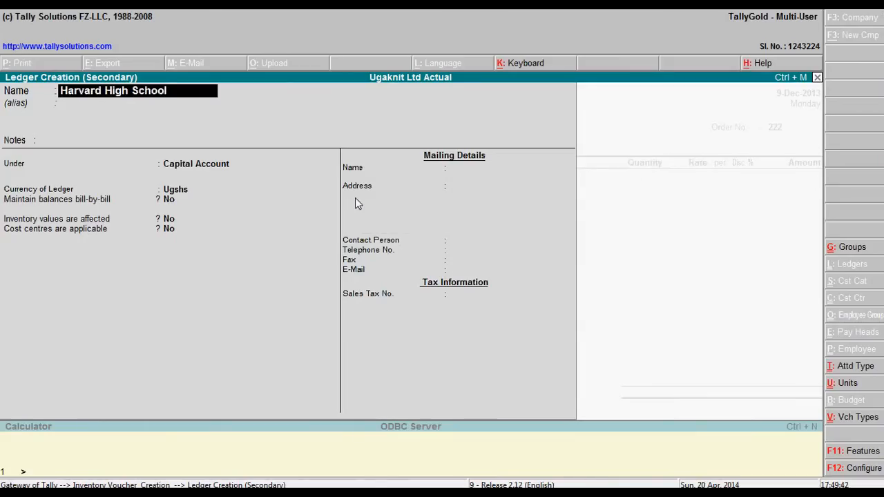
Step: Place the Harvard High School ledger under Sundry Debtors, leave its remaining details at their defaults, and save it
key("Return")
key("Return")
key("Return")
type("Sundr")
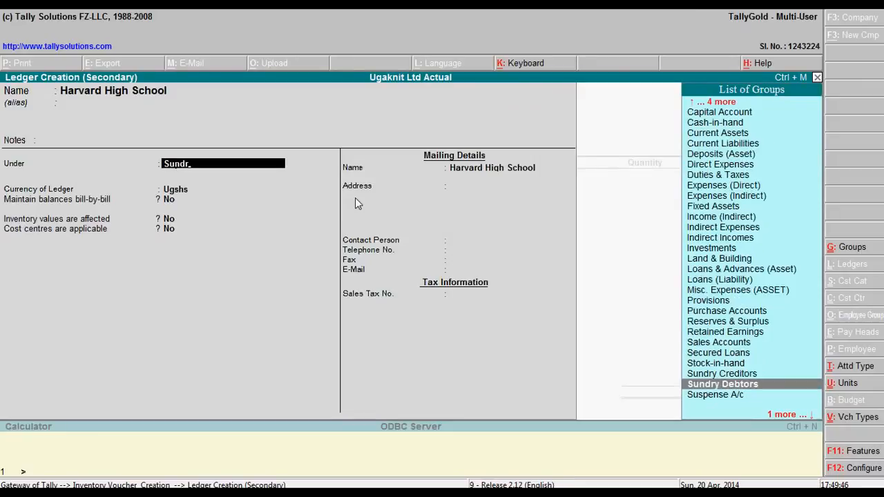
key("Return")
key("Return")
key("Return")
key("Return")
key("Return")
key("Return")
key("Return")
key("Return")
key("Return")
key("Return")
key("Return")
key("Return")
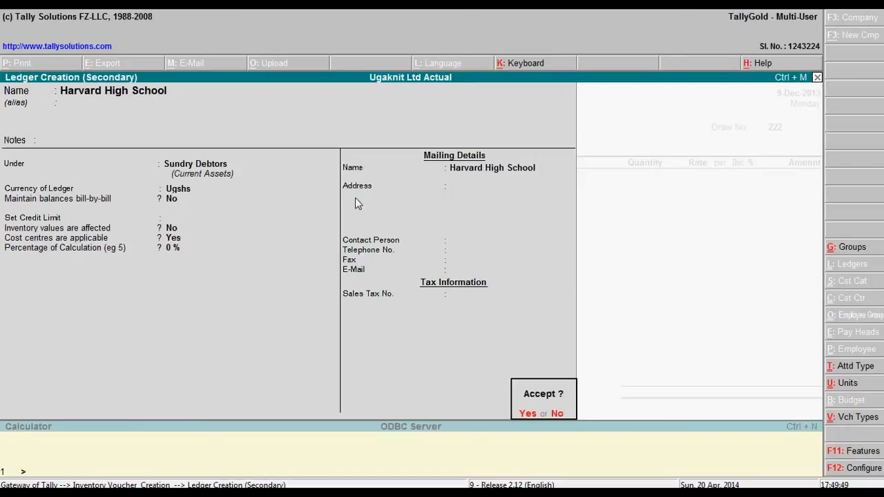
key("Return")
Step: Accept Harvard High School's order and party details unchanged, keep order number 222, and choose Sales as the sales ledger
key("Return")
key("Return")
key("Return")
key("Return")
key("Return")
key("Return")
key("Return")
key("Return")
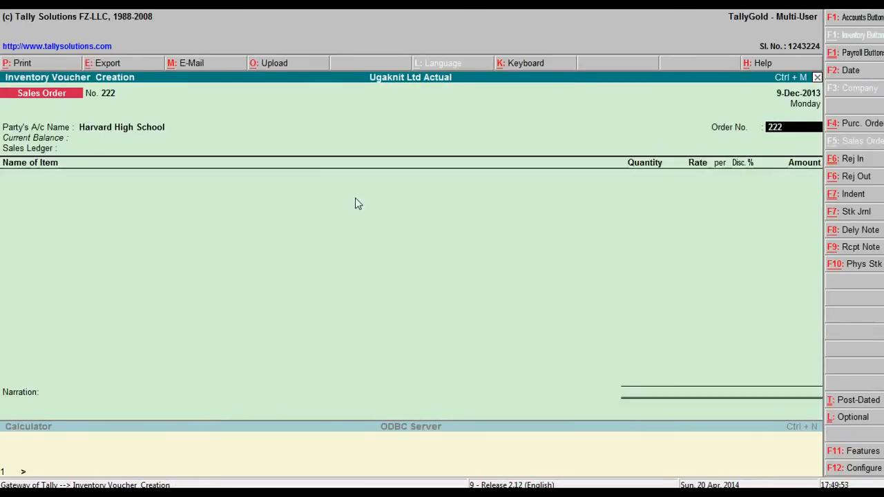
key("Return")
key("Return")
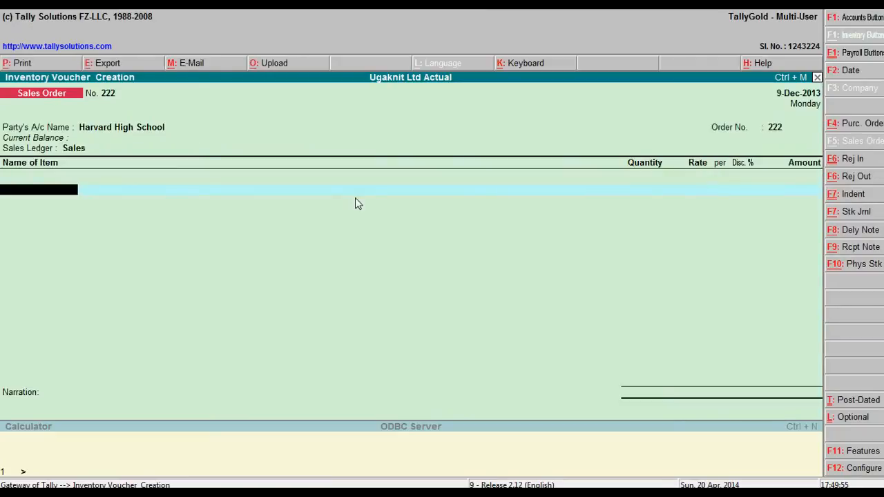
Step: Check the first uniform order line in the Word document and look for a matching stock item beginning with B
key("alt+Tab")
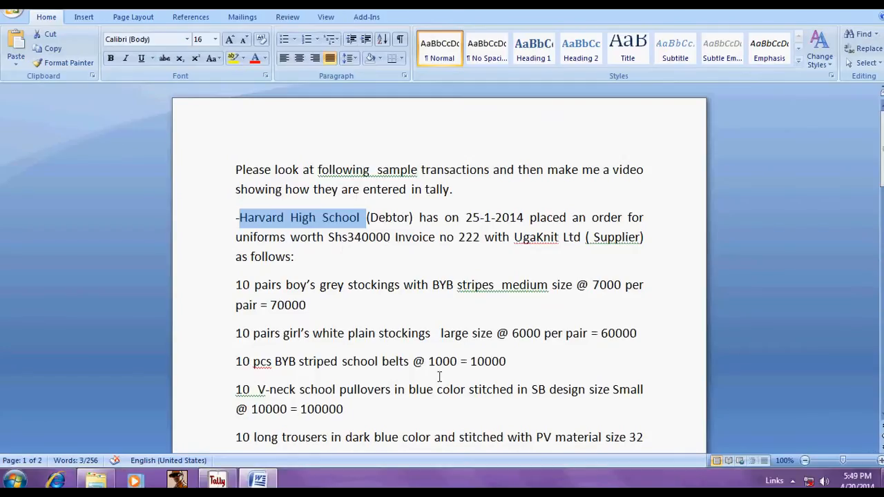
scroll(398, 317, "down", 1)
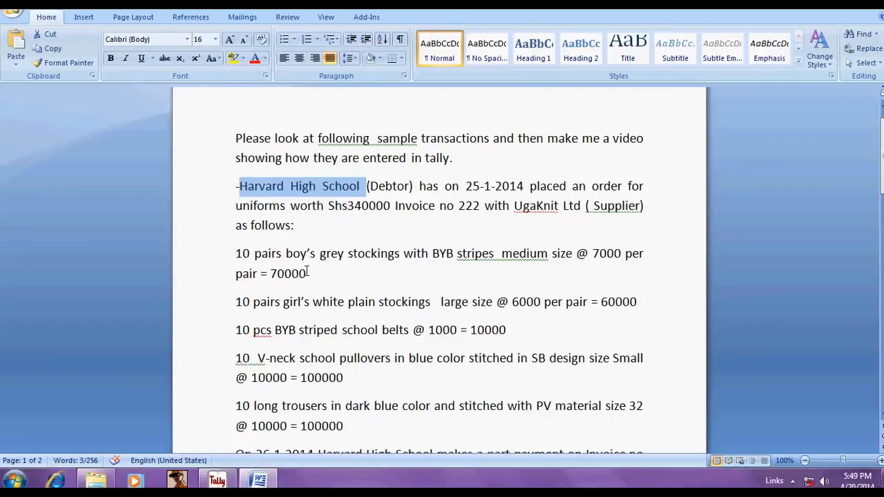
scroll(328, 279, "down", 1)
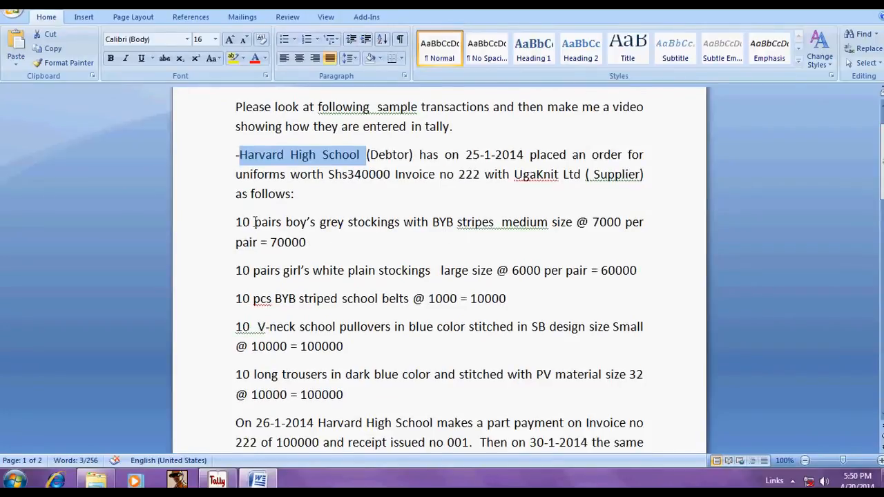
left_click_drag(235, 222, 401, 223)
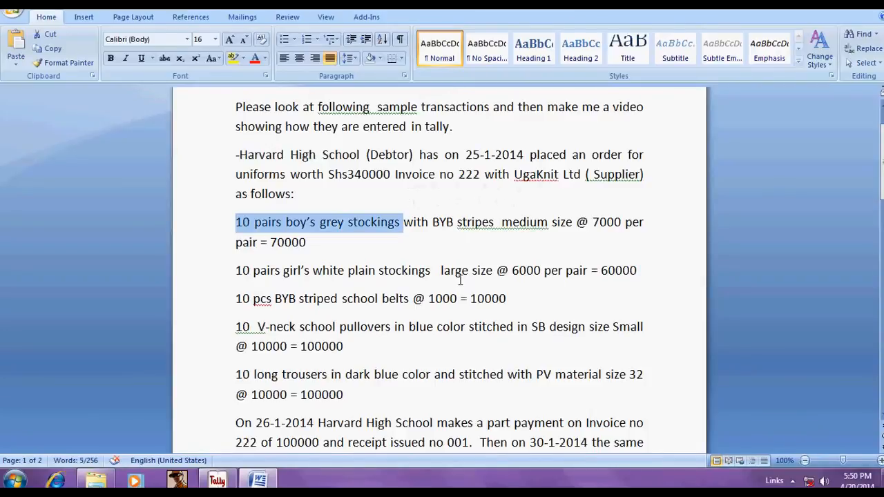
key("alt+Tab")
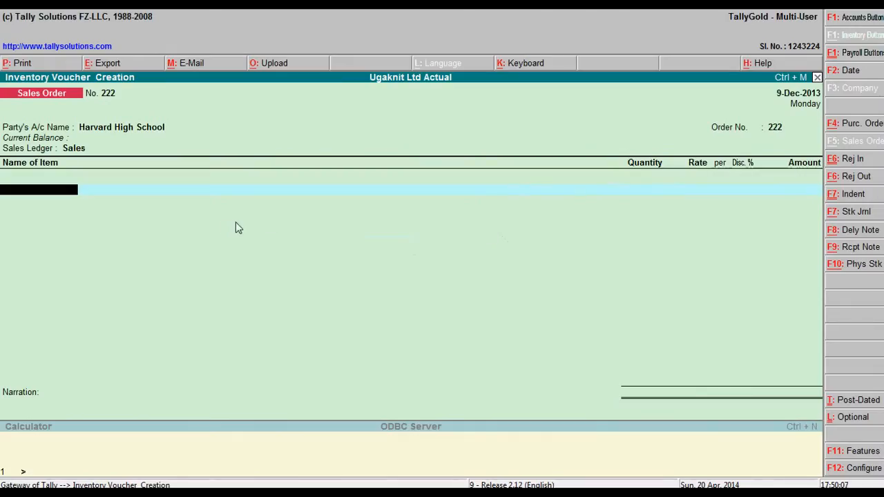
key("alt+Tab")
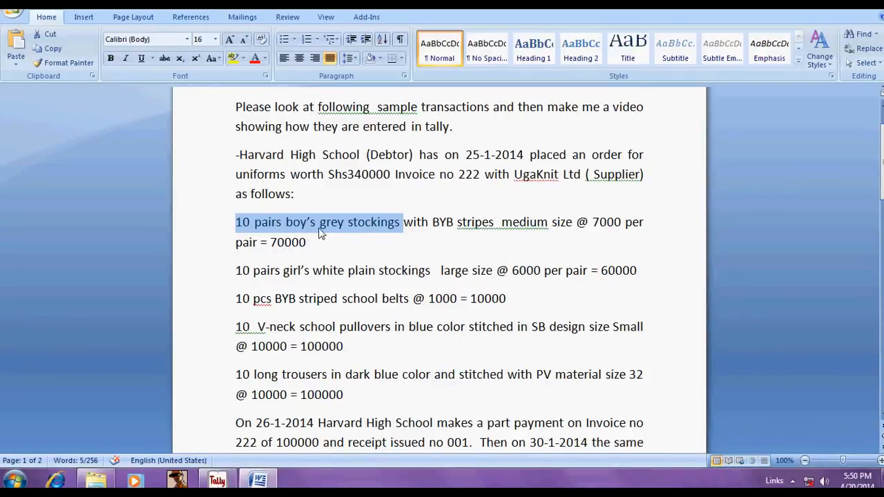
key("alt+Tab")
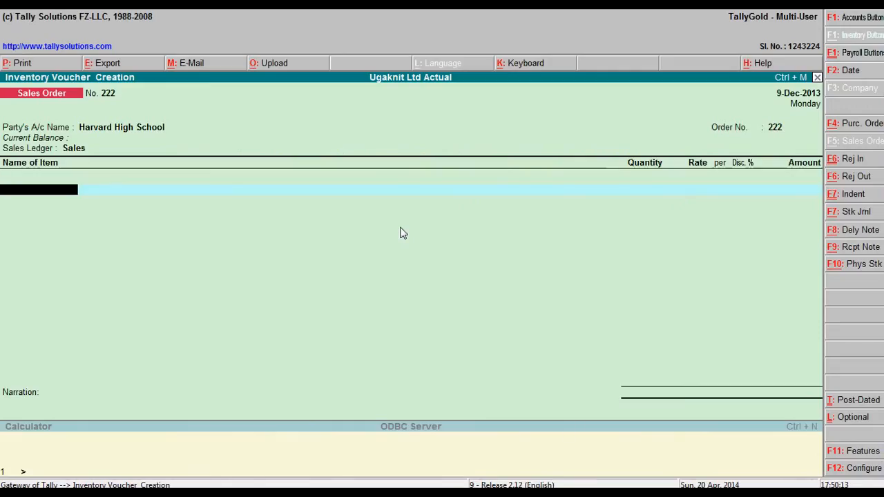
type("B")
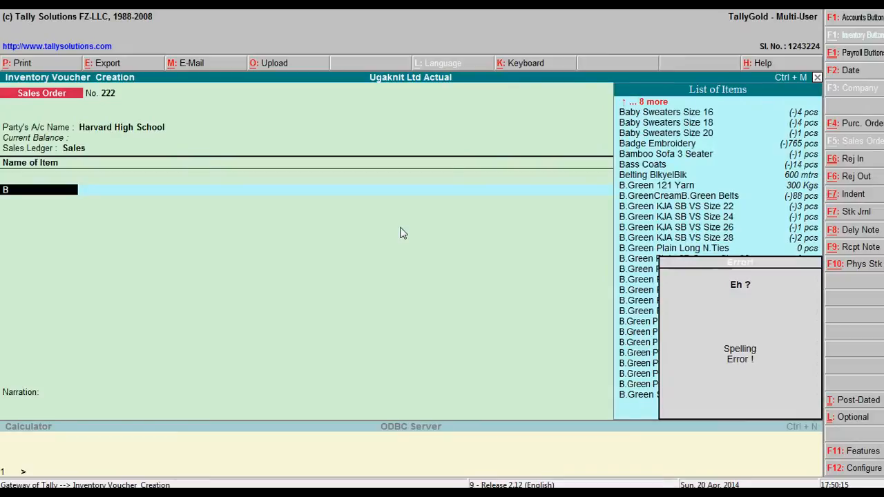
Step: Copy "pairs boy's grey stockings" from the first order line in the Word document and return to the Tally sales order
key("alt+Tab")
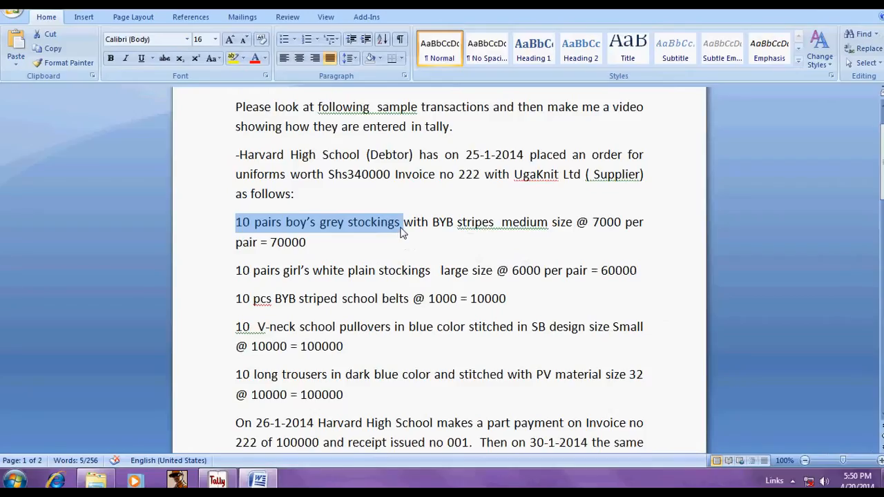
left_click(393, 261)
left_click_drag(255, 223, 380, 228)
key("alt+Tab")
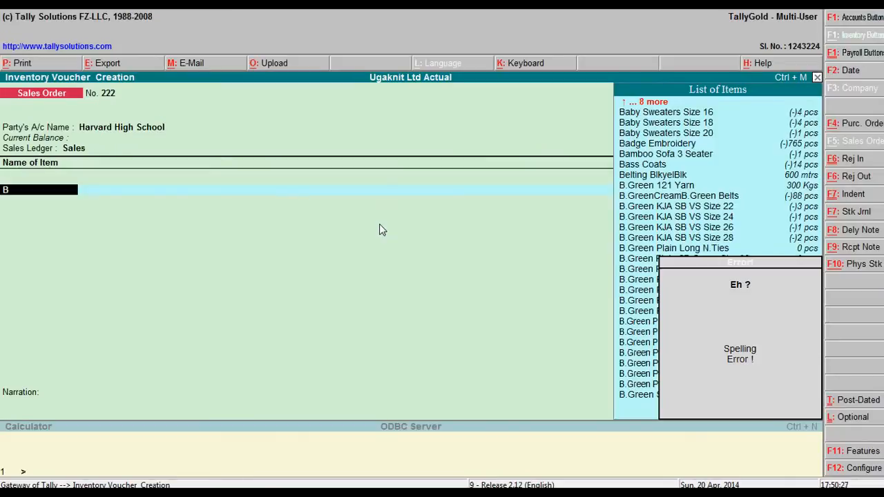
Step: Start a new stock item from the sales order and paste Pairs Boy's Grey Stockings as its name
key("alt+c")
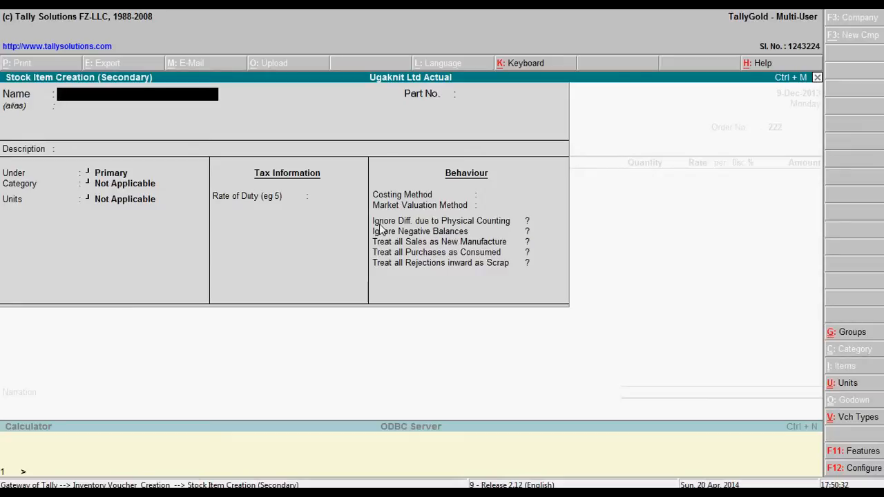
key("alt+Tab")
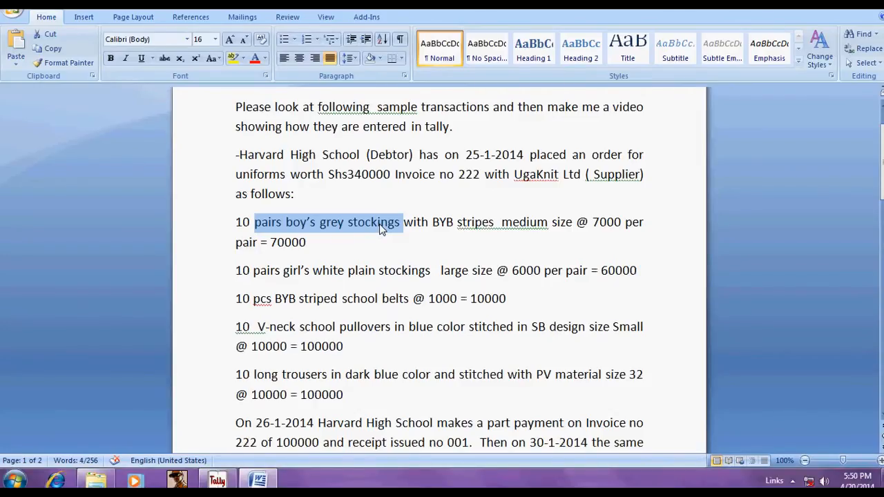
key("alt+Tab")
key("ctrl+alt+v")
key("Return")
key("Return")
key("Return")
key("Return")
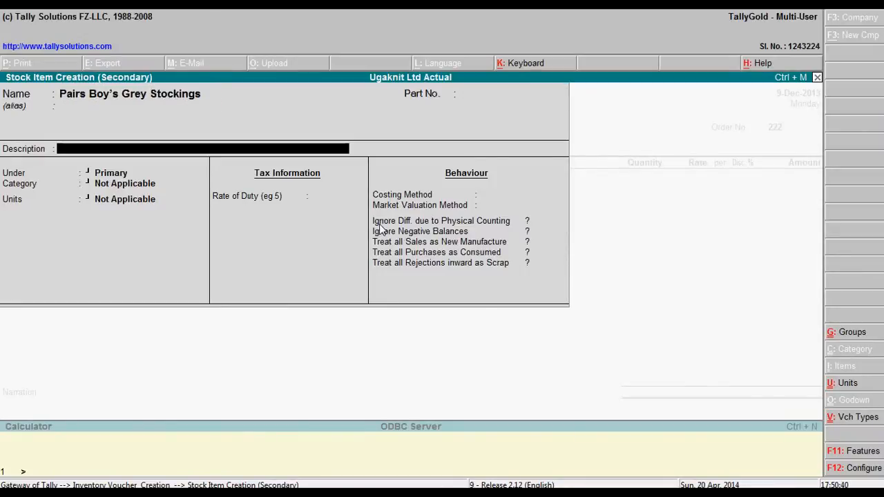
Step: Keep the grey stockings item under Primary with no category, set its units to Prs, and leave batches off
key("alt+Tab")
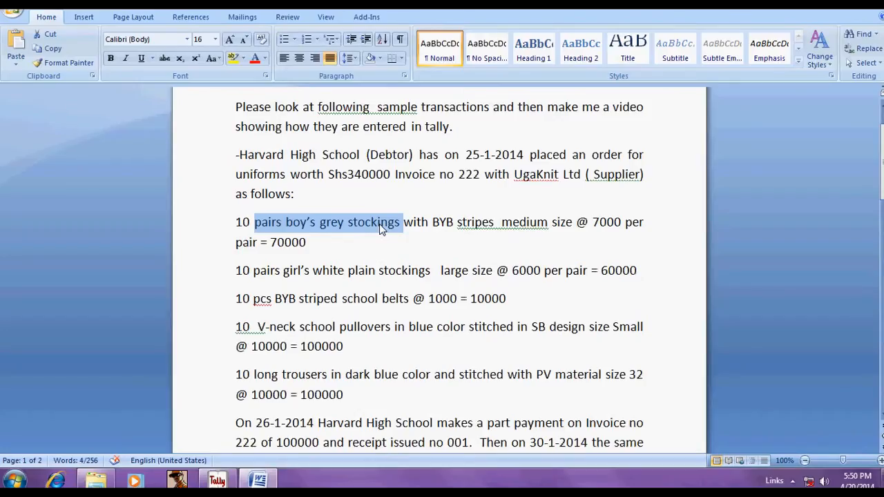
key("alt+Tab")
key("Return")
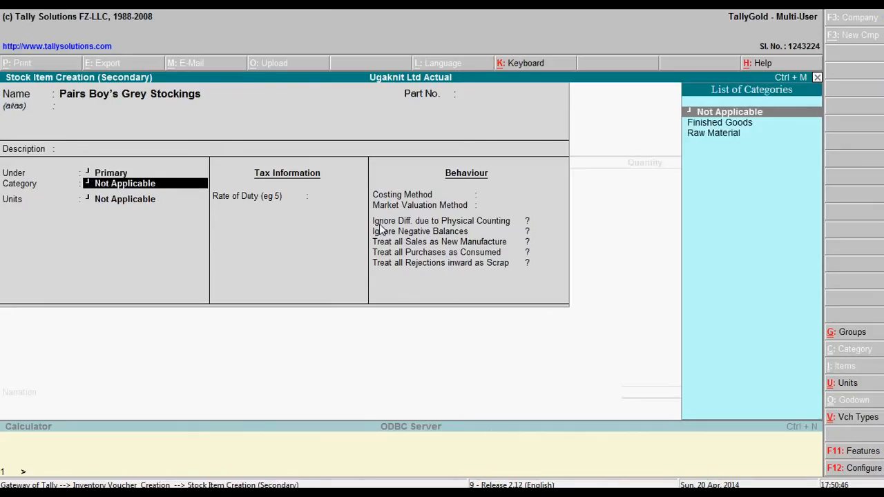
key("Return")
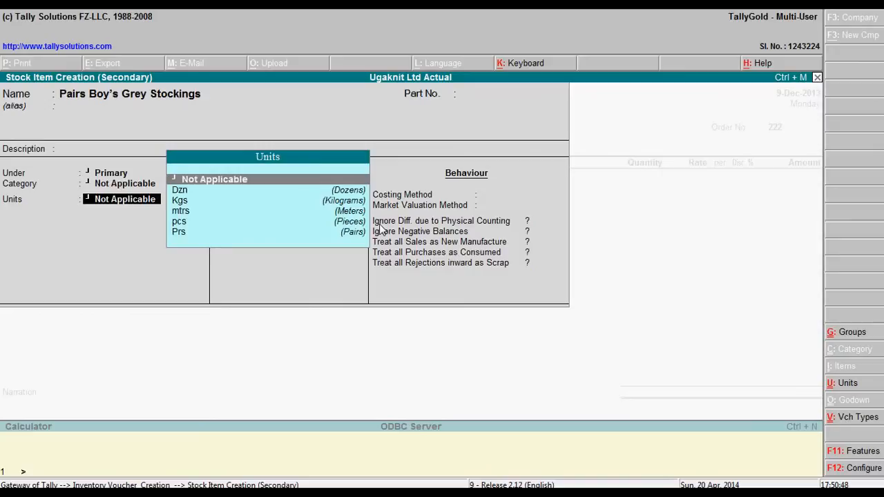
key("Down")
key("Down")
key("Down")
key("Down")
key("Down")
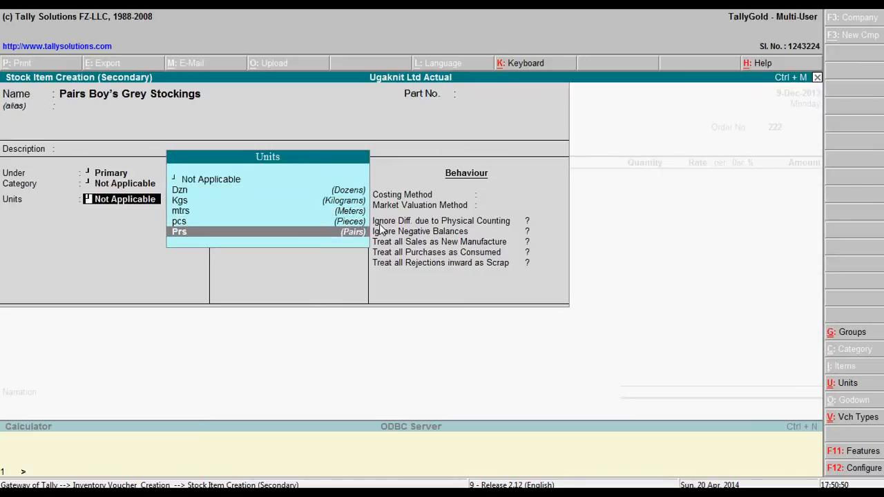
key("Return")
key("Return")
key("Return")
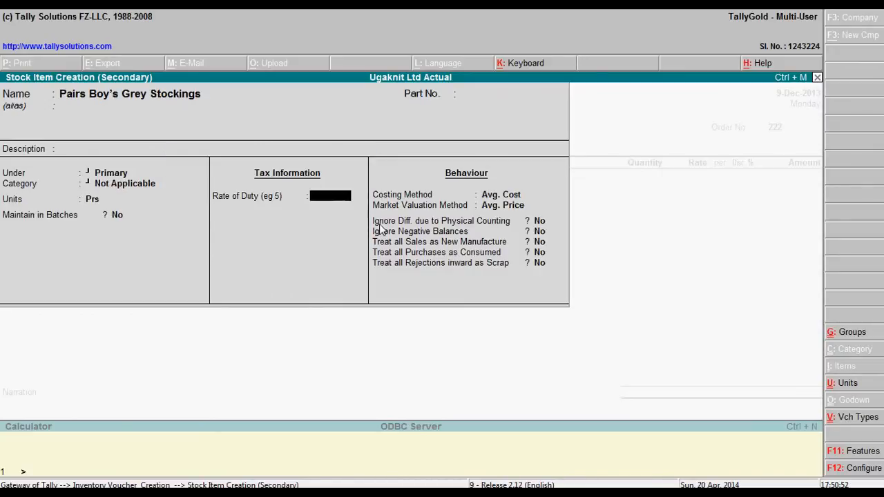
Step: Accept the grey stockings item's remaining tax and behaviour defaults, save it, and use it on the order's first line
key("Return")
key("Return")
key("Return")
key("Return")
key("Return")
key("Return")
key("Return")
key("Return")
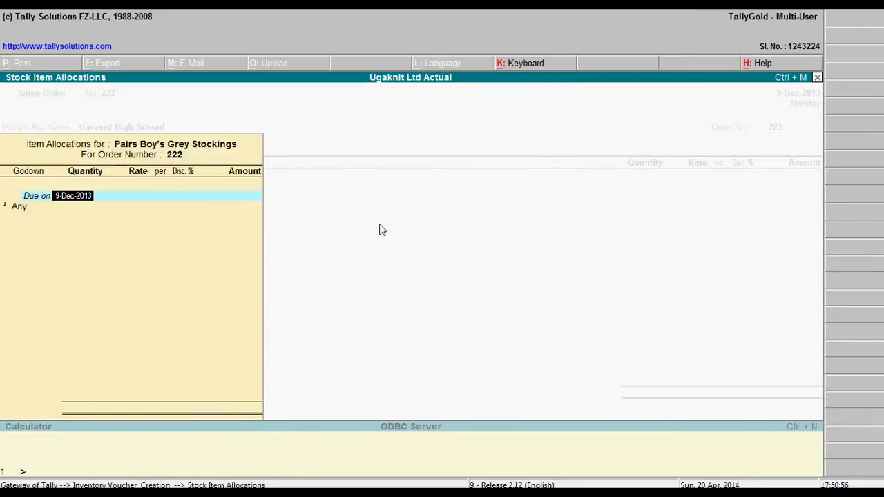
Step: Keep the grey stockings' due date of 9-Dec-2013 and godown Any, and set the ordered quantity to 10 Prs
key("Return")
key("Return")
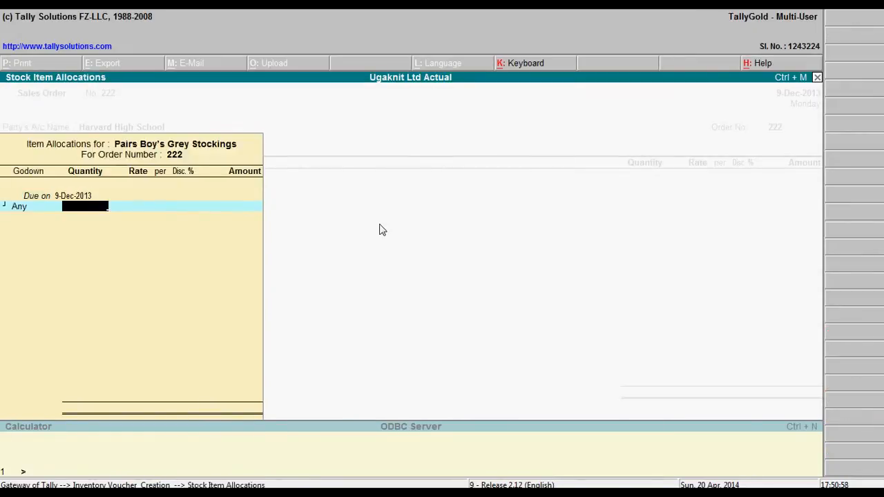
key("alt+Tab")
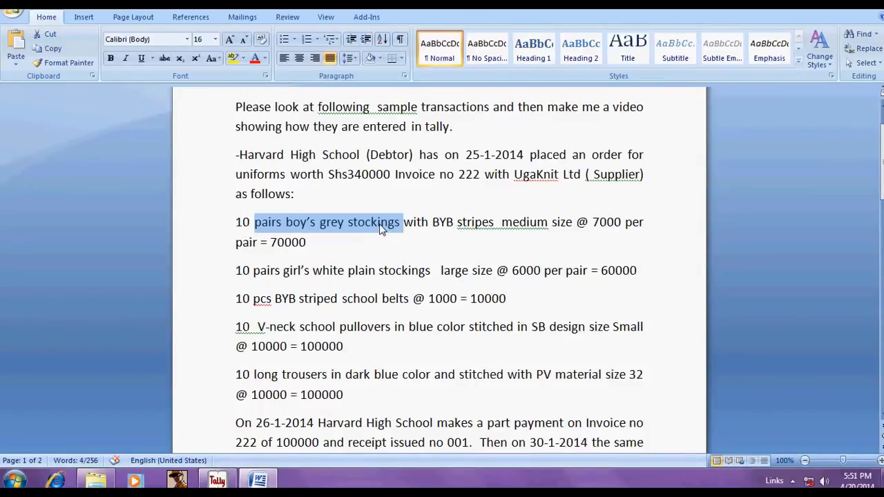
key("alt+Tab")
type("10")
key("Return")
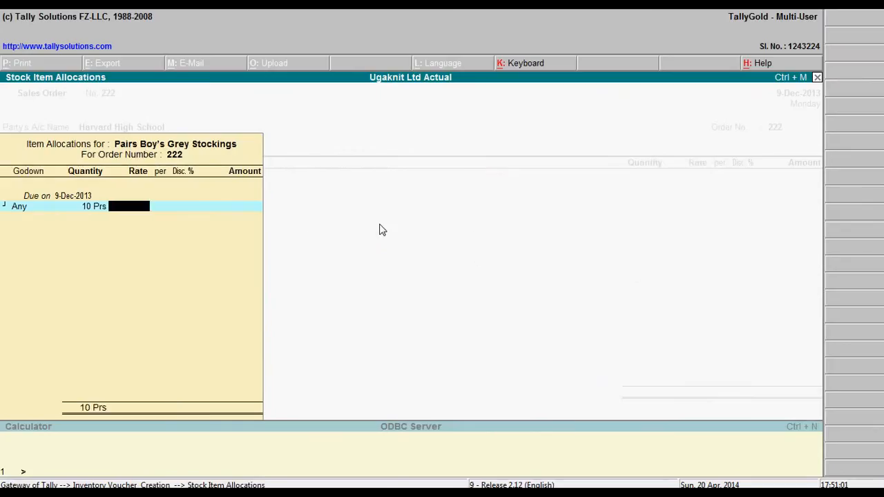
Step: Set the grey stockings' rate to 7,000 per Prs without a discount and complete the order line
type("7000")
key("Return")
key("Return")
key("Return")
key("Return")
key("Return")
key("Return")
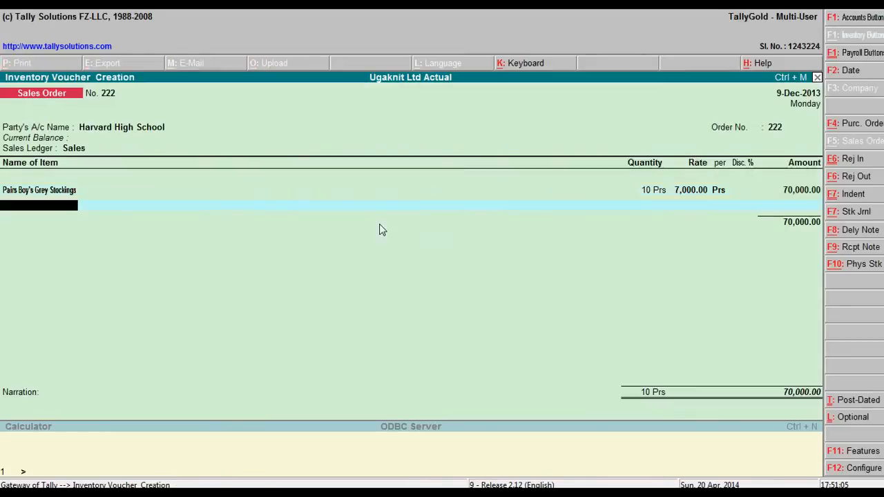
Step: Copy the girl's stockings description from the Word document and create a new stock item named Girl's White Plain Stockings
key("alt+Tab")
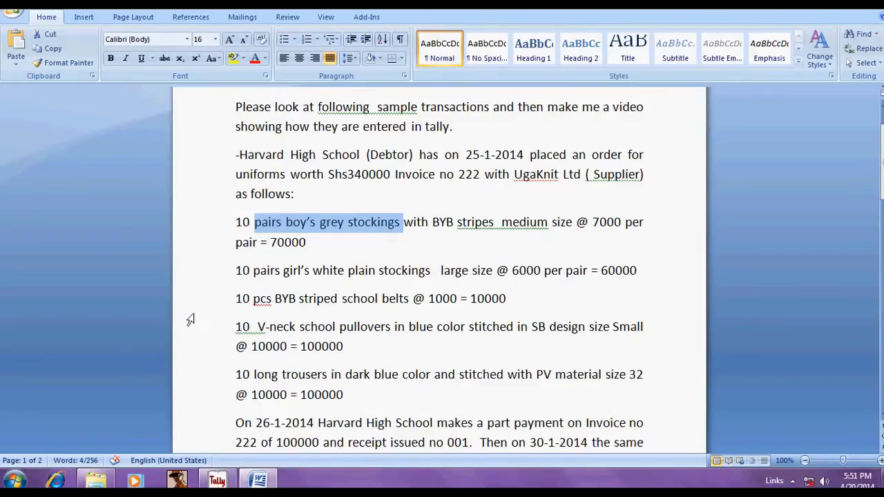
left_click_drag(284, 271, 389, 271)
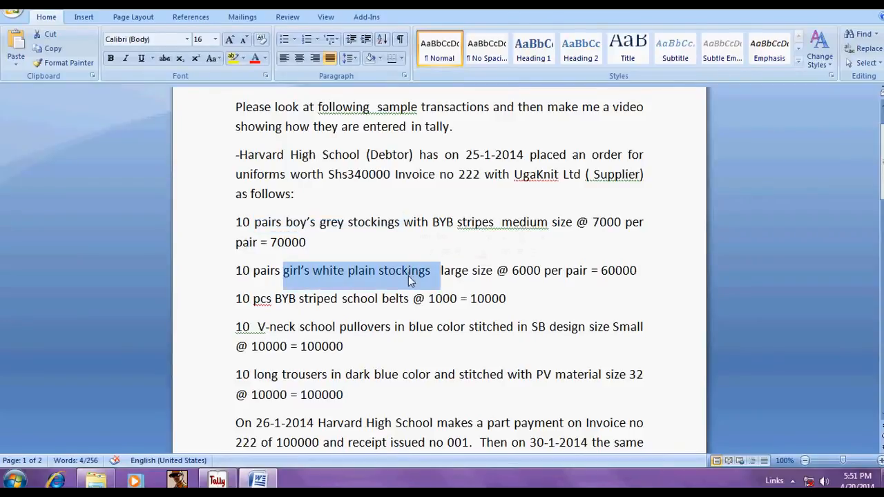
key("alt+Tab")
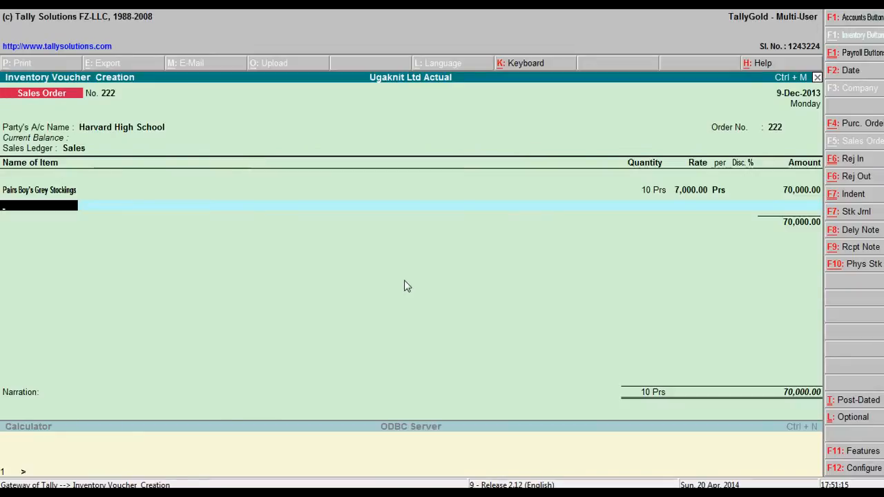
key("alt+c")
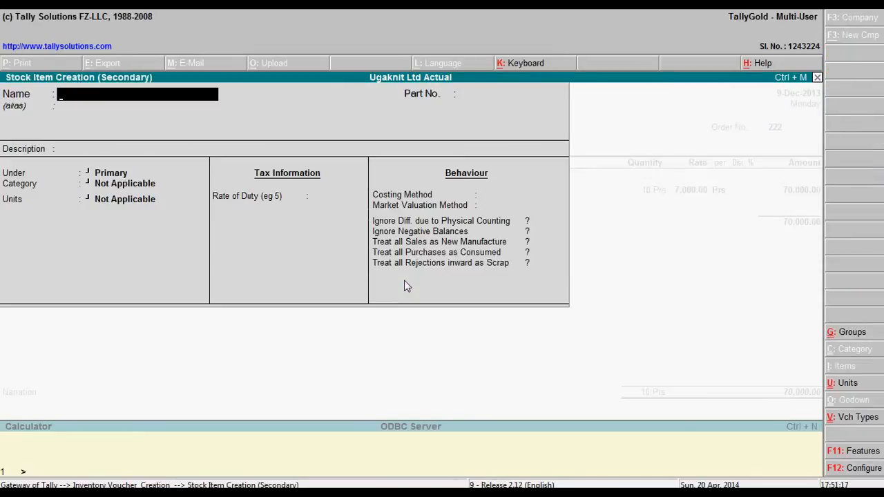
type("Girl's White Plain Stockings")
key("Return")
key("Return")
key("Return")
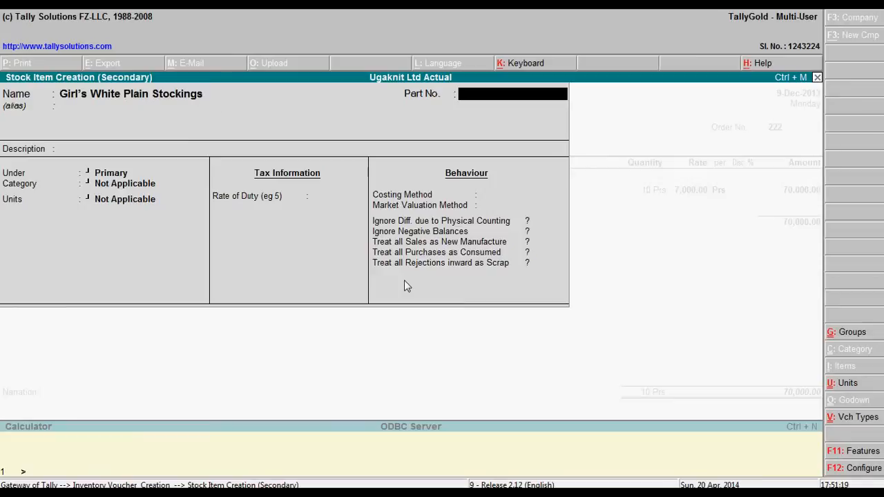
Step: Keep the Girl's White Plain Stockings item under Primary with no category and set its units to Prs
key("Return")
key("Return")
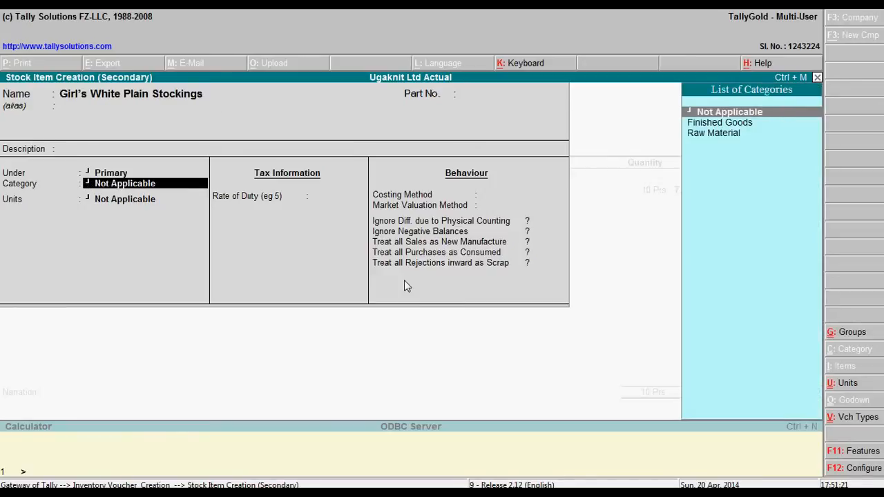
key("Return")
key("Down")
key("Down")
key("Down")
key("Down")
key("Down")
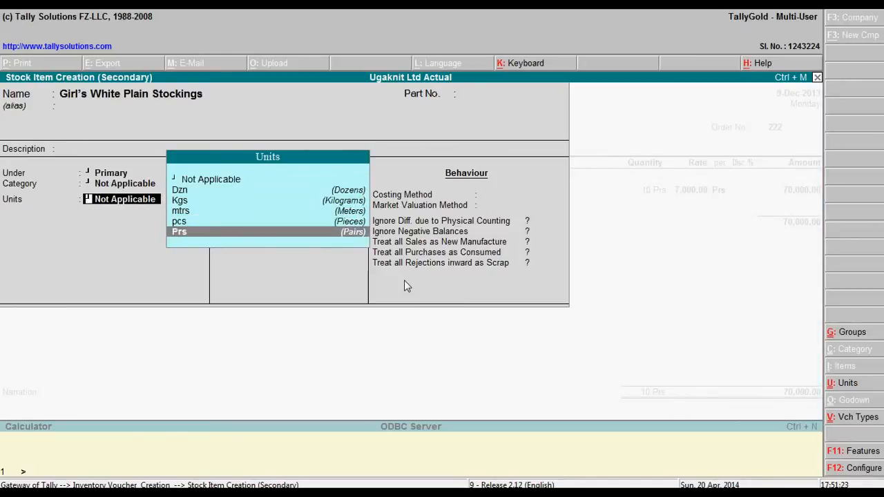
key("Return")
Step: Leave the white stockings item's batch, tax and behaviour settings at their defaults and save it onto the order's second line
key("Return")
key("Return")
key("Return")
key("Return")
key("Return")
key("Return")
key("Return")
key("Return")
key("Return")
key("Return")
Step: Keep the due date of 9-Dec-2013 and godown Any for the white stockings, and order 10 Prs at 6,000 each
key("Return")
key("Return")
key("alt+Tab")
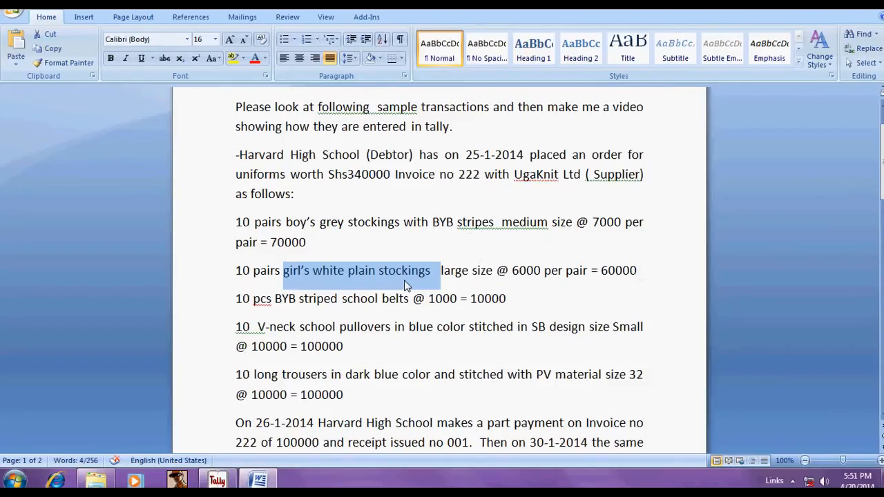
key("alt+Tab")
type("10")
key("Return")
type("600")
key("Return")
key("Return")
key("Return")
key("Return")
key("Return")
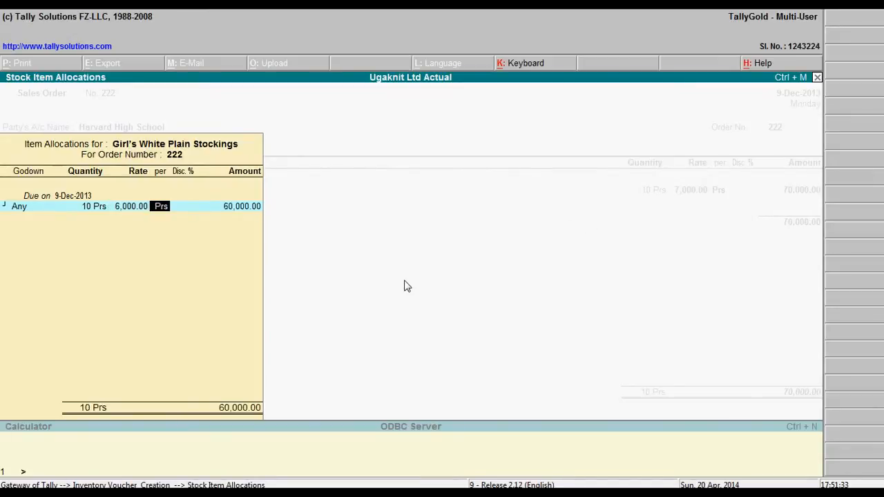
Step: Copy "BYB striped school belts" from the third order line in the Word document and return to the Tally sales order
key("alt+Tab")
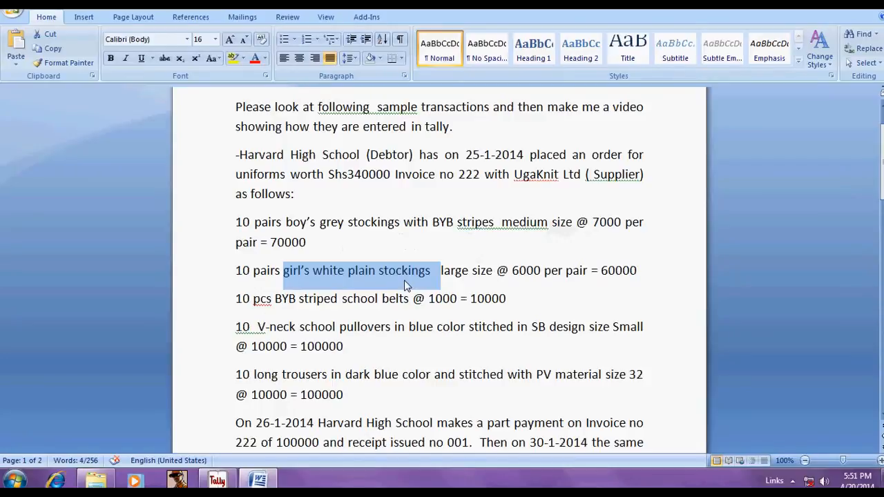
scroll(436, 302, "down", 1)
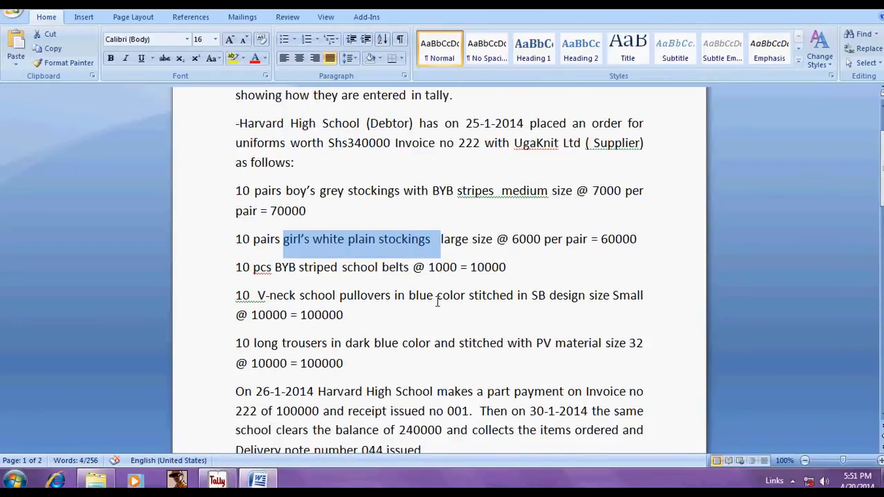
left_click_drag(276, 267, 417, 275)
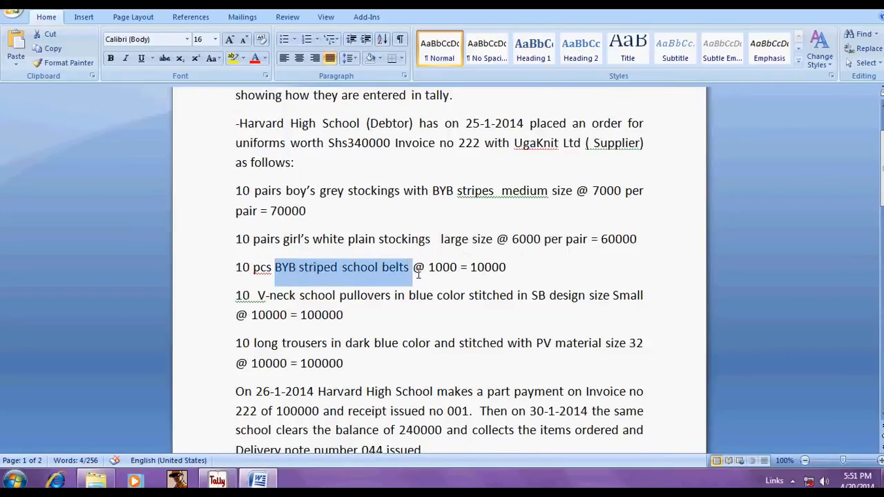
key("alt+Tab")
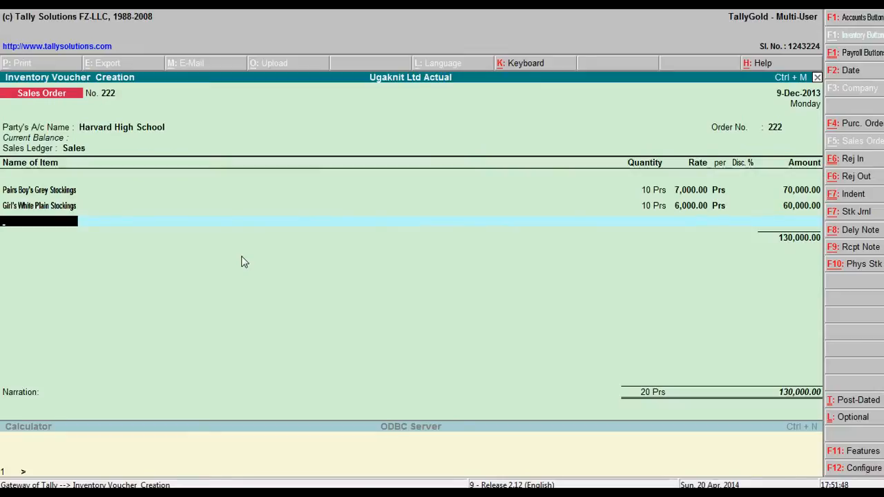
Step: Start a new stock item, paste BYB Striped School Belts as its name, and leave its alias, part number and description blank
key("alt+c")
key("ctrl+v")
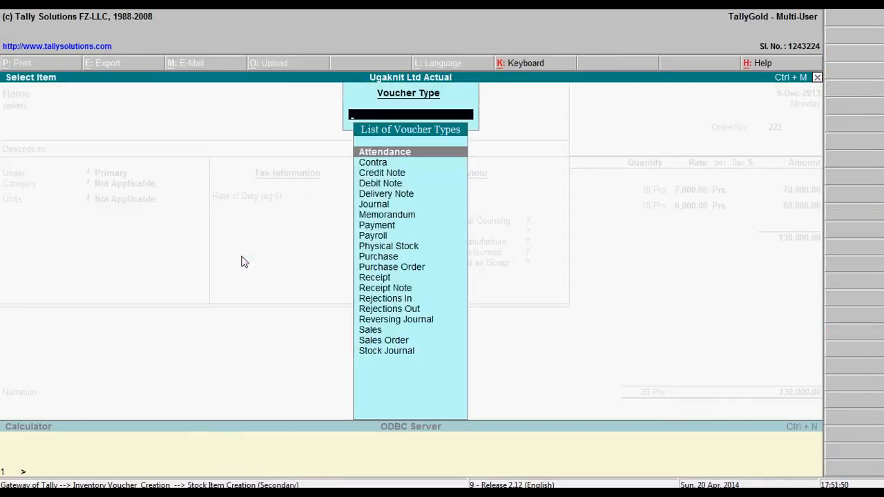
key("Escape")
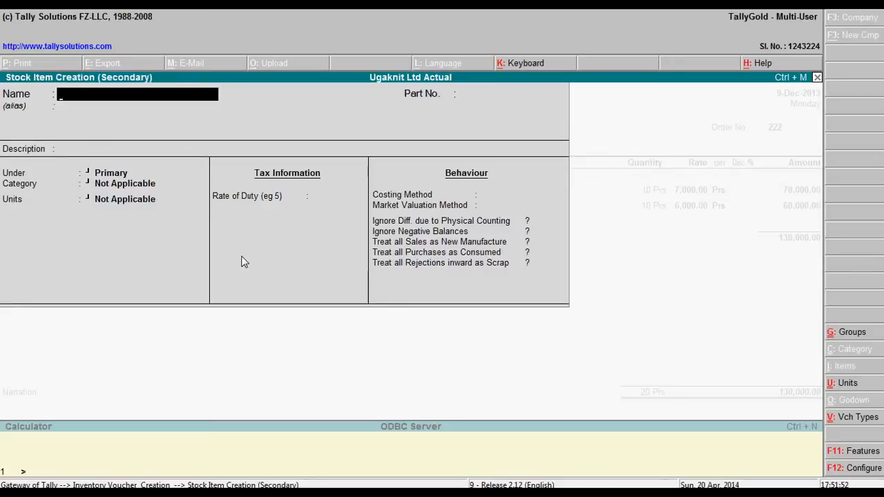
key("ctrl+alt+v")
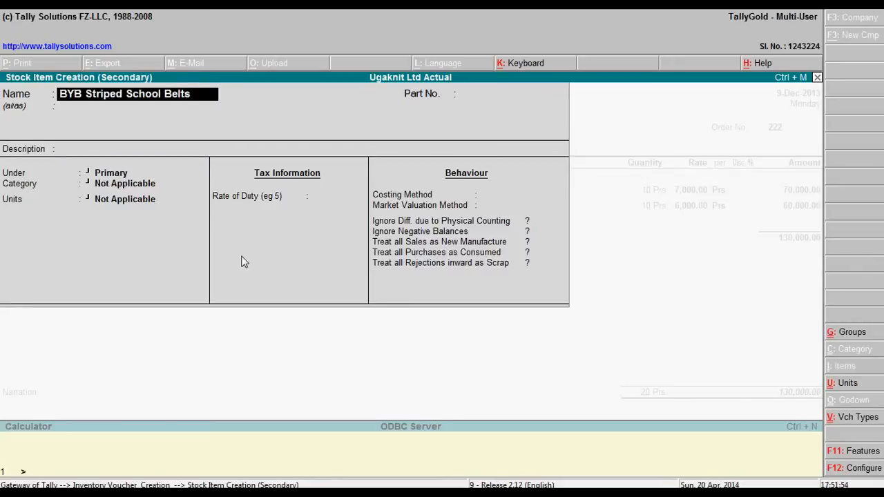
key("Return")
key("Return")
key("Return")
key("Return")
key("Return")
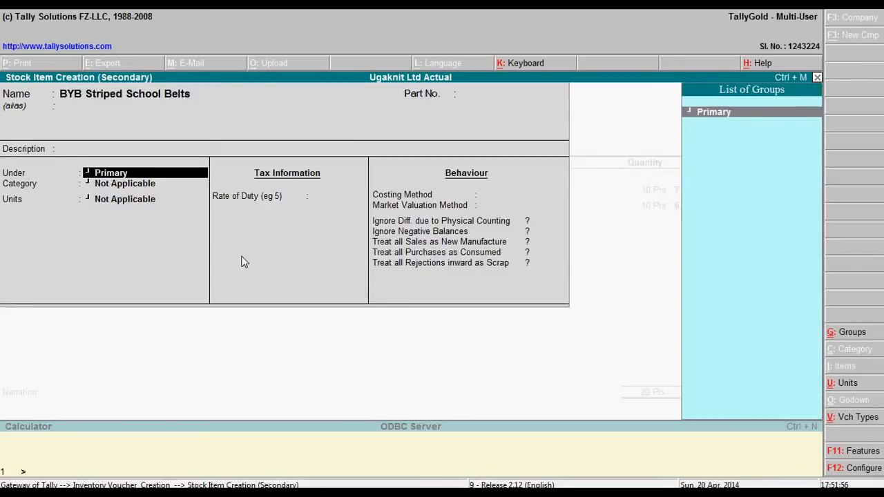
Step: Check the belts' unit in the Word order document and set the stock item's unit to pcs
key("alt+Tab")
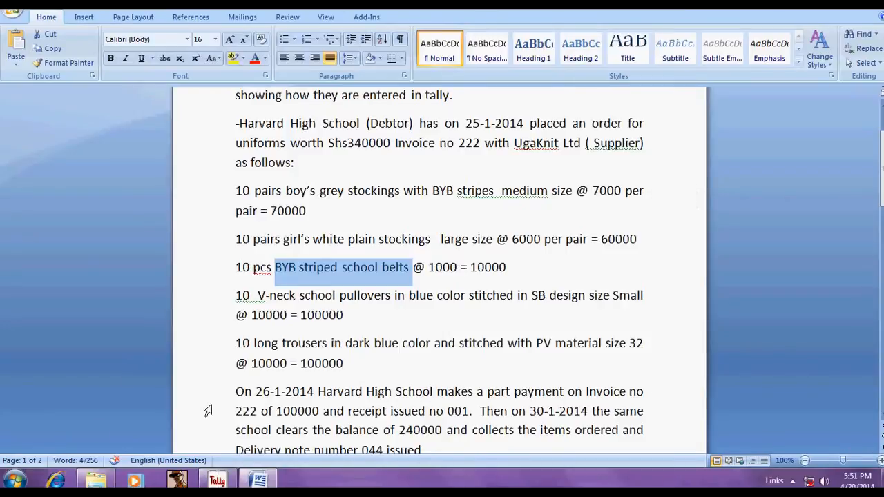
key("alt+Tab")
key("Down")
key("Down")
key("Down")
key("Down")
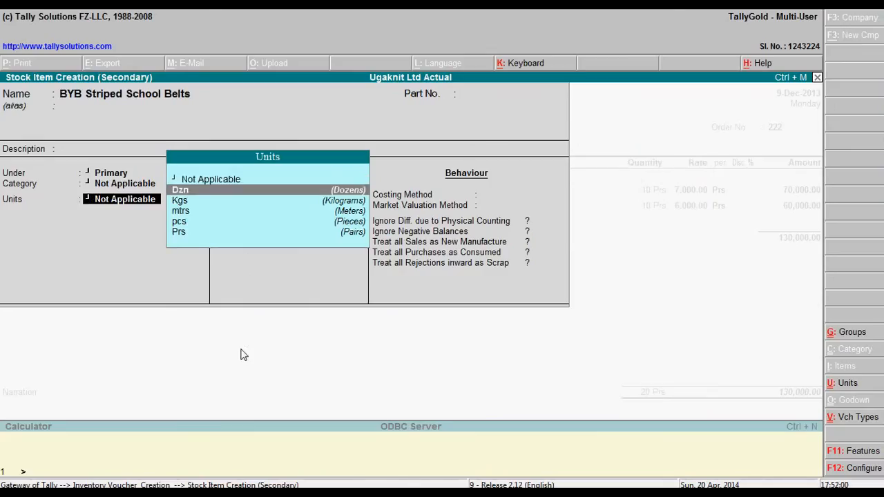
key("Return")
Step: Accept the default batch, duty, costing and behaviour settings and save the BYB Striped School Belts stock item
key("Return")
key("Return")
key("Return")
key("Return")
key("Return")
key("Return")
key("Return")
key("Return")
key("Return")
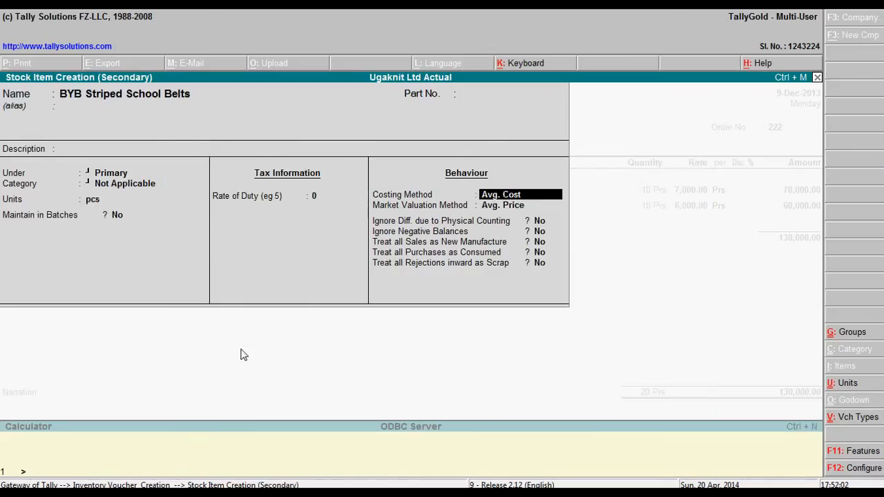
key("Return")
key("Return")
Step: Allocate 10 pcs of the belts at a rate of 1,000, as given in the Word order document, and accept the item line
key("alt+Tab")
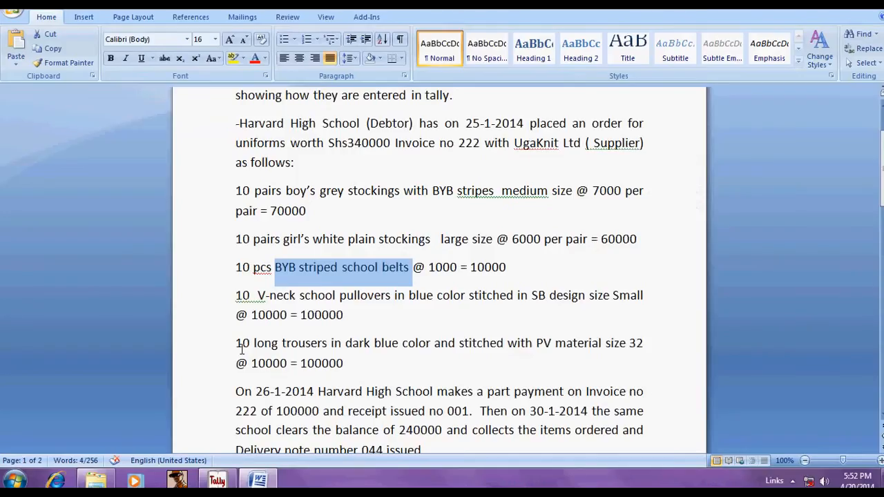
key("alt+Tab")
type("10")
key("Return")
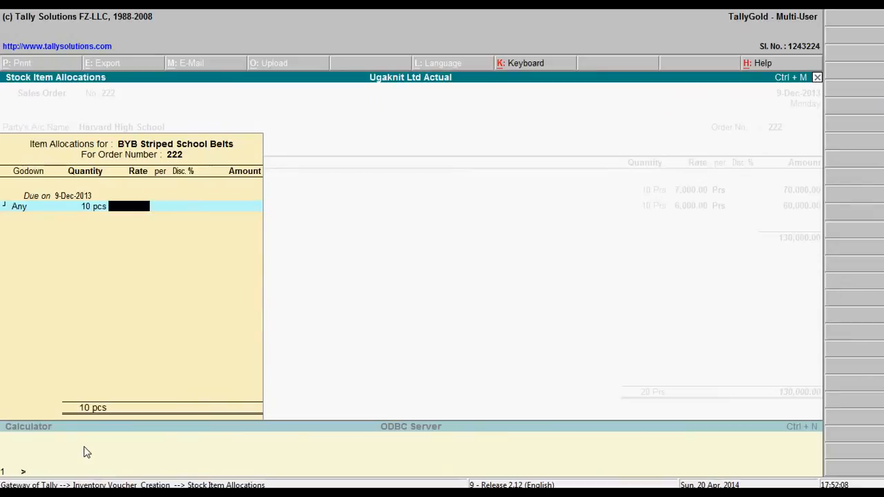
key("alt+Tab")
key("alt+Tab")
type("1")
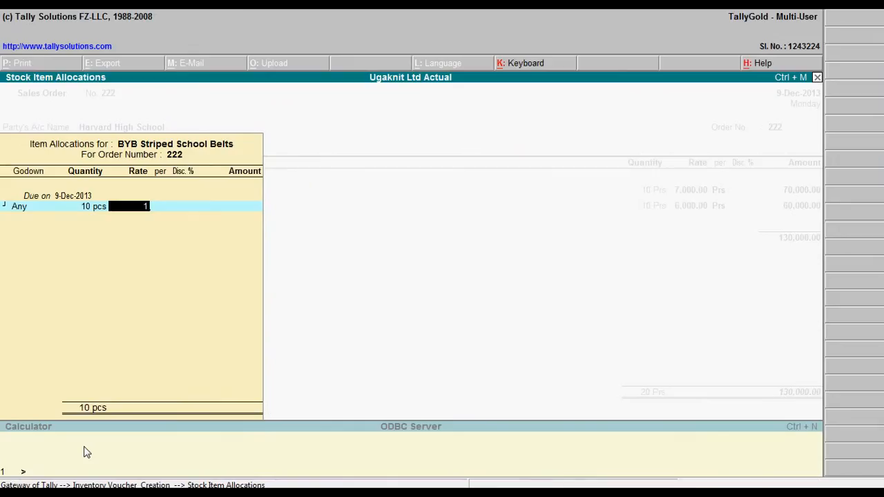
type(",0000")
key("Return")
key("Return")
key("Return")
key("Return")
Step: Copy the V-neck pullover description from the Word document and create a stock item named V-Neck School Pullovers in Blue Color Stitched
key("alt+Tab")
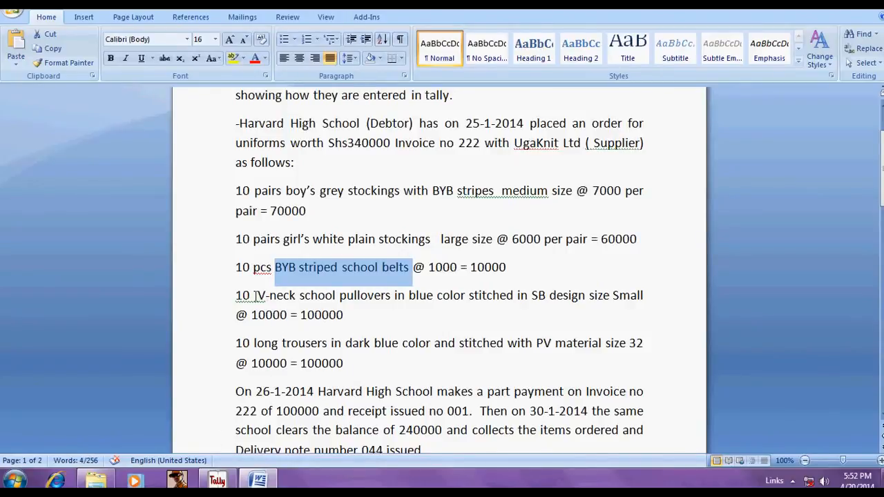
left_click_drag(257, 295, 499, 307)
key("alt+Tab")
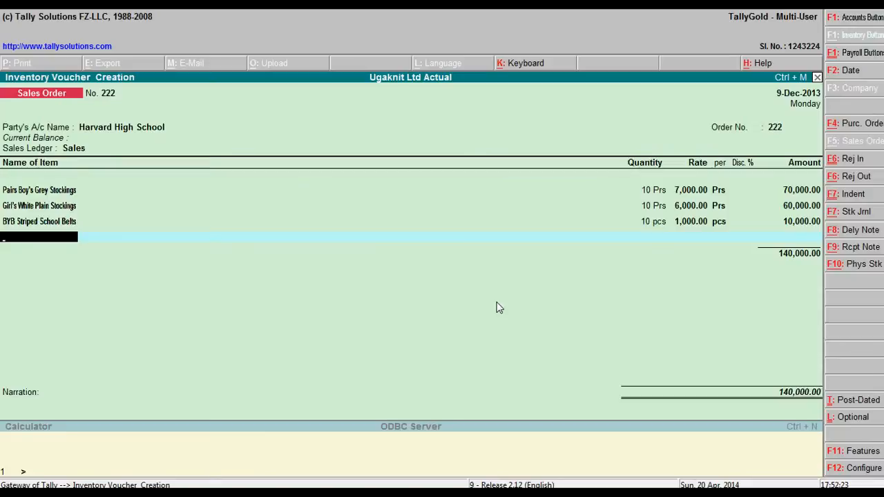
key("alt+c")
key("ctrl+alt+v")
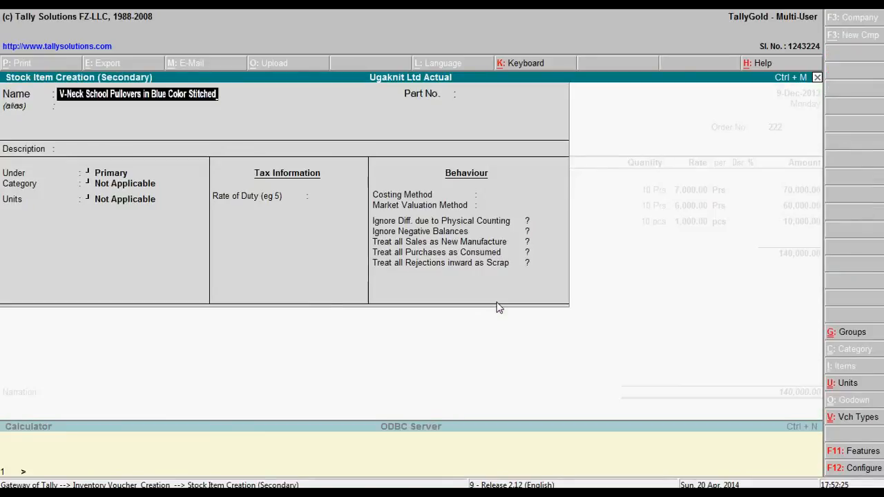
Step: Keep the pullovers under Primary with category Not Applicable, and set their unit to pcs
key("Return")
key("Return")
key("Return")
key("Return")
key("Return")
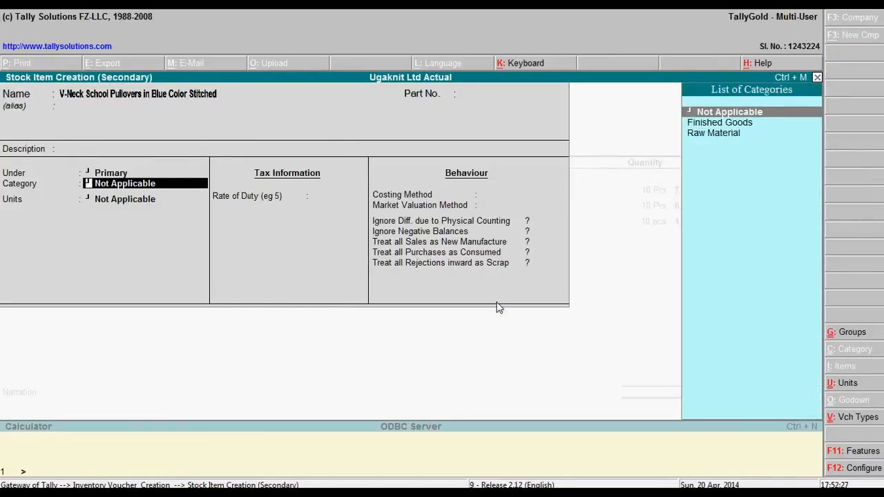
key("Return")
key("Down")
key("Down")
key("Down")
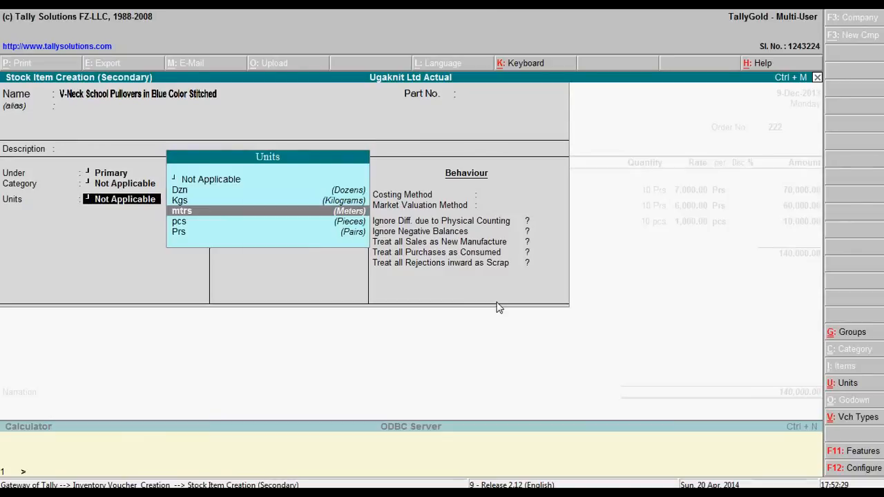
key("alt+Tab")
key("alt")
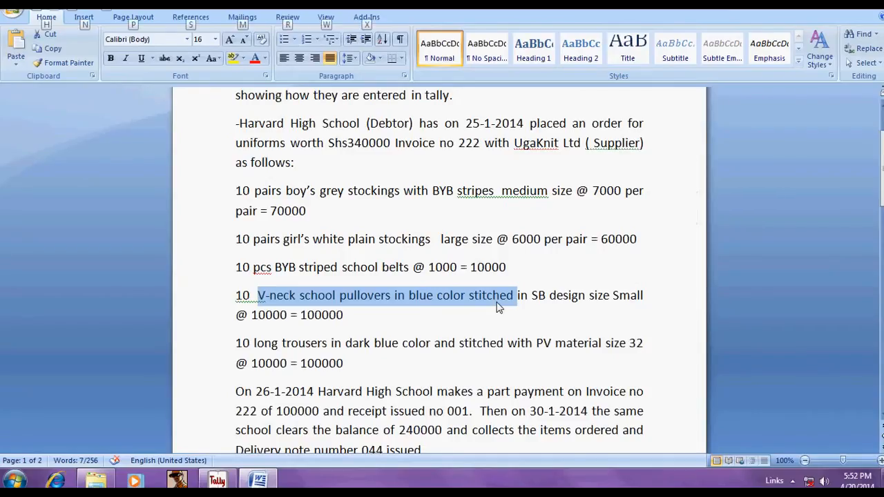
key("alt+Tab")
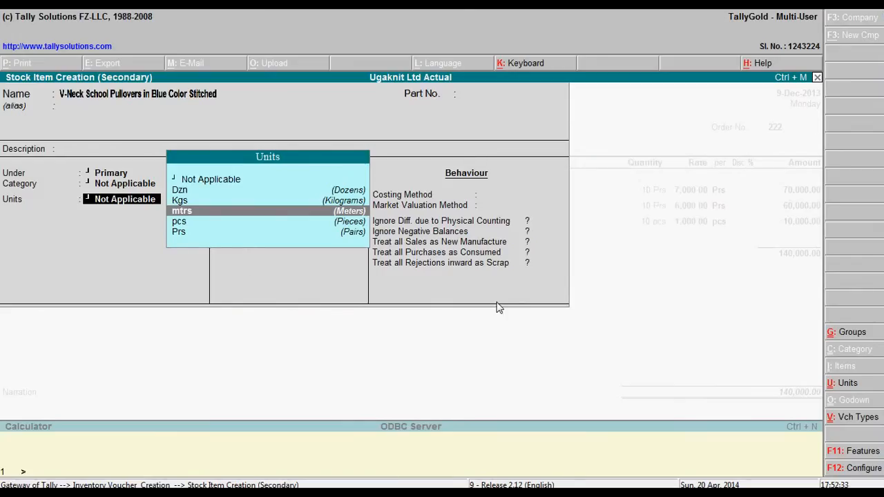
key("Down")
key("Return")
Step: Accept the default batch, duty, costing and behaviour settings and save the V-neck pullovers stock item
key("Return")
key("Return")
key("Return")
key("Return")
key("Return")
key("Return")
key("Return")
key("Return")
key("Return")
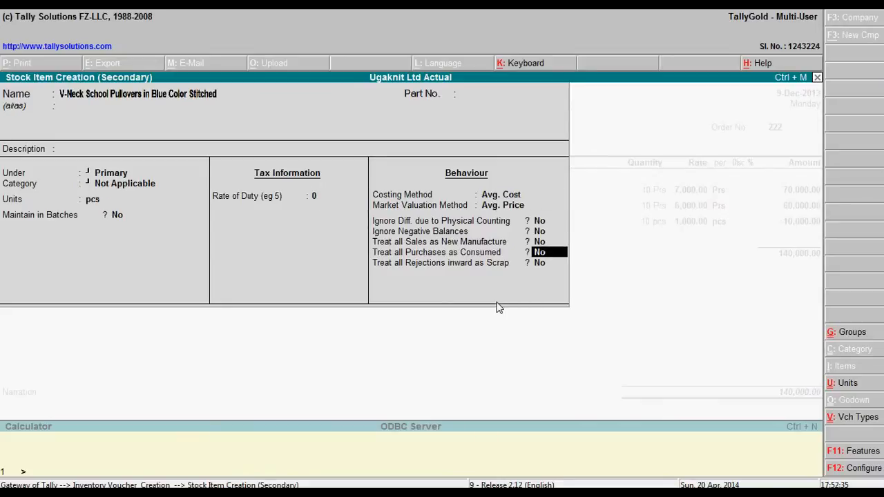
key("Return")
key("Return")
key("Return")
Step: Keep Any as the pullovers' godown and look up their quantity in the Word order document
key("BackSpace")
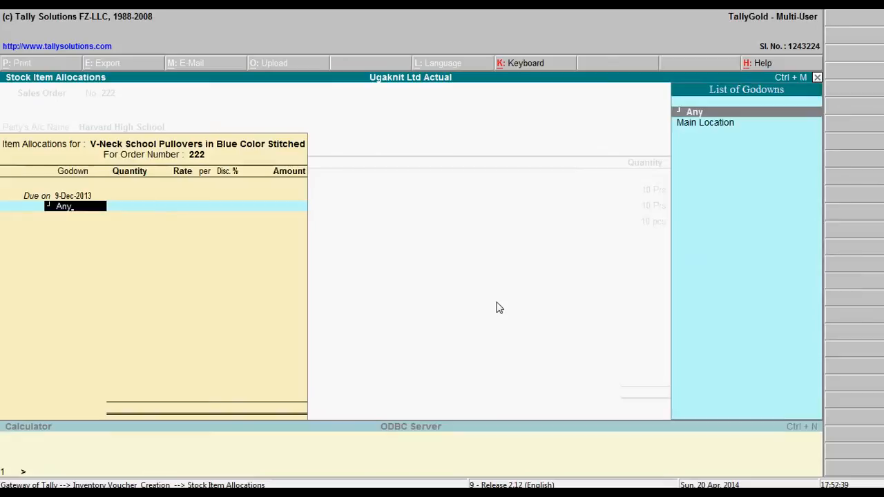
key("Return")
key("alt+Tab")
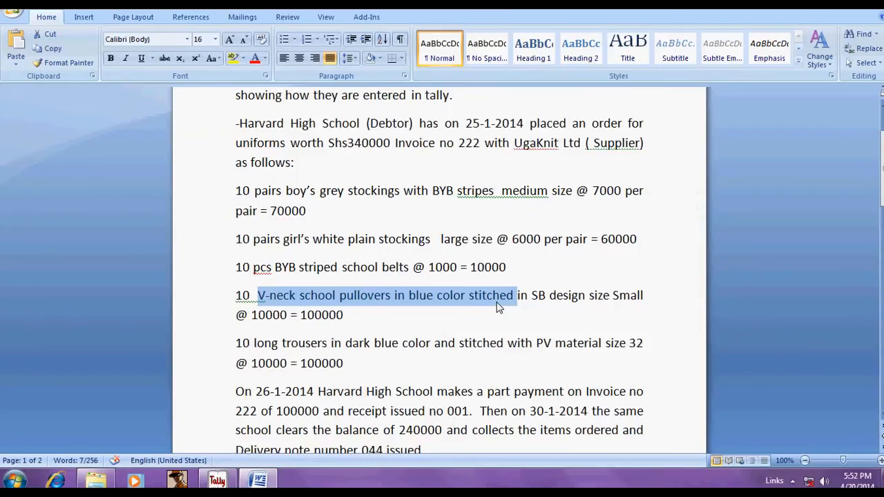
key("alt+Tab")
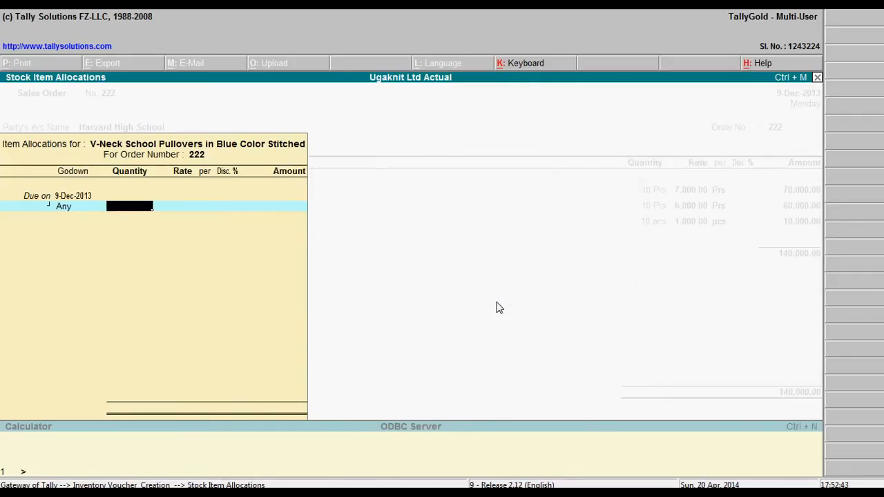
key("alt+Tab")
type("10")
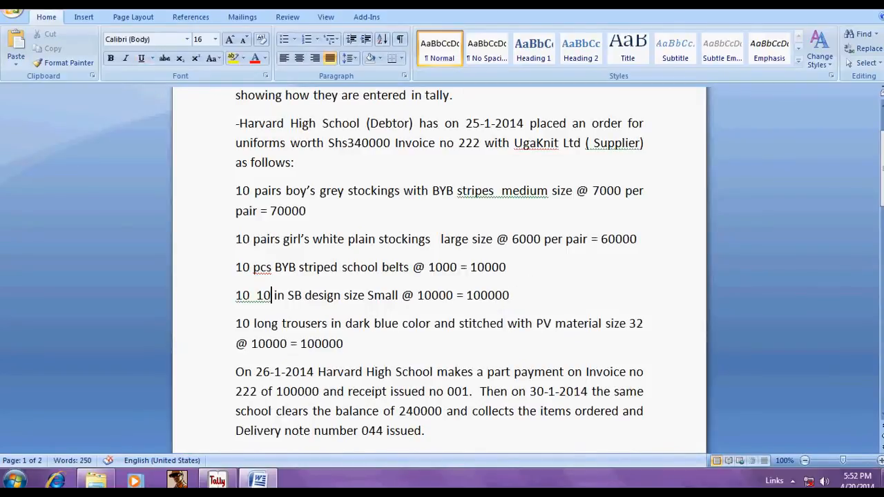
key("BackSpace")
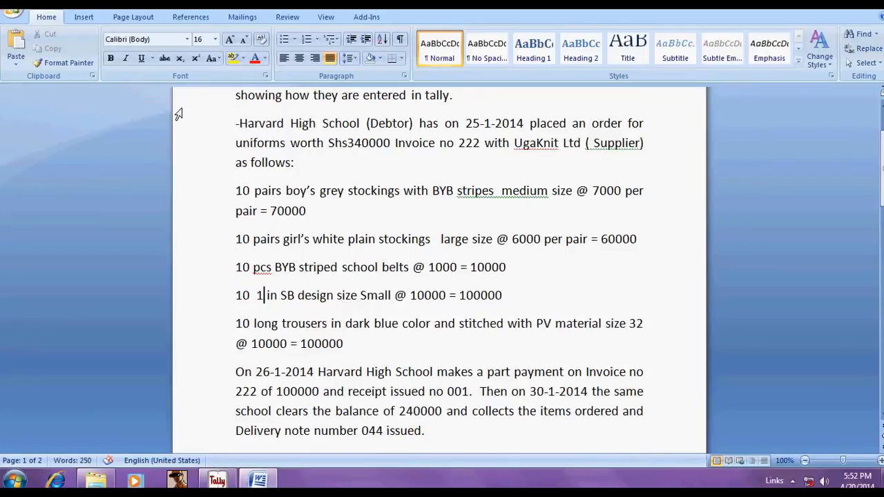
left_click(54, 4)
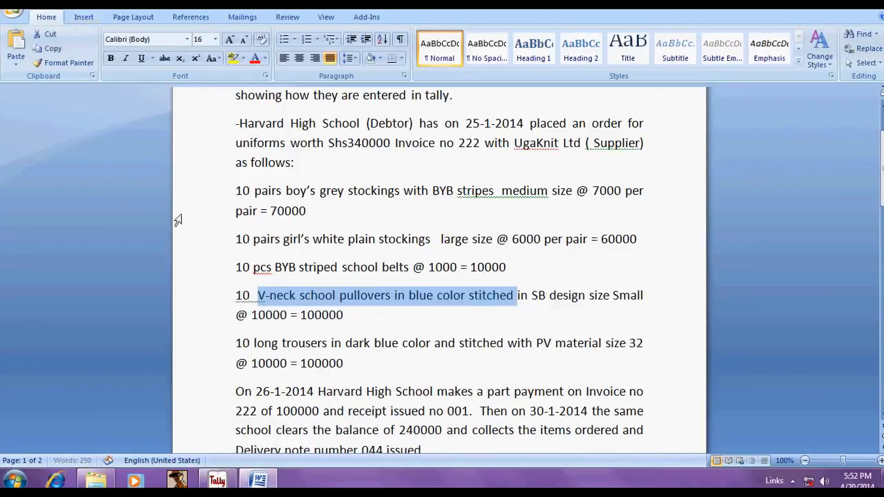
left_click(297, 274)
key("alt+Tab")
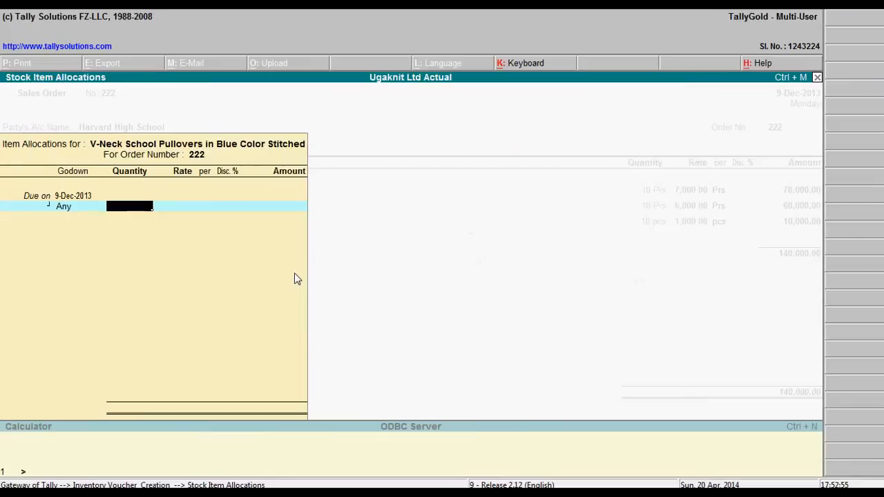
Step: Allocate 10 pcs of the V-neck pullovers at a rate of 1,000 and accept the item line
type("0")
key("Return")
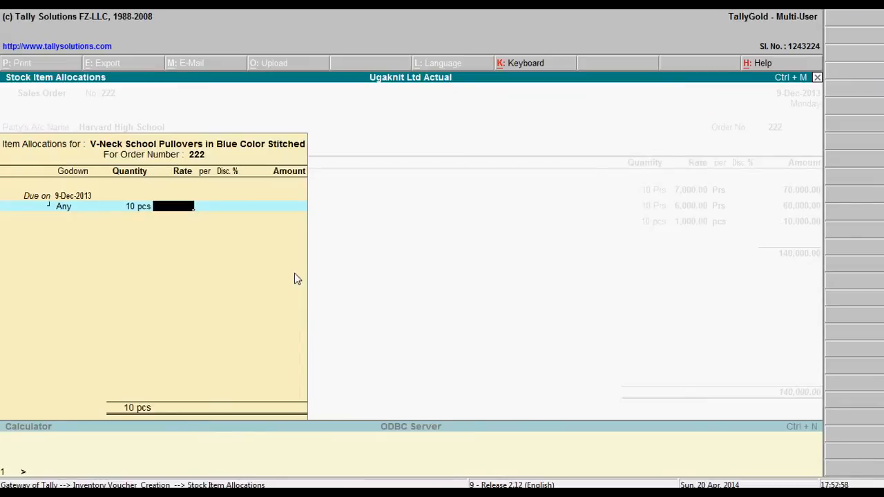
key("alt+Tab")
key("alt+Tab")
type("1000")
key("Return")
key("Return")
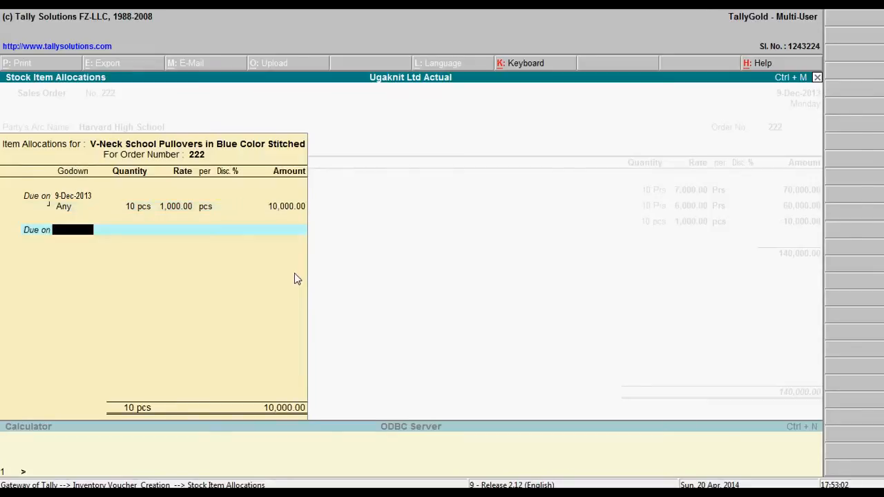
key("Return")
key("Return")
Step: Recheck the pullover price in the Word document and correct the pullovers' rate to 10,000 in the sales order
key("alt+Tab")
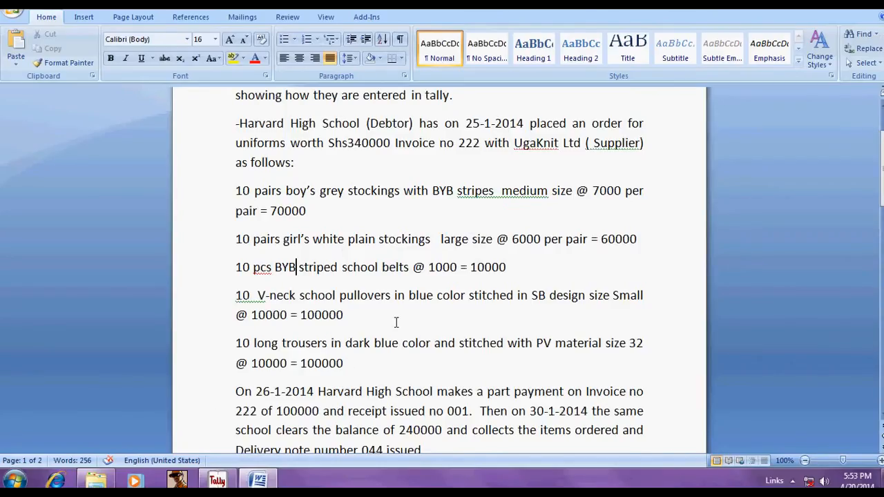
key("alt+Tab")
key("alt+Tab")
key("alt+Tab")
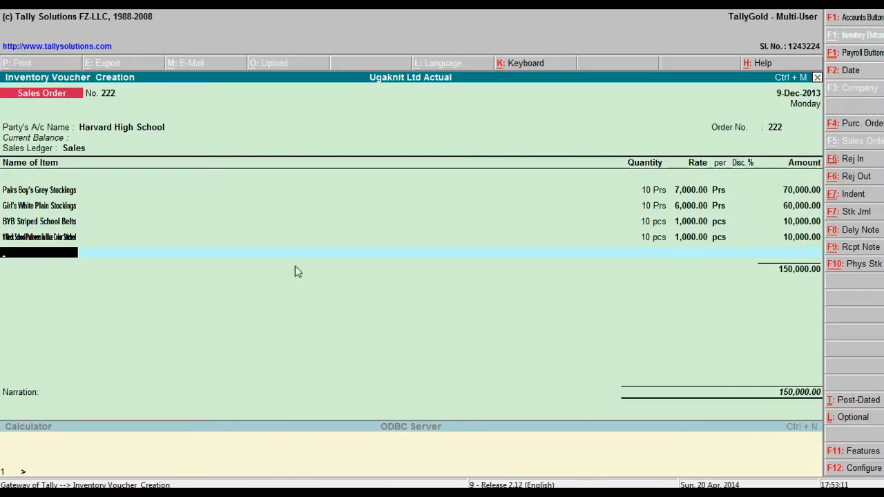
left_click(67, 238)
key("Return")
key("Return")
key("Return")
key("Return")
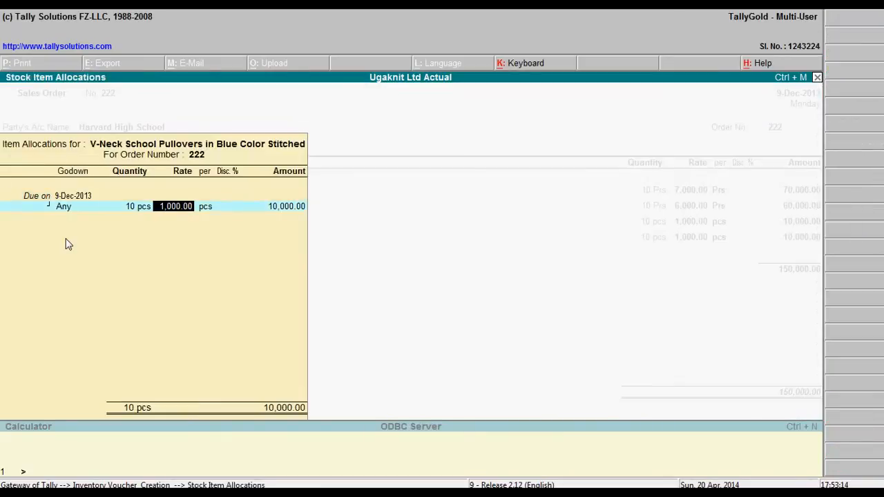
type("10000")
key("Return")
key("Return")
key("Return")
Step: Copy the long trousers description from the Word document and create a stock item named Long Trousers in Dark Blue
key("alt+Tab")
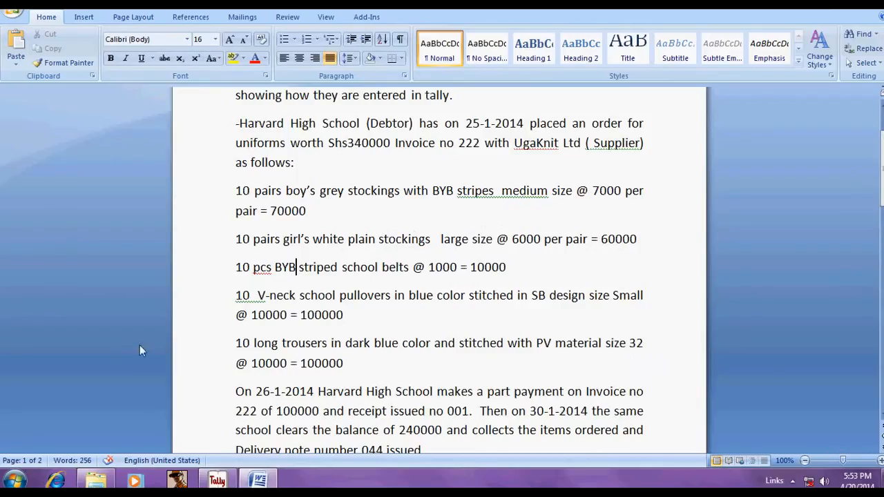
scroll(67, 244, "down", 1)
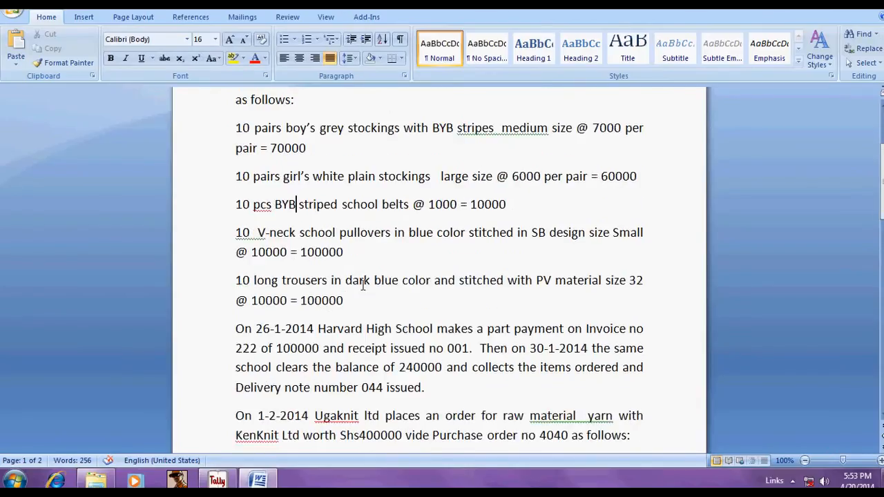
left_click_drag(254, 280, 393, 285)
key("alt+Tab")
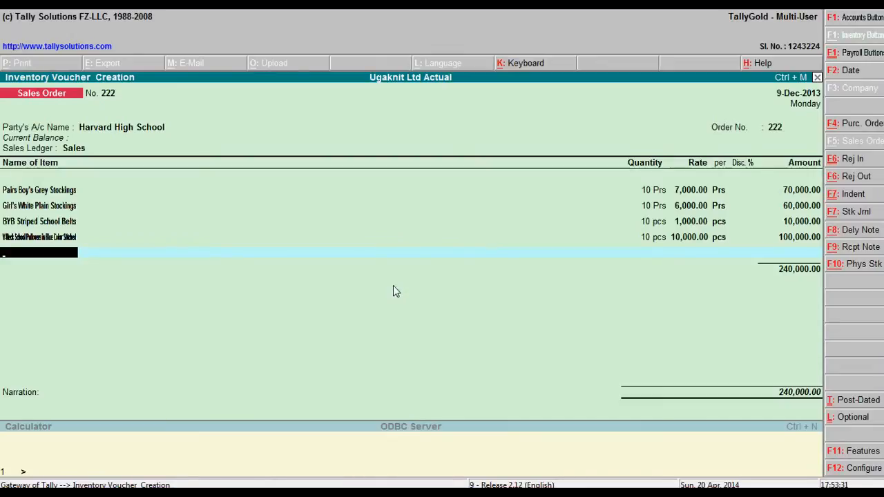
key("alt+c")
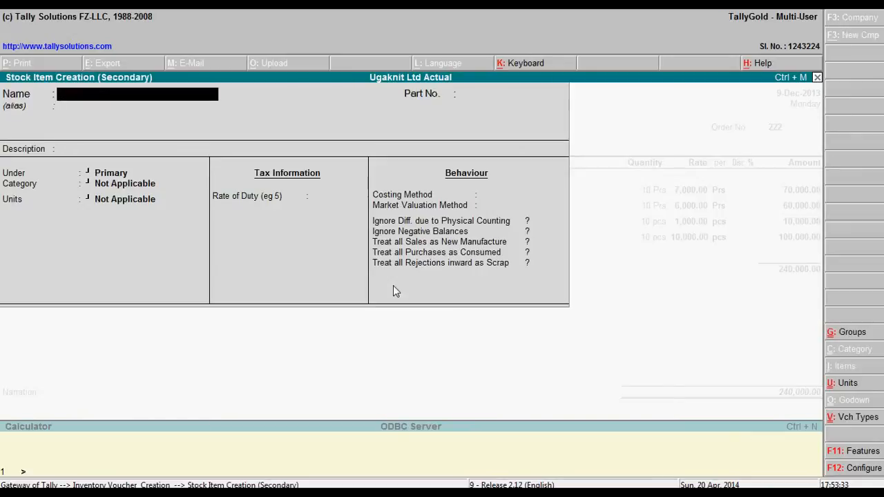
type("Long Trousers in Dark Blue")
Step: Keep the trousers under Primary with category Not Applicable, and set their unit to pcs
key("Return")
key("Return")
key("Return")
key("Return")
key("Return")
key("Return")
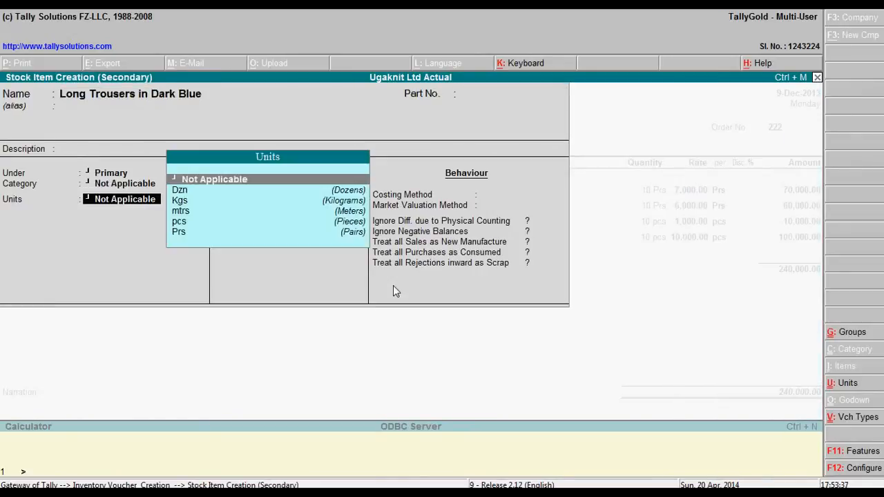
key("alt+Tab")
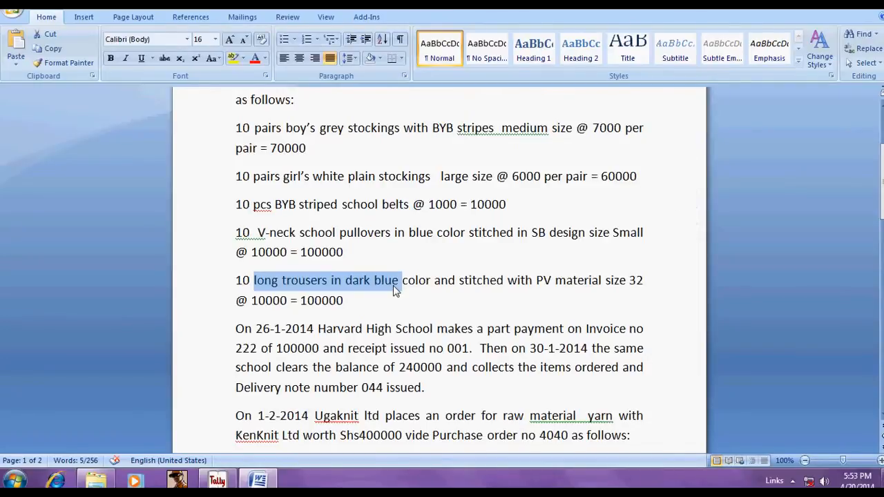
key("alt+Tab")
key("Down")
key("Down")
key("Down")
key("Down")
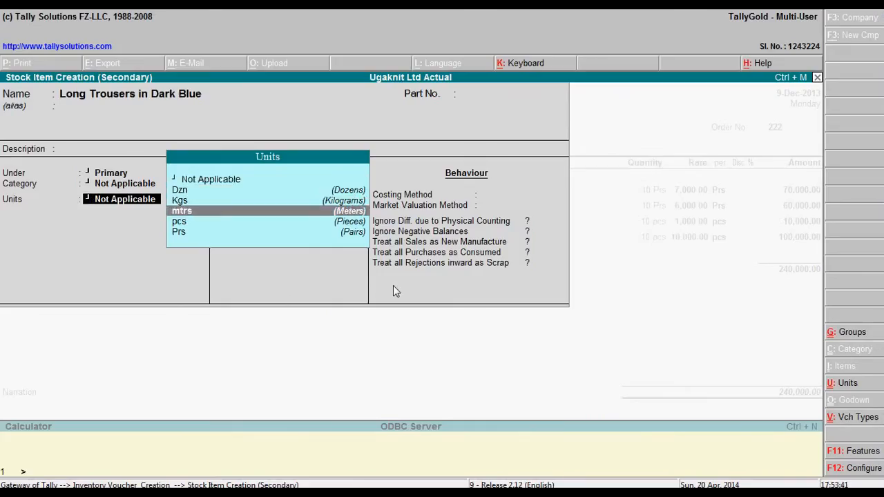
key("Return")
Step: Accept the trousers' remaining default settings, save the stock item, and keep Any as the godown for its order allocation
key("Return")
key("Return")
key("Return")
key("Return")
key("Return")
key("Return")
key("Return")
key("Return")
key("Return")
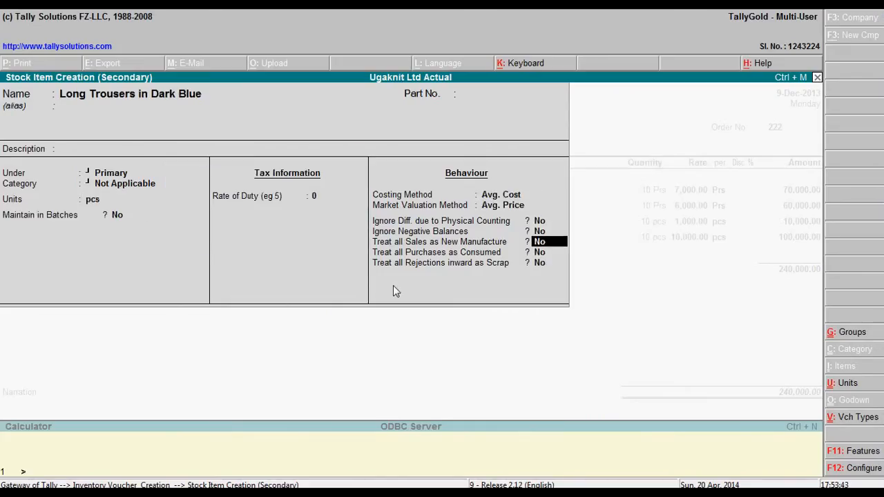
key("Return")
key("Return")
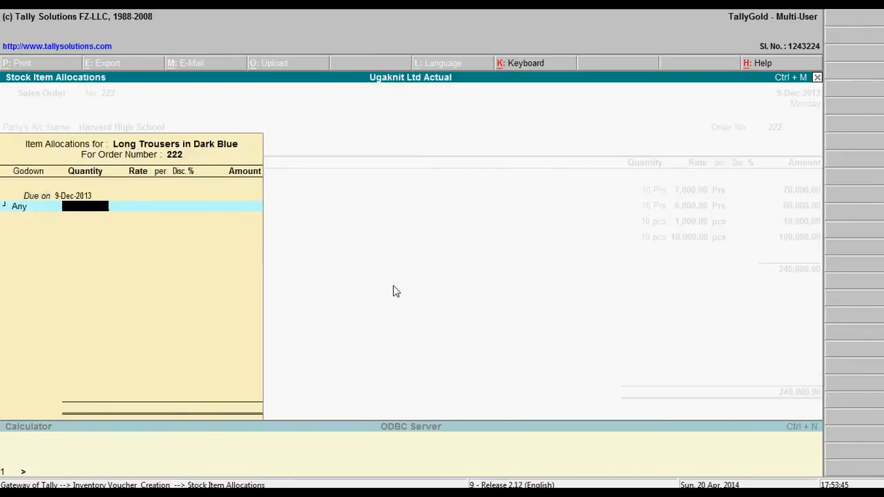
Step: Recheck the trousers' details in the Word document, allocate 10 pcs at a rate of 10,000, and accept the item allocation
key("alt+Tab")
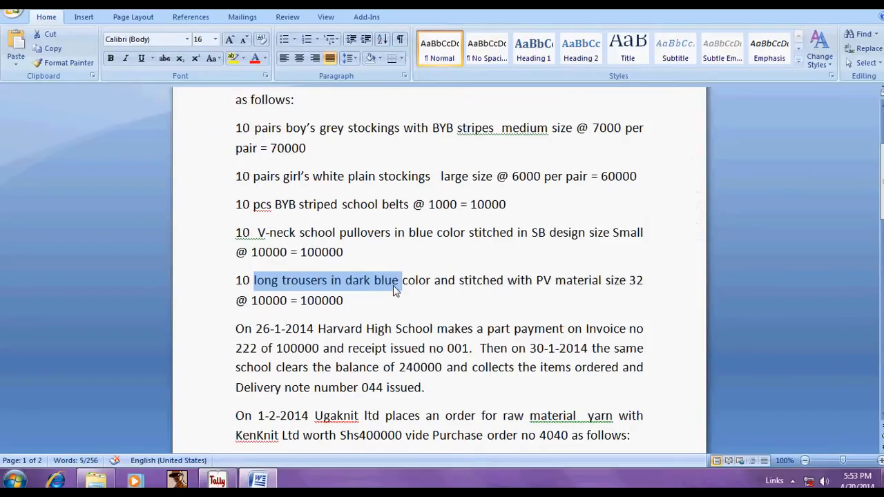
key("alt+Tab")
type("10")
key("Return")
type("10000")
key("Return")
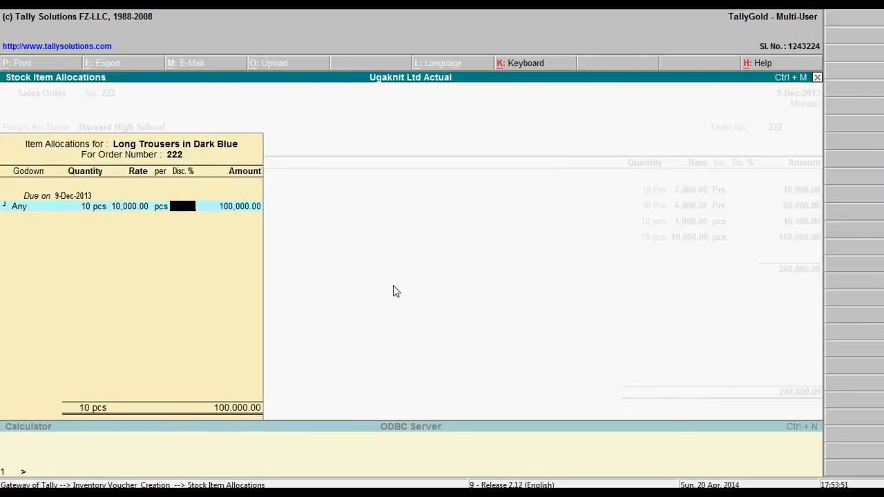
key("Return")
key("Return")
key("Return")
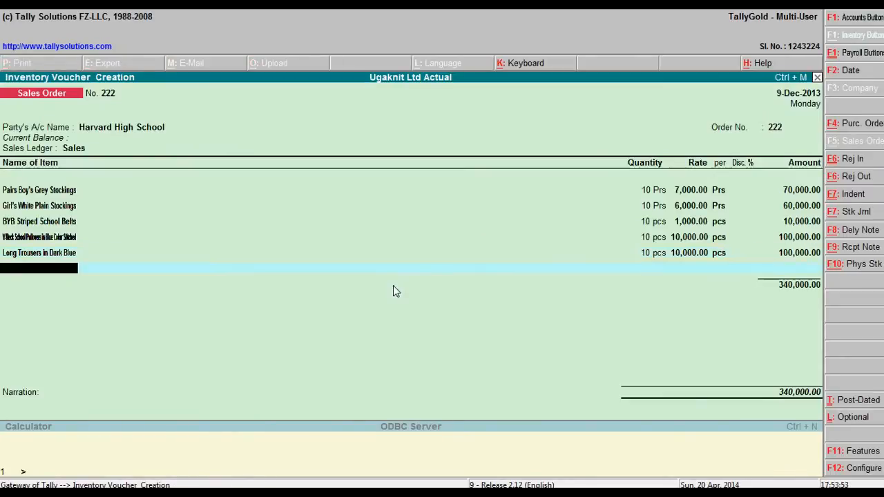
Step: Look up the order date in the Word document and try to set the sales order's date to 24-1-2014
key("alt+Tab")
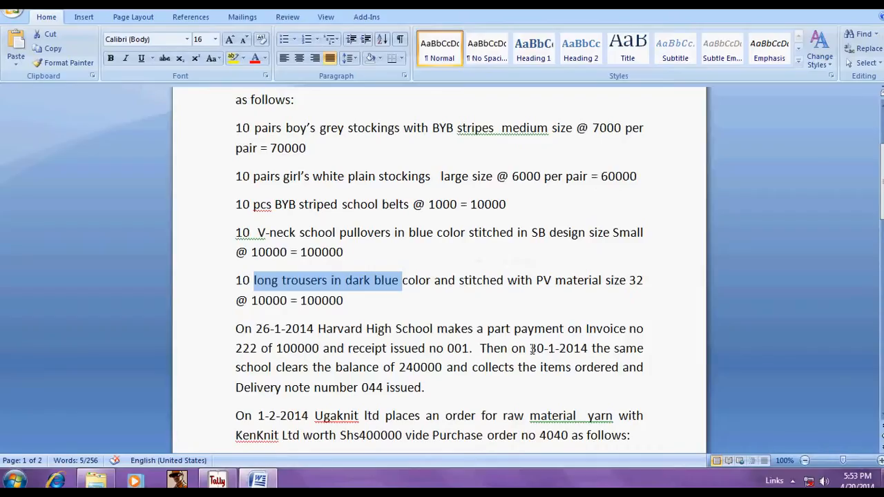
scroll(550, 190, "up", 3)
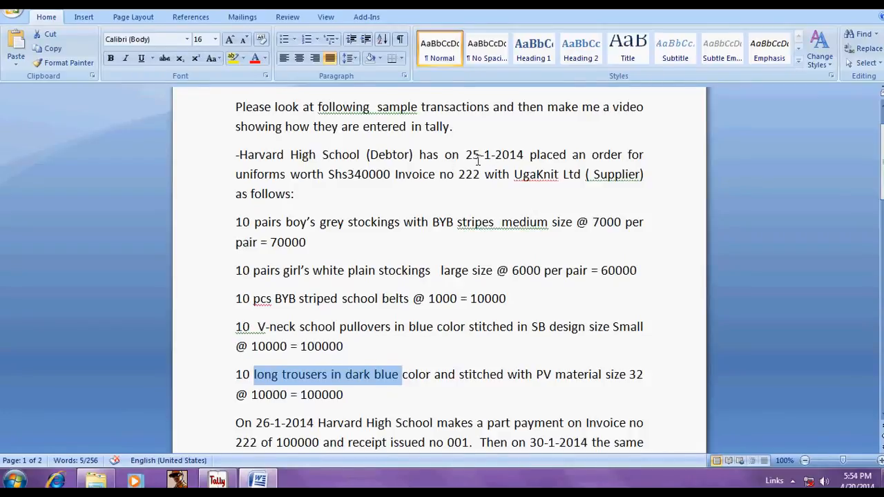
key("alt+Tab")
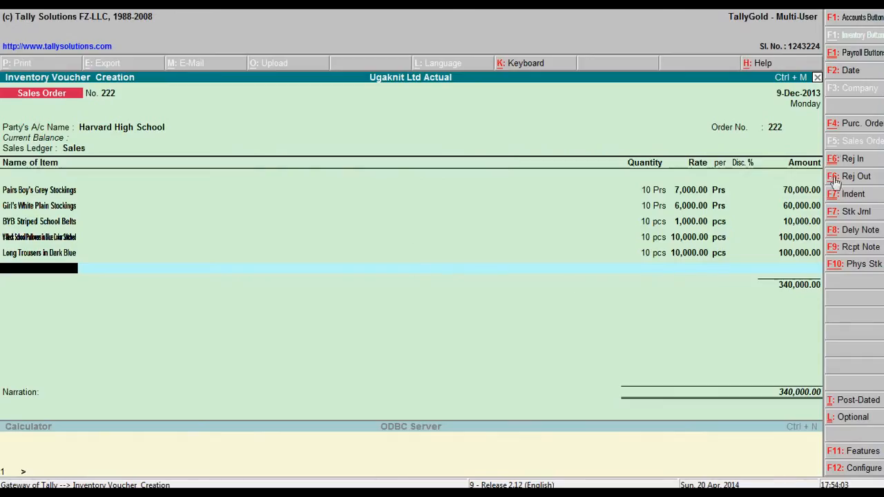
left_click(847, 69)
type("24-1-14")
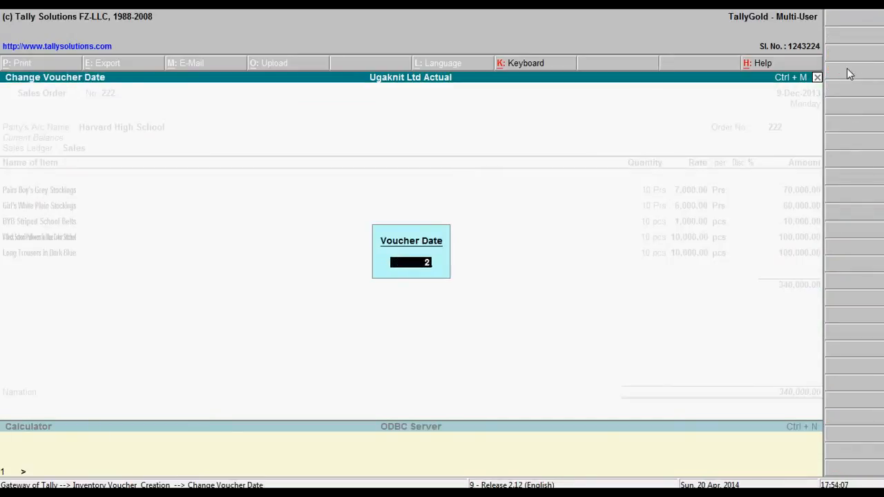
key("Return")
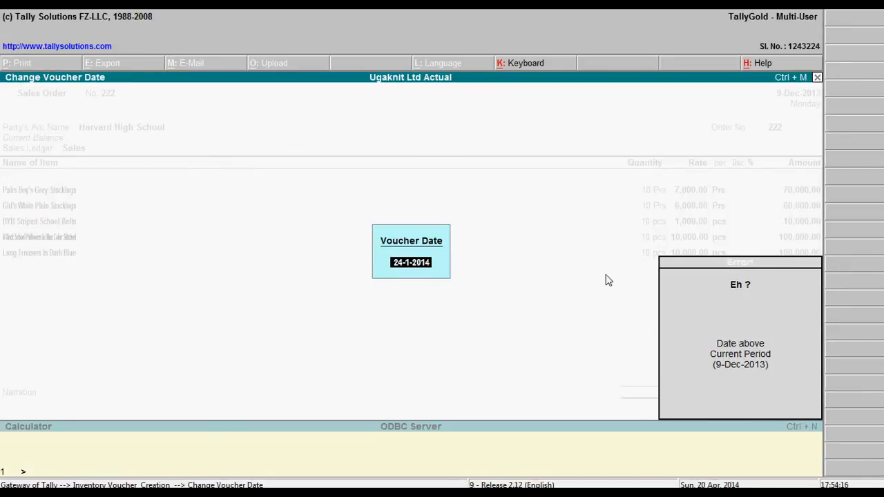
key("Escape")
key("Escape")
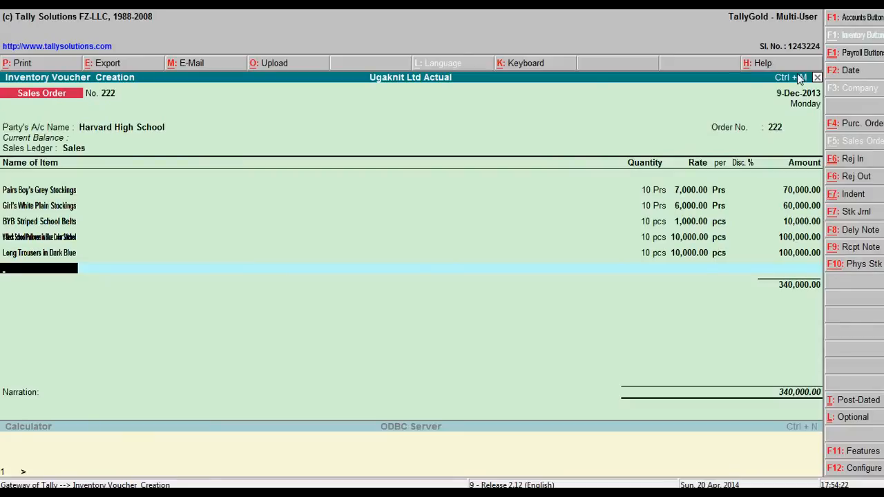
Step: Extend the working period to end on 31-1-14, keeping 1-1-2013 as its start
key("alt+F2")
key("Return")
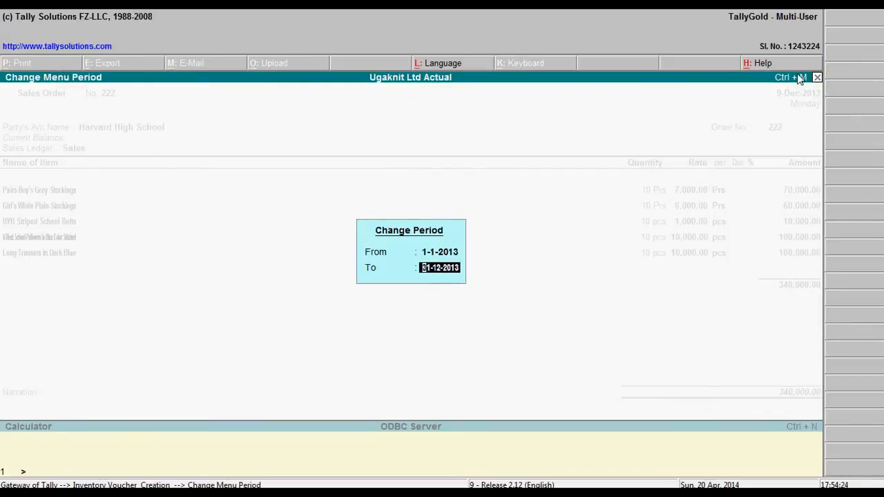
type("31-1-14")
key("Return")
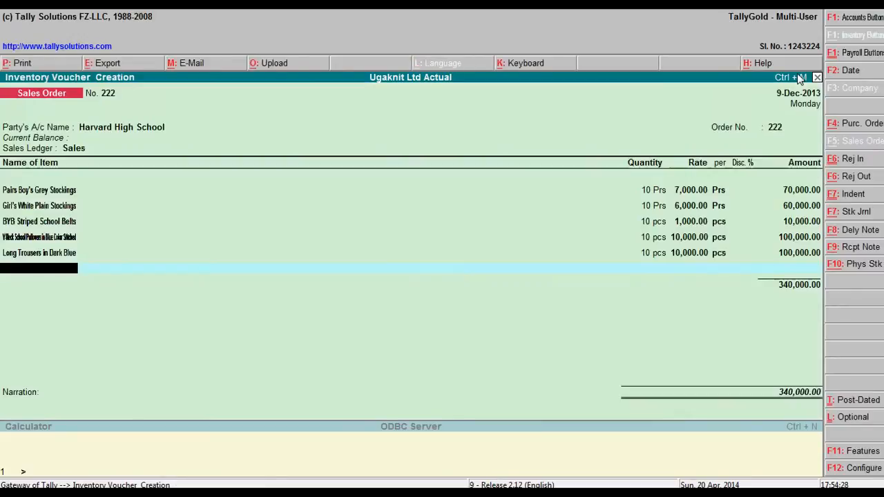
Step: Recheck the order date in the Word document and set the sales order's voucher date to 25-01-2014
left_click(838, 73)
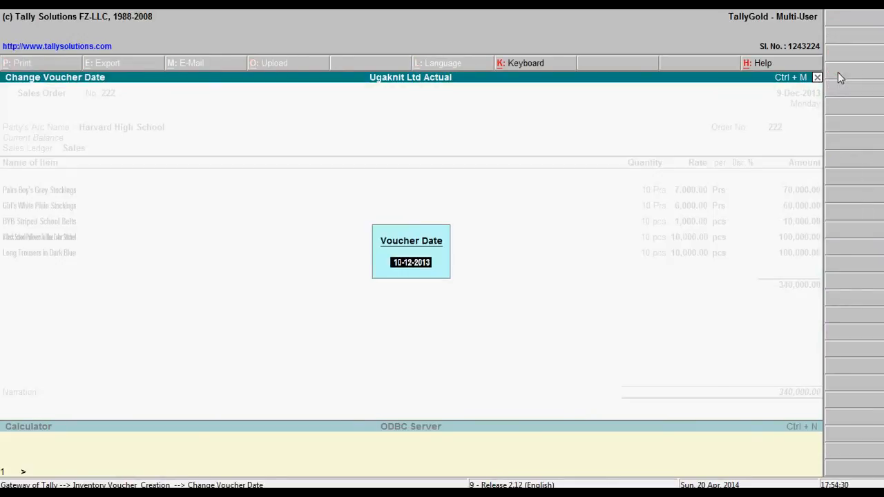
key("alt+Tab")
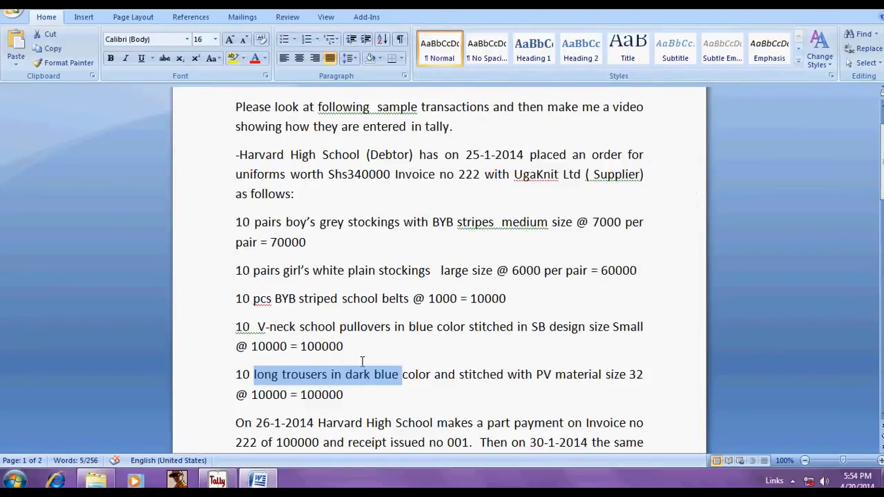
key("alt+Tab")
type("25-01-14")
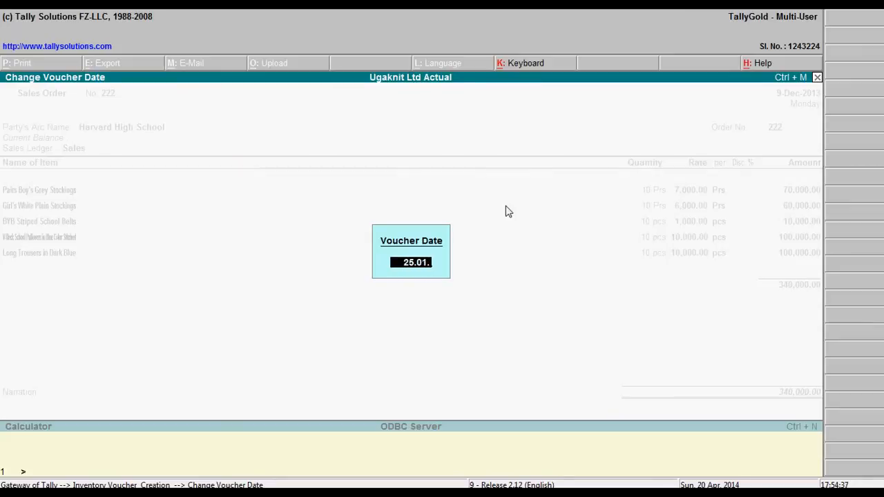
key("Return")
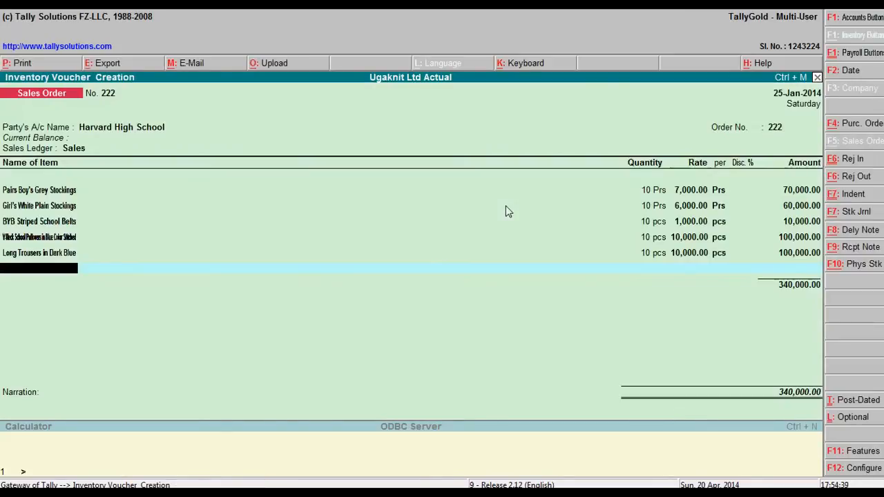
Step: End the sales order's item list, leave the narration blank, and save the voucher
key("Return")
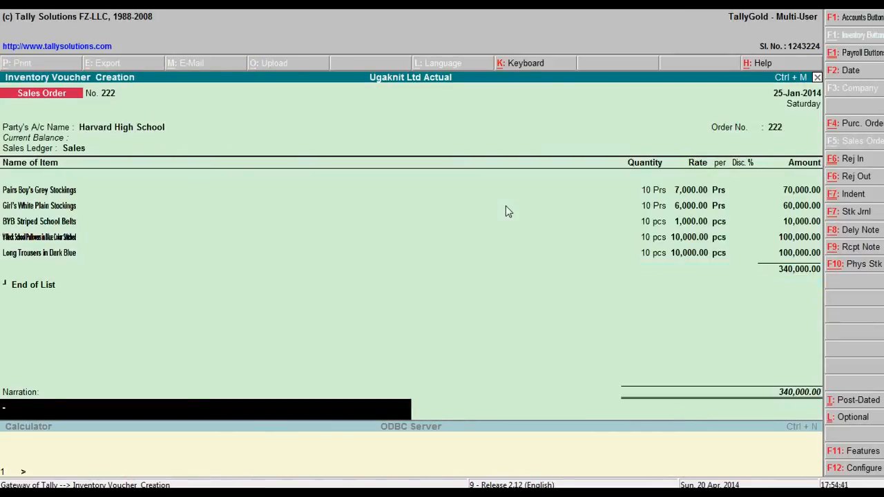
key("Return")
key("Return")
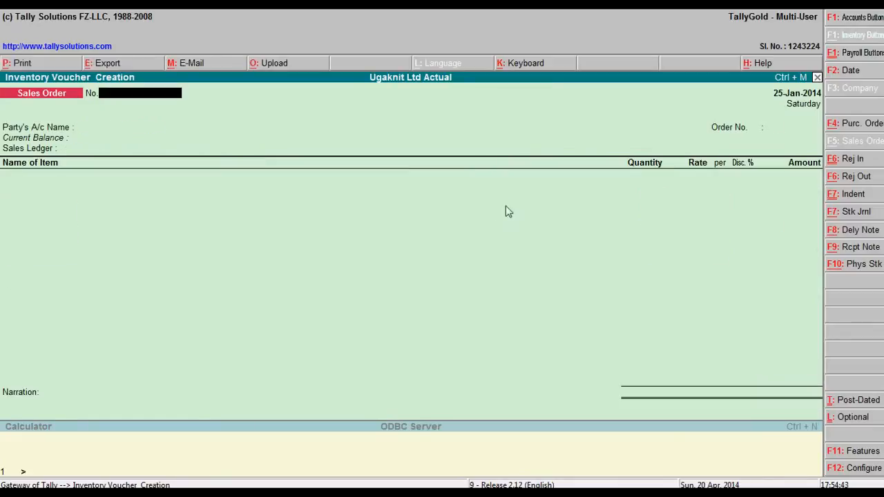
Step: Read Harvard High School's payment and delivery details in the Word document and start a Sales accounting voucher in Tally
key("alt+Tab")
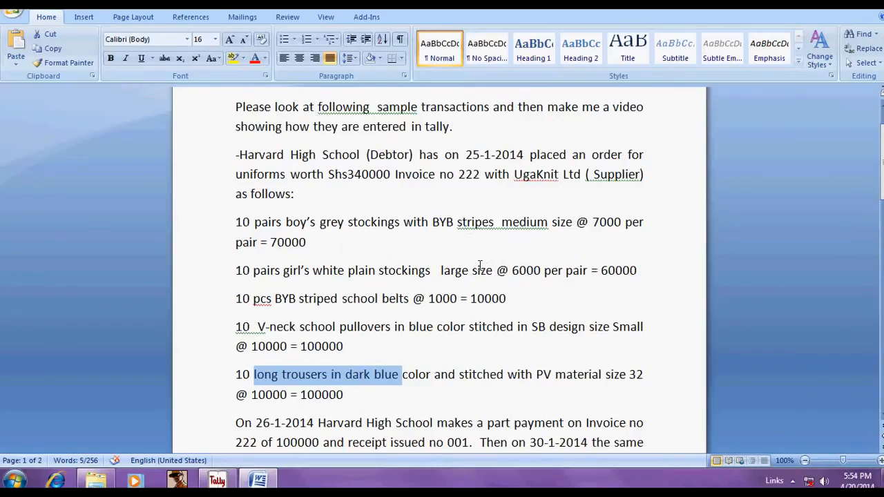
scroll(480, 266, "down", 4)
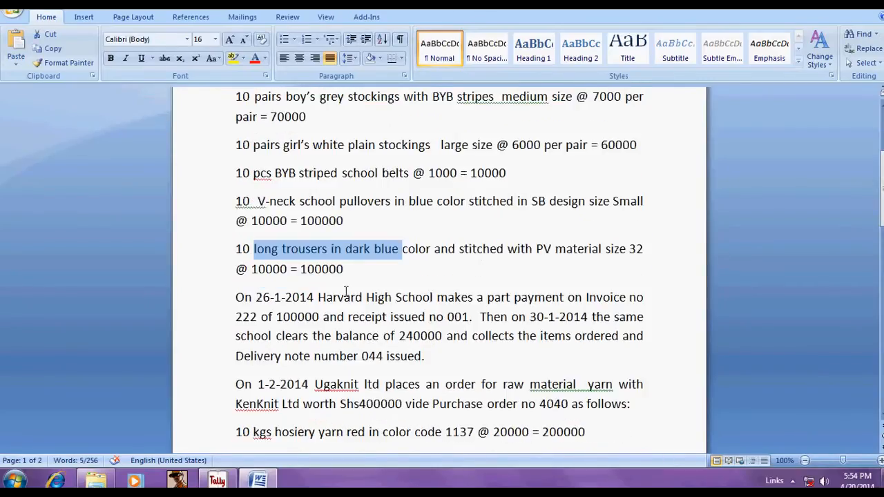
scroll(345, 291, "down", 3)
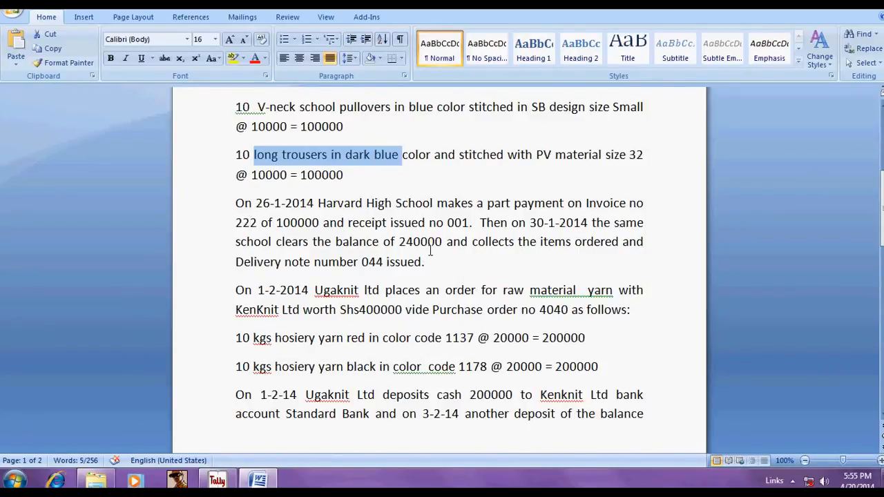
key("alt+Tab")
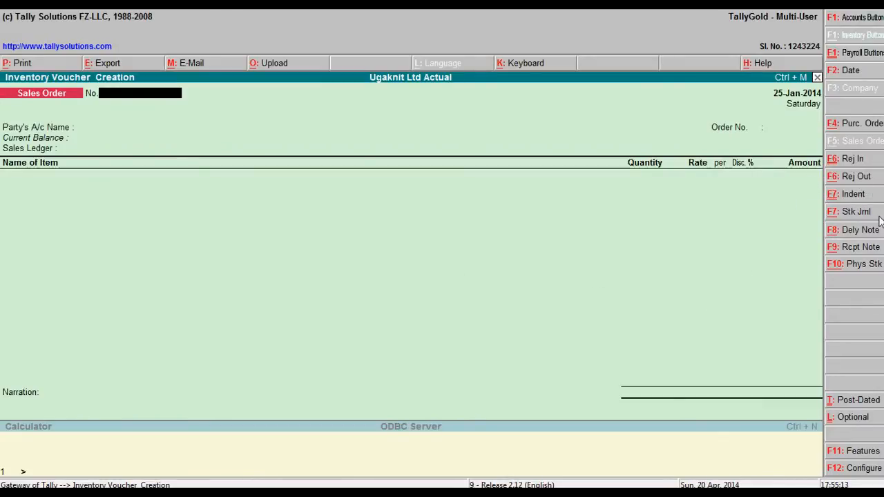
left_click(870, 18)
left_click(847, 195)
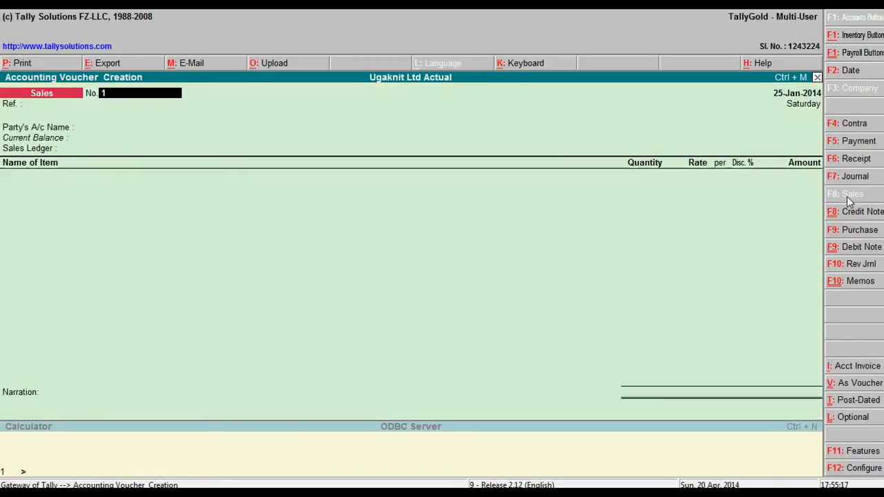
Step: Enter the invoice number as the sales voucher's number, leave the reference blank, and choose Harvard High School as the party
type("222")
key("Return")
key("Return")
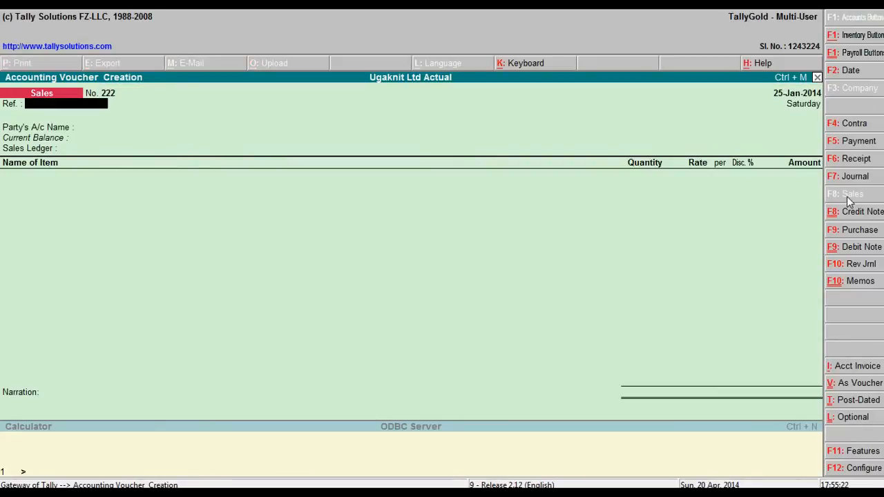
key("Return")
type("Harvard High School")
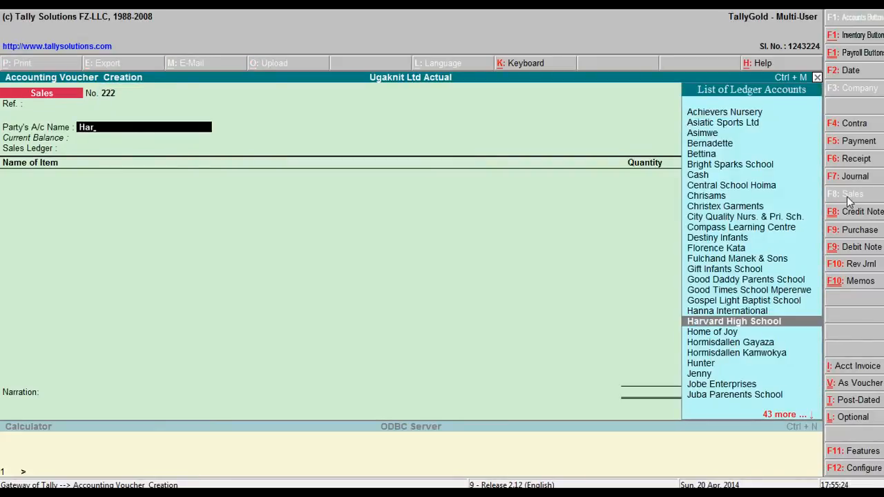
key("Return")
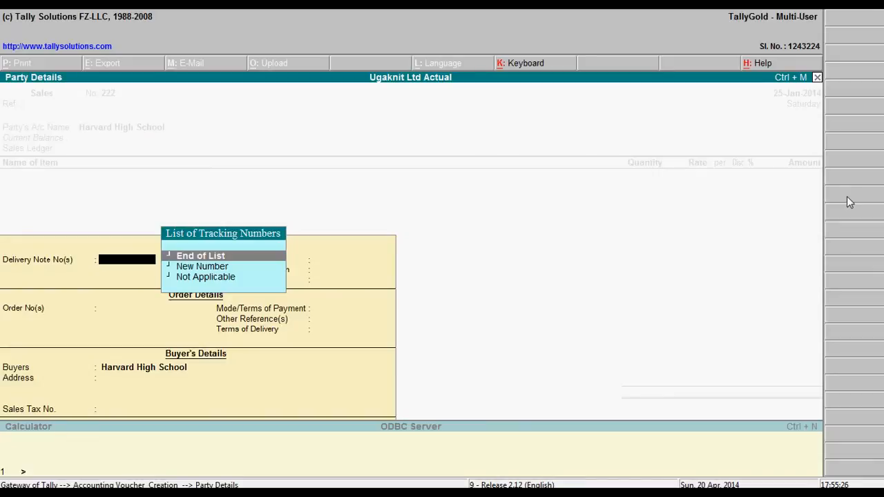
Step: Leave the delivery note and despatch details empty and link the sales voucher to Harvard High School's order dated 25-Jan-2014
key("Return")
key("Return")
key("Return")
key("Return")
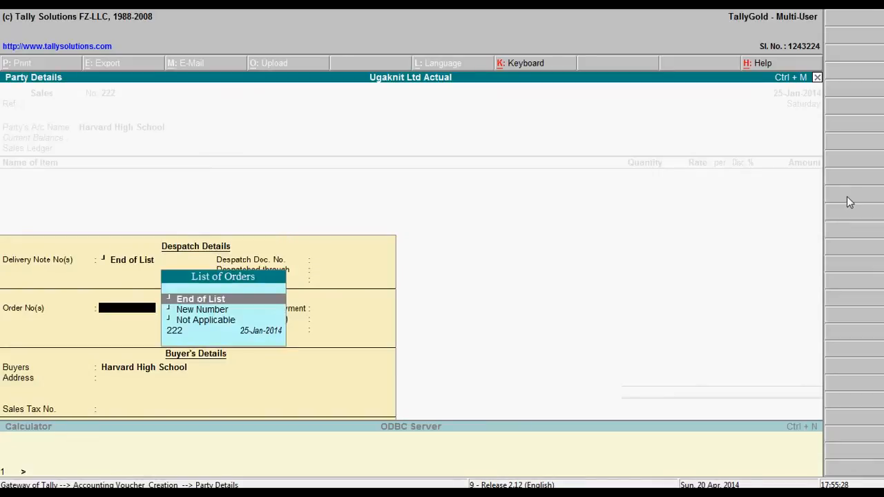
key("Down")
key("Down")
key("Down")
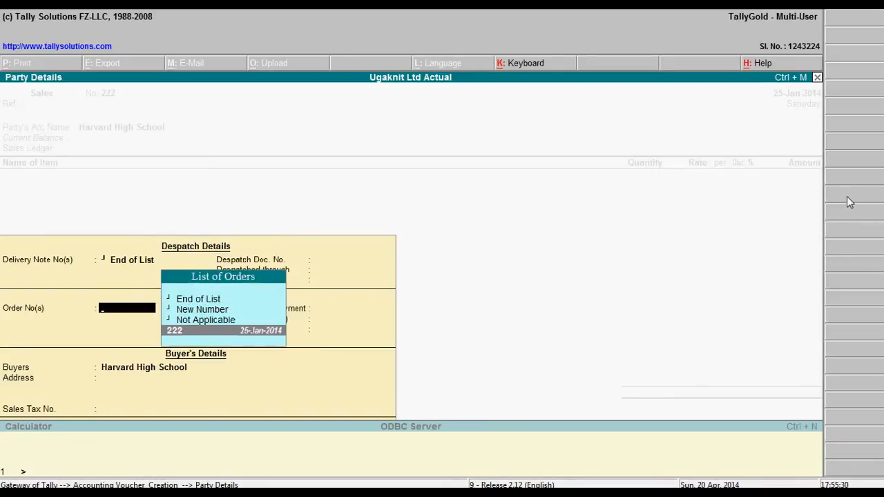
key("Up")
key("Down")
key("Return")
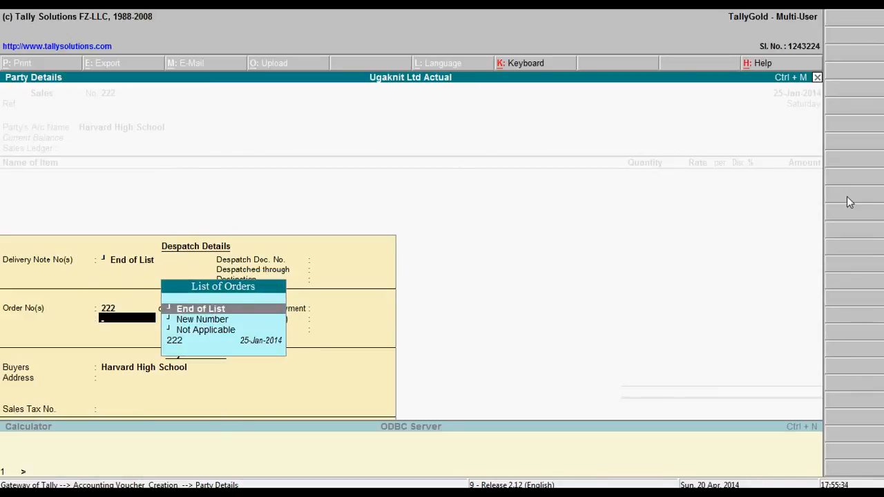
Step: End the order list, accept the remaining order and buyer details unchanged, and use Sales as the sales ledger
key("Return")
key("Return")
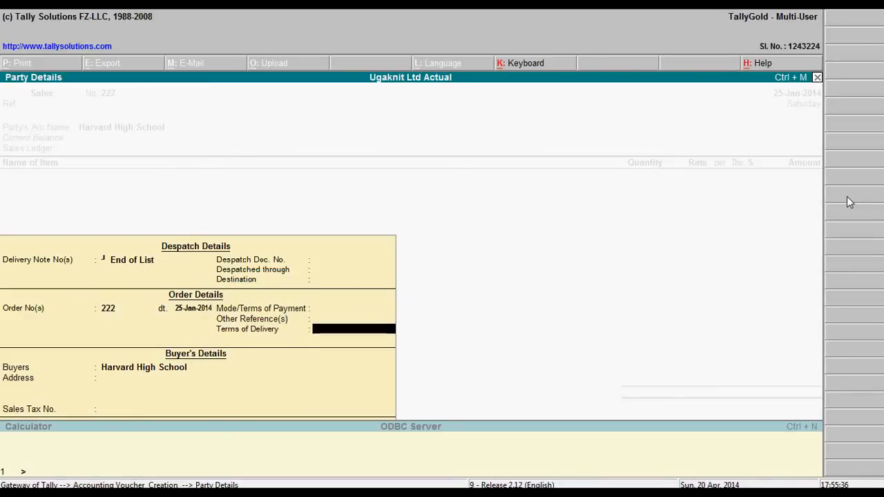
key("Return")
key("Return")
key("Return")
key("Return")
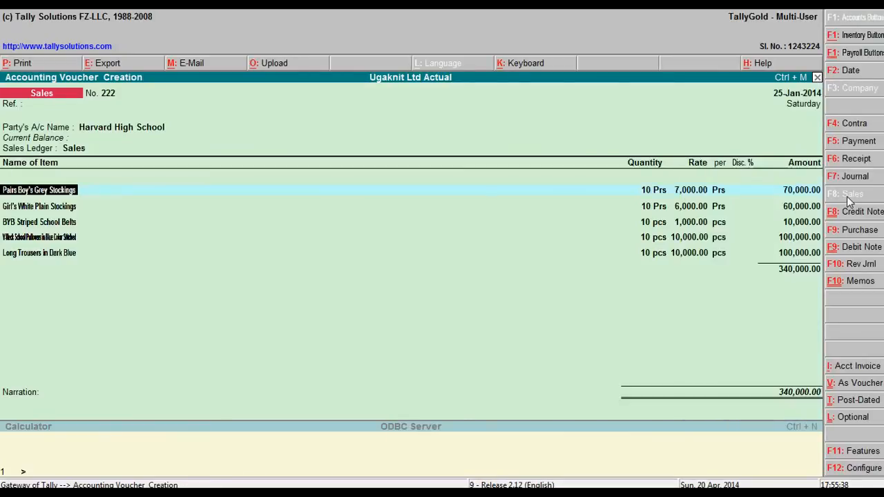
Step: Accept the ordered quantities and rates for both stockings, the belts and the pullovers, using Main Location for the pullovers
key("Return")
key("Return")
key("Return")
key("Return")
key("Return")
key("Return")
key("Return")
key("Return")
key("Return")
key("Return")
key("Return")
key("Return")
key("Return")
key("Return")
key("Return")
key("Return")
key("Return")
key("Return")
key("Return")
key("Return")
key("Return")
key("Return")
key("Return")
key("Return")
key("Return")
key("Return")
key("Return")
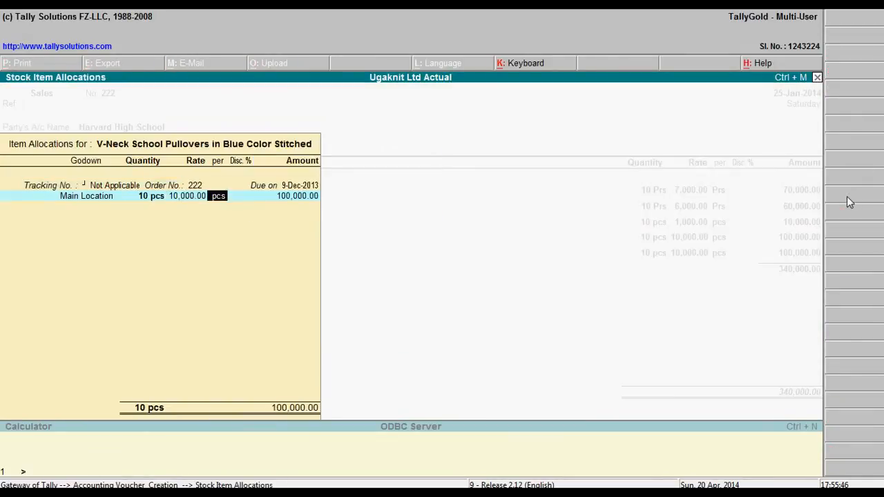
key("Return")
key("Return")
key("Return")
Step: Allocate the long trousers to Main Location with tracking Not Applicable, keeping the ordered quantity and rate
key("Return")
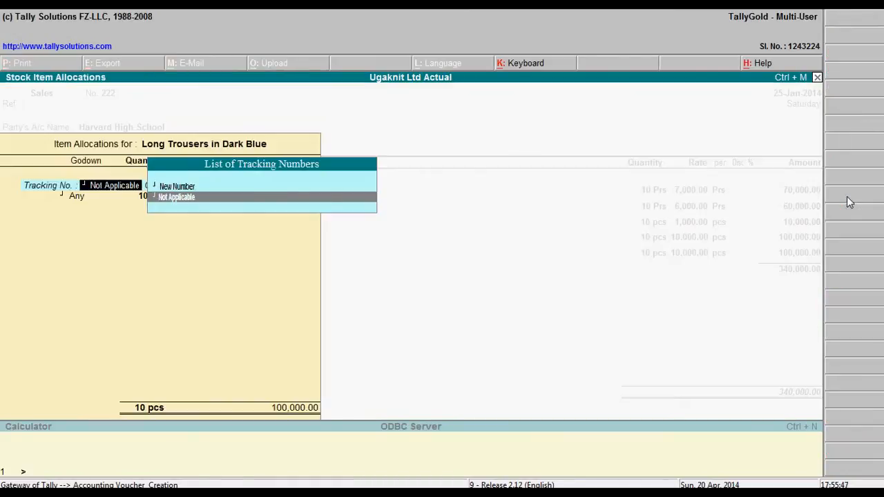
key("Return")
key("Return")
key("Return")
key("Return")
key("Return")
key("Return")
key("Return")
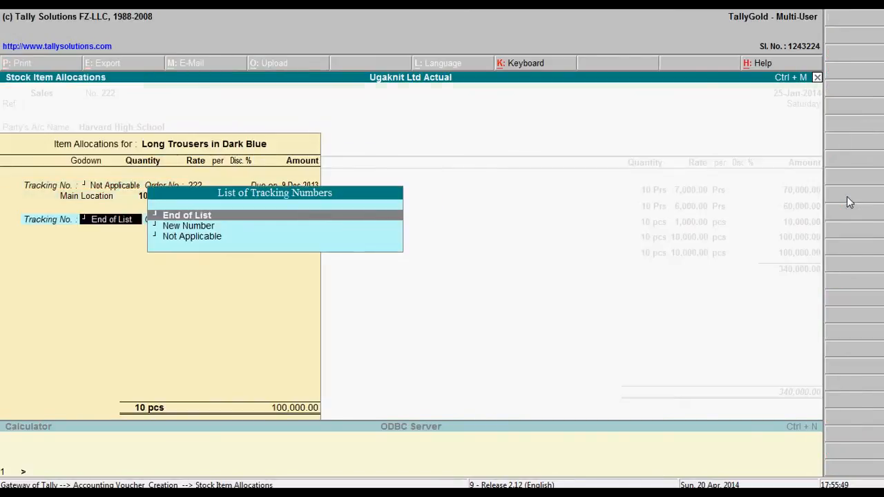
key("Return")
key("Return")
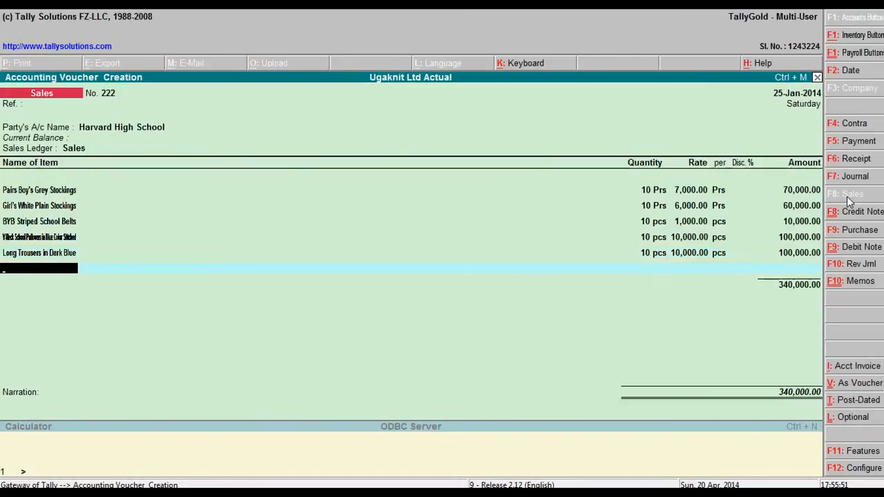
Step: Try to end the sales voucher's item list and skip the cost centre allocation for Harvard High School under Primary Cost Category
key("Return")
key("Return")
key("Return")
key("Return")
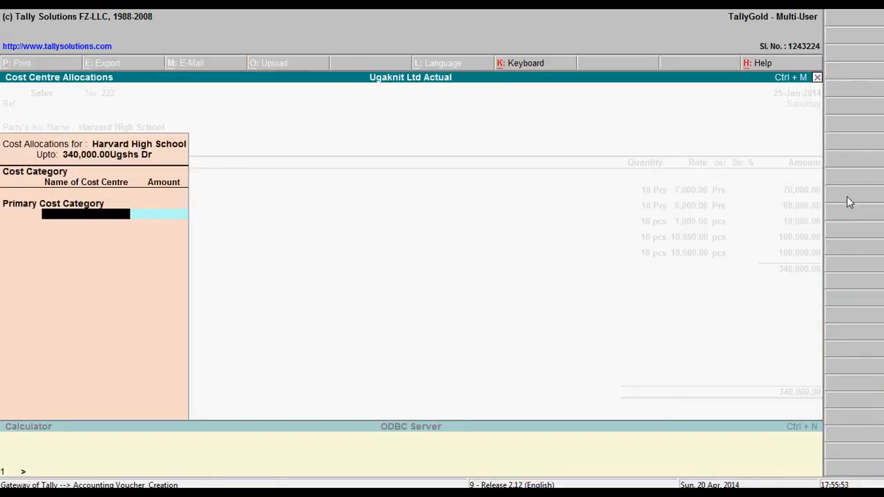
key("Return")
key("Return")
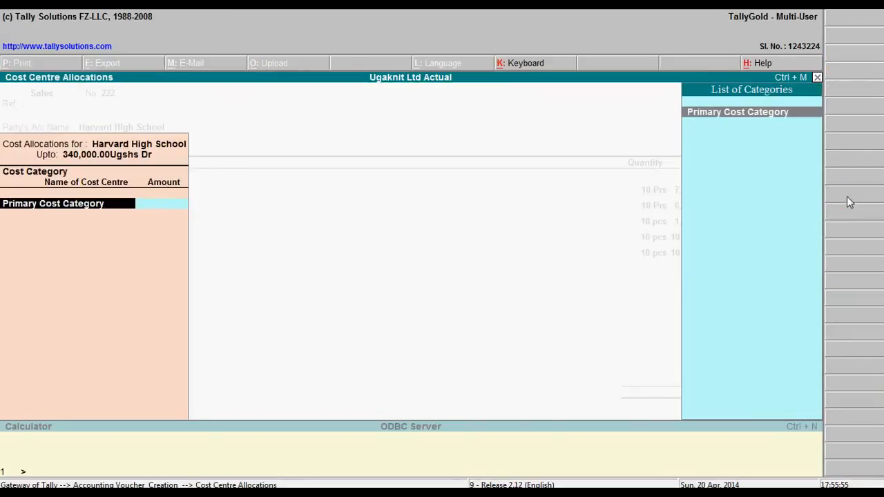
key("Return")
key("Return")
key("Return")
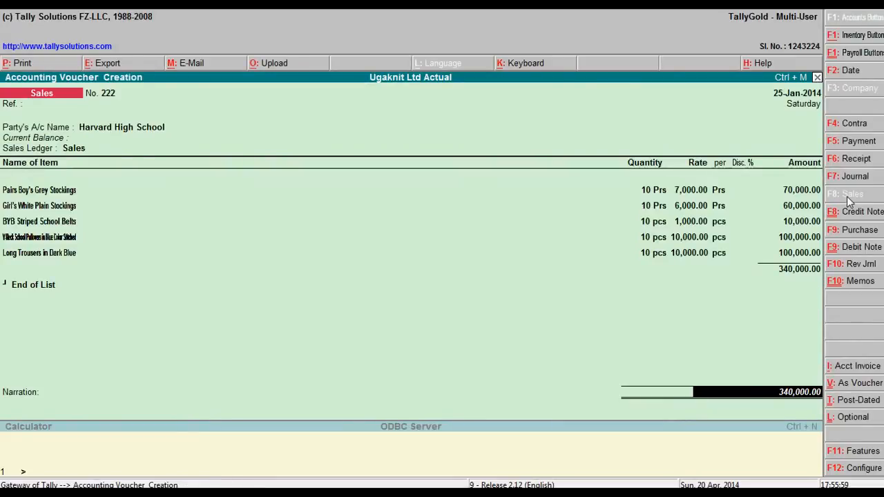
key("Return")
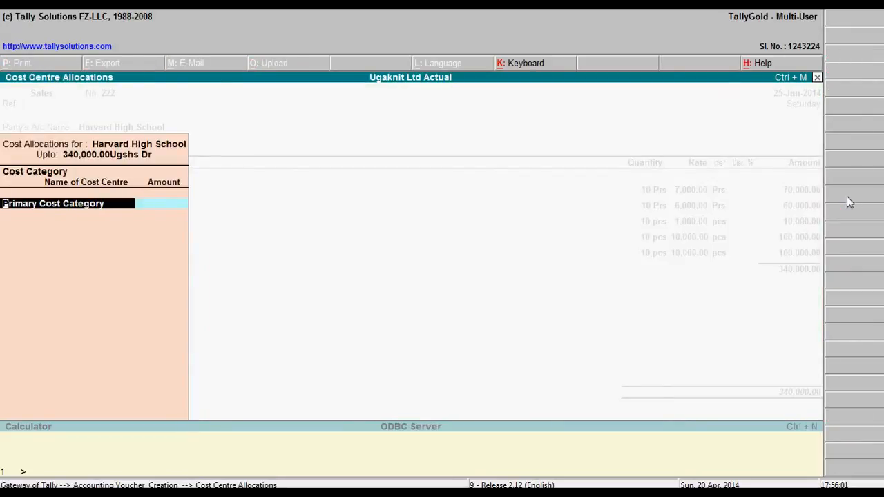
key("Return")
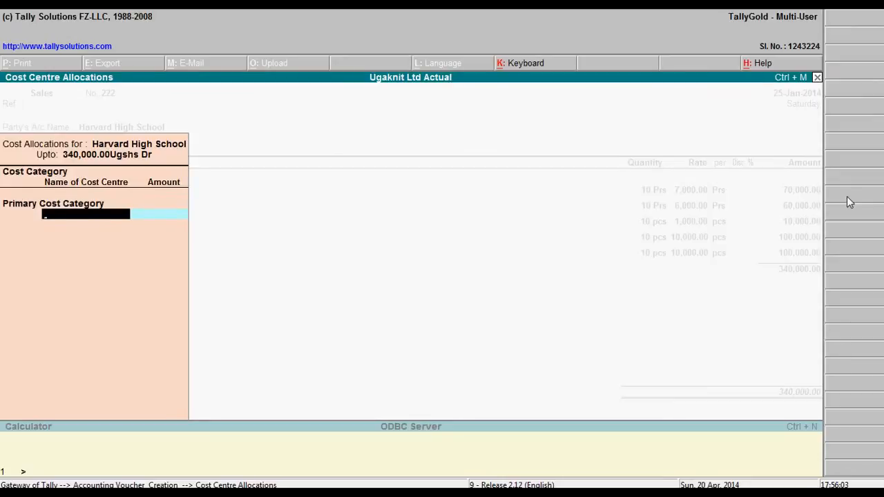
key("Return")
key("Return")
Step: Return to the voucher's party account and alter the Harvard High School ledger, setting cost centres applicable to No
key("Up")
key("Up")
key("Up")
key("Up")
key("Up")
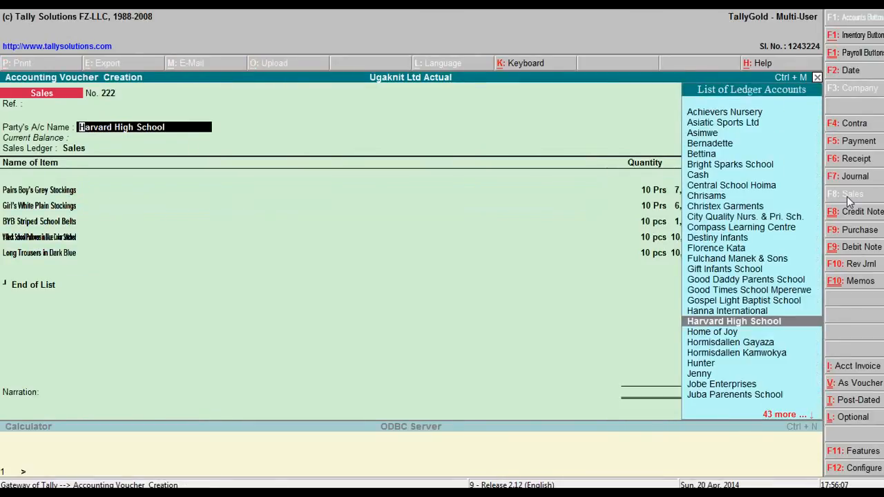
key("ctrl+Return")
key("Return")
key("Return")
key("Return")
key("Return")
key("Return")
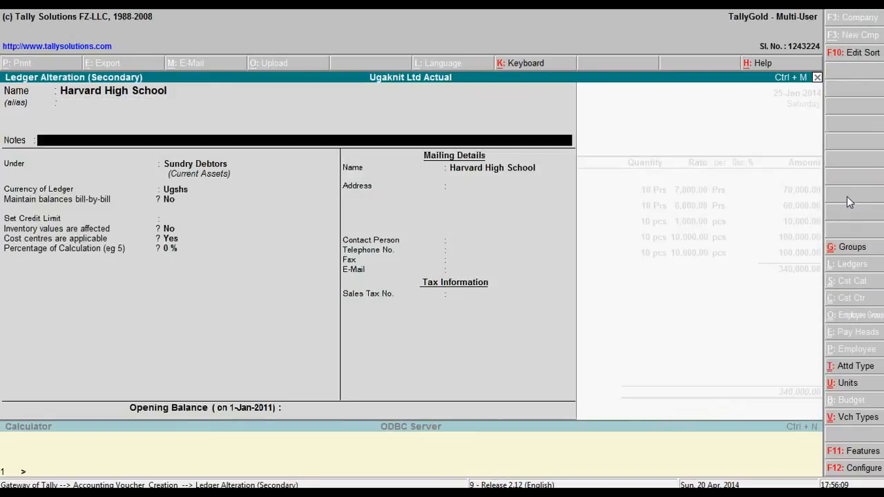
key("Return")
key("n")
key("Return")
key("Return")
key("Return")
key("Return")
key("Return")
key("Return")
key("Return")
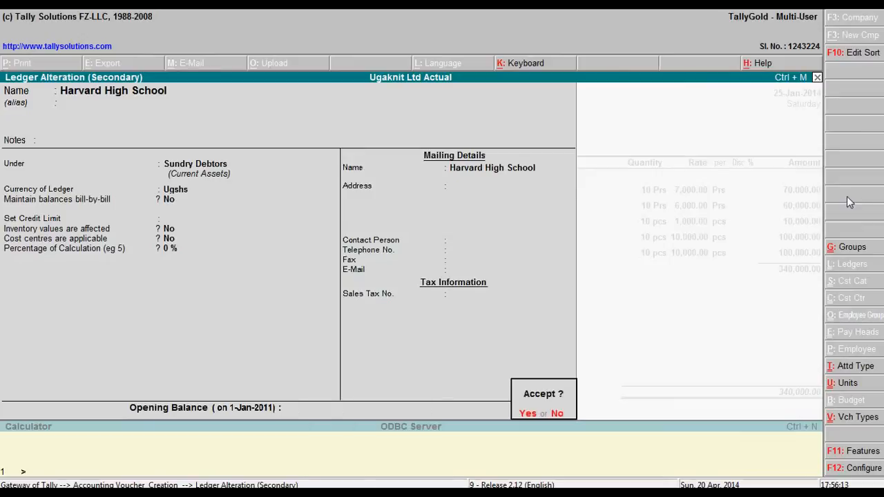
key("Return")
Step: Accept the party, order and sales ledger details again, and keep the boy's grey stockings allocated to Main Location with tracking Not Applicable
key("Return")
key("Return")
key("Return")
key("Return")
key("Return")
key("Return")
key("Return")
key("Return")
key("Return")
key("Return")
key("Return")
key("Return")
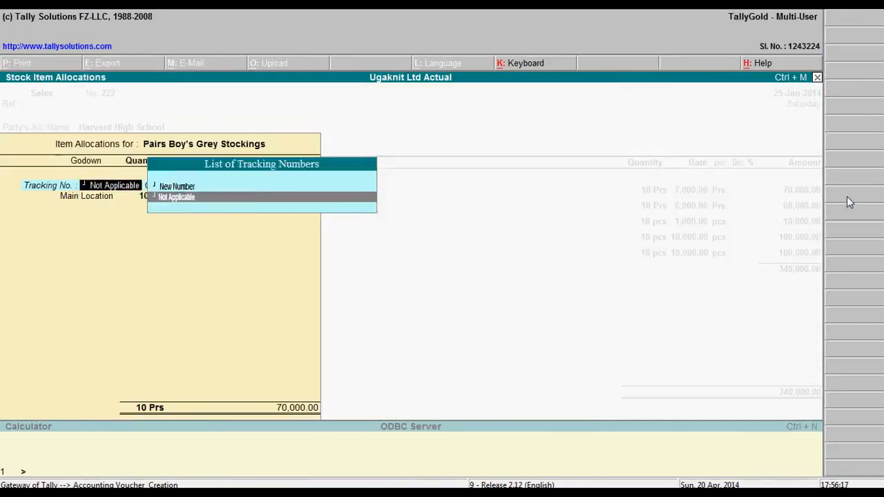
key("Return")
key("Return")
key("Return")
key("Return")
key("Return")
key("Return")
key("Return")
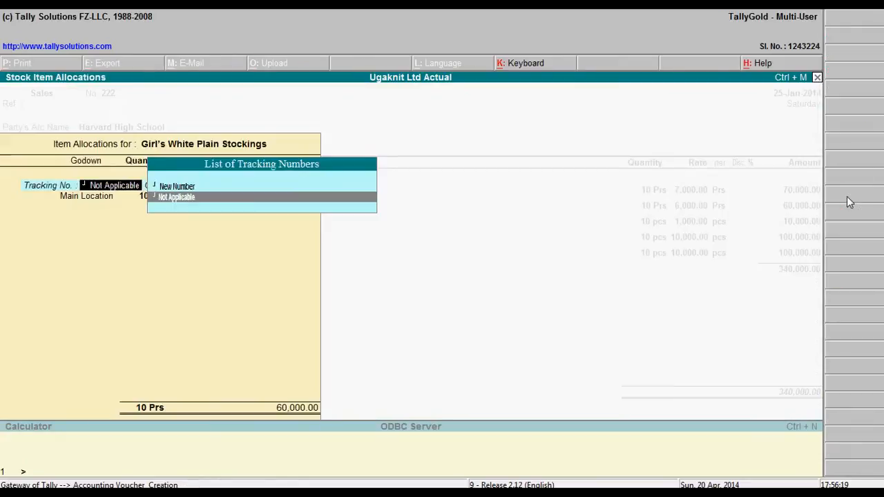
Step: Accept the allocations for the girl's stockings, belts, pullovers and long trousers, save the sales voucher, and leave voucher entry
key("Return")
key("Return")
key("Return")
key("Return")
key("Return")
key("Return")
key("Return")
key("Return")
key("Return")
key("Return")
key("Return")
key("Return")
key("Return")
key("Return")
key("Return")
key("Return")
key("Return")
key("Return")
key("Return")
key("Return")
key("Return")
key("Return")
key("Return")
key("Return")
key("Return")
key("Return")
key("Return")
key("Return")
key("Return")
key("Return")
key("Return")
key("Return")
key("Return")
key("Return")
key("Return")
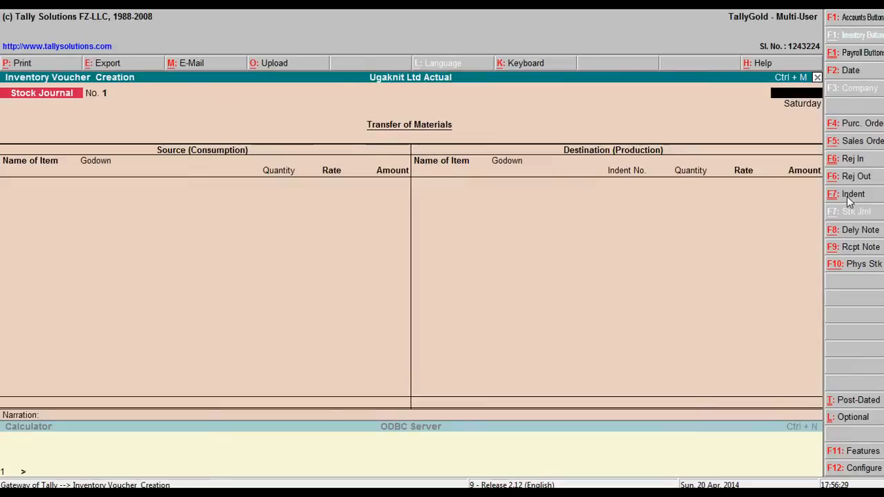
key("Escape")
Step: Check Harvard High School's part payment in the Word document and set the accounting voucher date in Tally to 26-1-2014
key("alt+Tab")
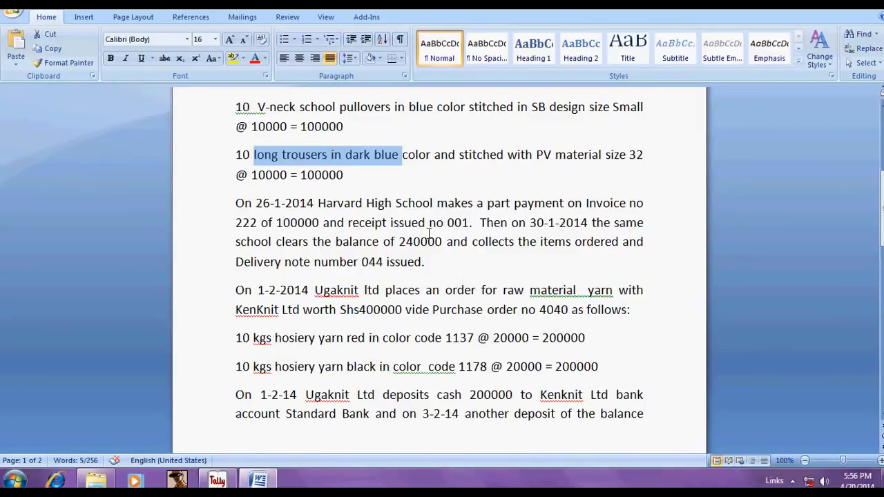
key("alt+Tab")
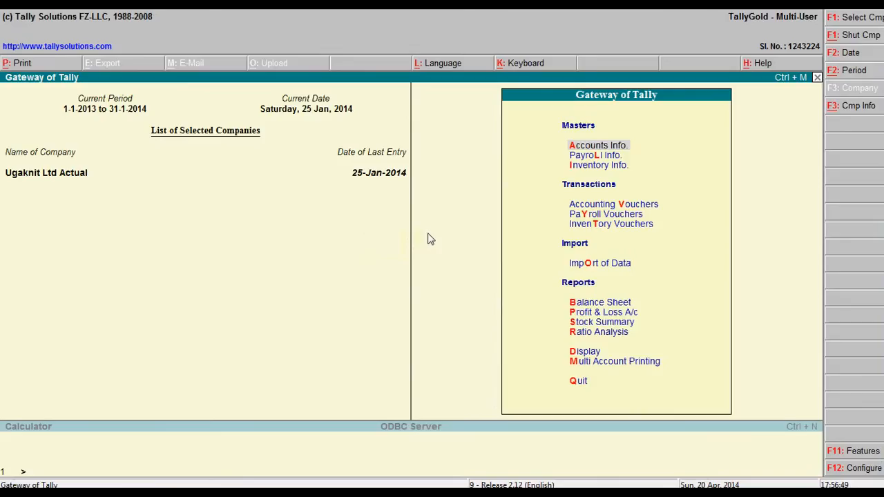
left_click(596, 205)
left_click(595, 206)
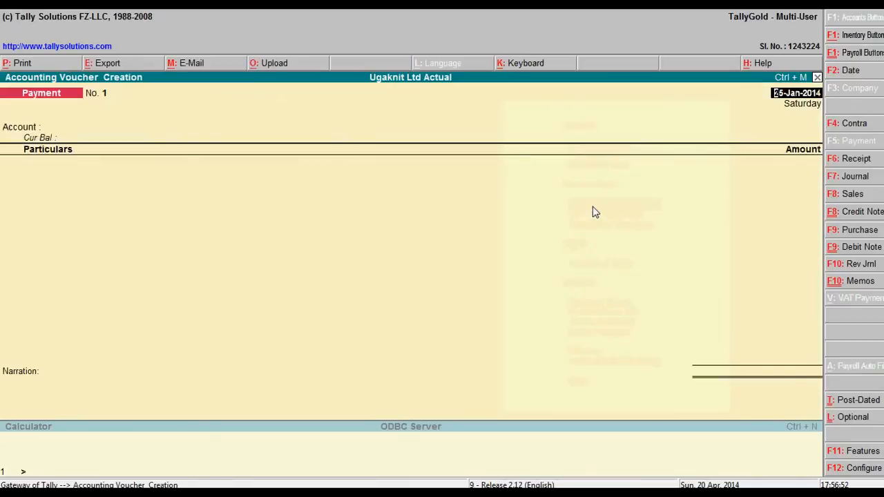
key("alt+Tab")
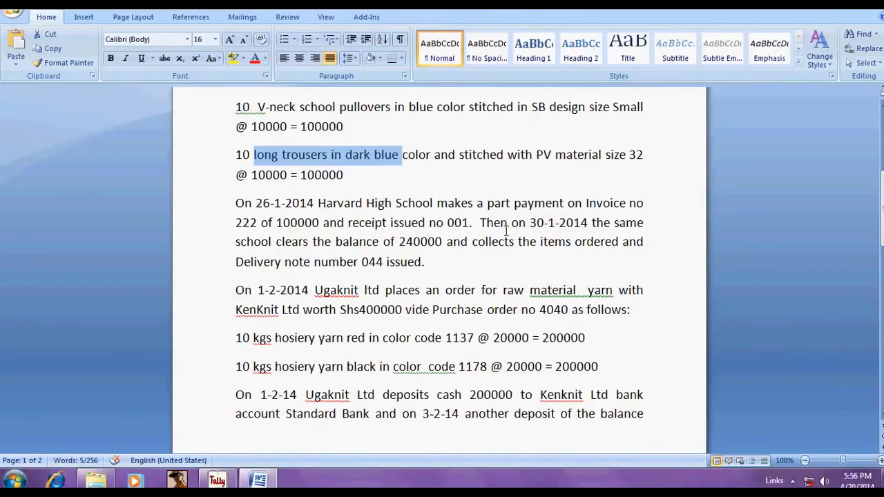
key("alt+Tab")
left_click(856, 72)
type("26-1-2014")
key("Return")
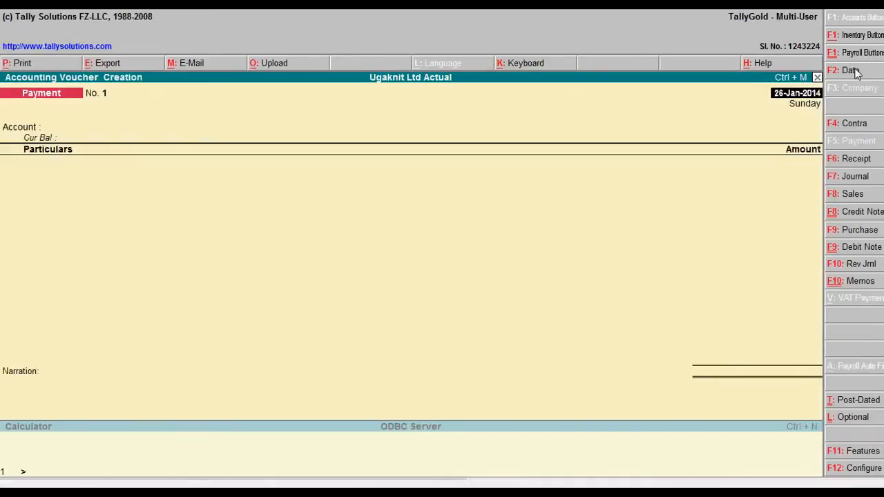
Step: Start a receipt voucher numbered 001, as given in the Word document, with Standard Chartered Bank as the receiving account
left_click(857, 165)
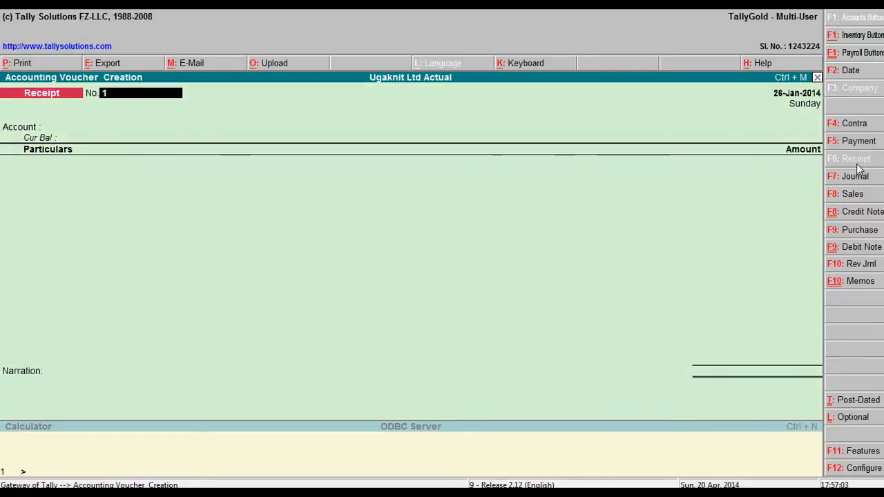
key("alt+Tab")
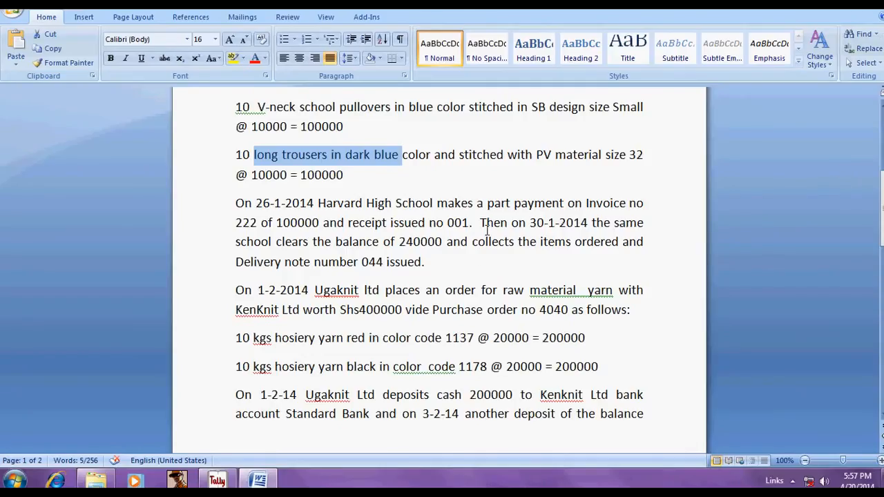
key("alt+Tab")
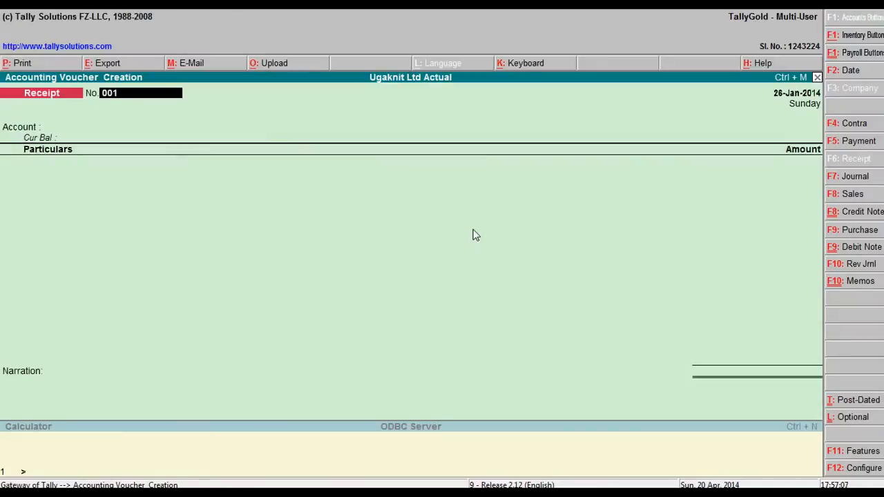
key("Return")
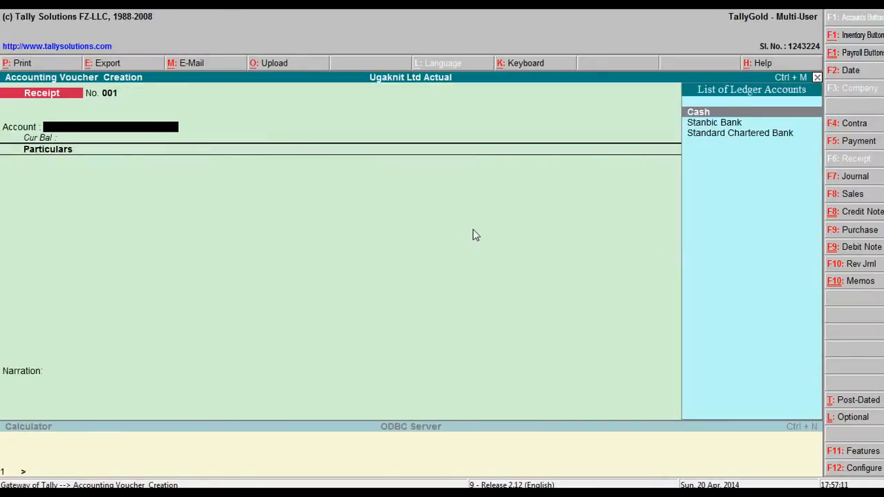
key("Down")
key("Down")
key("Return")
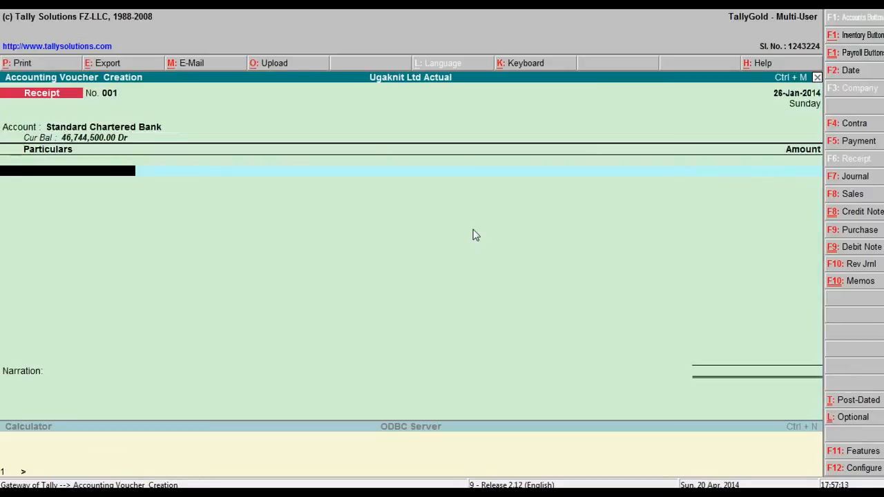
Step: Check the payer in the Word document and enter Harvard High School in the receipt with an amount of 100,000
key("alt+Tab")
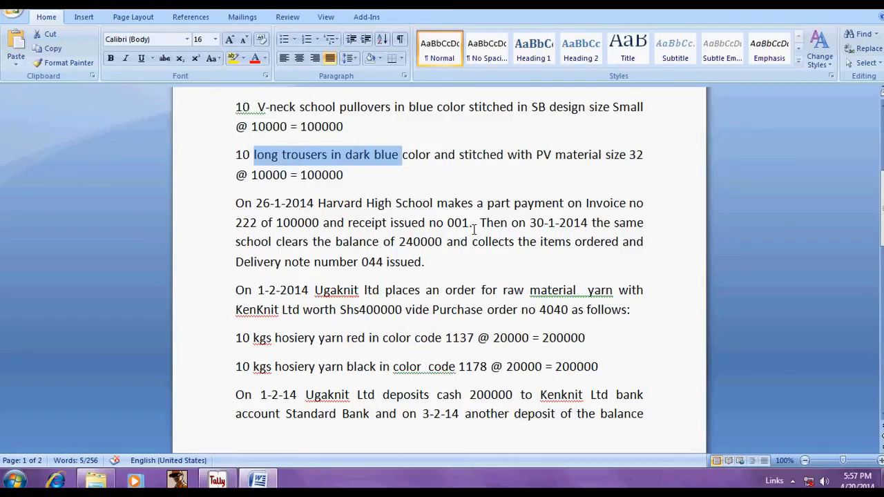
scroll(467, 232, "up", 5)
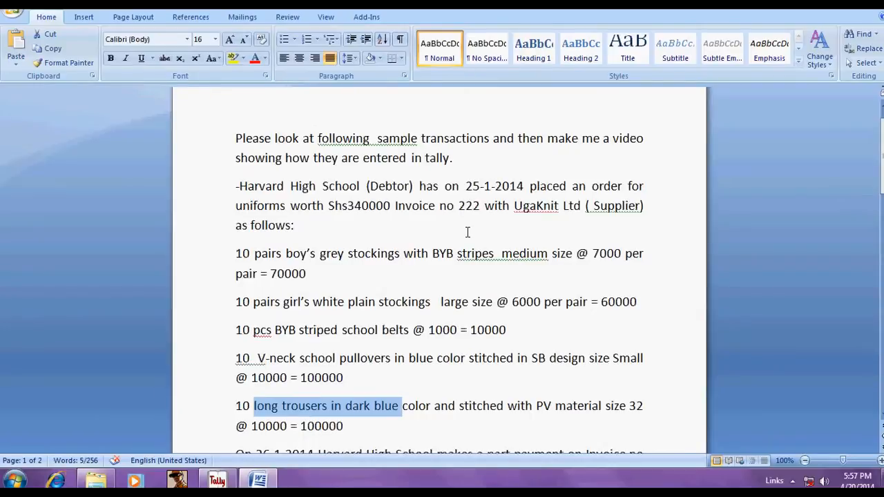
scroll(468, 232, "down", 3)
key("alt+Tab")
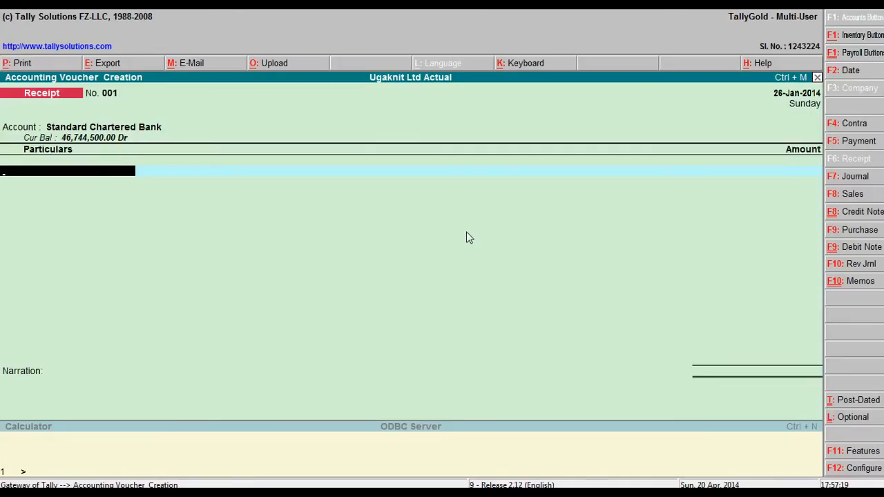
type("Har")
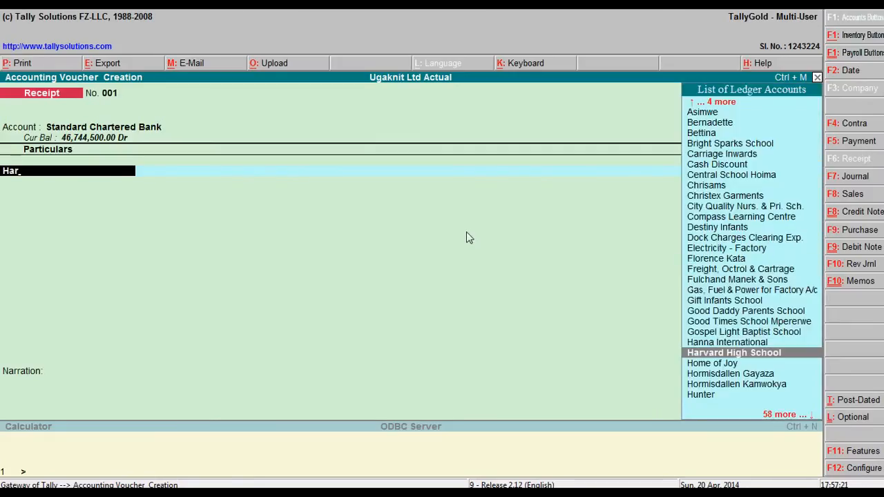
key("Return")
type("100,000")
key("Return")
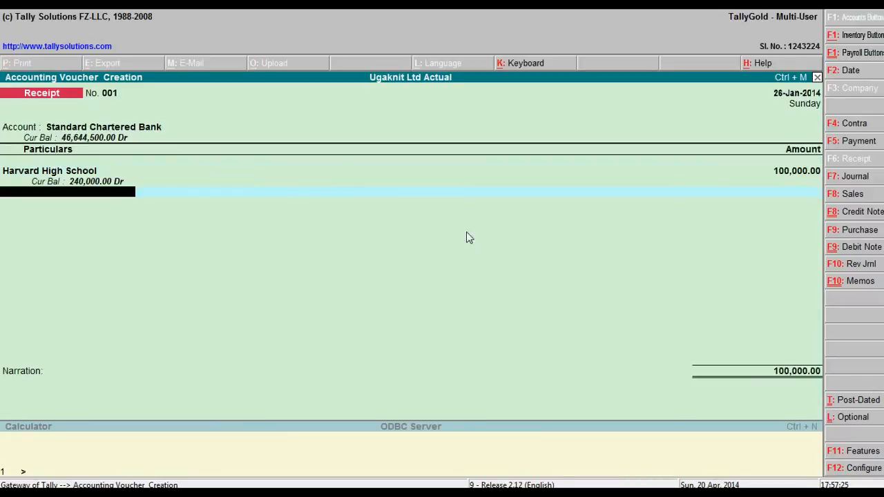
key("Return")
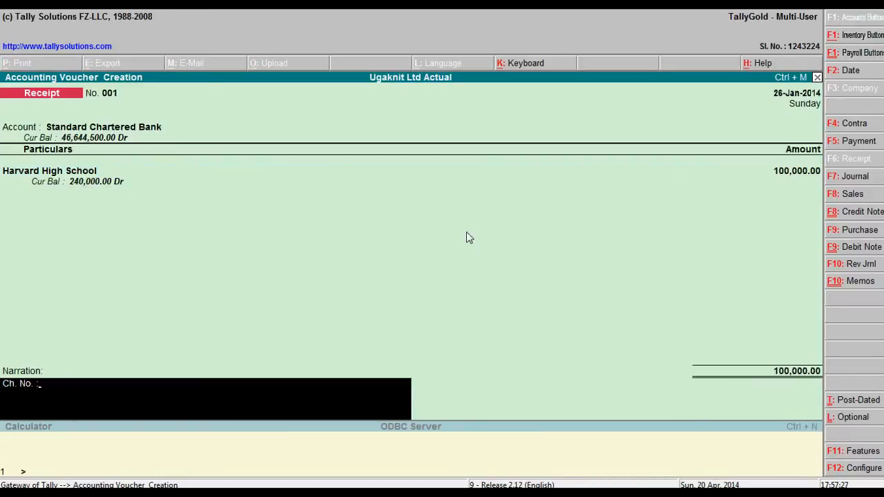
Step: Check the invoice reference in the Word document, add the narration "Recived payment for inv no 222", and save the receipt
key("alt+Tab")
key("alt+Tab")
key("alt+Tab")
scroll(320, 262, "down", 1)
scroll(288, 269, "up", 1)
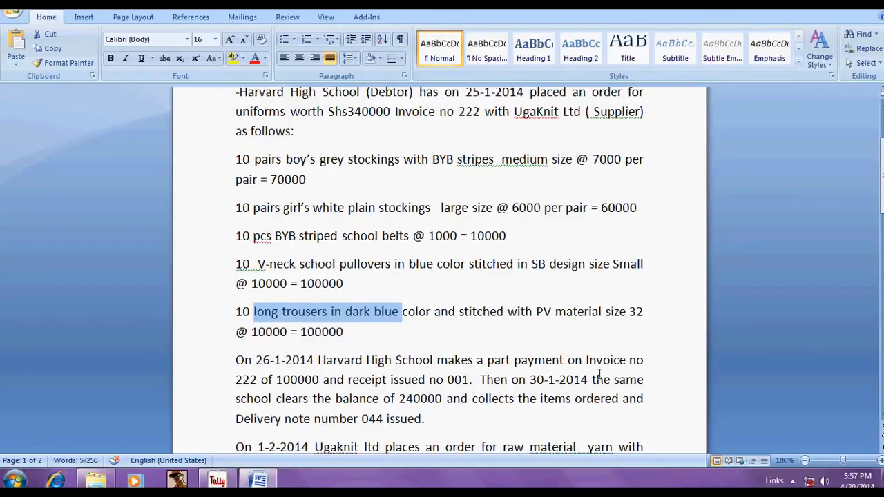
key("alt+Tab")
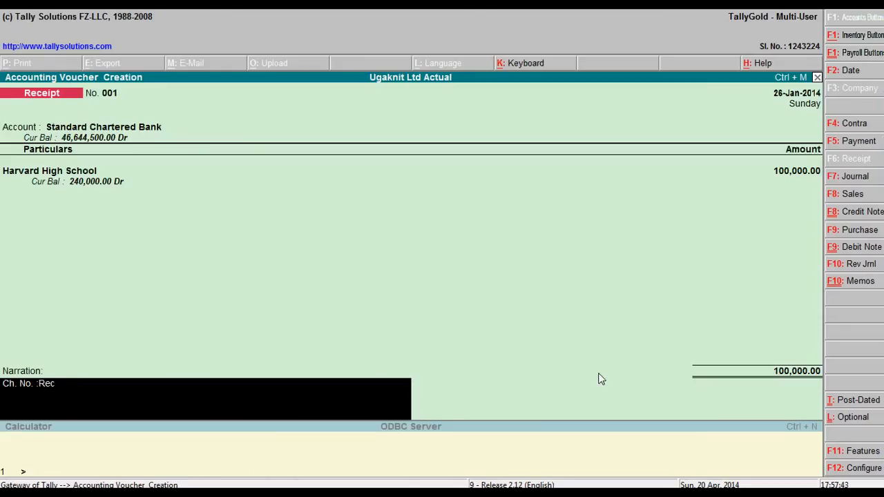
type("ed payment for inv no 222")
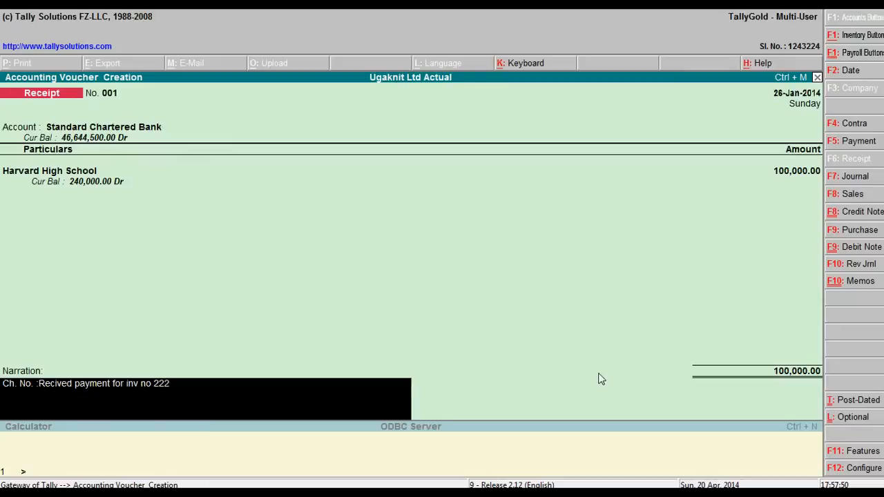
key("Return")
key("Return")
Step: Check Harvard High School's balance payment in the Word document and set the receipt voucher date in Tally to 30-1-14
key("alt+Tab")
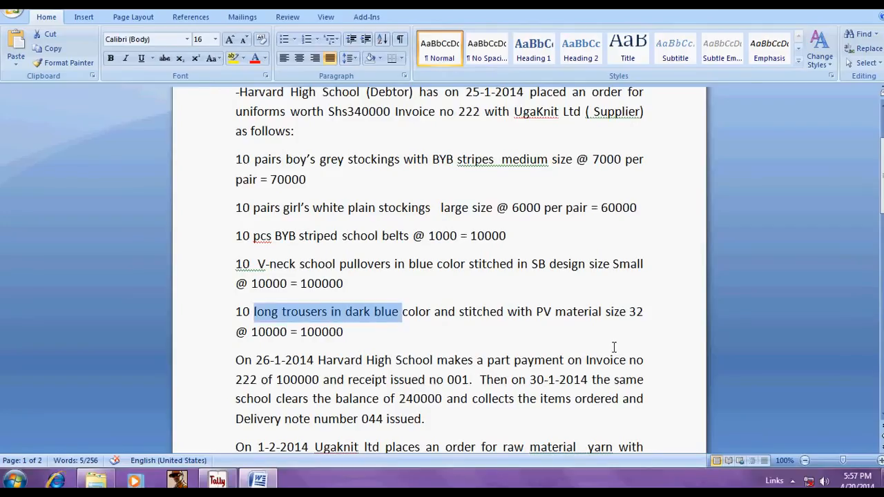
scroll(616, 346, "down", 1)
scroll(437, 348, "down", 1)
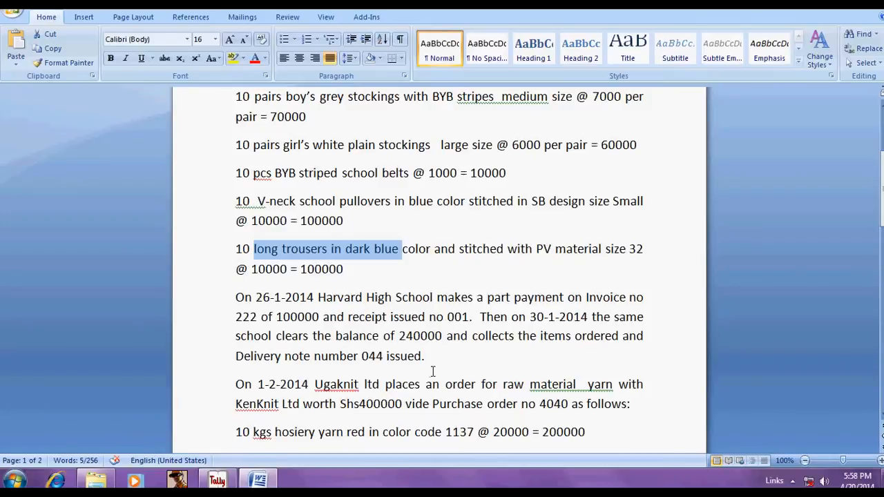
left_click(455, 335)
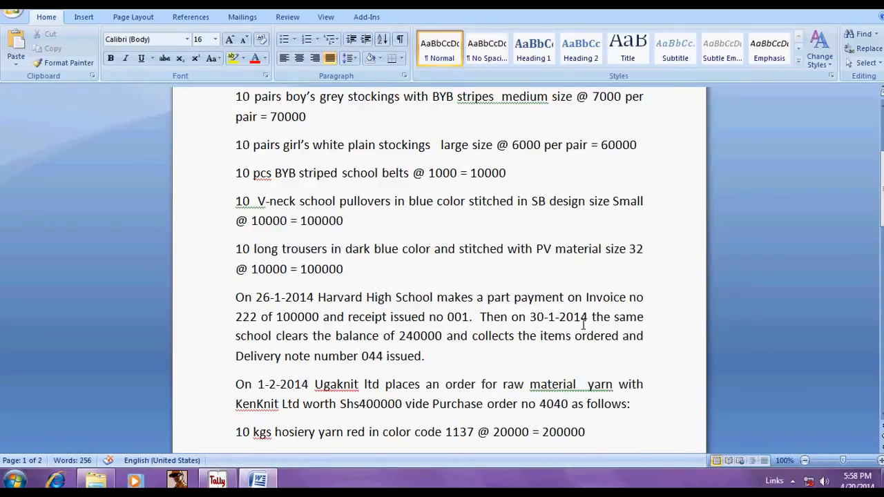
key("alt+Tab")
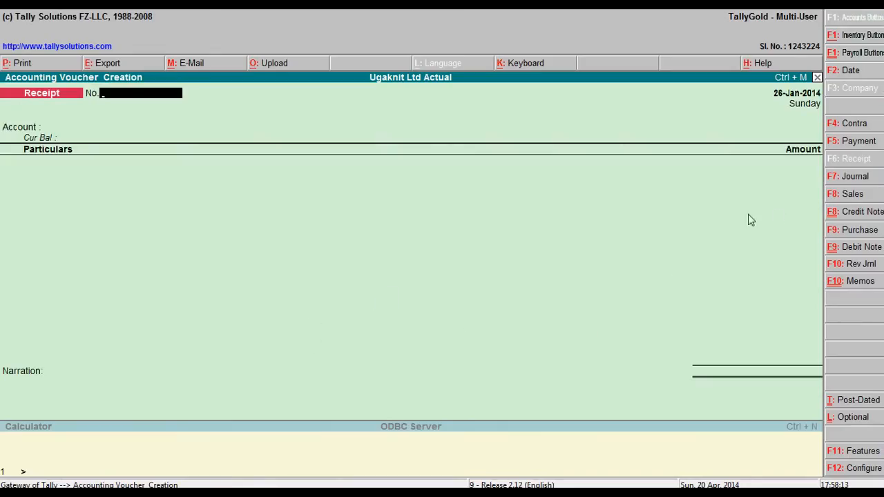
left_click(854, 73)
type("30")
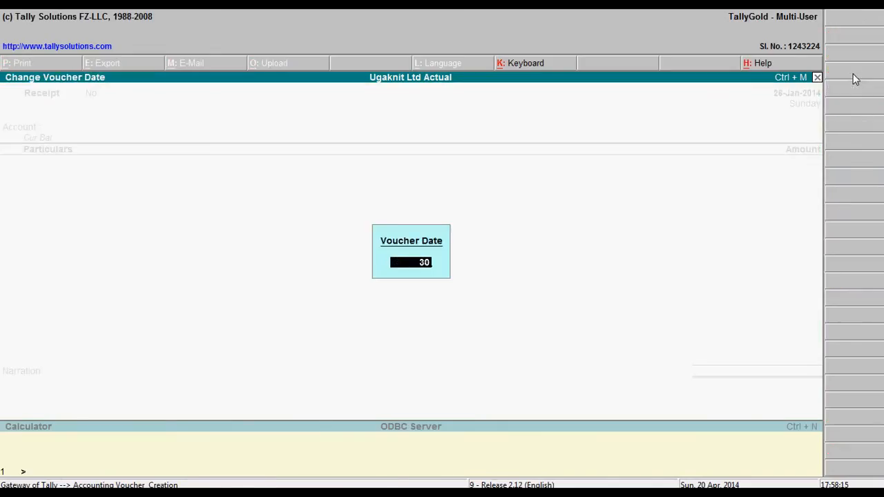
type("-1-14")
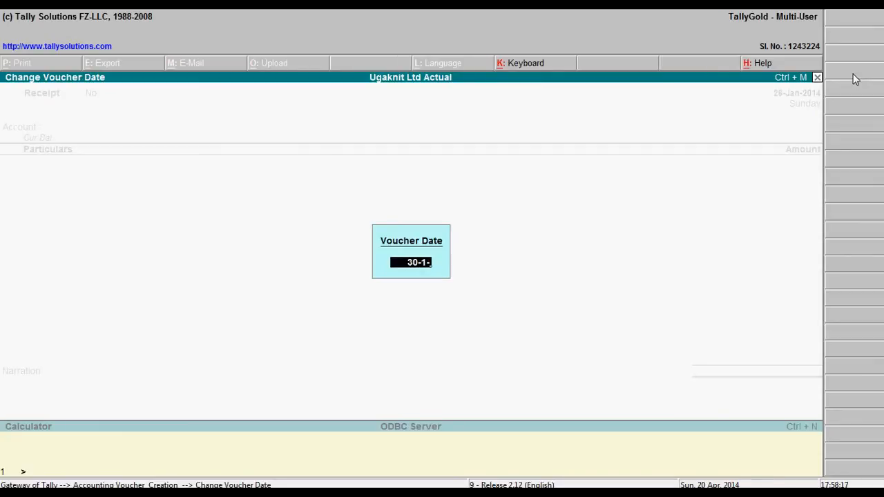
key("Return")
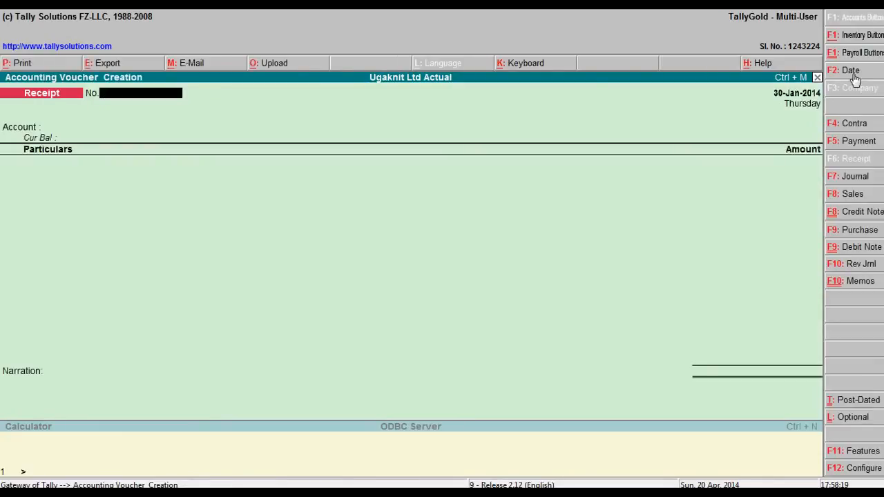
Step: Consult the Word document for a receipt number and number the new receipt voucher in Tally 0002
key("alt+Tab")
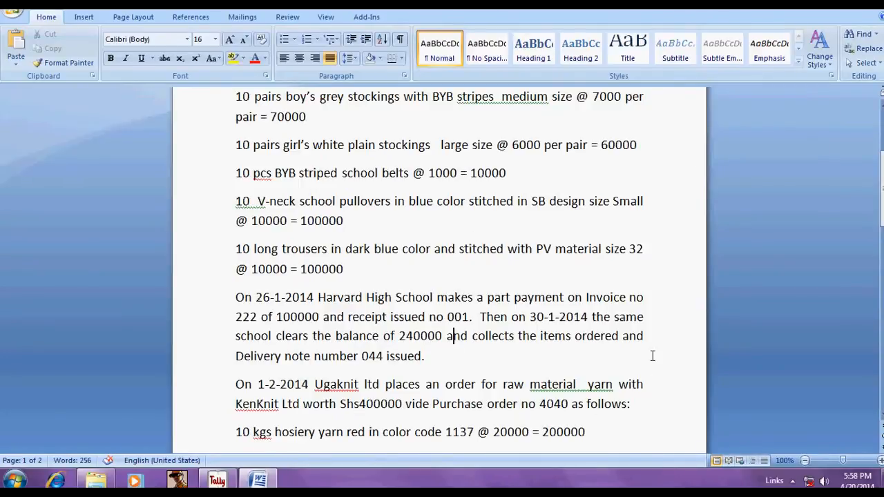
key("alt+Tab")
type("222")
key("BackSpace")
key("BackSpace")
key("BackSpace")
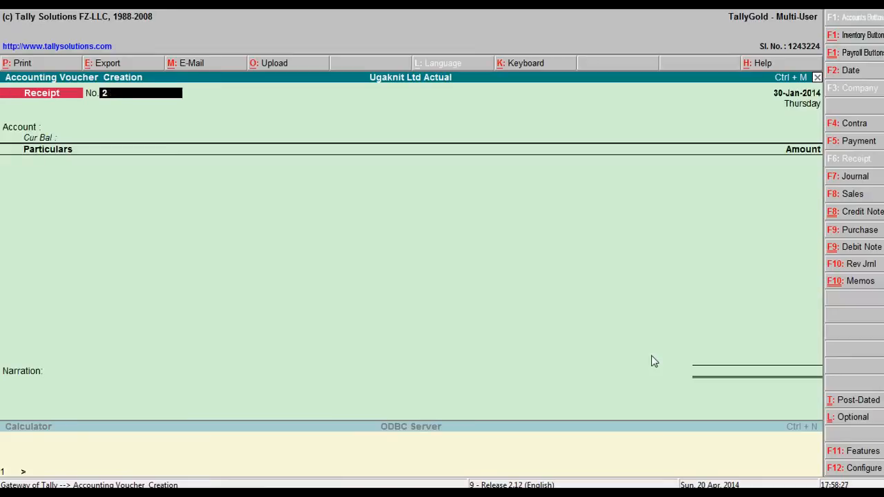
key("alt+Tab")
key("alt+Tab")
type("0002")
key("Return")
key("Return")
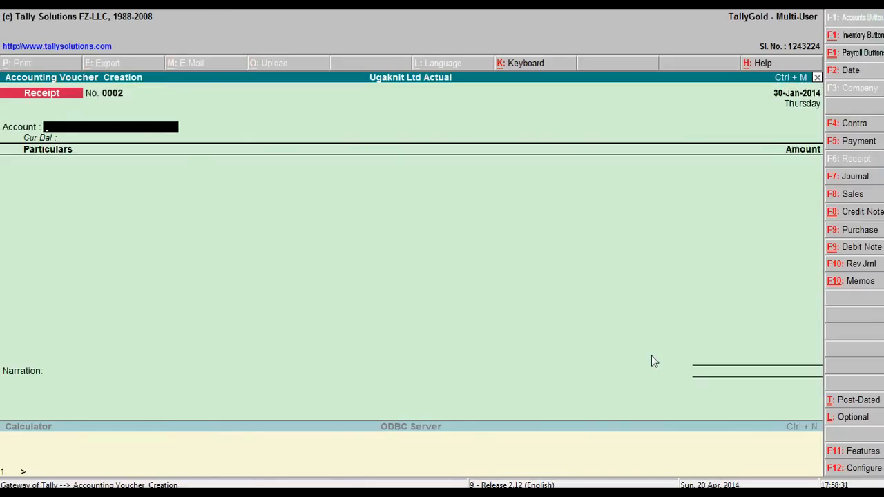
Step: Choose Standard Chartered Bank as the receiving account and Harvard High School as the payer, checking against the Word document
key("Down")
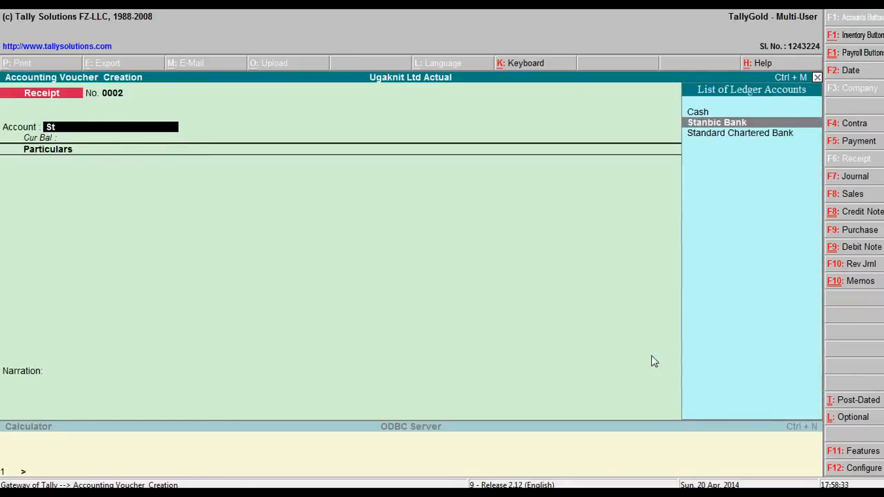
key("Down")
key("Return")
key("alt+Tab")
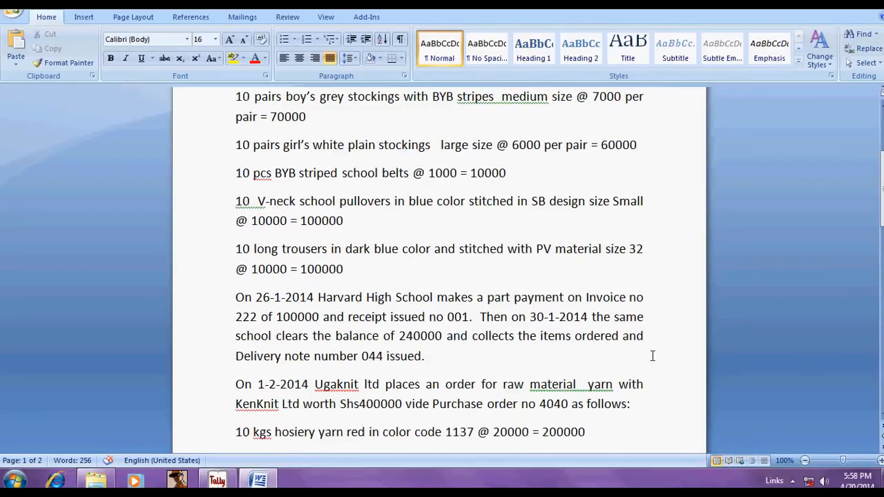
key("alt+Tab")
type("Har")
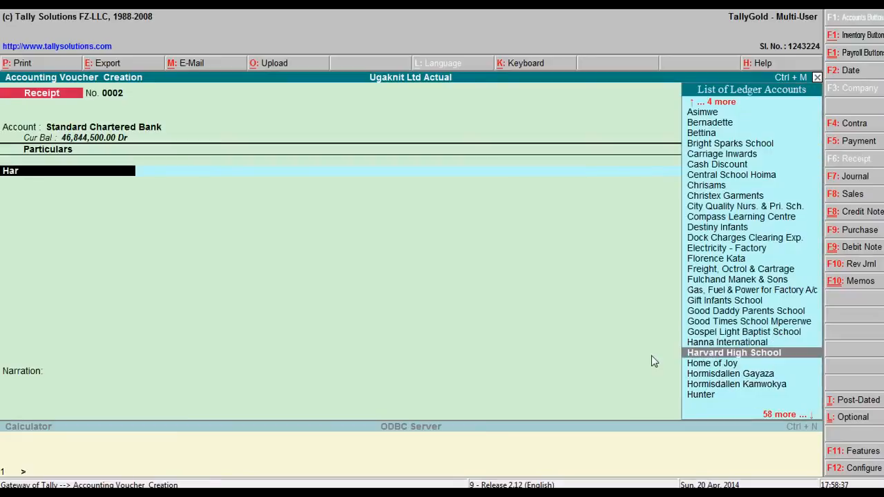
key("Return")
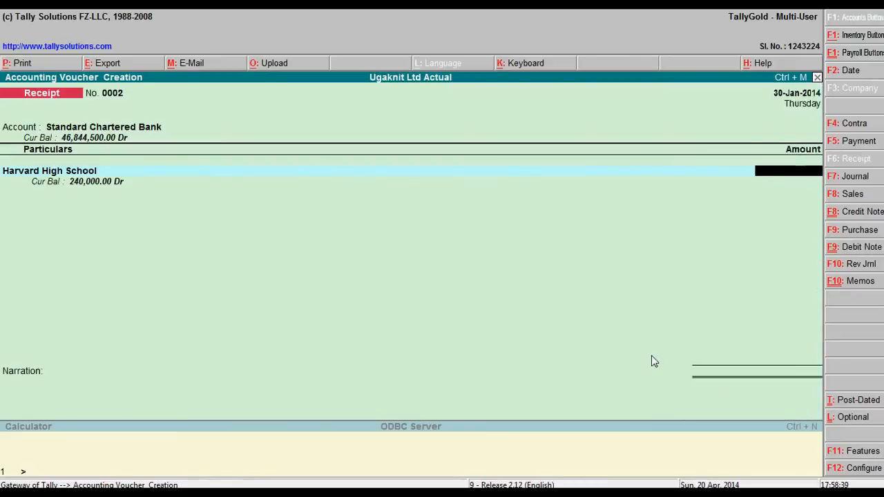
Step: Check the outstanding balance in the Word document and enter 240,000 as the amount received from Harvard High School
key("alt+Tab")
key("alt+Tab")
type("240000")
key("Return")
key("Return")
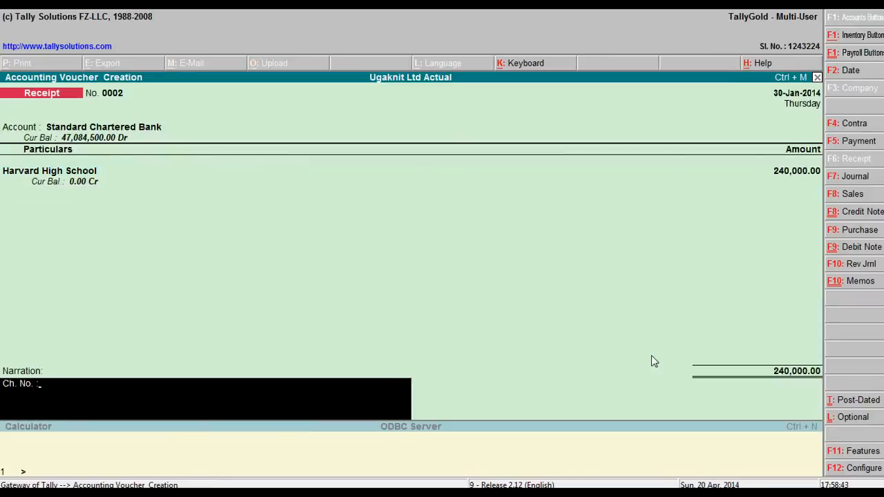
Step: Add the narration "recd balance amount" to the receipt and save the voucher
type("recd")
type(" bakl")
type("\\")
key("BackSpace")
key("BackSpace")
key("BackSpace")
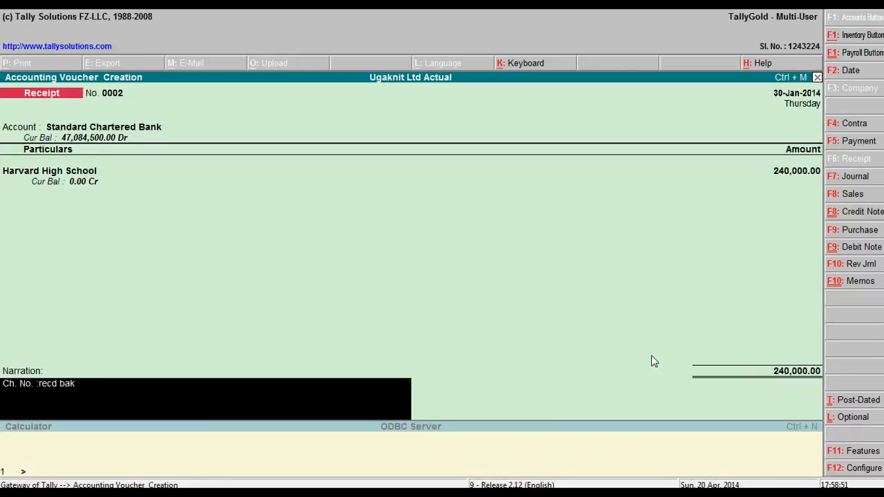
type("ance amount")
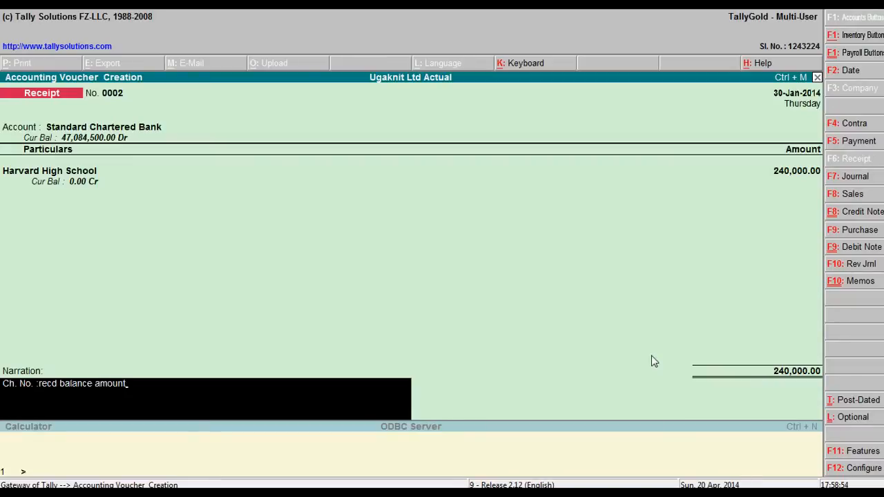
key("Return")
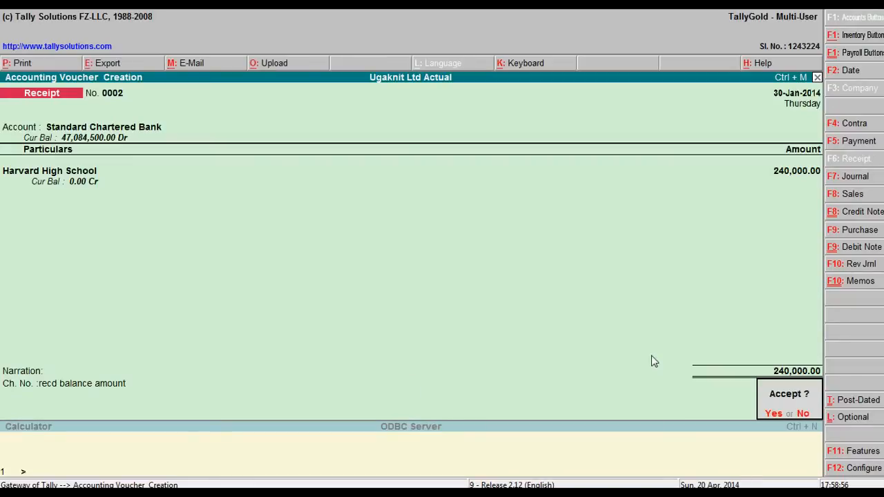
key("y")
Step: Highlight the delivery note details in the Word document and start a delivery note among Tally's inventory vouchers
key("alt+Tab")
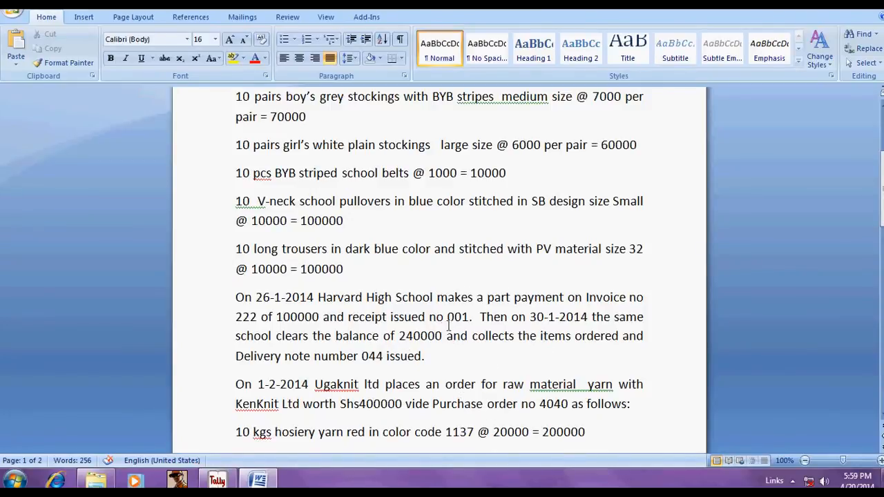
left_click_drag(235, 357, 417, 363)
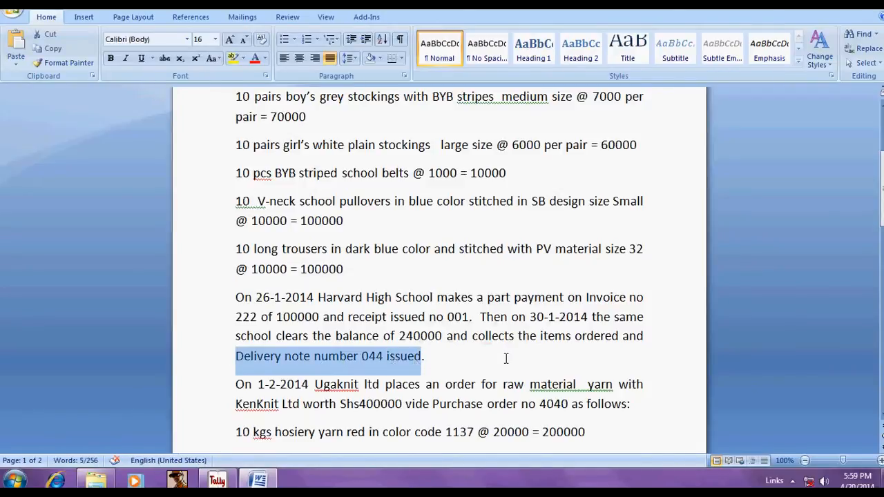
left_click(460, 363)
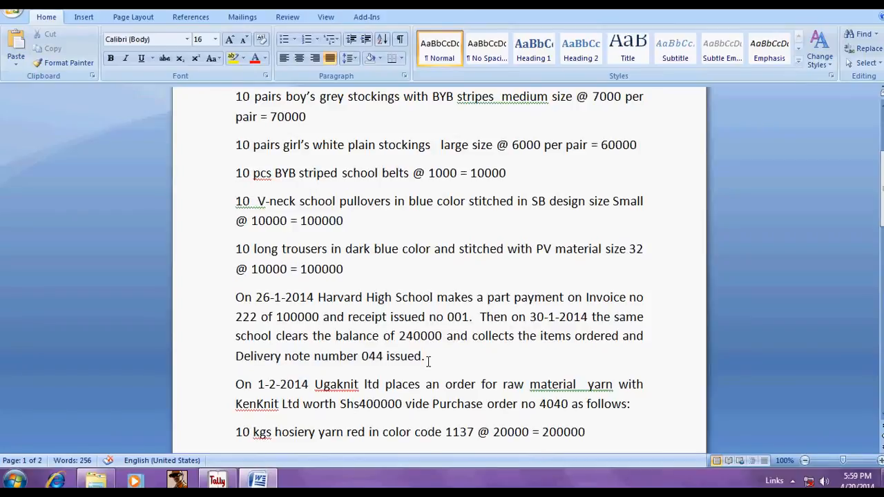
left_click_drag(427, 357, 256, 358)
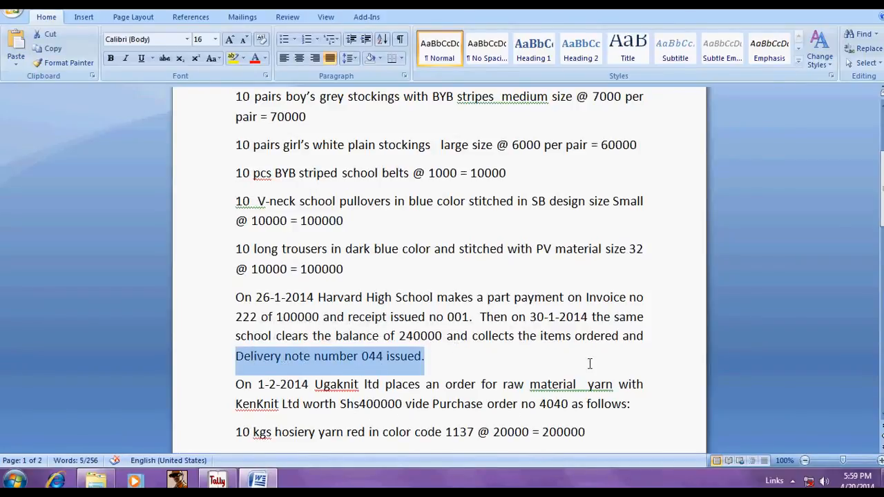
key("alt+Tab")
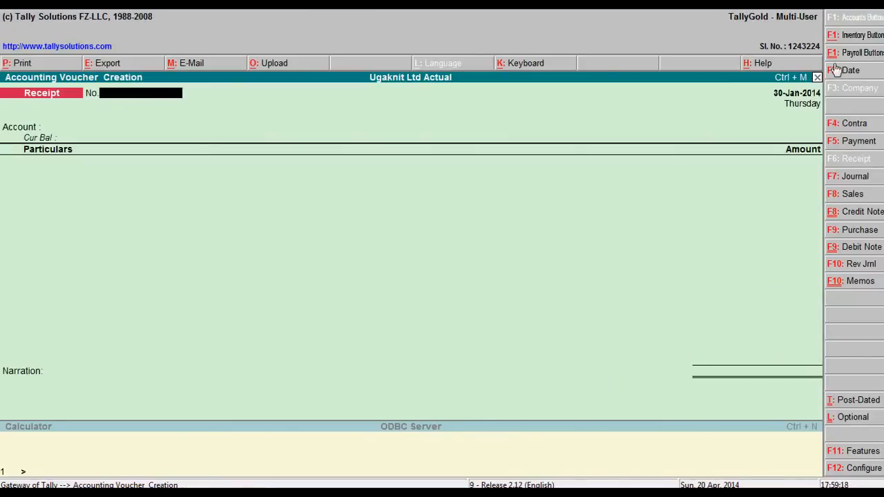
left_click(862, 37)
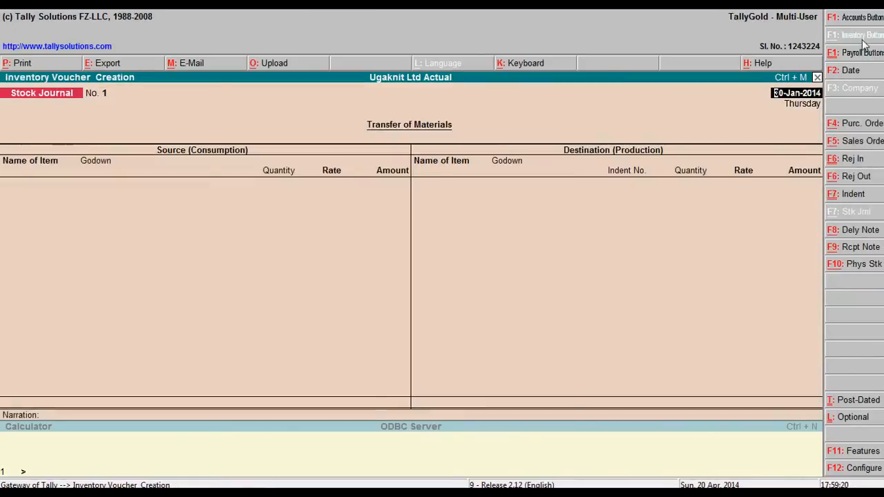
left_click(860, 230)
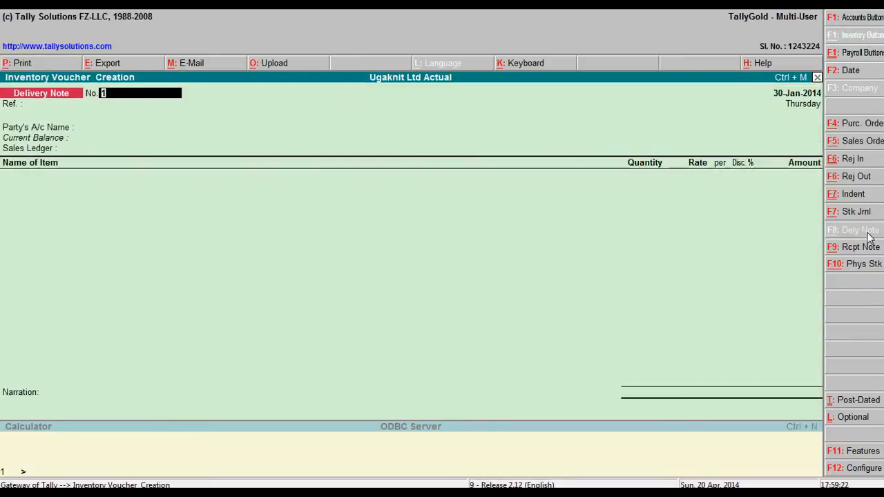
Step: Number the delivery note 044, as given in the Word document, and select Harvard High School as the party
key("alt+Tab")
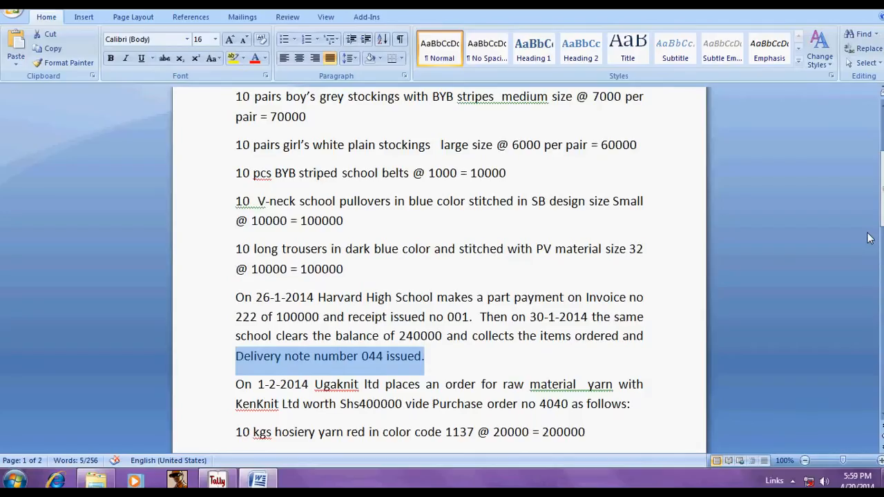
key("alt+Tab")
type("044")
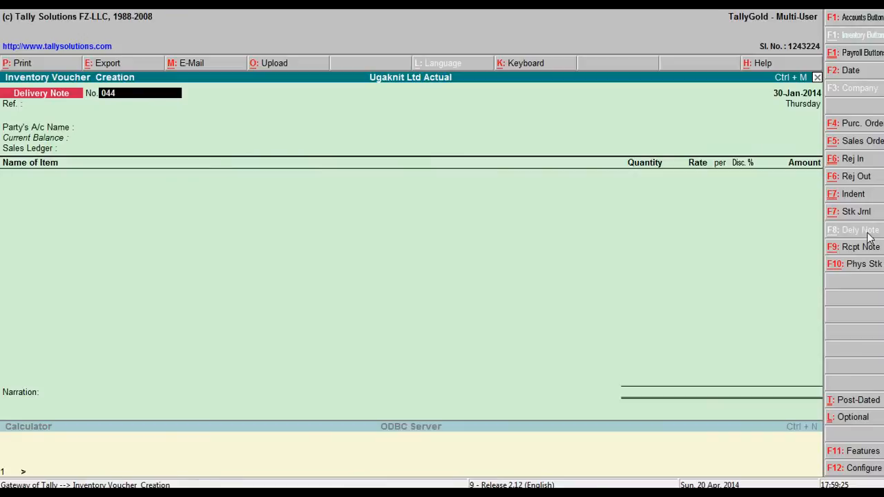
key("Return")
key("Return")
key("Return")
type("Har")
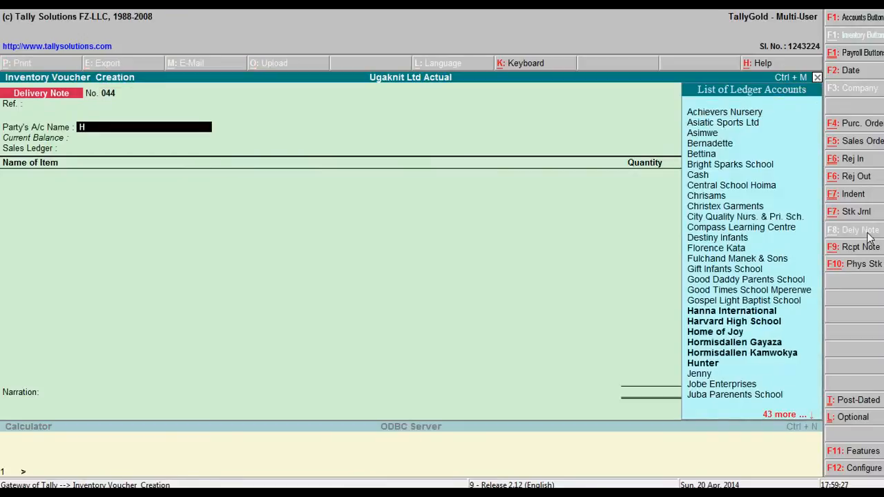
key("Return")
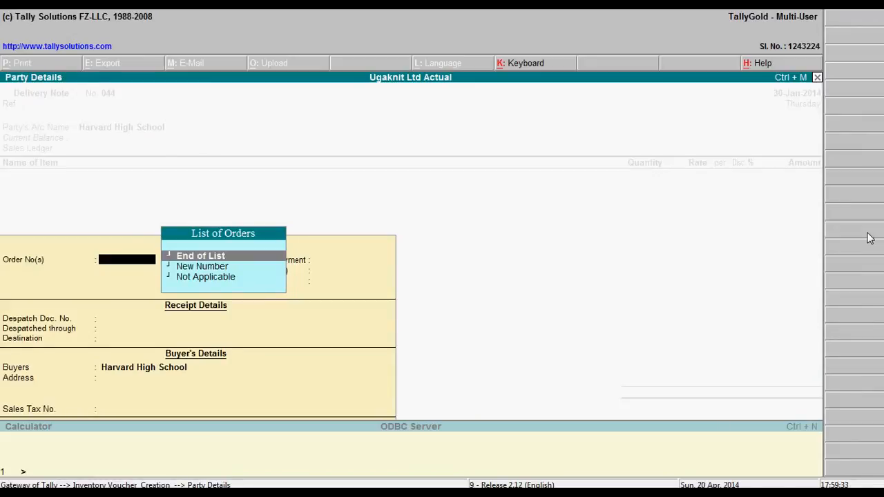
Step: Enter the sales invoice's number as a new order number in the delivery note and accept the remaining party details
key("Return")
key("BackSpace")
key("Down")
key("Return")
type("222")
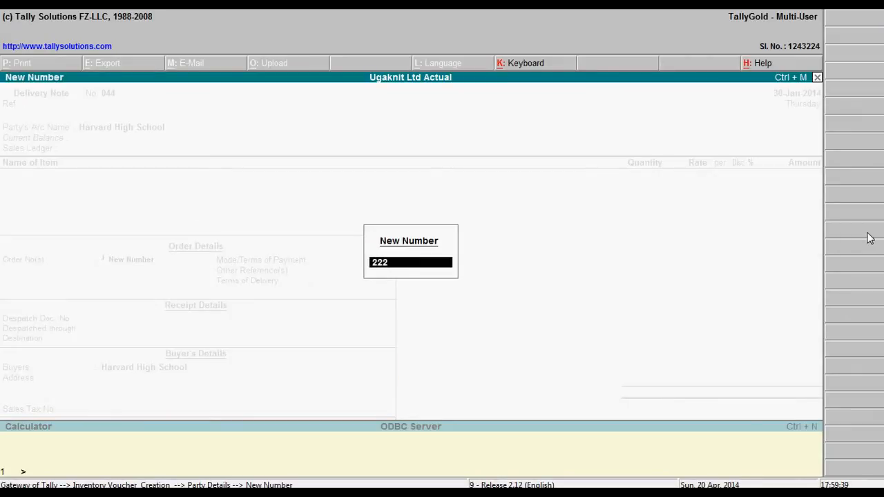
key("Return")
key("Return")
key("Return")
key("Return")
key("Return")
key("Return")
key("Return")
key("Return")
key("Return")
key("Return")
key("Return")
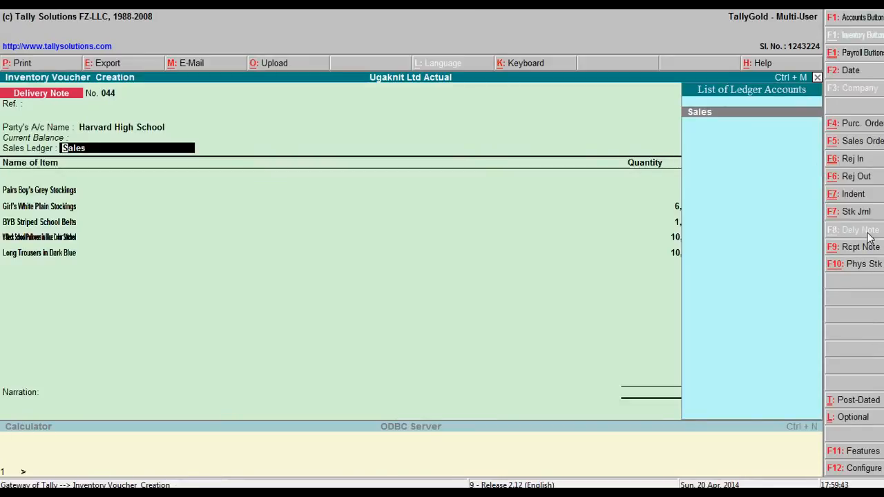
Step: Keep Sales as the delivery note's sales ledger and allocate Pairs Boy's Grey Stockings to tracking number 044 with order number Not Applicable
key("Return")
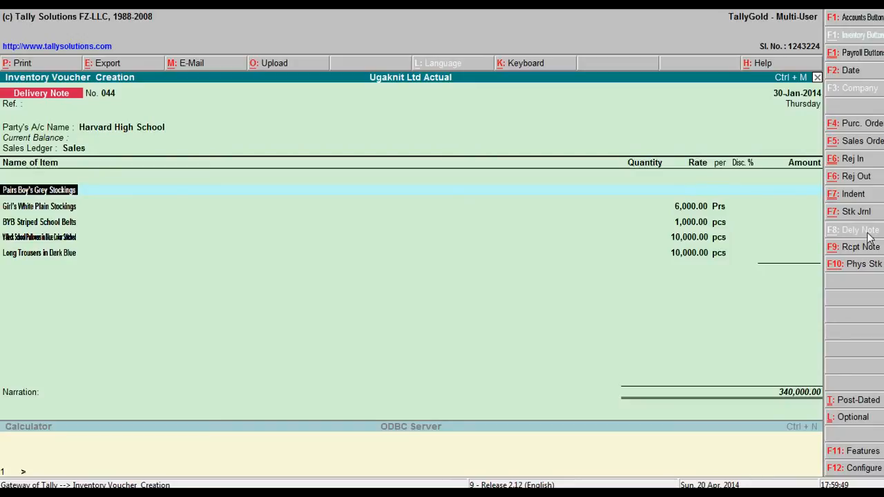
key("Return")
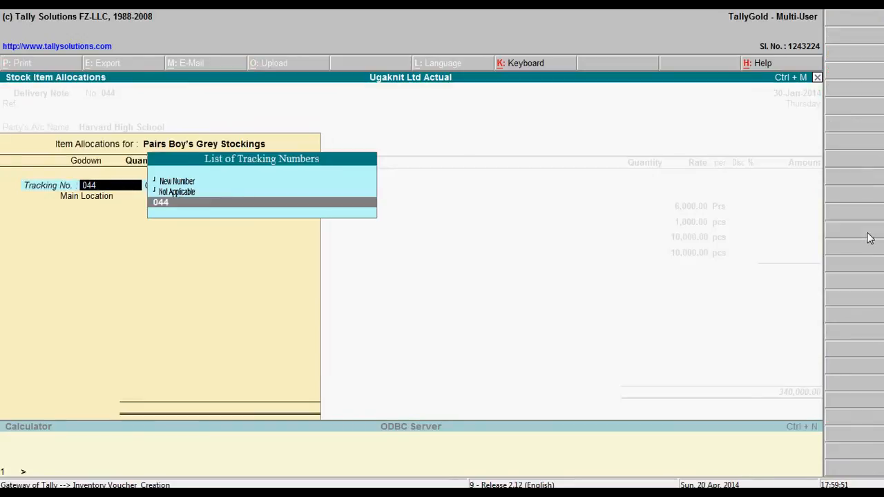
key("Return")
key("Escape")
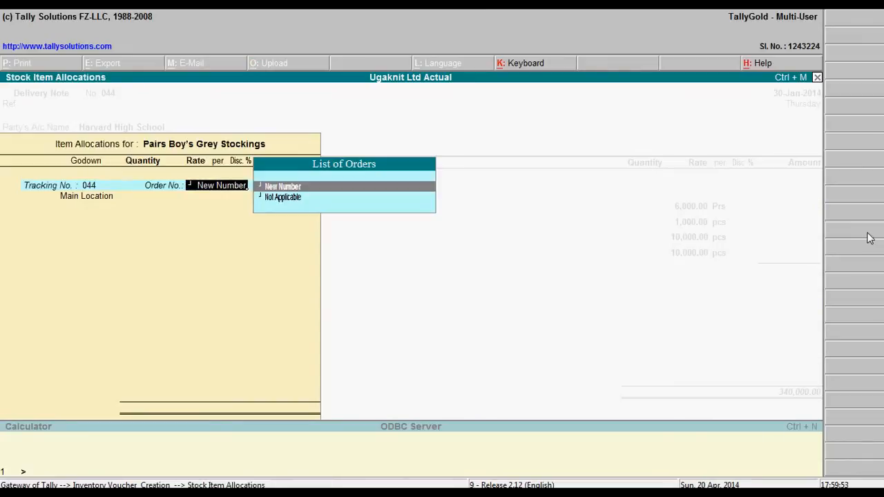
key("Down")
key("Return")
key("Return")
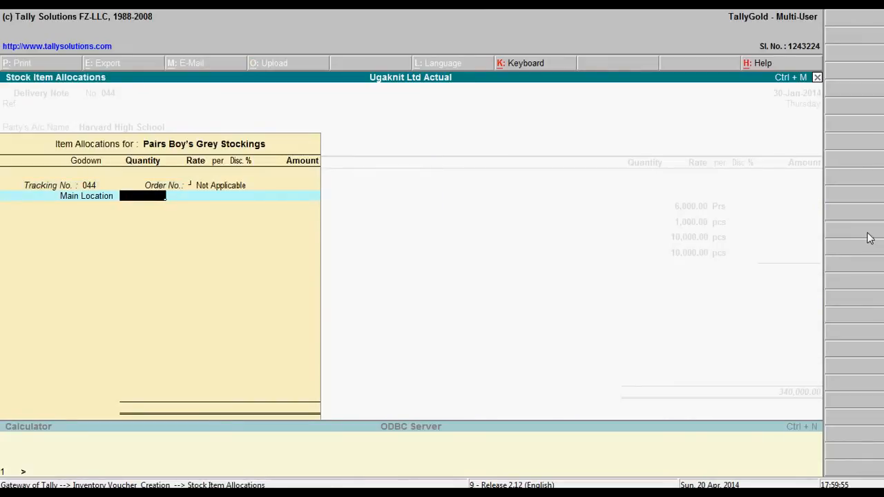
Step: Enter 10 pairs of Pairs Boy's Grey Stockings from Main Location at a rate of 7,000 in the delivery note
key("BackSpace")
key("Return")
key("BackSpace")
key("BackSpace")
key("BackSpace")
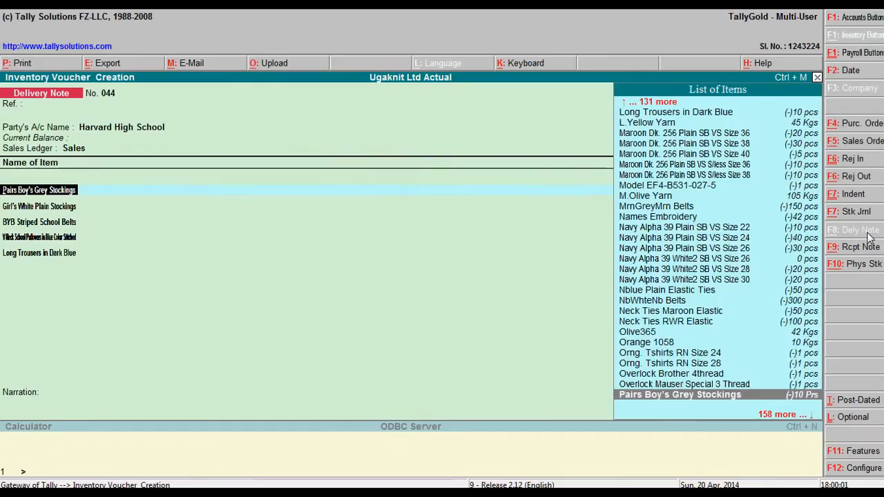
key("Return")
key("Return")
key("Return")
key("Return")
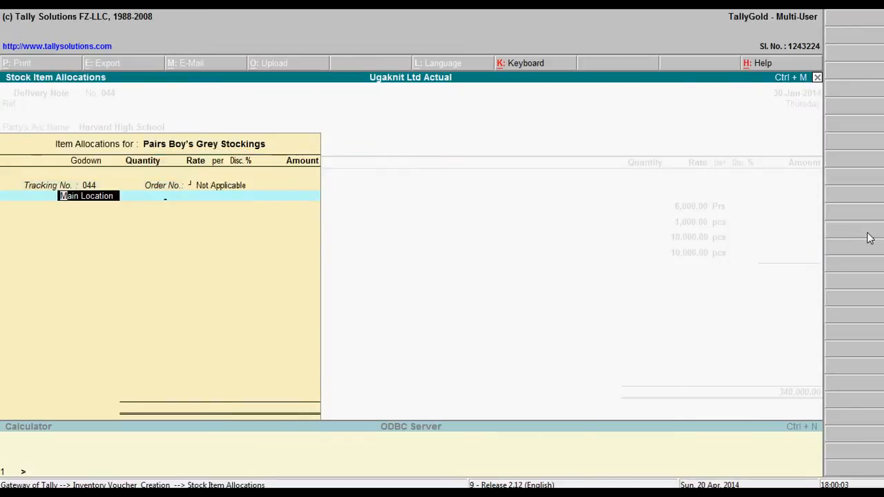
type("10")
key("Return")
key("Return")
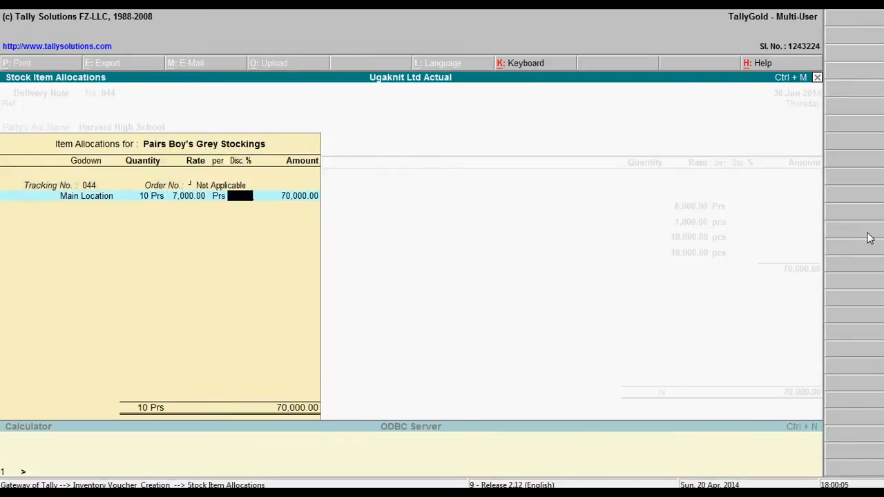
key("Return")
key("Return")
key("Return")
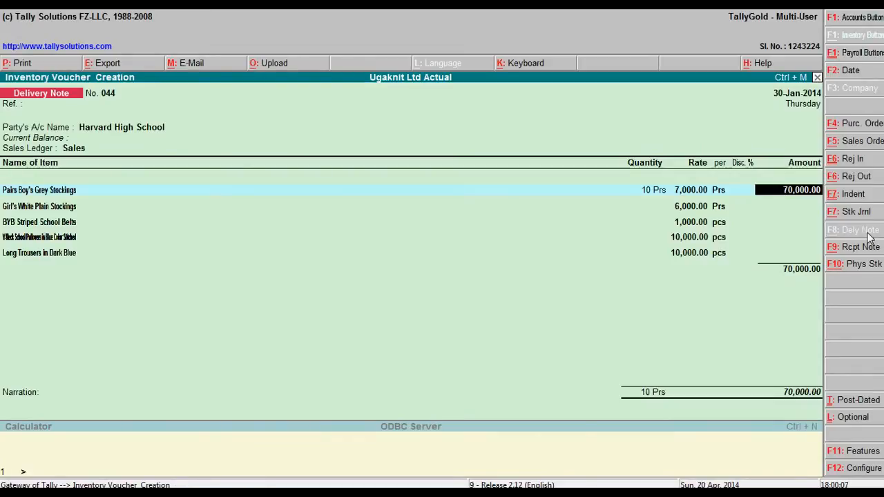
key("Return")
Step: Allocate Girl's White Plain Stockings to tracking number 044 with order number Not Applicable
key("Return")
key("Return")
key("Return")
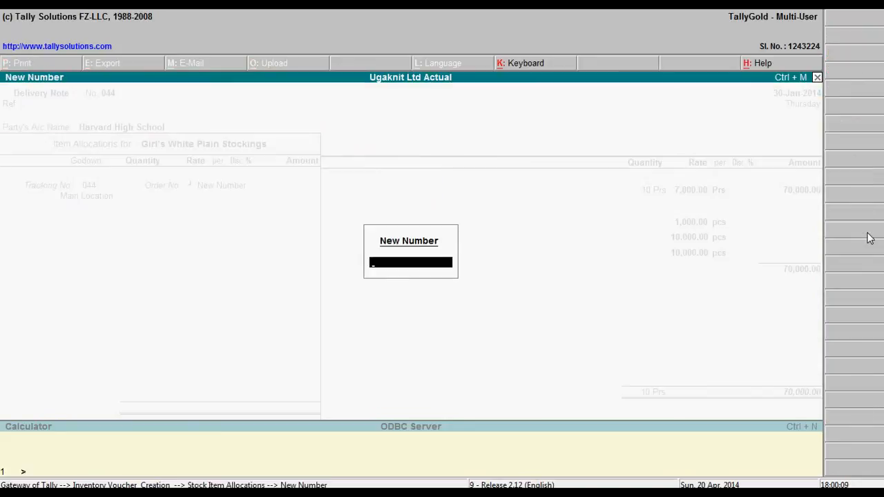
key("Escape")
key("Down")
key("Return")
key("Return")
Step: Check the girl's stockings line in the Word document and enter 10 pairs at a rate of 6,000 in the delivery note
key("alt+Tab")
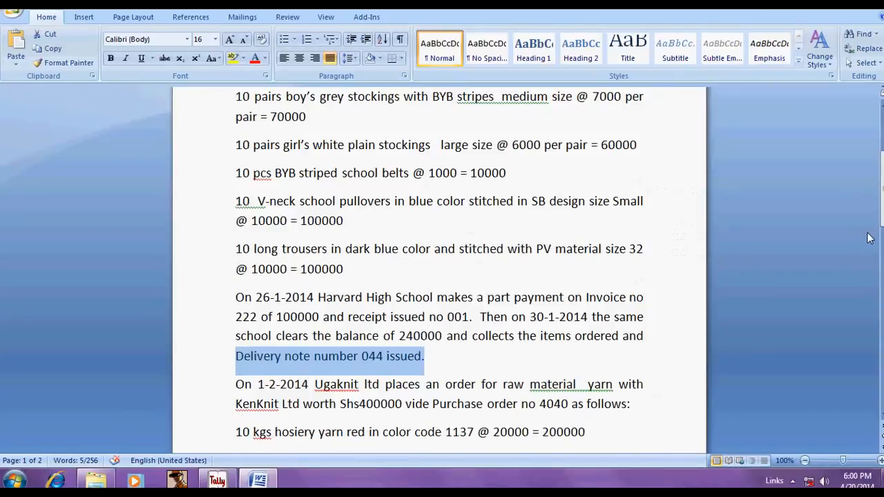
key("ctrl+Up")
key("alt+Tab")
type("10")
key("Return")
key("Return")
key("Return")
key("Return")
key("Return")
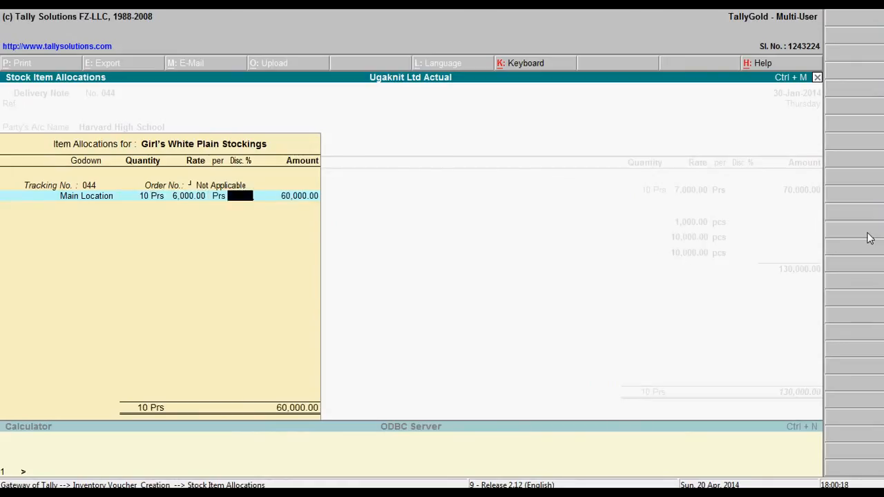
key("Return")
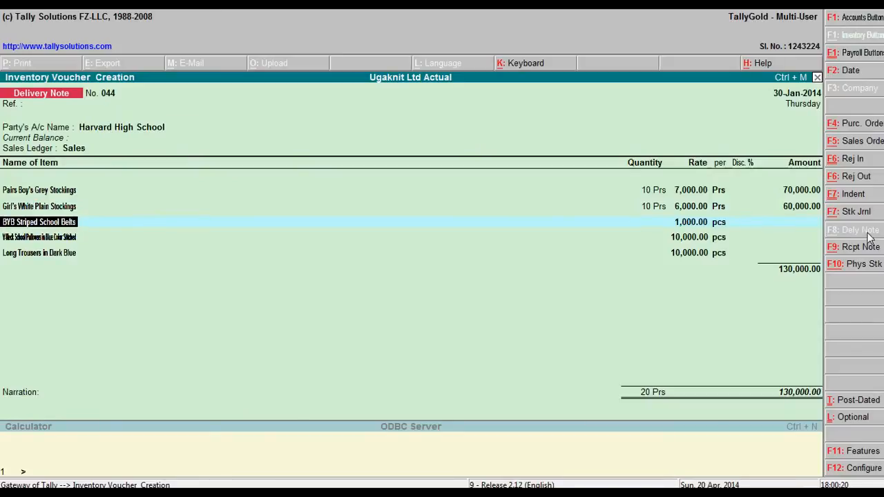
Step: Allocate BYB Striped School Belts to tracking number 044 with order number Not Applicable
key("Return")
key("Return")
key("Return")
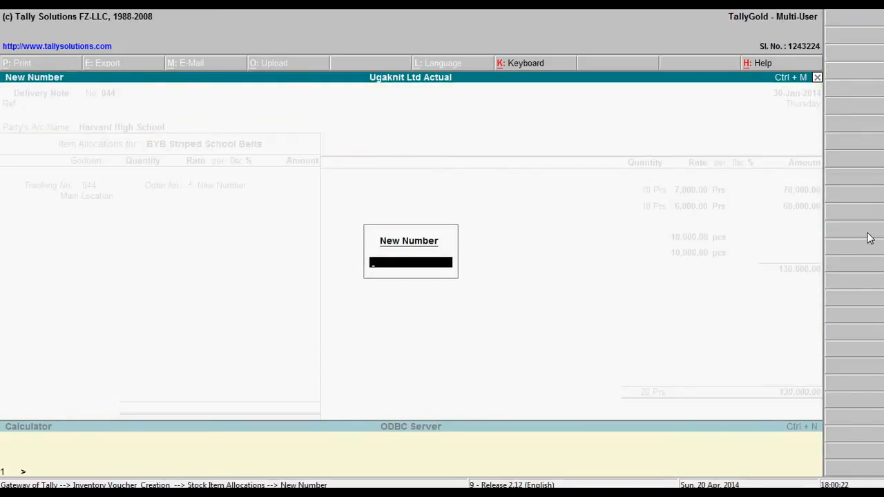
key("Escape")
key("Down")
key("Return")
key("Return")
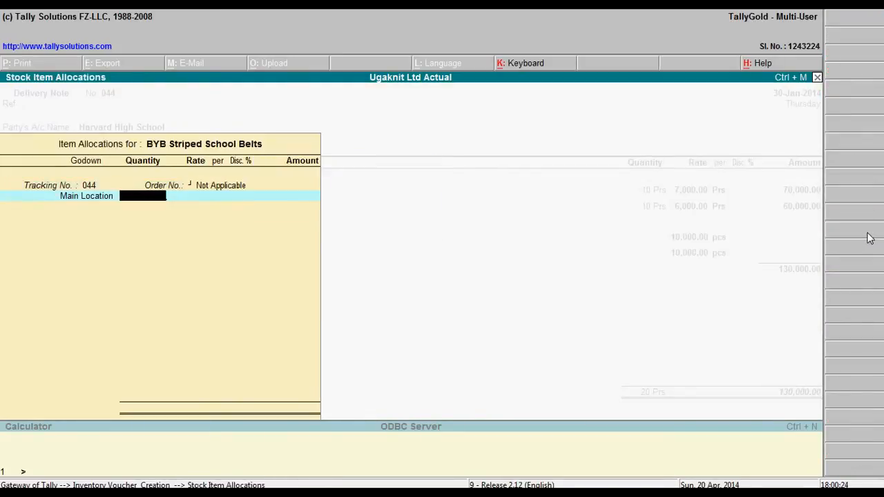
Step: Enter 10 pieces of BYB Striped School Belts at a rate of 1,000 in the delivery note
type("10")
key("Return")
key("Return")
key("Return")
key("Return")
key("Return")
key("Return")
key("Return")
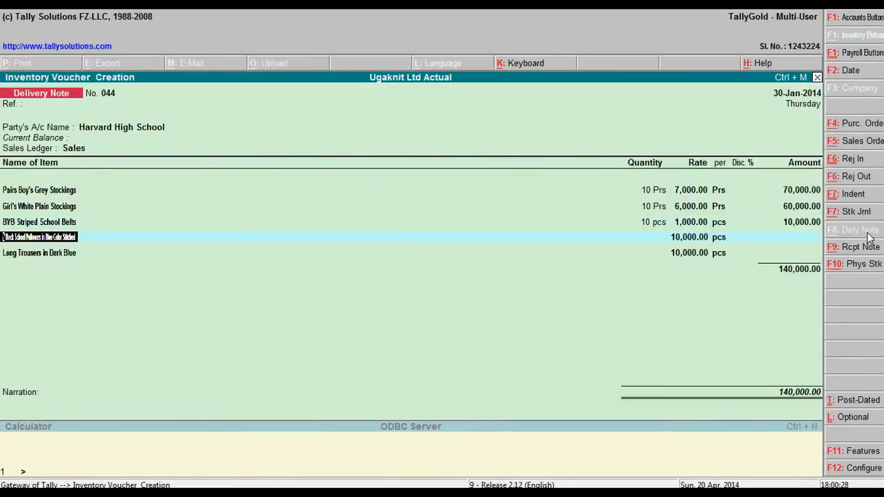
Step: Allocate V-Neck School Pullovers in Blue Color Stitched to tracking number 044 with order number Not Applicable
key("Return")
key("Return")
key("Return")
key("Escape")
key("Return")
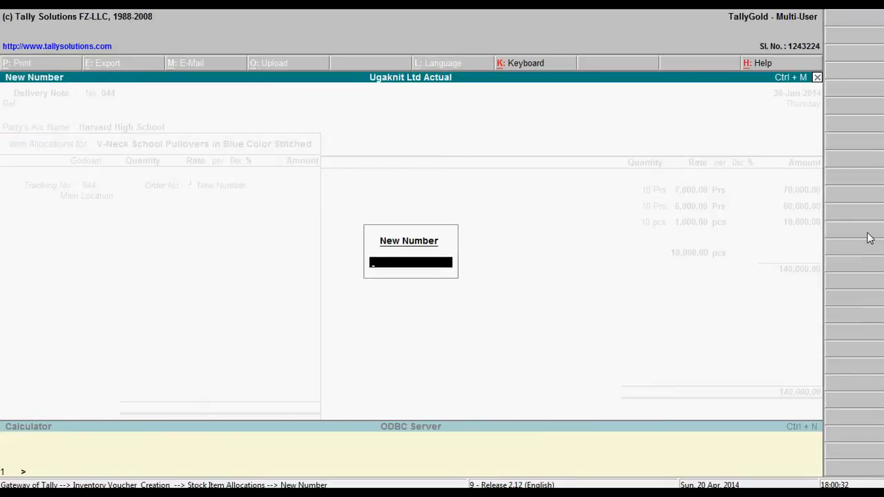
key("Escape")
key("Down")
key("Return")
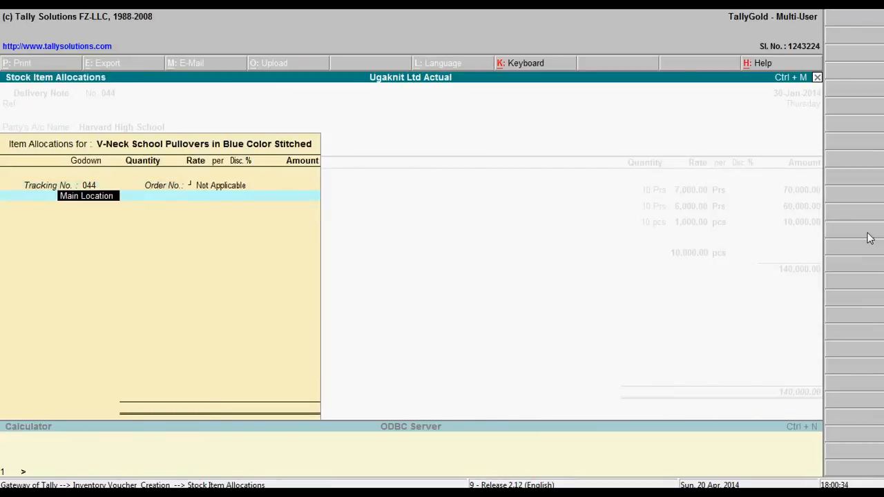
key("Return")
Step: Enter 10 pieces of the V-neck school pullovers at a rate of 10,000 in the delivery note
type("10")
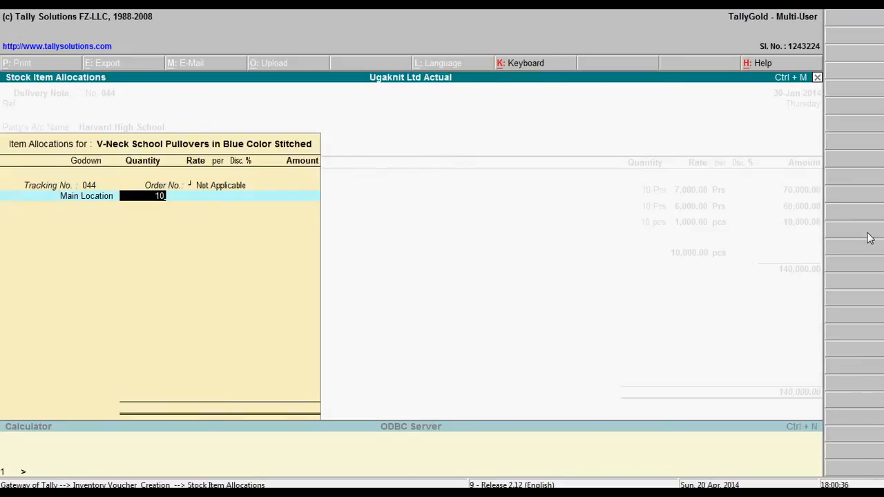
key("Return")
key("Return")
key("Return")
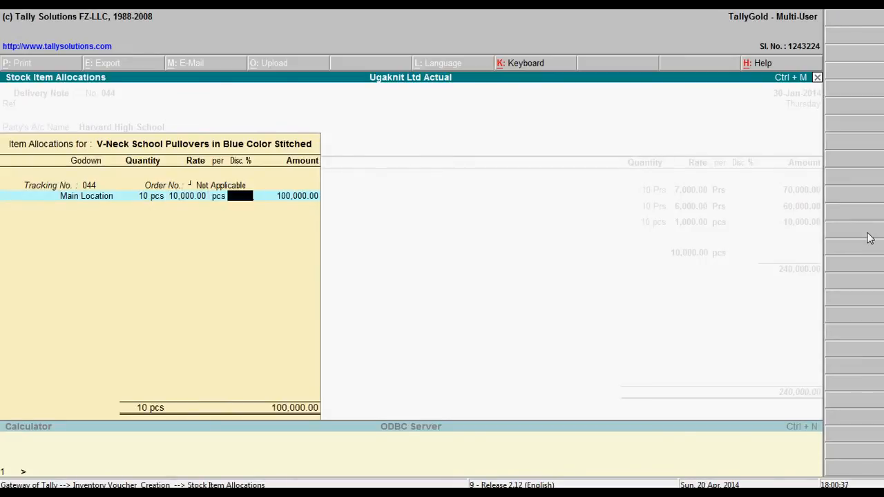
key("Return")
key("Return")
key("Return")
key("Return")
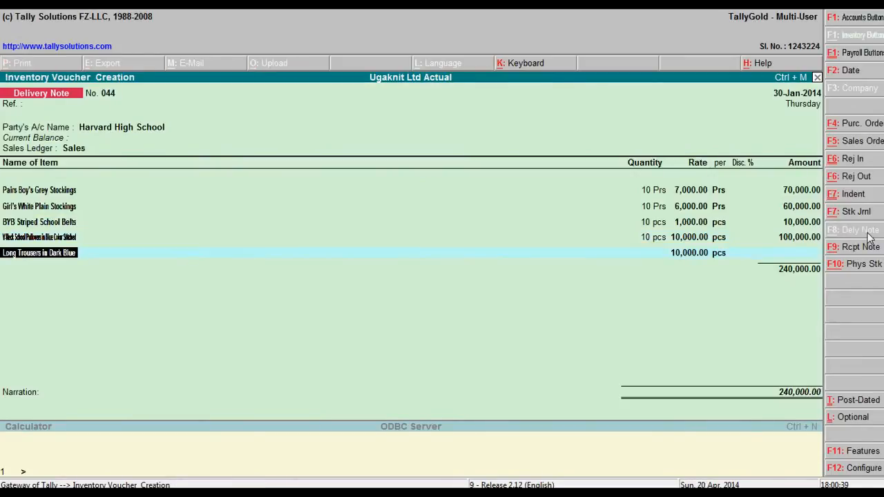
Step: Allocate 10 pieces of Long Trousers in Dark Blue at 10,000 to tracking number 044 with order number Not Applicable
key("Return")
key("Return")
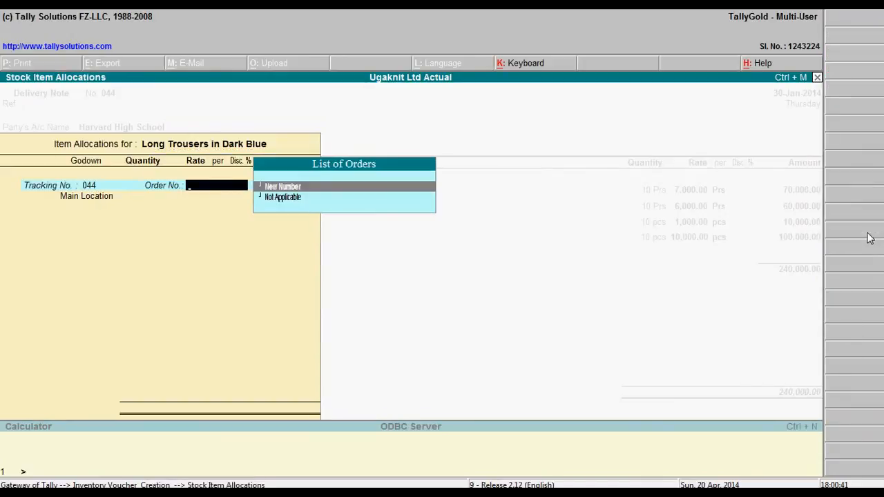
key("Down")
key("Return")
type("10")
key("Return")
key("Return")
key("Return")
key("Return")
key("Return")
key("Return")
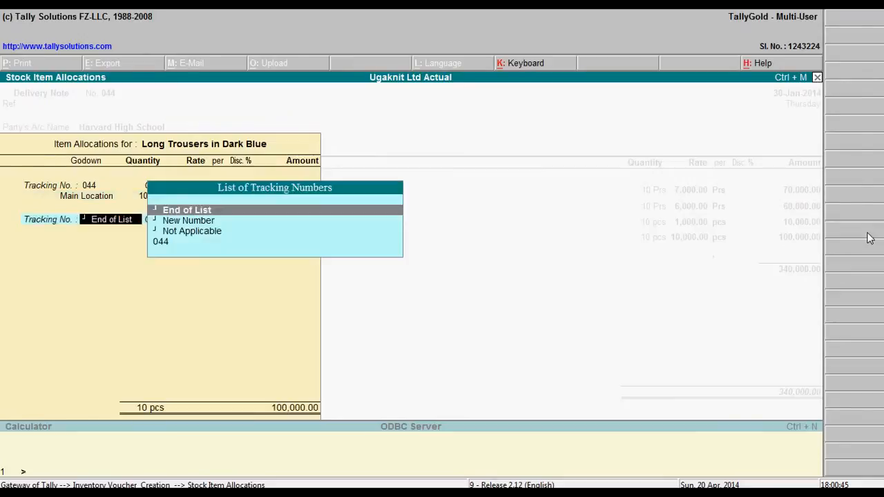
key("Return")
key("Return")
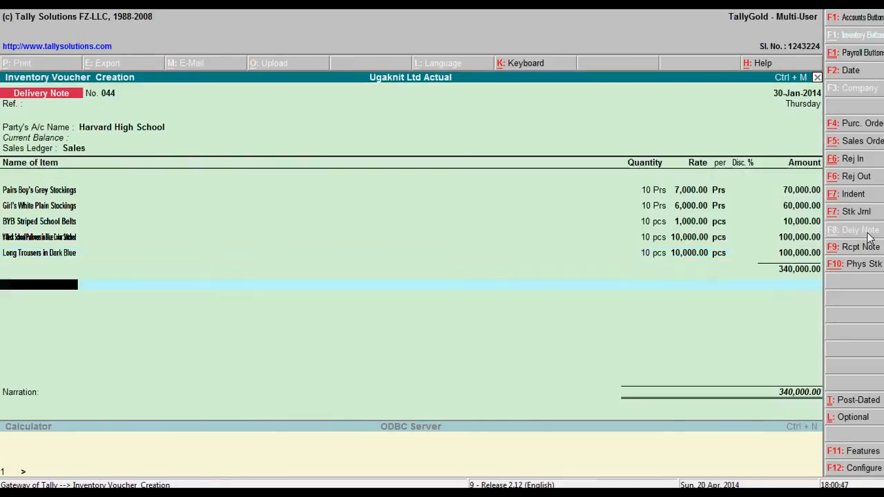
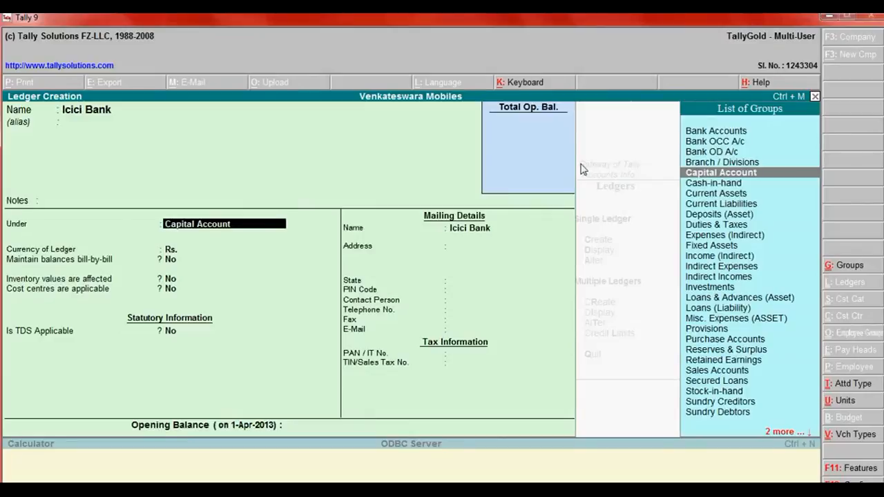
Step: Place the Icici Bank ledger under Bank Accounts, keeping currency Rs., no cost centres and reconciliation date 1-Apr-2013
type("Bank")
key("Return")
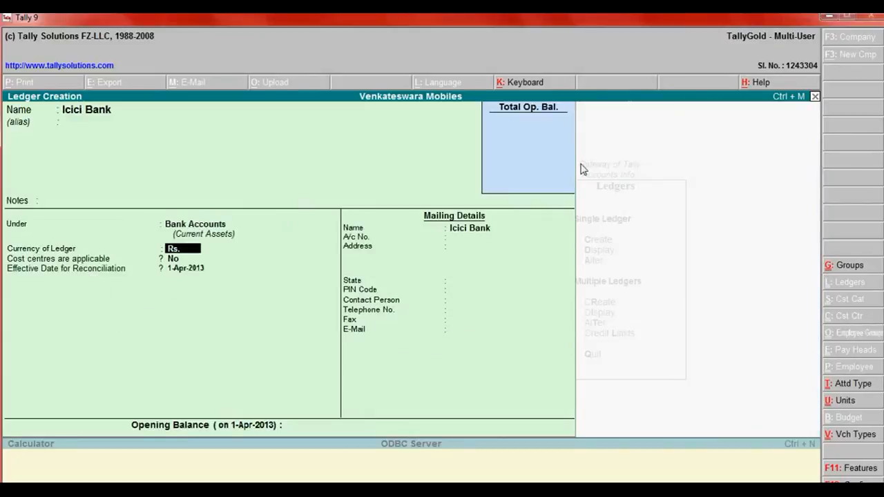
key("Return")
key("Return")
key("Return")
key("Return")
key("Return")
key("Return")
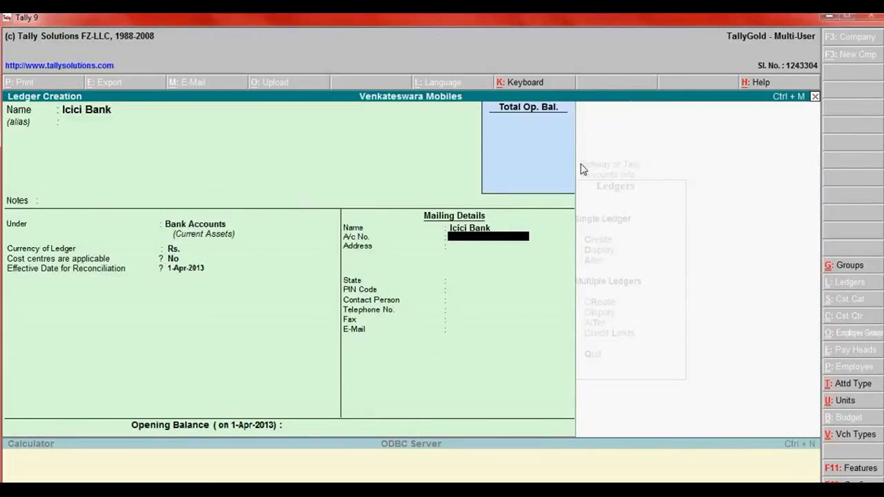
Step: Set the state in Icici Bank's mailing details to Tamil Nadu, leaving the account number, address and PIN code blank
key("Return")
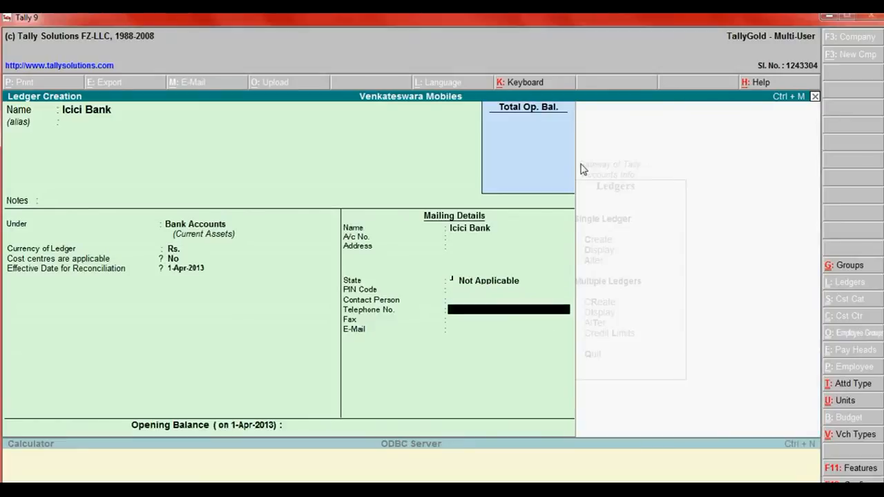
key("Up")
key("Up")
key("Up")
key("Up")
key("Up")
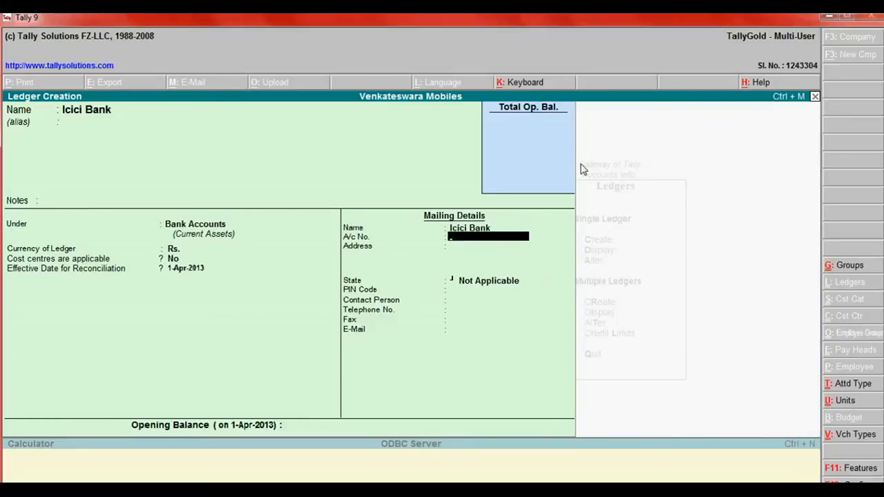
key("Return")
key("Return")
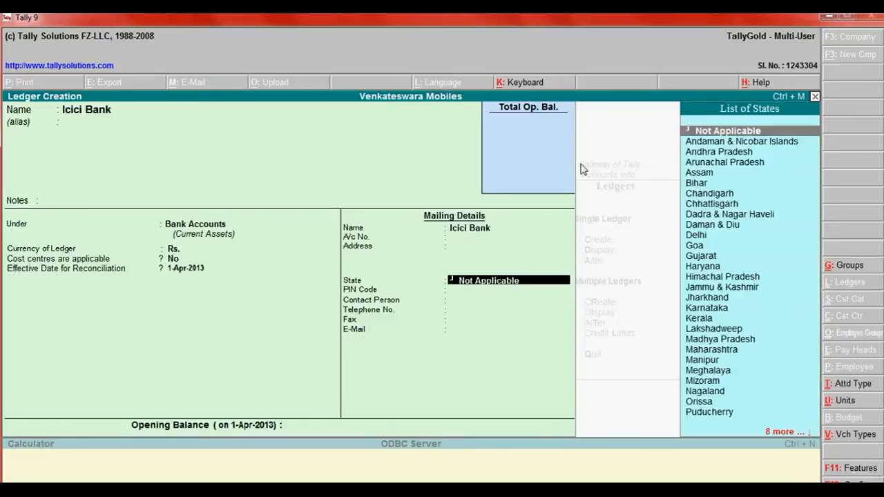
type("T")
key("Return")
key("Return")
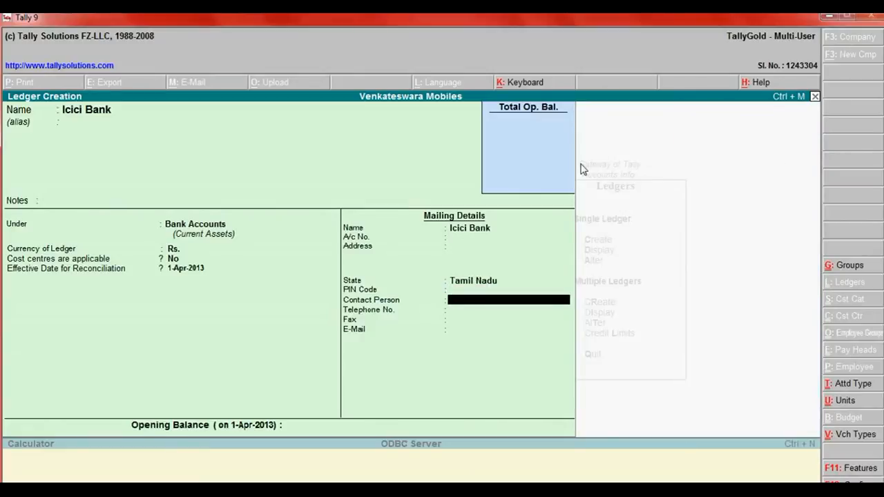
Step: Give the Icici Bank ledger an opening balance of 15,250 Dr, save it and leave ledger creation
key("Return")
key("Return")
key("Return")
key("Return")
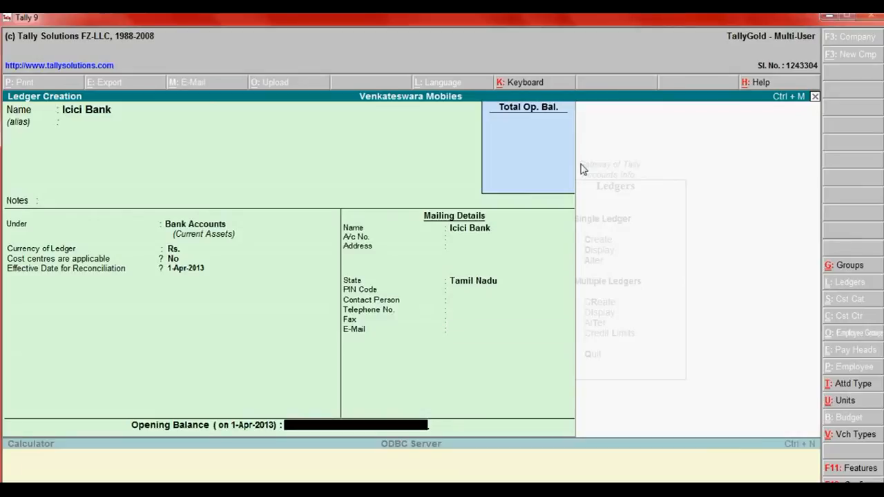
type("15,250")
key("Return")
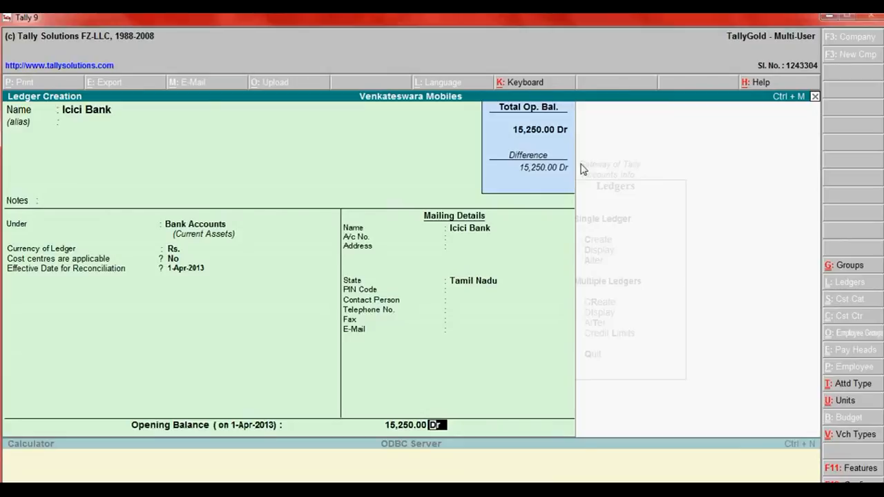
key("Return")
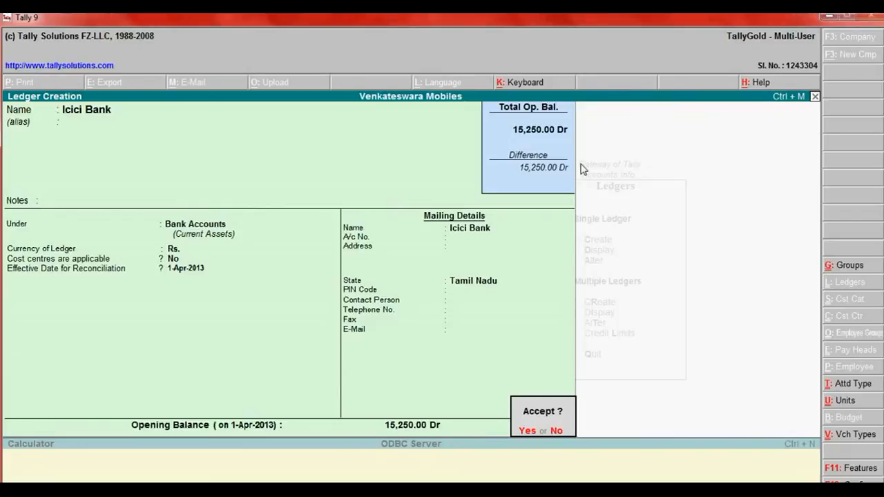
key("Return")
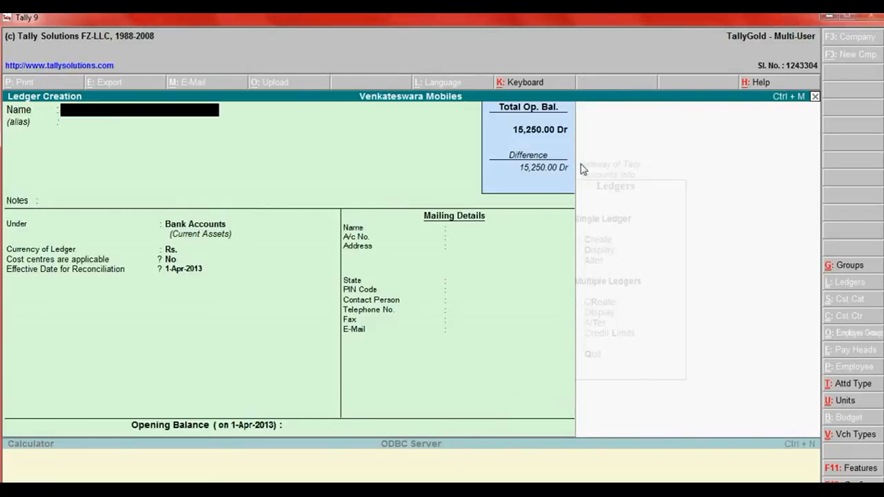
key("Escape")
key("Return")
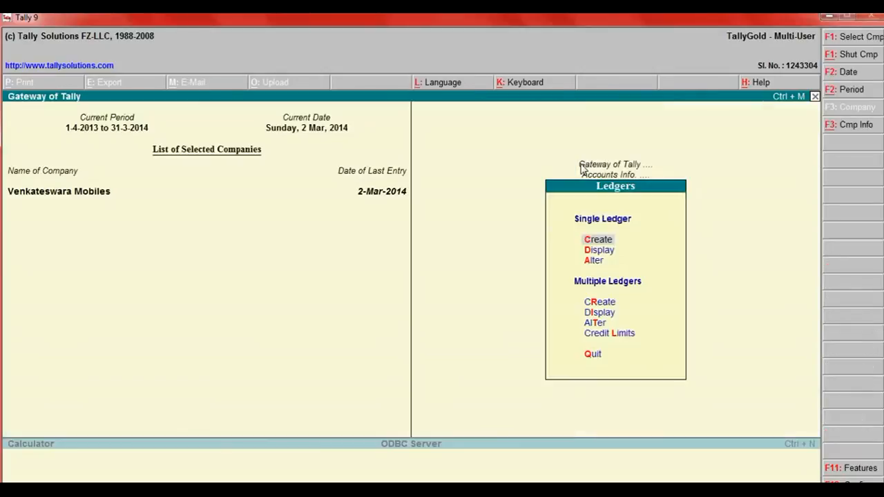
Step: Leave ledger management and display the ledger vouchers of Icici Bank from the account books
key("Escape")
key("Escape")
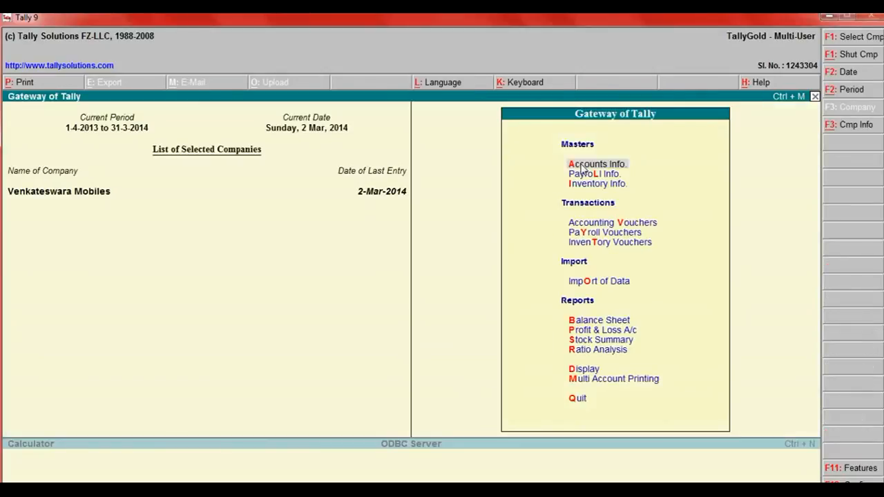
key("d")
key("Down")
key("Down")
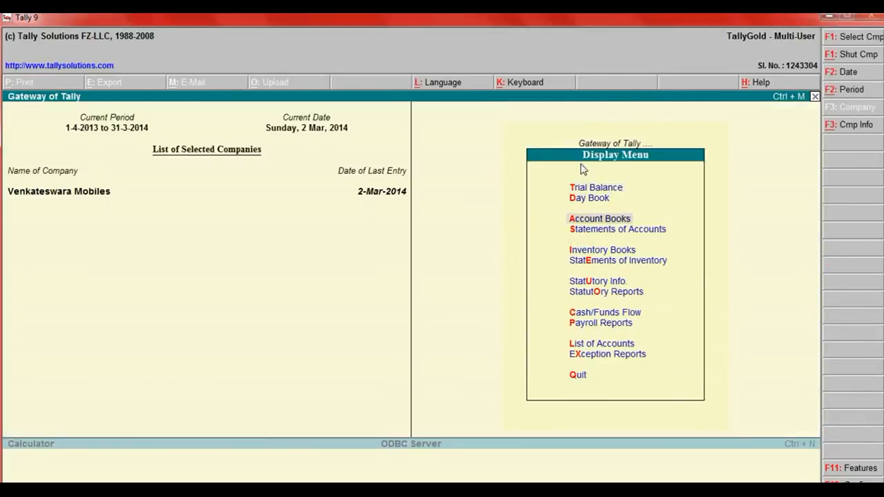
key("Return")
key("Down")
key("Return")
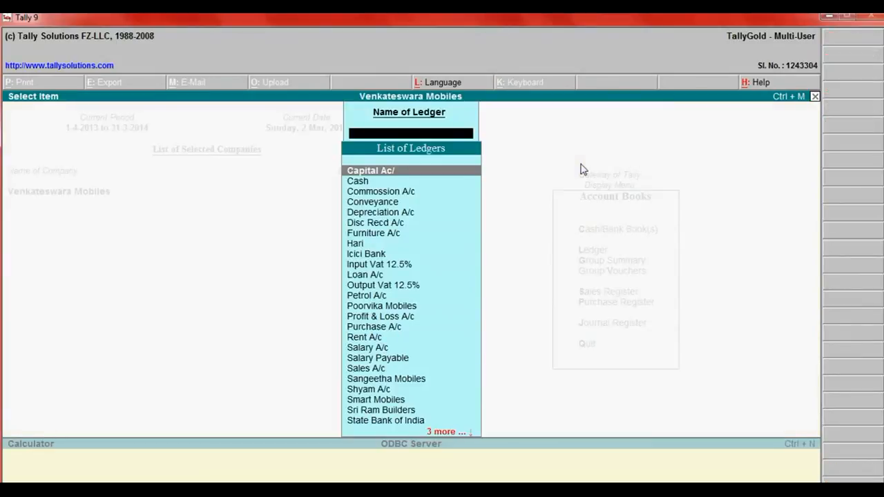
type("icic")
key("Return")
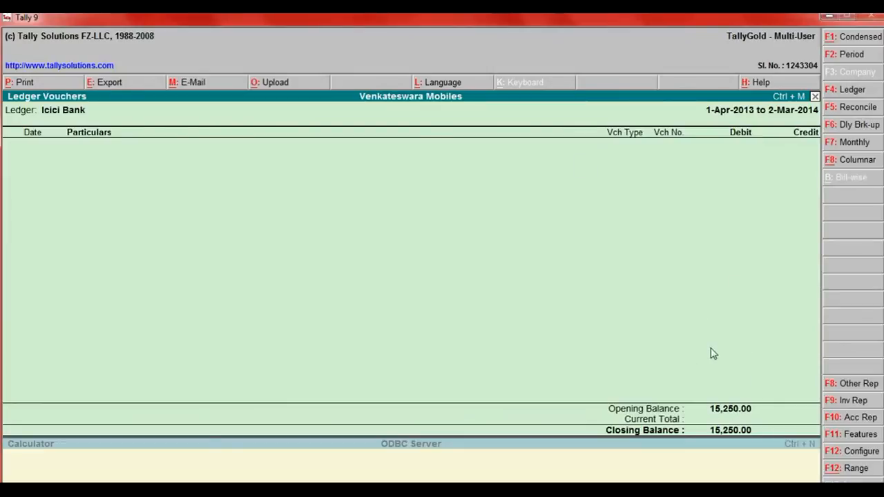
Step: Consult the interview questions in Notepad, switch back to Tally and leave the Icici Bank ledger report for the Gateway
key("alt+Tab")
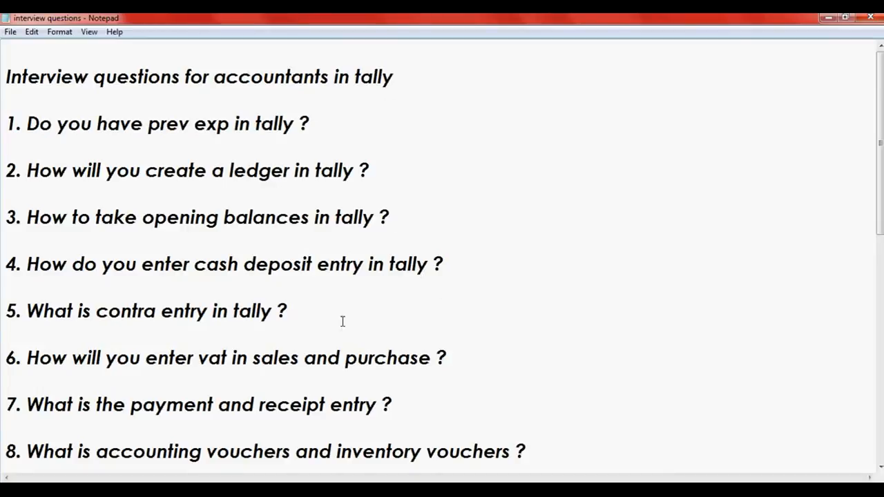
left_click(178, 491)
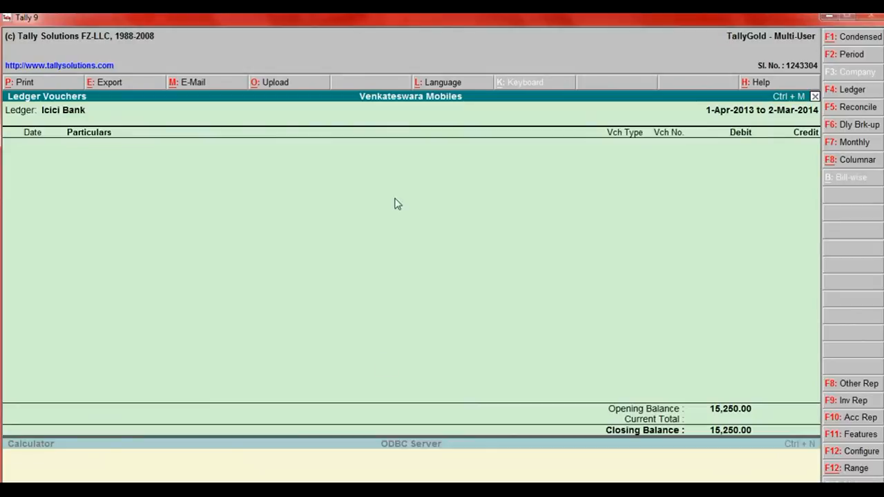
key("Escape")
key("Escape")
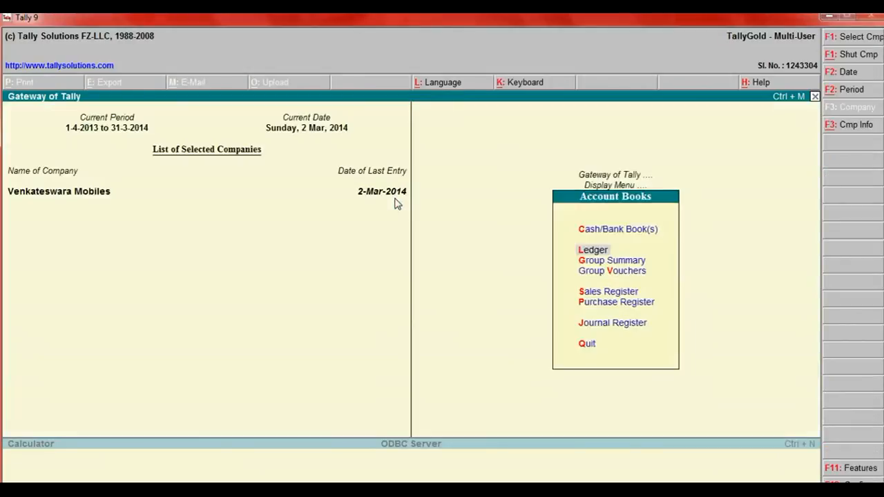
key("Escape")
key("Escape")
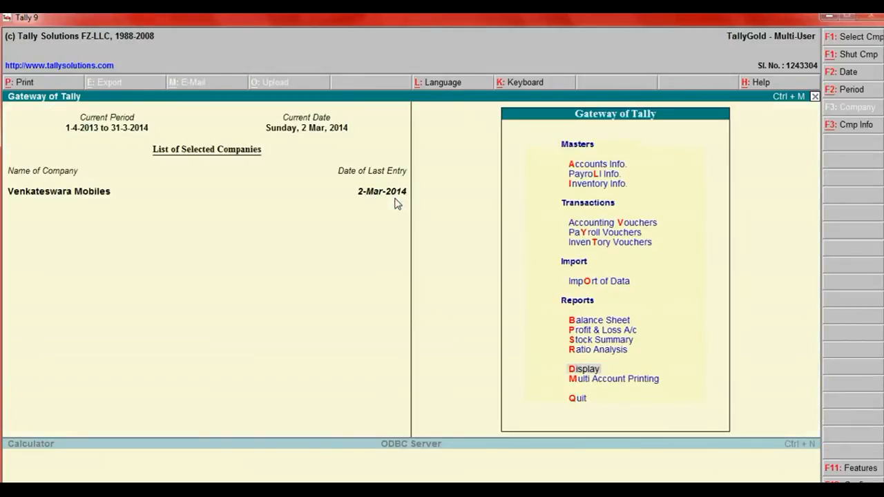
Step: Start a new contra accounting voucher dated 2-Mar-2014
key("Down")
key("Down")
key("Down")
key("Down")
key("Down")
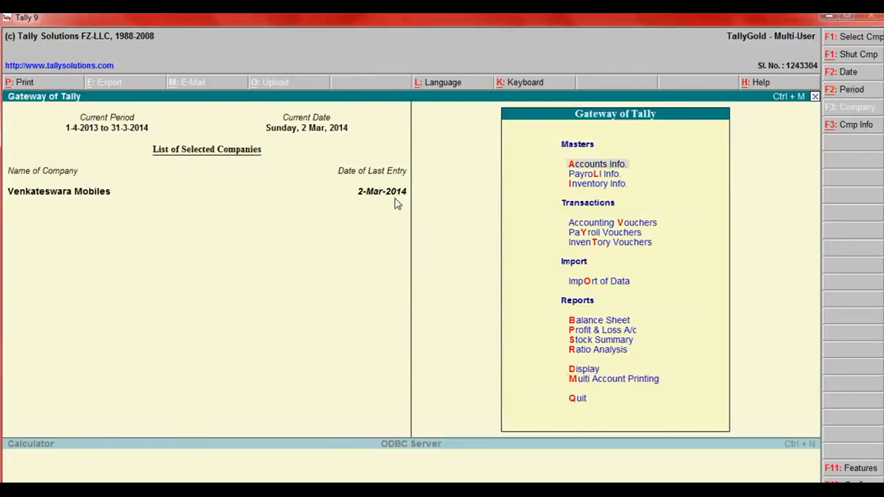
key("Down")
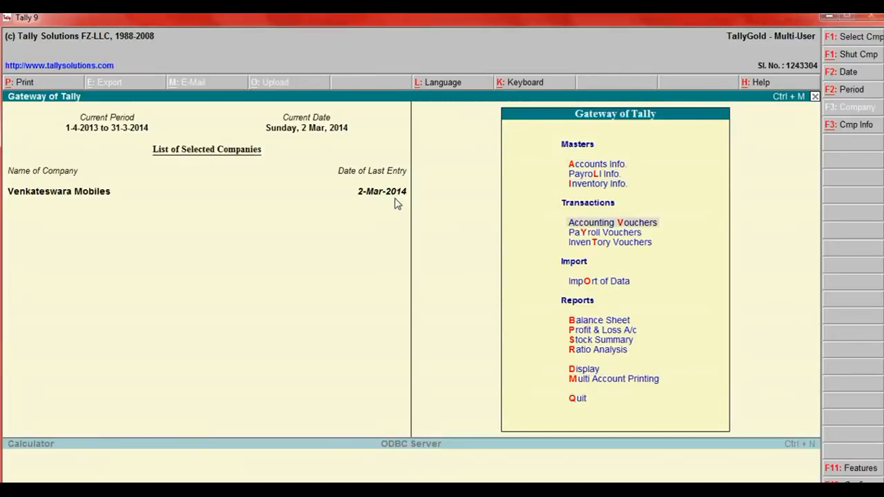
key("Return")
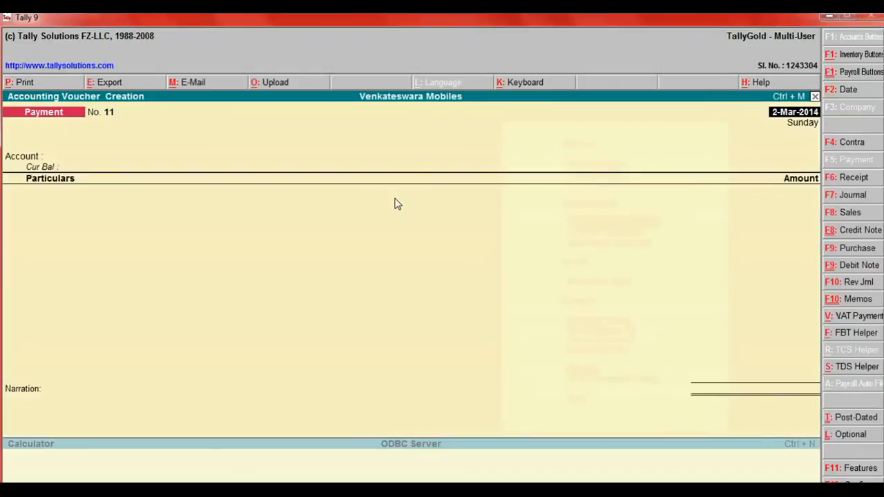
left_click(851, 144)
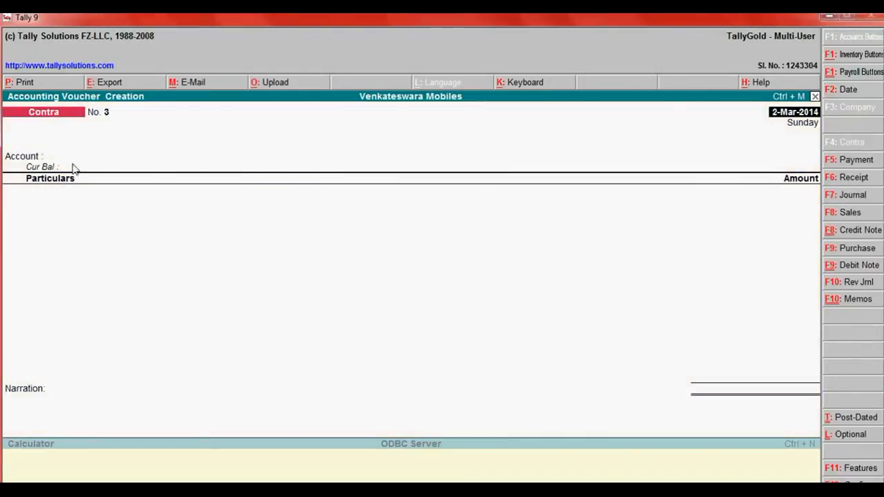
key("Return")
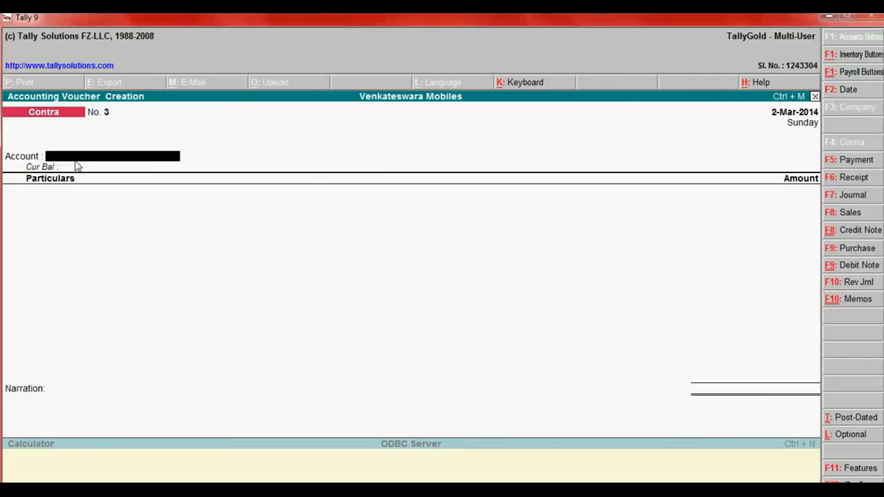
Step: Enter Icici Bank as the contra voucher's account and Cash as the particulars with an amount of 10,000
type("i")
key("Return")
type("i")
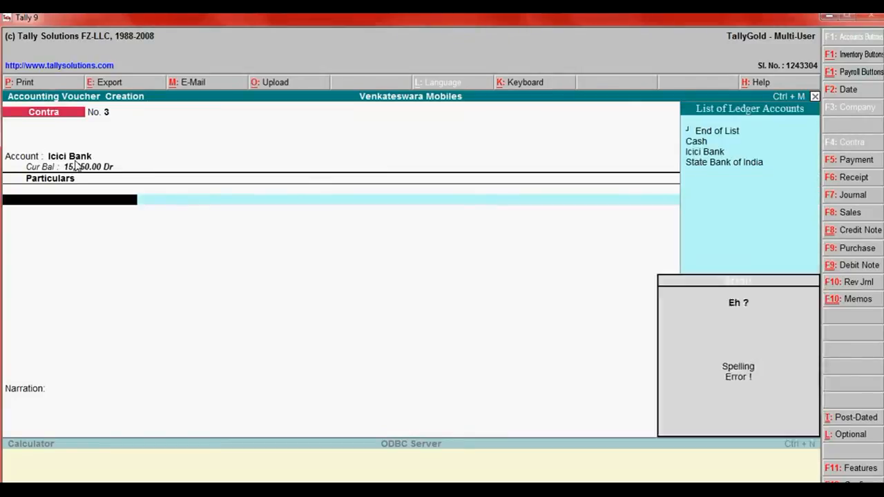
type("c")
key("Return")
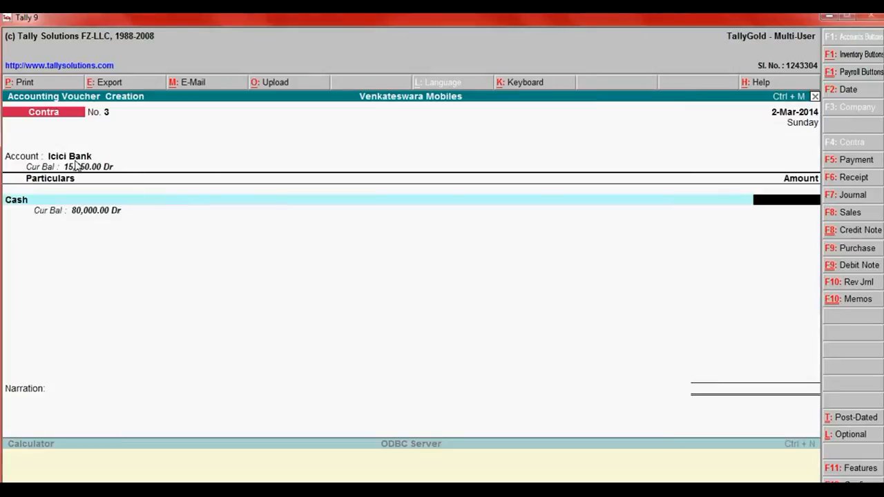
type("10,000")
key("Return")
key("Return")
Step: Add the narration "Being cash deposit to bank a/c" and save the contra voucher
type("B")
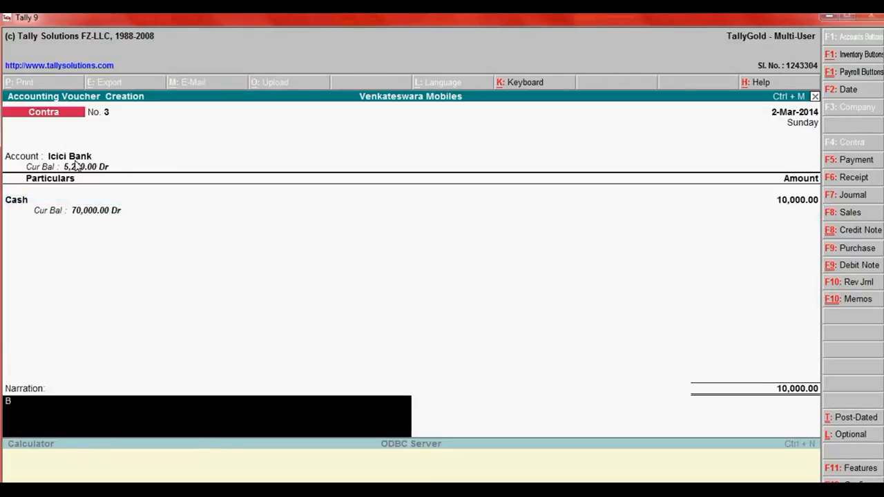
type("eing cash dep")
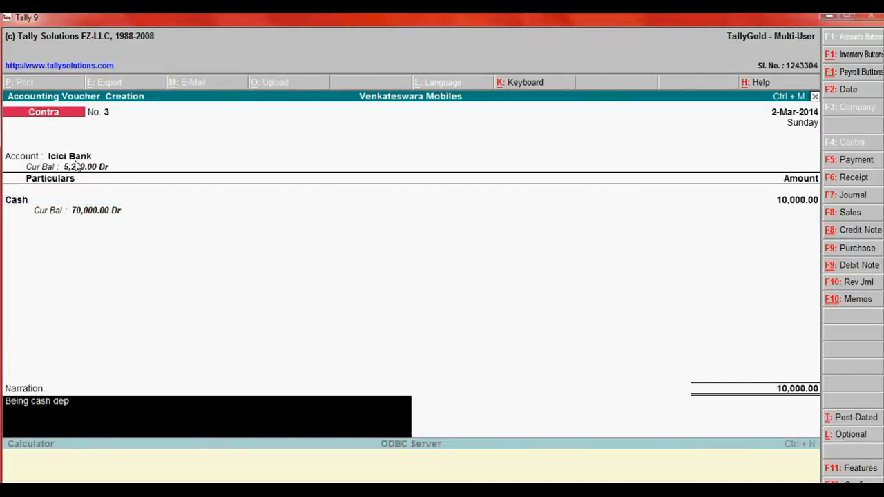
type("osit to bank a/c")
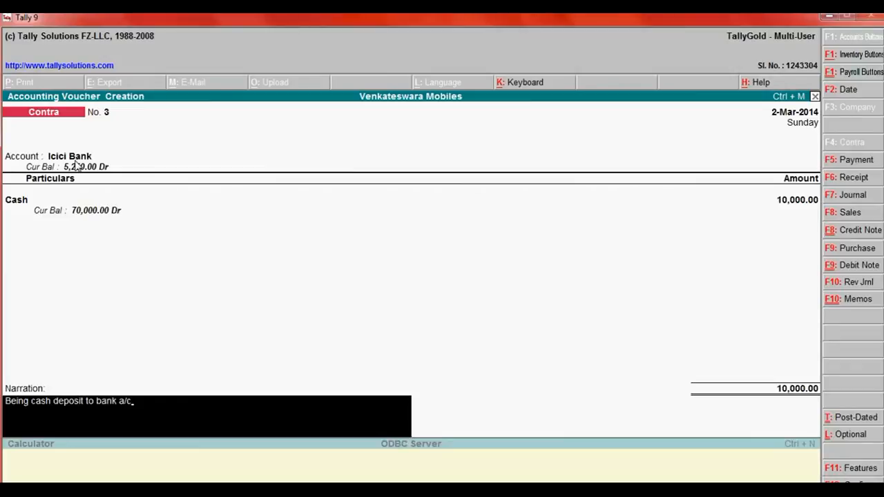
key("Return")
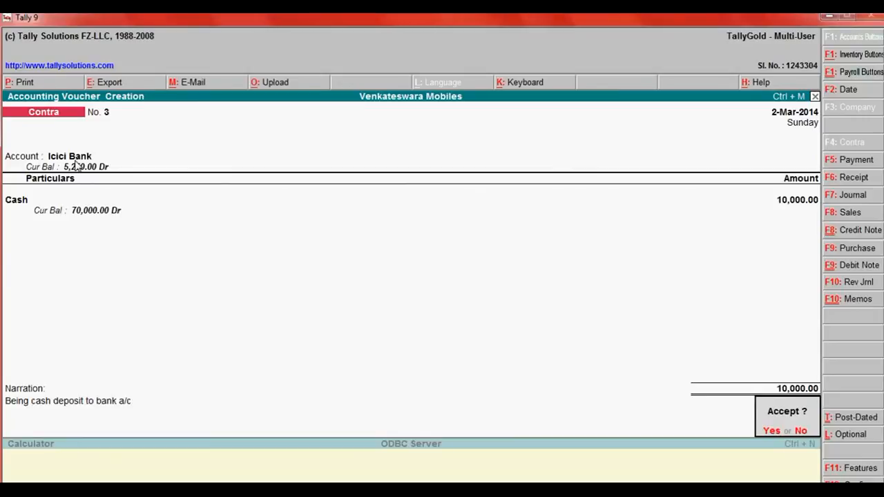
key("y")
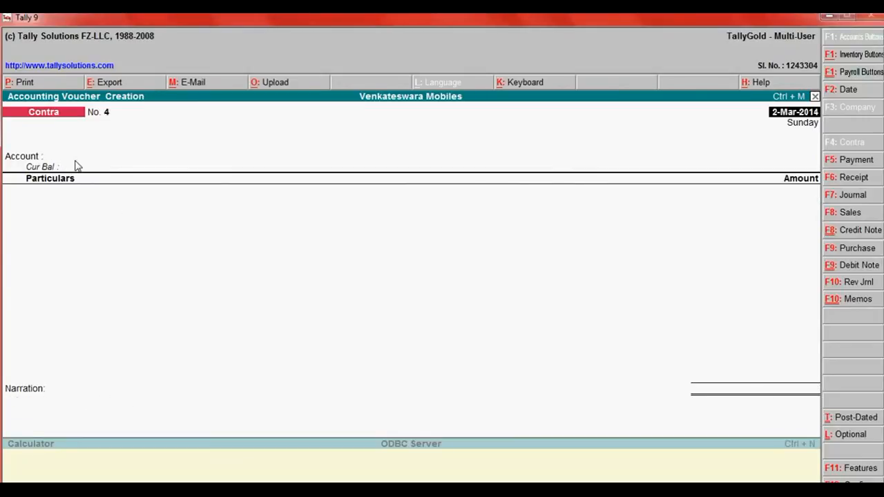
Step: Switch to the interview questions in Notepad and read question 6 on entering VAT in sales and purchase
key("alt+Tab")
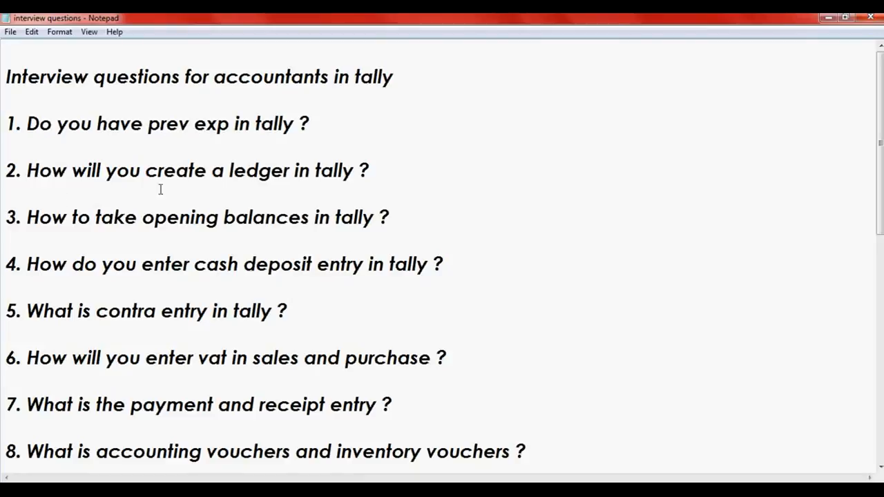
left_click_drag(27, 356, 360, 375)
left_click(355, 358)
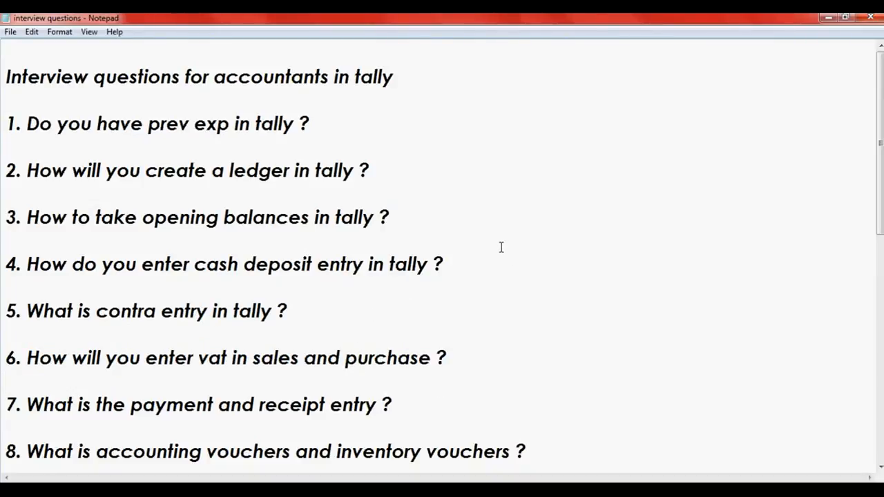
Step: Switch to Tally, leave the contra voucher and open the company's Statutory & Taxation features
key("alt+Tab")
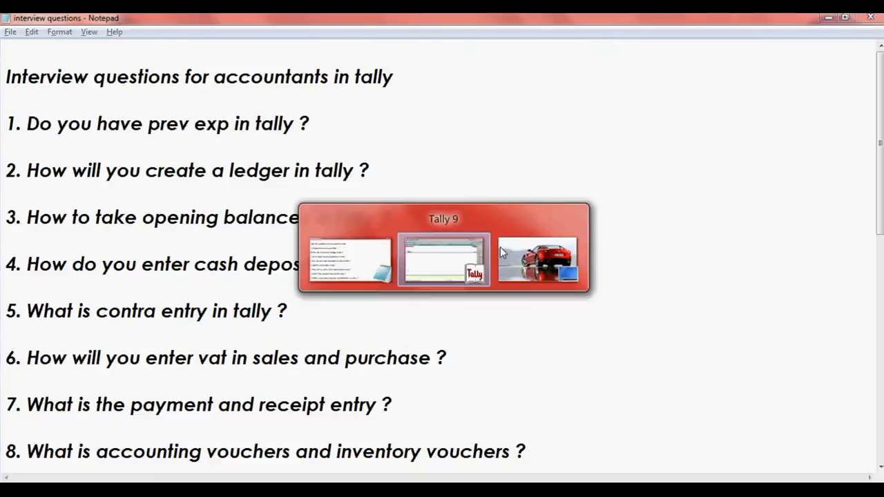
key("Escape")
key("Return")
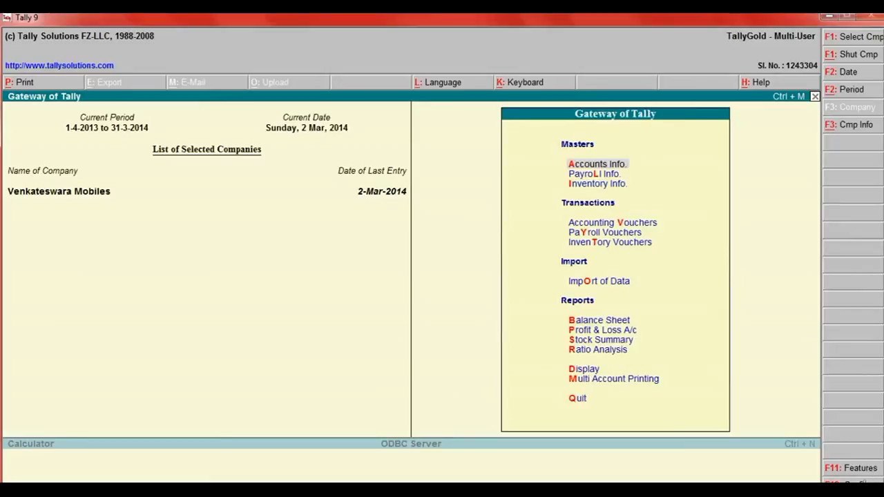
left_click(856, 470)
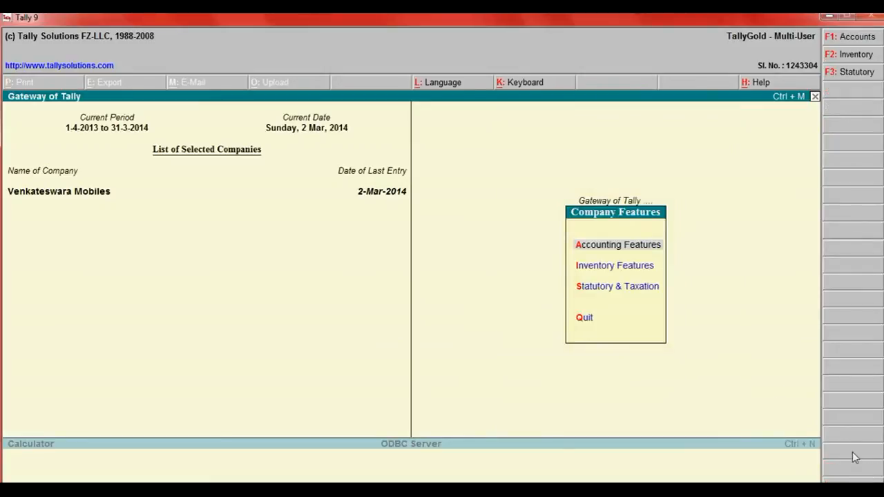
left_click(633, 290)
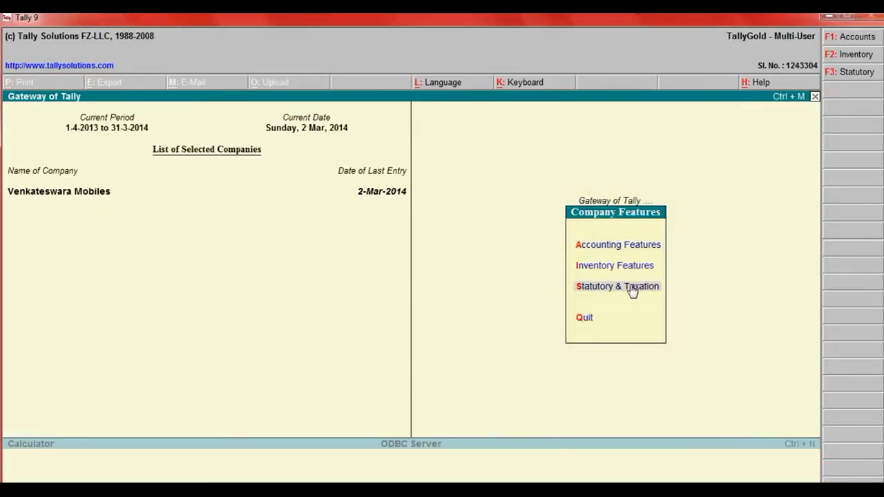
left_click(633, 290)
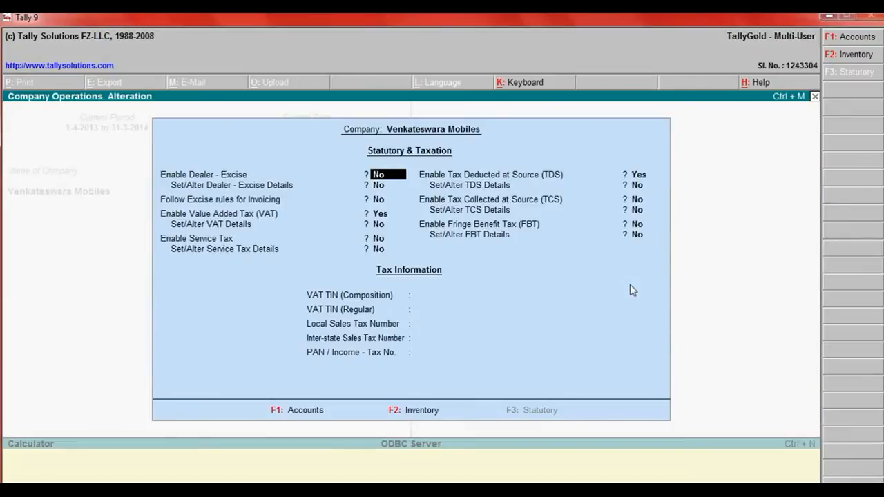
Step: Set Enable Value Added Tax (VAT) to Yes, save the Statutory & Taxation features and return to the Gateway
key("Return")
key("Return")
key("Return")
key("Up")
type("y")
key("Return")
type("y")
key("Return")
key("Return")
key("Return")
key("Return")
key("Return")
key("Return")
key("Return")
key("Return")
key("Return")
key("Return")
key("Return")
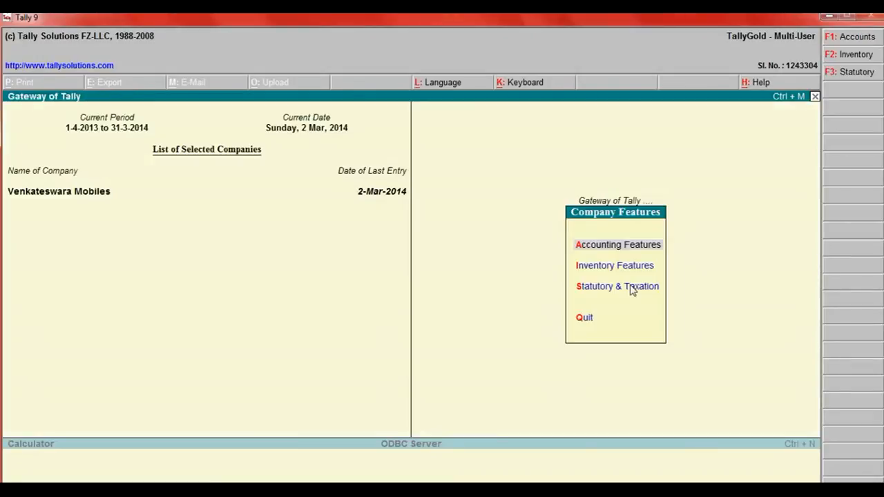
key("Escape")
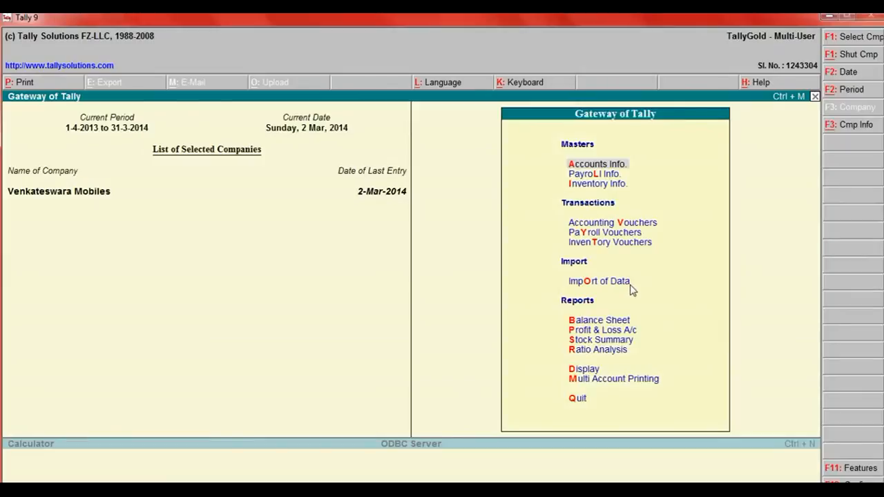
Step: Return to the interview questions in Notepad and point out question 6 about VAT in sales and purchase
key("alt+Tab")
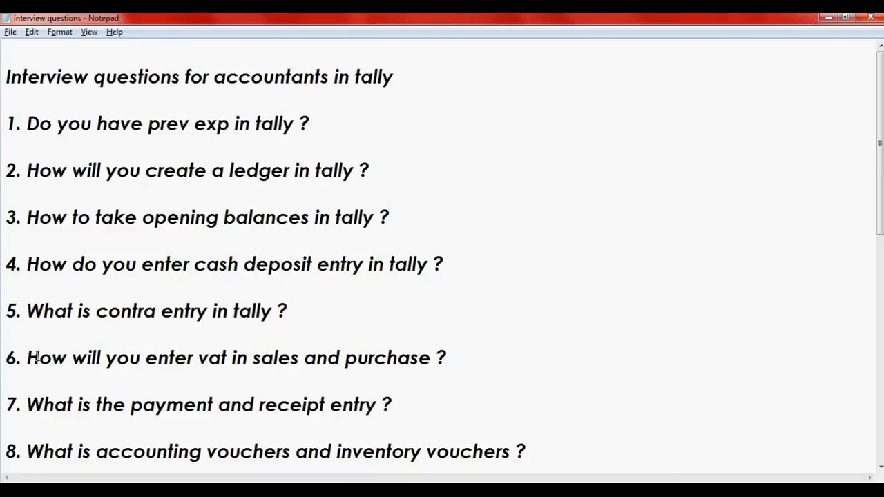
left_click_drag(40, 357, 117, 358)
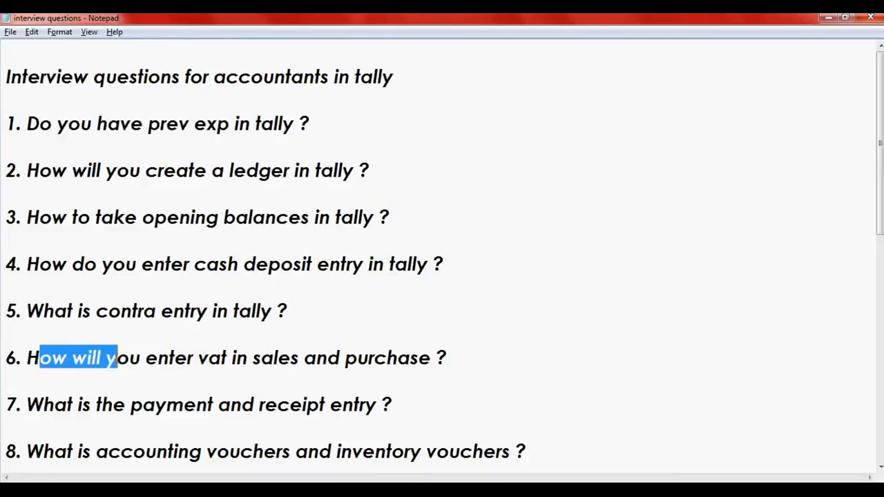
left_click(317, 359)
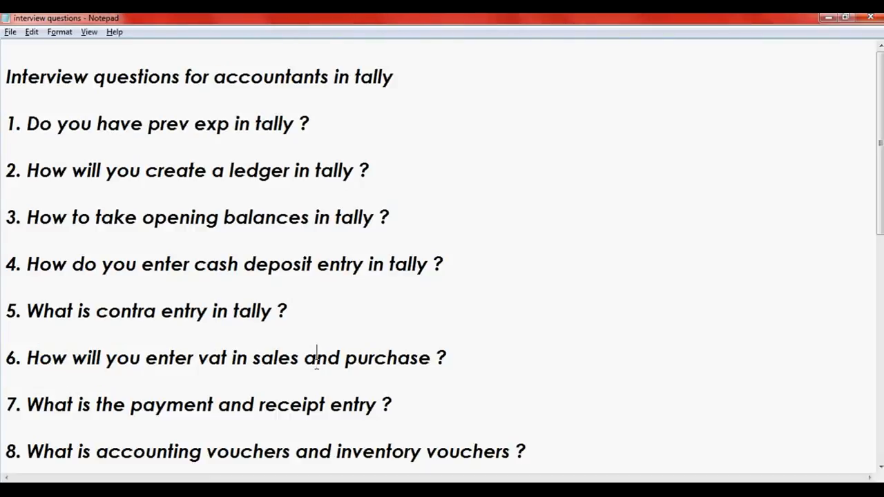
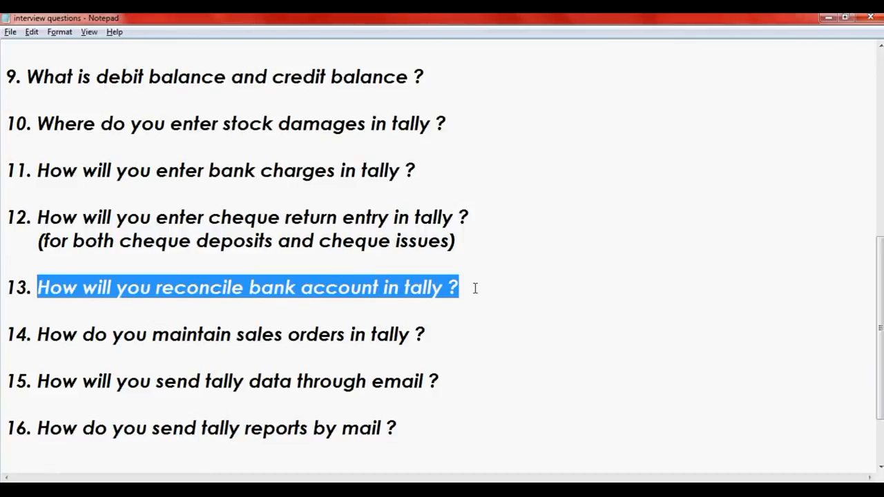
Step: Switch to Tally, leave the current screen for the Gateway and open the Display reports
key("alt+Tab")
key("Escape")
key("y")
key("Down")
key("Down")
key("Down")
key("Down")
key("Down")
key("Down")
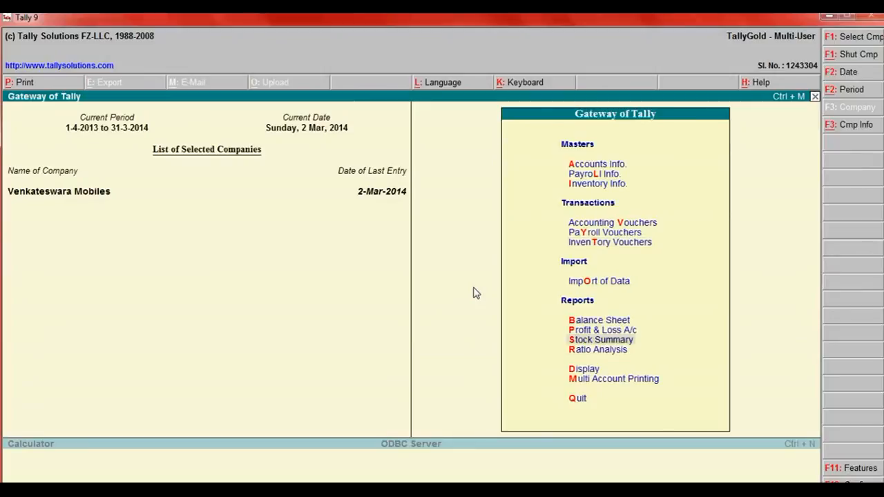
key("Return")
Step: Open the ledger account book of State Bank of India
key("Down")
key("Down")
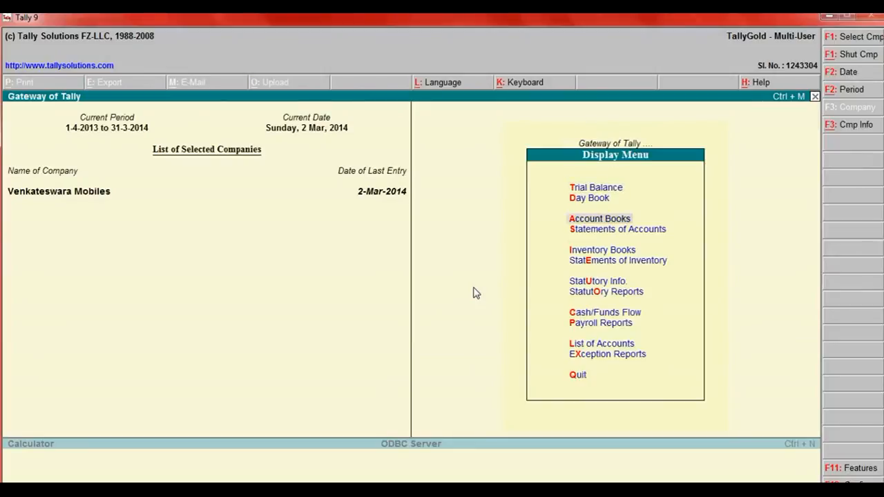
key("Return")
key("Down")
key("Return")
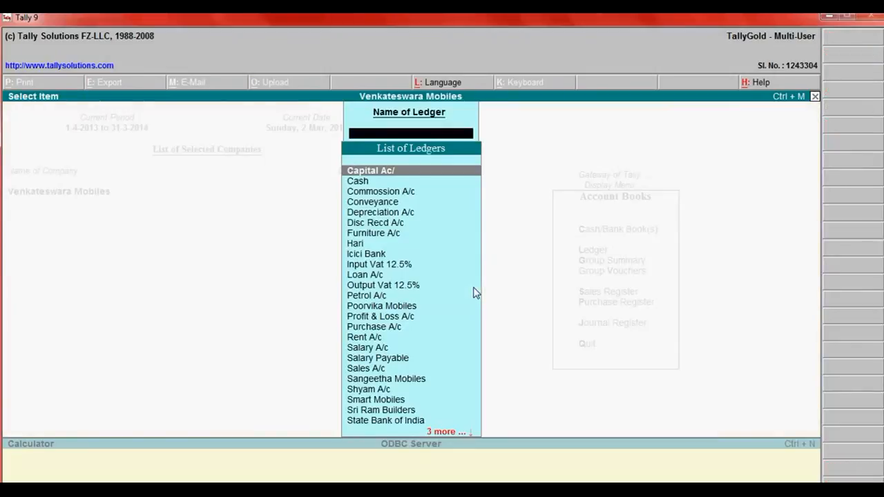
type("Stat")
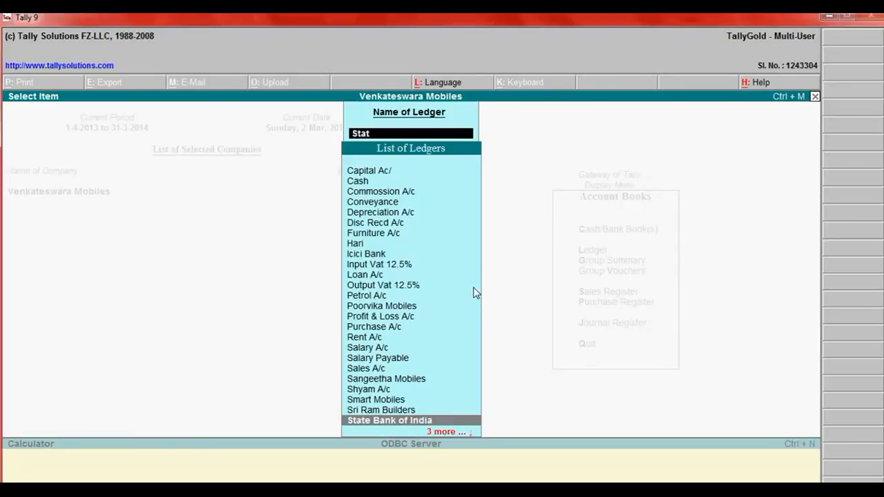
key("Return")
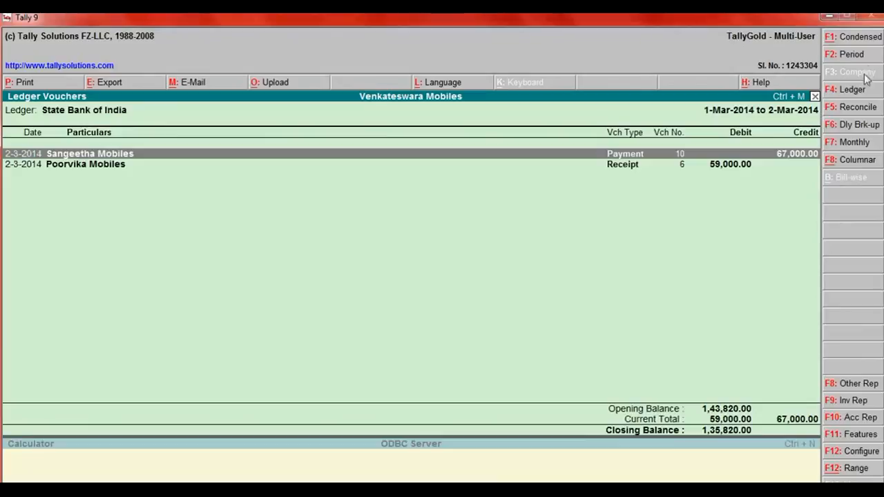
Step: Open the State Bank of India ledger for reconciliation and look through its entries without a bank date
left_click(855, 109)
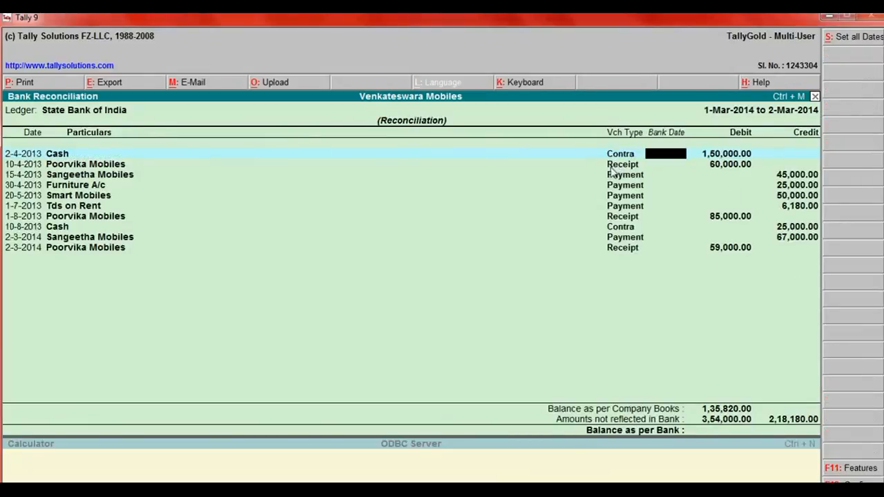
key("Down")
key("Down")
key("Down")
key("Down")
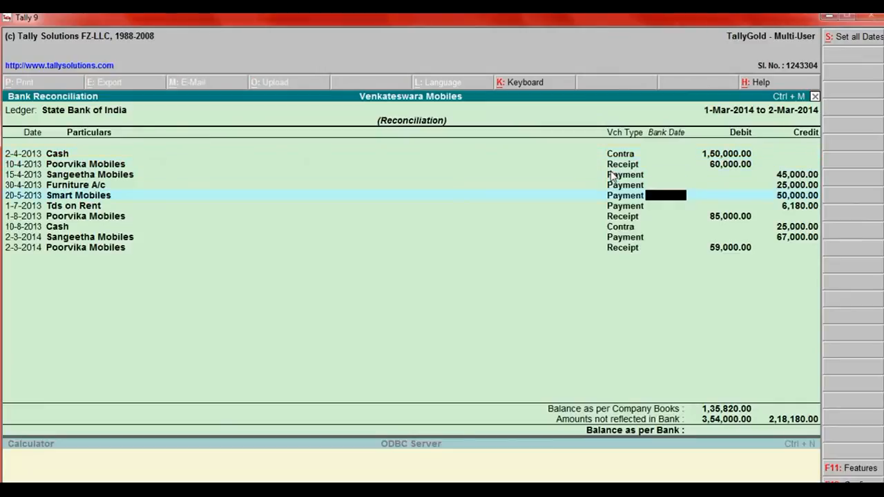
key("Up")
key("Up")
key("Up")
key("Up")
key("Down")
key("Up")
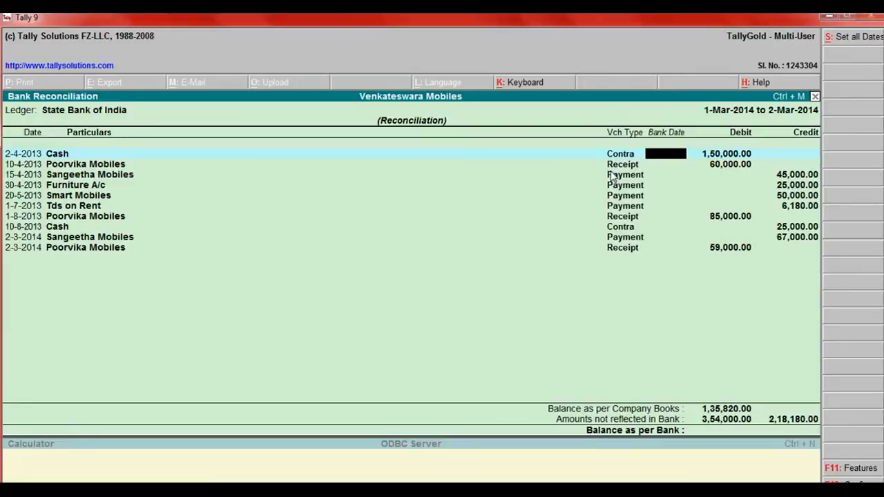
key("Down")
key("Up")
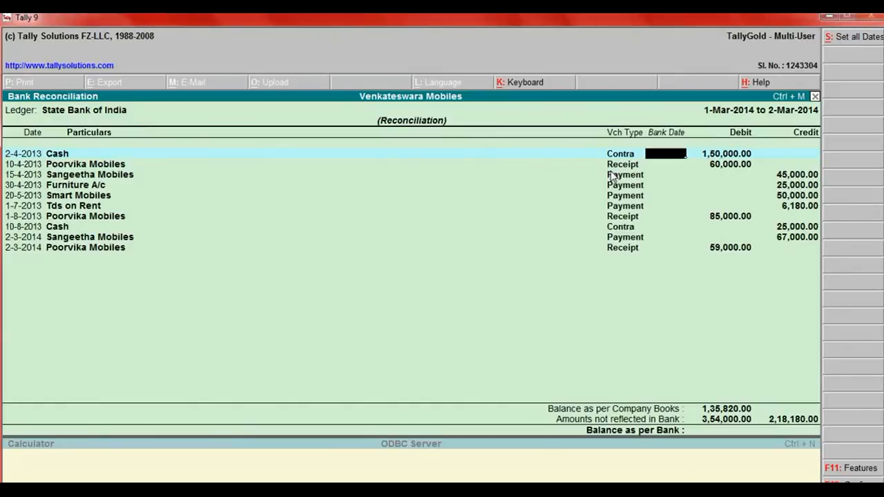
Step: Enter bank date 2-4-2013 for the first Cash contra and 12-4-2013 for the 60,000 Poorvika Mobiles receipt
type("2-4")
key("Return")
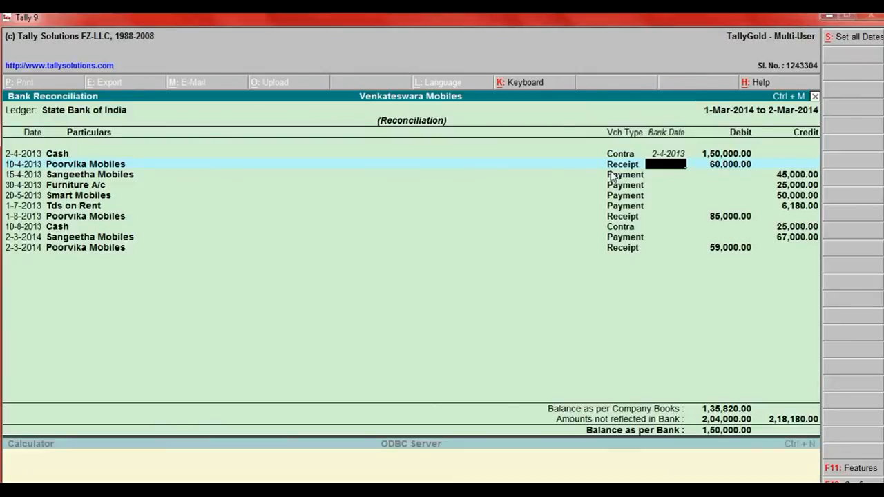
type("12-")
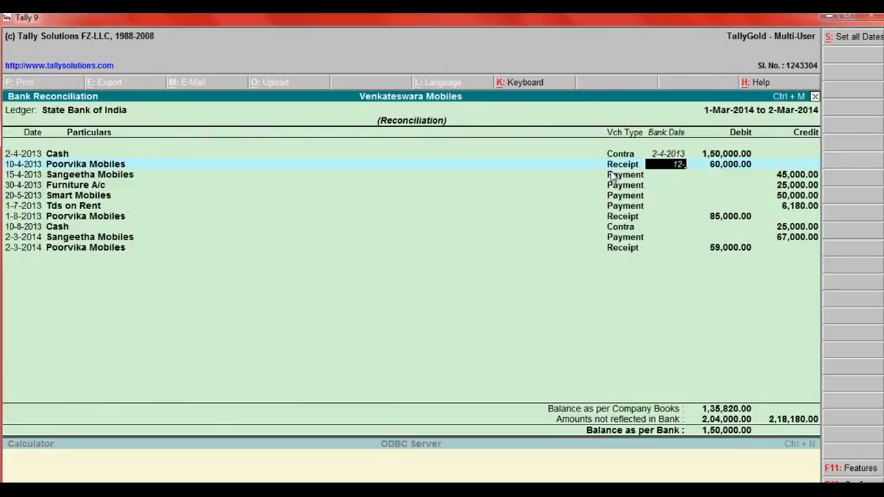
key("Return")
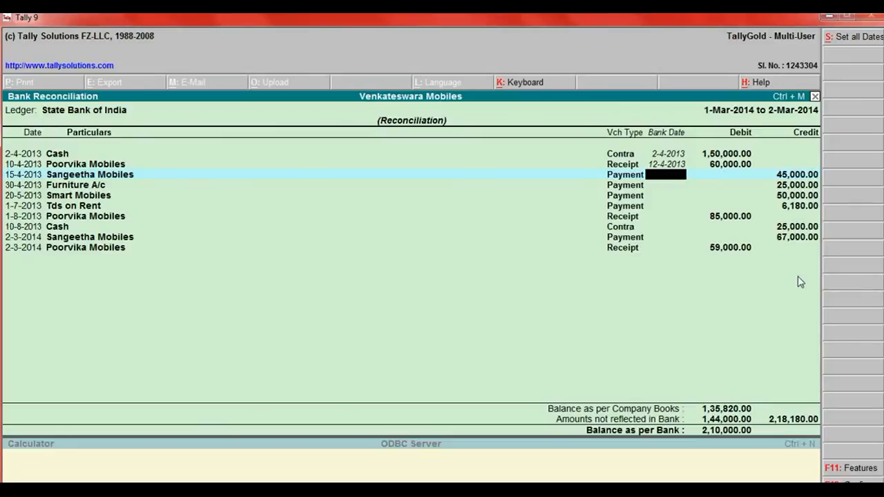
Step: Look through the remaining unreconciled bank entries and leave the Bank Reconciliation
key("Down")
key("Down")
key("Down")
key("Down")
key("Down")
key("Down")
key("Down")
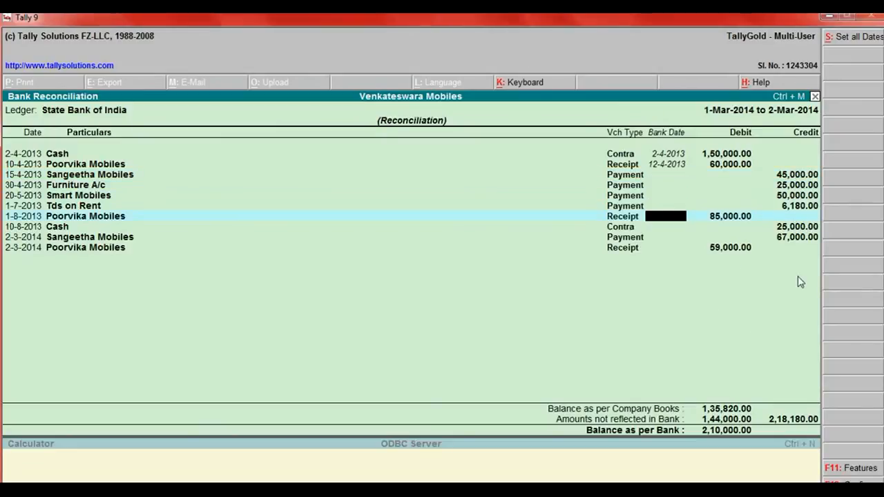
key("Escape")
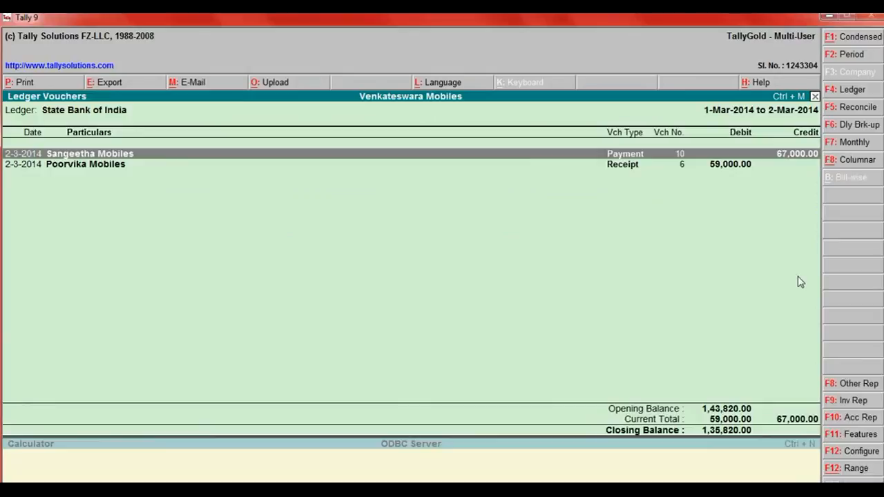
Step: Leave the bank ledger, return to the interview questions in Notepad and highlight question 14 on maintaining sales orders
key("Escape")
key("Escape")
key("Escape")
key("alt+Tab")
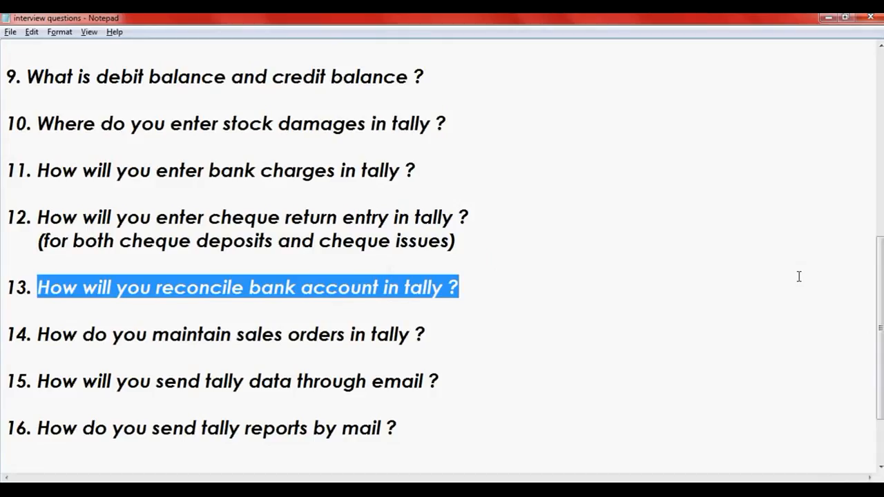
left_click(257, 337)
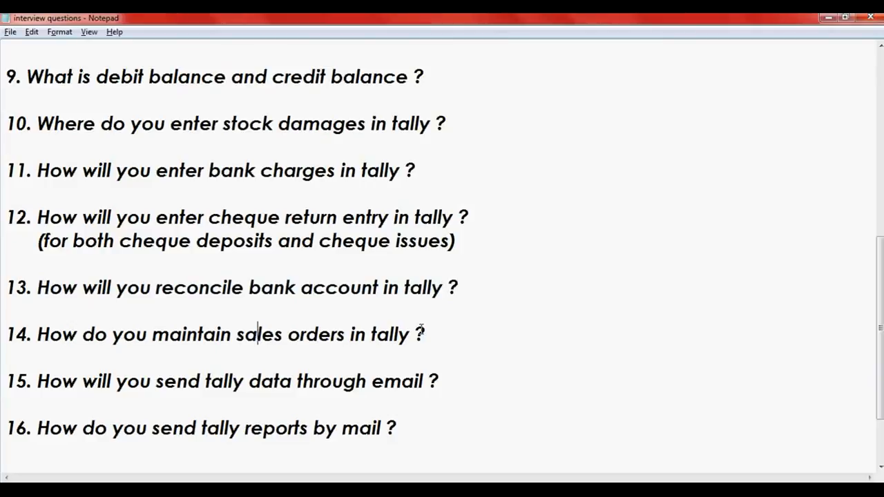
left_click_drag(412, 334, 36, 334)
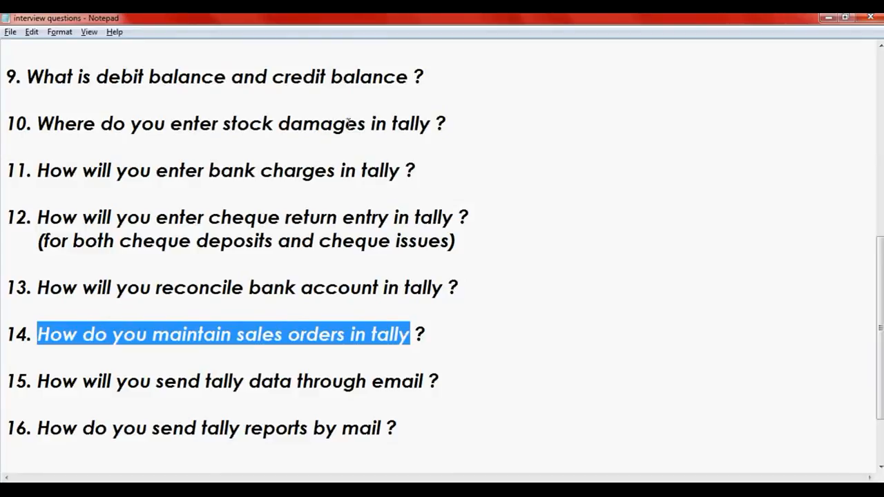
Step: Switch to Tally and open the company's Inventory Features
mouse_move(178, 491)
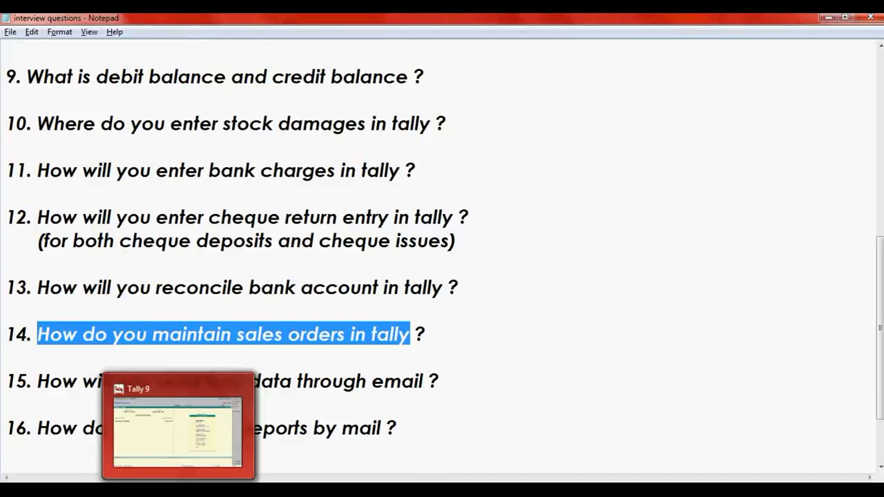
left_click(191, 455)
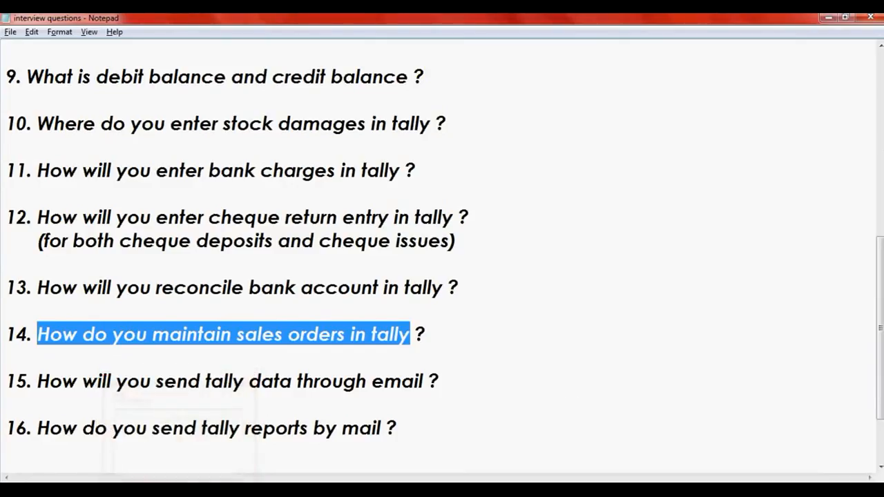
left_click(178, 491)
left_click(869, 474)
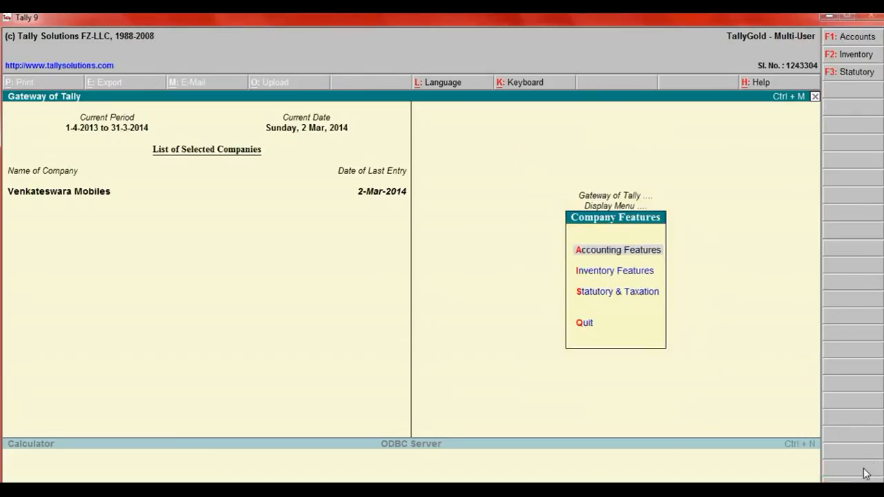
key("Return")
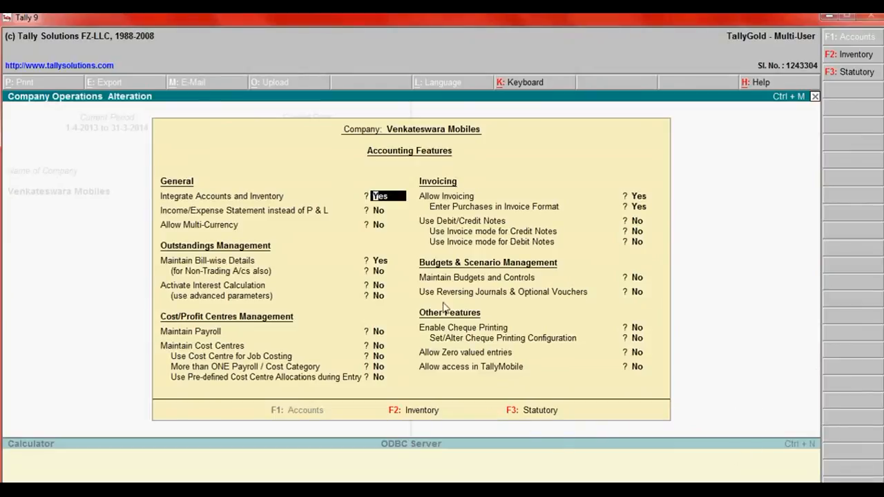
left_click(421, 411)
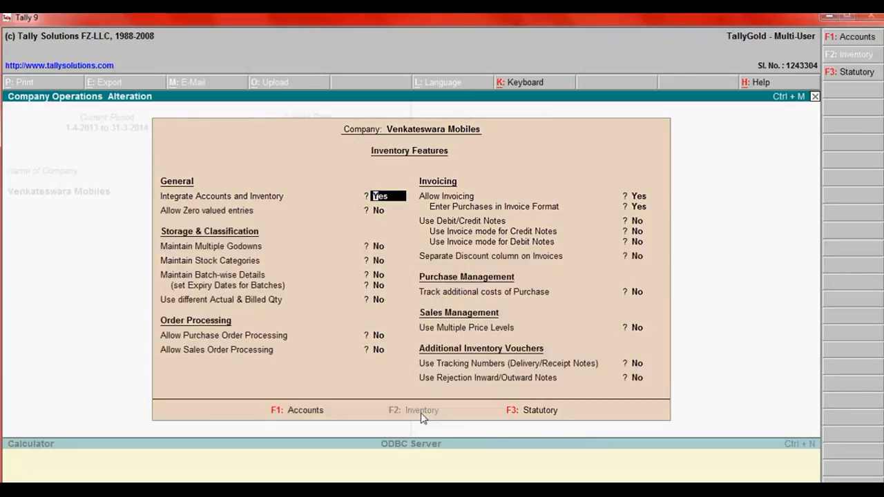
Step: Set Allow Purchase Order Processing and Allow Sales Order Processing to Yes and save the Inventory Features
key("Return")
key("Return")
key("Return")
key("Return")
key("Return")
key("Return")
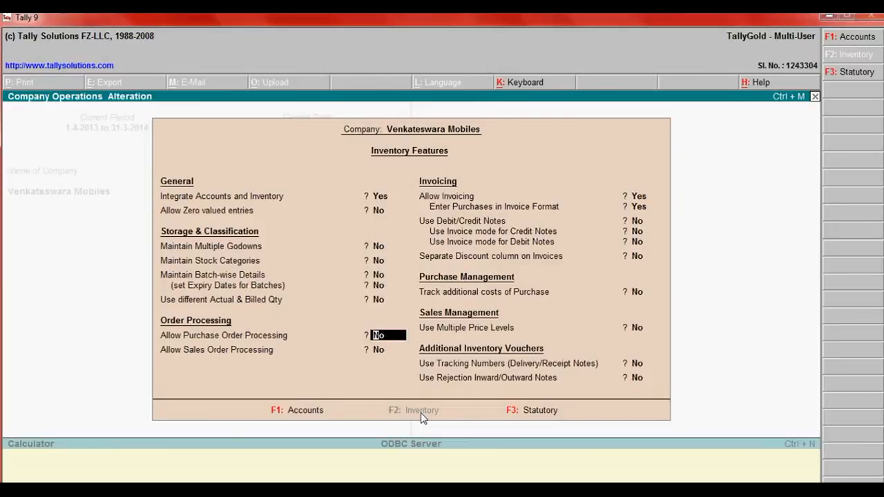
key("y")
key("y")
key("Return")
key("Return")
key("Return")
key("Return")
key("Return")
key("Return")
key("Return")
key("Return")
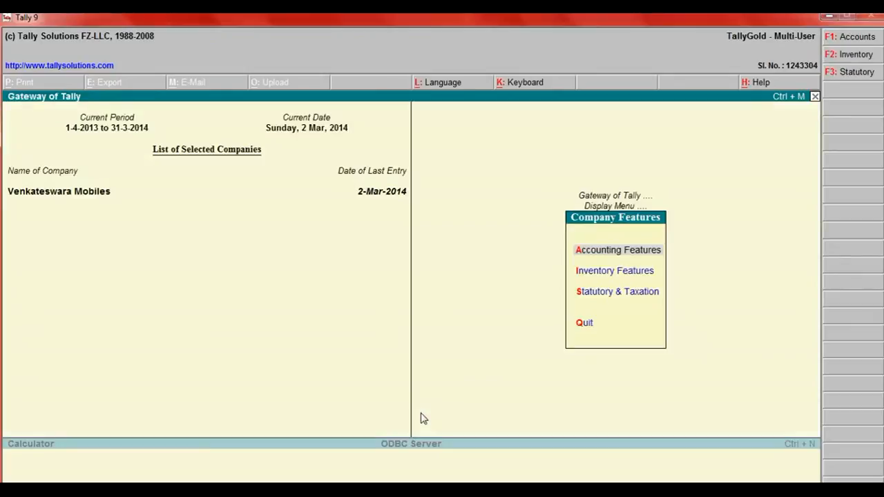
Step: Return to the Gateway and open a new Sales Order inventory voucher
key("Escape")
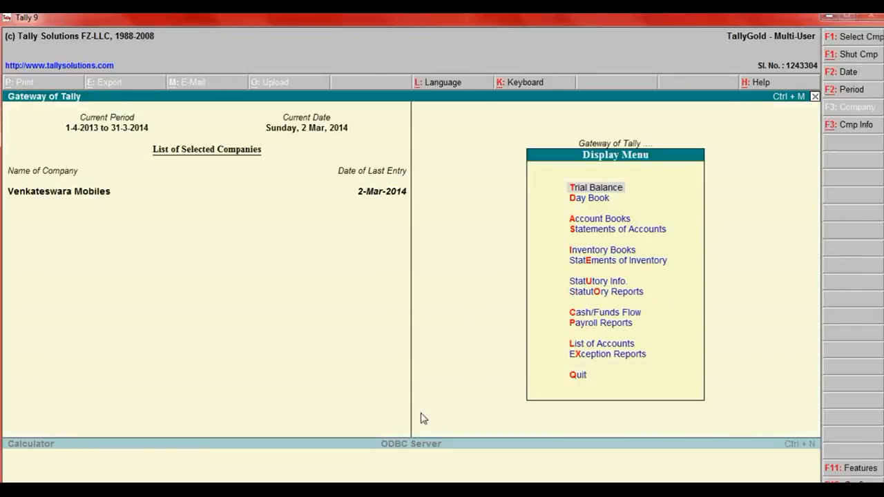
key("Escape")
key("Down")
key("Down")
key("Down")
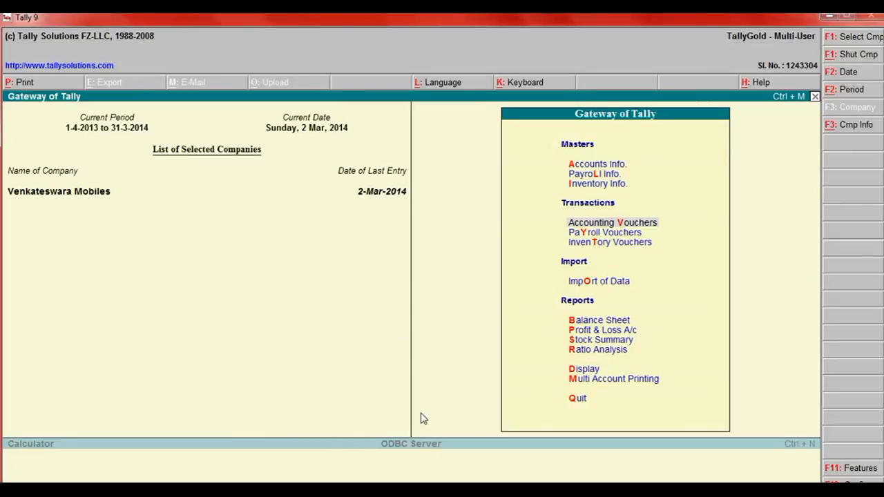
key("Down")
key("Return")
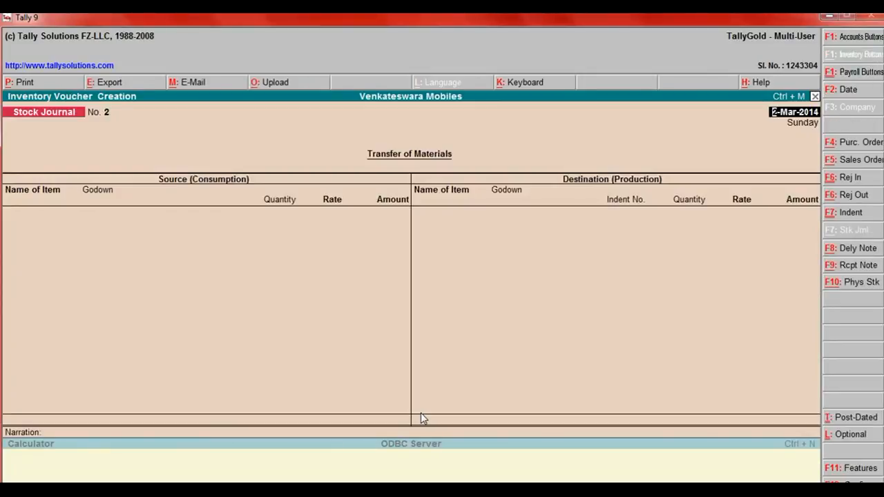
left_click(854, 161)
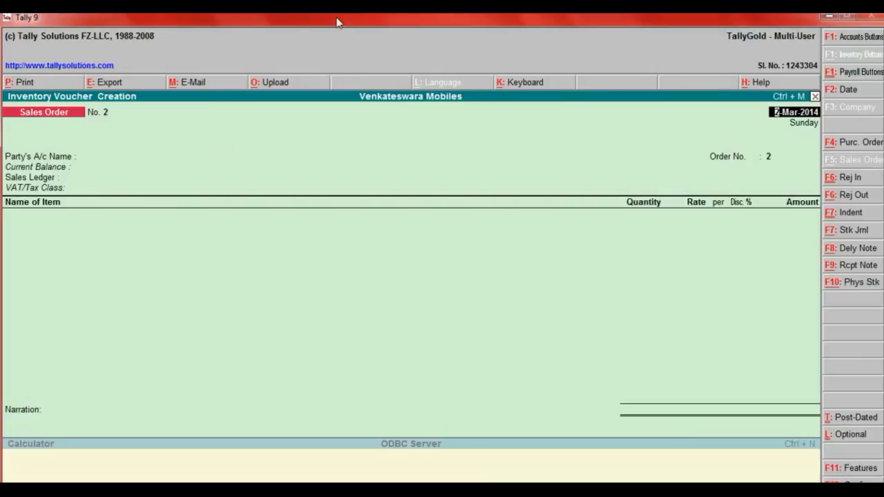
Step: Start a Delivery Note with Sri Ram Builders as the party account and open its list of orders
left_click(849, 250)
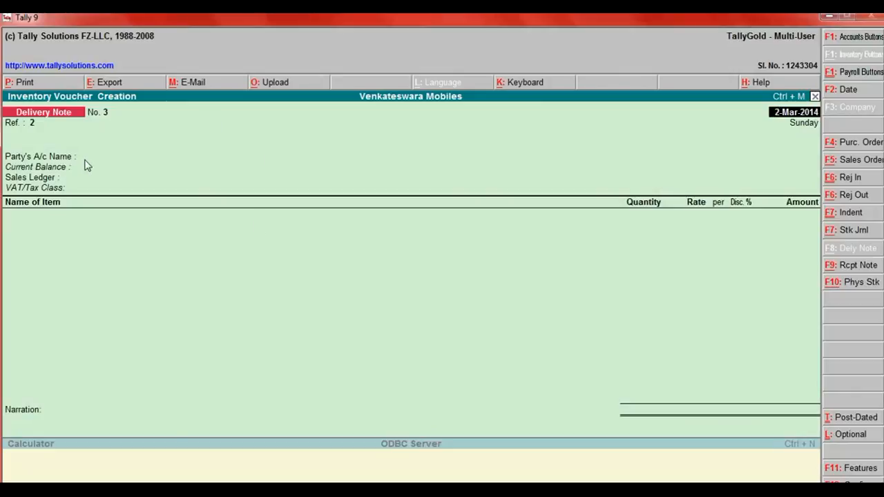
key("Return")
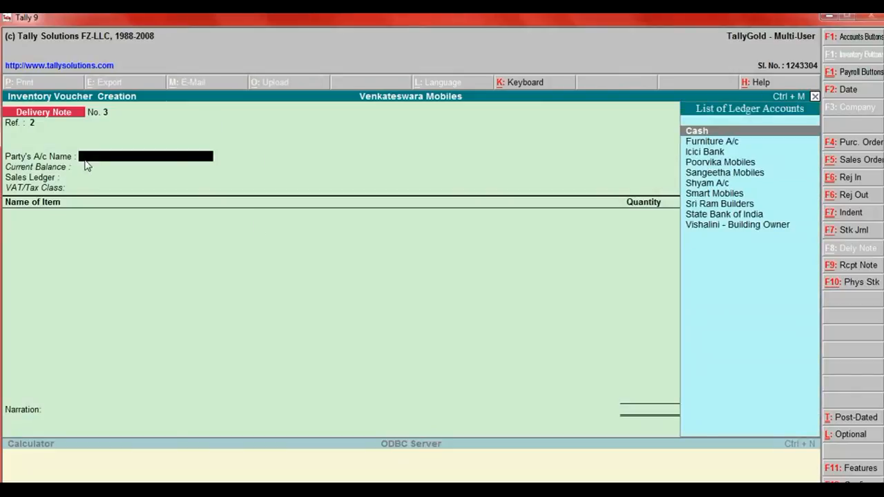
key("Down")
key("Down")
key("Down")
key("Down")
key("Down")
key("Down")
key("Down")
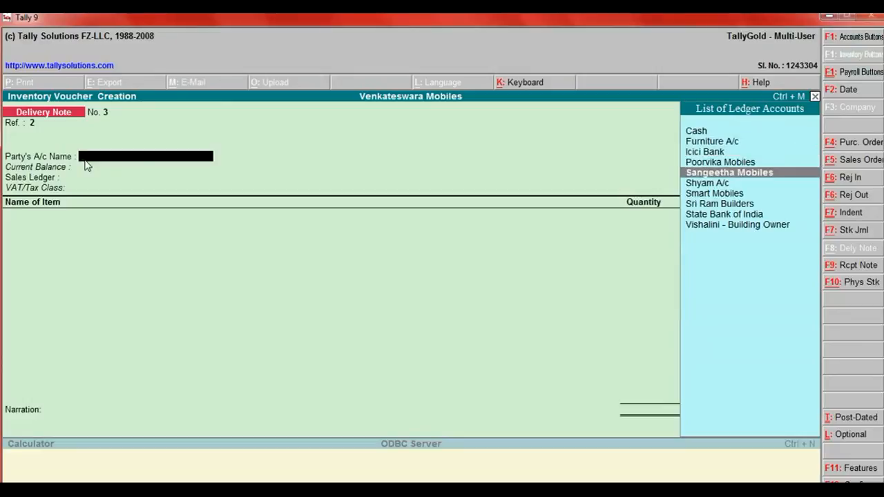
key("Return")
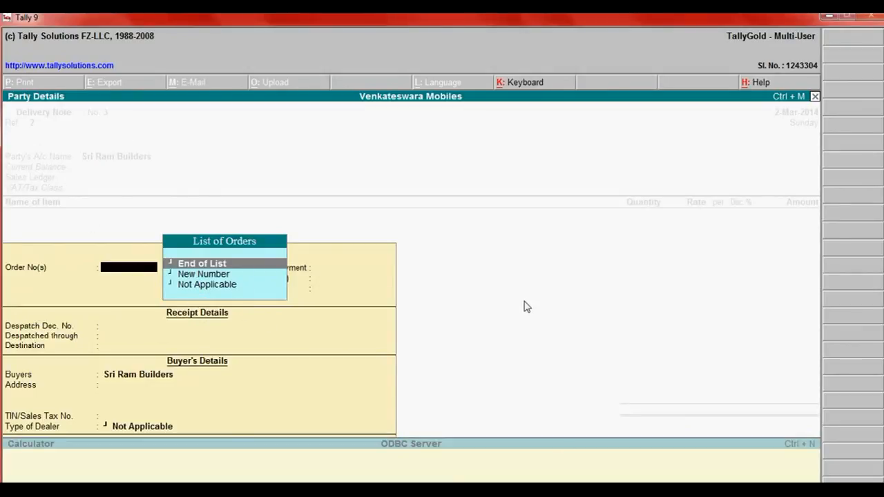
Step: Discard the Delivery Note, return to the Gateway and open accounting voucher creation
key("Escape")
key("Return")
key("Escape")
key("Escape")
key("Return")
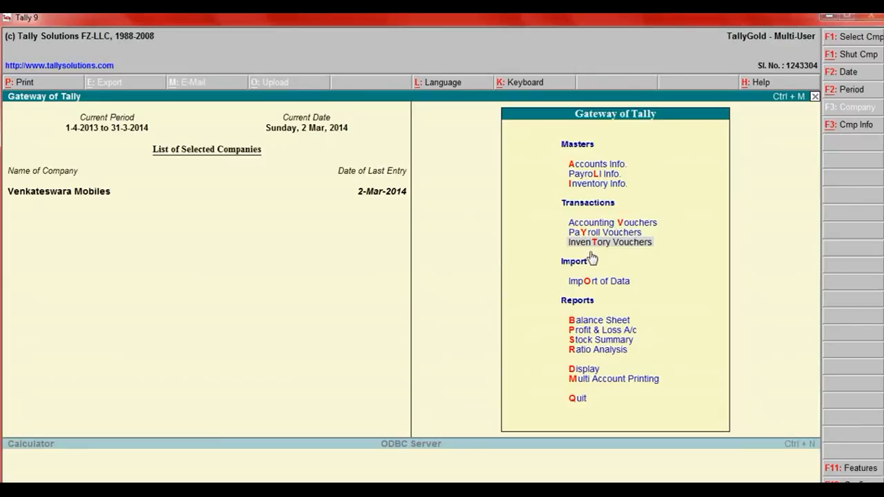
left_click(632, 225)
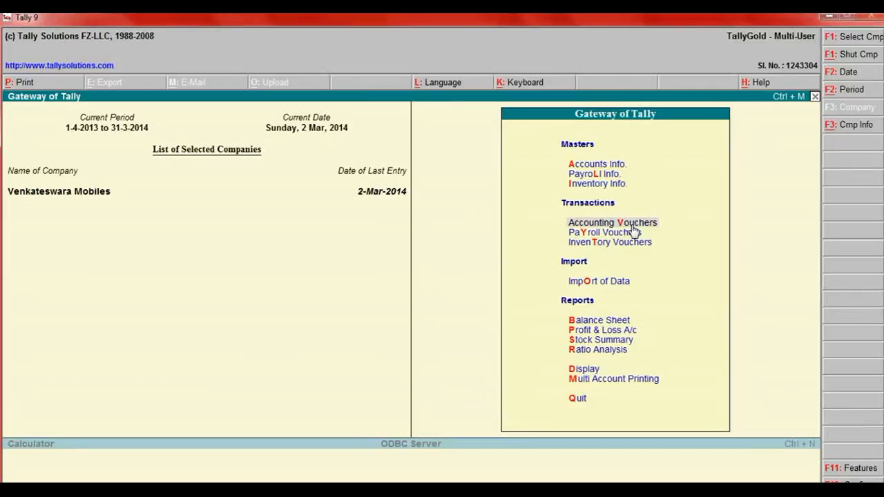
left_click(633, 230)
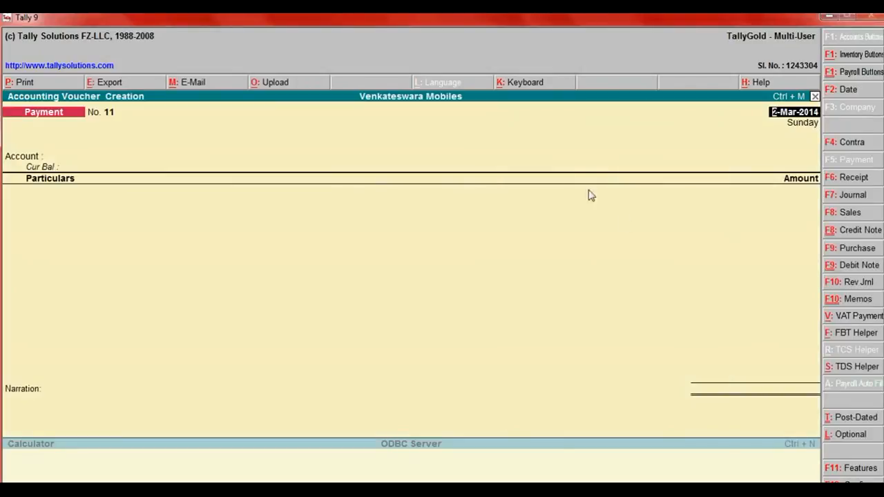
Step: Start a Sales accounting voucher with Sangeetha Mobiles as the party account and open its party details
left_click(856, 214)
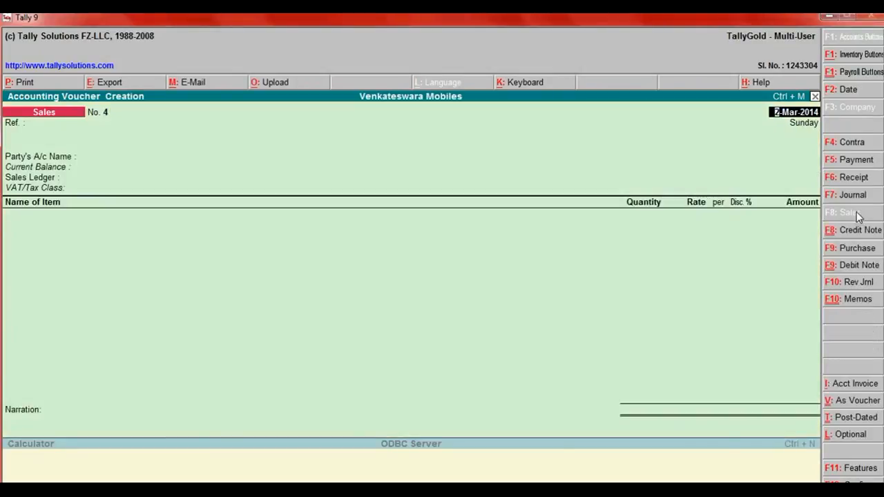
key("Down")
key("Down")
key("Down")
key("Down")
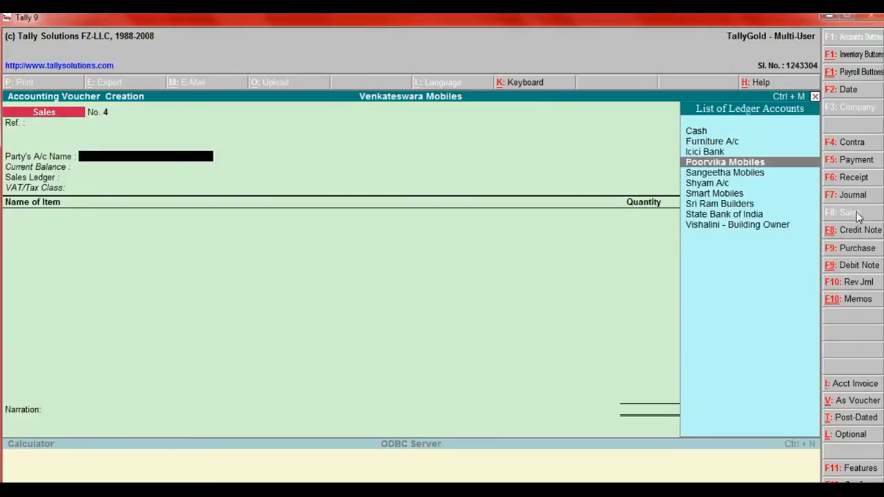
key("Return")
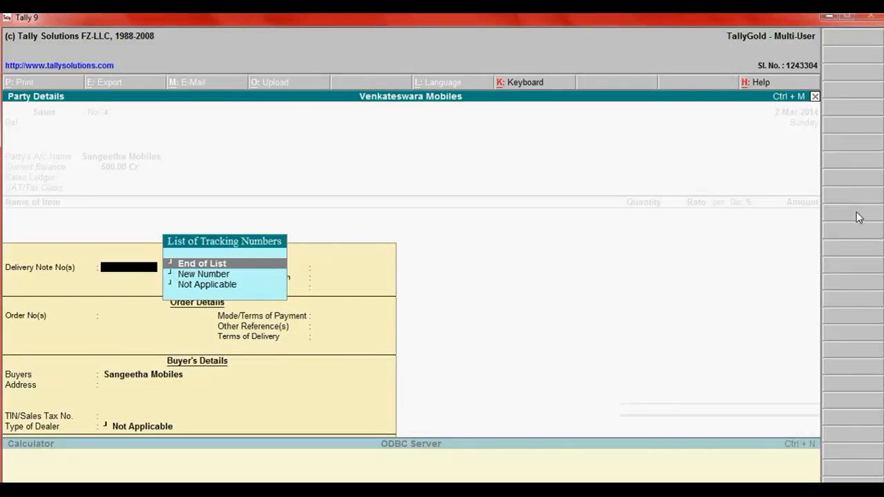
Step: Look through the delivery note tracking number options and discard the Sales voucher
key("Down")
key("Up")
key("Down")
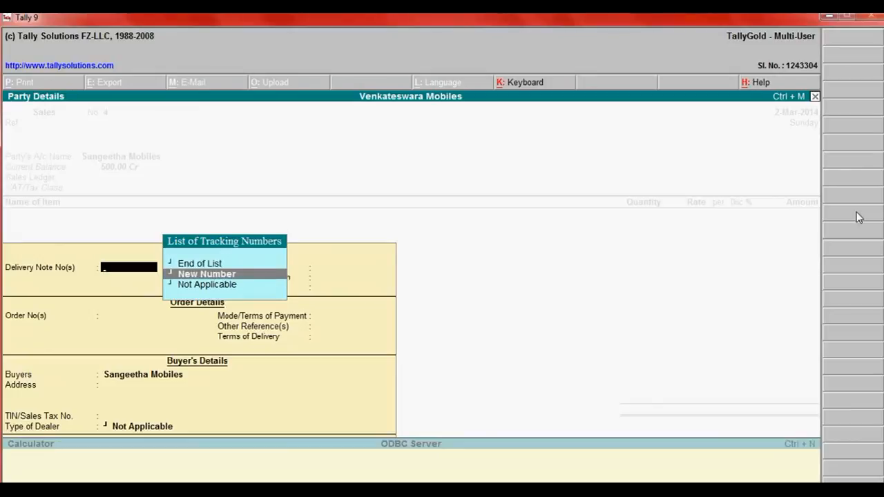
key("Up")
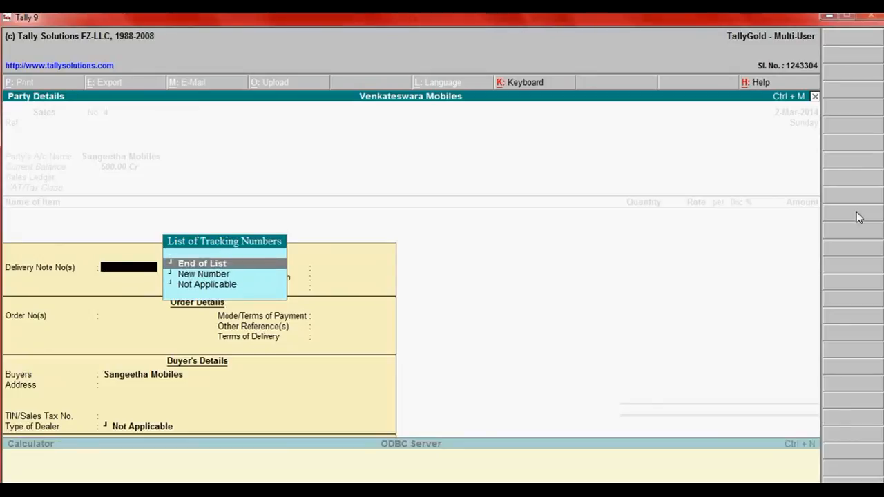
key("Escape")
key("Return")
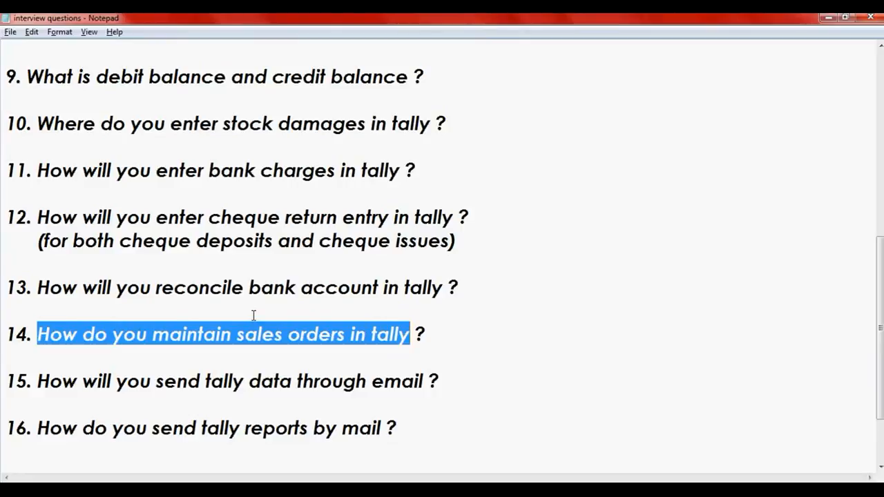
Step: In the interview questions Notepad file, highlight question 15 about sending Tally data through email and view the questions below it
left_click(275, 396)
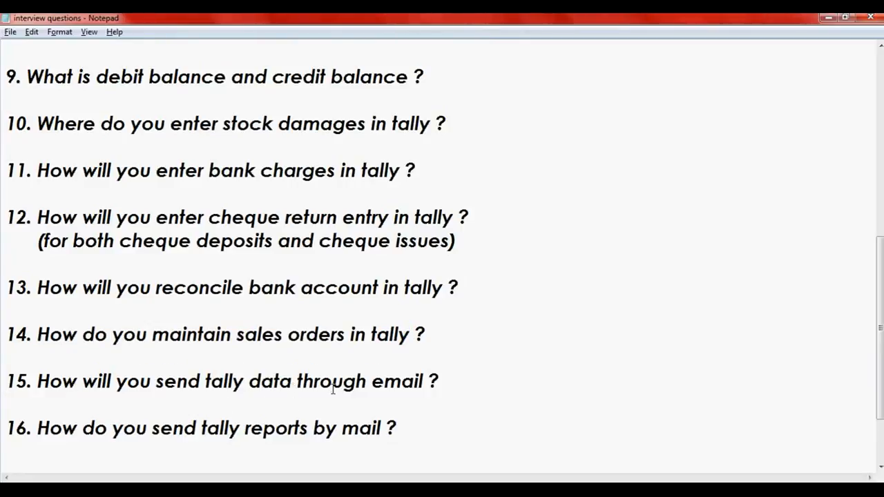
left_click(446, 380)
left_click_drag(446, 380, 39, 376)
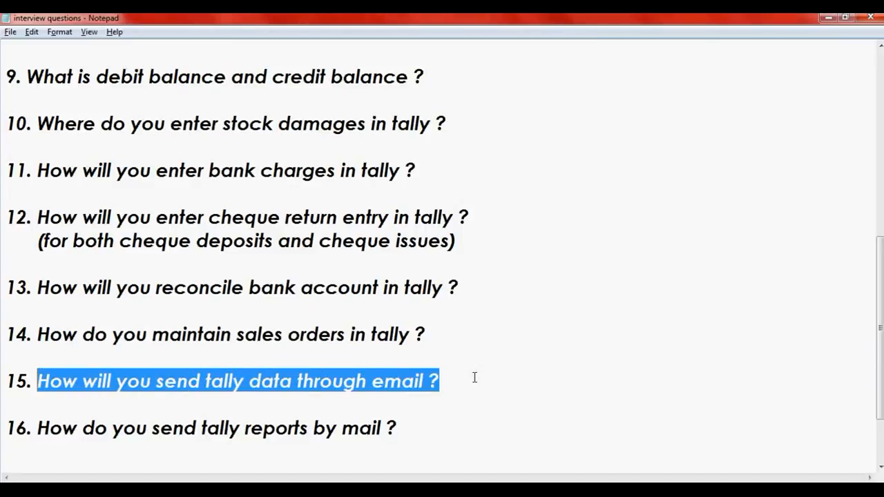
scroll(880, 355, "down", 1)
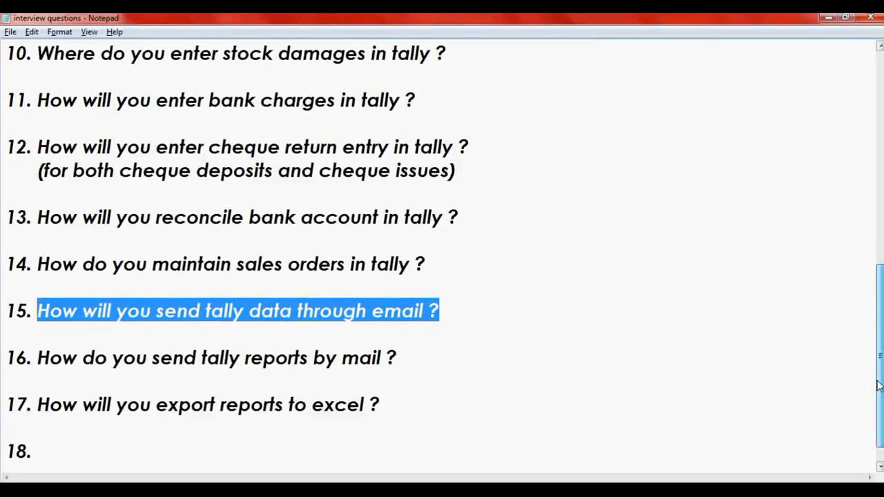
left_click(456, 313)
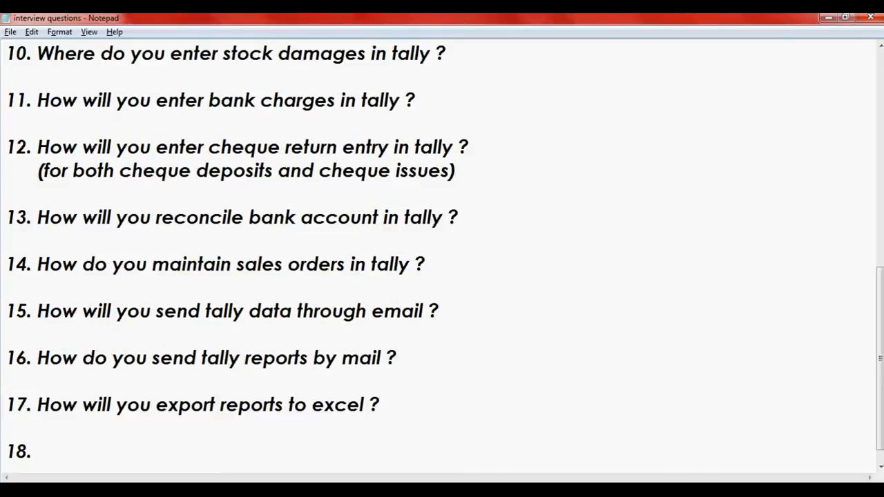
Step: Minimize the open windows and open Tally9's Data folder through the tally9 desktop shortcut's file location
left_click(827, 17)
left_click(829, 17)
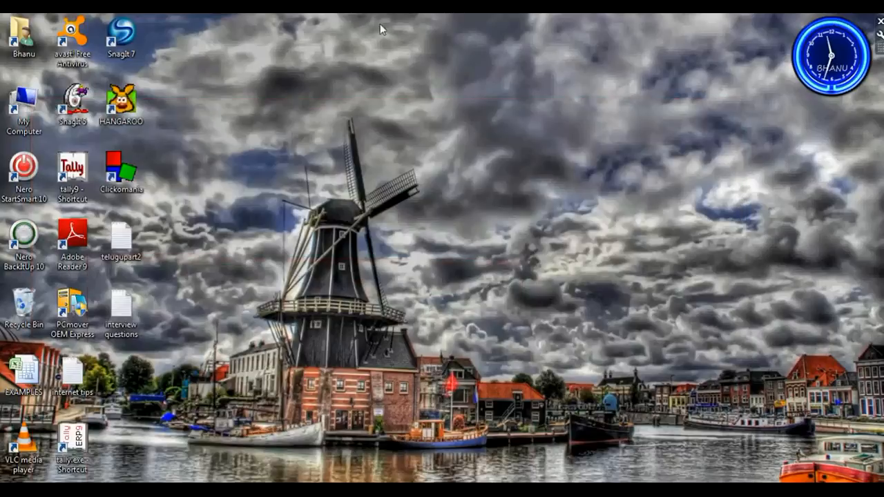
right_click(74, 170)
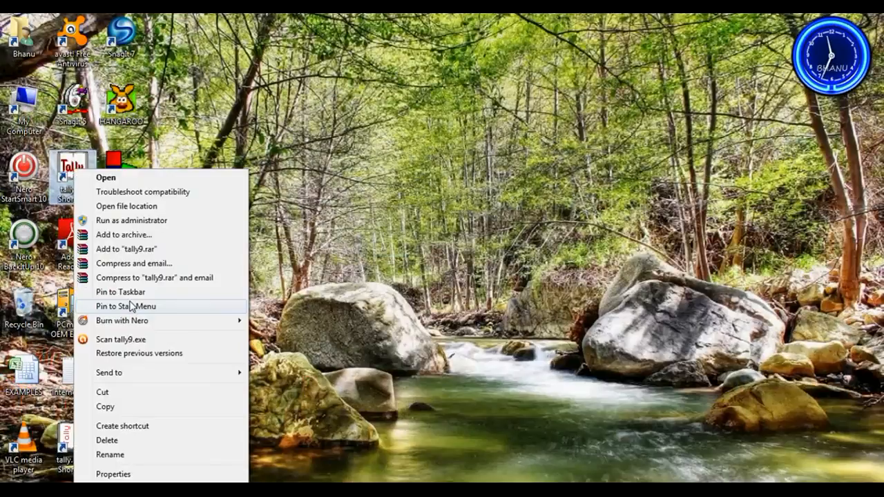
left_click(118, 474)
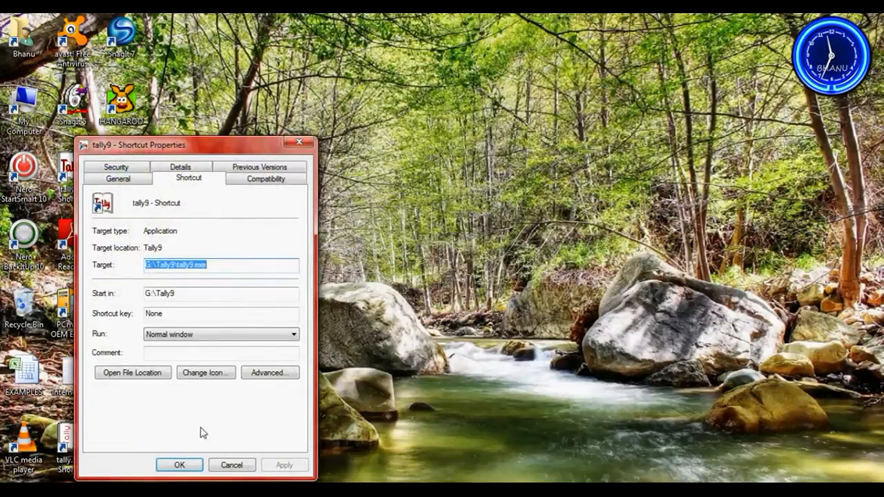
left_click(129, 374)
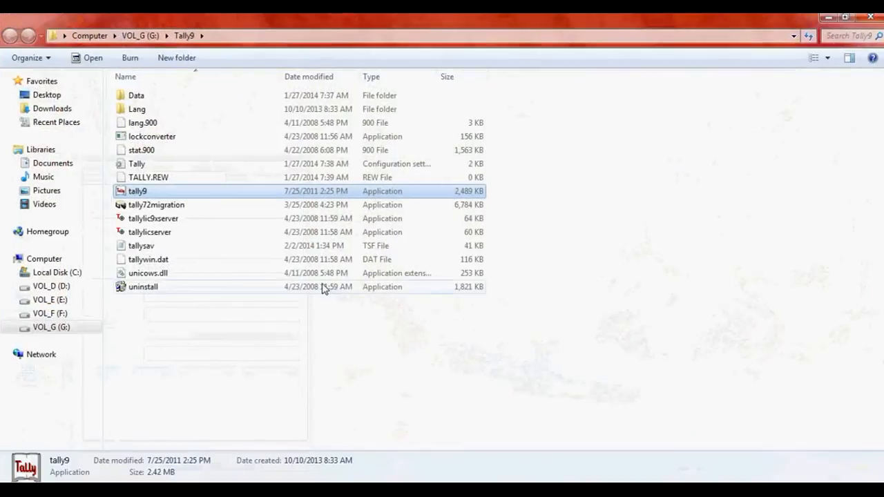
double_click(153, 100)
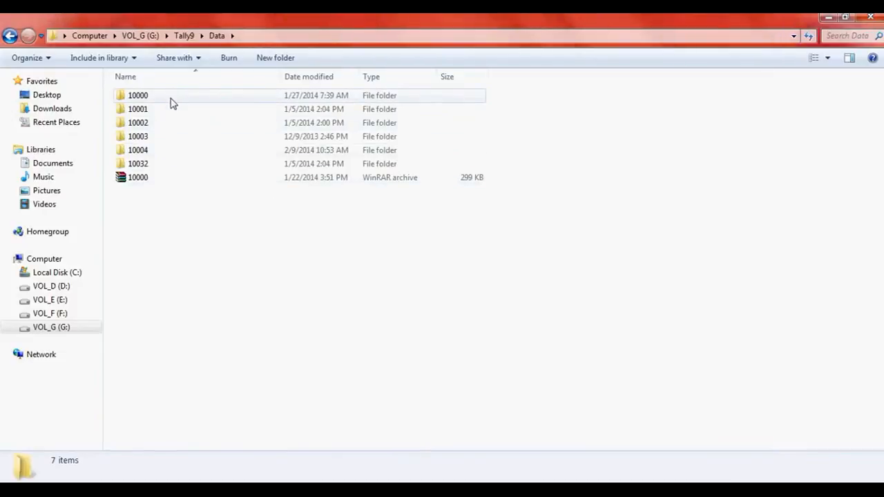
Step: Show the available actions for the company data folder 10000, and close the folder window and the shortcut's properties
right_click(166, 98)
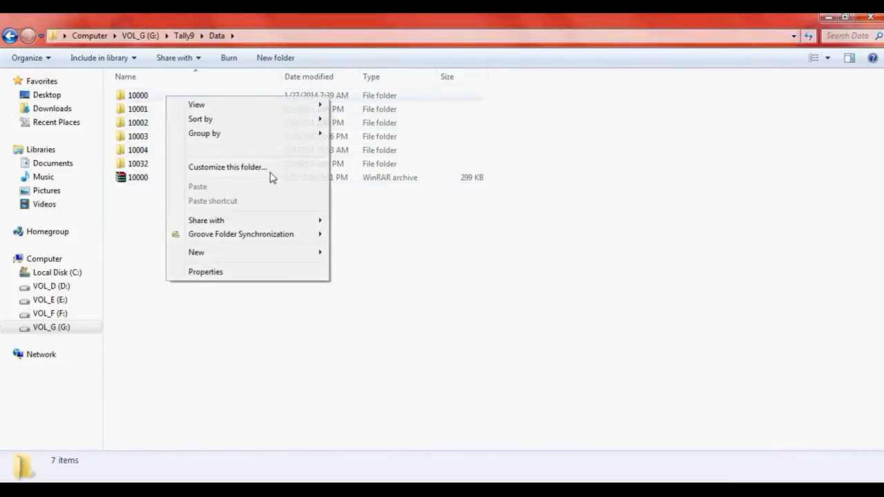
left_click(135, 96)
right_click(134, 96)
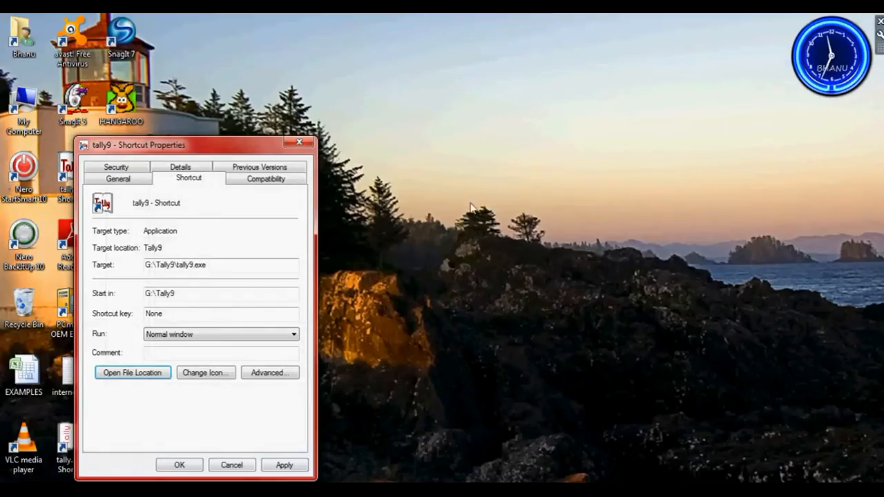
left_click(301, 141)
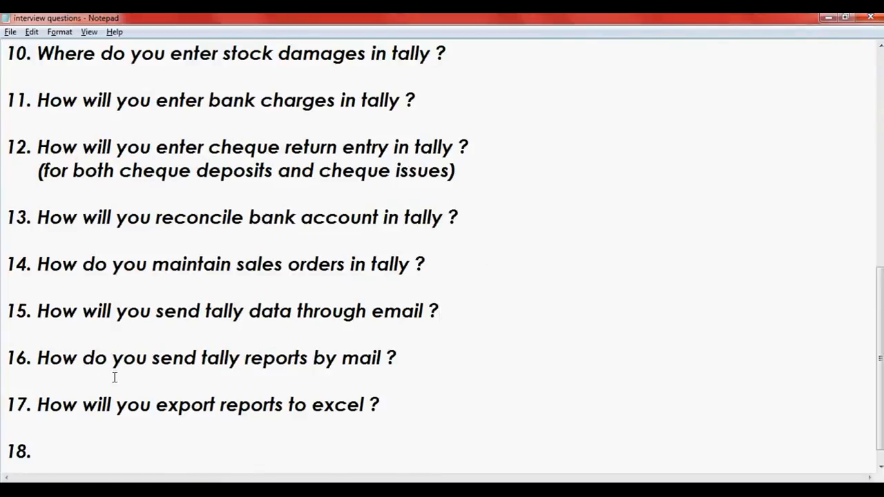
Step: Highlight question 16 about mailing Tally reports, and switch to Tally 9 to display the Trial Balance
left_click_drag(410, 357, 39, 357)
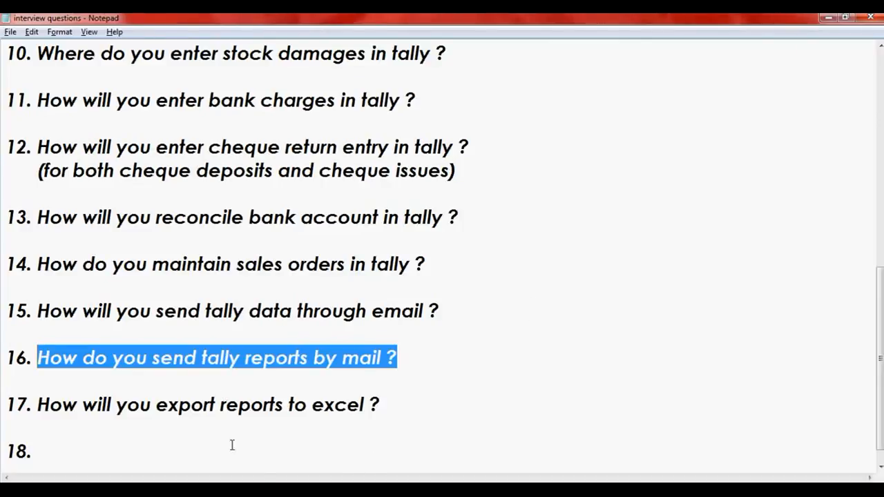
left_click(178, 490)
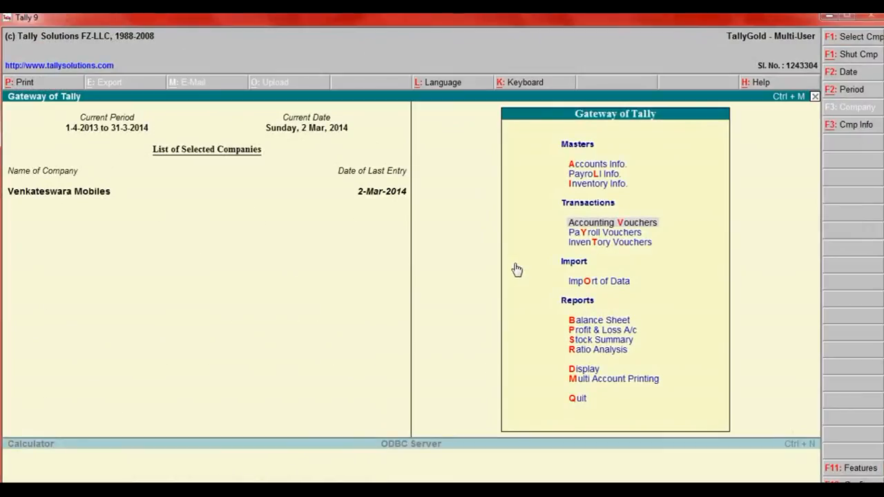
key("Down")
key("Down")
key("Down")
key("Down")
key("Down")
key("Down")
key("Down")
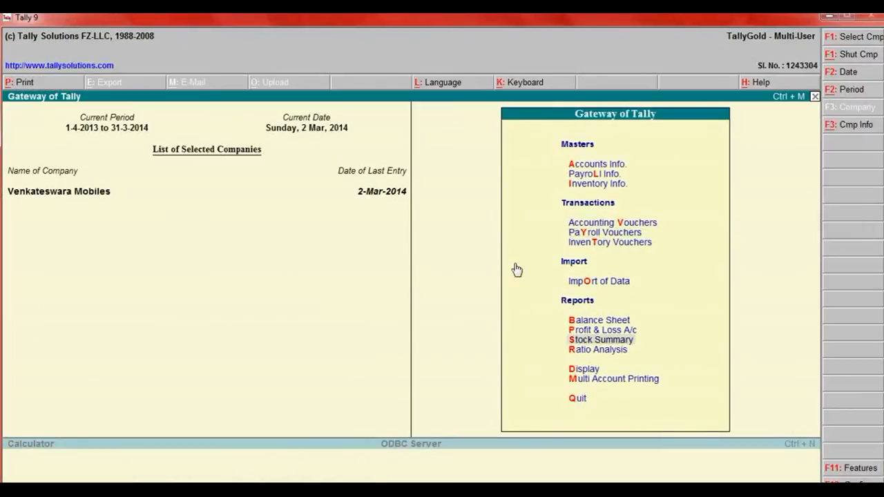
key("Down")
key("Return")
key("Return")
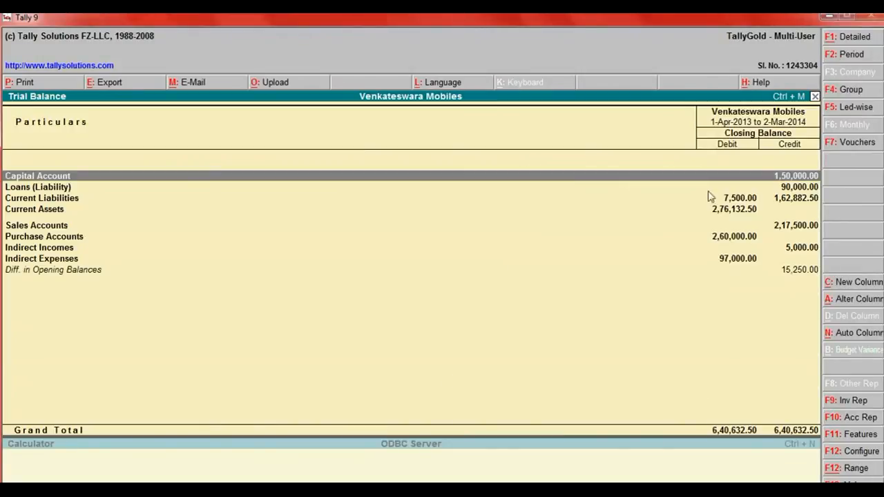
Step: Open the Trial Balance's e-mail settings, decline sending to view the editable fields, and close the form
left_click(192, 82)
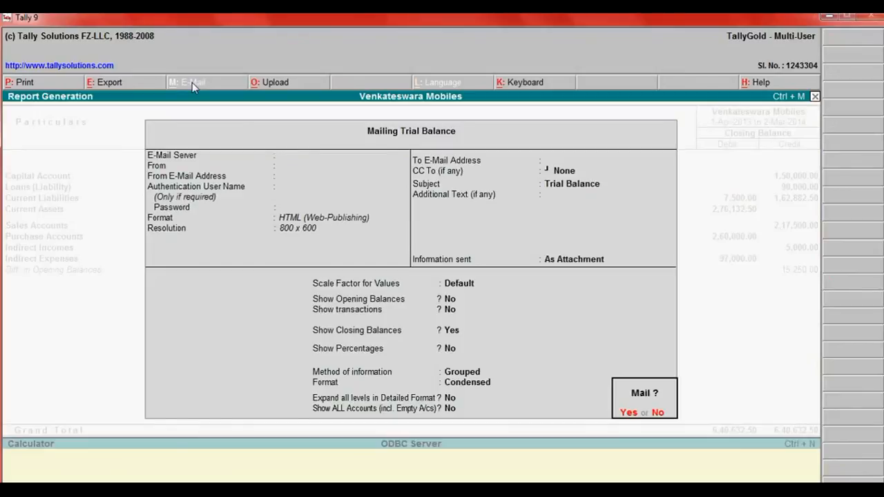
key("n")
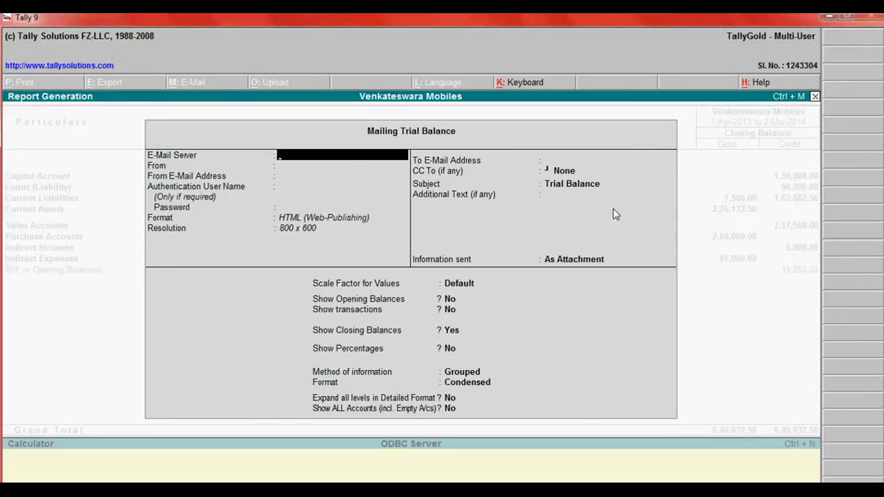
key("Escape")
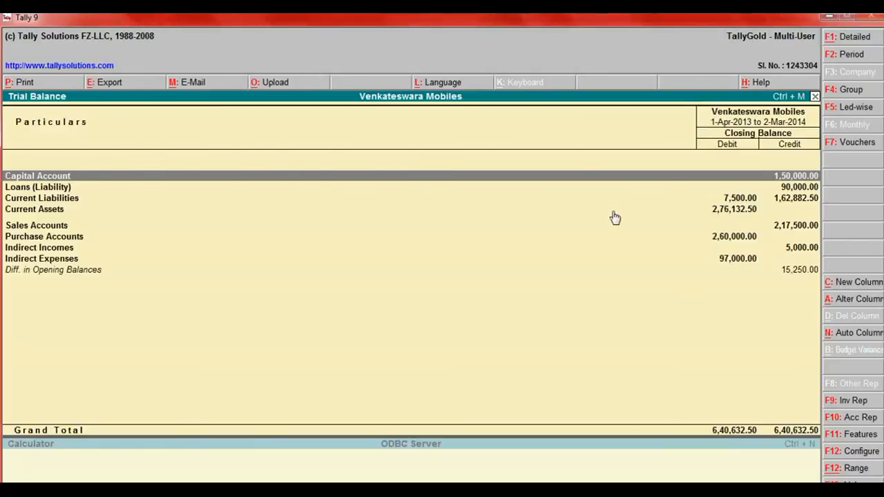
Step: Switch to the Notepad interview questions, highlight question 17 about exporting reports to Excel, and delete the empty item 18
key("alt+Tab")
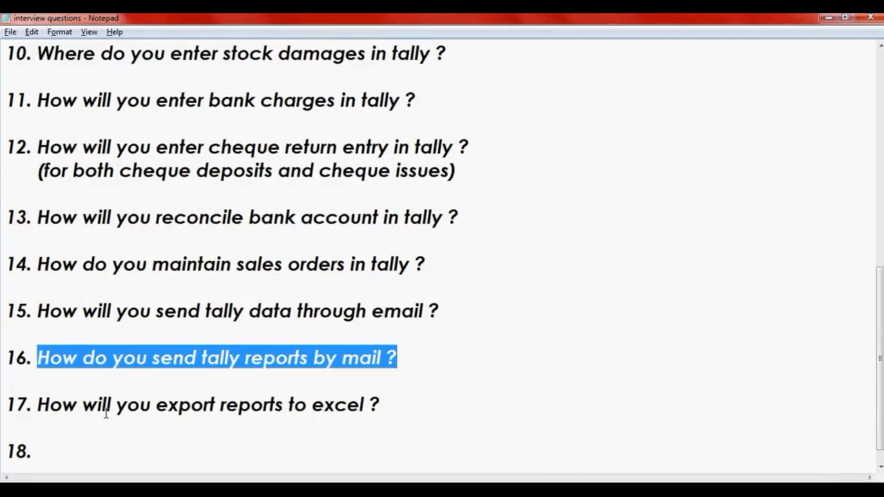
left_click(384, 402)
left_click_drag(384, 402, 38, 405)
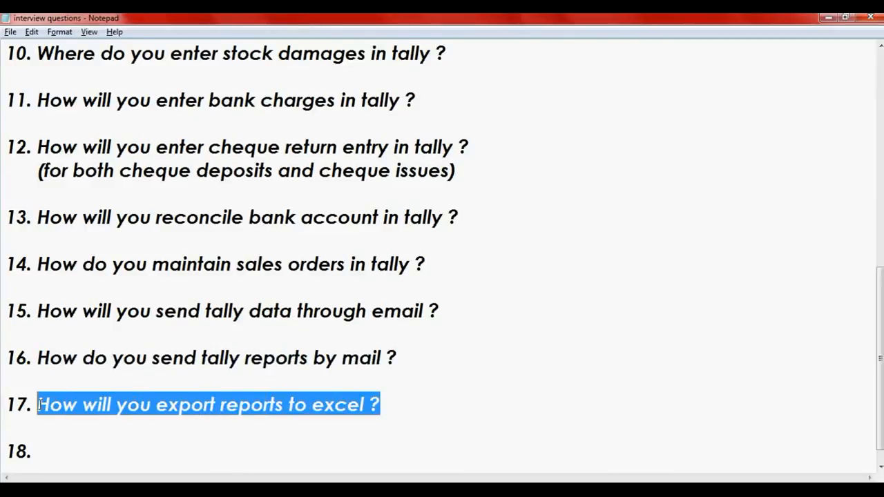
left_click(55, 452)
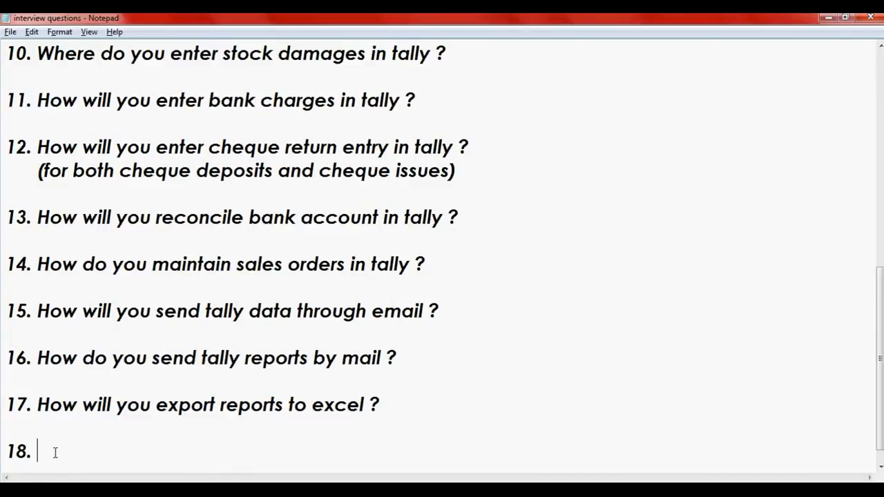
key("BackSpace")
key("BackSpace")
key("BackSpace")
left_click_drag(400, 404, 37, 406)
Step: Switch to Tally 9, open the Trial Balance export settings, and choose Default (All Languages) and the Excel (Spreadsheet) format
key("alt+Tab")
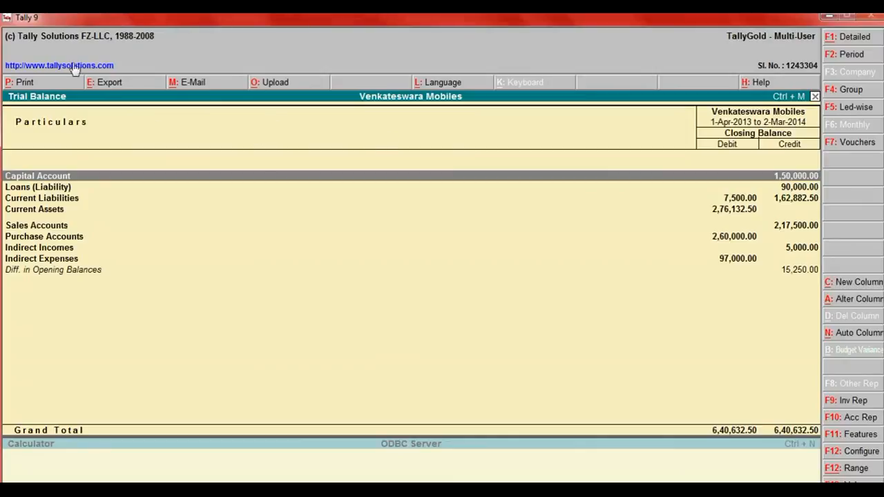
left_click(108, 86)
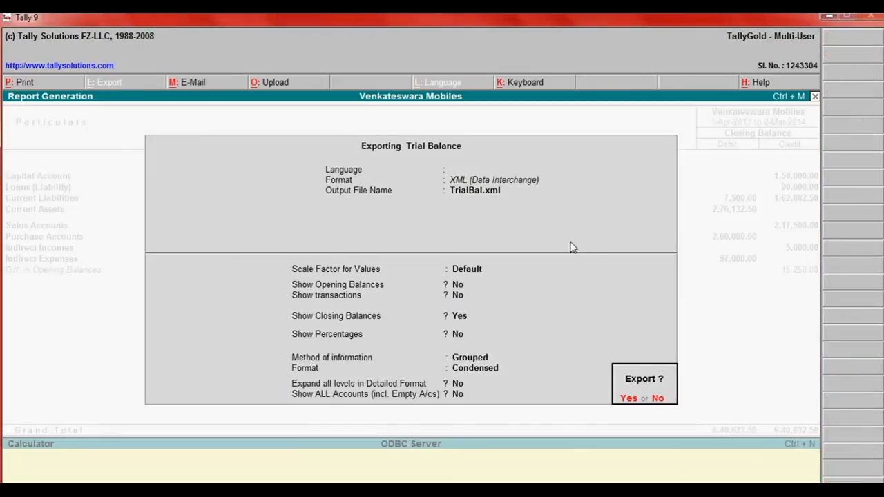
left_click(658, 399)
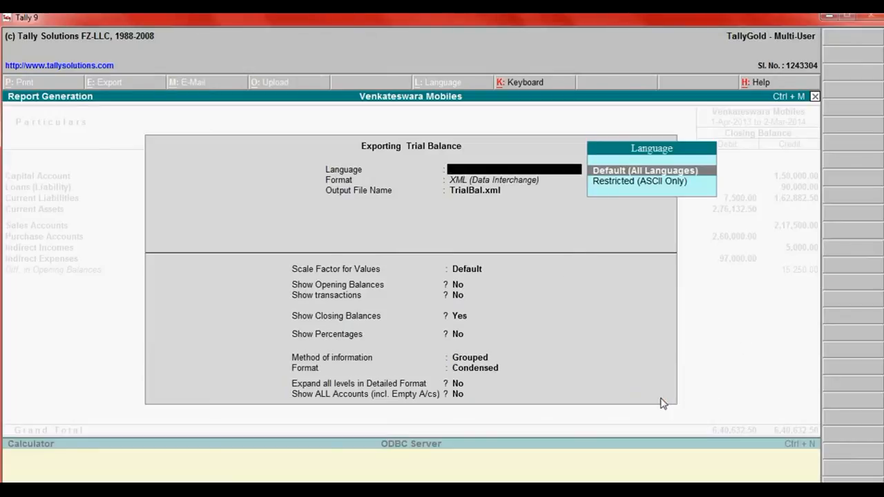
key("Return")
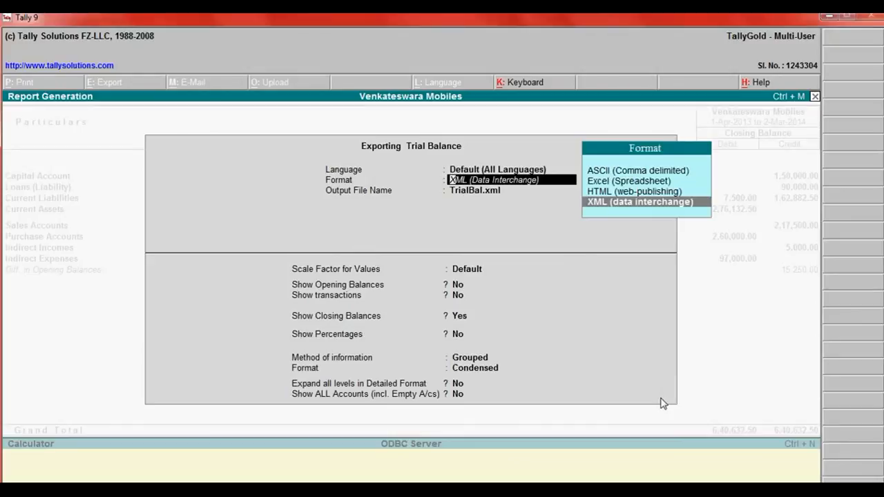
key("Up")
key("Up")
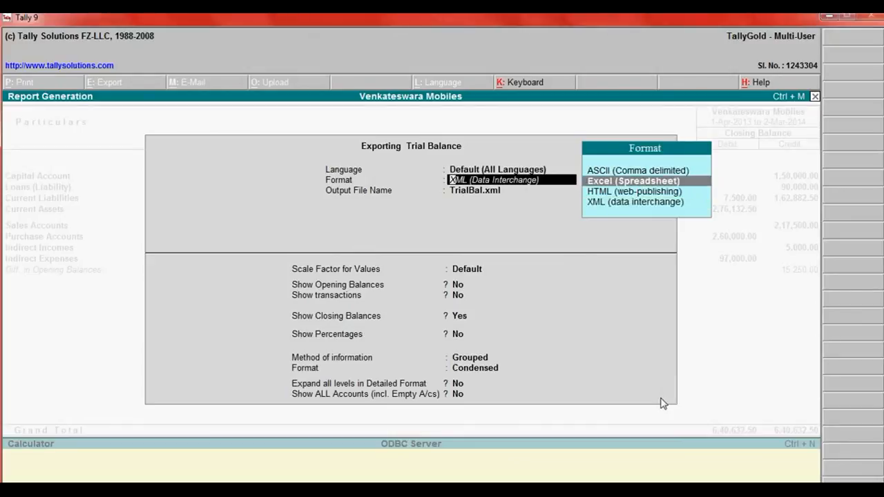
key("Return")
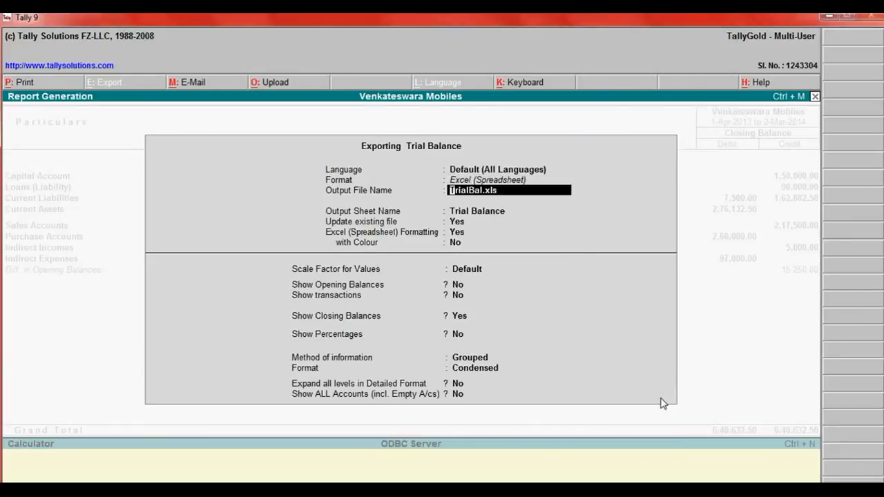
Step: Review the Trial Balance export fields one by one and return to the output file name
key("Return")
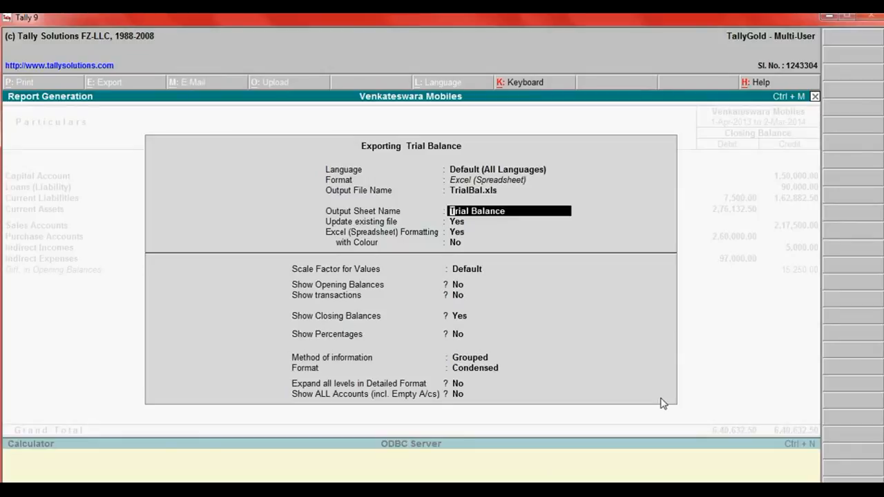
key("Return")
key("Return")
key("Return")
key("Return")
key("Return")
key("Return")
key("Return")
key("Return")
key("Return")
key("Return")
key("BackSpace")
key("BackSpace")
key("BackSpace")
key("BackSpace")
key("BackSpace")
key("BackSpace")
key("BackSpace")
key("BackSpace")
key("BackSpace")
key("BackSpace")
key("BackSpace")
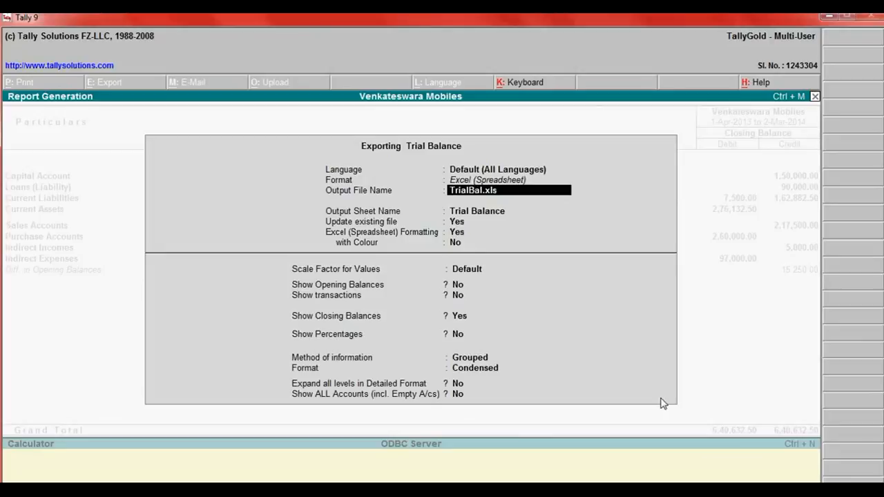
Step: Accept output file TrialBal.xls, sheet name Trial Balance, and the remaining default options, and export the Trial Balance
key("Return")
key("Return")
key("Return")
key("Return")
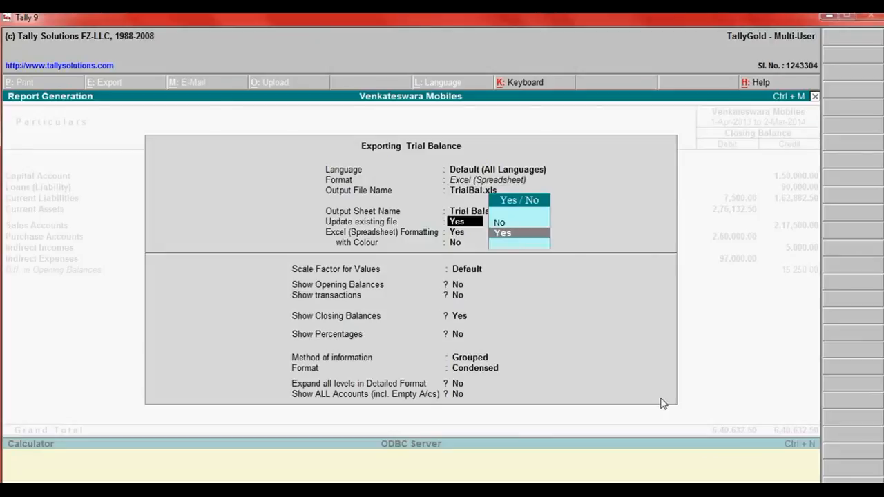
key("Return")
key("Return")
key("Return")
key("Return")
key("Return")
key("Return")
key("Return")
key("Return")
key("Return")
key("Return")
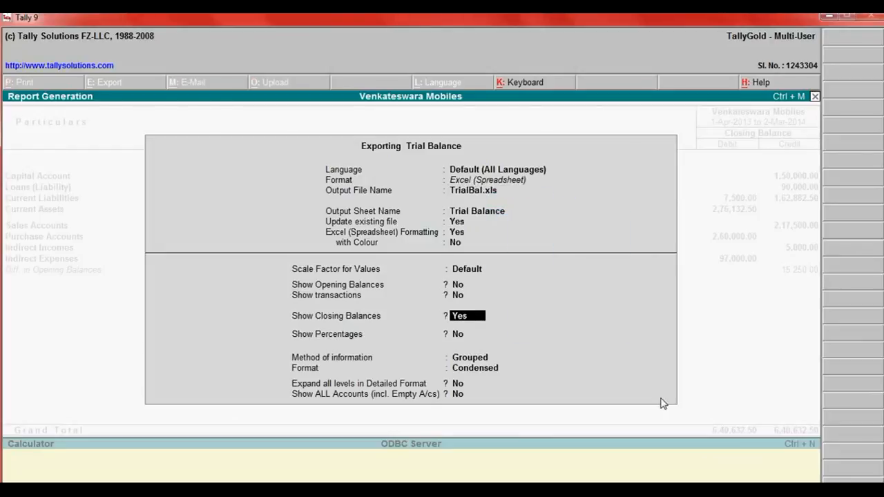
key("Return")
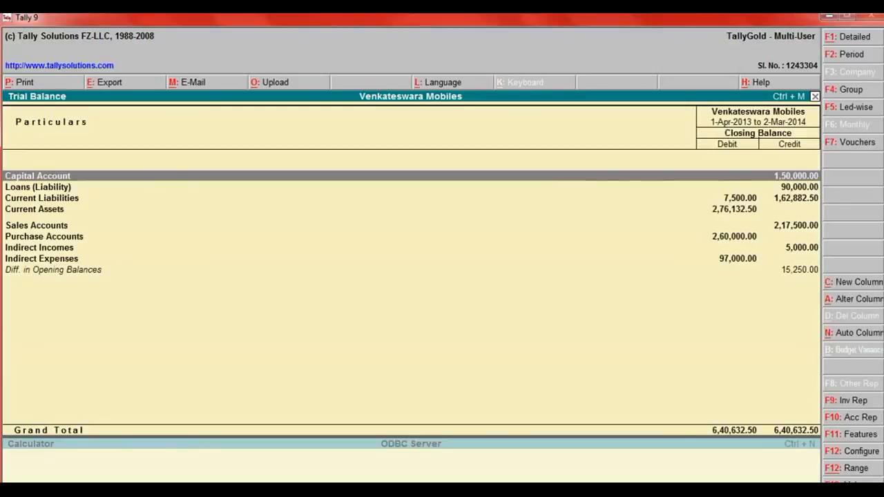
Step: Minimize Tally and Notepad, and open the file location of the tally9 desktop shortcut from its properties
left_click(834, 18)
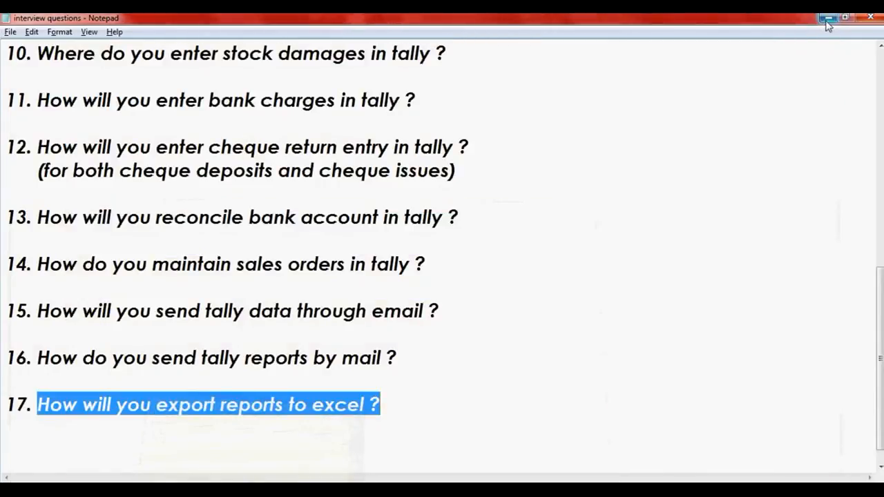
left_click(834, 17)
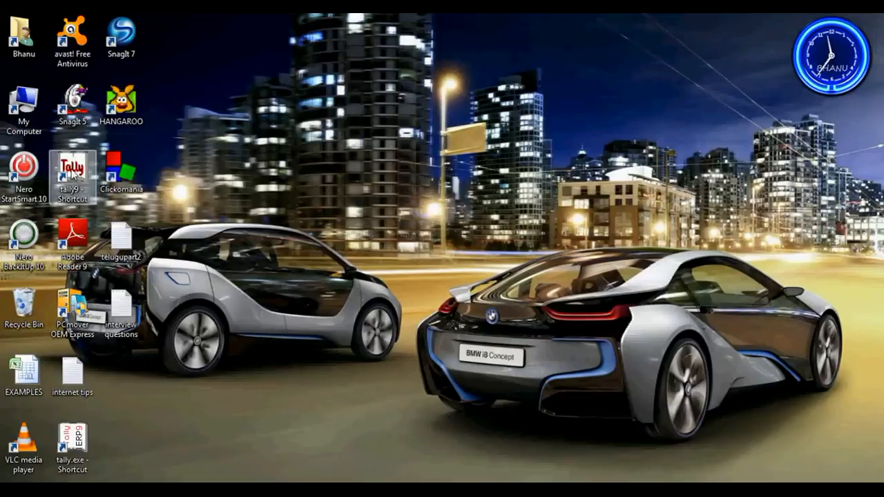
right_click(72, 172)
left_click(110, 474)
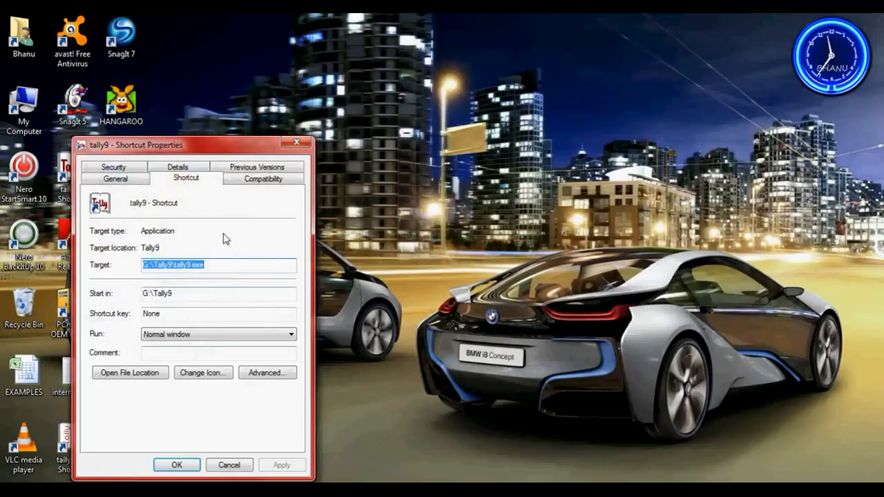
left_click(142, 376)
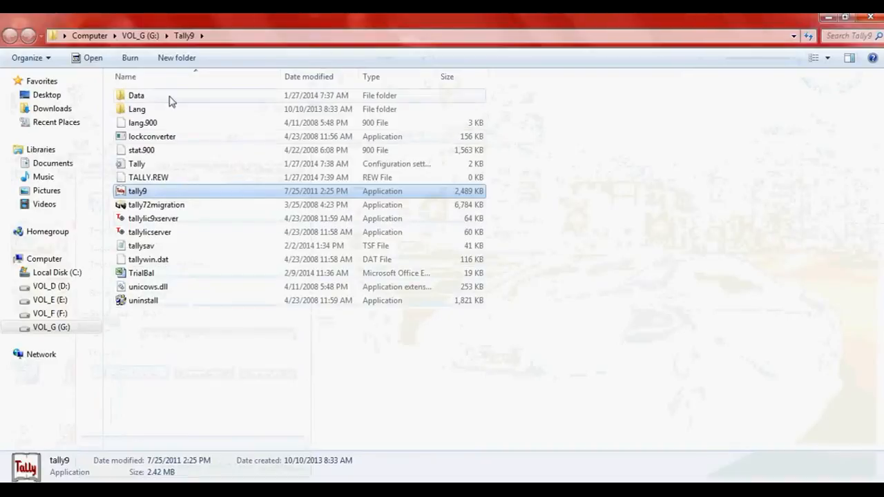
Step: Open the exported TrialBal workbook in Excel, maximize it, and compare its grand total with the Trial Balance in Tally 9
double_click(149, 274)
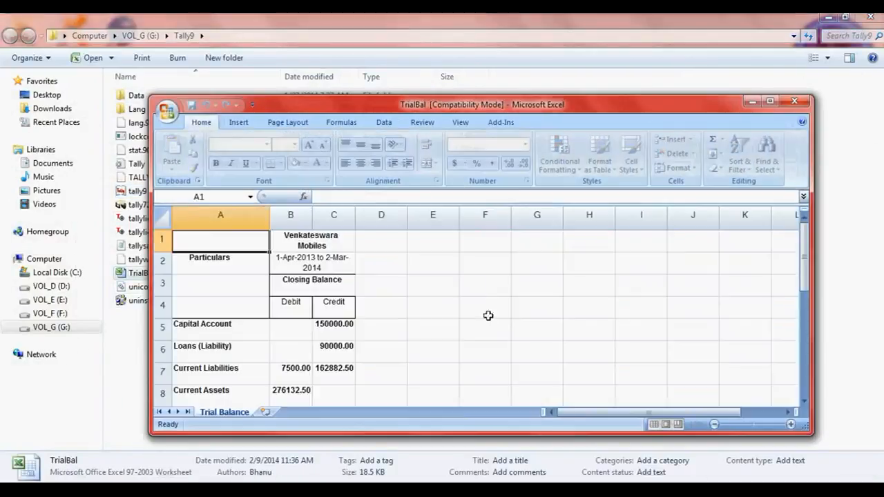
left_click(771, 102)
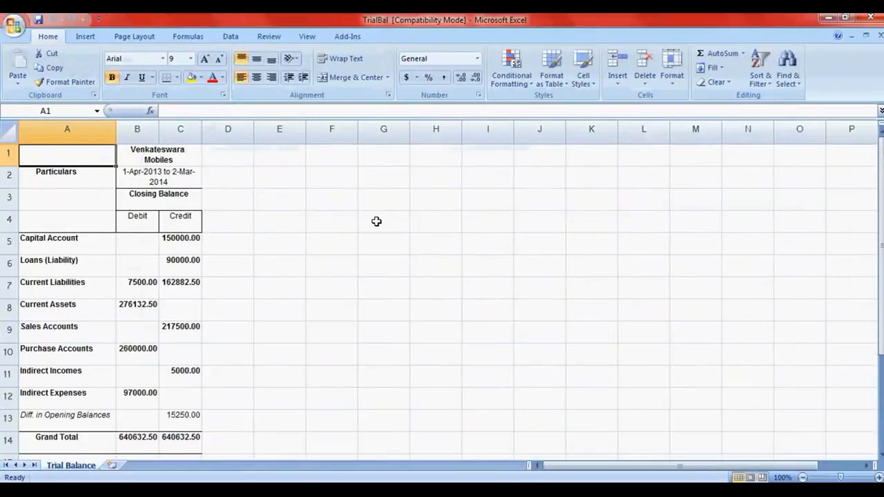
scroll(100, 260, "down", 1)
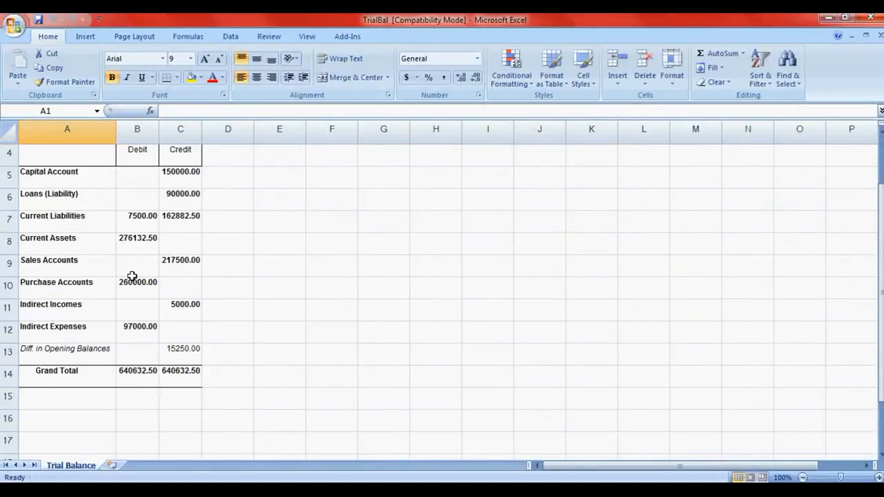
key("Tab")
key("Tab")
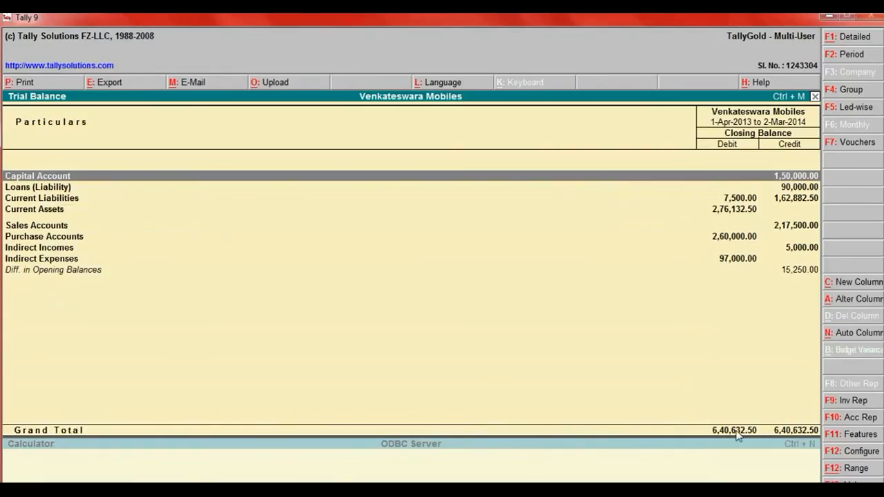
key("alt+Tab")
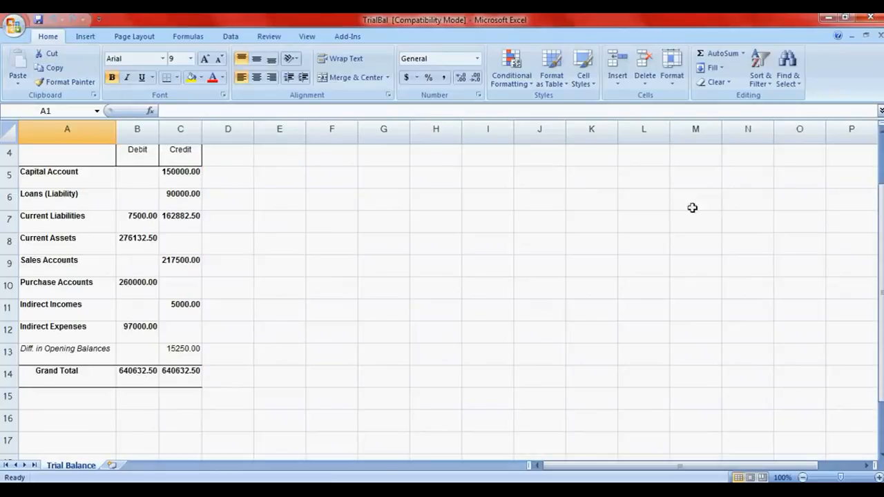
Step: Widen columns A to C of the exported Trial Balance sheet, review the report, and close the workbook
left_click_drag(114, 129, 273, 133)
scroll(334, 213, "down", 6)
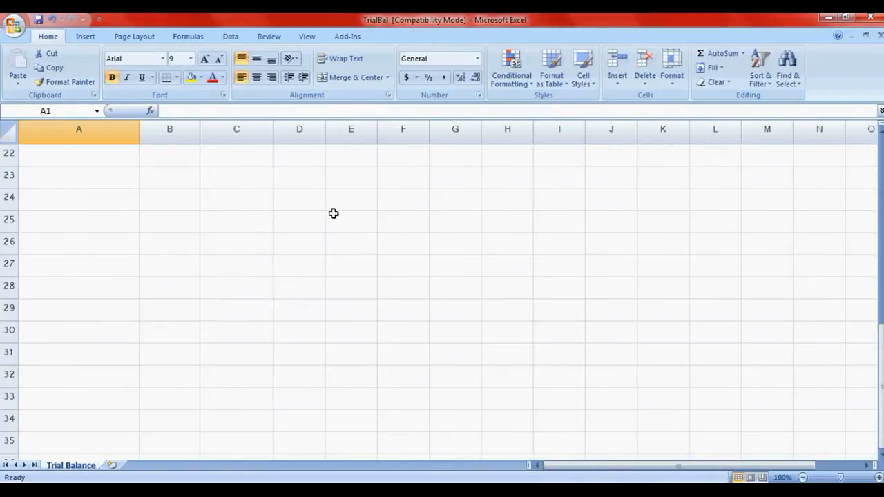
scroll(337, 213, "up", 7)
scroll(610, 308, "down", 3)
scroll(484, 267, "up", 3)
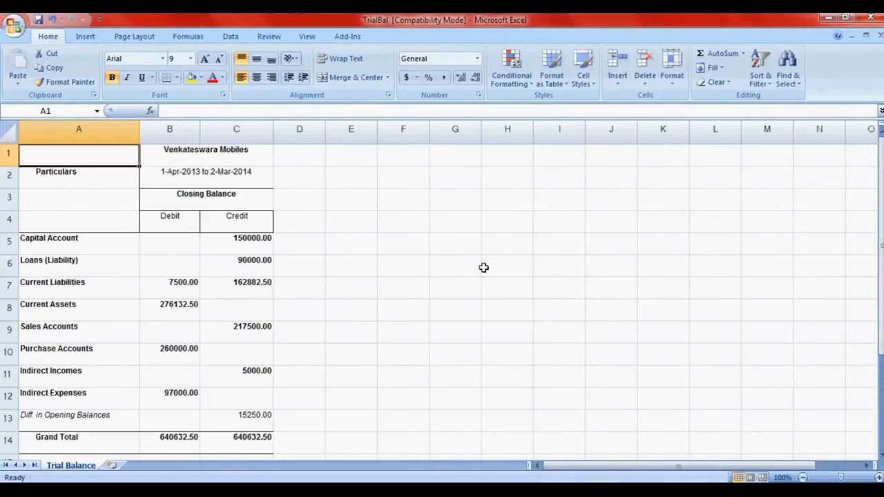
left_click(872, 19)
left_click(446, 286)
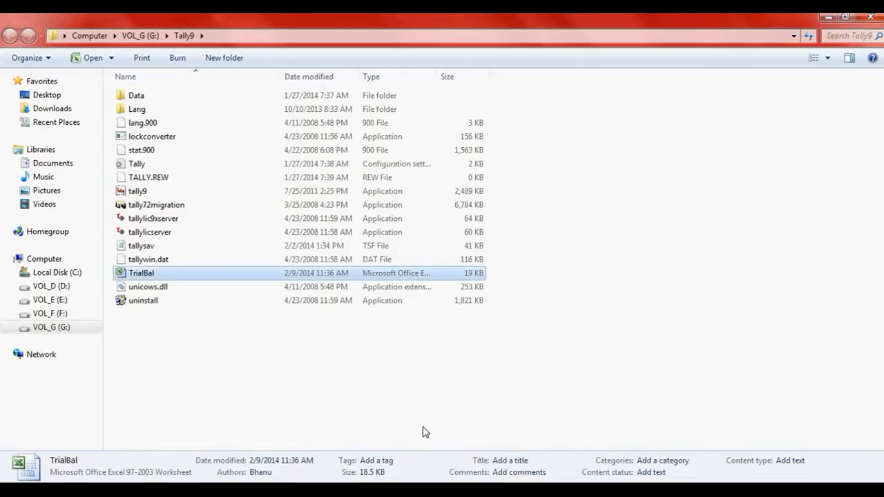
Step: Close the tally9 shortcut's properties and switch to the Notepad interview questions
key("alt+Tab")
key("alt+Tab")
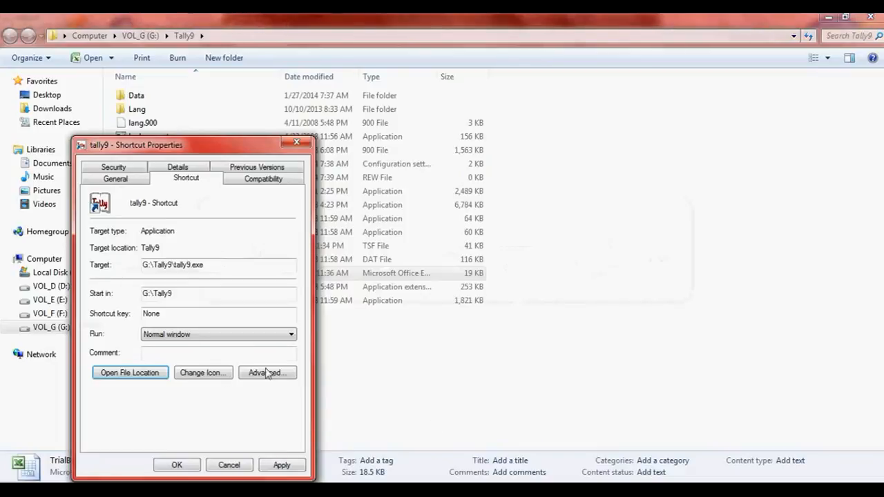
key("Escape")
key("alt+Tab")
key("alt+Tab")
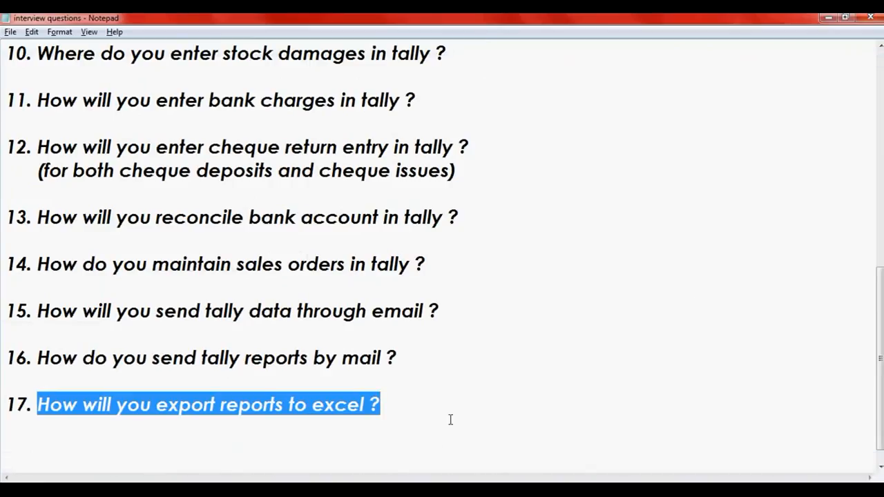
Step: Add "18 How to take data back up ?" below question 17
left_click(417, 415)
key("Return")
type("18 How to")
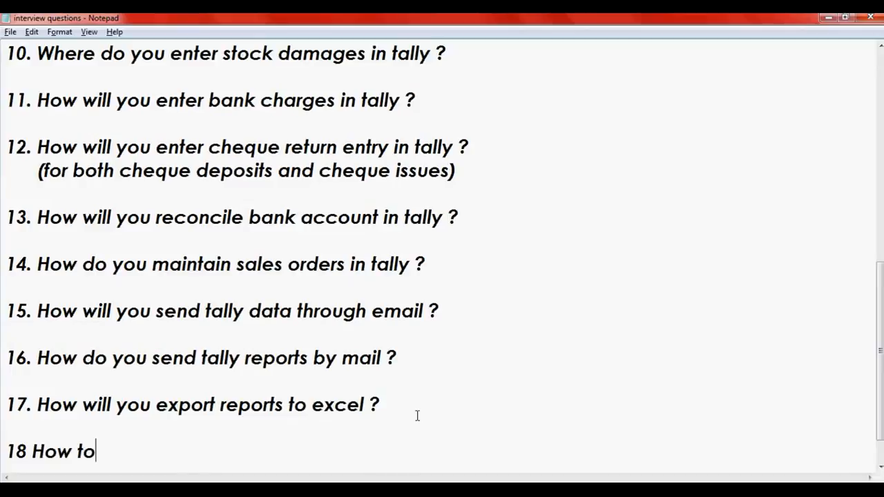
type(" take ")
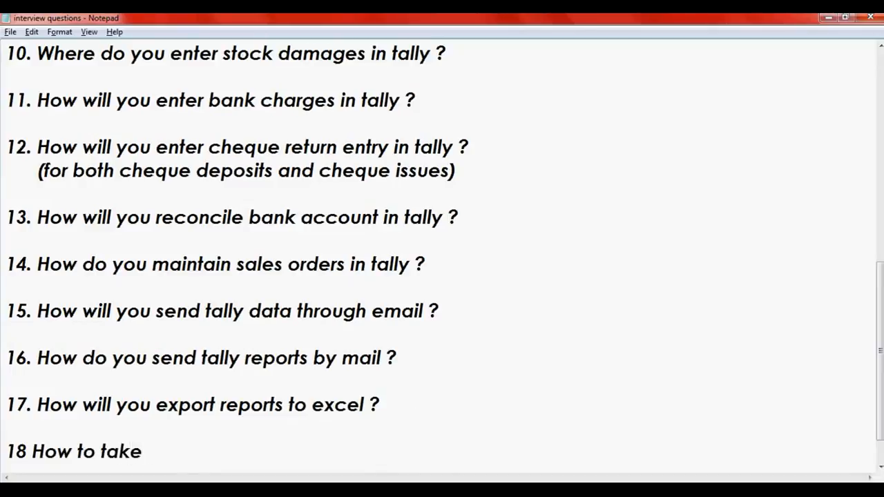
type("data back")
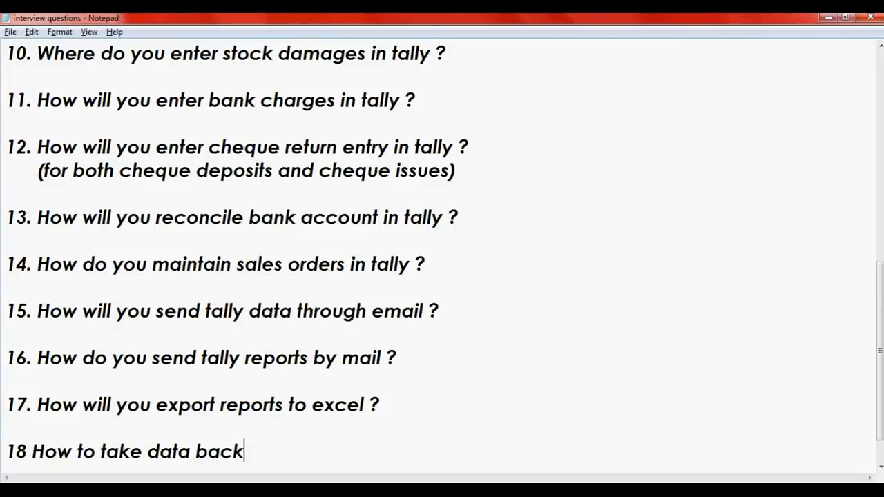
type(" up ?")
key("Return")
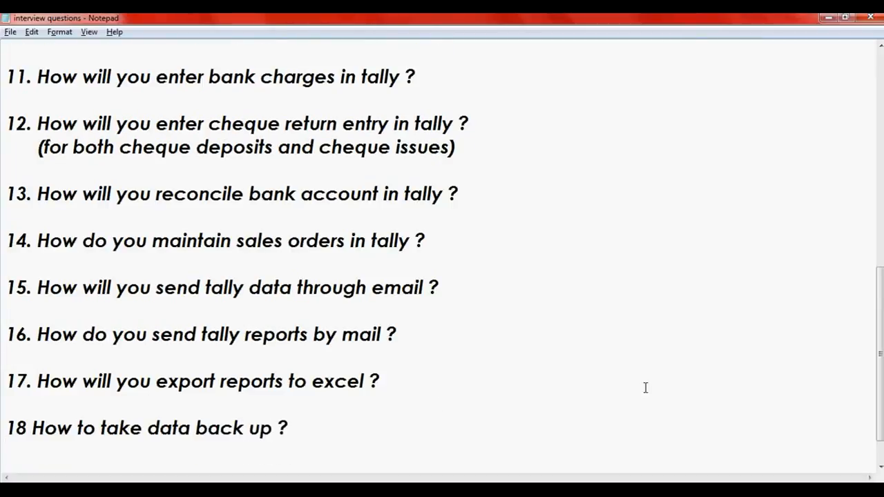
Step: Switch to Tally 9 and leave the Trial Balance to return to the Gateway of Tally
key("alt+Tab")
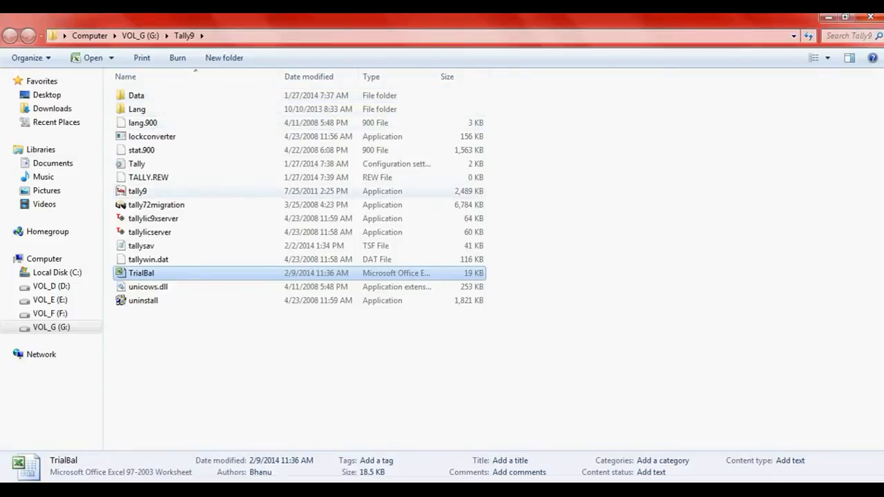
key("alt+Tab")
key("alt+Tab")
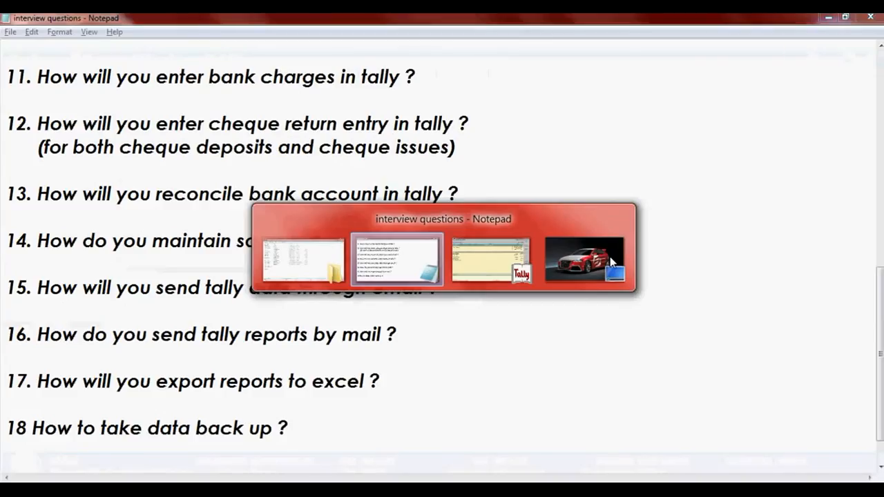
key("Escape")
key("Escape")
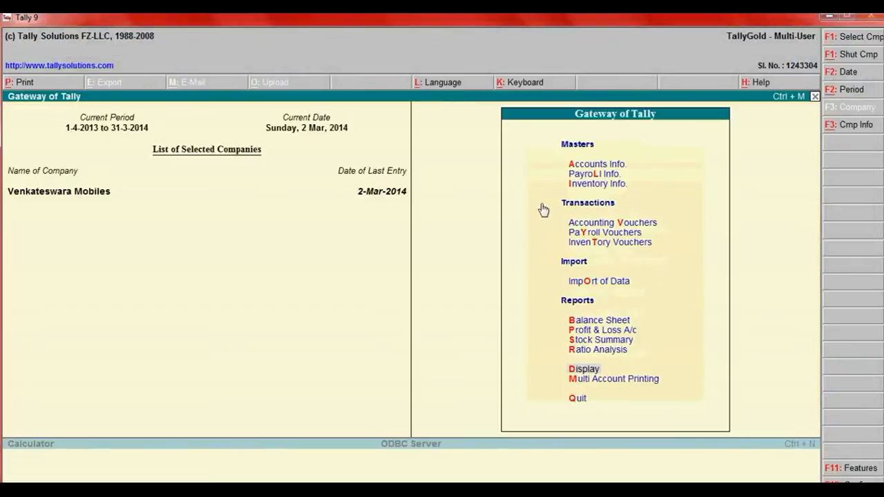
Step: Open the company backup form from the Company Info options
left_click(857, 126)
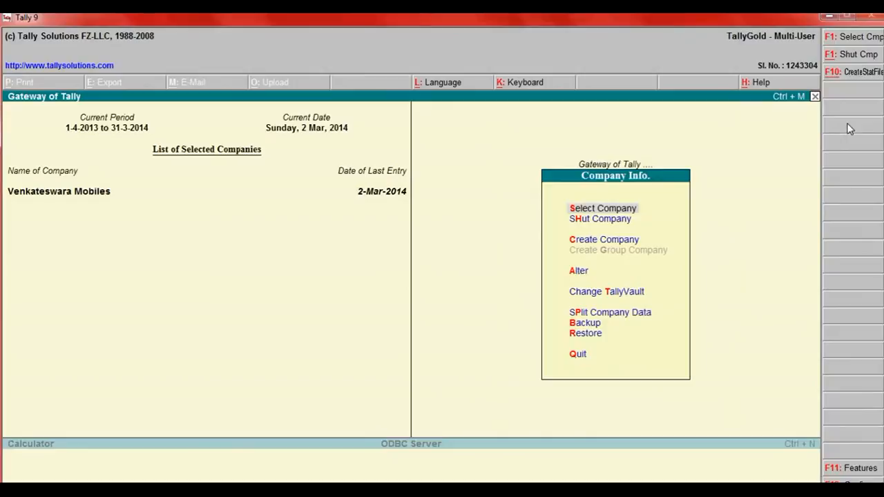
key("Down")
key("Down")
key("Down")
key("Down")
key("Down")
key("Down")
key("Return")
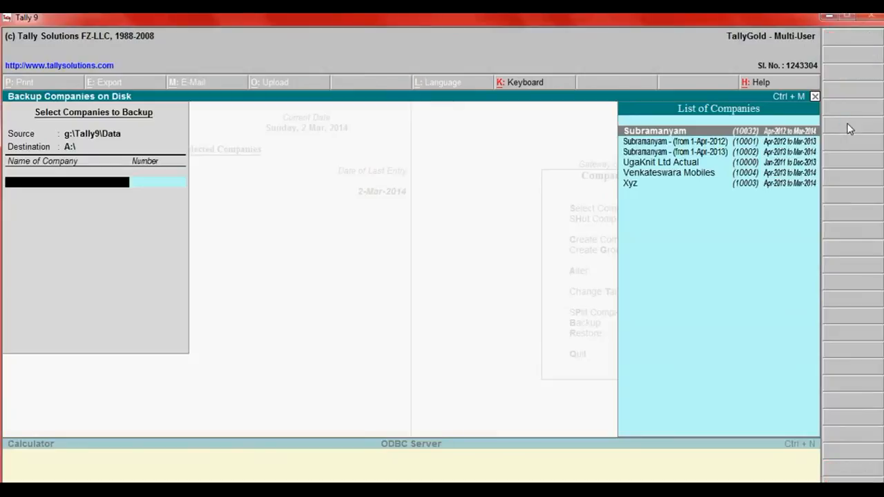
Step: Try to back up Venkateswara Mobiles with the destination set to c:\
key("Escape")
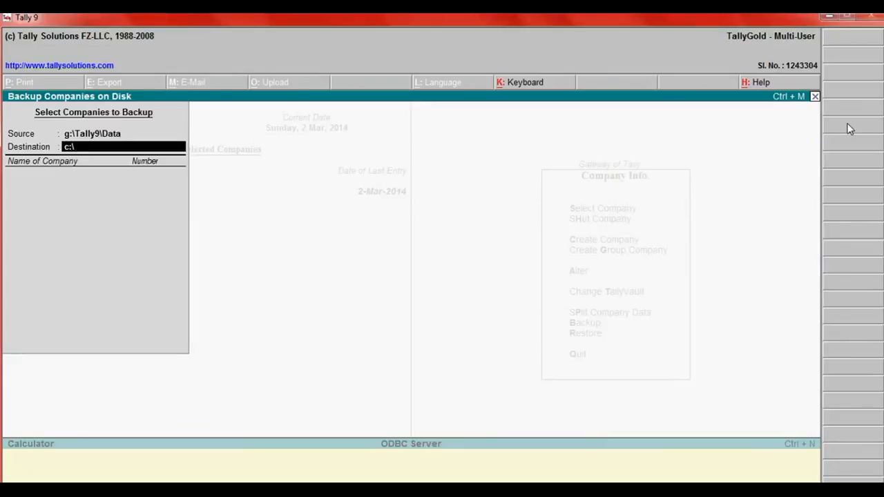
key("Return")
key("Down")
key("Down")
key("Down")
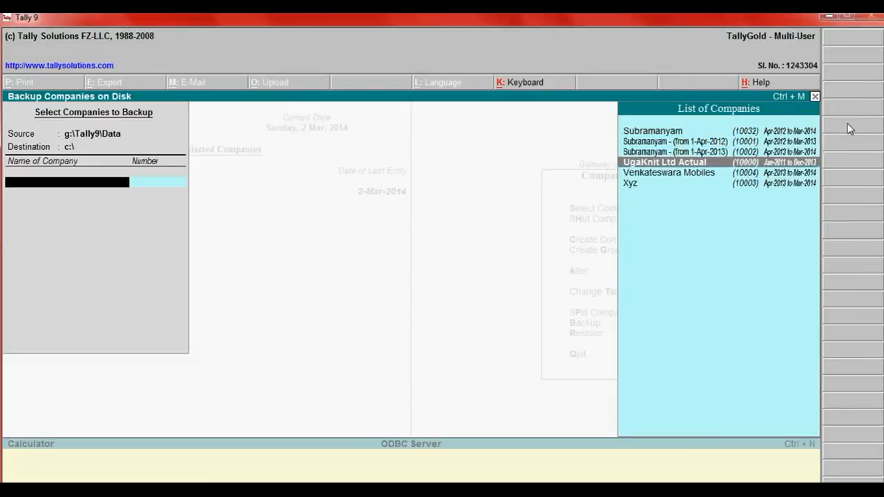
key("Down")
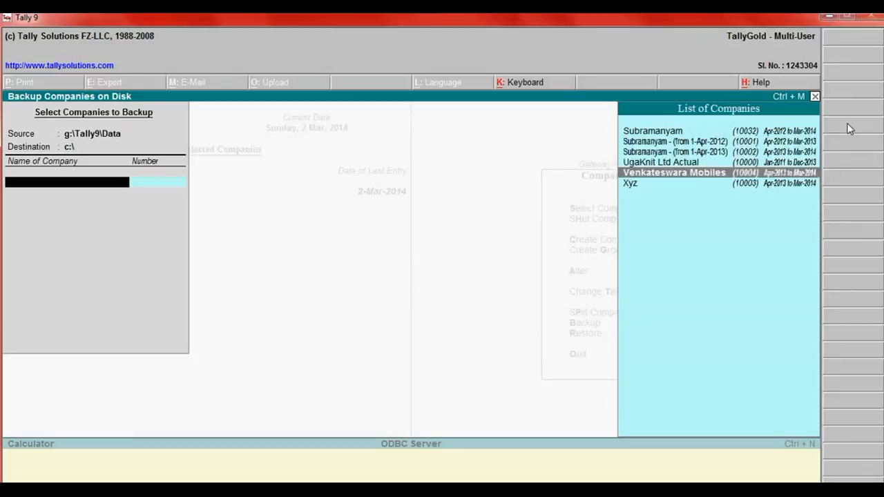
key("Return")
key("Up")
key("Return")
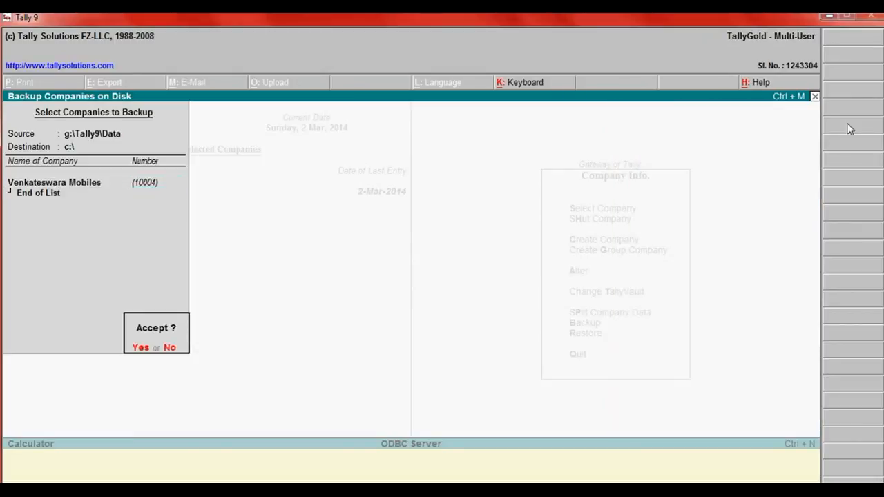
key("Return")
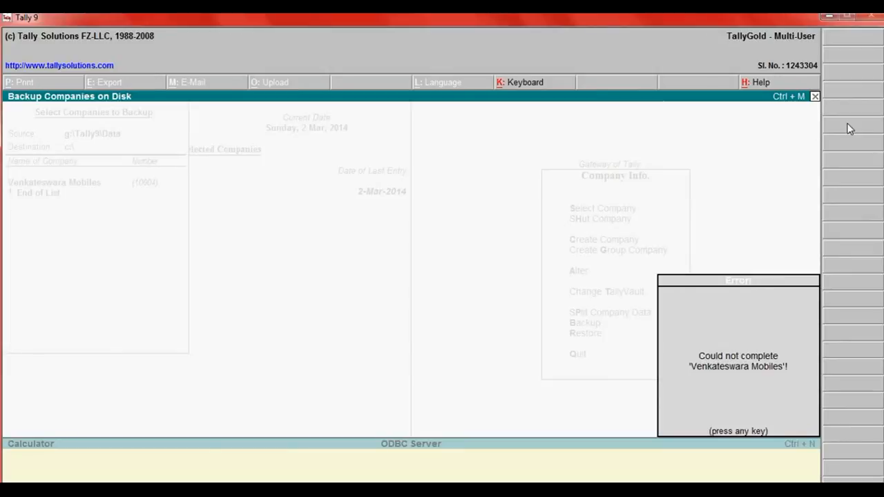
key("Return")
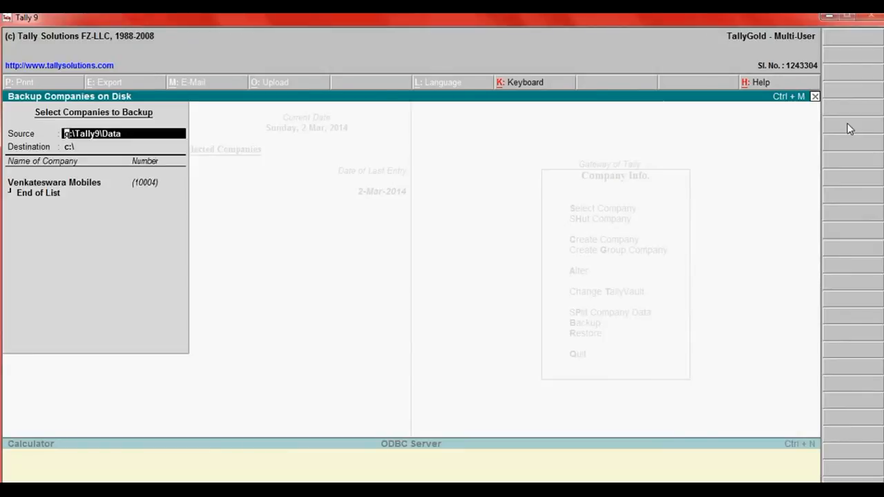
Step: Change the backup destination to g:\ and back up Venkateswara Mobiles
key("Return")
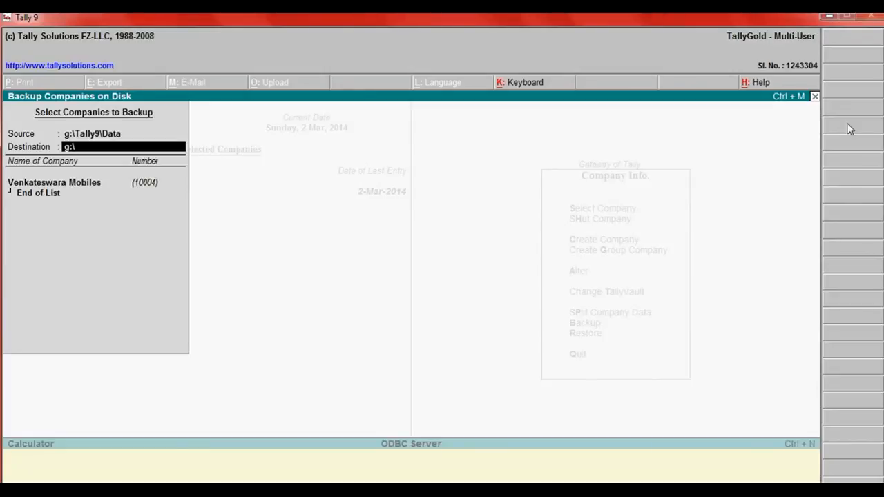
key("Return")
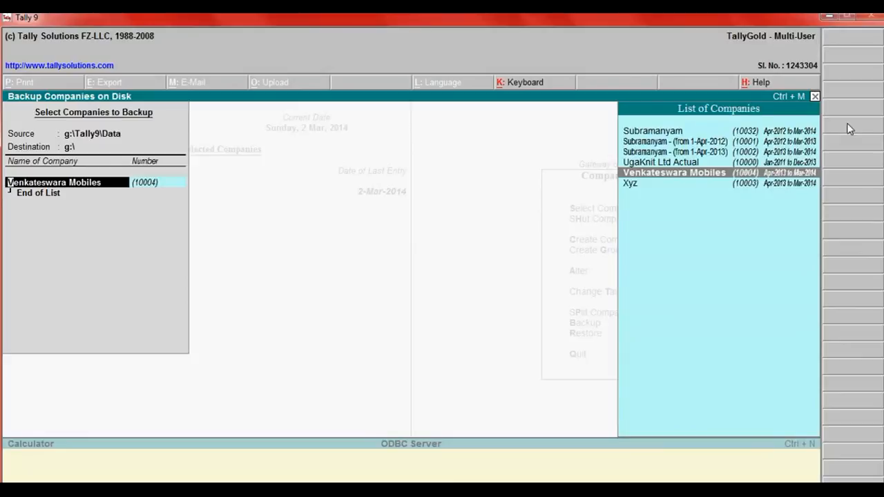
key("Return")
key("Return")
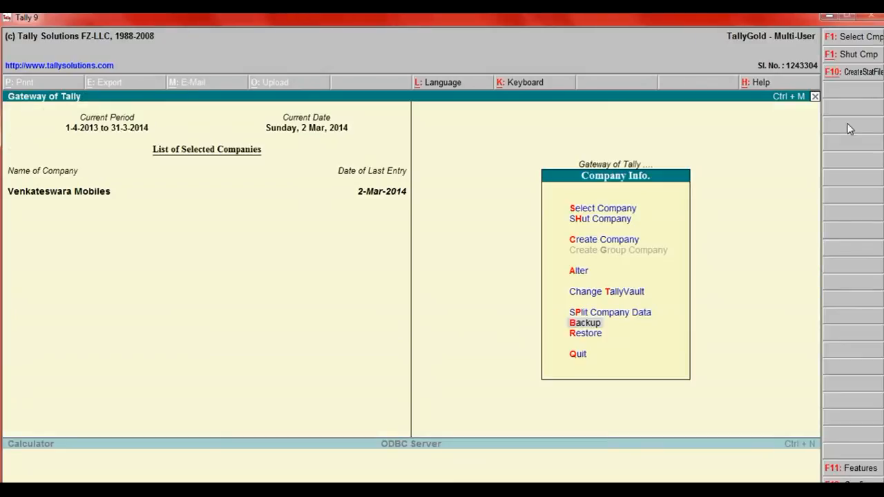
Step: Minimize Tally and Notepad, open the G: drive in Windows Explorer, and select the backup file TBK900.001
left_click(830, 16)
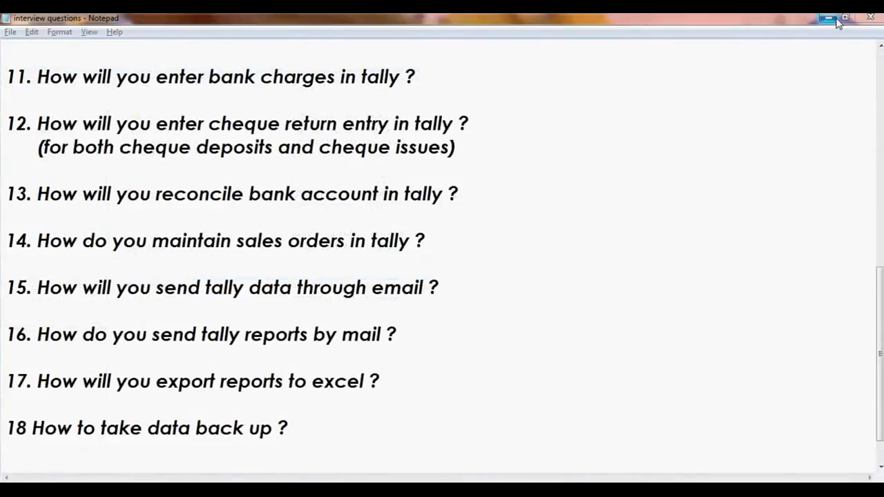
left_click(831, 20)
double_click(24, 103)
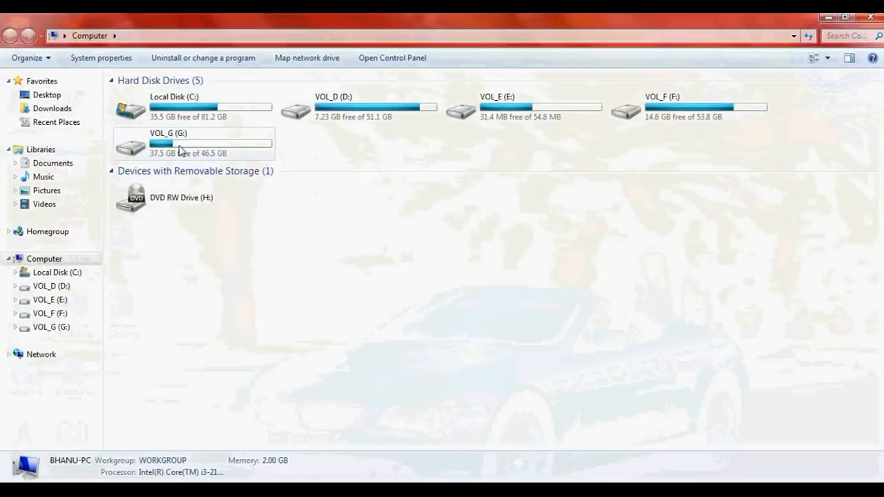
double_click(180, 151)
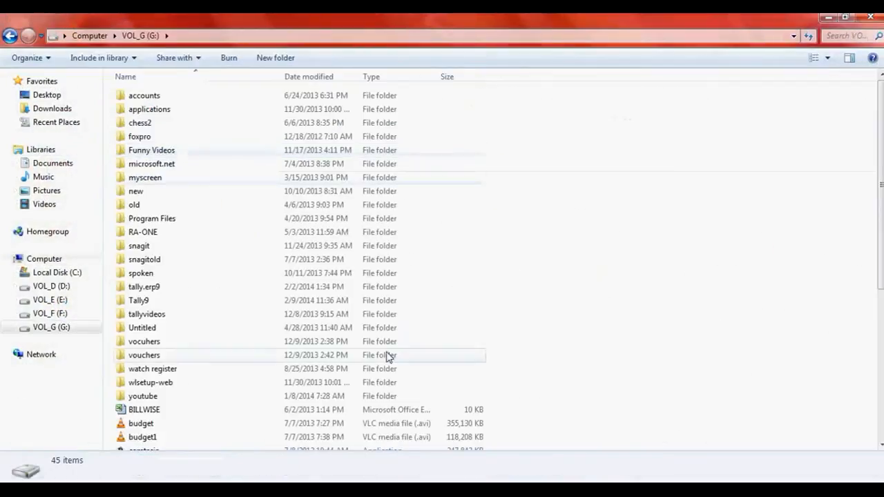
scroll(520, 270, "down", 5)
scroll(519, 270, "down", 2)
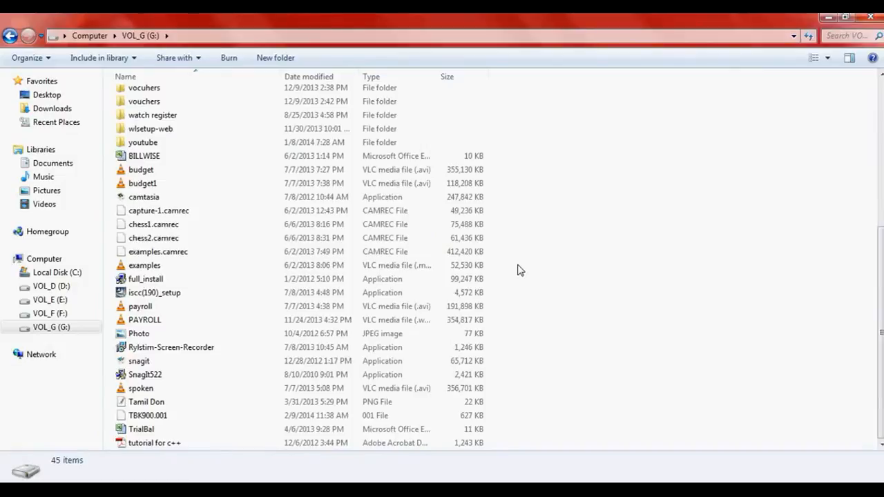
left_click(163, 415)
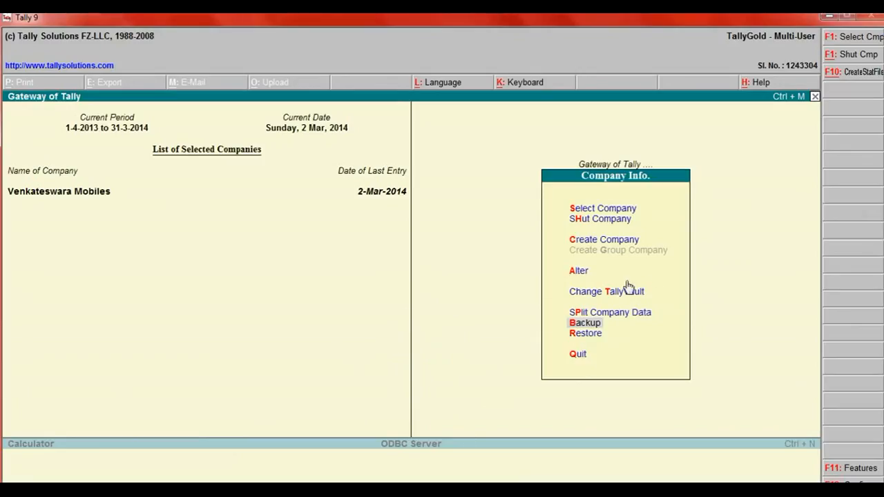
Step: Switch to the Notepad interview questions and review the list from question 18 back up to its title
key("alt+Tab")
key("alt+Tab")
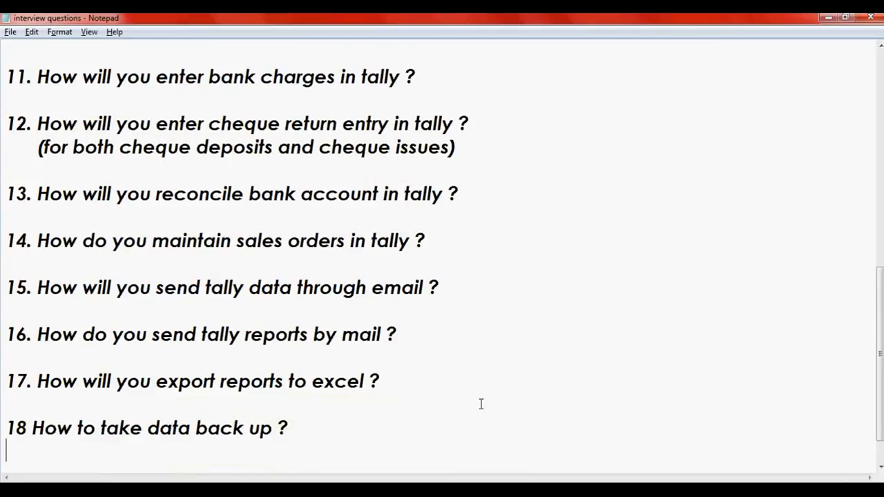
scroll(479, 404, "down", 1)
scroll(481, 404, "up", 2)
scroll(482, 404, "down", 2)
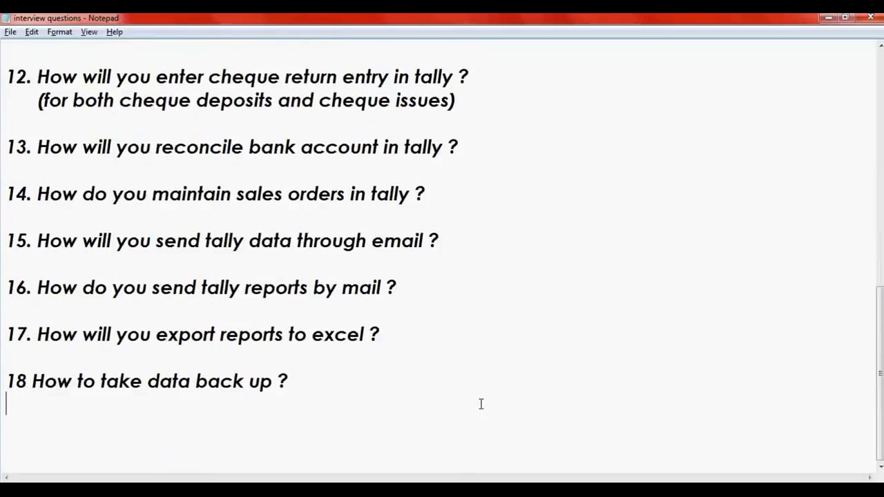
scroll(481, 404, "up", 8)
scroll(481, 404, "down", 3)
scroll(476, 407, "up", 3)
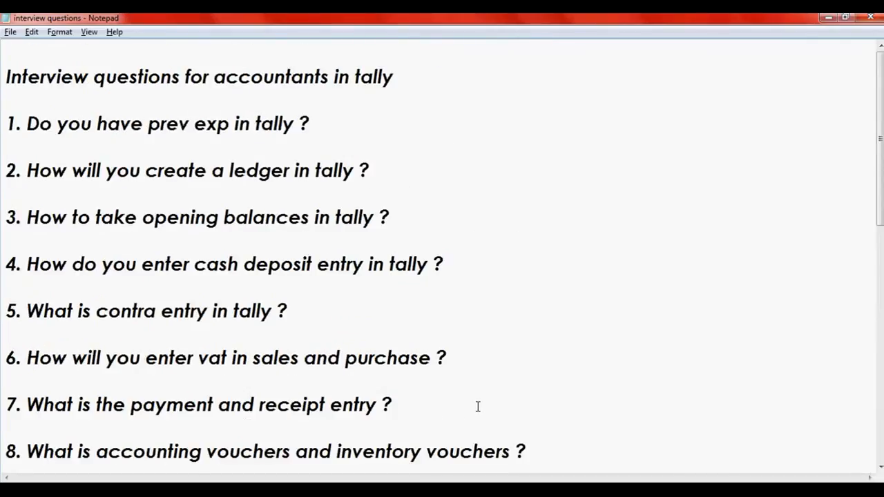